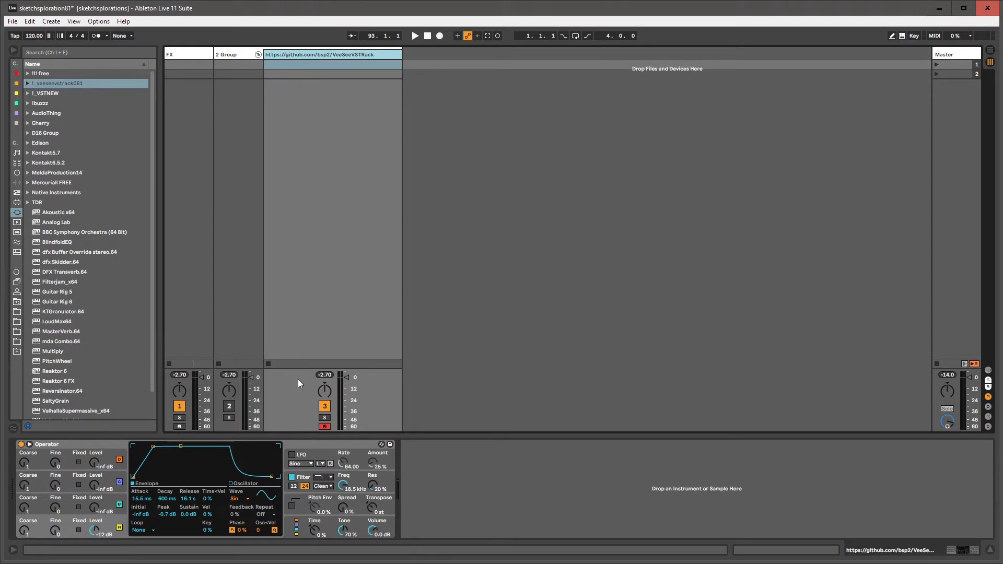
Step: Replace Operator on the VeeSeeVSTRack track with the veeseevstrack_instr plug-in from the !_veeseevstrack061 folder
left_click(309, 445)
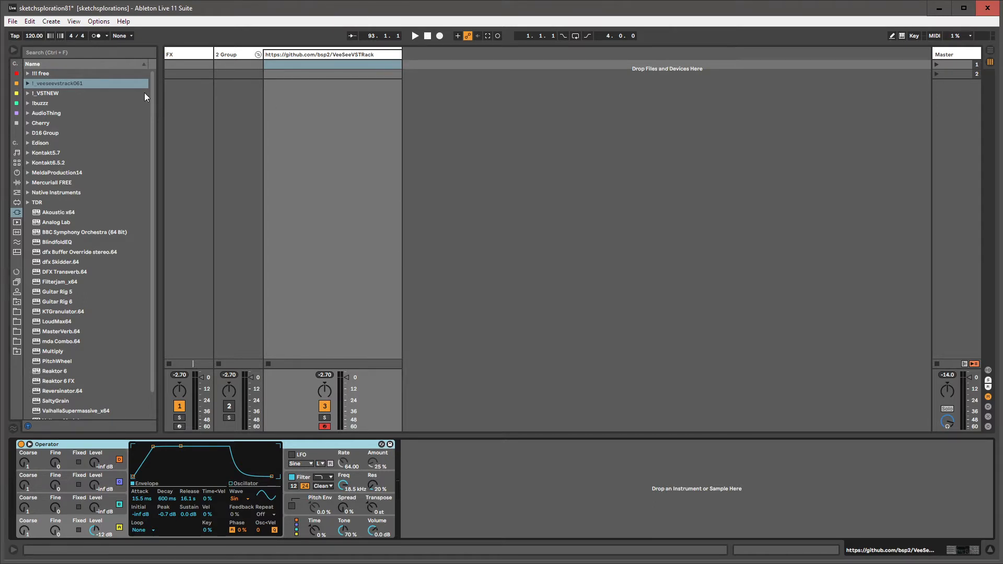
left_click(83, 84)
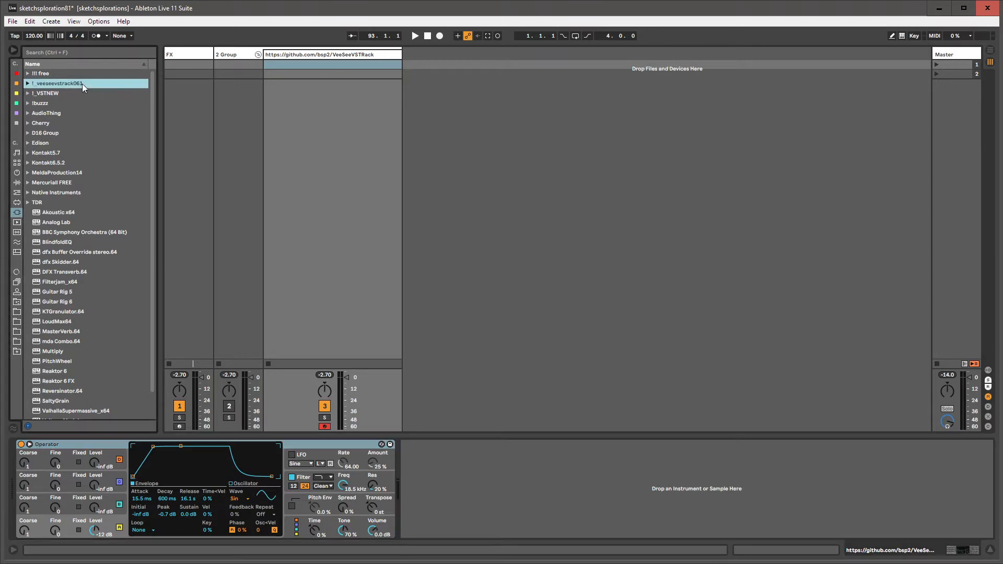
left_click(49, 84)
double_click(52, 103)
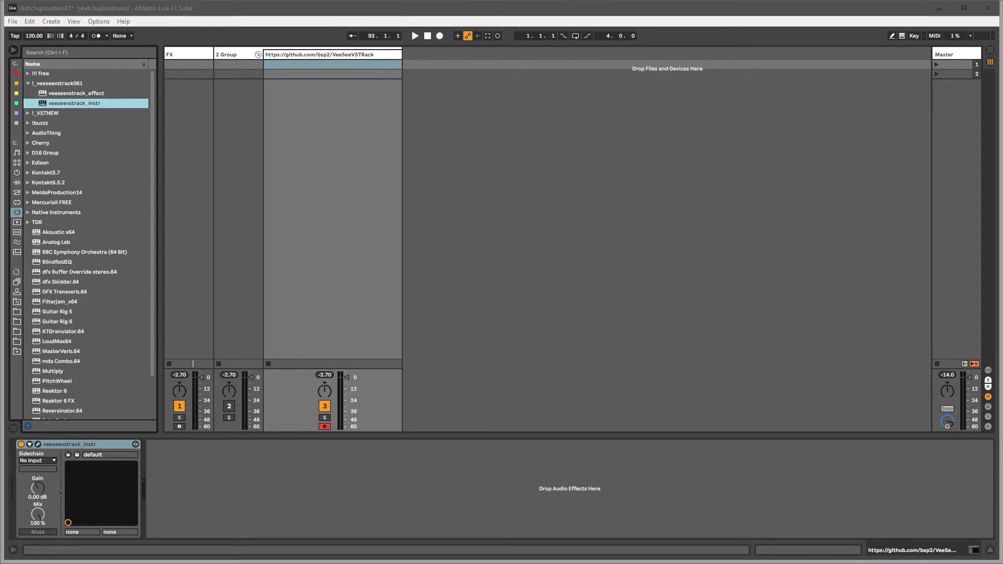
left_click(676, 376)
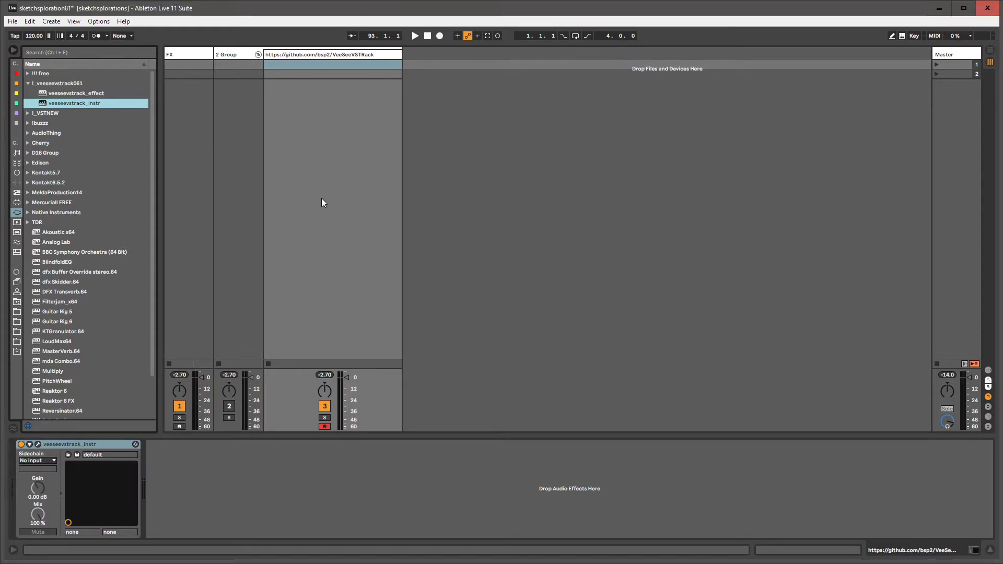
Step: Open the veeseevstrack_instr plug-in window from the VeeSeeVSTRack track and move it clear of the plug-in browser
left_click(323, 54)
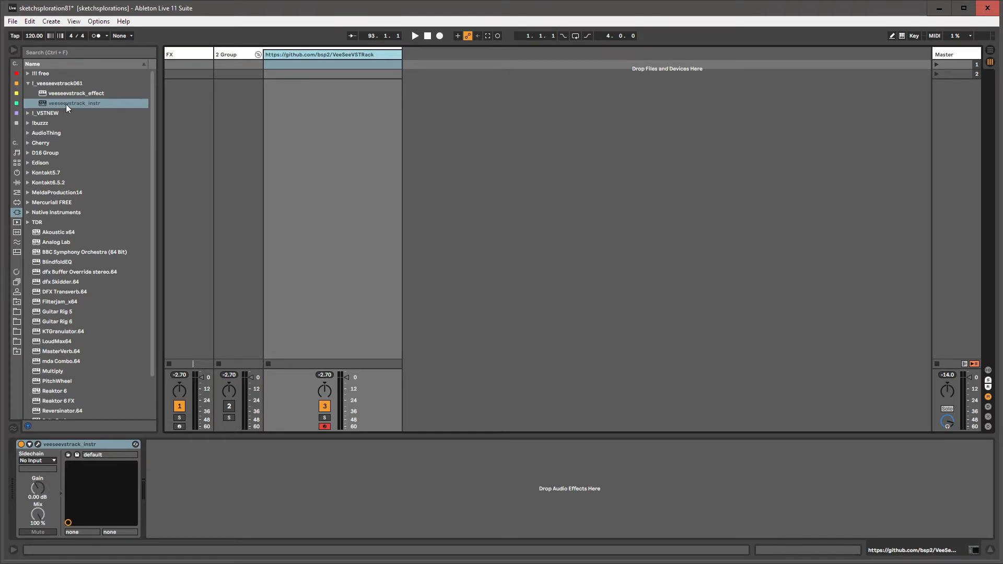
left_click(42, 86)
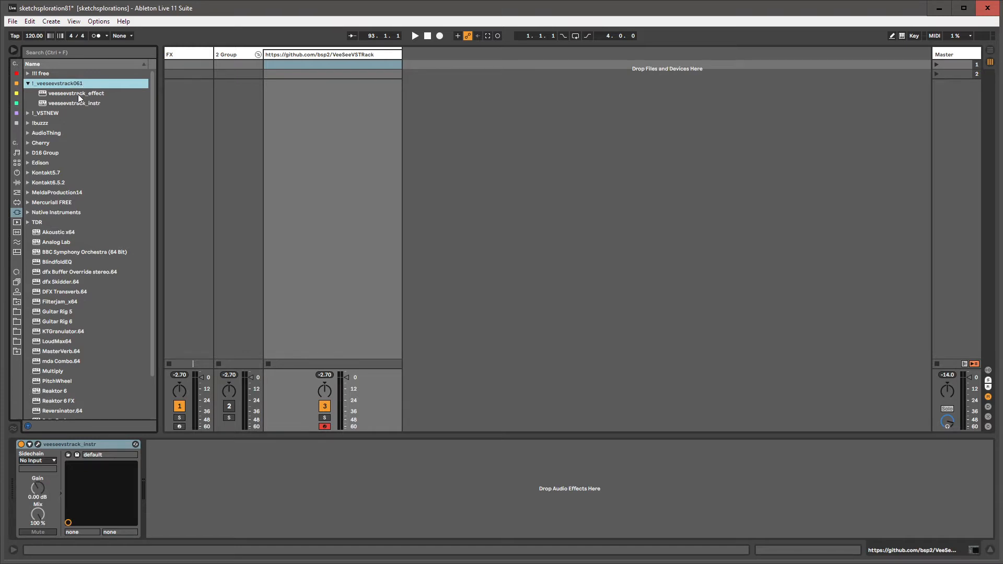
left_click(346, 56)
left_click(67, 446)
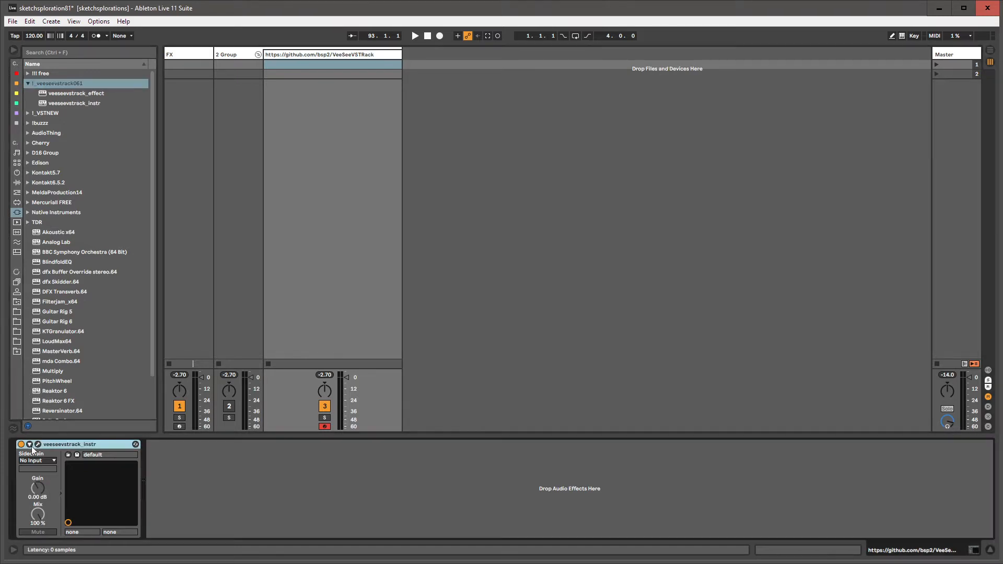
left_click(37, 445)
left_click_drag(421, 49, 663, 73)
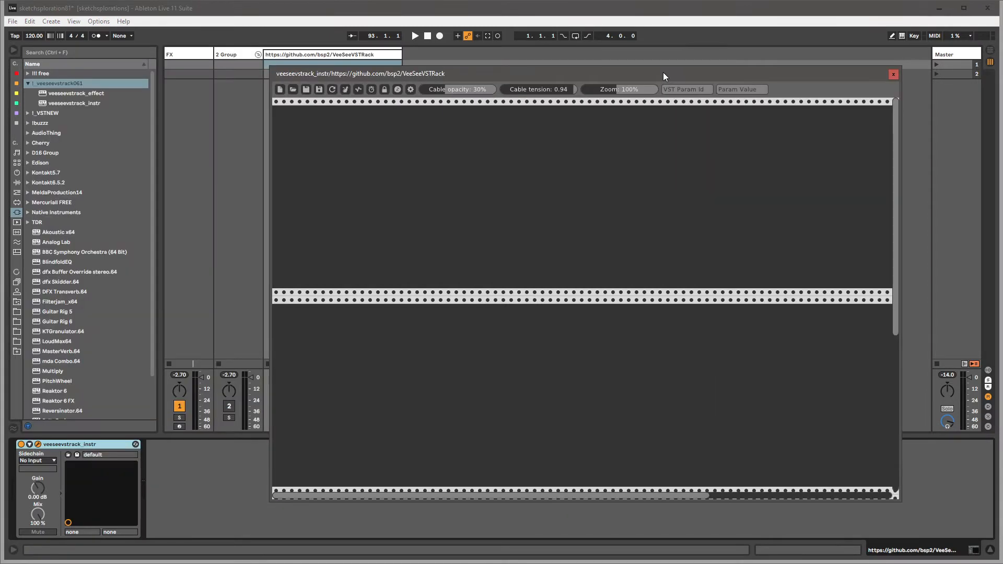
Step: Add the AS ADSR module from the favorites to the top row of the rack
right_click(503, 179)
left_click_drag(700, 141, 699, 193)
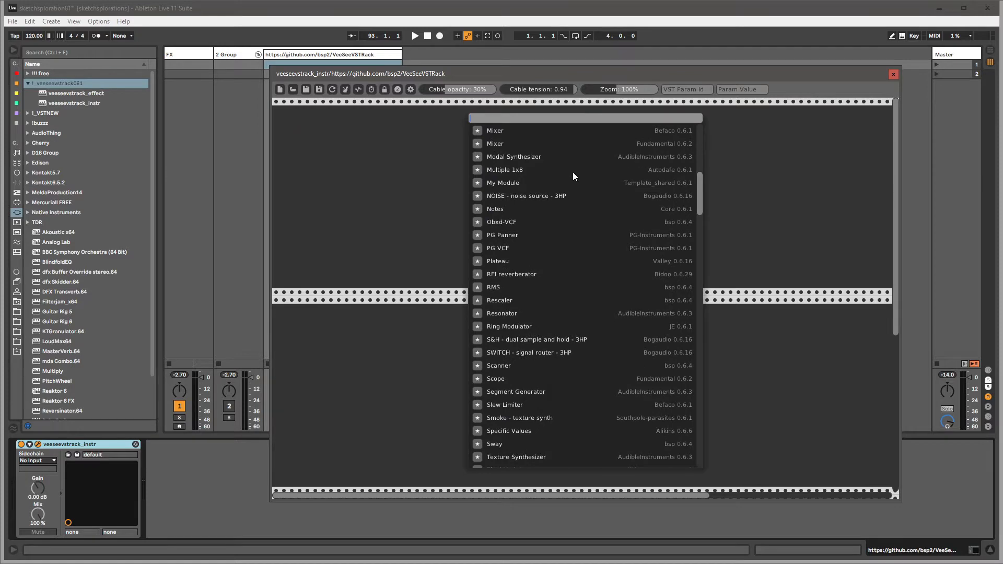
scroll(513, 260, "up", 10)
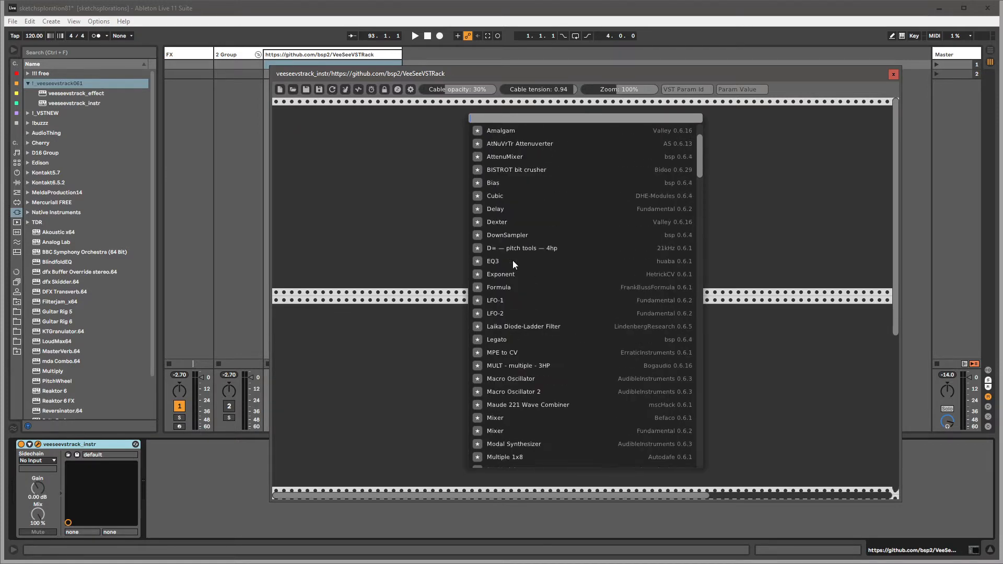
left_click(500, 168)
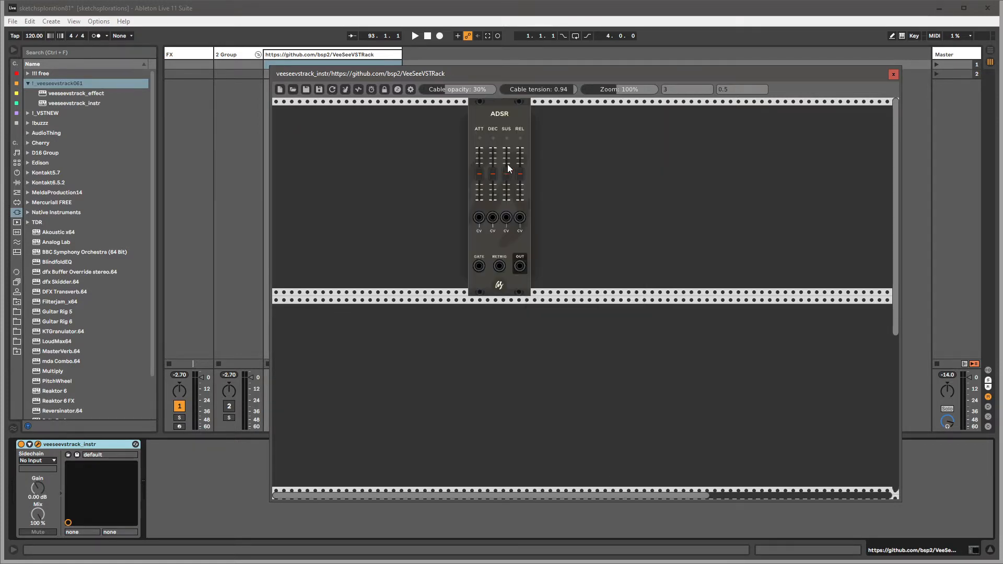
Step: Add the Quad MPE To CV module by Erratic Instruments next to the ADSR module
right_click(563, 165)
scroll(695, 133, "down", 15)
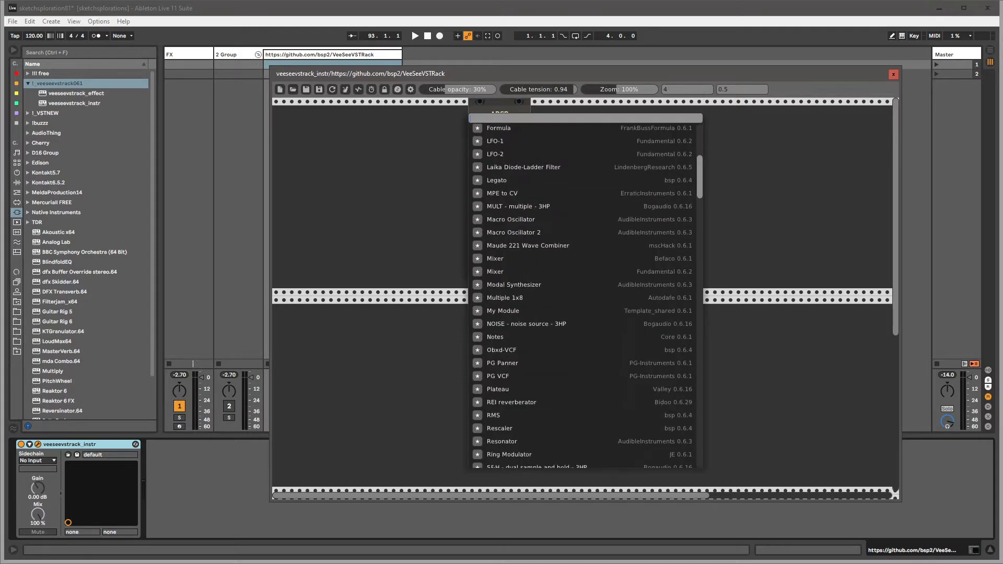
scroll(509, 256, "down", 10)
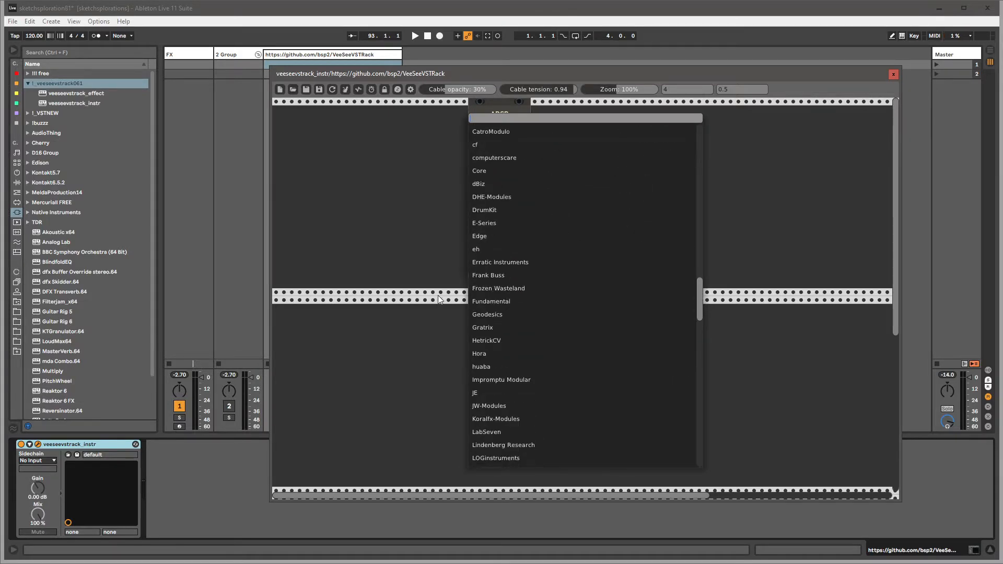
left_click(510, 260)
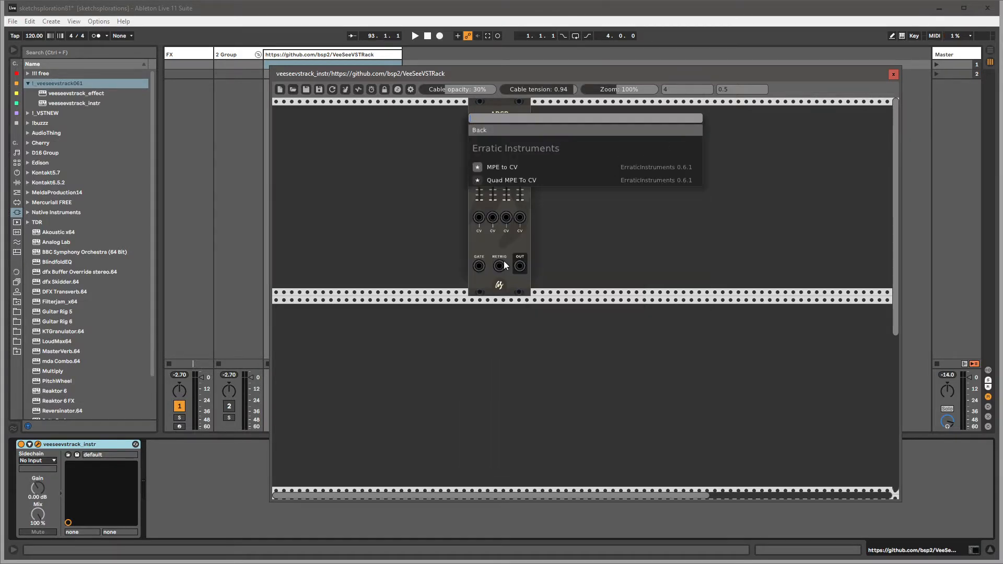
left_click(495, 180)
Step: Look through the favorite modules in the module browser and close the plug-in window
right_click(418, 162)
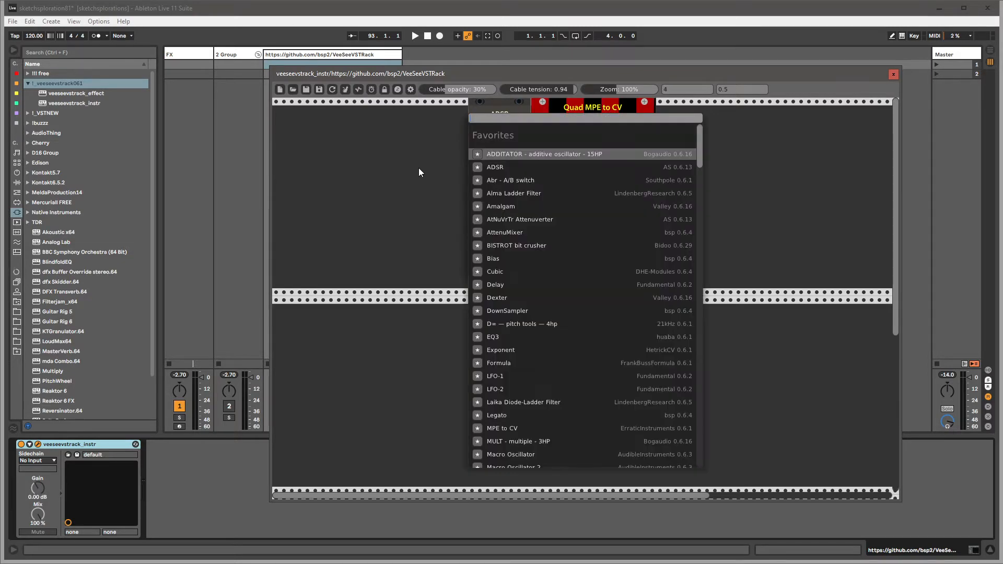
scroll(541, 338, "down", 20)
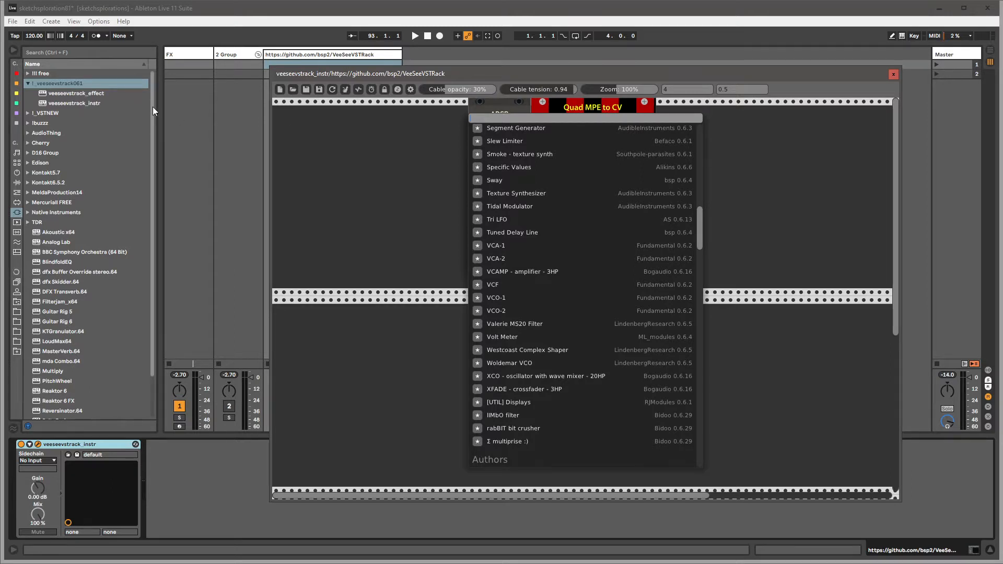
left_click_drag(354, 75, 284, 78)
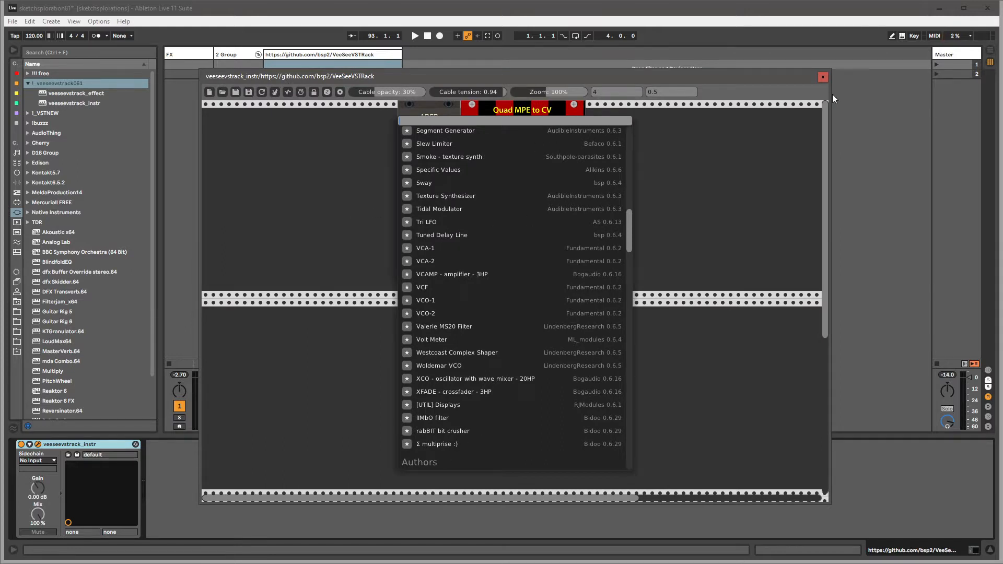
left_click(823, 77)
left_click(343, 57)
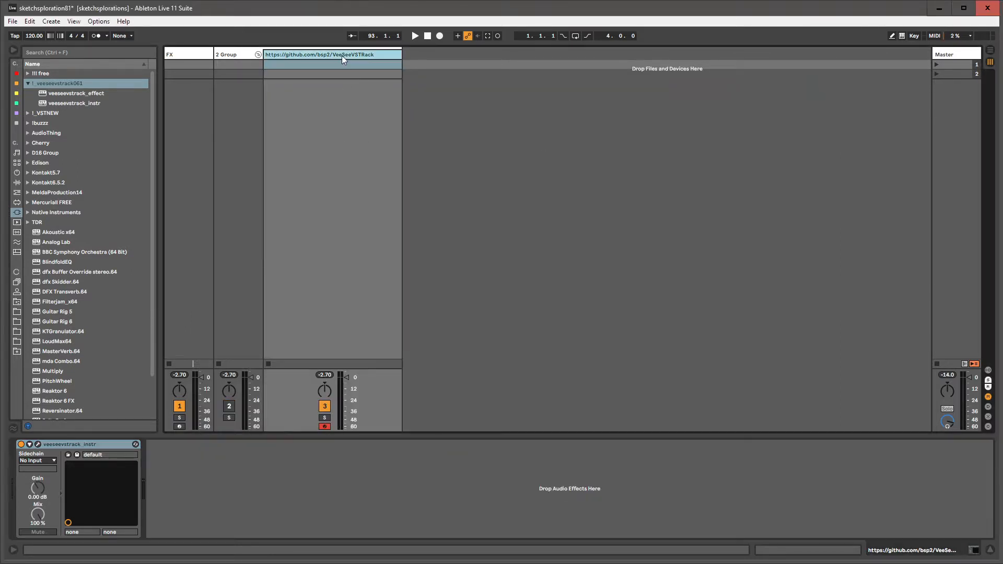
left_click(84, 445)
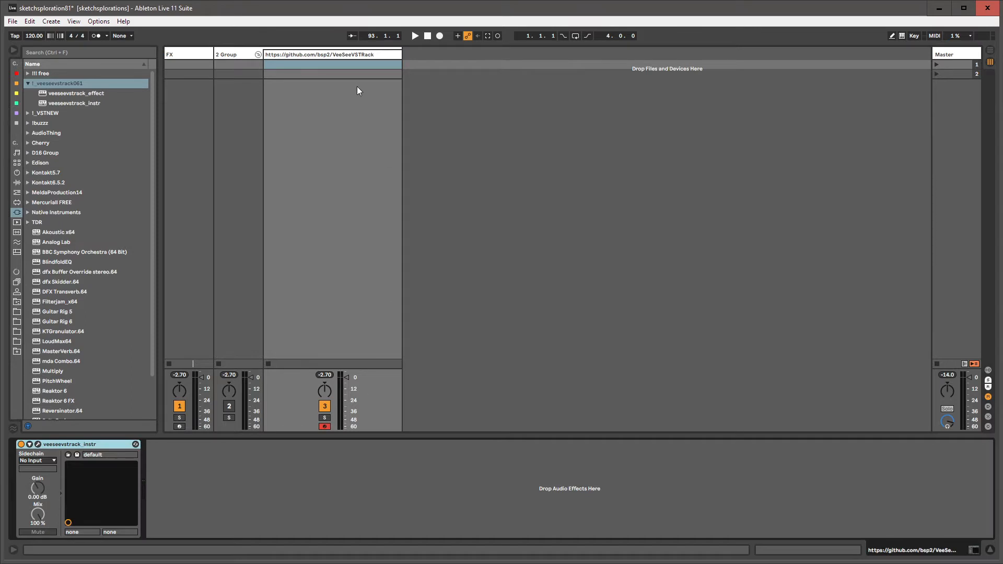
left_click(247, 56)
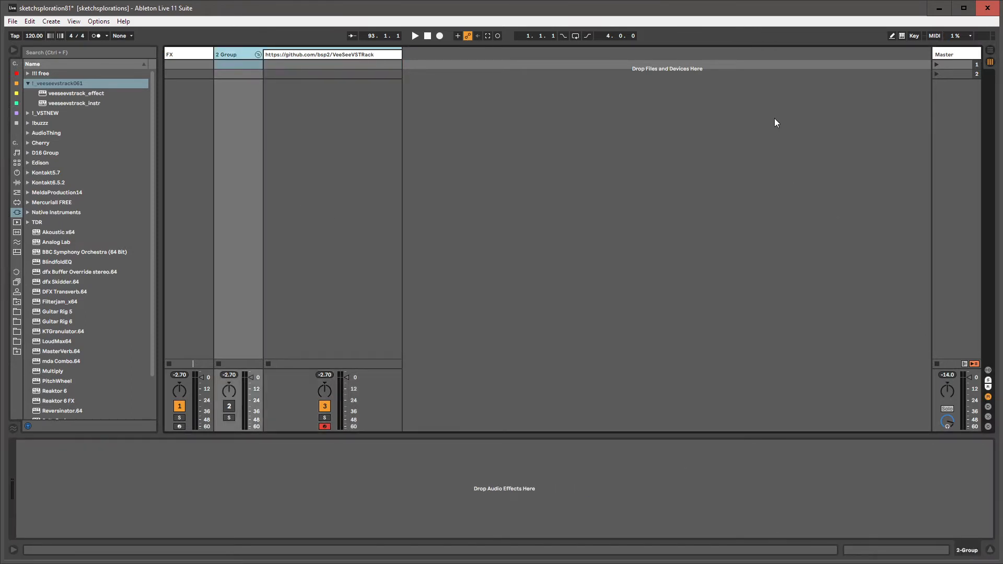
left_click(303, 53)
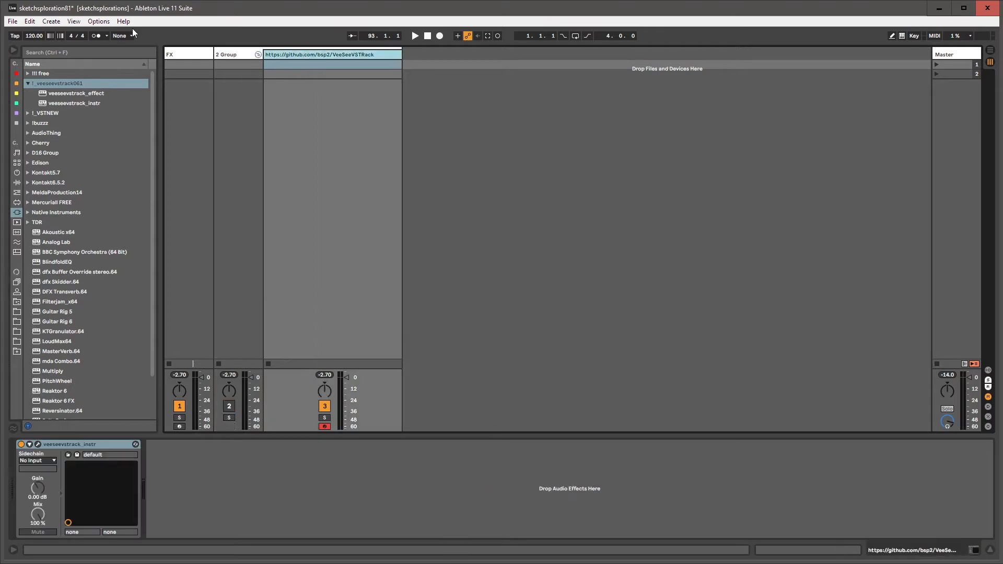
Step: Examine the audio preferences and the available audio input devices, and close the preferences
left_click(98, 21)
left_click(140, 303)
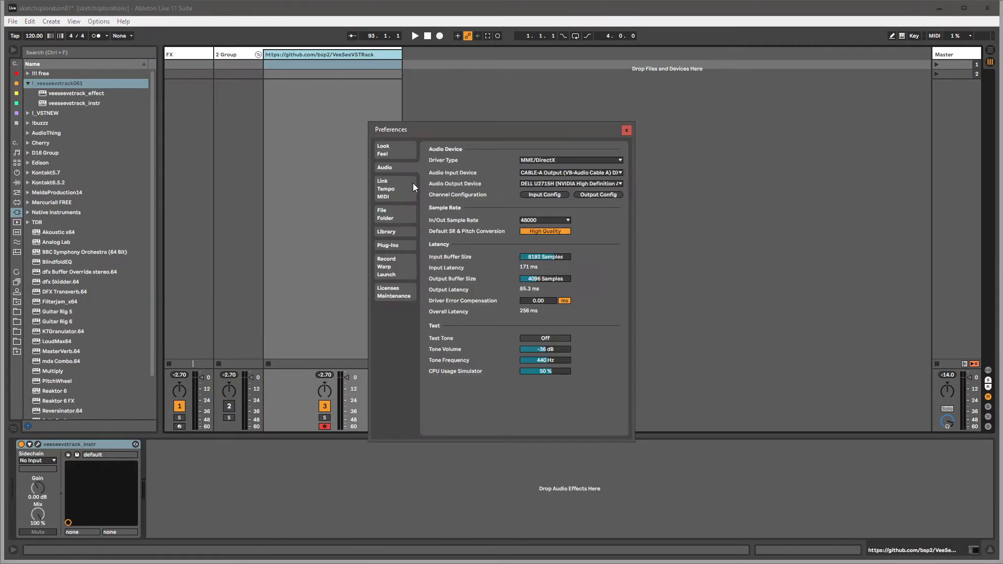
left_click(543, 173)
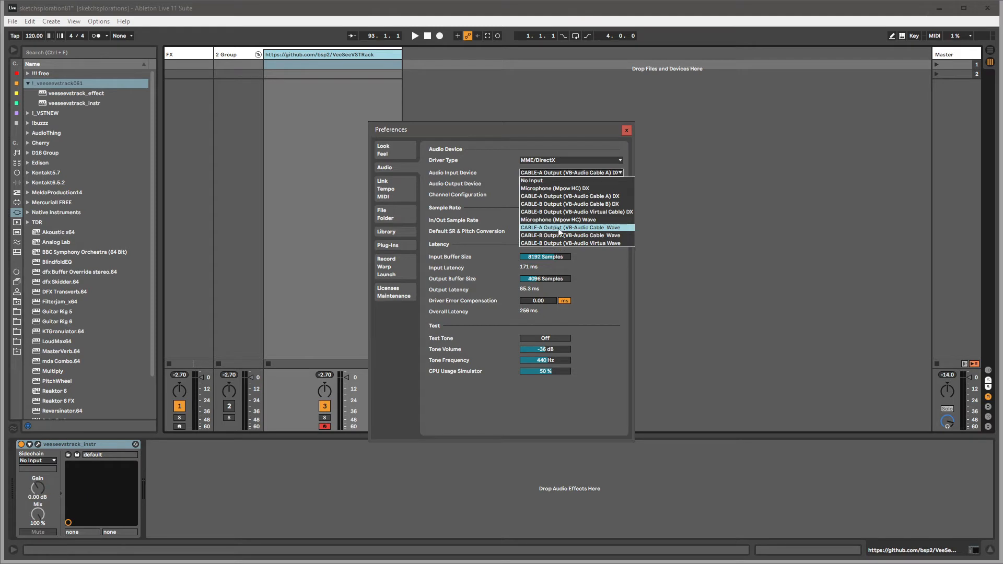
left_click(576, 127)
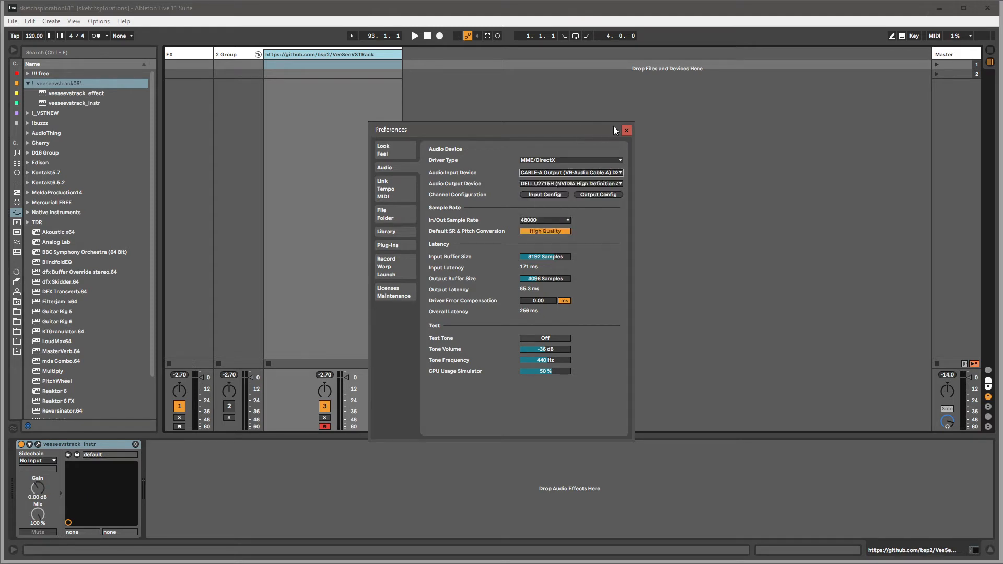
left_click(626, 130)
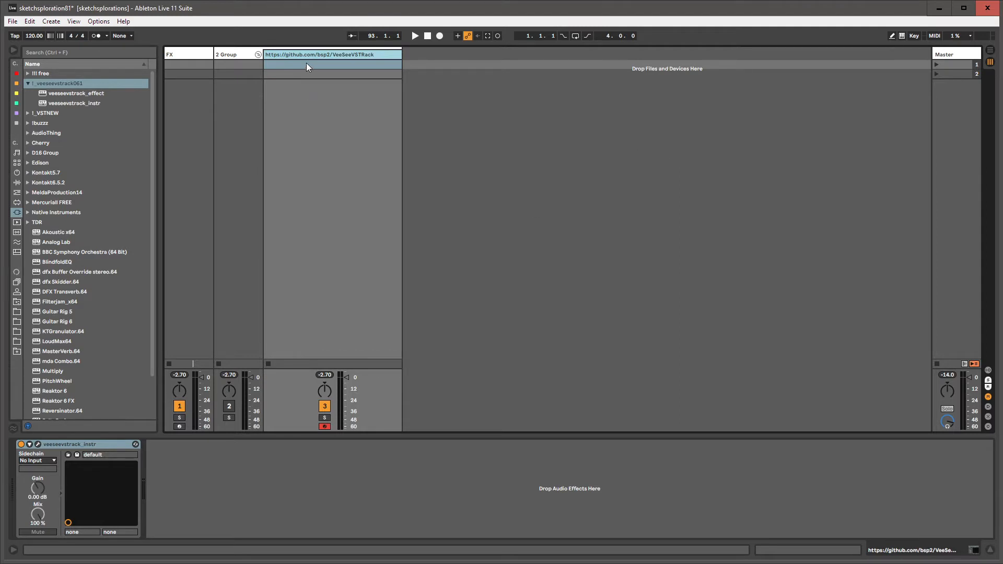
Step: Reopen the veeseevstrack_instr plug-in window on the VeeSeeVSTRack track, move it aside and dismiss the module browser
left_click(244, 55)
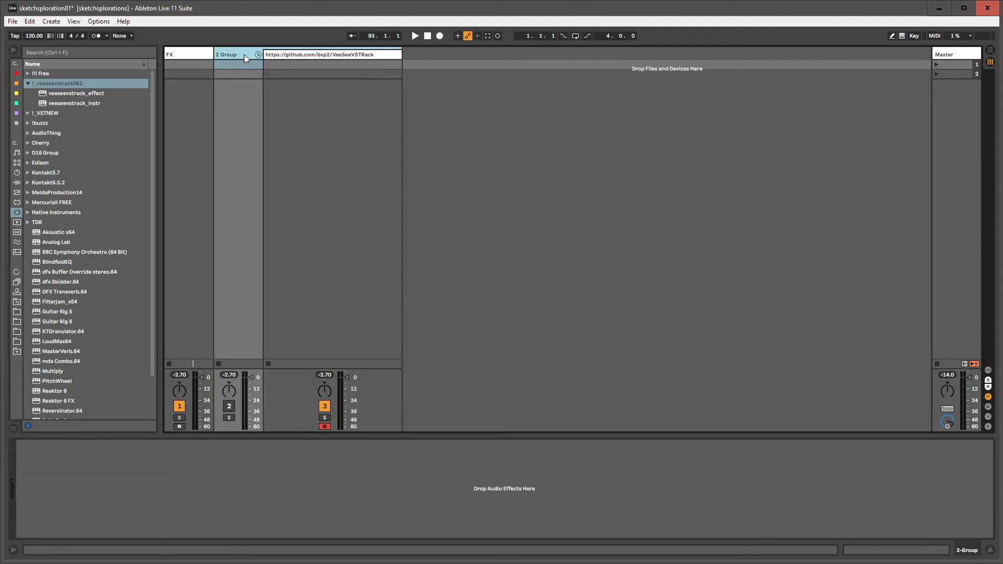
left_click(320, 62)
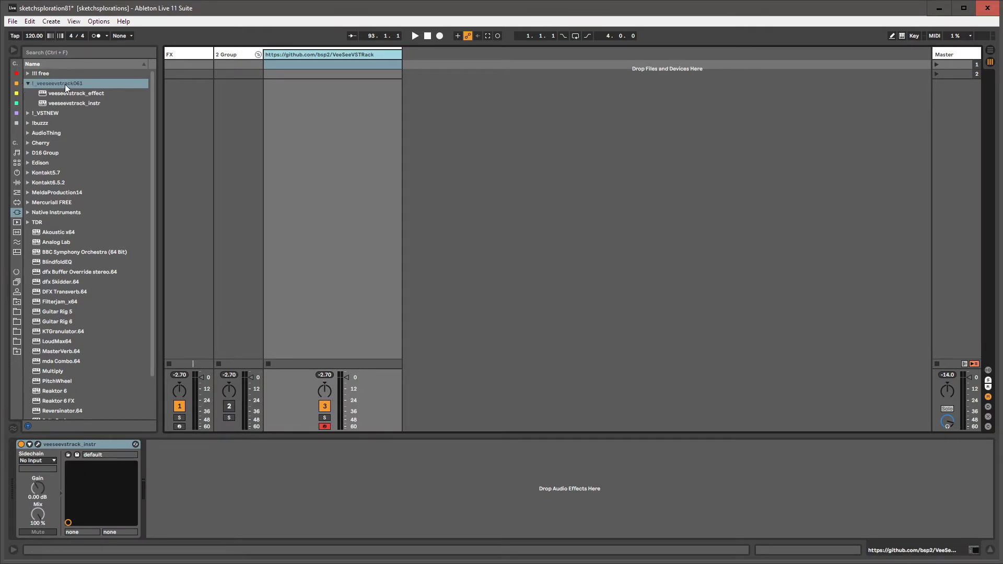
left_click(38, 444)
left_click_drag(548, 80, 706, 79)
left_click(502, 246)
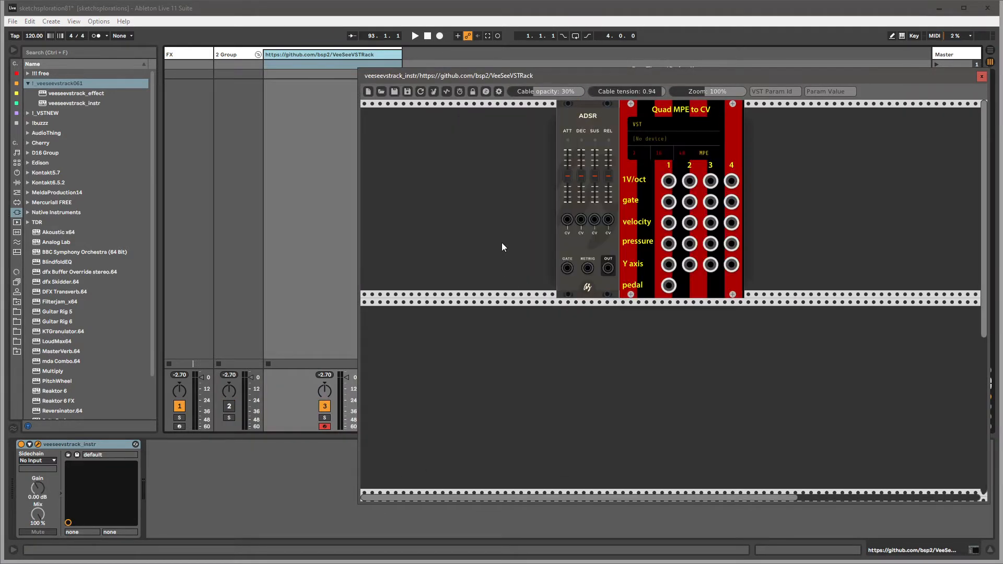
Step: Delete the ADSR and Quad MPE to CV modules from the rack
right_click(582, 118)
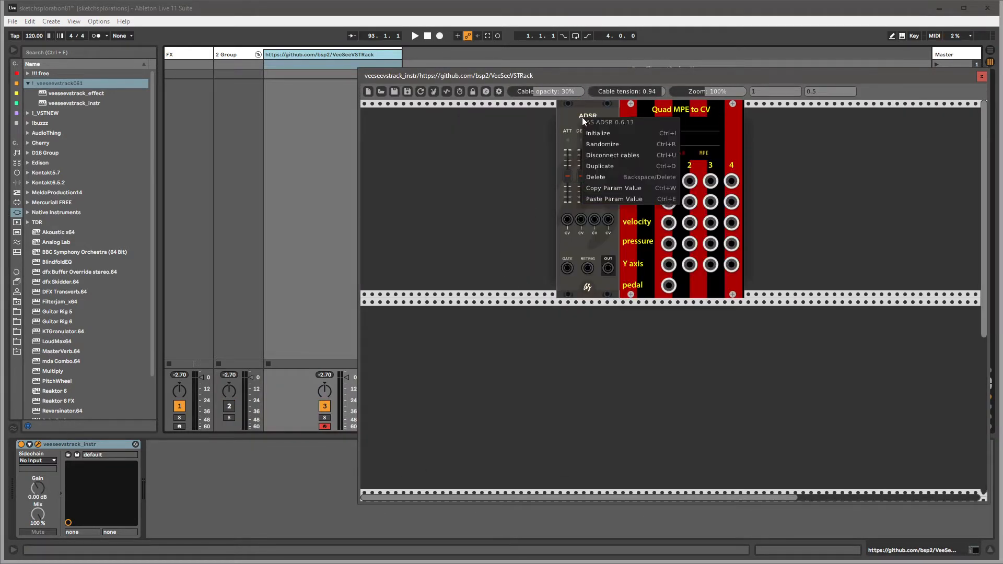
left_click(596, 177)
right_click(664, 114)
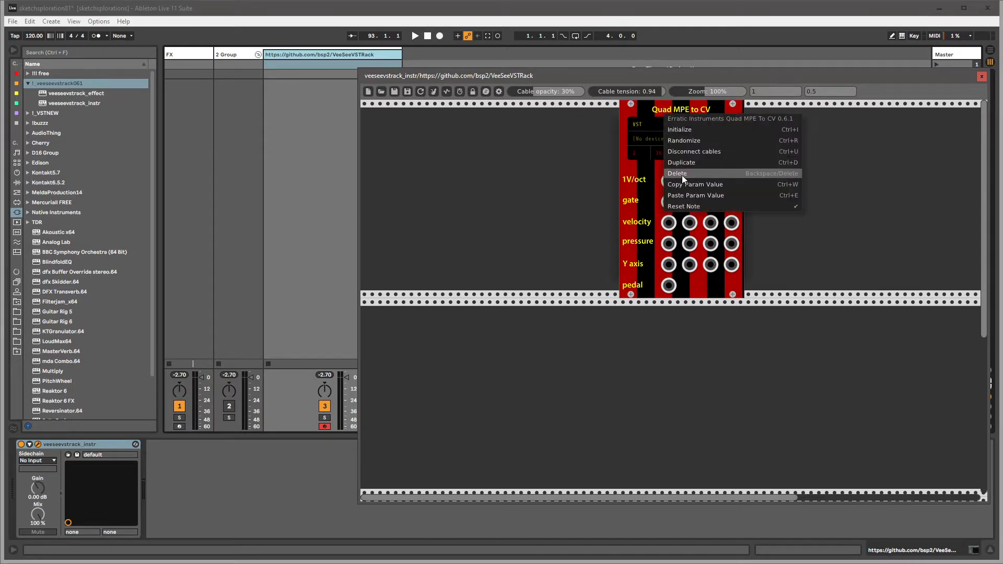
left_click(682, 175)
Step: Search the modules for "core", add the Core Audio module to the rack and move it right along the top row
right_click(431, 183)
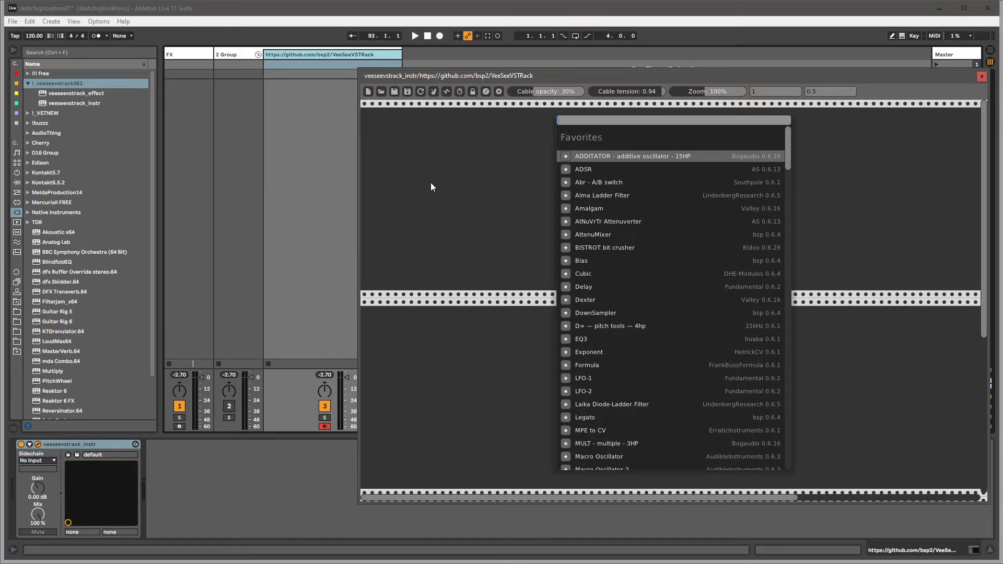
type("core")
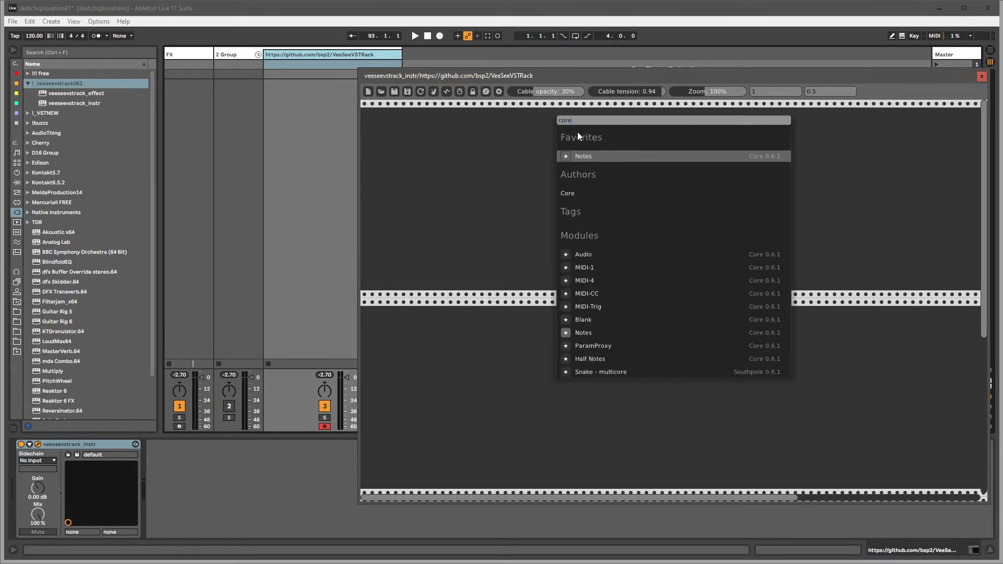
left_click(586, 255)
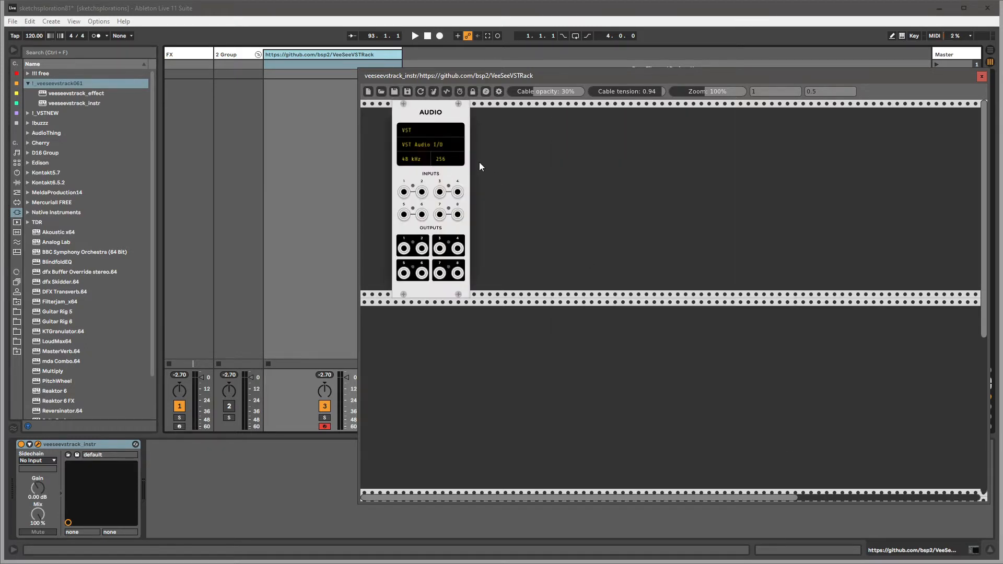
left_click_drag(438, 115, 696, 121)
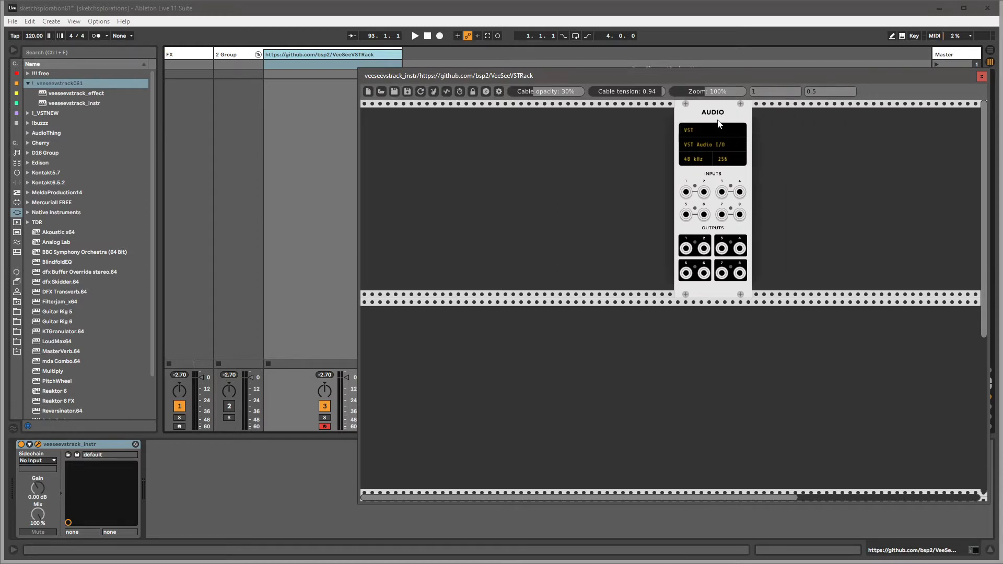
Step: Search the modules for "audio", dismiss the module browser and move the Audio module further right along the top row
right_click(510, 132)
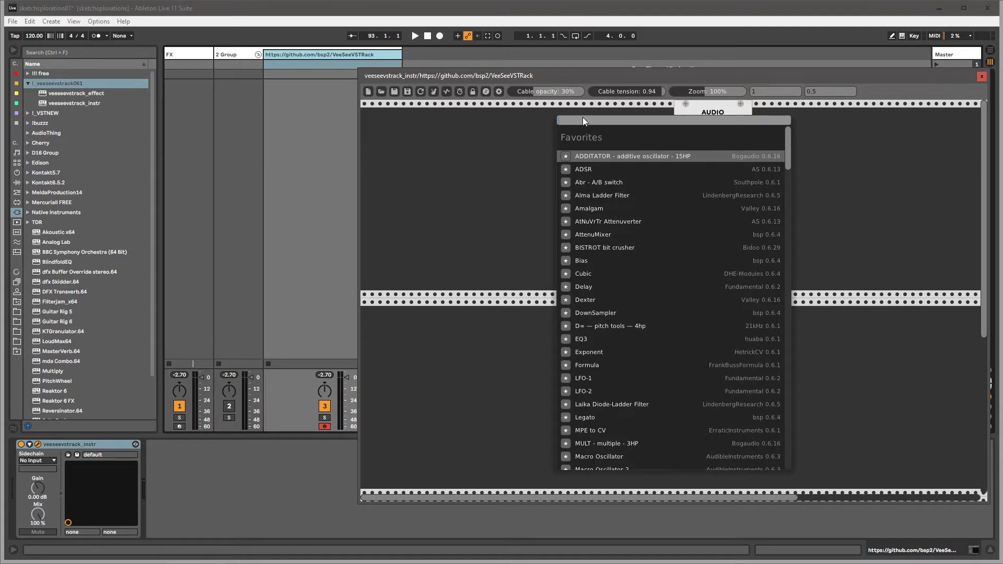
type("audio")
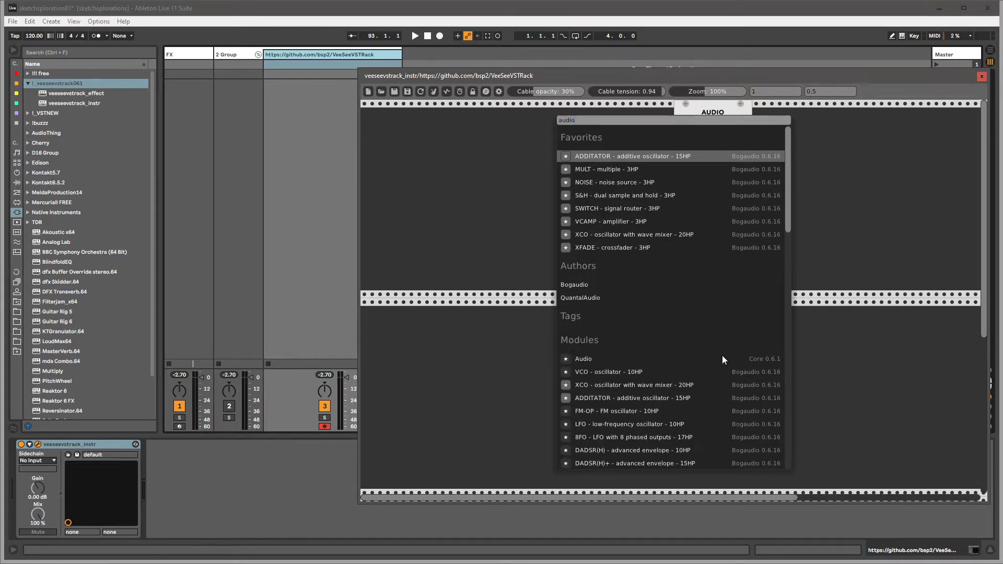
left_click(485, 156)
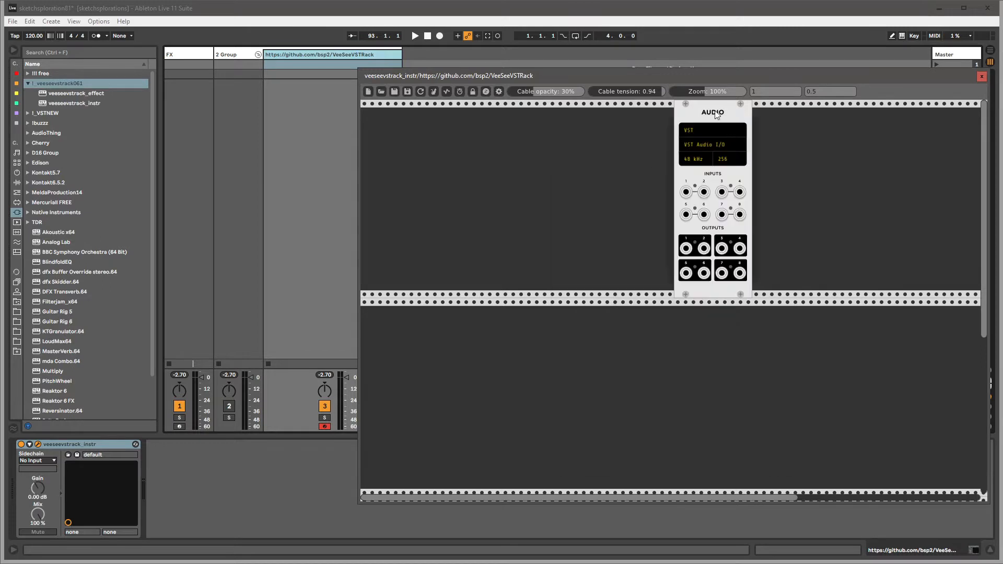
left_click_drag(716, 115, 795, 114)
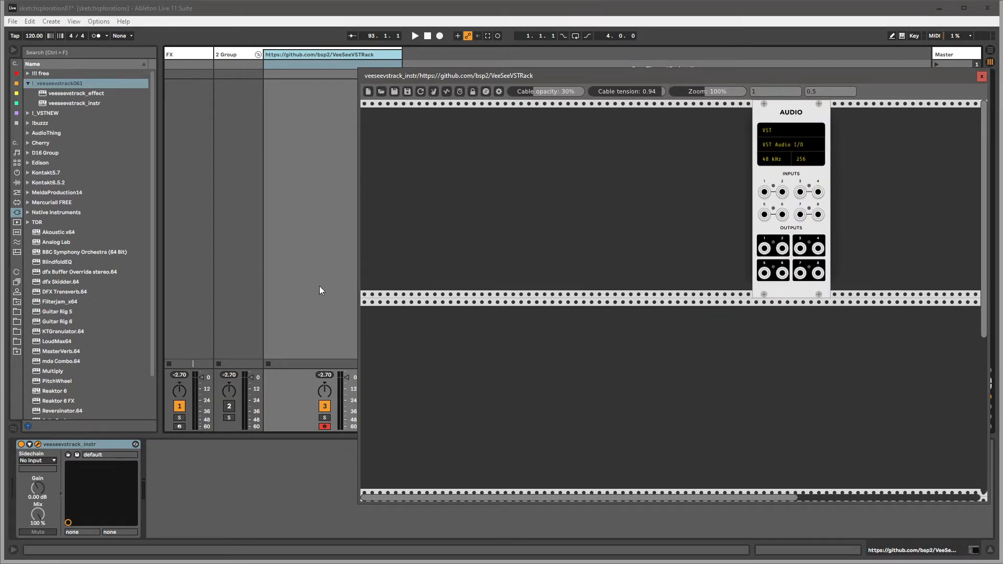
Step: Search the modules for "oscil" and add the bsp Sway module to the rack's top row
right_click(627, 141)
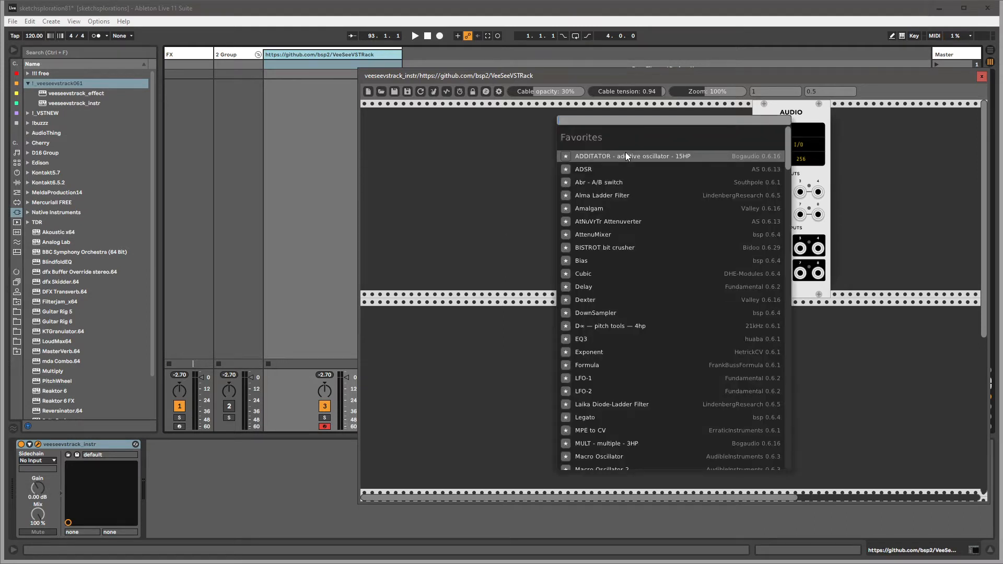
type("oscil")
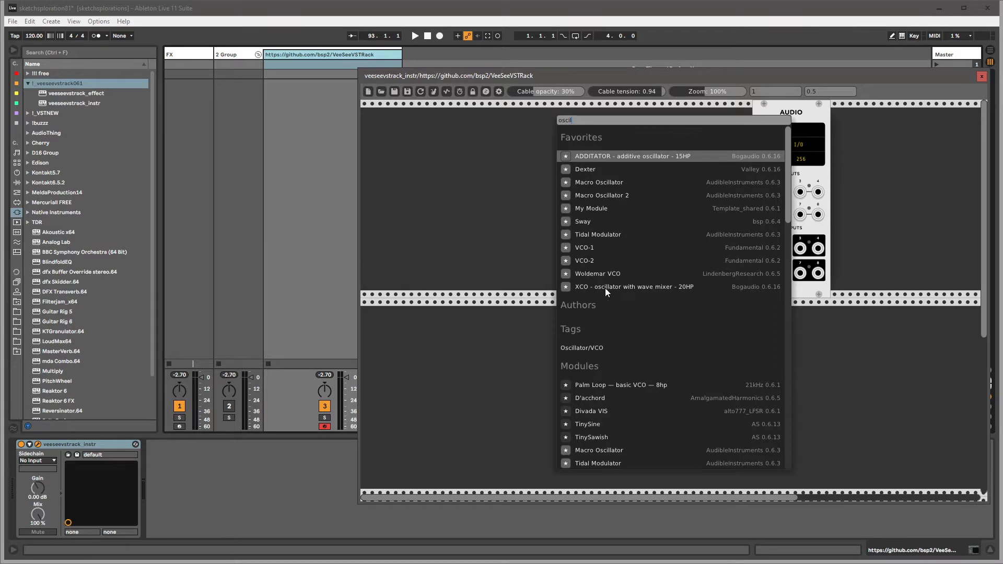
scroll(602, 375, "down", 20)
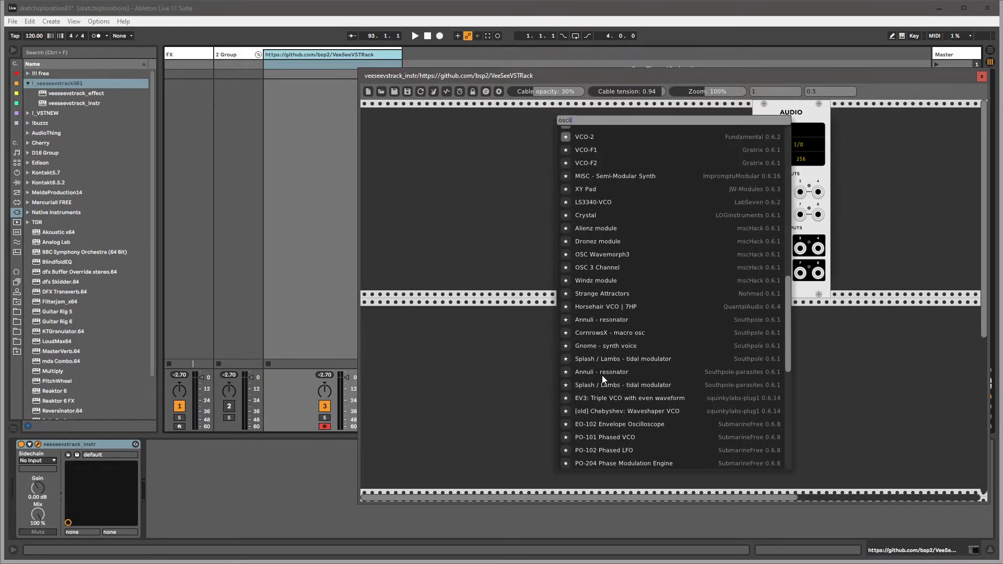
scroll(602, 376, "down", 5)
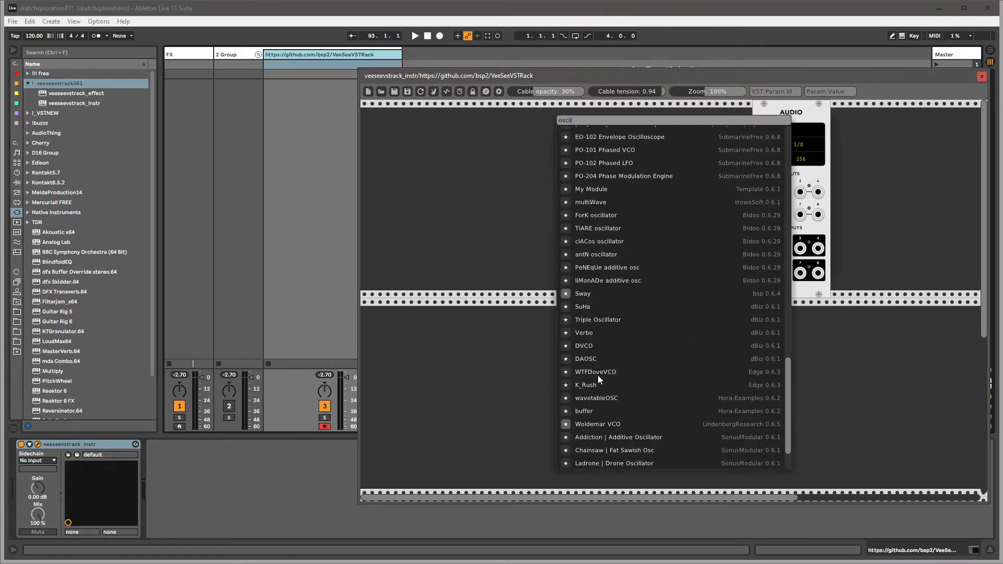
scroll(599, 397, "up", 4)
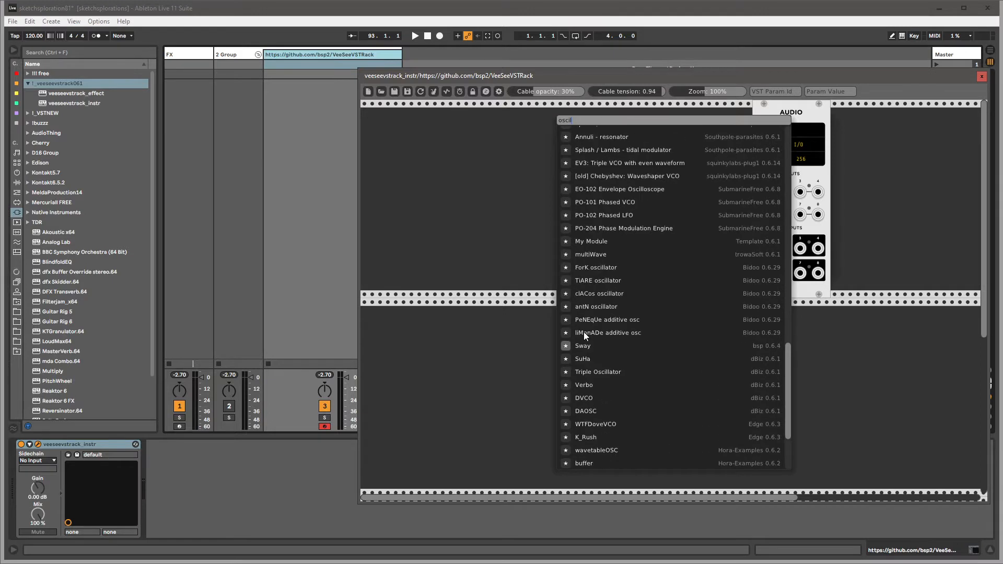
left_click(584, 347)
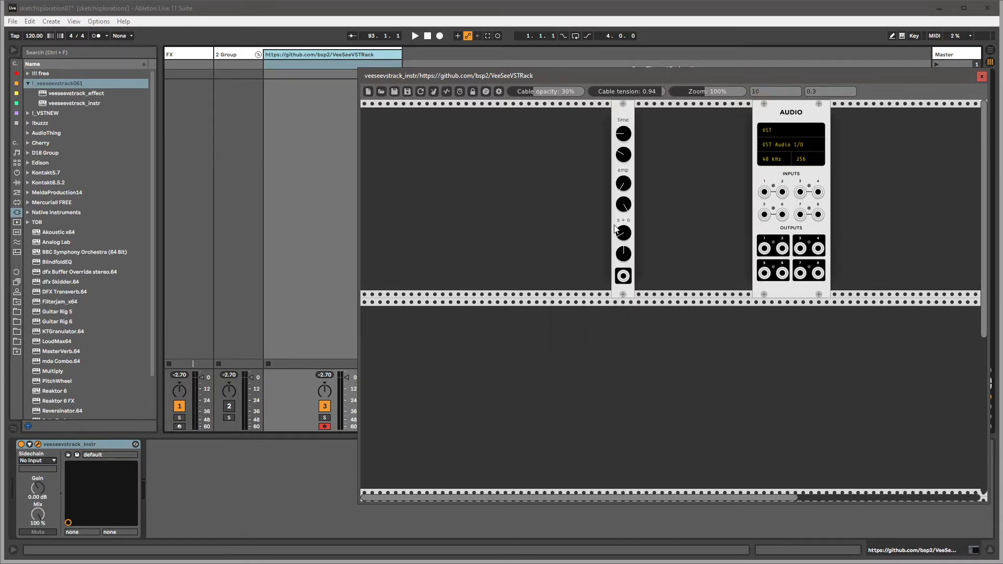
right_click(622, 114)
left_click(505, 177)
Step: Add the Fundamental VCO-1 module from the favorites to the rack's top row
right_click(505, 177)
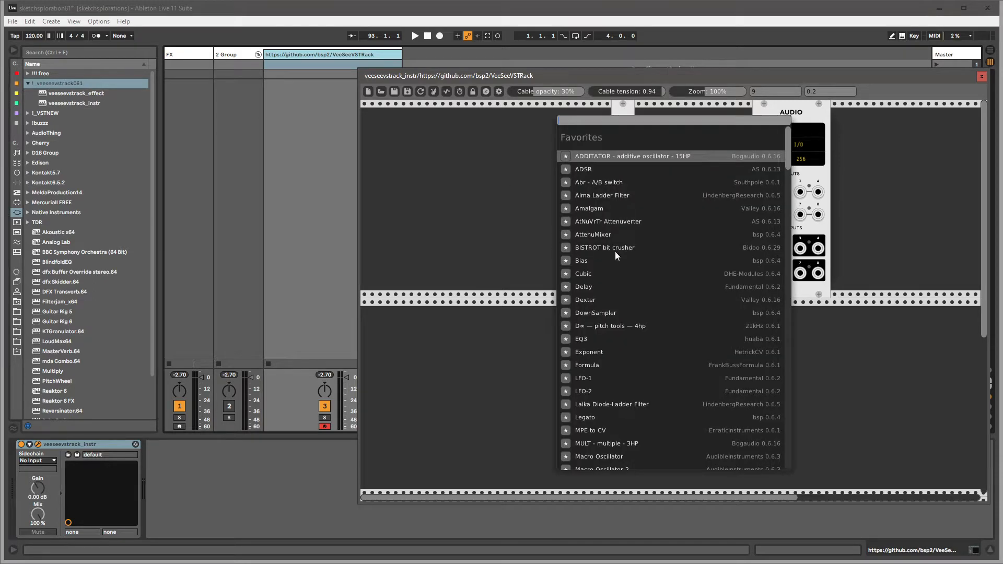
scroll(616, 252, "down", 3)
scroll(616, 252, "down", 5)
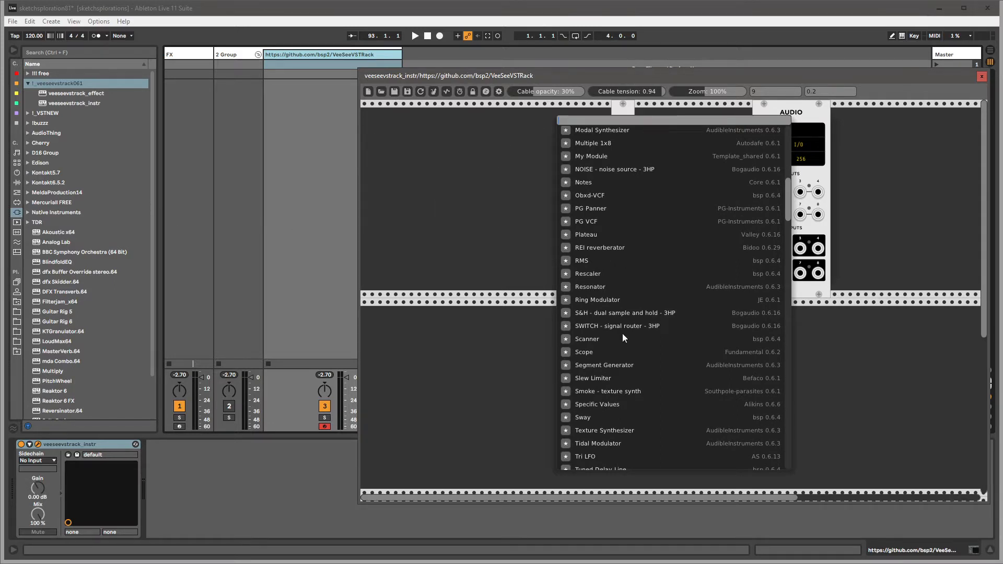
scroll(623, 334, "down", 5)
scroll(623, 336, "up", 2)
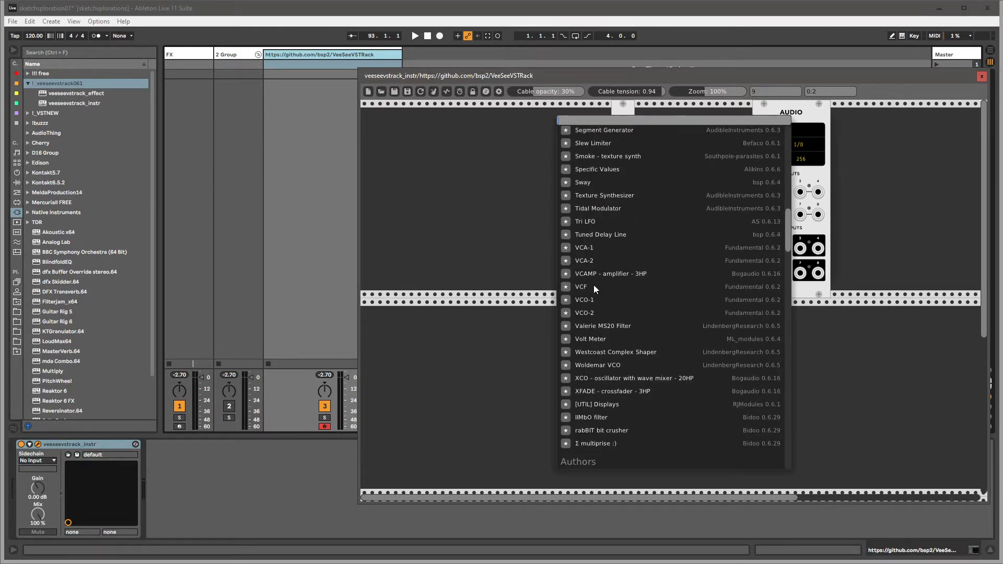
left_click(590, 300)
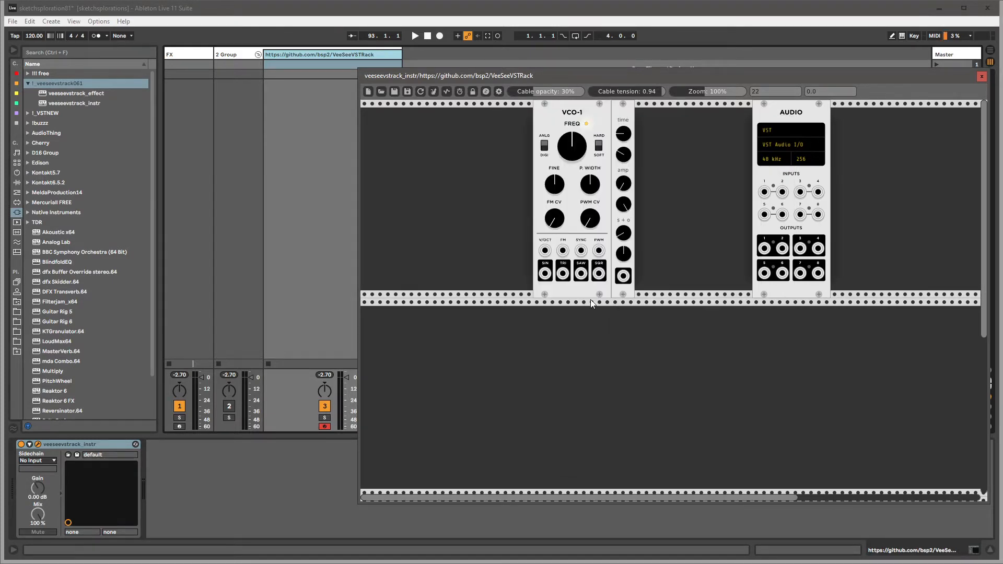
Step: Delete the Sway module from the rack
right_click(626, 115)
left_click(565, 113)
right_click(616, 112)
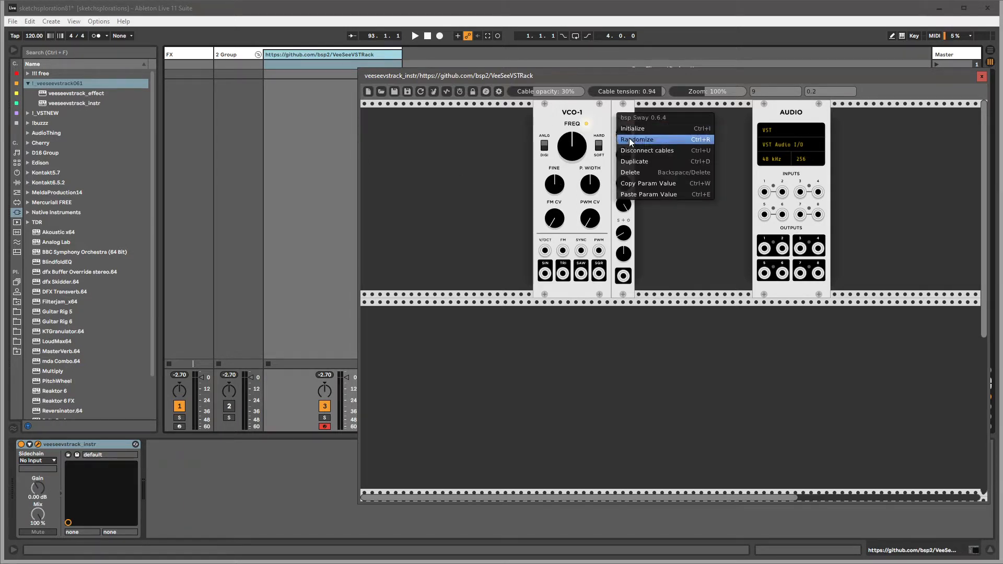
left_click(640, 172)
Step: Add the Tri LFO module from the favorites to the rack, just left of VCO-1
right_click(500, 171)
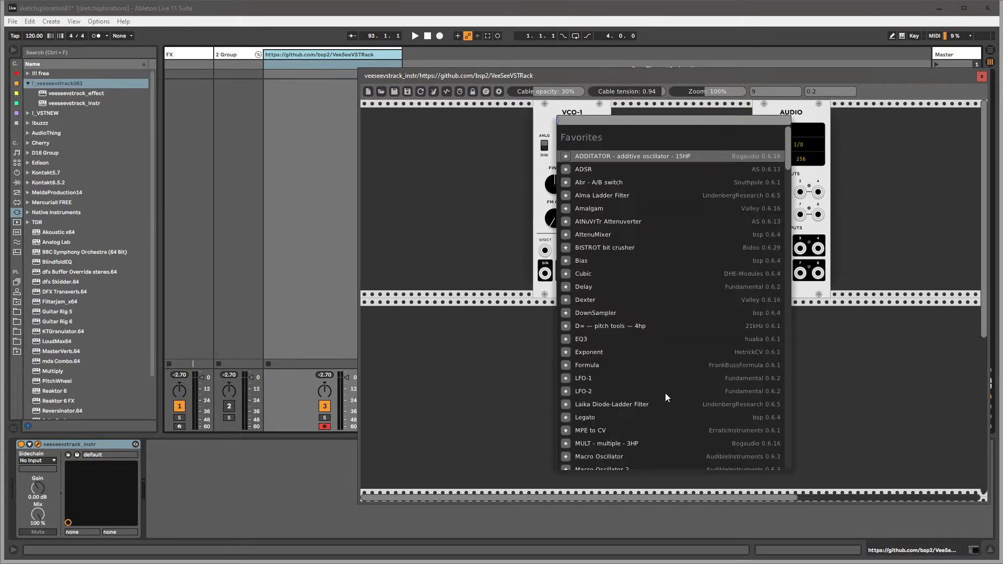
scroll(665, 394, "down", 4)
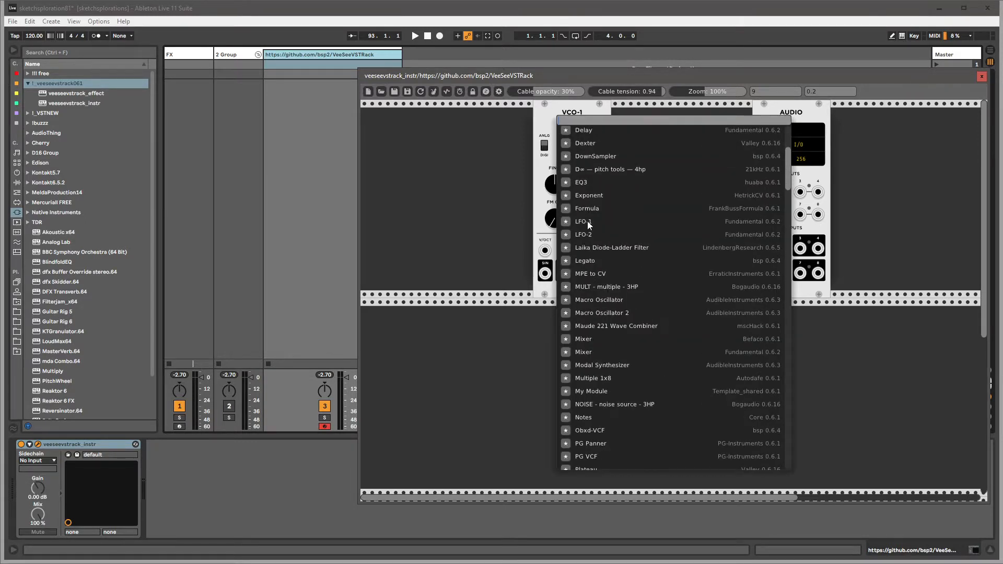
scroll(731, 327, "down", 9)
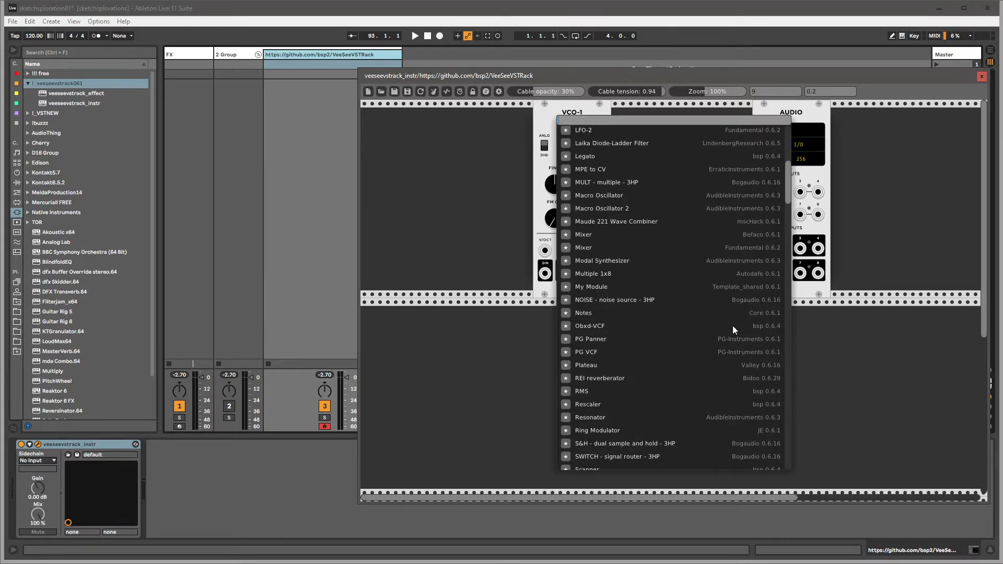
scroll(733, 326, "down", 2)
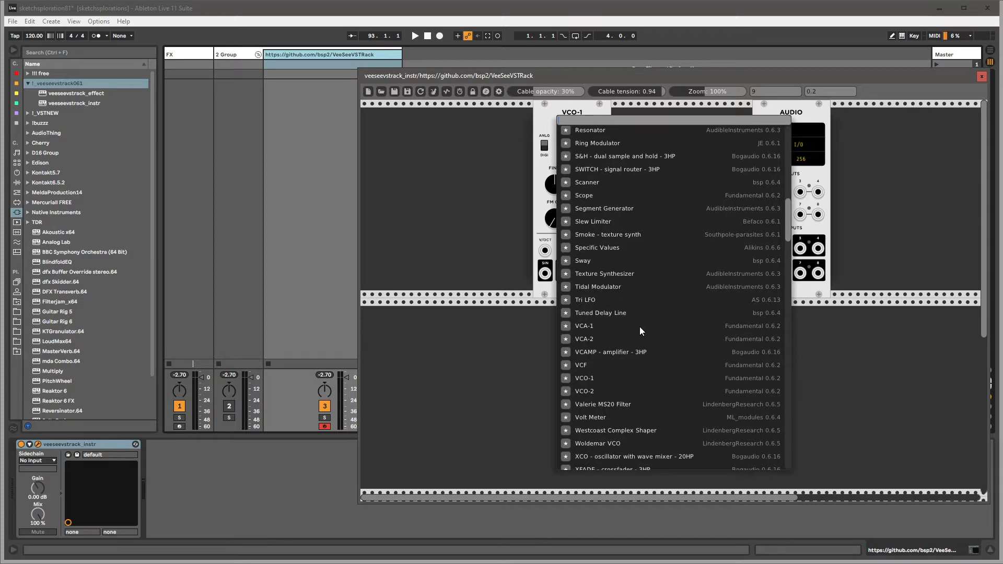
left_click(587, 301)
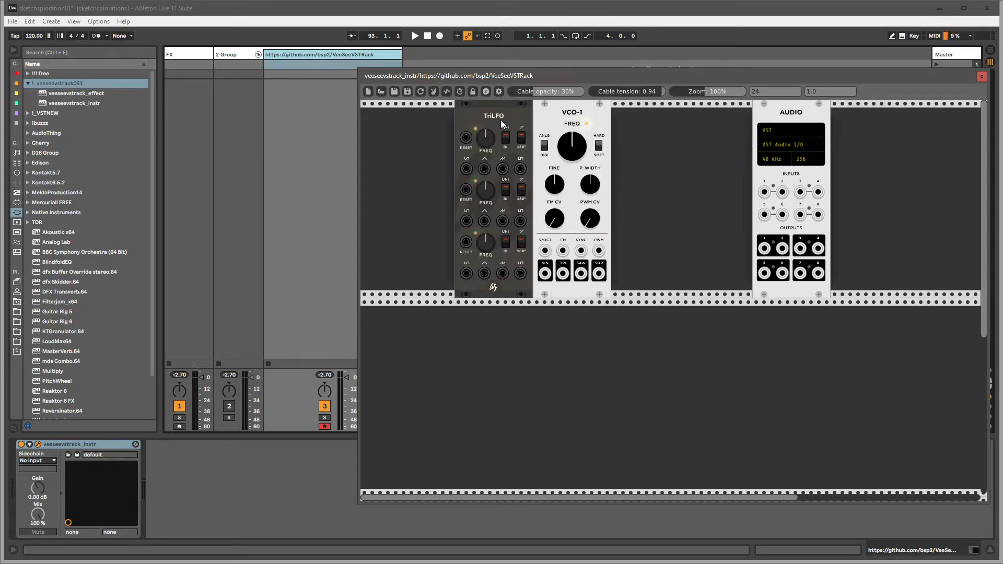
right_click(420, 139)
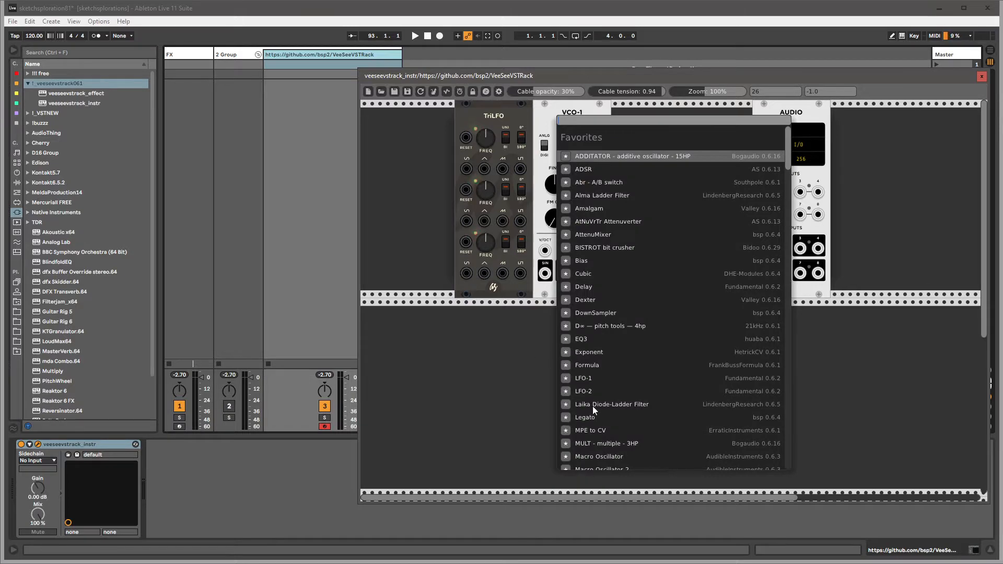
scroll(594, 426, "down", 5)
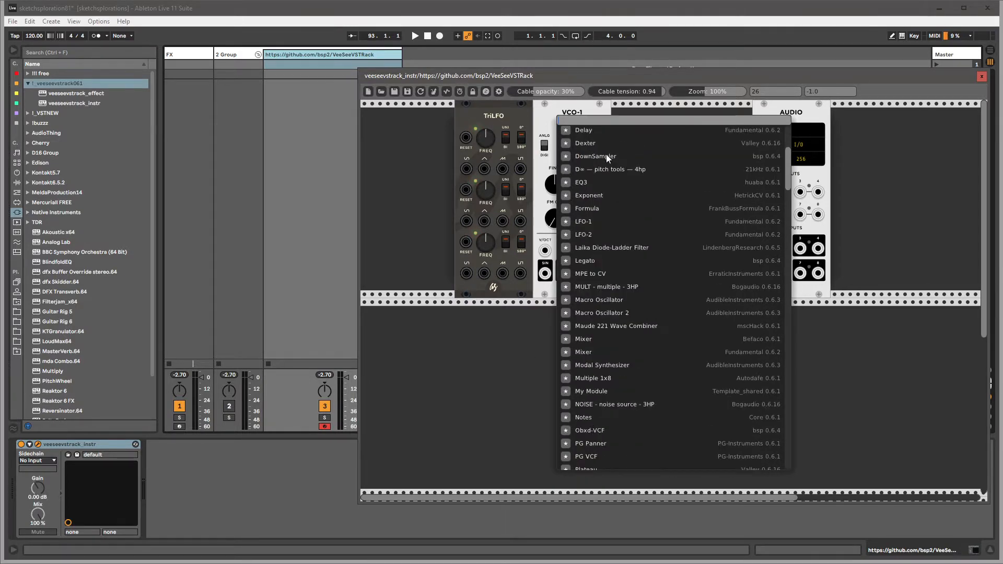
scroll(608, 158, "up", 5)
key("Escape")
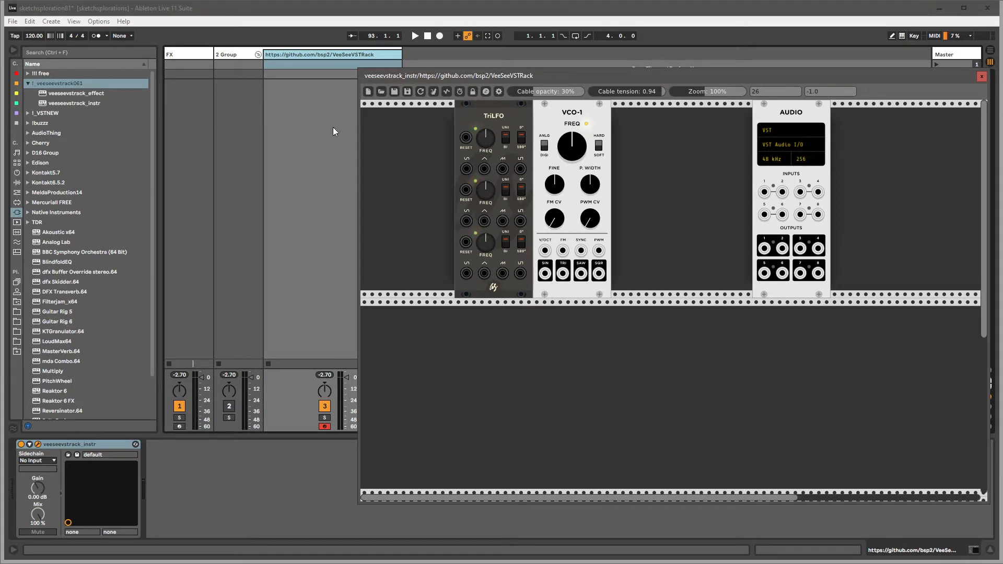
Step: Search the modules for "mixer", add the 8-CH Mixer to the rack and move the Audio module further right along the top row
right_click(654, 139)
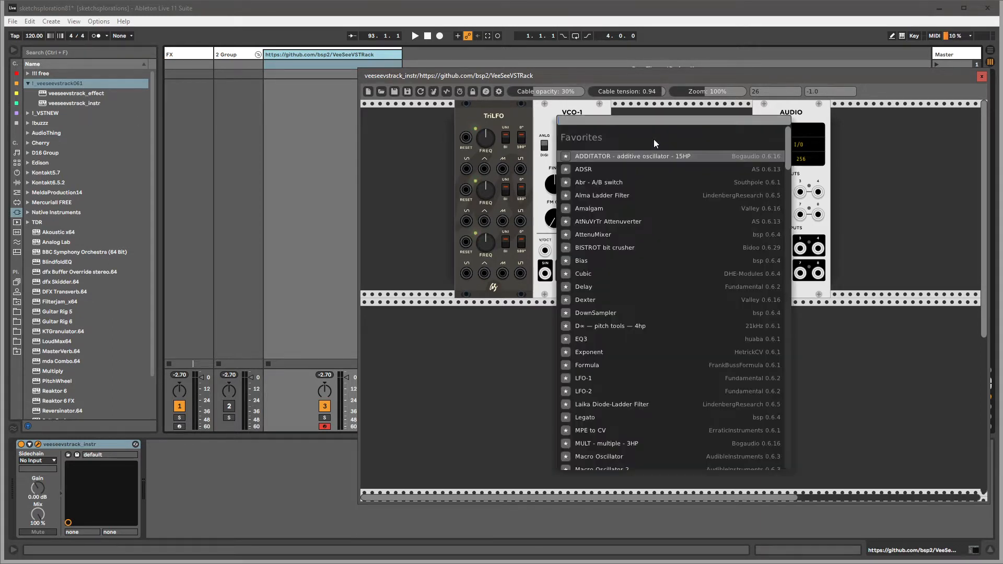
type("mixer")
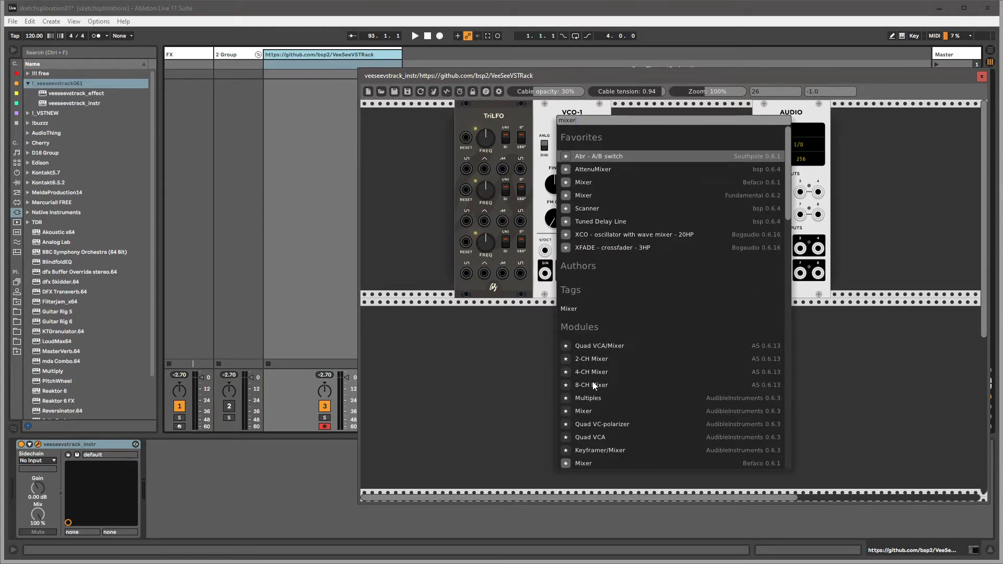
left_click_drag(593, 382, 735, 313)
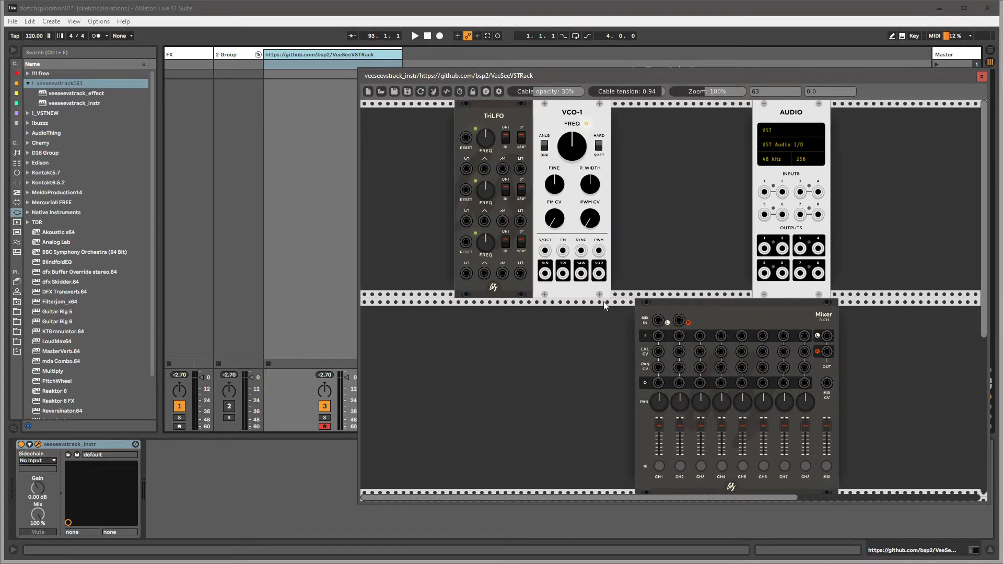
left_click_drag(817, 107, 887, 107)
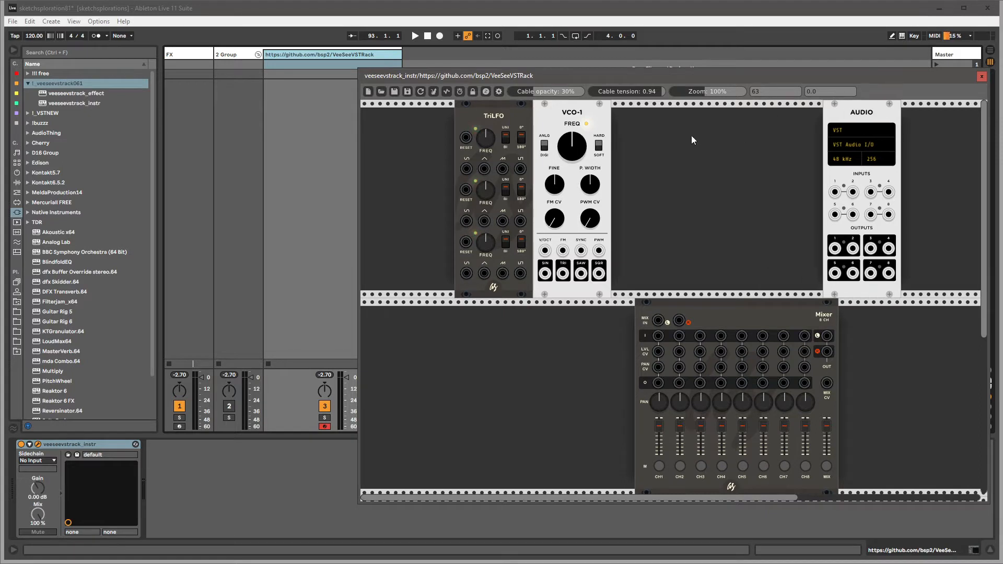
Step: Place the 8-channel Mixer in the rack's second row, directly beneath the TriLFO and VCO-1 modules
left_click_drag(665, 326, 485, 93)
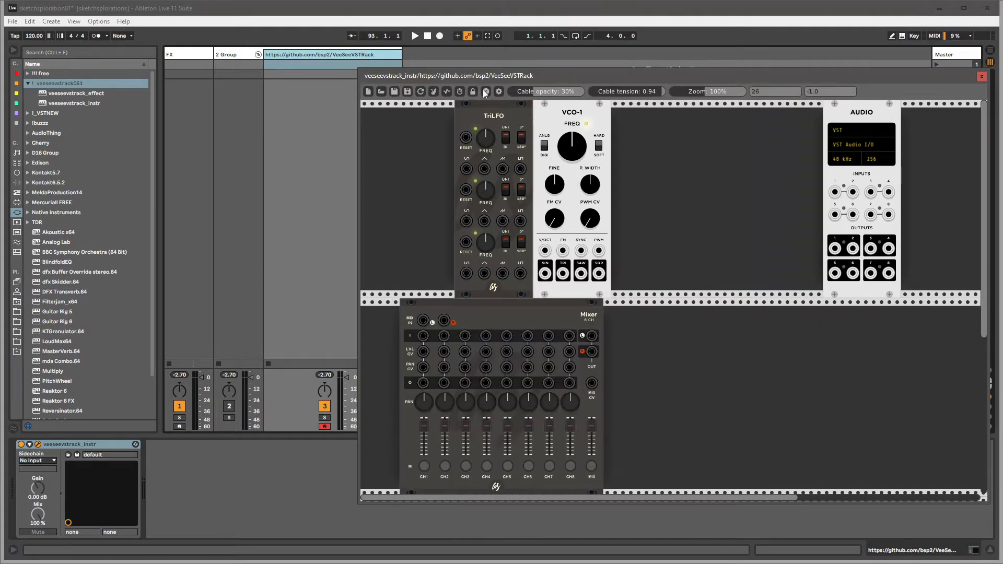
left_click_drag(636, 90, 669, 118)
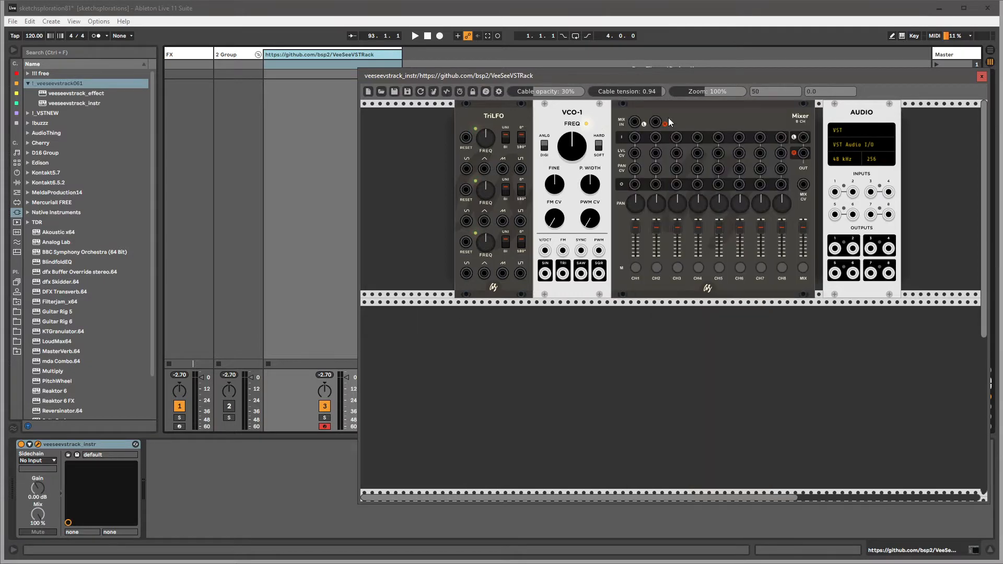
left_click_drag(584, 124, 438, 80)
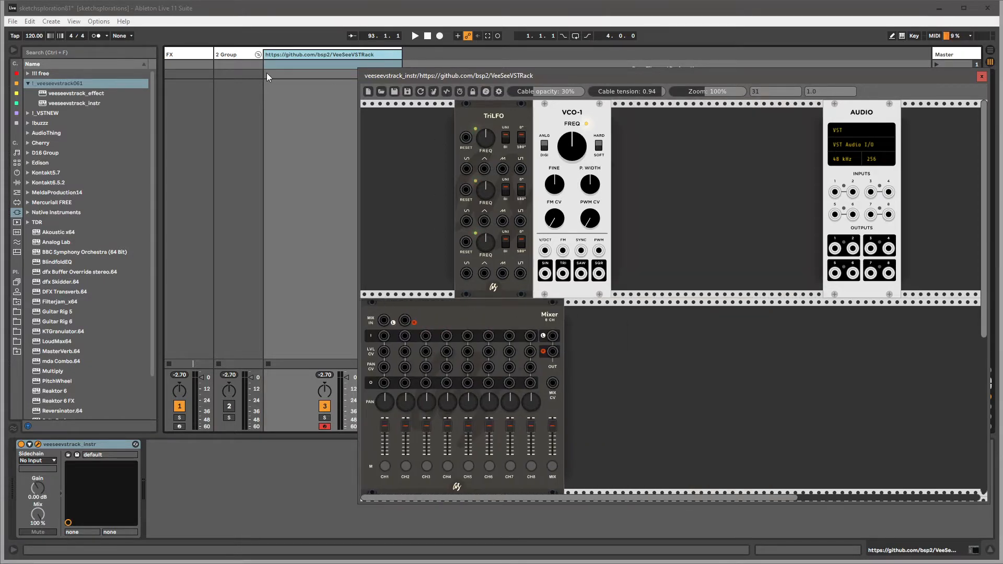
left_click_drag(266, 73, 668, 303)
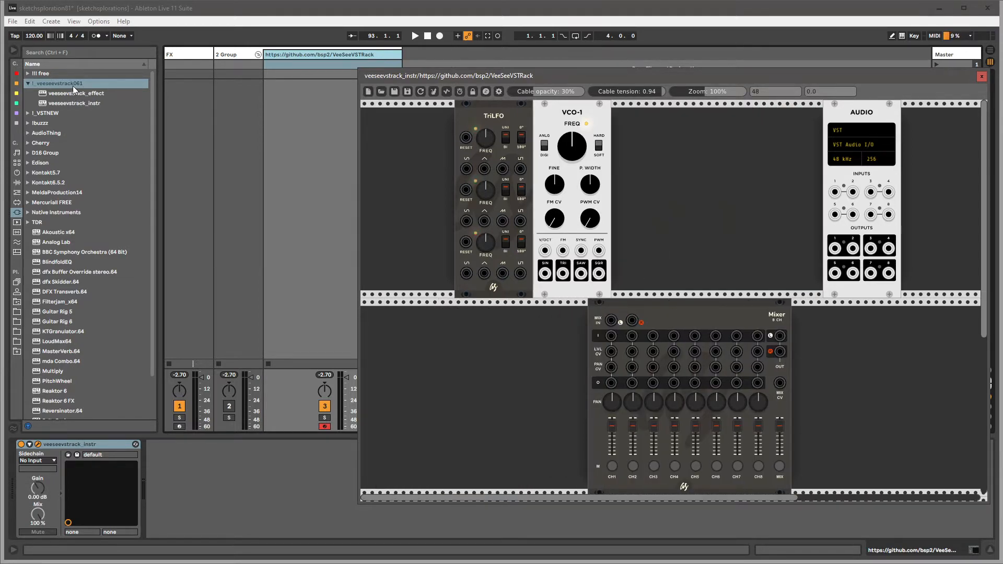
left_click_drag(674, 305, 538, 310)
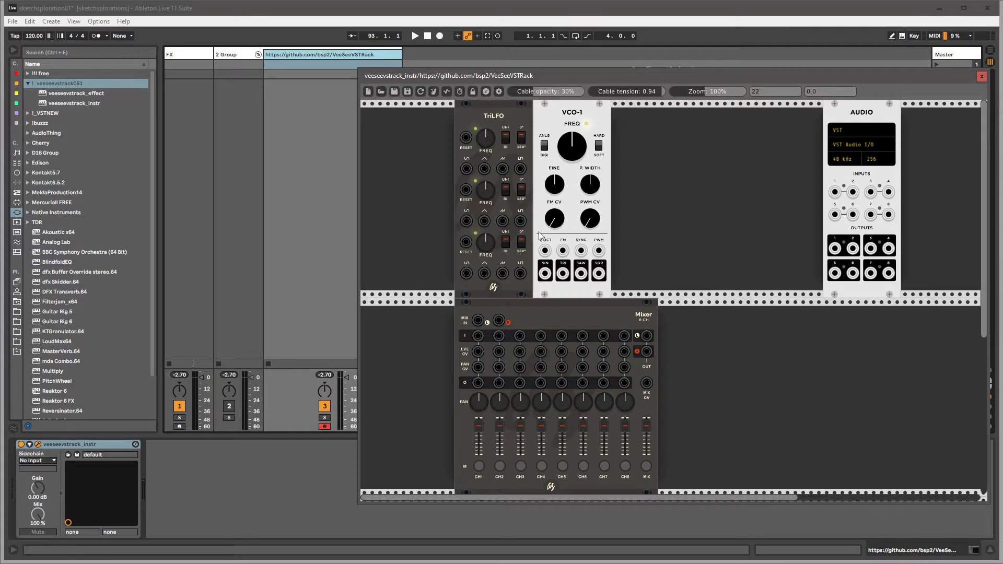
scroll(529, 230, "down", 4)
scroll(529, 230, "up", 4)
left_click_drag(590, 121, 560, 119)
Step: Create a MIDI clip in the first slot of the VeeSeeVSTRack track and enter an F3 note spanning the whole clip
left_click(298, 236)
double_click(328, 66)
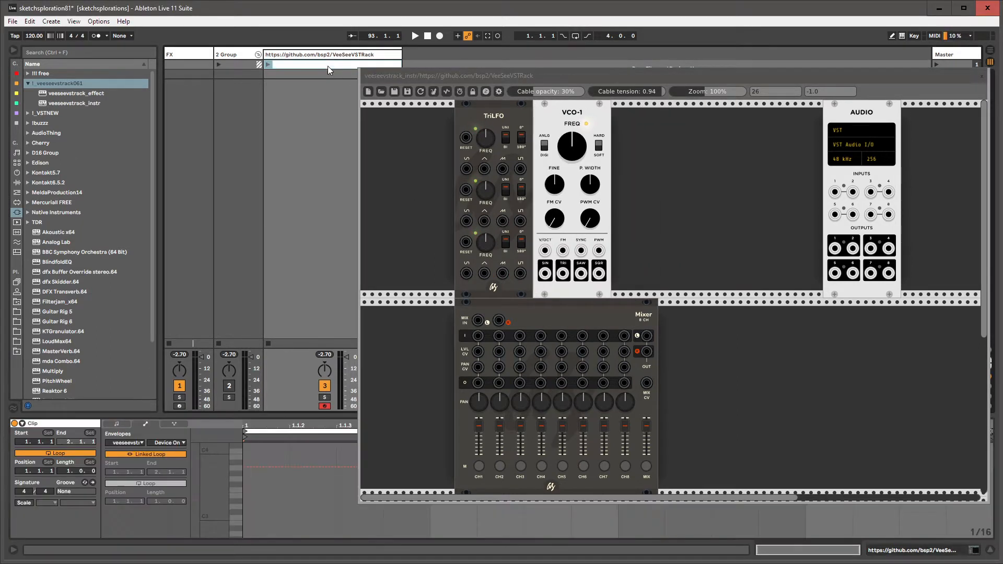
left_click(123, 425)
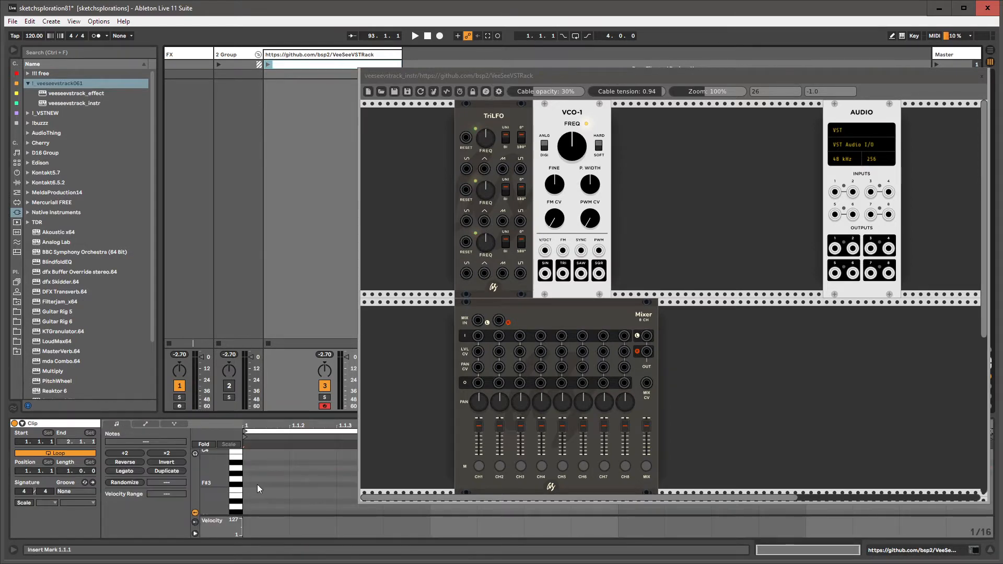
double_click(256, 490)
left_click_drag(287, 491, 999, 523)
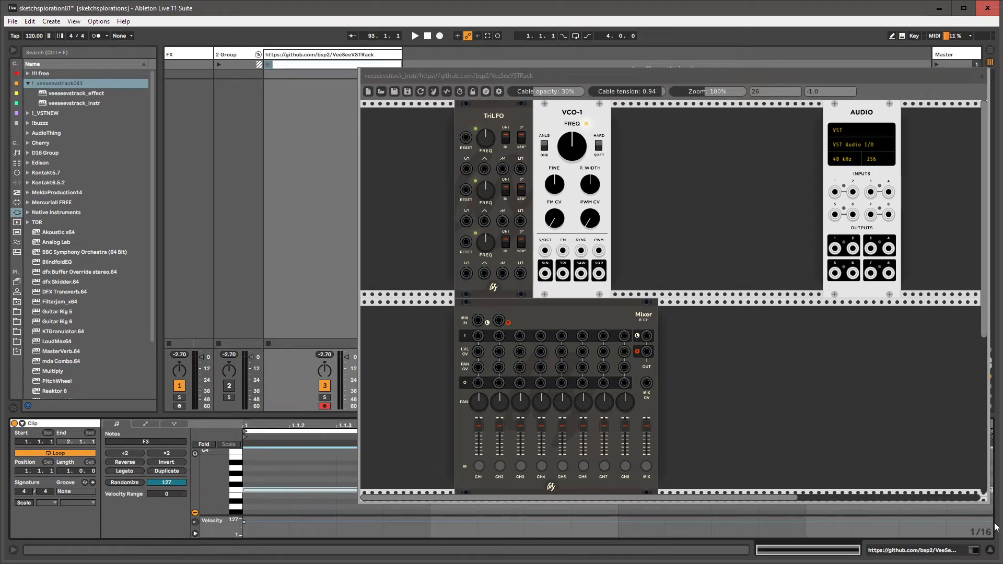
Step: Search the modules for "midi", add MIDI-1 just before the TriLFO, and reposition VCO-1 with a small gap after the TriLFO
left_click_drag(564, 124, 634, 117)
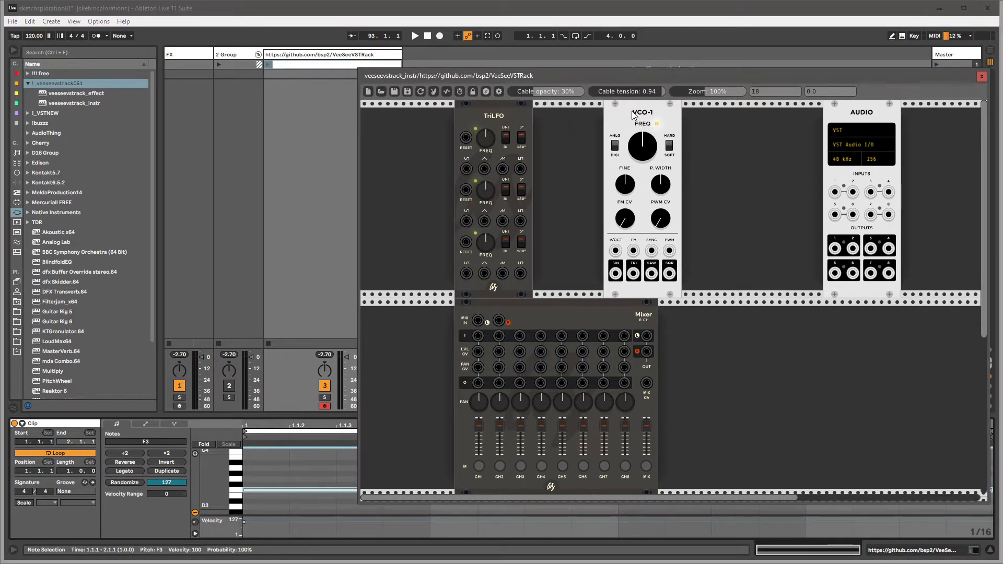
right_click(385, 147)
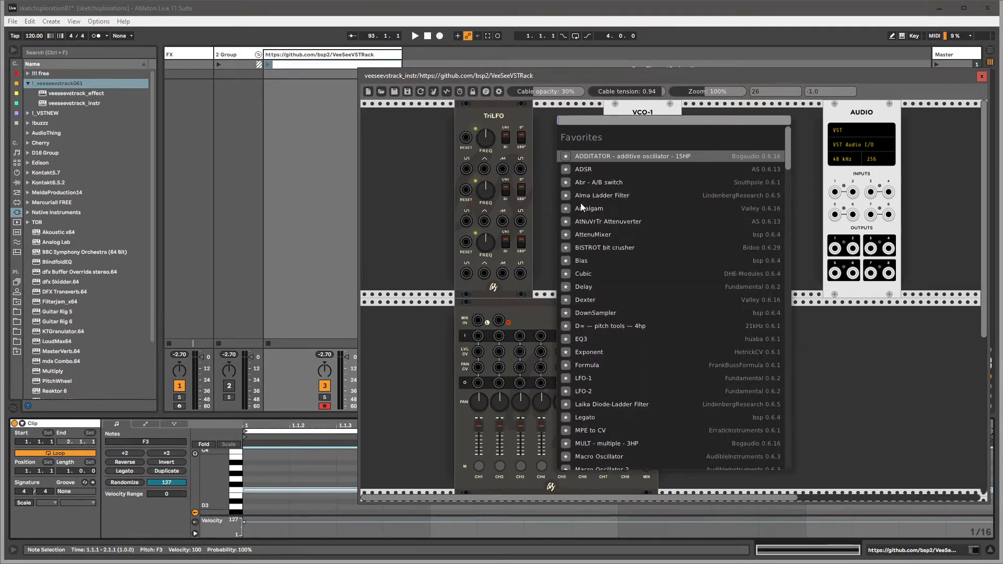
type("midi")
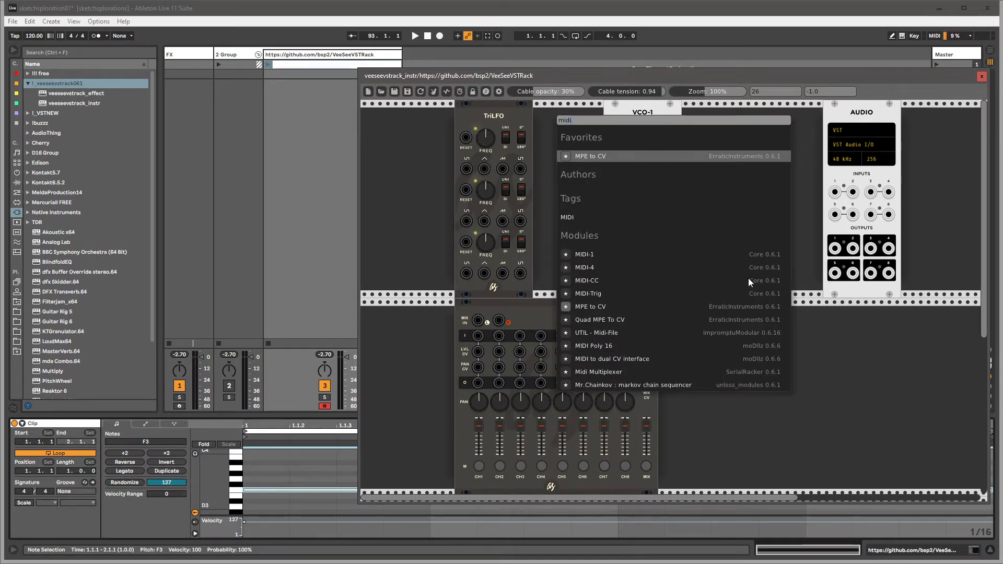
left_click(585, 253)
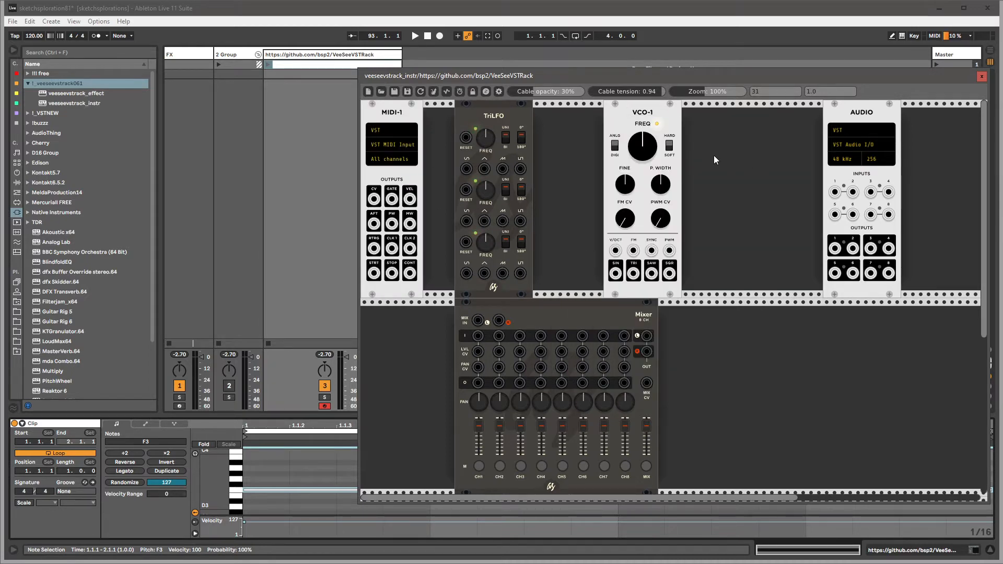
left_click_drag(647, 119, 615, 120)
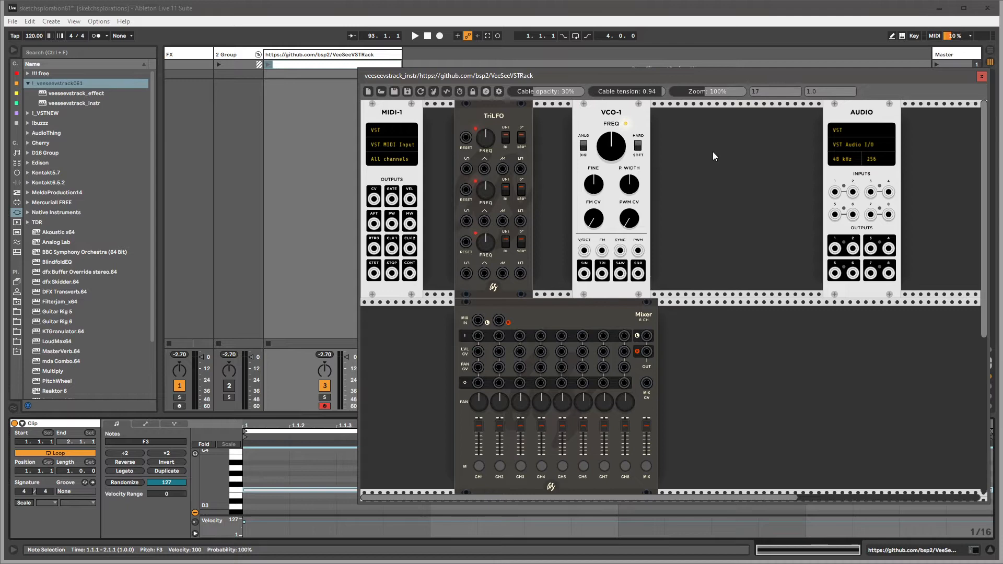
Step: Search the modules for "filter" and add the Fundamental VCF to the rack directly beside VCO-1
right_click(675, 153)
type("fre")
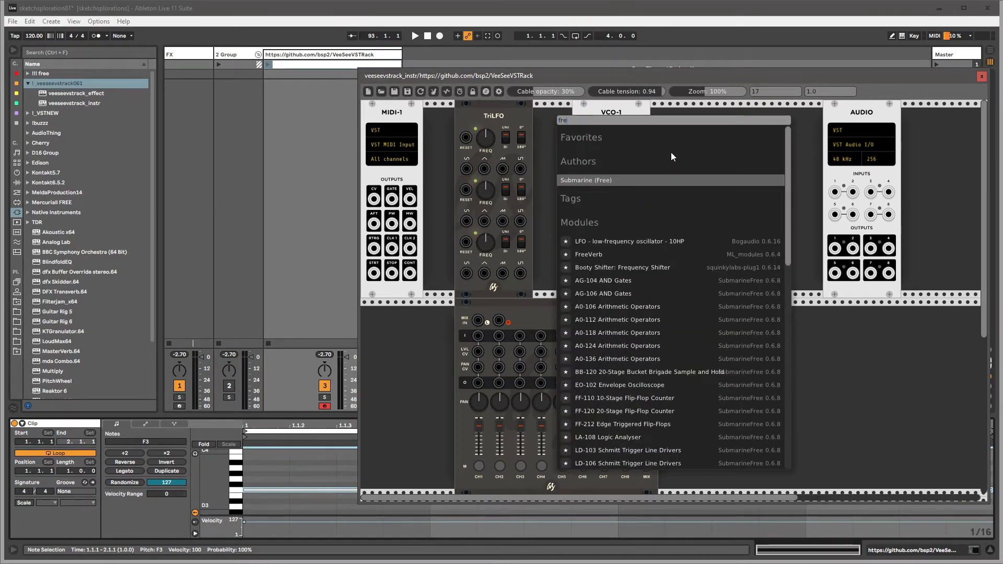
type("quenc")
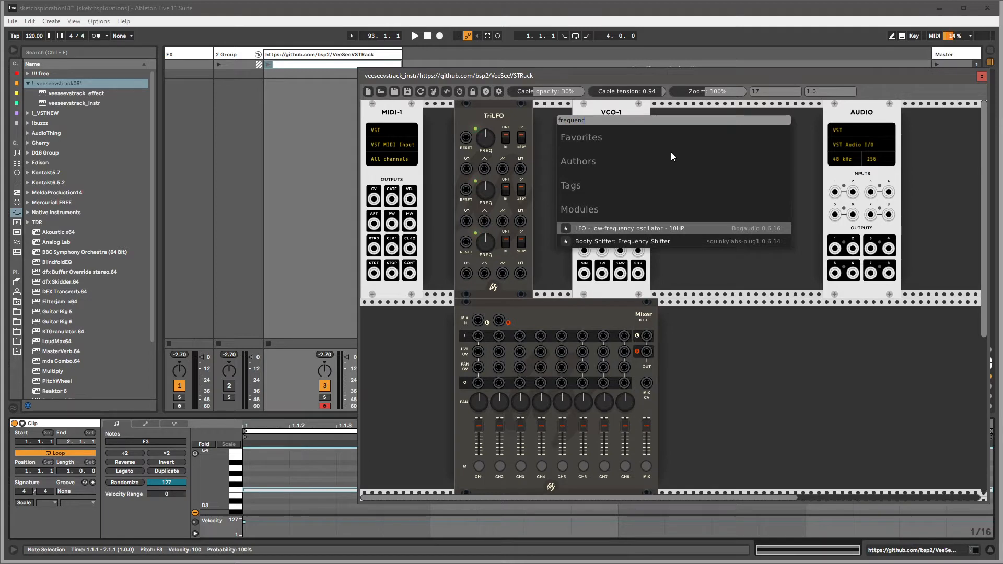
key("BackSpace")
key("BackSpace")
key("BackSpace")
key("BackSpace")
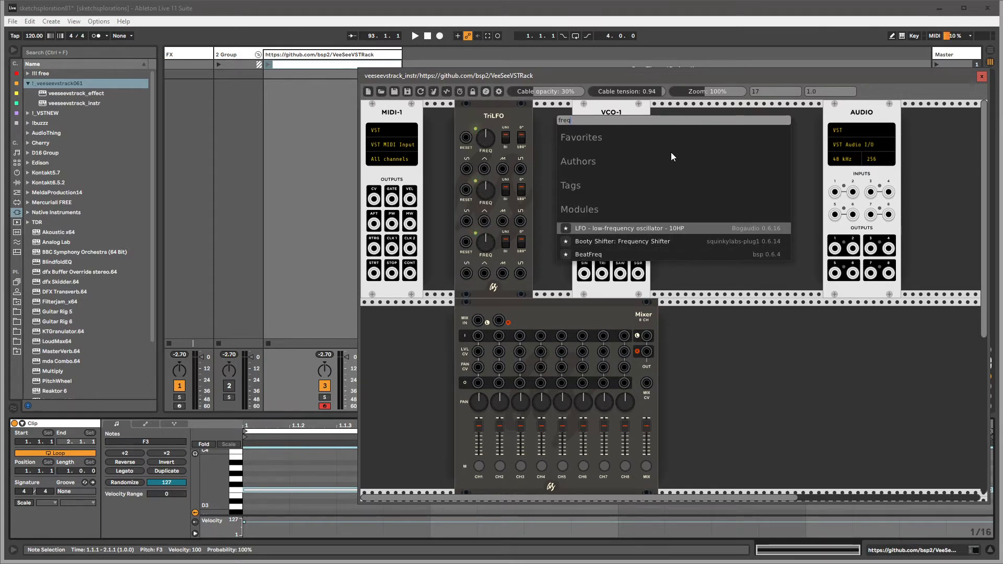
key("BackSpace")
key("BackSpace")
key("BackSpace")
type("ilter")
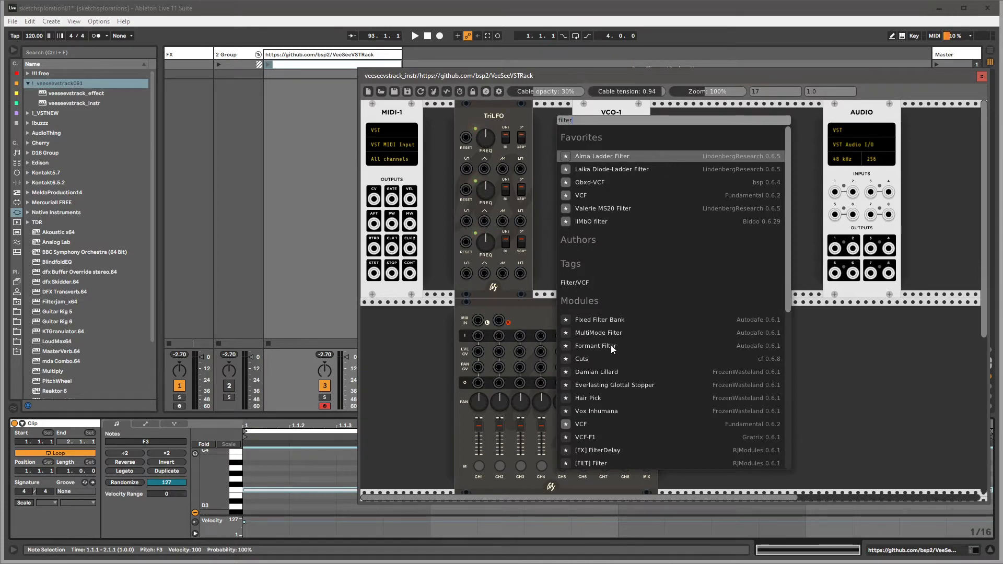
left_click(581, 424)
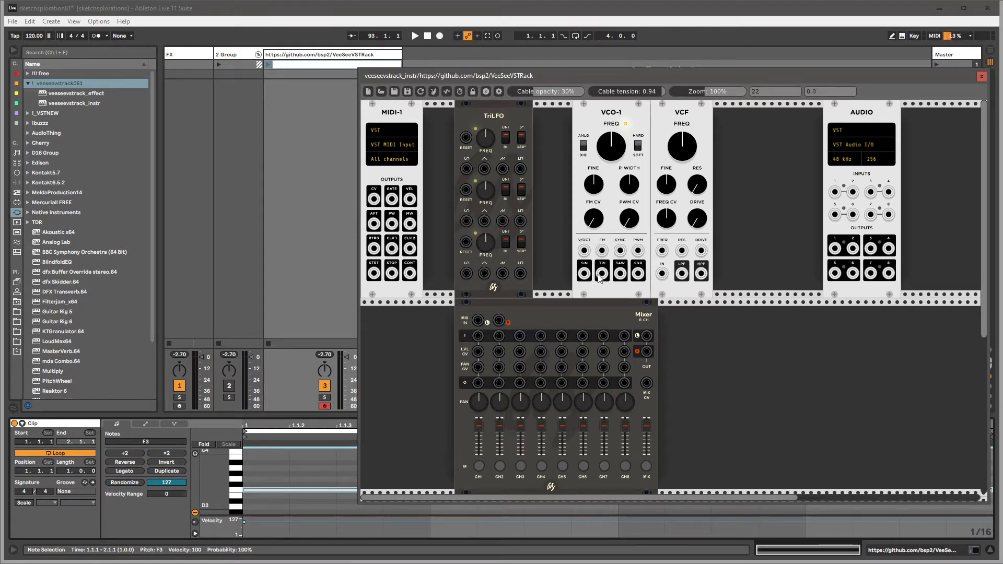
Step: Patch VCO-1's SQR output into the VCF's IN and its SIN output into the VCF's FREQ input
left_click_drag(639, 273, 662, 274)
left_click_drag(584, 274, 665, 250)
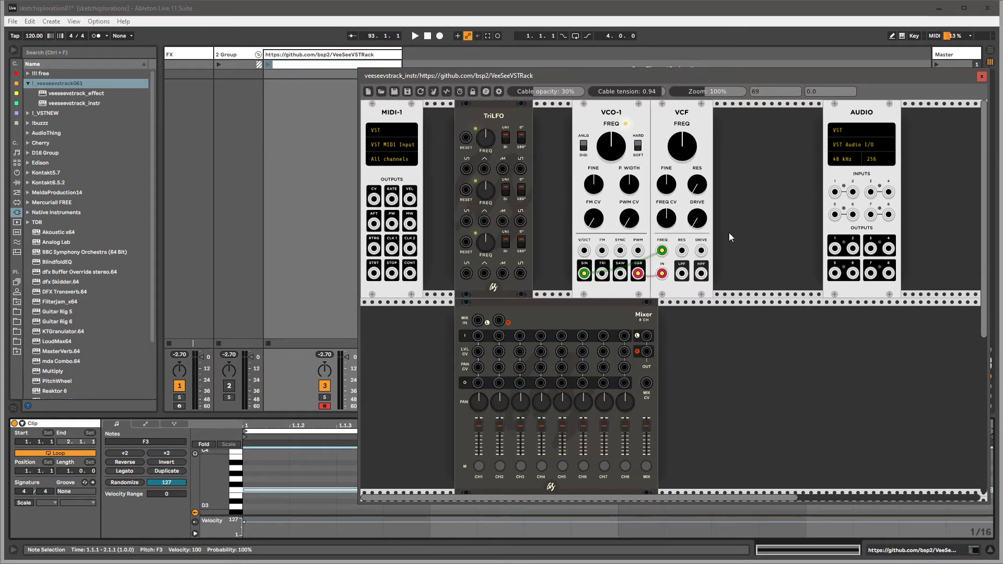
Step: Search the modules for "ads", place the AS ADSR directly beside the VCF, and shift the Audio module slightly further along the row
right_click(741, 233)
type("ad")
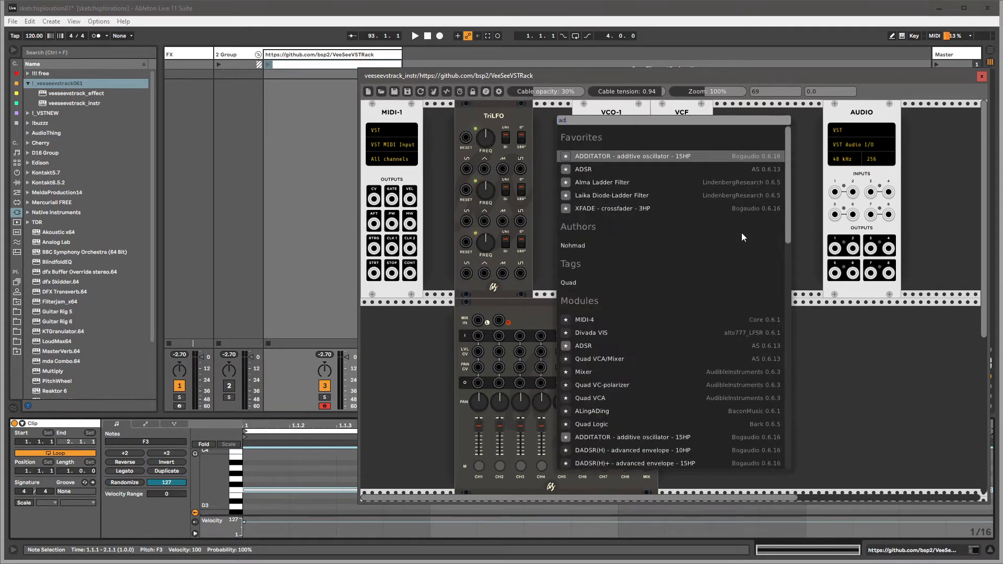
type("s")
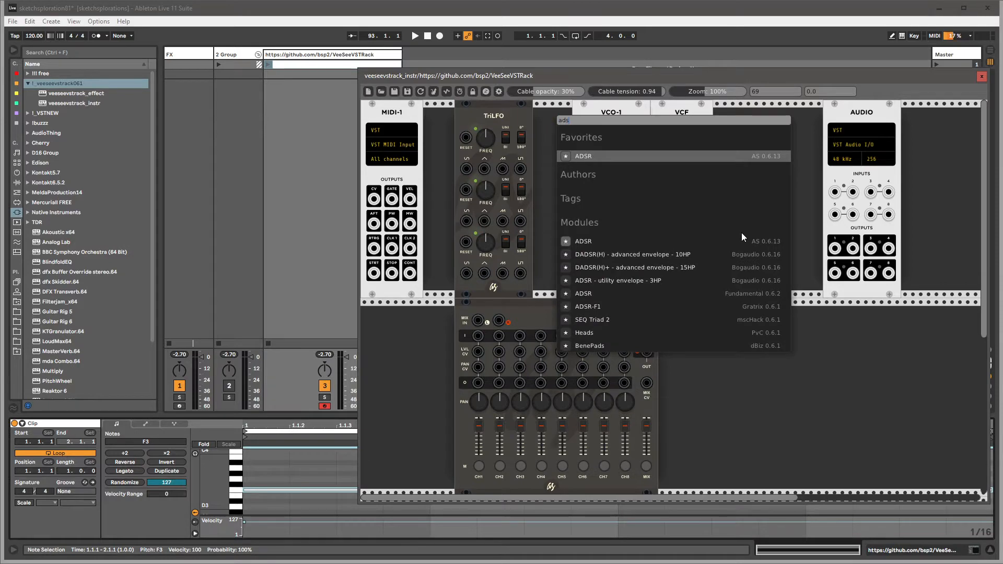
left_click(604, 157)
left_click_drag(743, 105, 740, 137)
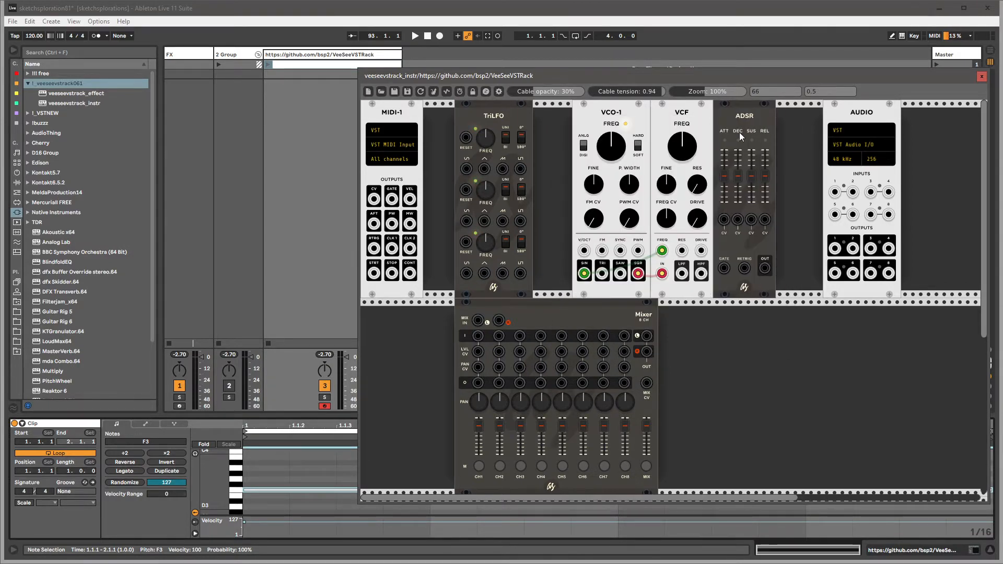
mouse_move(859, 121)
left_mouse_down()
mouse_move(813, 122)
mouse_move(876, 113)
left_mouse_up()
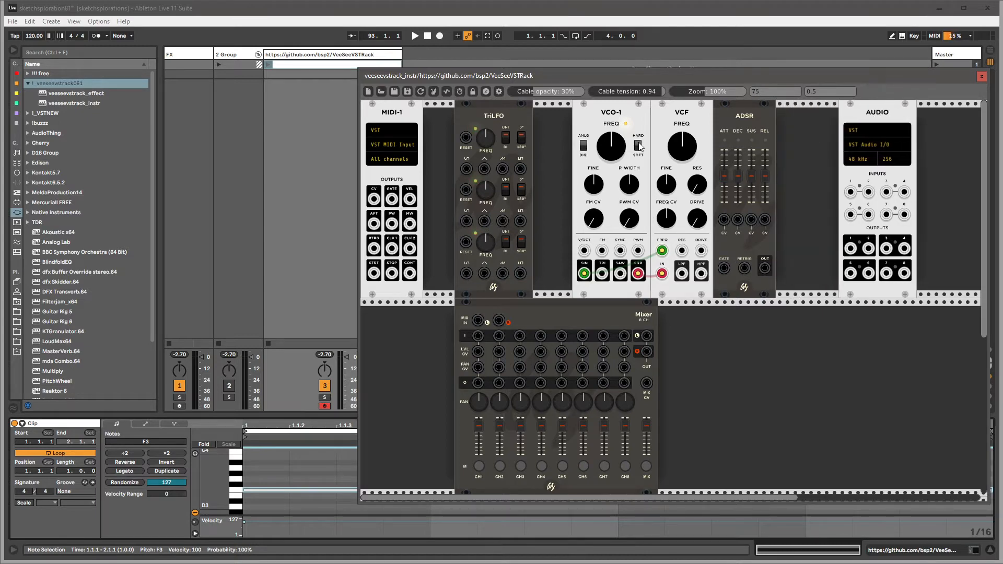
Step: Move the 8-channel Mixer along the second row to beneath the Audio module and patch the ADSR's OUT into channel 1's LVL CV
left_click_drag(521, 314, 803, 313)
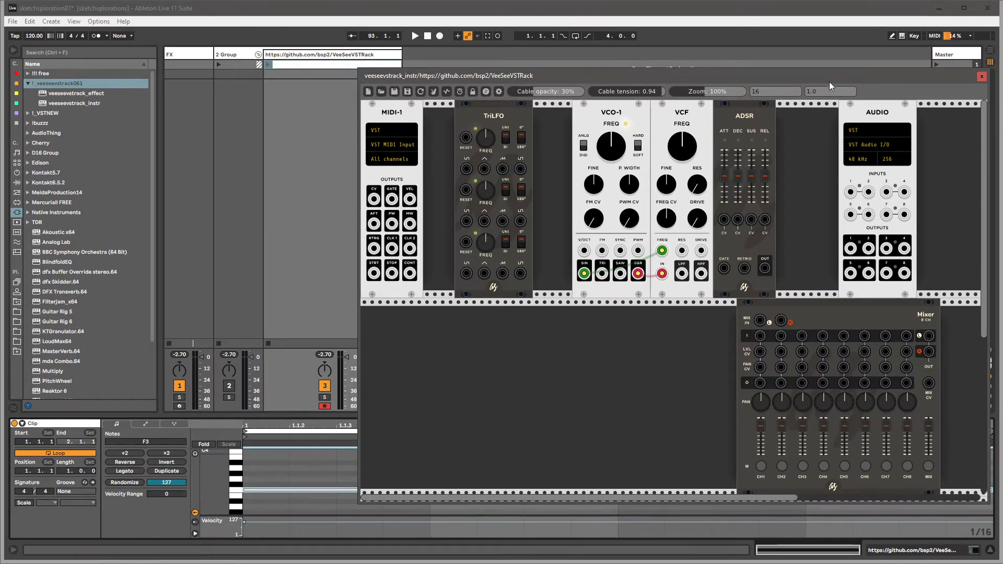
left_click_drag(826, 74, 672, 45)
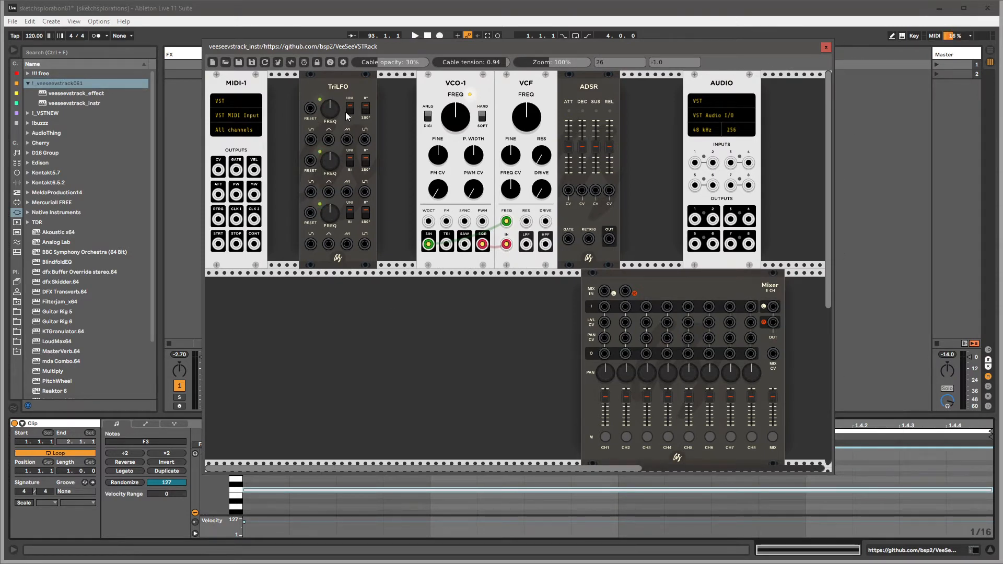
left_click_drag(396, 45, 411, 49)
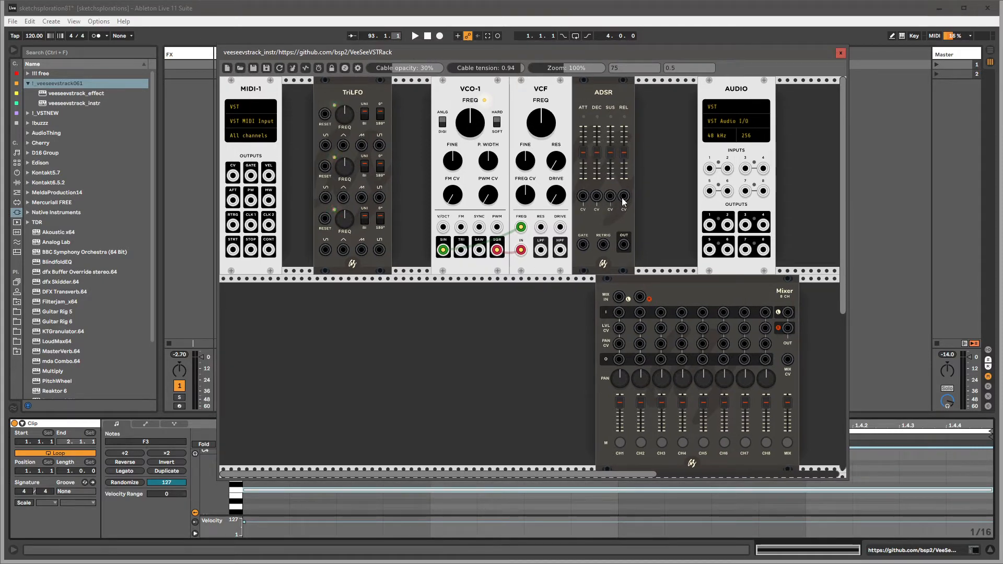
left_click_drag(624, 244, 619, 328)
left_click_drag(669, 284, 708, 285)
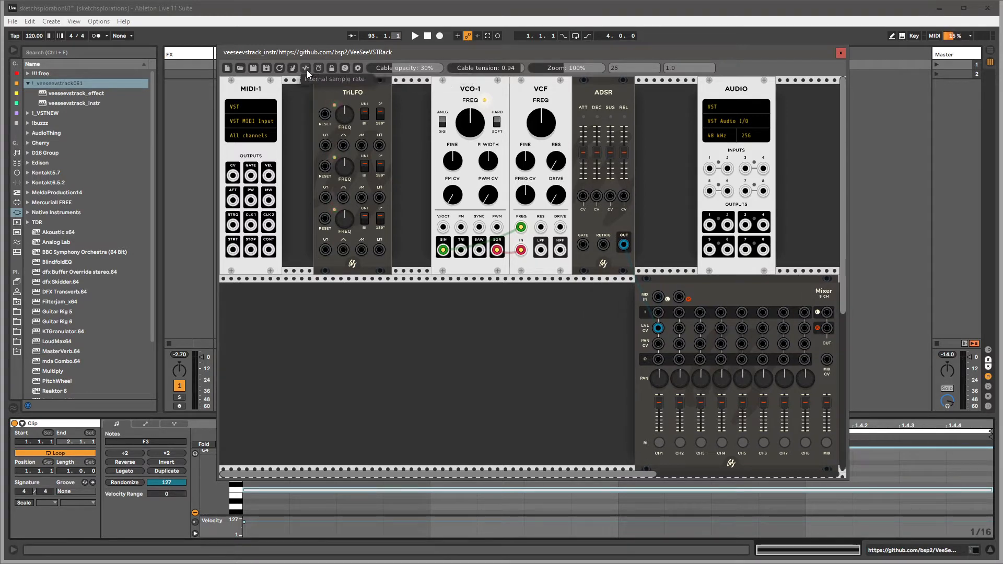
Step: Turn on the CPU usage meters shown on each rack module
left_click(358, 67)
left_click(359, 67)
left_click(345, 68)
left_click(346, 68)
left_click(318, 68)
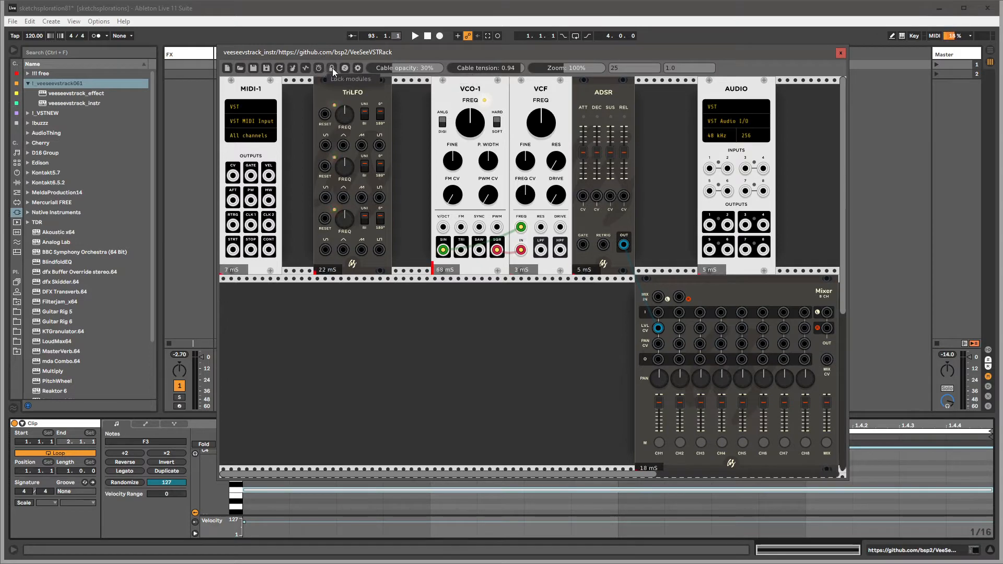
left_click(306, 67)
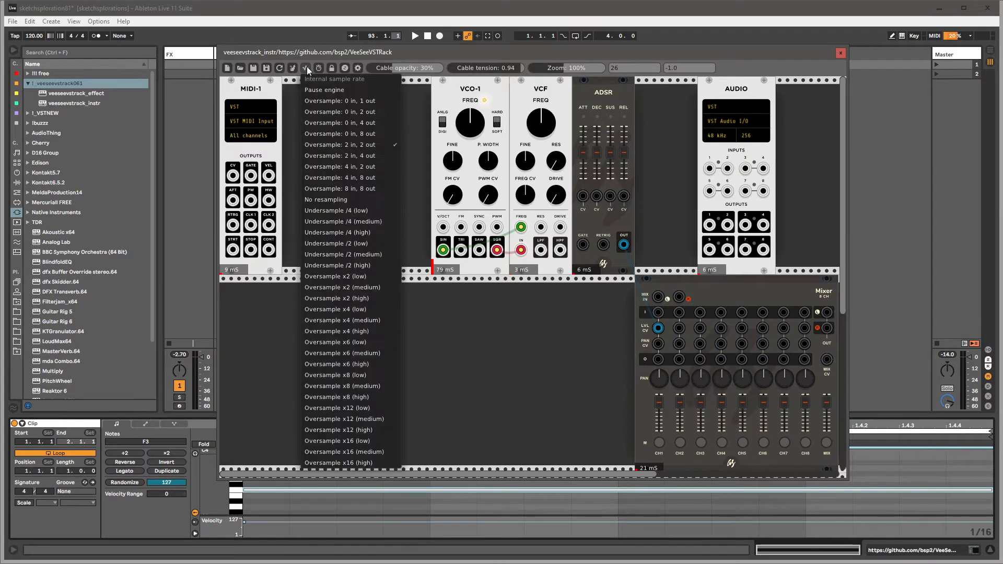
left_click(296, 67)
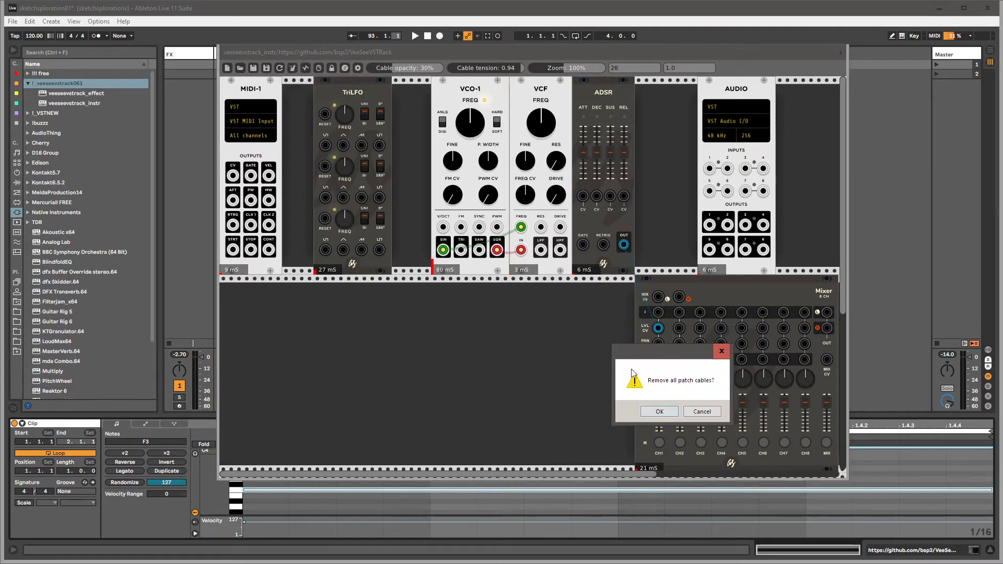
left_click(701, 412)
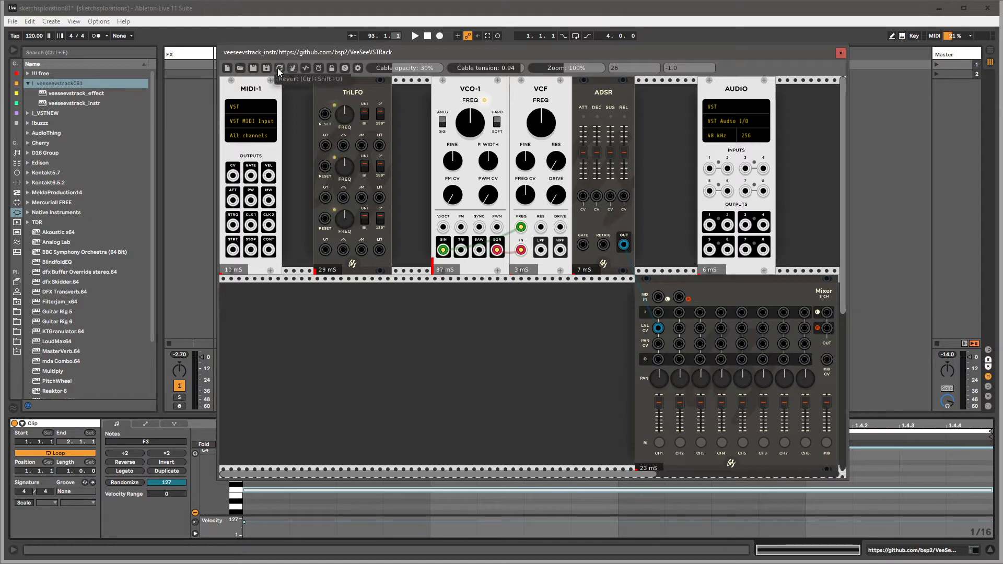
right_click(425, 212)
left_click(379, 301)
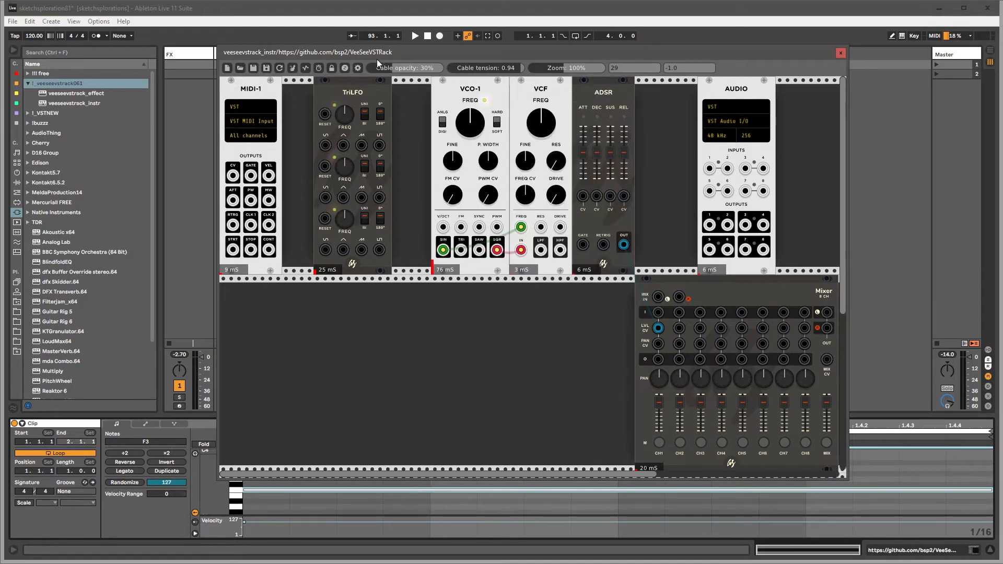
Step: Set the cable opacity to 60% and patch MIDI-1's GATE and RTRG outputs into the ADSR's GATE and RETRIG inputs
left_click_drag(394, 67, 412, 67)
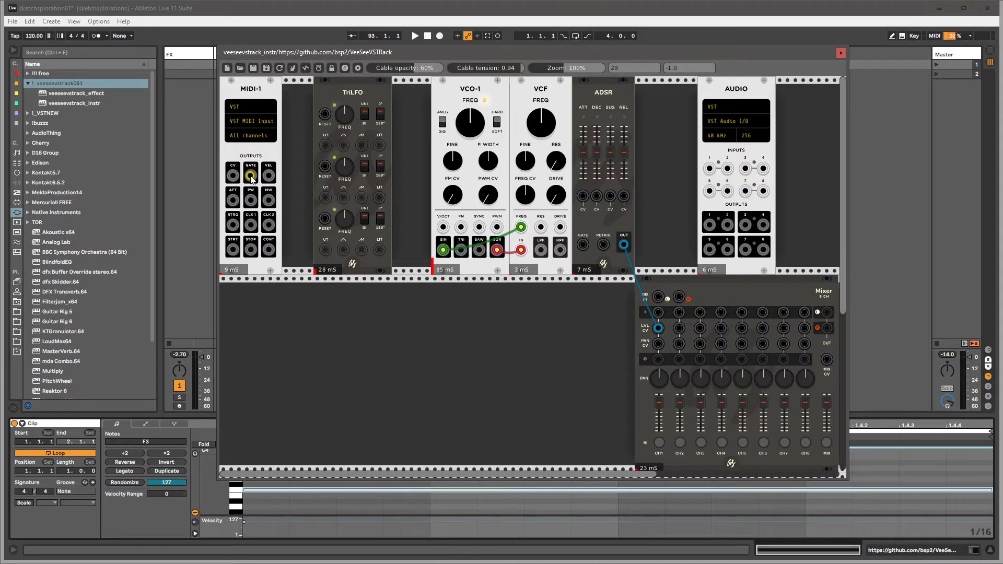
left_click_drag(251, 178, 583, 245)
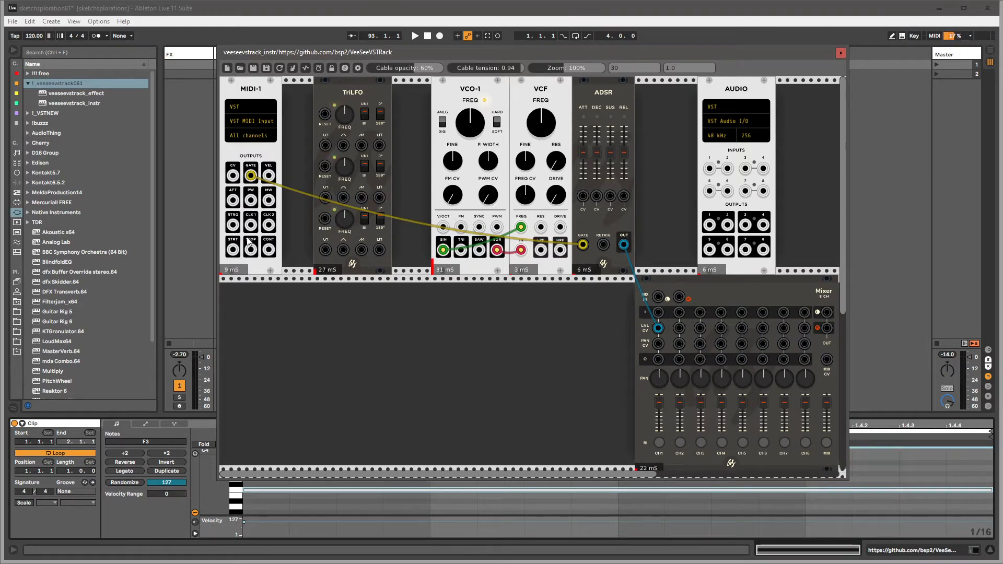
left_click_drag(238, 229, 604, 247)
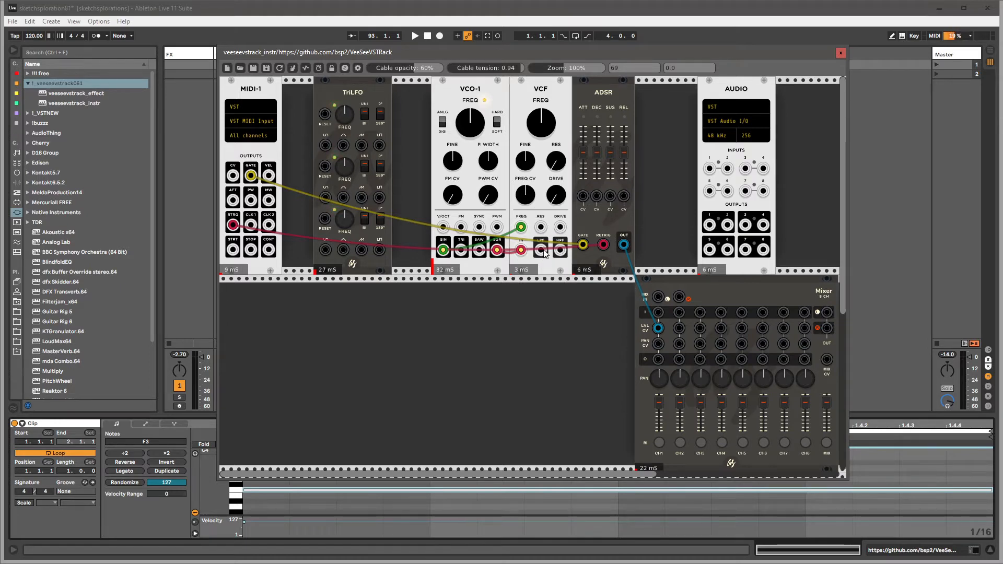
Step: Patch the VCF's LPF output into Mixer channel 1, and the Mixer's left and right outputs into Audio inputs 1 and 2
left_click_drag(541, 250, 658, 312)
left_click_drag(826, 313, 709, 169)
left_click_drag(826, 329, 727, 168)
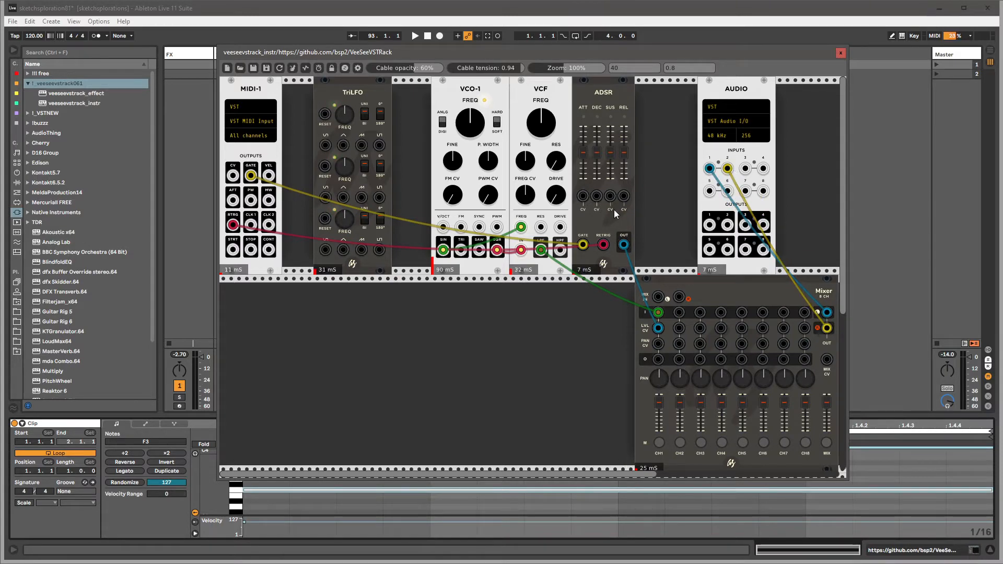
Step: Raise VCO-1's frequency to about 9.07 and launch the MIDI clip in the VeeSeeVSTRack track's first slot
left_click_drag(481, 134, 481, 126)
left_click_drag(380, 52, 495, 48)
left_click(270, 64)
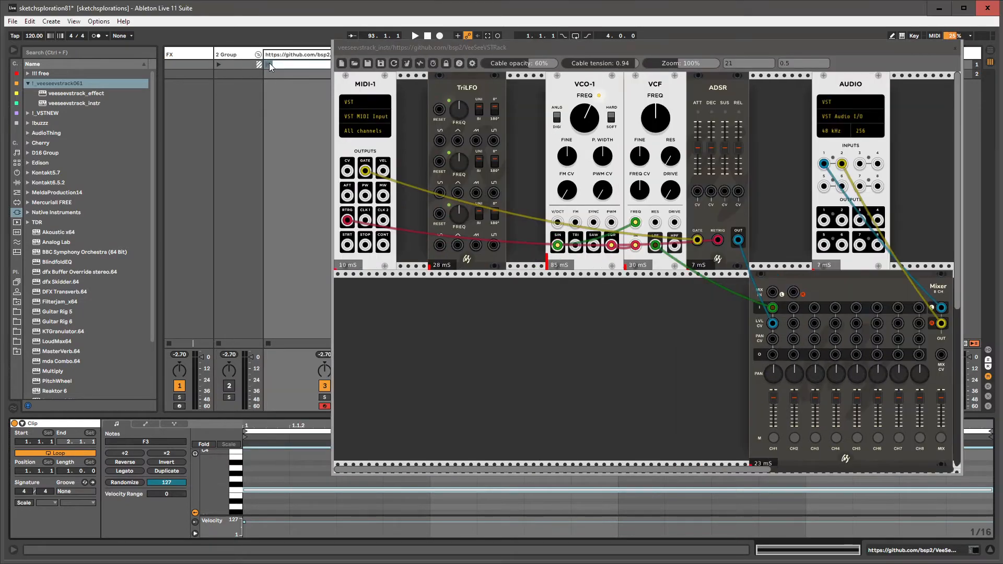
left_click(268, 63)
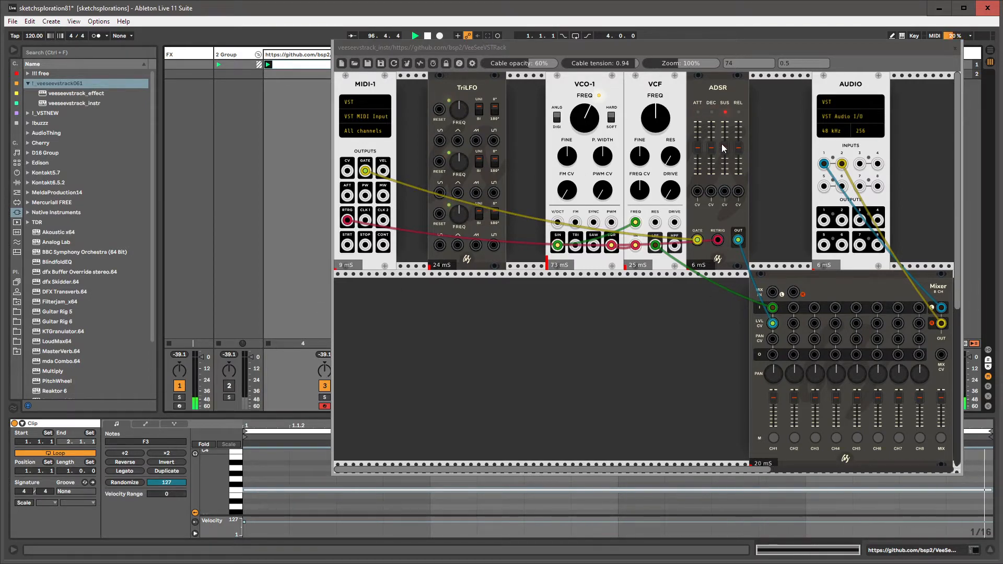
Step: Lower the ADSR's sustain to near its minimum and its decay to about 0.36, and list Live's MIDI effects in the browser
mouse_move(724, 149)
left_mouse_down()
mouse_move(724, 123)
mouse_move(724, 173)
mouse_move(697, 159)
mouse_move(710, 152)
left_mouse_up()
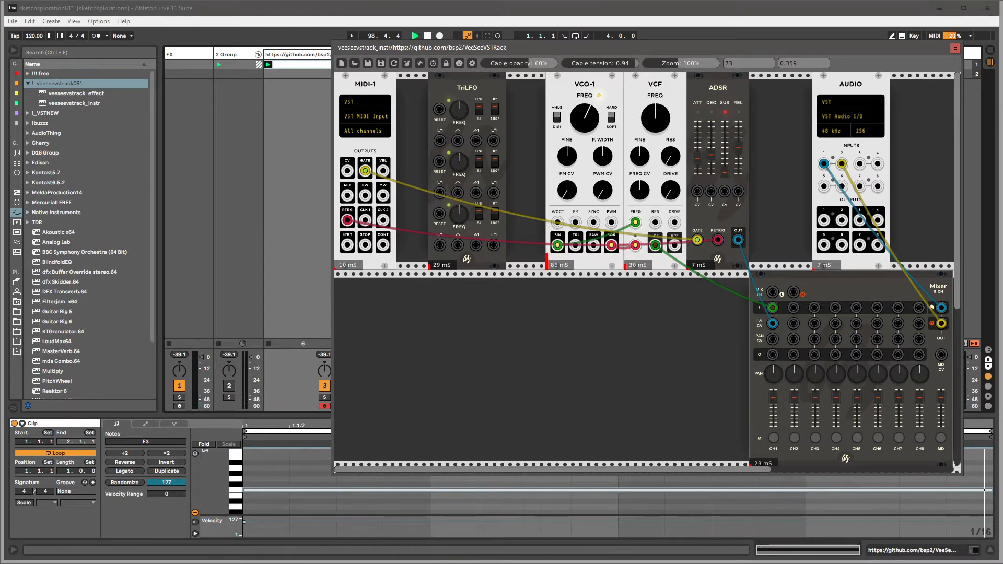
left_click(310, 57)
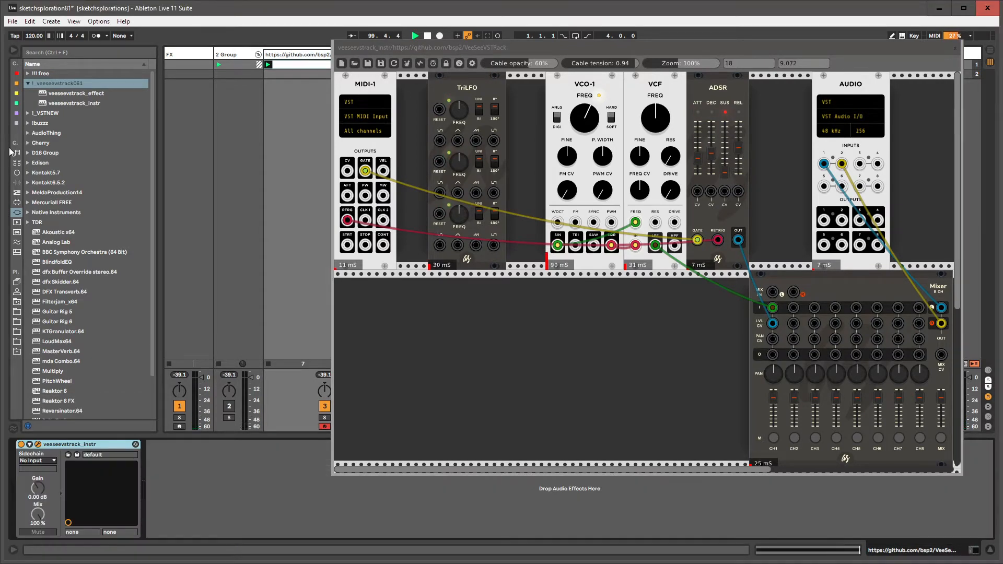
left_click(17, 192)
Step: Search the modules for "sequencer" and add the AS 16-Step Sequencer to the rack's second row, in the space before the Mixer
right_click(419, 322)
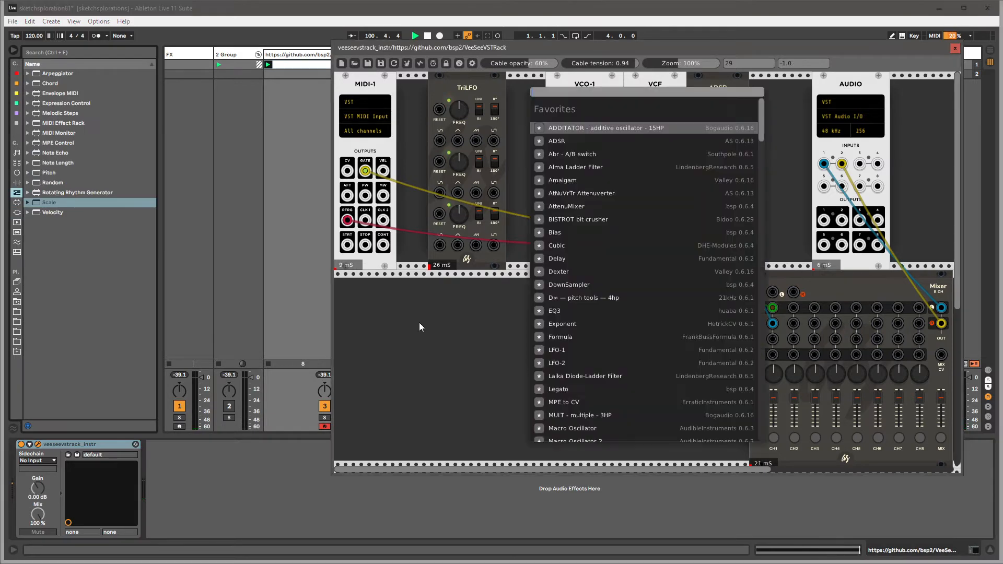
type("seque")
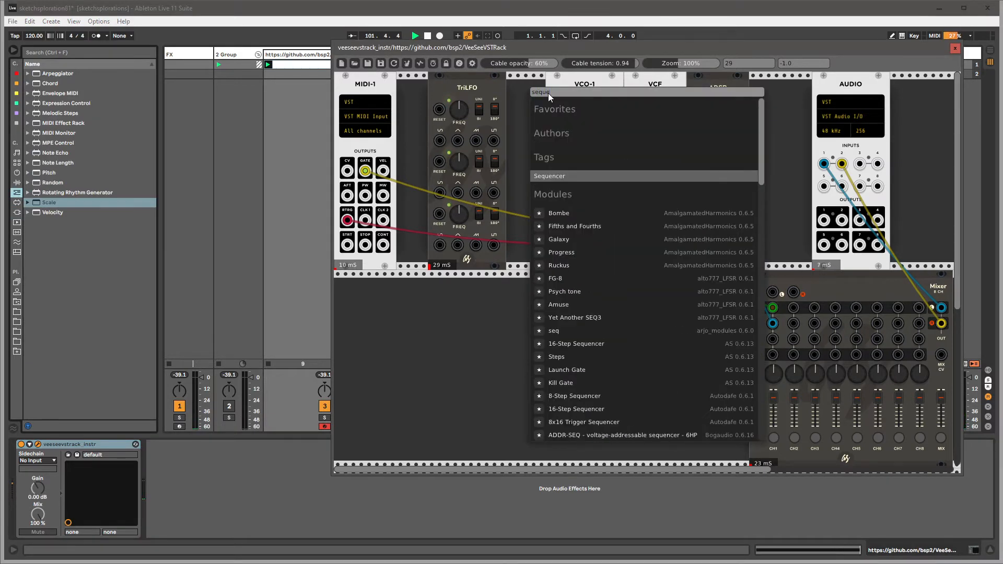
type("ncer")
left_click(566, 343)
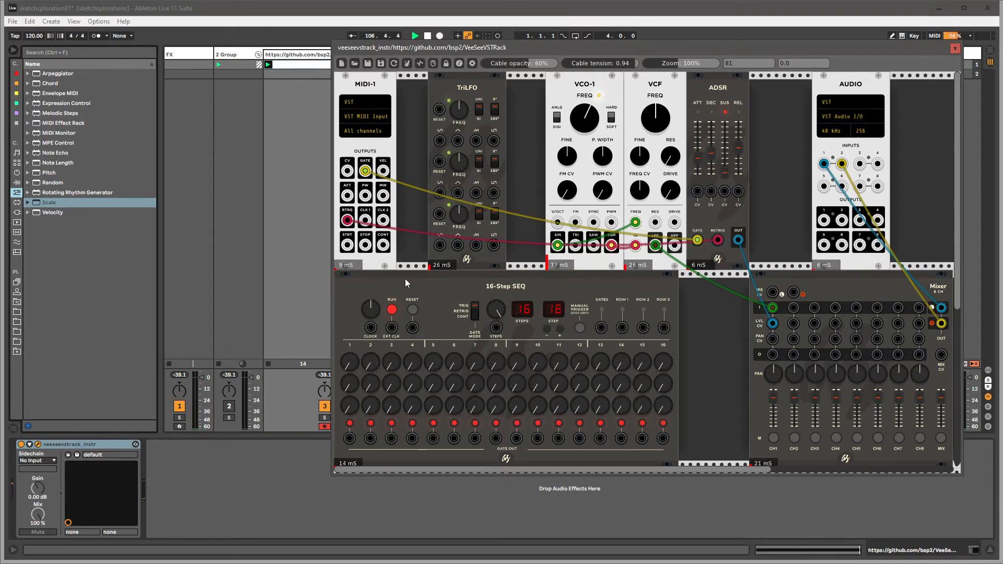
Step: Move the 16-Step SEQ along the second row until it sits against the Mixer
left_click_drag(409, 281, 481, 281)
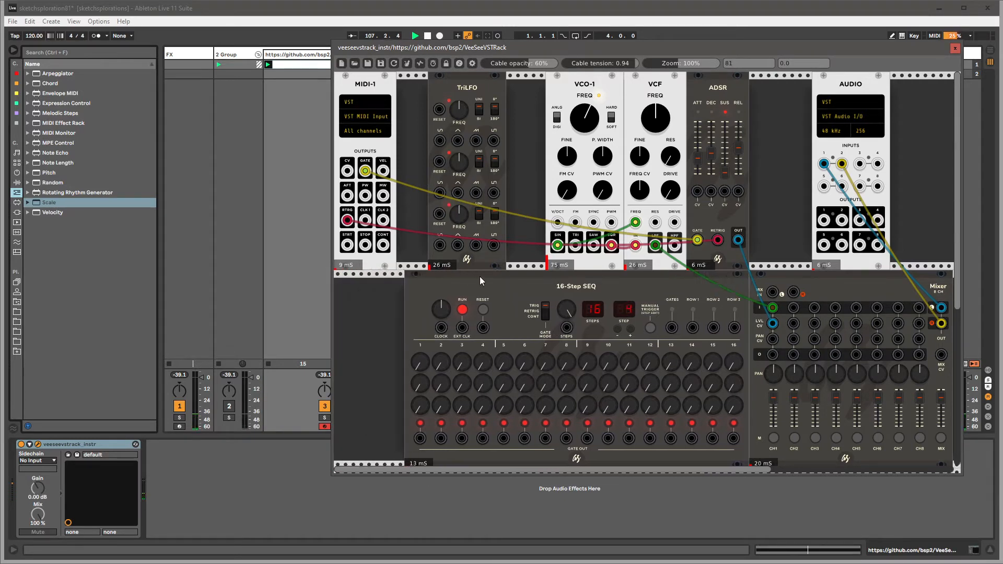
right_click(356, 289)
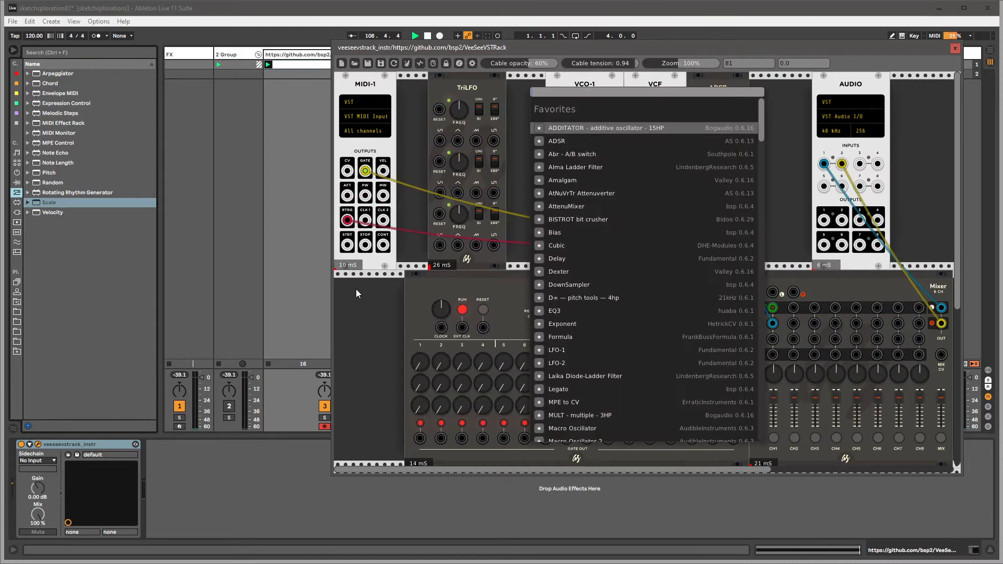
type("clock")
key("Return")
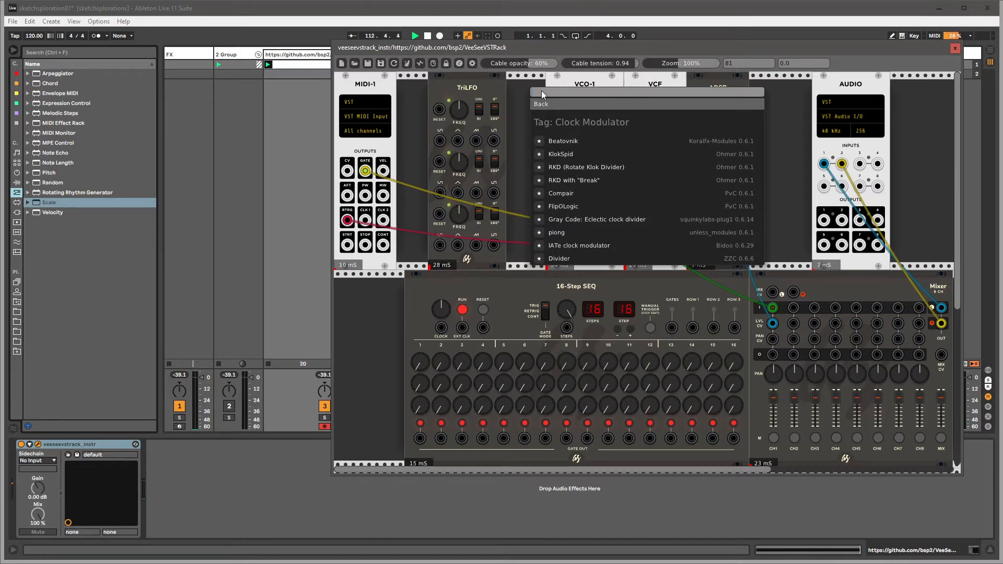
type("clock")
key("BackSpace")
key("BackSpace")
key("BackSpace")
key("BackSpace")
key("BackSpace")
left_click(512, 167)
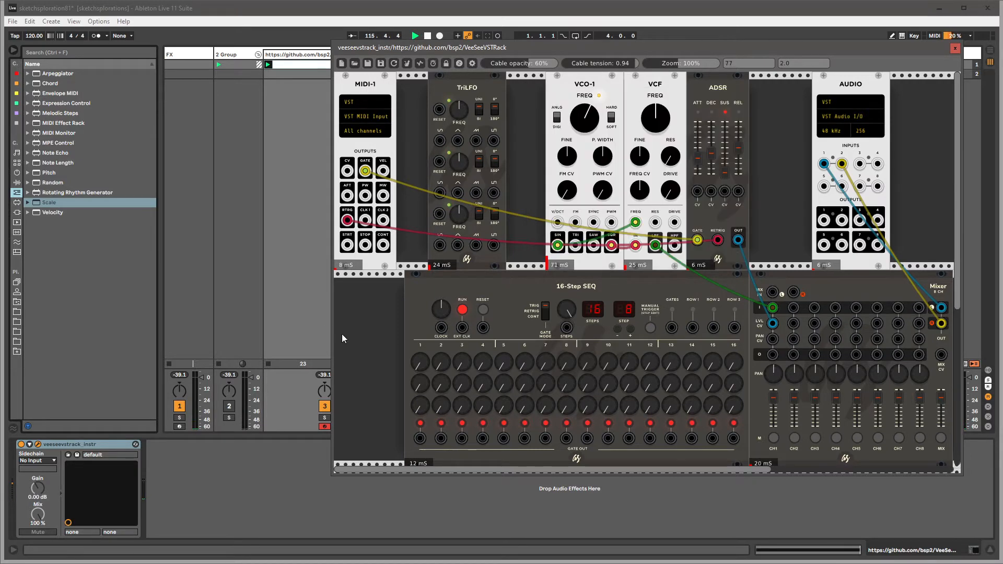
Step: Search the modules for "clock" and add the AS BPM Clock in the free space before the 16-Step SEQ
right_click(355, 321)
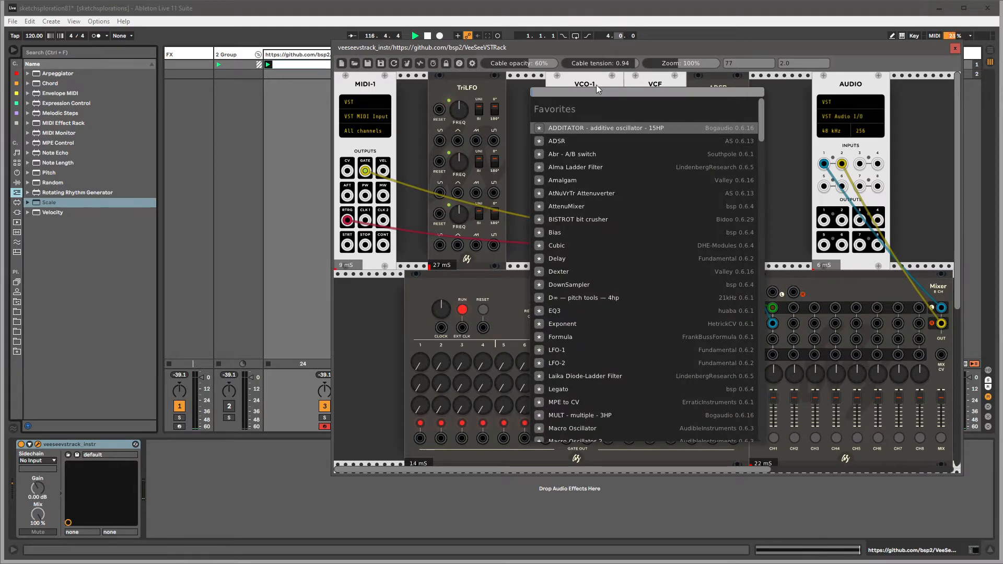
type("clock")
left_click(570, 177)
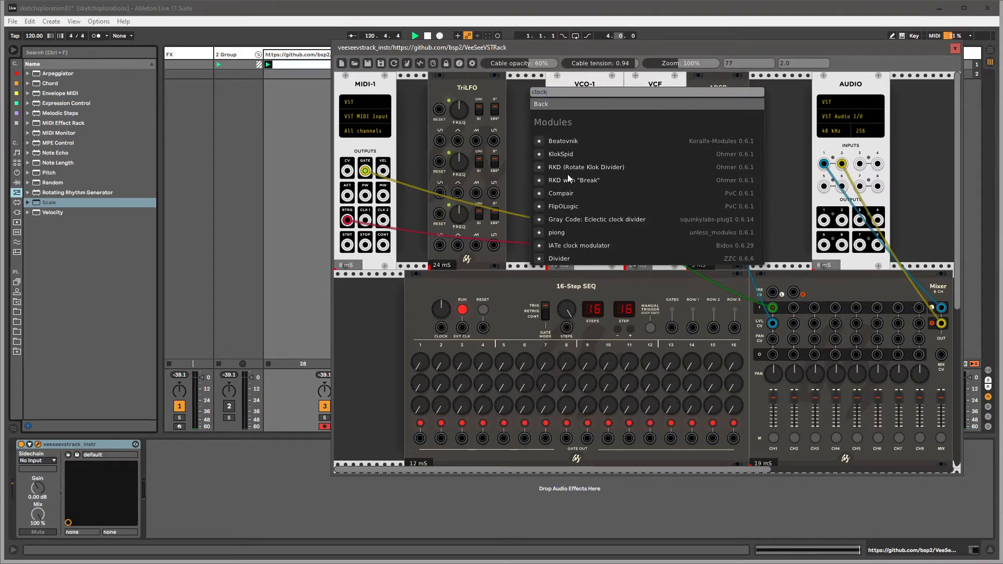
left_click(538, 103)
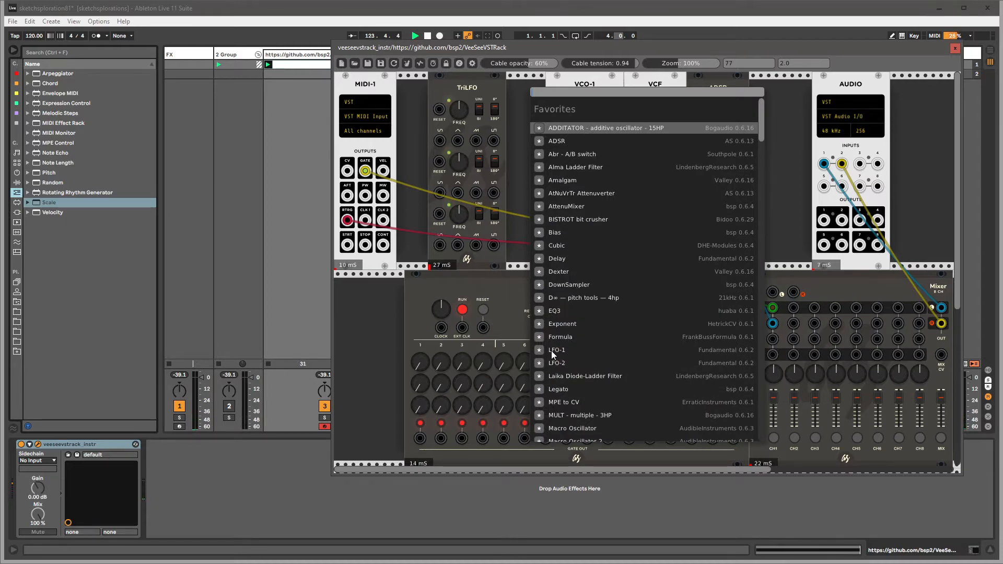
type("clock")
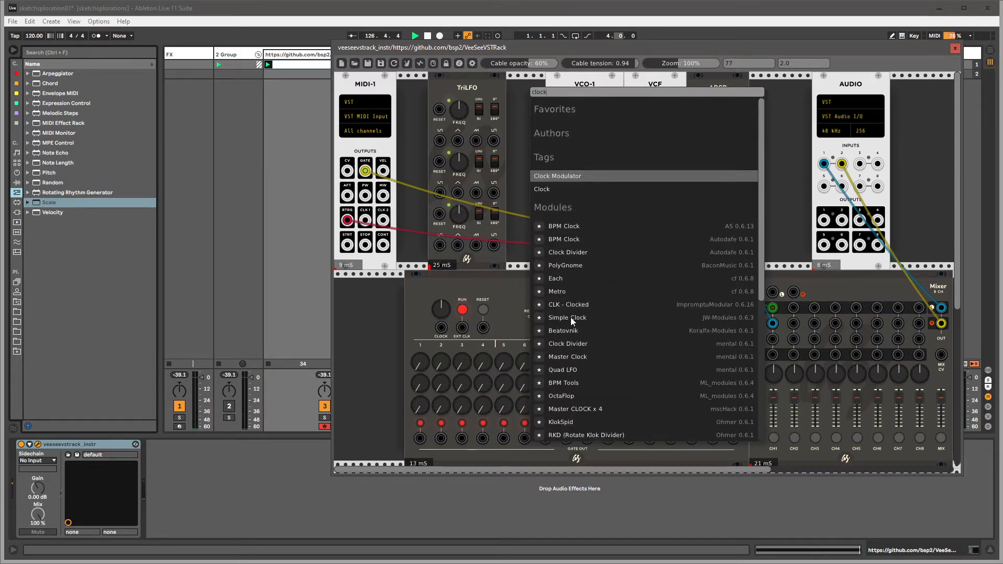
left_click(566, 228)
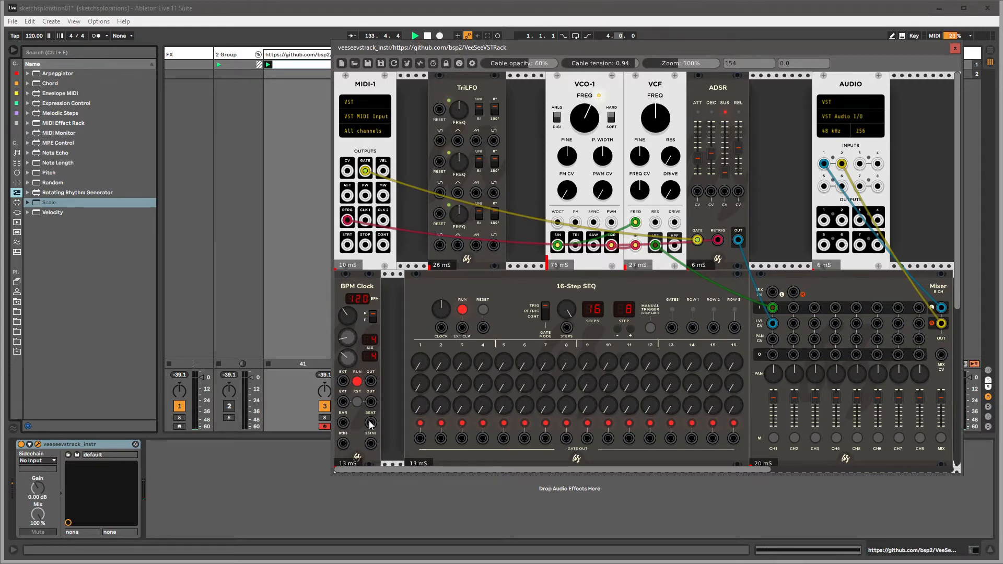
Step: Patch BPM Clock's BEAT output into the 16-Step SEQ's CLOCK input, and replace the MIDI gate cable at the ADSR's GATE with the sequencer's GATES output
left_click_drag(369, 422, 441, 327)
left_click_drag(702, 241, 698, 226)
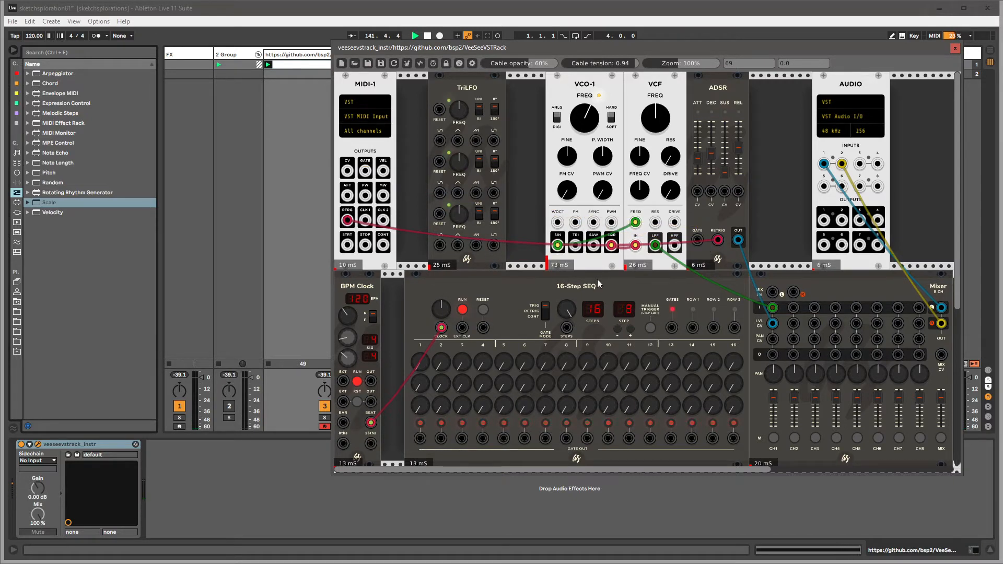
left_click_drag(672, 328, 697, 240)
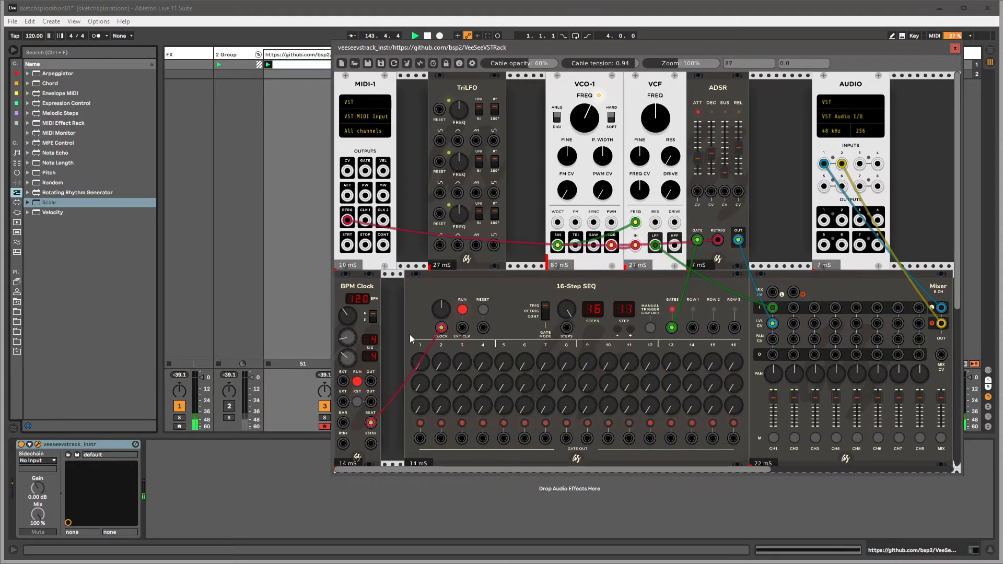
Step: Set the BPM Clock to 94 BPM and move its sequencer clock cable from BEAT to the 16ths output
mouse_move(347, 315)
left_mouse_down()
mouse_move(347, 274)
mouse_move(347, 302)
left_mouse_up()
left_click_drag(370, 422, 371, 442)
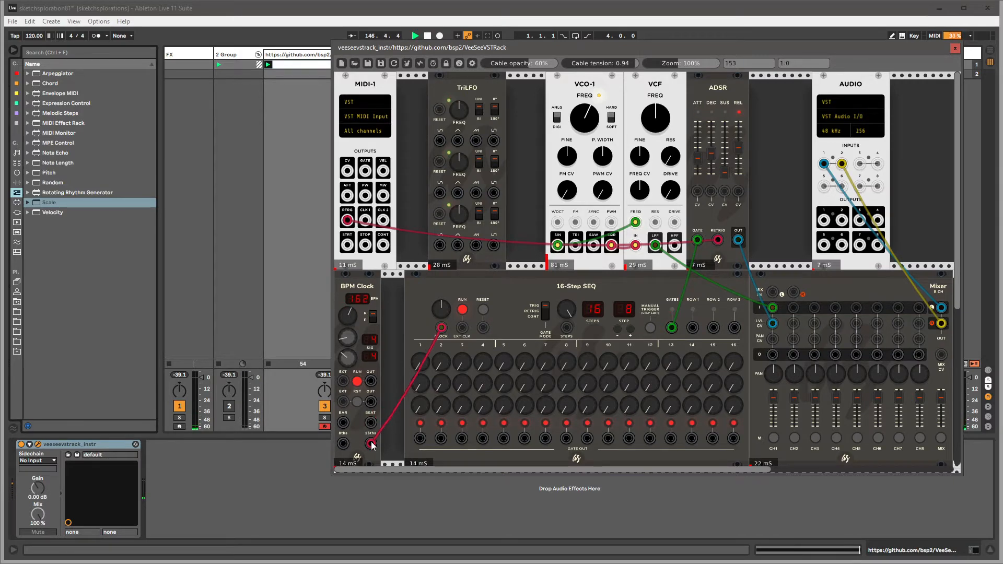
mouse_move(357, 319)
left_mouse_down()
mouse_move(358, 308)
mouse_move(356, 319)
left_mouse_up()
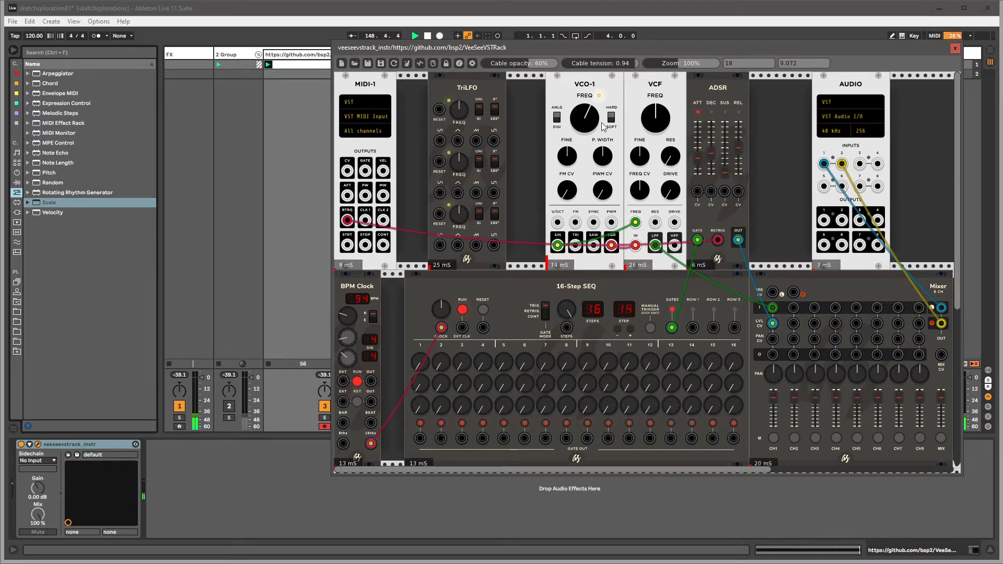
Step: Raise the VCF's frequency and resonance, and lower VCO-1's frequency to about -38.66
left_click_drag(591, 123, 591, 100)
left_click_drag(659, 120, 660, 73)
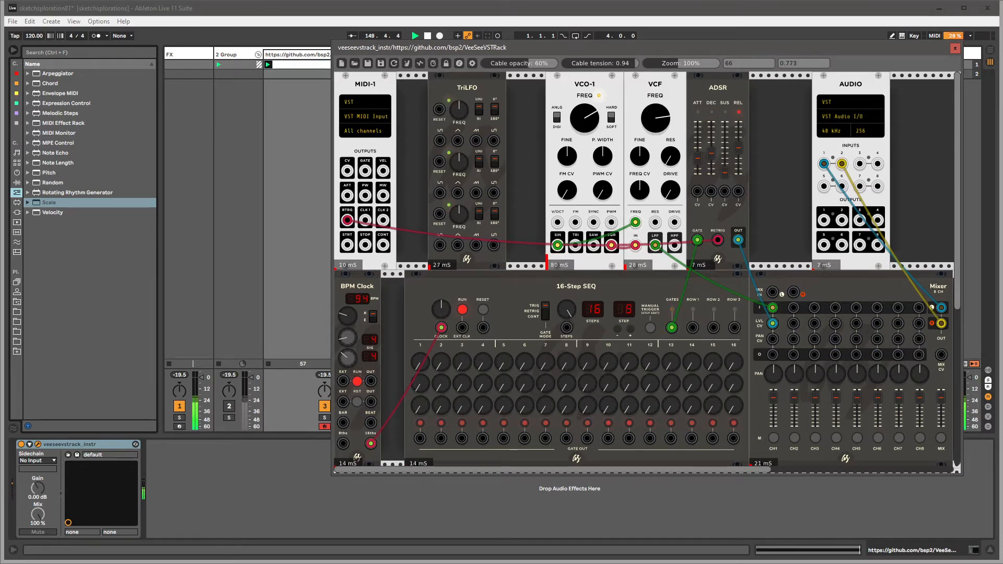
left_click_drag(667, 160, 666, 31)
mouse_move(658, 117)
left_mouse_down()
mouse_move(659, 194)
mouse_move(659, 134)
left_mouse_up()
left_click_drag(583, 118, 584, 188)
Step: Save the Live set
left_click(142, 12)
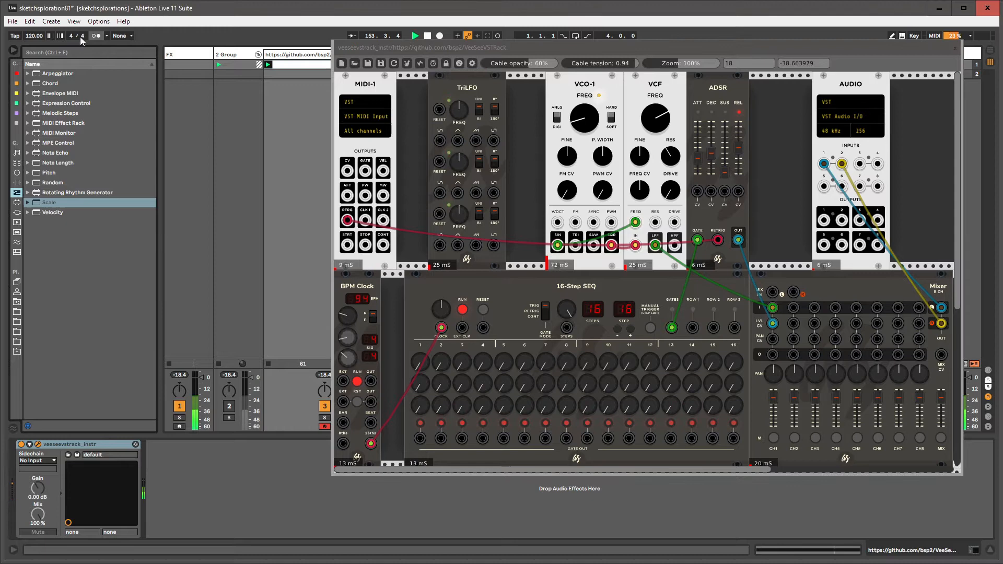
left_click(16, 22)
left_click(60, 108)
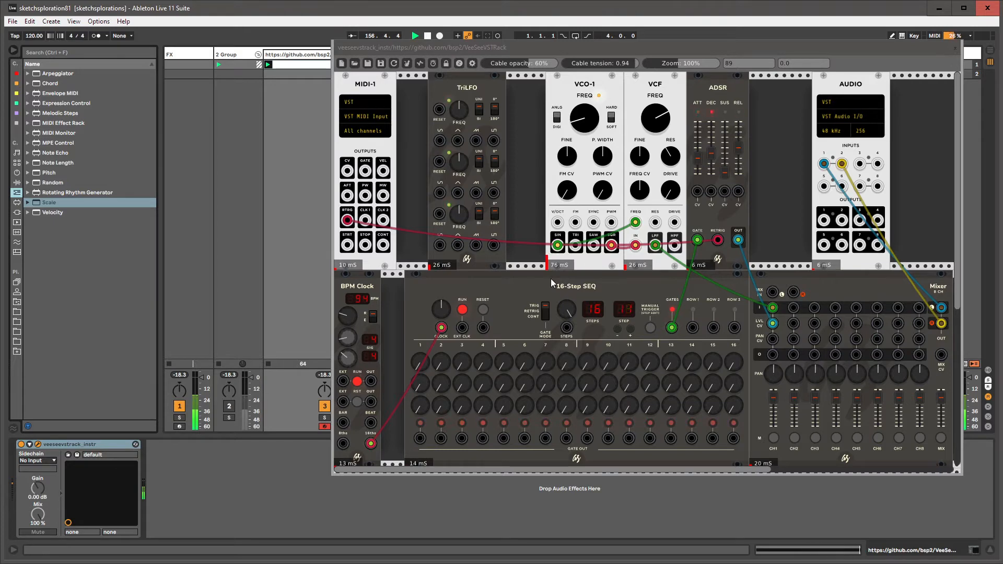
Step: Expose VCO-1's FREQ and the VCF's FREQ as configured parameters on the veeseevstrack_instr device, leaving the VCF's at 0.67
left_click(29, 445)
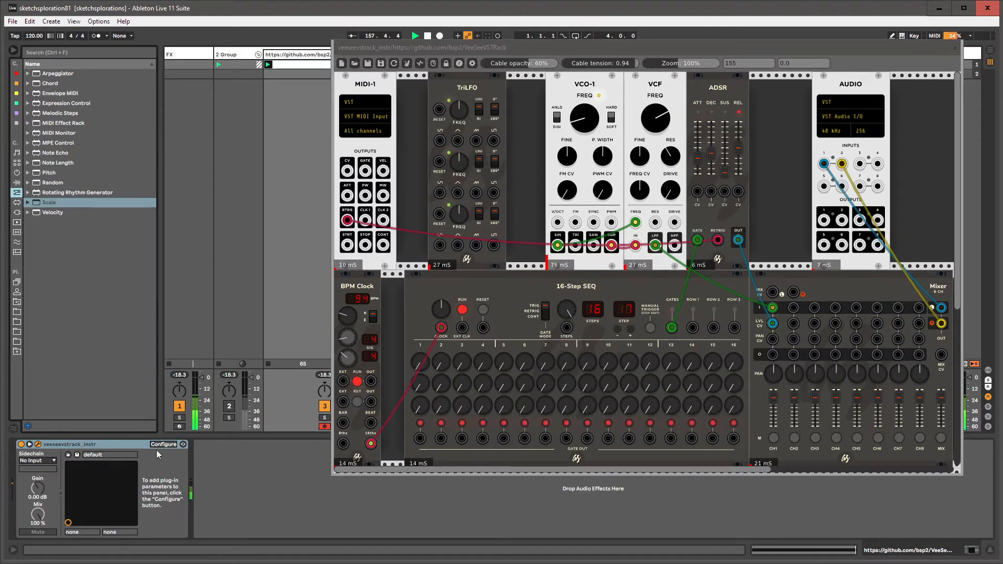
left_click(163, 444)
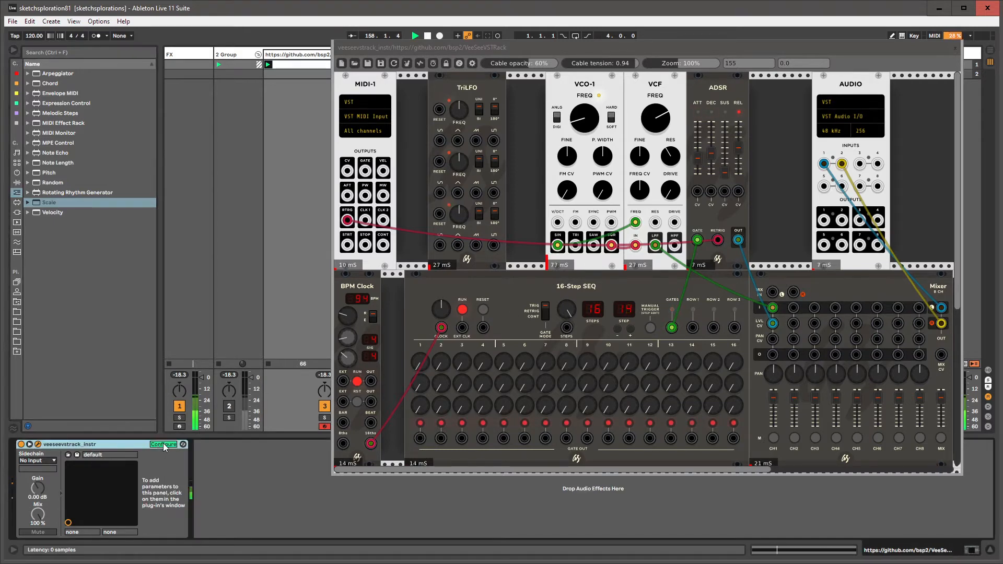
left_click(595, 123)
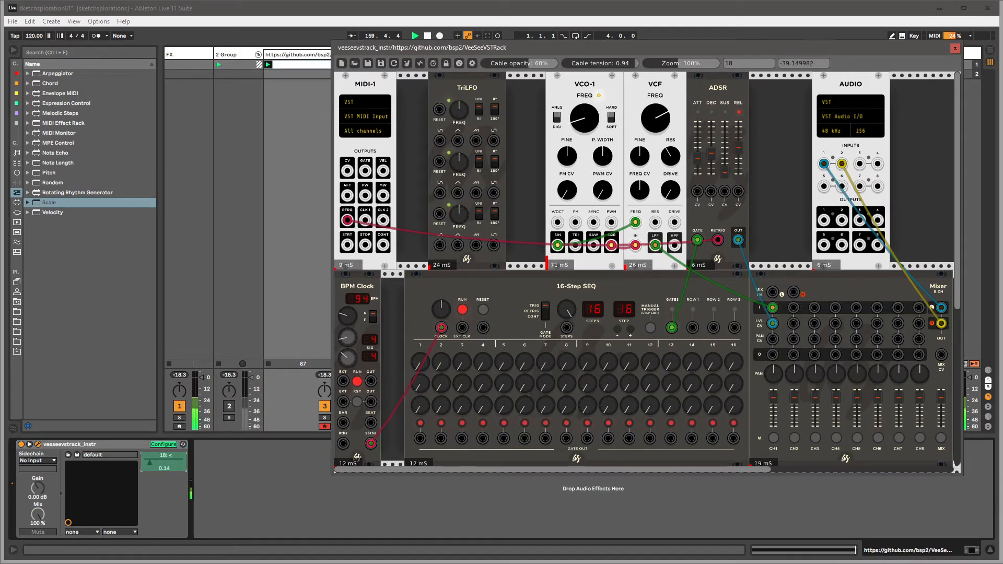
left_click_drag(584, 122, 584, 120)
mouse_move(650, 118)
left_mouse_down()
mouse_move(650, 97)
mouse_move(650, 112)
left_mouse_up()
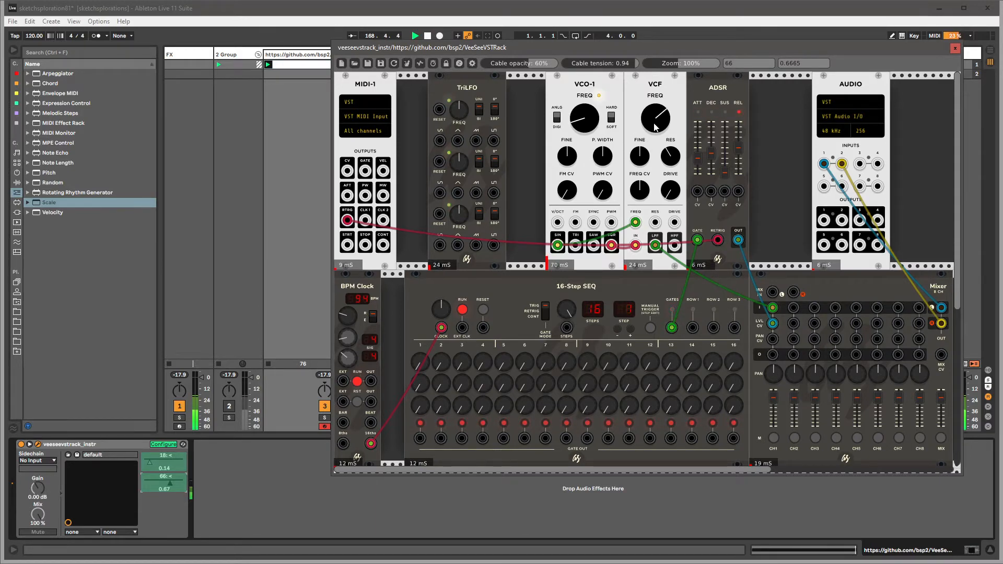
left_click(167, 444)
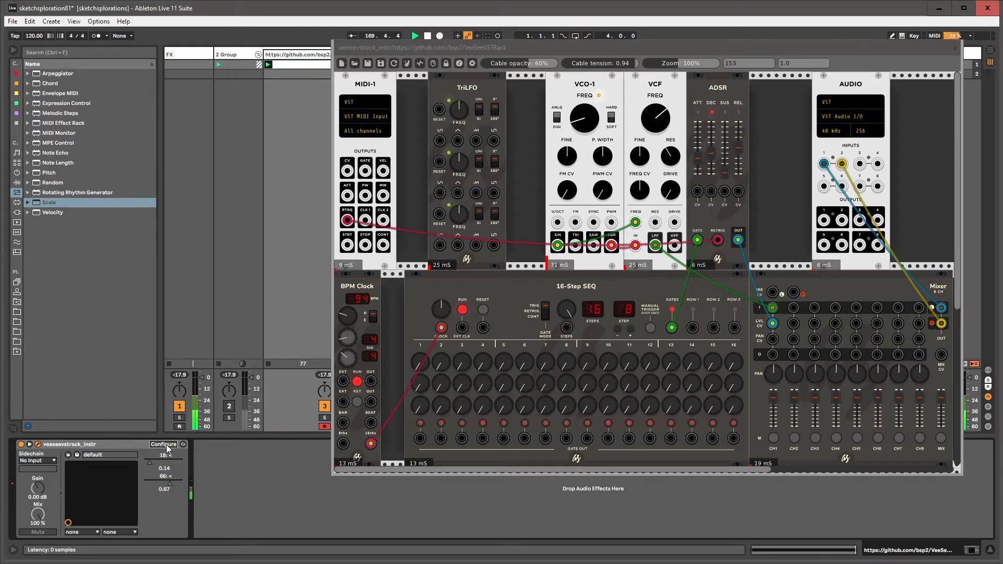
Step: Using the device's exposed parameters in Live, set the VCF frequency to 0.82 and the VCO-1 frequency to 0.37
left_click_drag(645, 117, 646, 103)
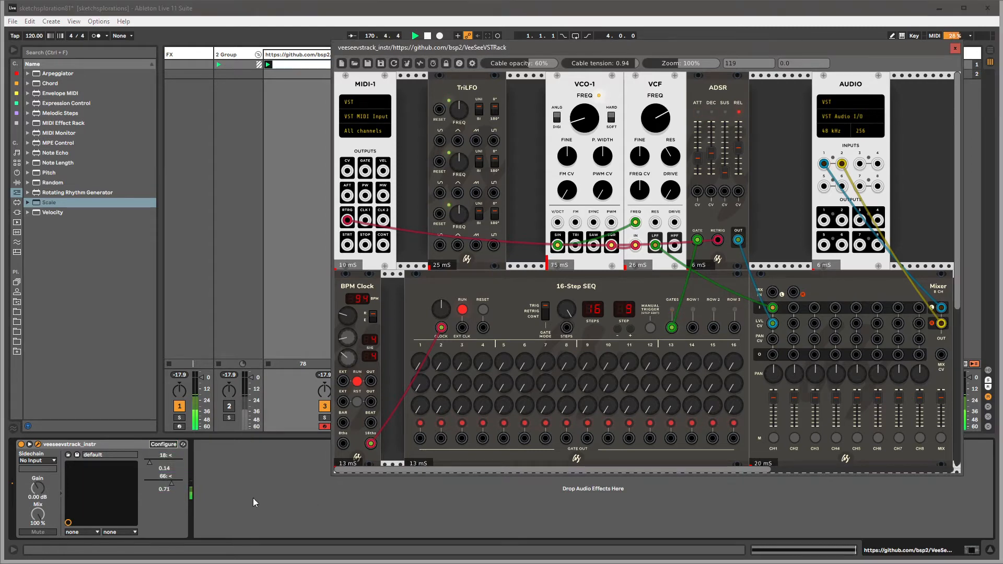
left_click(171, 488)
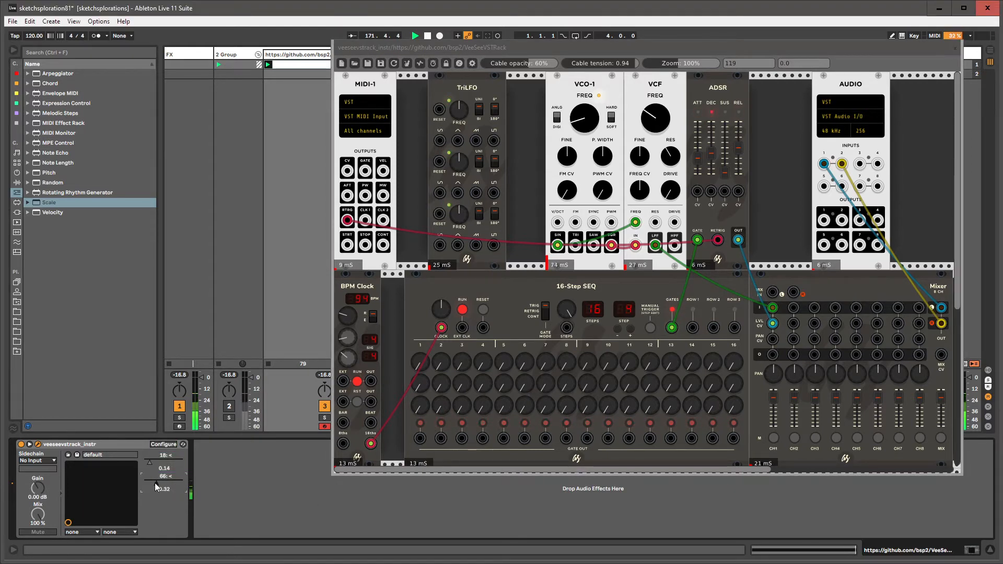
left_click_drag(164, 483, 168, 461)
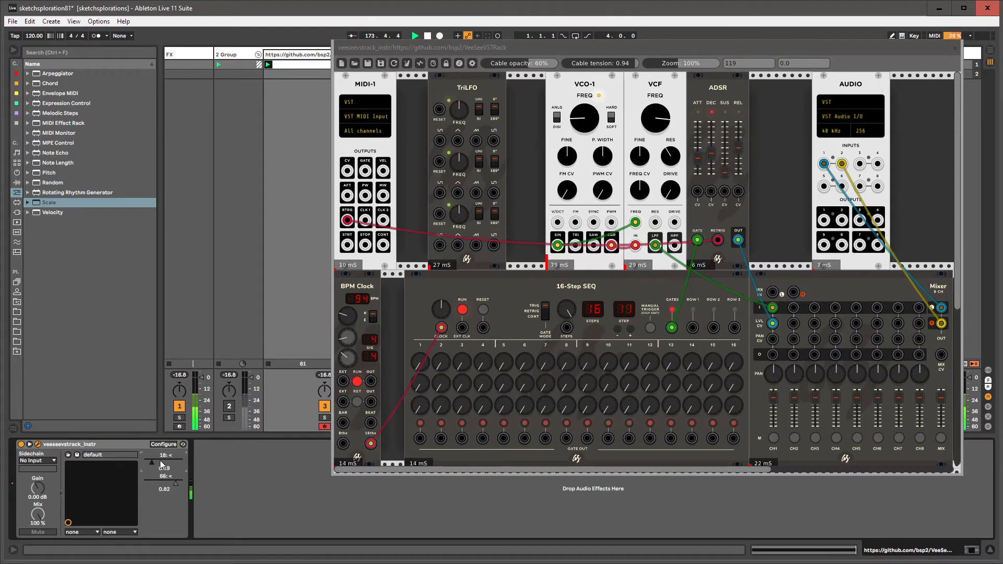
mouse_move(171, 460)
left_mouse_down()
mouse_move(145, 460)
mouse_move(165, 462)
left_mouse_up()
left_click(286, 55)
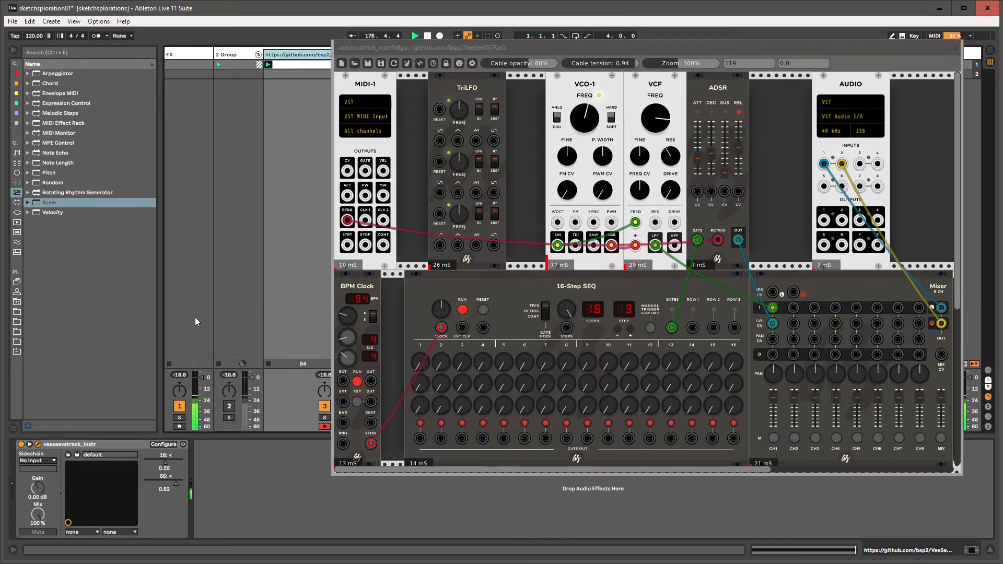
left_click(159, 461)
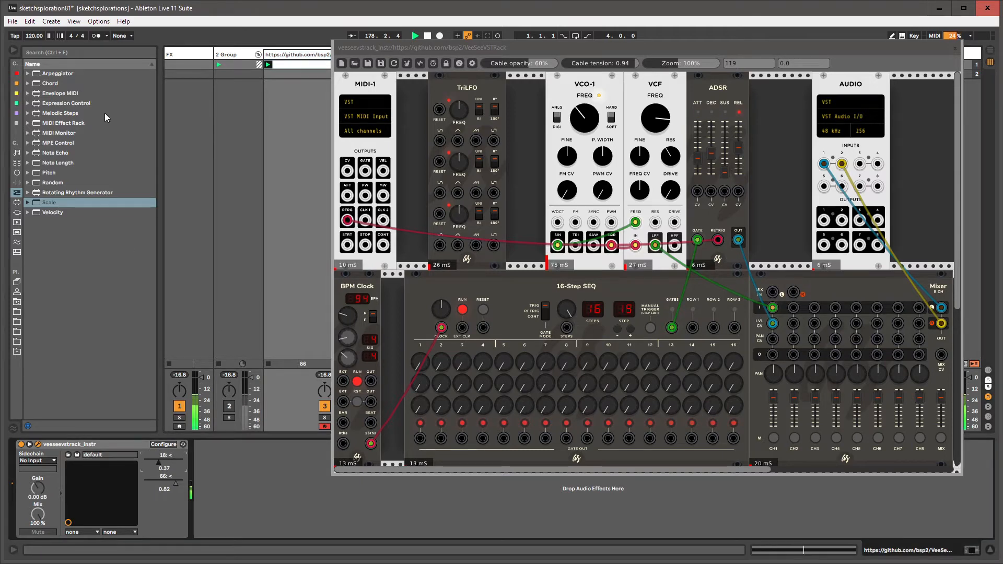
Step: Check the Track, Sync and Remote settings of the MIDI ports in Live's preferences
left_click(97, 24)
left_click(137, 300)
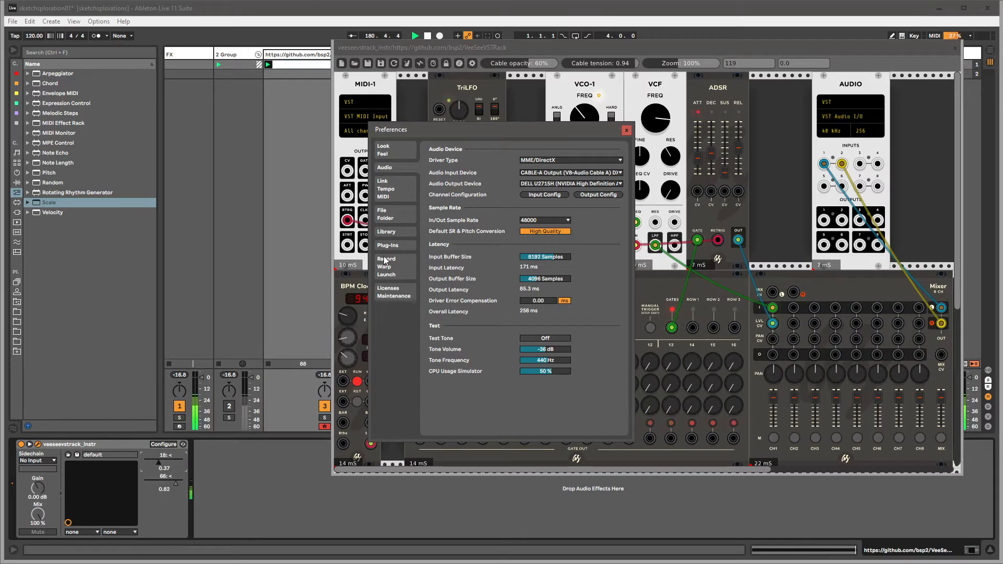
left_click(390, 196)
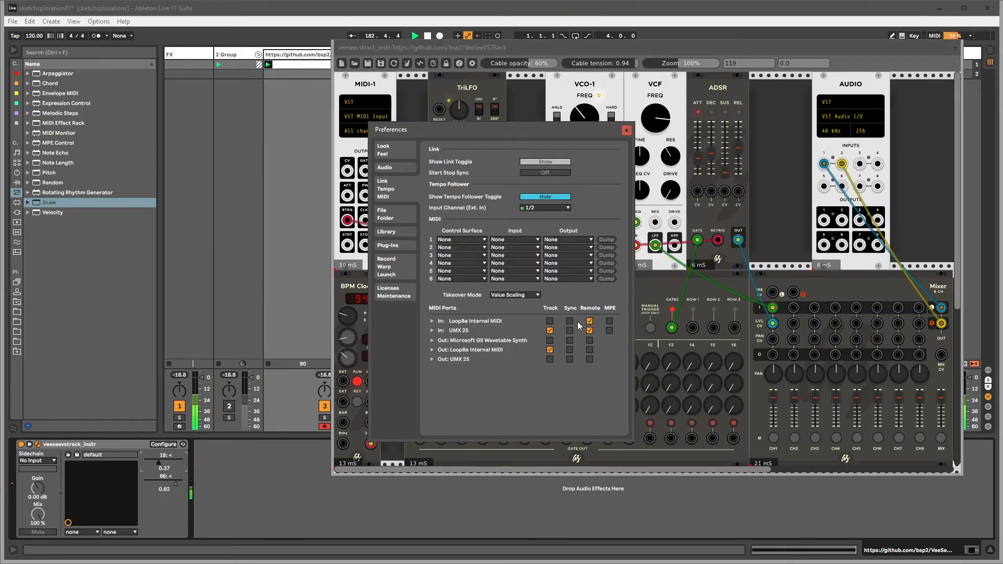
left_click(627, 130)
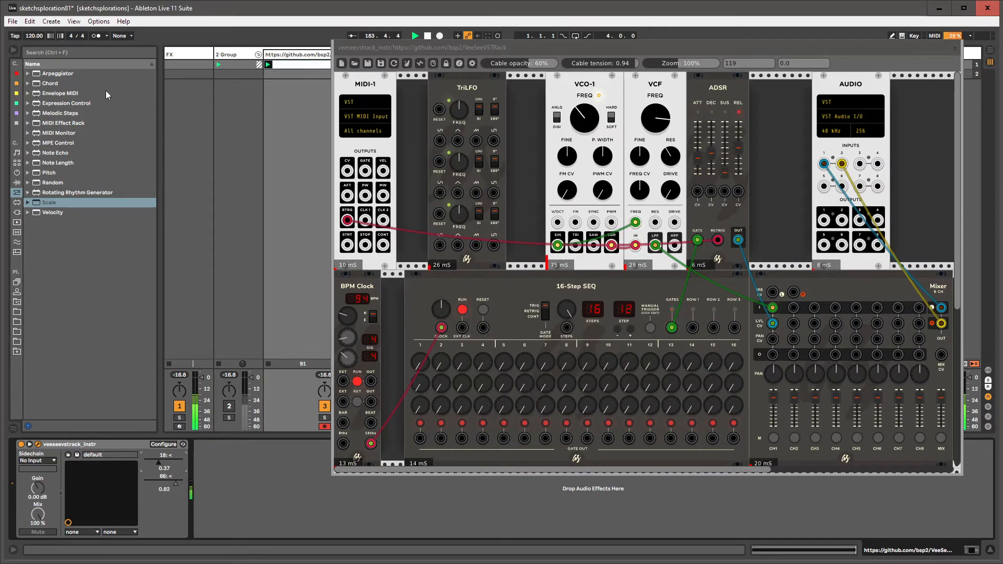
left_click(60, 192)
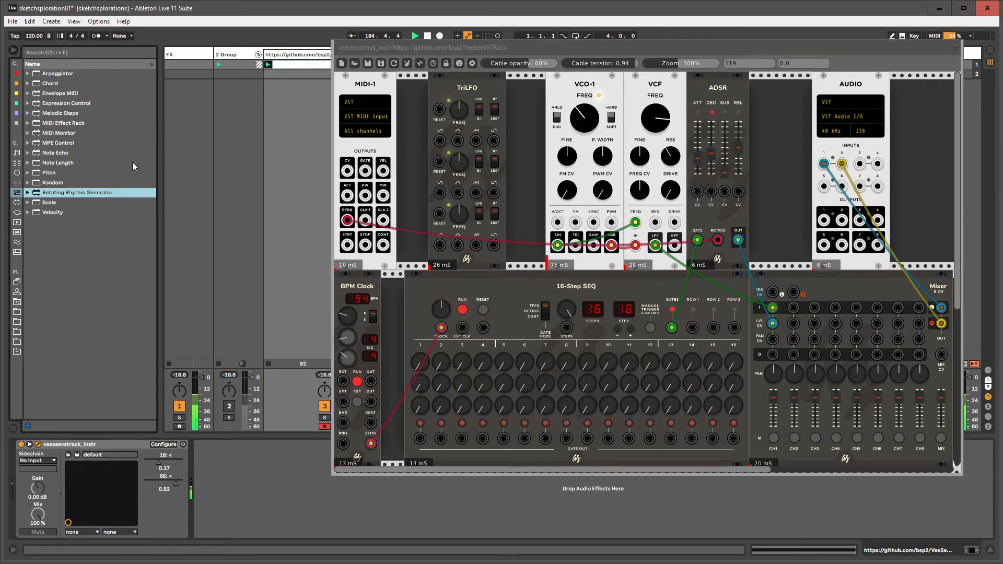
left_click(288, 55)
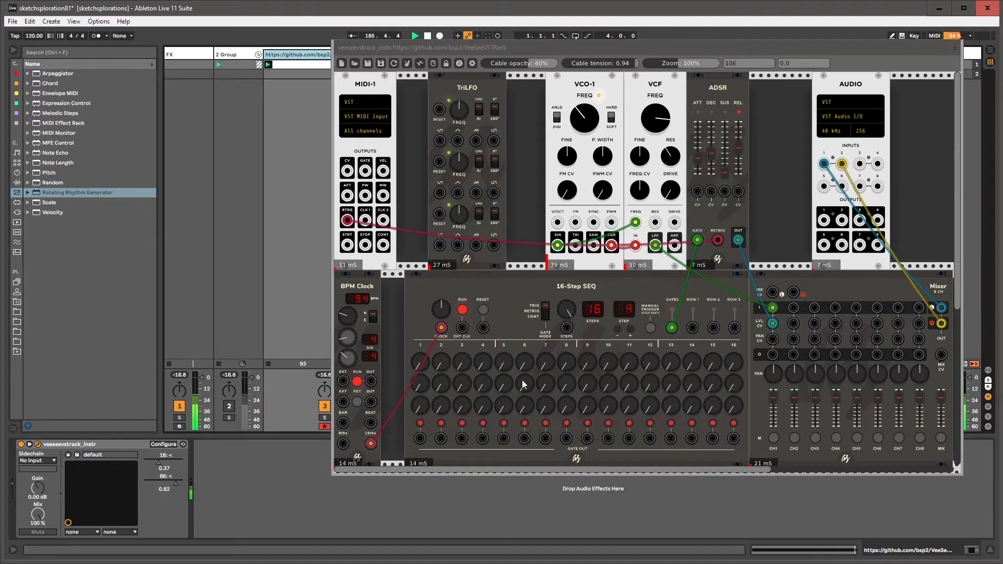
Step: Turn up step 1's row 1 and row 3 knobs on the 16-Step SEQ, and move the ADSR gate cable from GATES to the ROW 1 output
left_click_drag(422, 357, 426, 392)
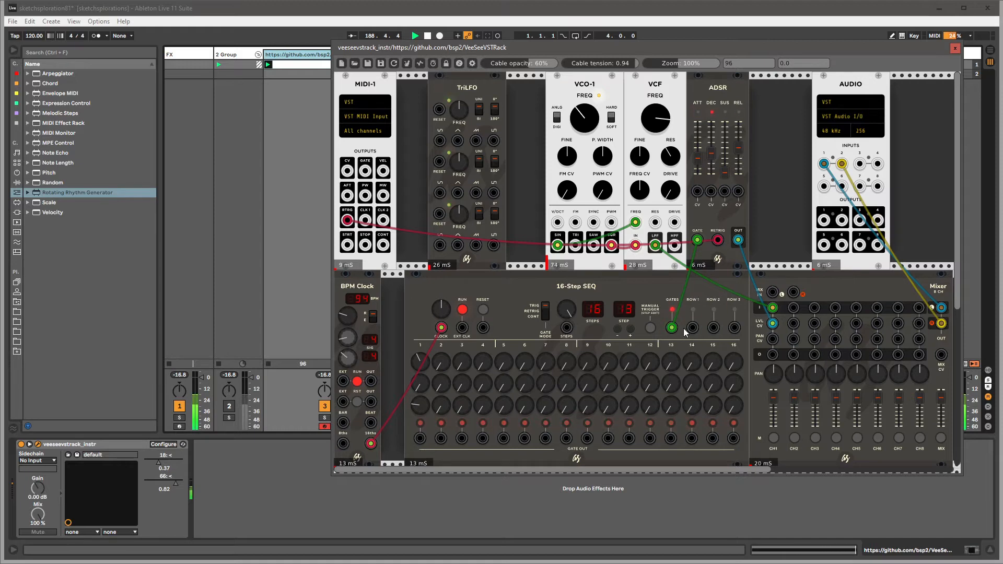
left_click_drag(672, 328, 693, 328)
Step: Lower the ADSR's attack, decay and release sliders
left_click_drag(731, 151, 698, 166)
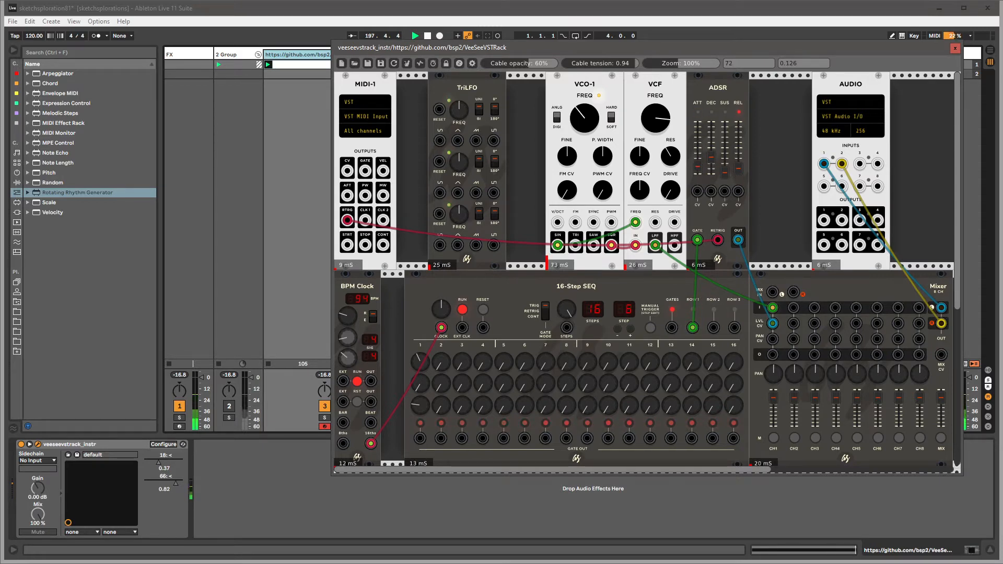
right_click(632, 89)
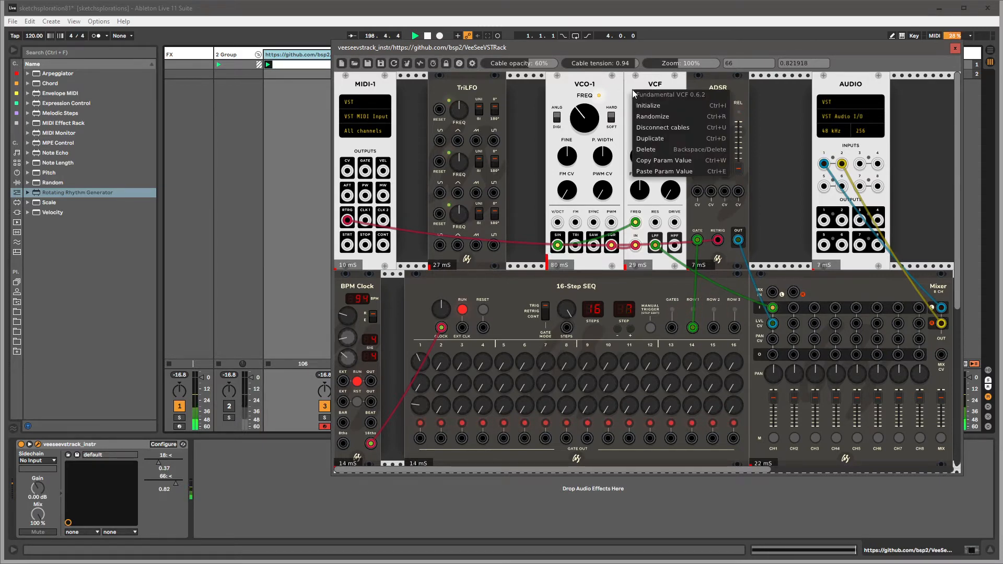
left_click(632, 83)
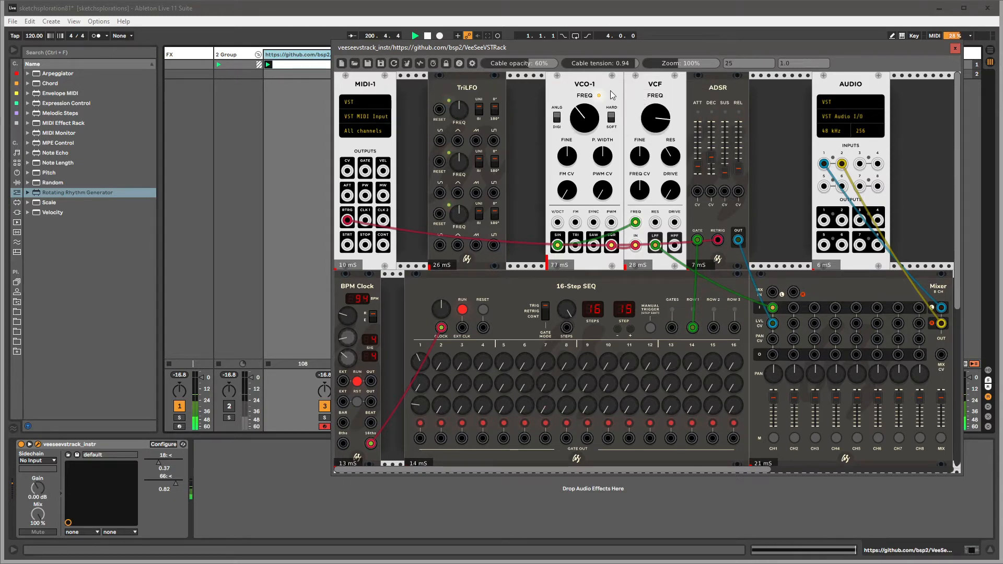
Step: Randomize the VCF module's parameters repeatedly, and set its frequency to 0.71
right_click(641, 86)
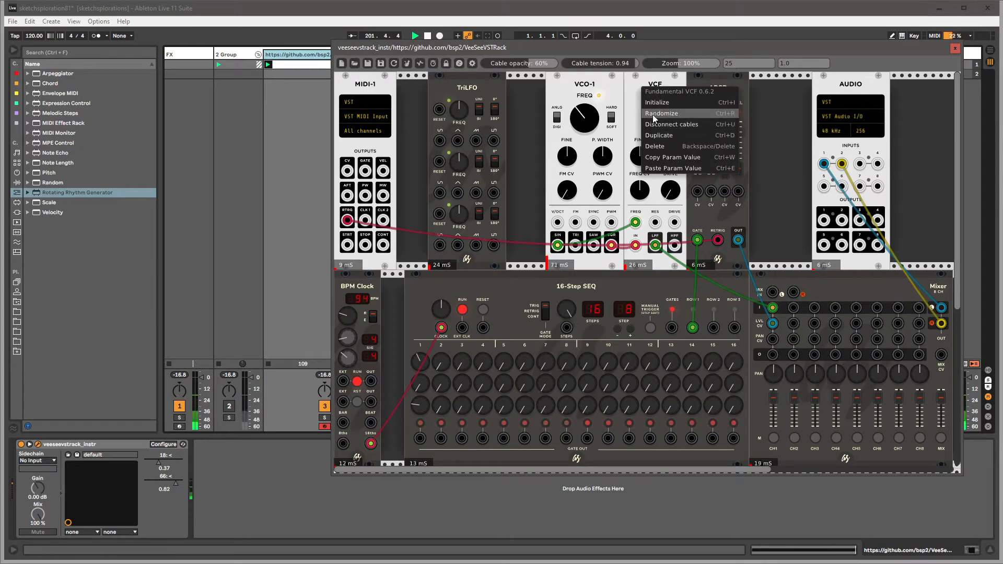
left_click(604, 83)
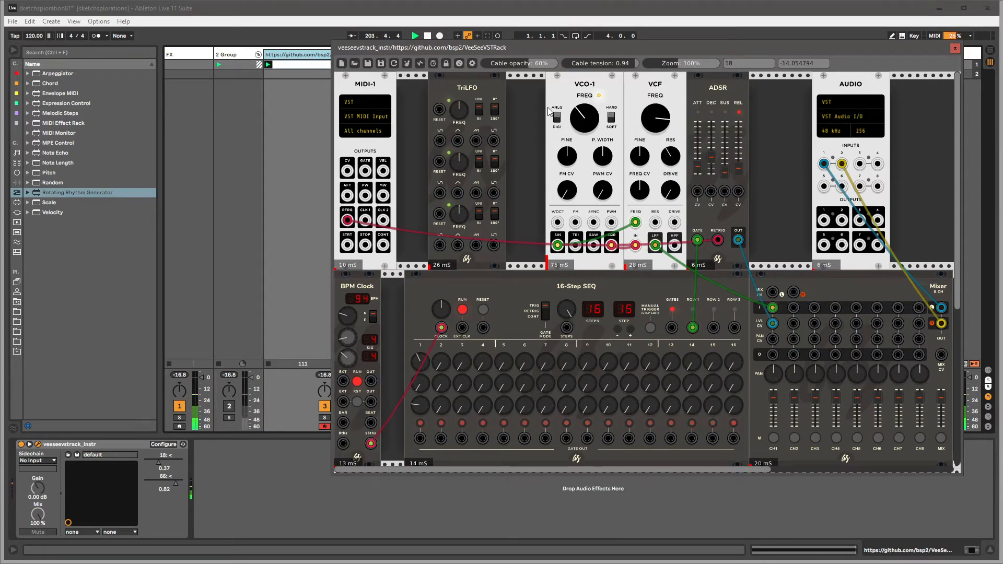
key("ctrl+r")
key("ctrl+r")
key("ctrl+r")
key("ctrl+r")
key("ctrl+r")
key("ctrl+r")
key("ctrl+r")
key("ctrl+r")
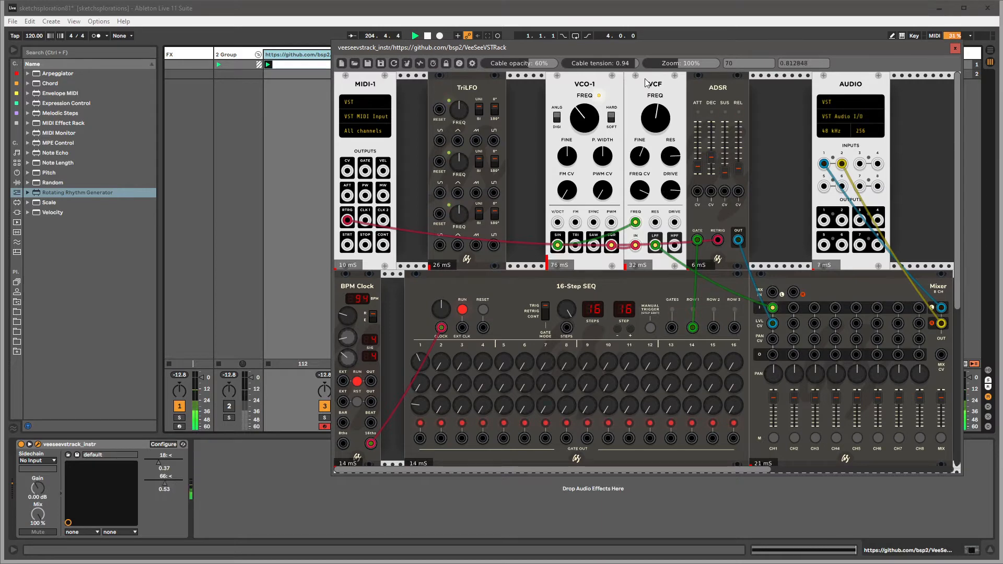
key("ctrl+r")
key("ctrl+r")
key("ctrl+r")
key("ctrl+r")
key("ctrl+r")
key("ctrl+r")
key("ctrl+r")
key("ctrl+r")
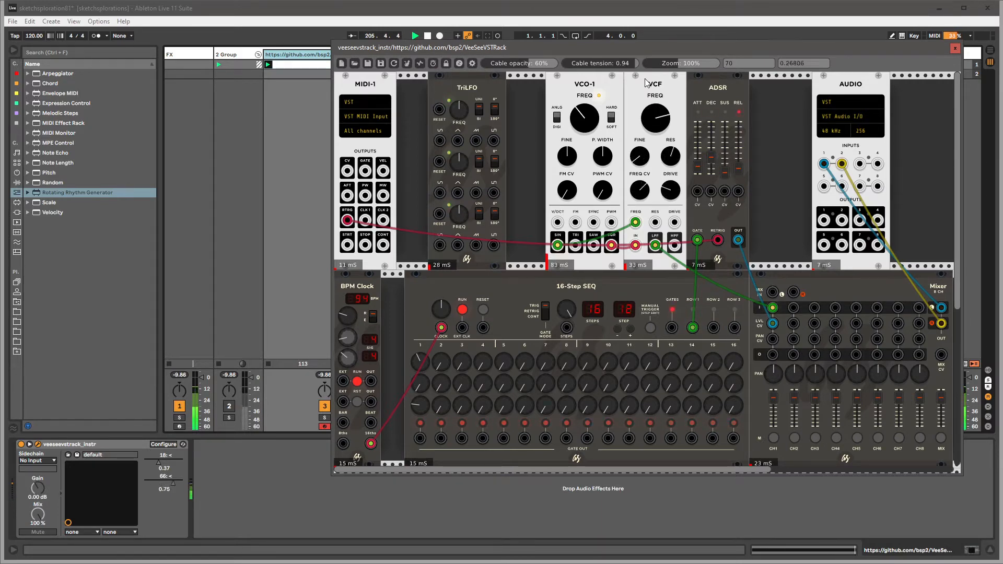
key("ctrl+r")
key("ctrl+r")
key("ctrl+r")
key("ctrl+r")
key("ctrl+r")
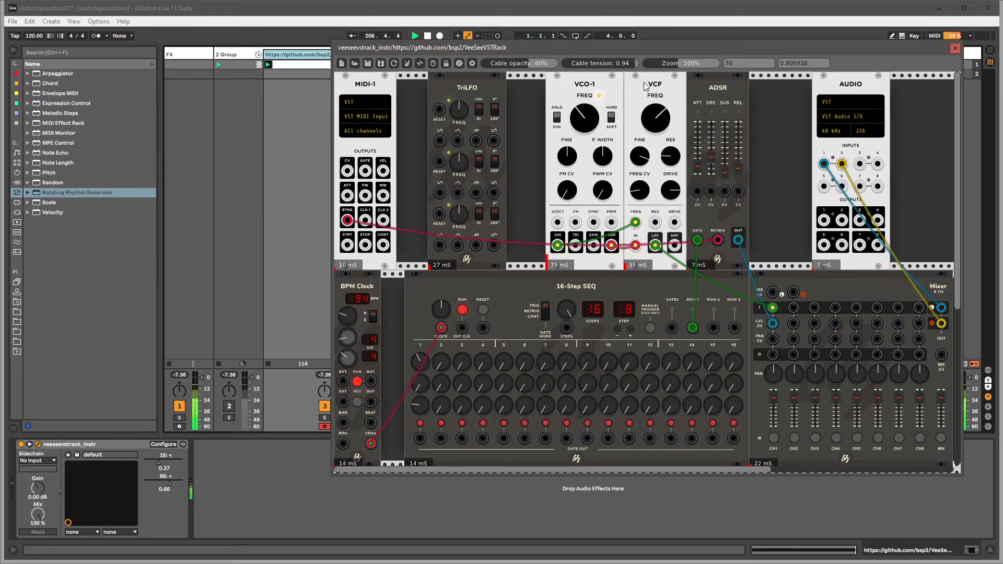
key("ctrl+r")
key("ctrl+r")
key("ctrl+r")
key("ctrl+r")
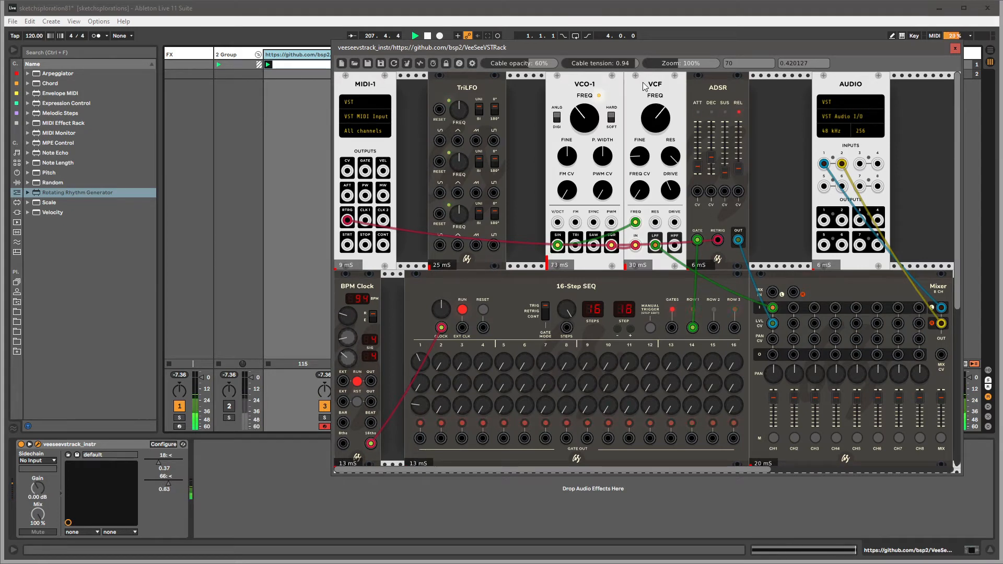
left_click_drag(655, 118, 673, 187)
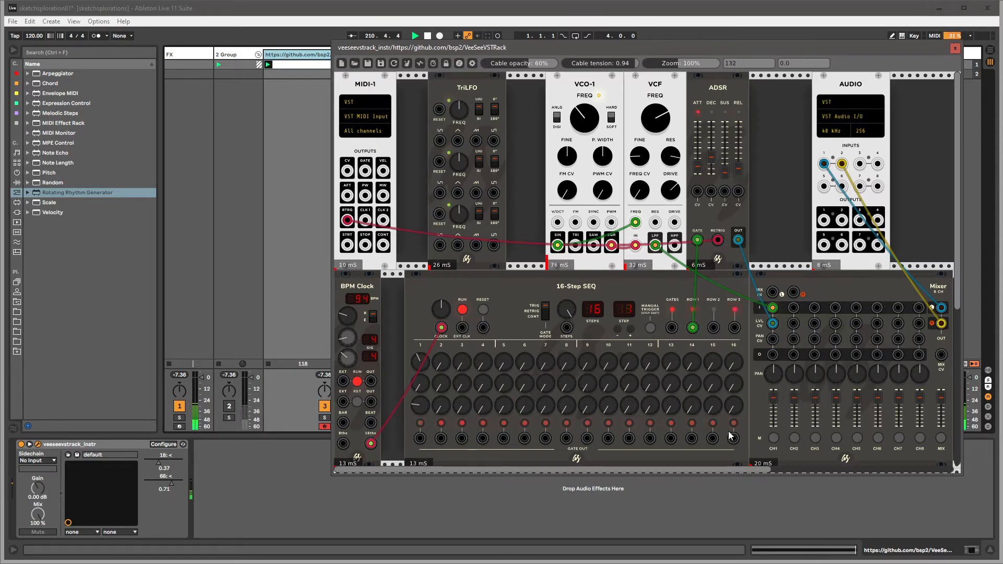
Step: Save the current Live Set
mouse_move(735, 468)
left_mouse_down()
mouse_move(755, 468)
mouse_move(742, 468)
left_mouse_up()
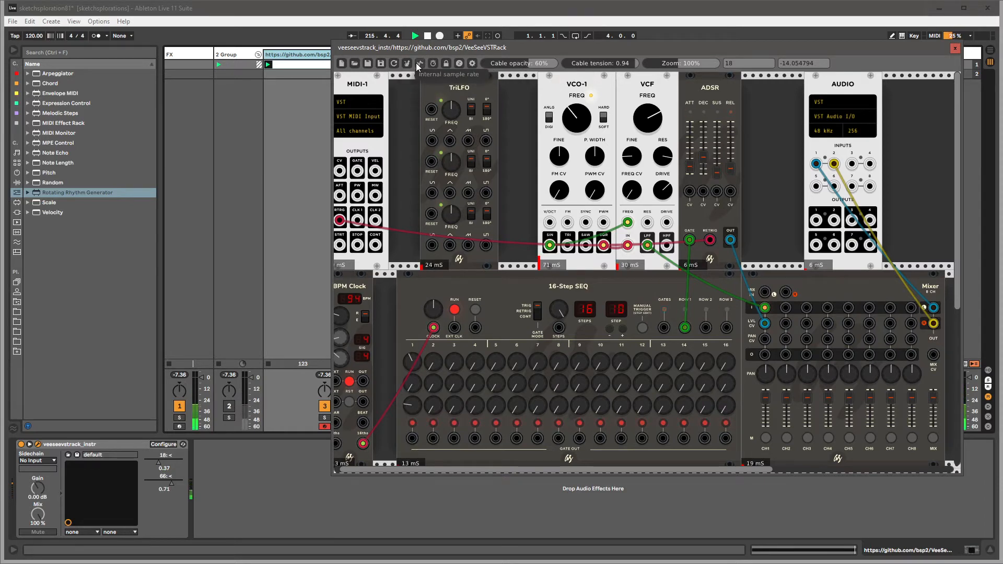
left_click(12, 21)
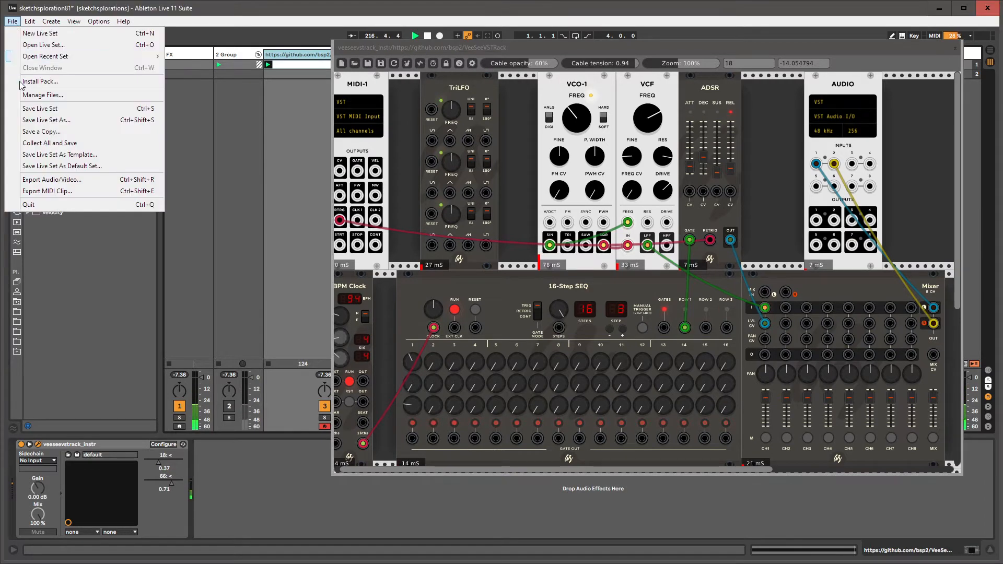
left_click(26, 108)
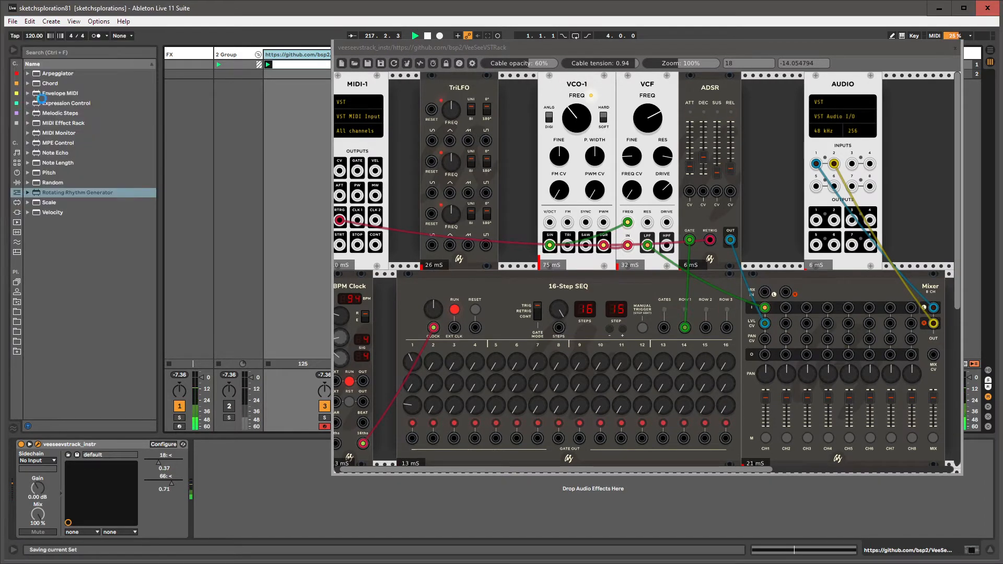
Step: Try the internal sample rate options Undersample /4 low, medium and high, and Undersample /2 low and medium
left_click(419, 63)
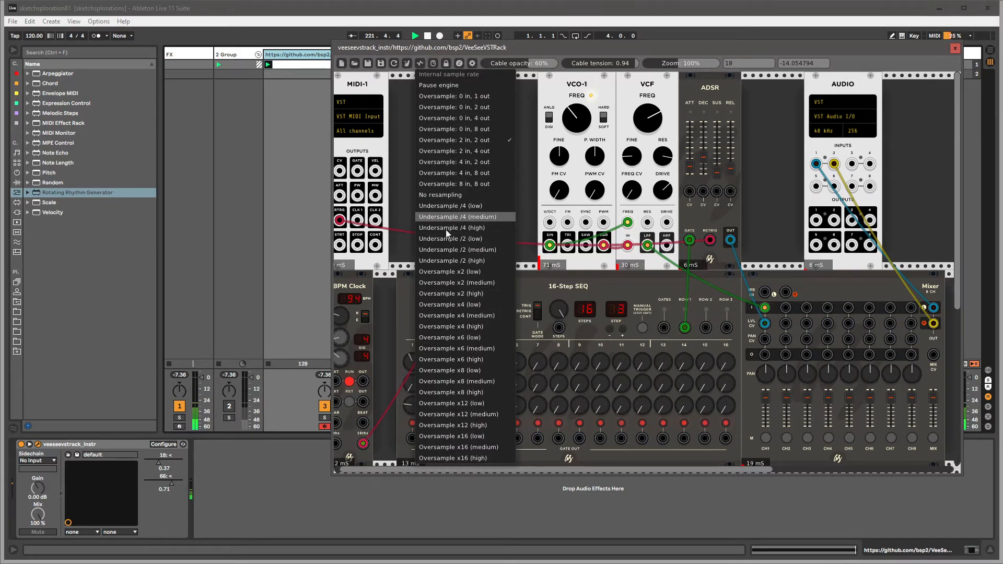
left_click(475, 205)
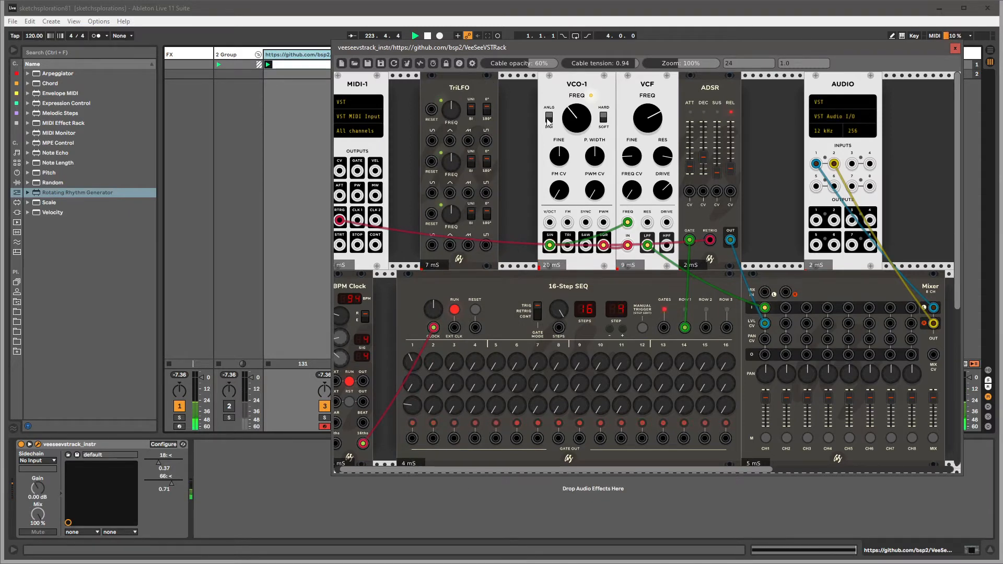
left_click(420, 62)
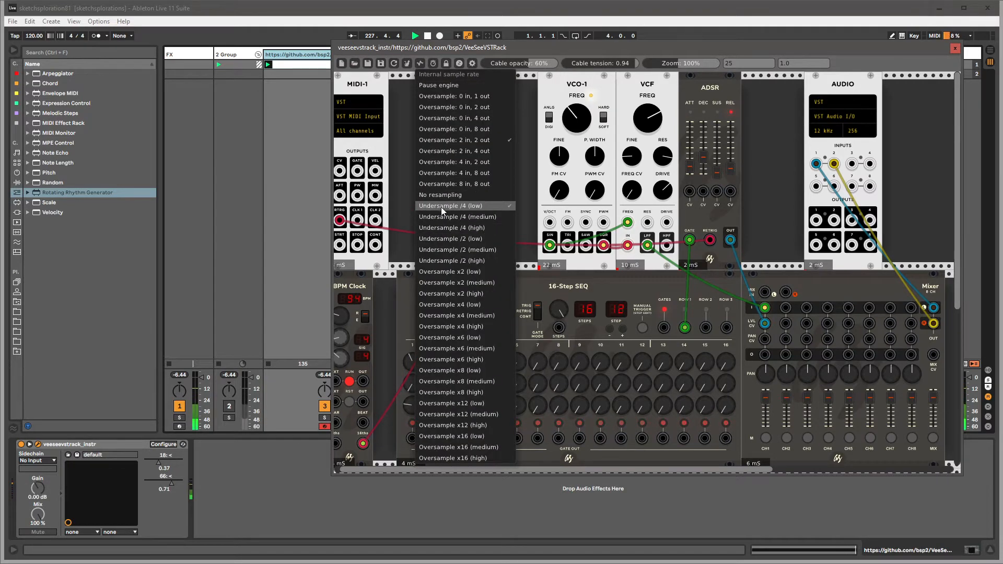
left_click(441, 214)
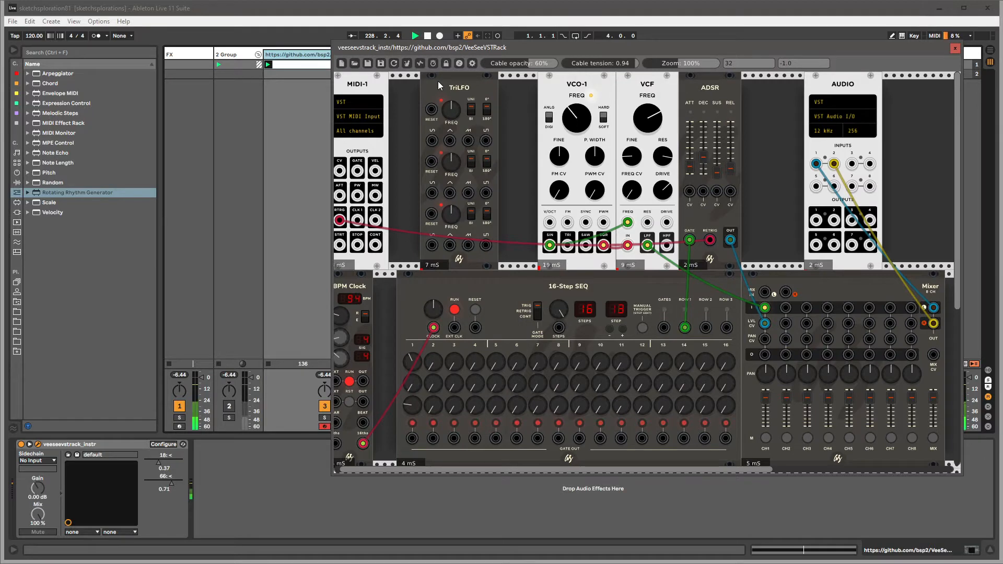
left_click(419, 62)
left_click(465, 231)
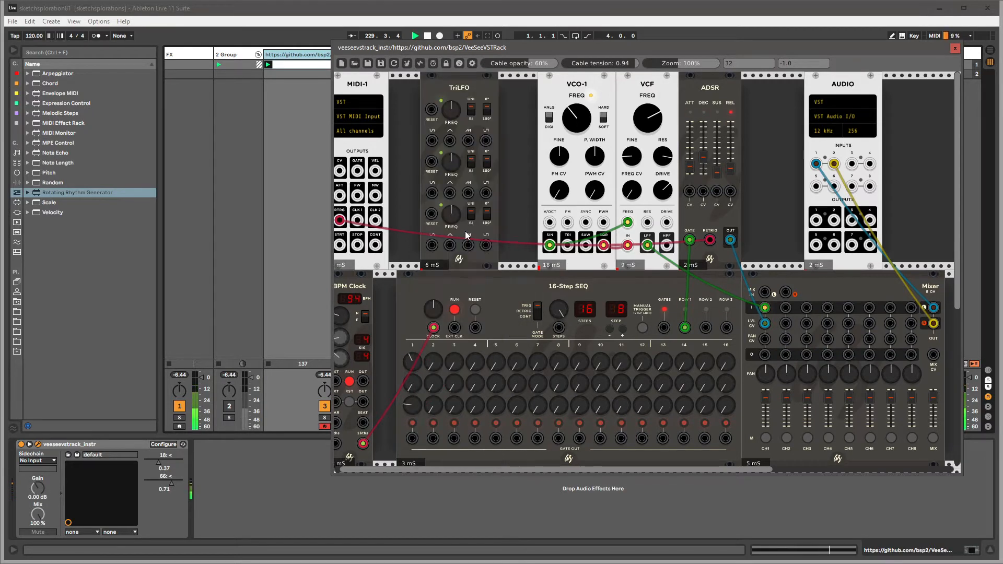
left_click(420, 63)
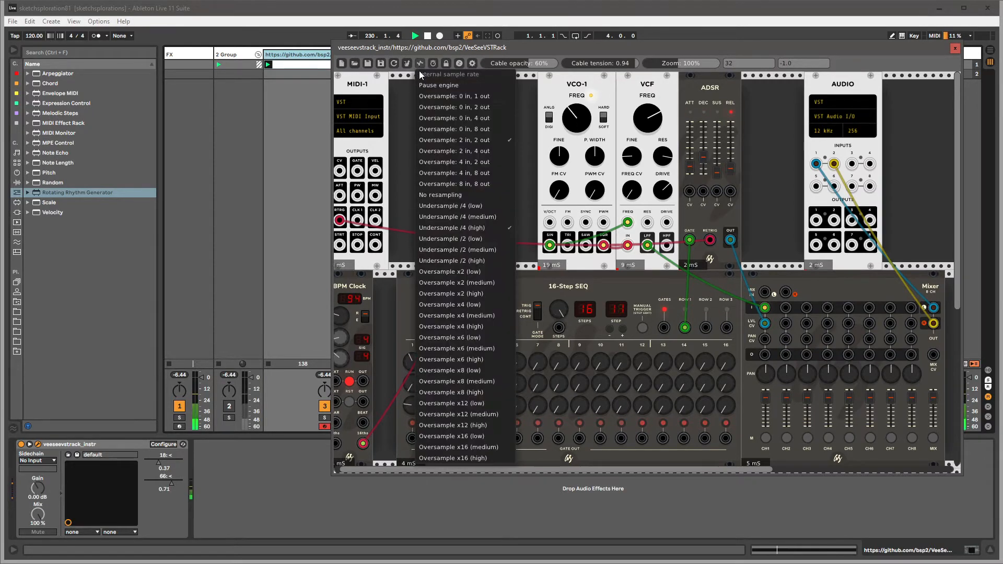
left_click(460, 238)
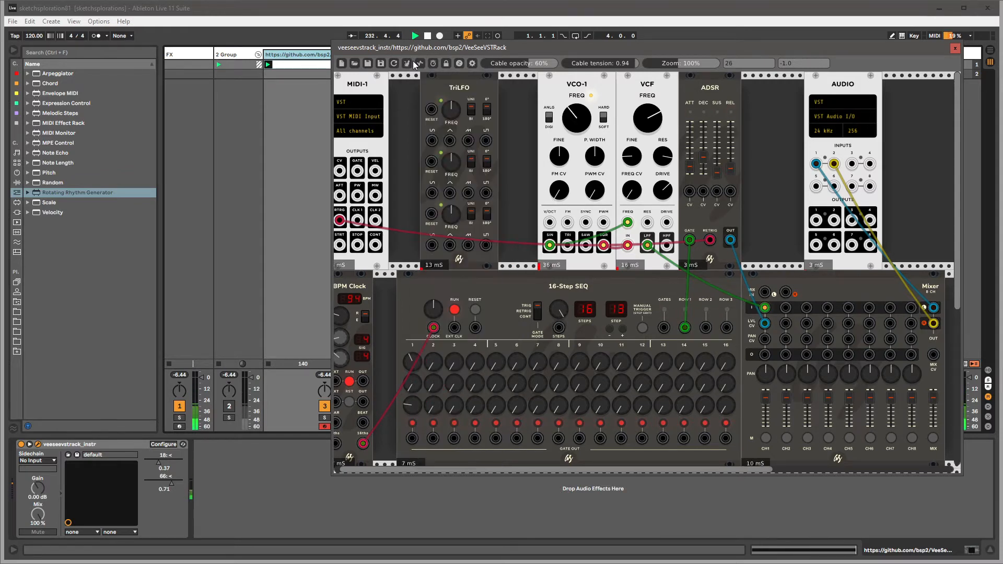
left_click(419, 62)
left_click(452, 249)
Step: Set the rack's internal sample rate to No resampling and check the remaining oversampling options
left_click(419, 62)
left_click(455, 196)
left_click(420, 63)
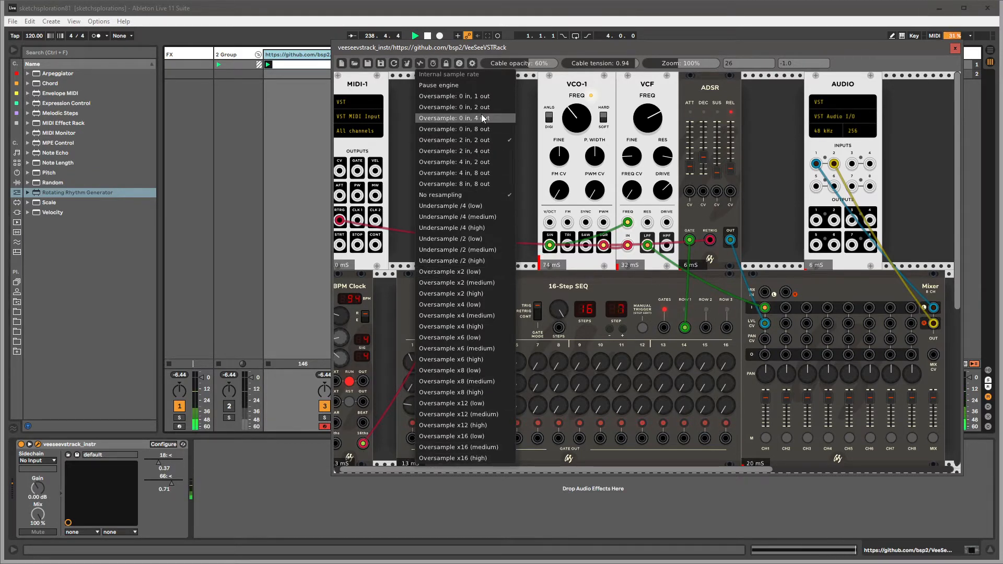
left_click(515, 224)
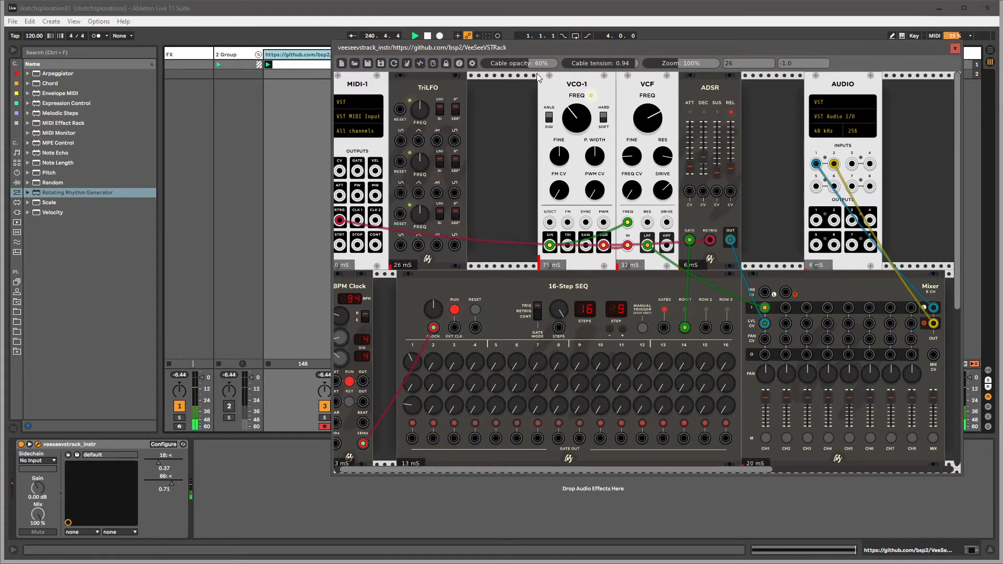
Step: Close the gaps beside MIDI-1 by lining up the TriLFO, VCO-1, VCF and ADSR modules directly next to each other
left_click_drag(562, 80, 491, 81)
left_click_drag(647, 81, 577, 82)
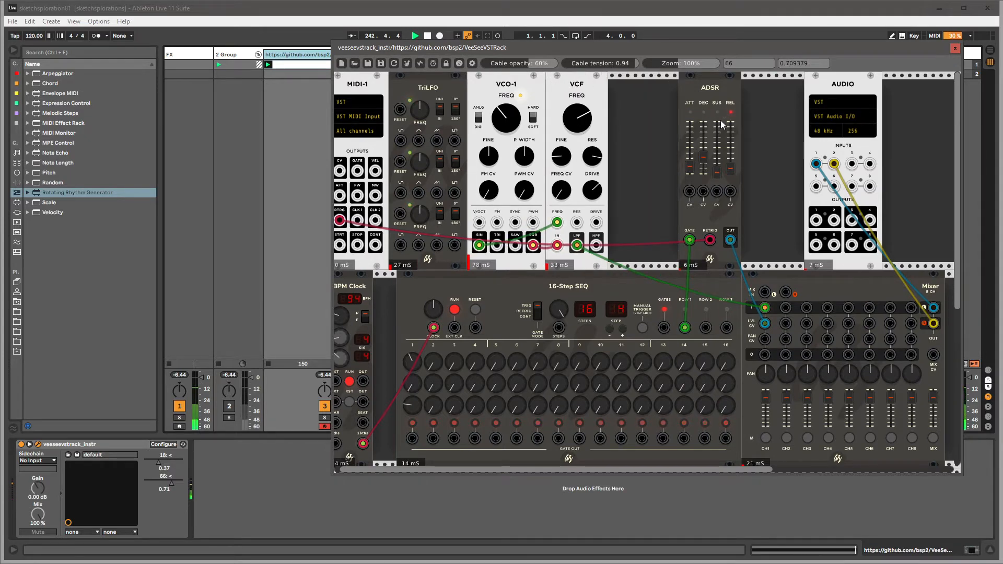
left_click_drag(721, 87, 645, 99)
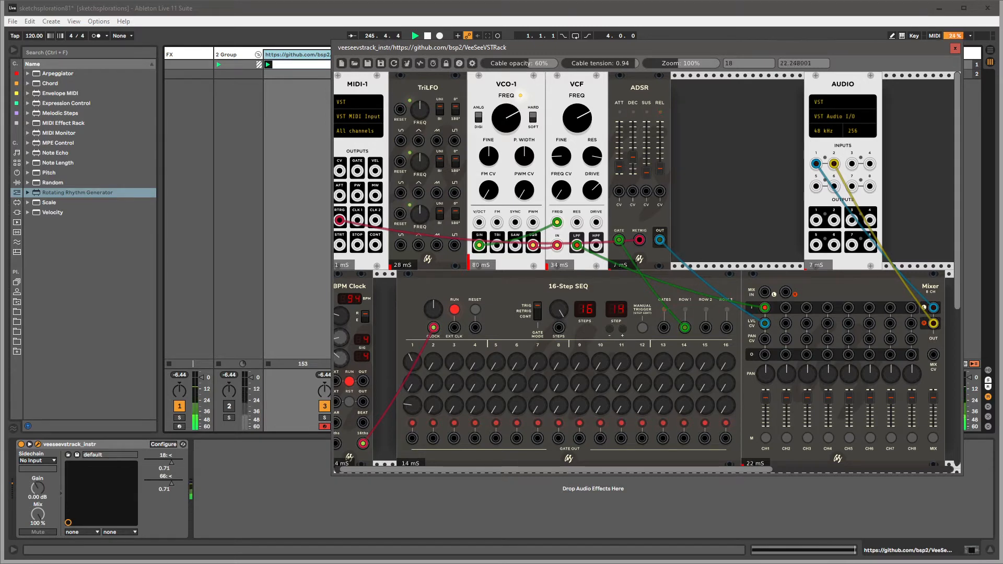
Step: Return the VCO-1 and VCF frequencies to 0.50, and patch MIDI-1's CV output to VCO-1's V/OCT input
left_click_drag(435, 468, 394, 474)
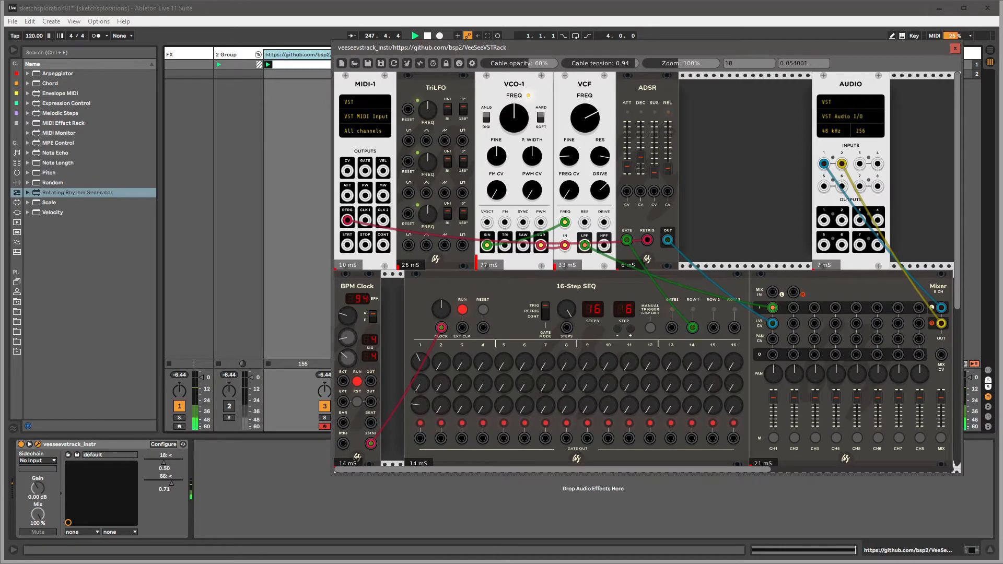
double_click(586, 126)
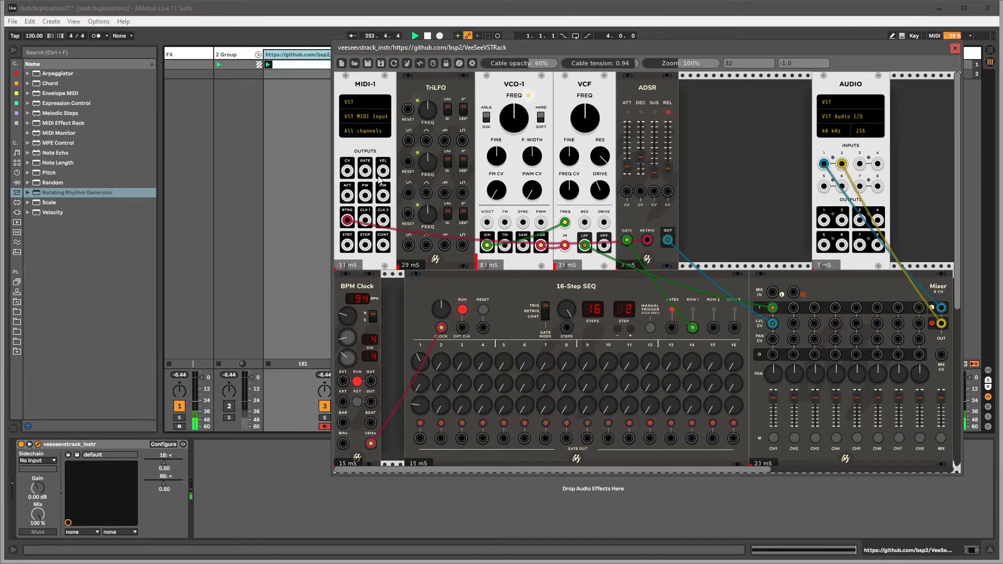
left_click_drag(346, 174, 487, 222)
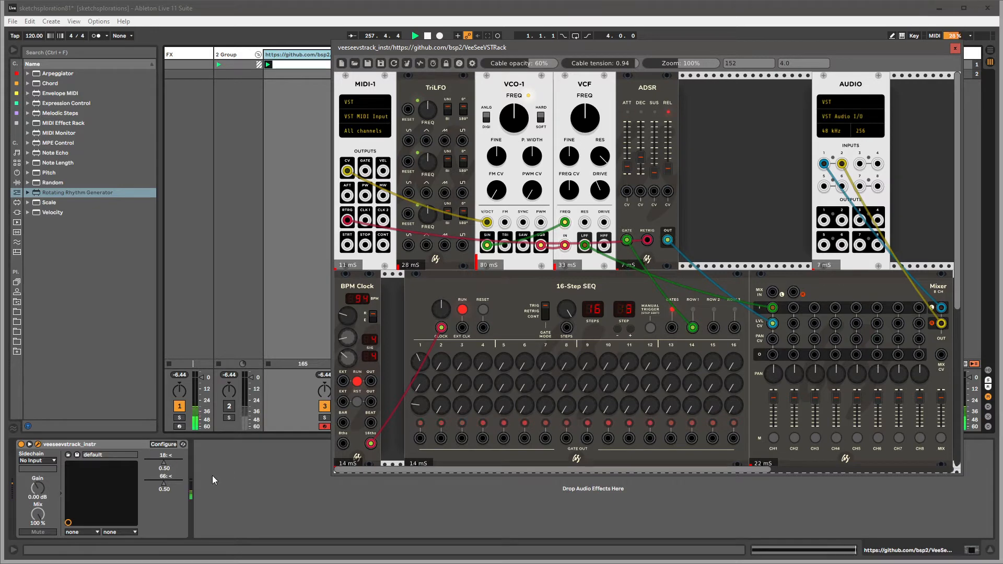
Step: Insert Live's Random MIDI effect before the VeeSeeVSTRack instrument, with Chance 88% and Choices 20
left_click(308, 66)
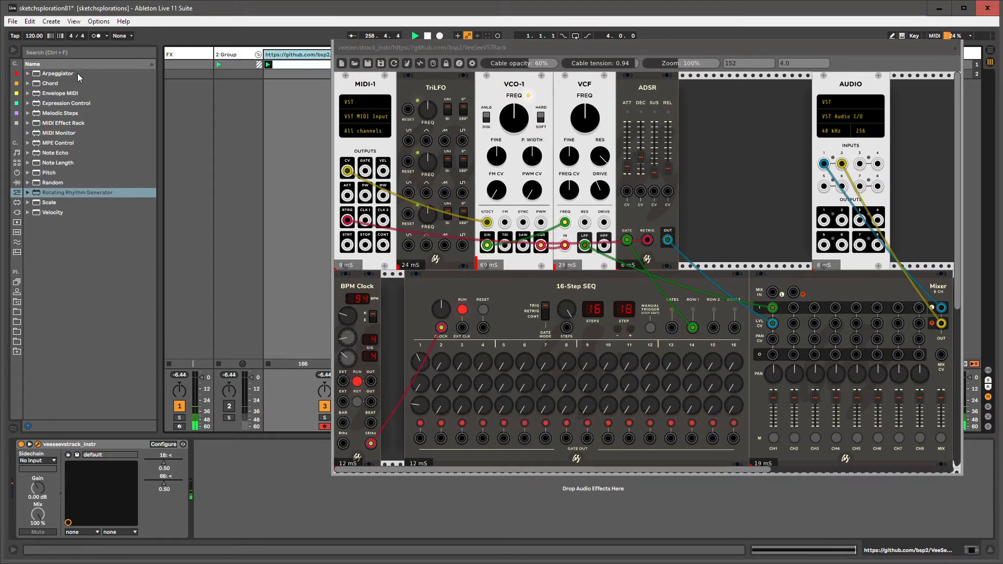
left_click(17, 183)
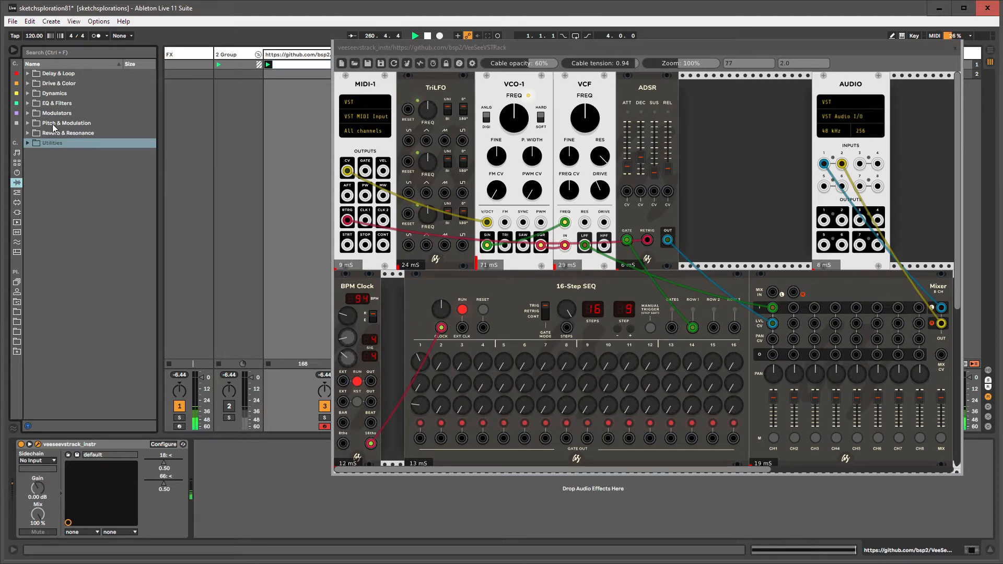
left_click(17, 193)
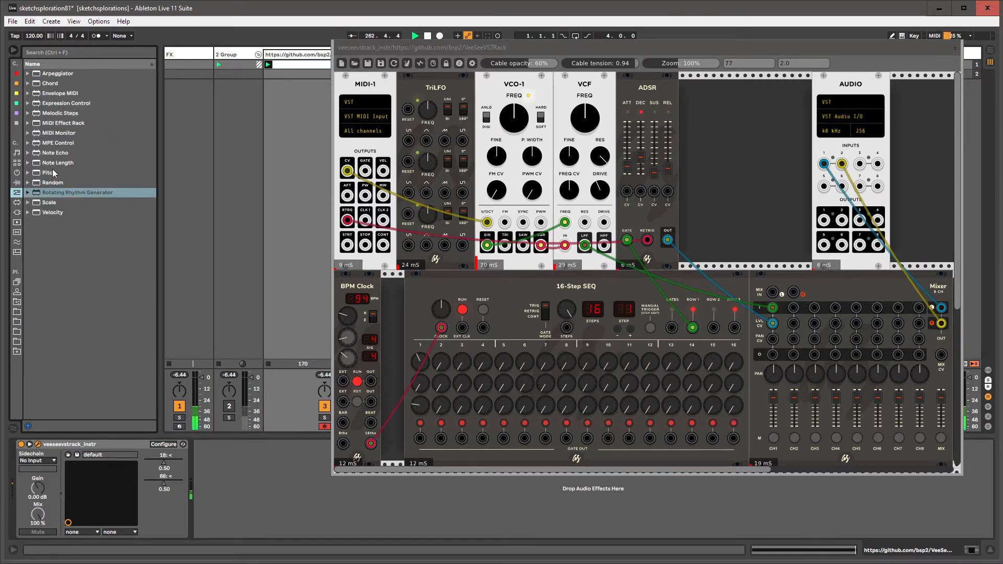
left_click_drag(52, 183, 31, 434)
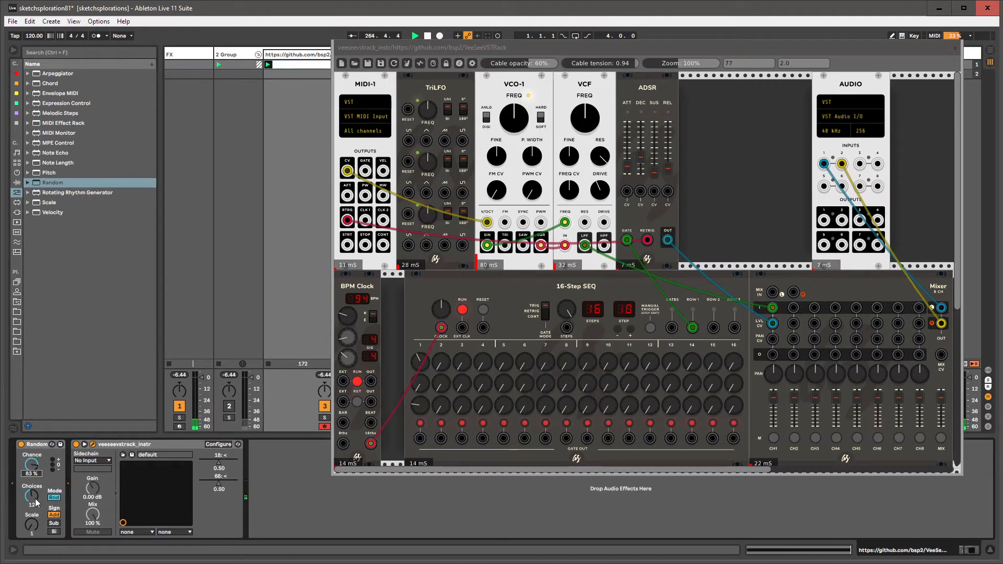
left_click_drag(35, 503, 35, 462)
left_click_drag(35, 497, 118, 512)
Step: Insert an Arpeggiator between Random and the VeeSeeVSTRack instrument, with a 1/16 rate and 148% gate
left_click(39, 75)
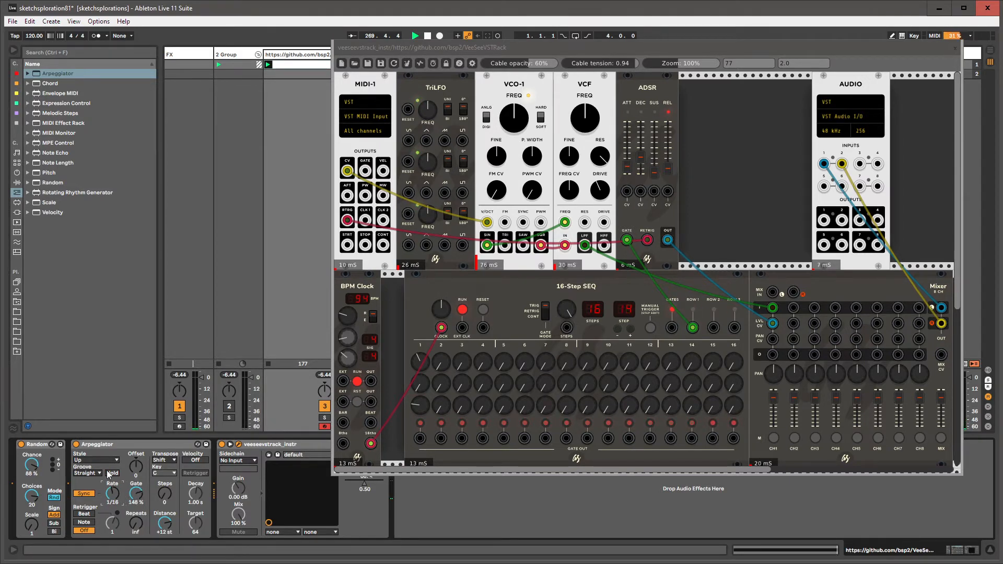
left_click(261, 448)
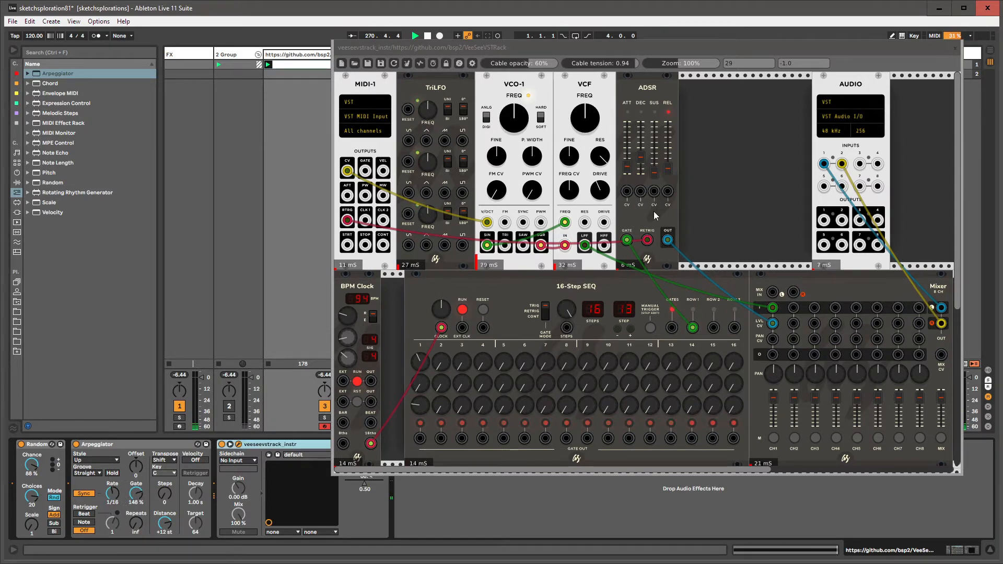
Step: Shift the 16-Step SEQ slightly left, and replace the ADSR's gate cable with one from MIDI-1's GATE output
left_click(512, 288)
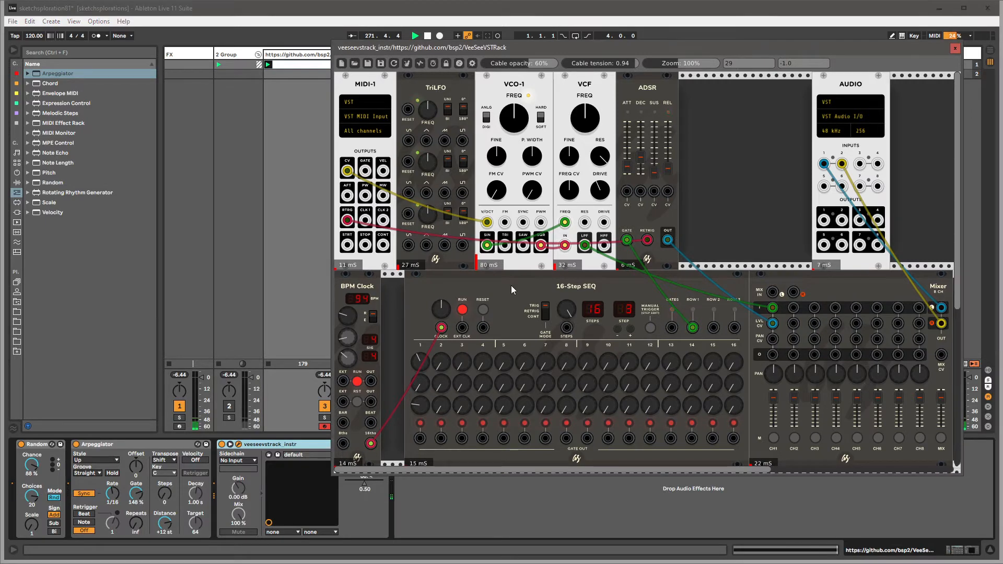
left_click_drag(481, 282, 473, 281)
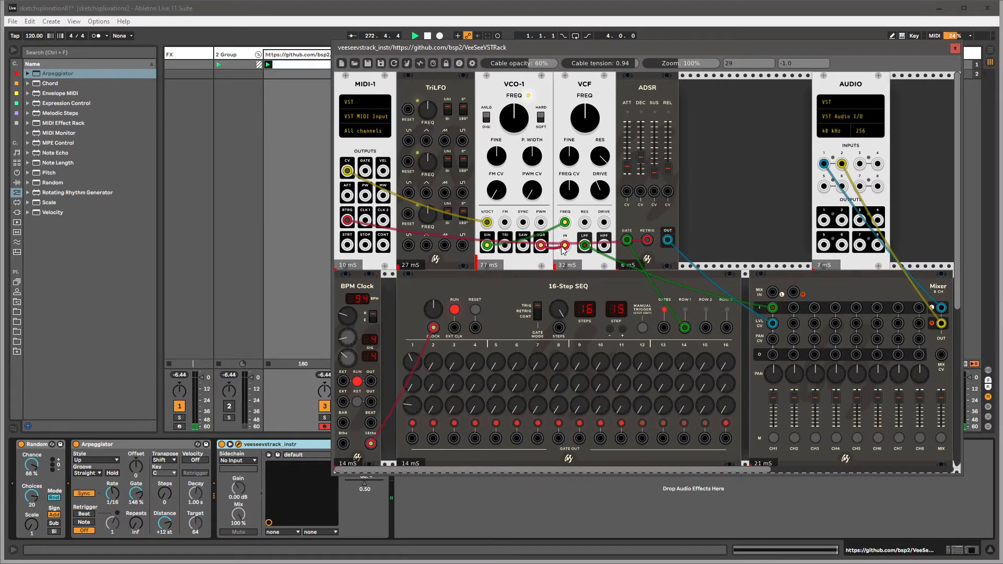
left_click_drag(628, 237, 621, 224)
left_click_drag(367, 171, 627, 239)
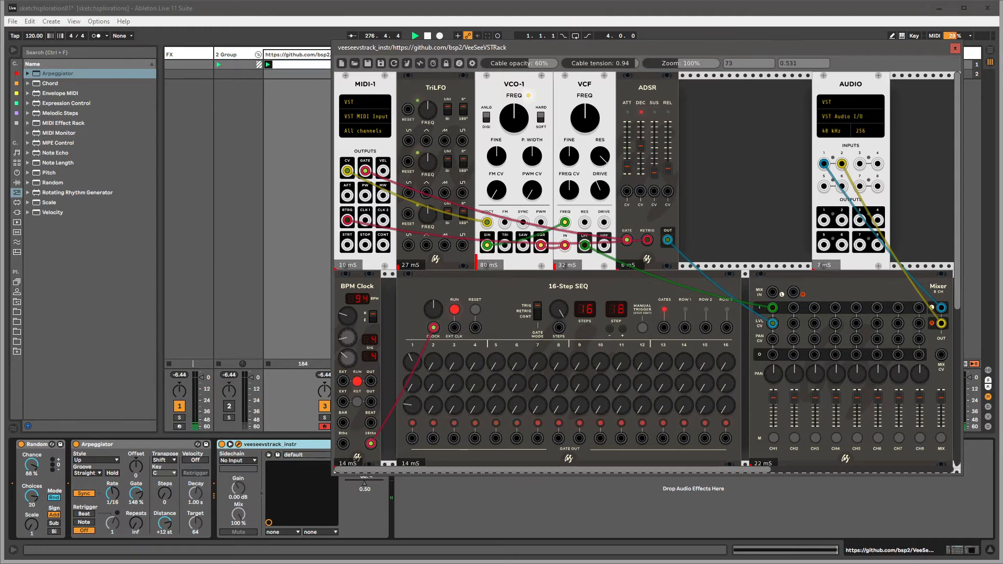
Step: Raise the ADSR sustain and the VCF drive, and set the VCF frequency to 0.68
left_click_drag(656, 172, 596, 192)
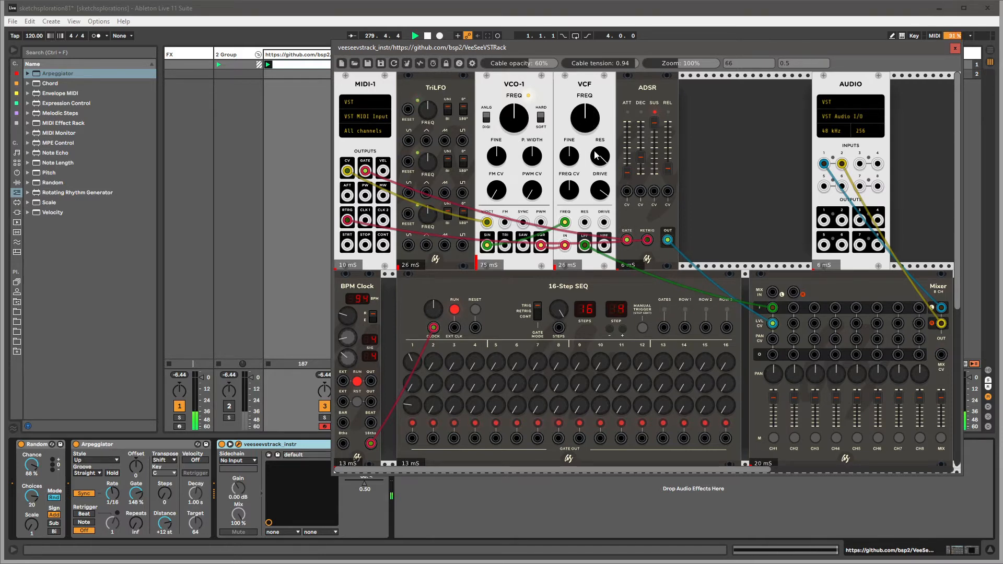
mouse_move(594, 121)
left_mouse_down()
mouse_move(594, 105)
mouse_move(595, 116)
left_mouse_up()
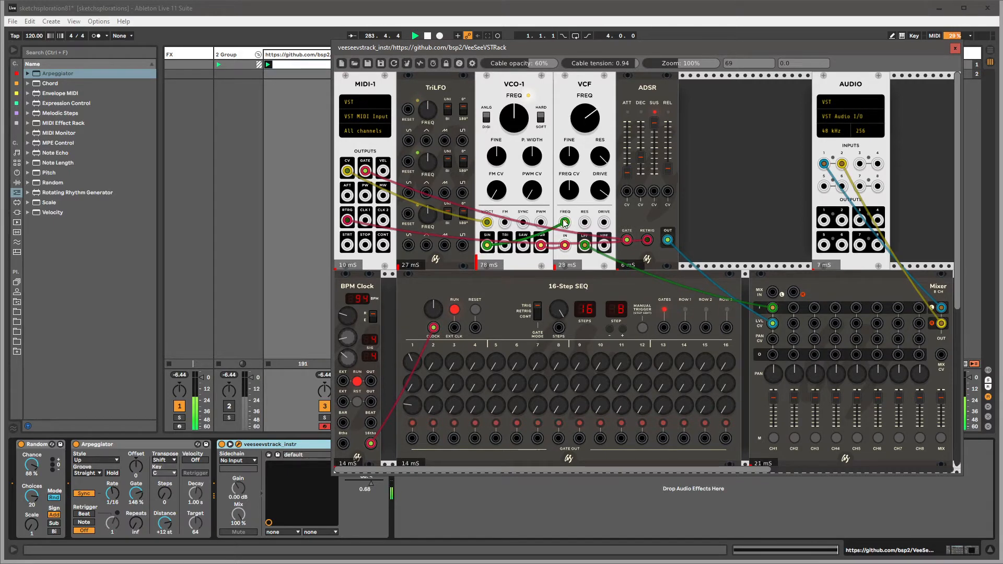
Step: Remove the cable from the VCF's FREQ input and set the VCF frequency to 0.61
mouse_move(565, 222)
left_mouse_down()
mouse_move(604, 222)
mouse_move(571, 226)
mouse_move(557, 204)
left_mouse_up()
mouse_move(585, 106)
left_mouse_down()
mouse_move(585, 123)
mouse_move(580, 63)
mouse_move(580, 97)
left_mouse_up()
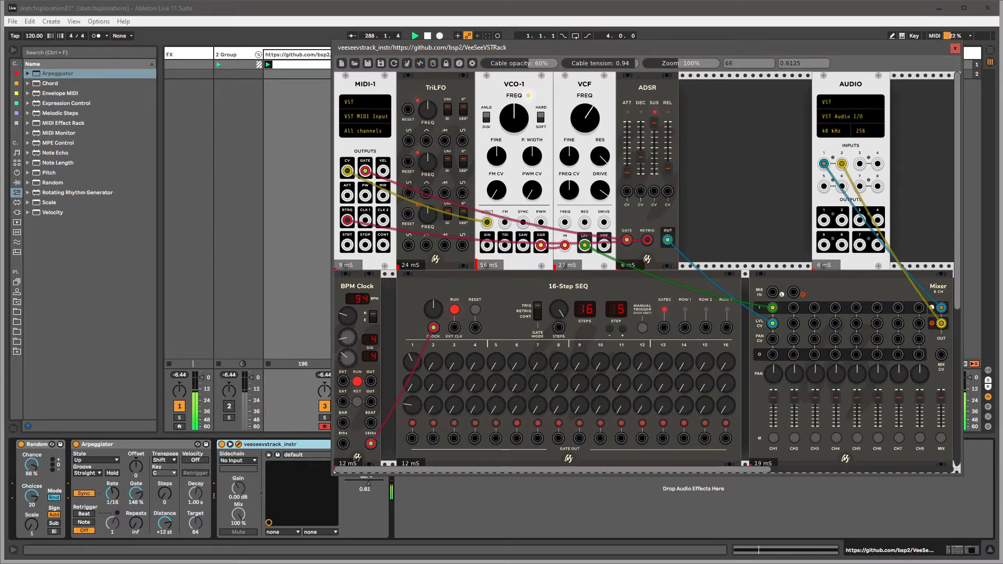
Step: Set the Arpeggiator's gate to 50% and the ADSR release to 0.192
double_click(141, 496)
mouse_move(113, 495)
left_mouse_down()
mouse_move(112, 471)
mouse_move(112, 494)
left_mouse_up()
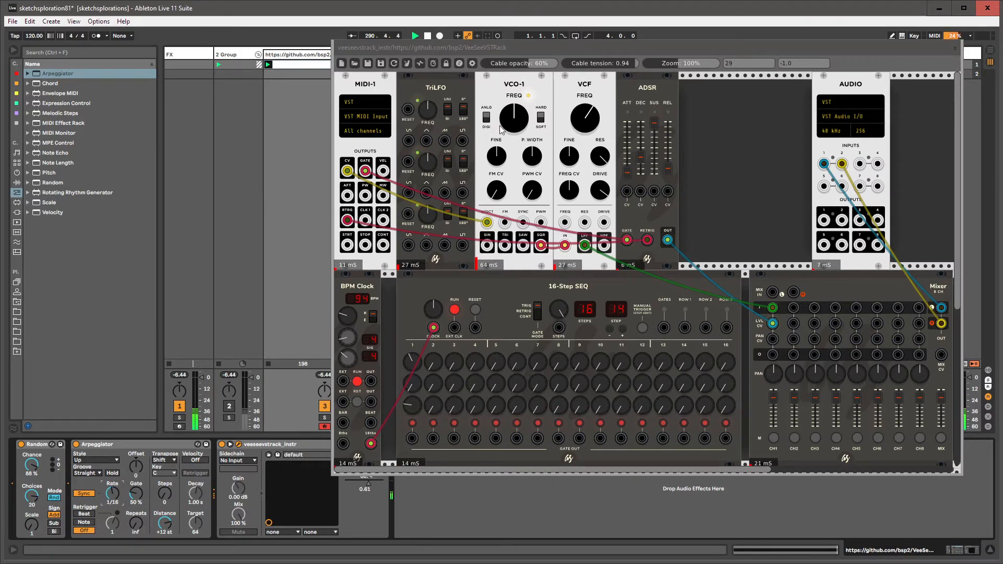
left_click_drag(627, 170, 669, 165)
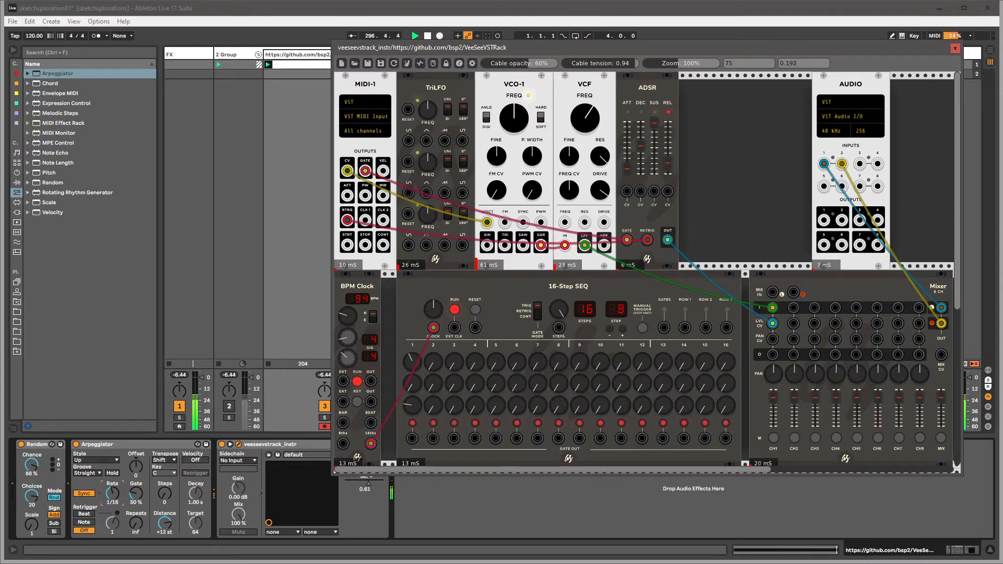
Step: Lower the VCO-1 frequency and set the VCF frequency to 0.57
left_click_drag(520, 112, 526, 146)
left_click_drag(600, 186, 598, 179)
left_click_drag(586, 116, 586, 131)
left_click(282, 59)
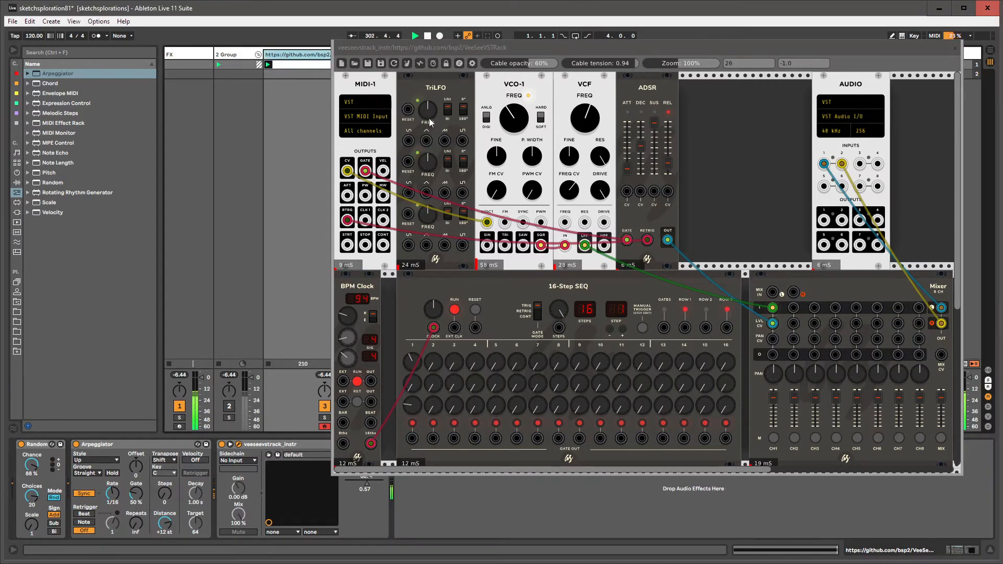
left_click(441, 131)
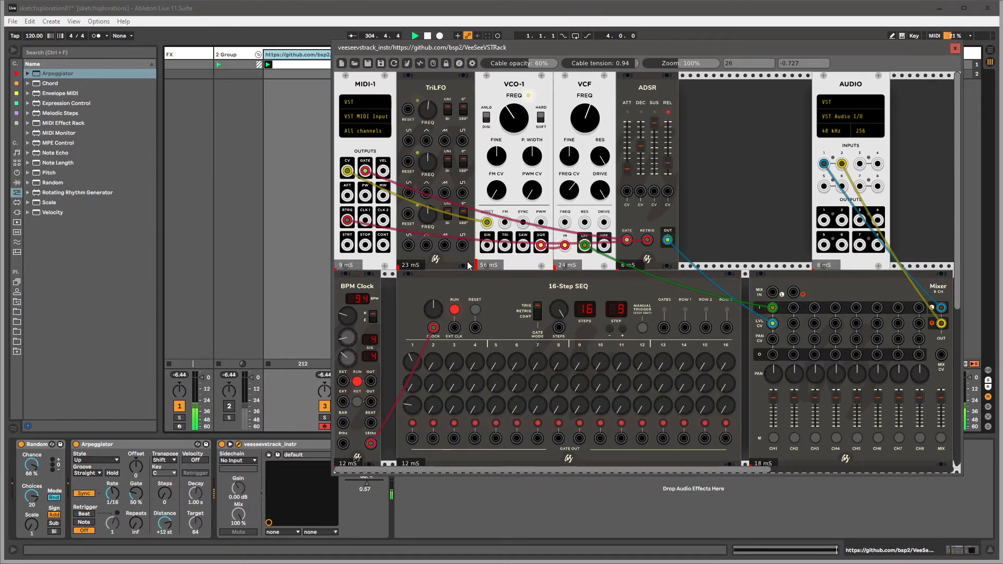
Step: Delete the 16-Step SEQ module and move the Mixer left into the freed space, beneath the ADSR
right_click(526, 283)
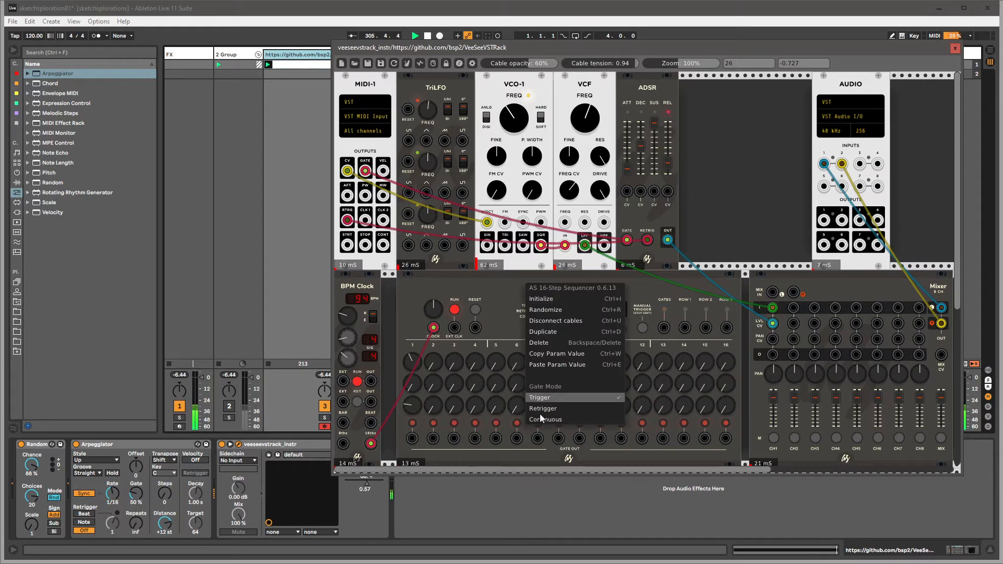
left_click(545, 342)
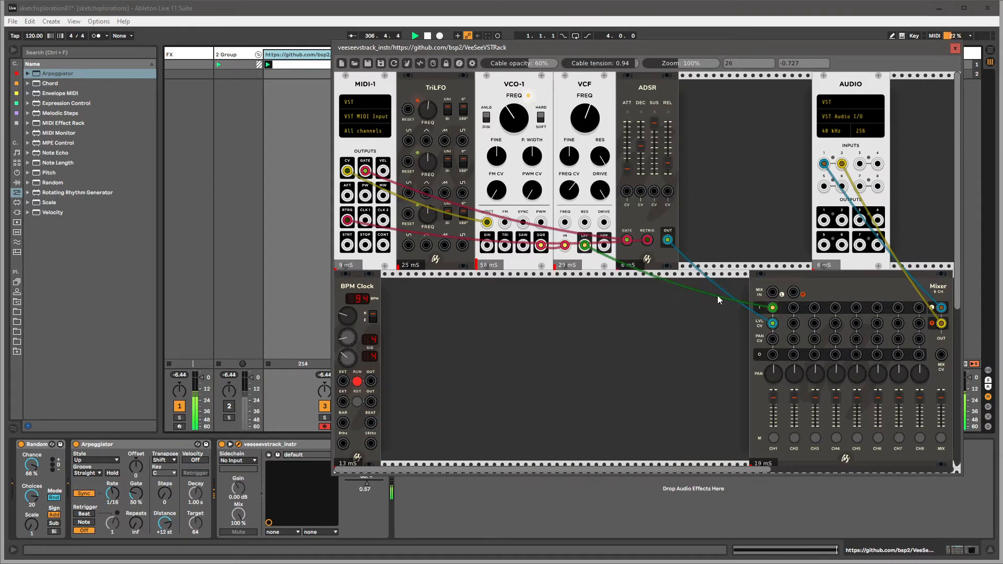
left_click_drag(792, 280, 664, 283)
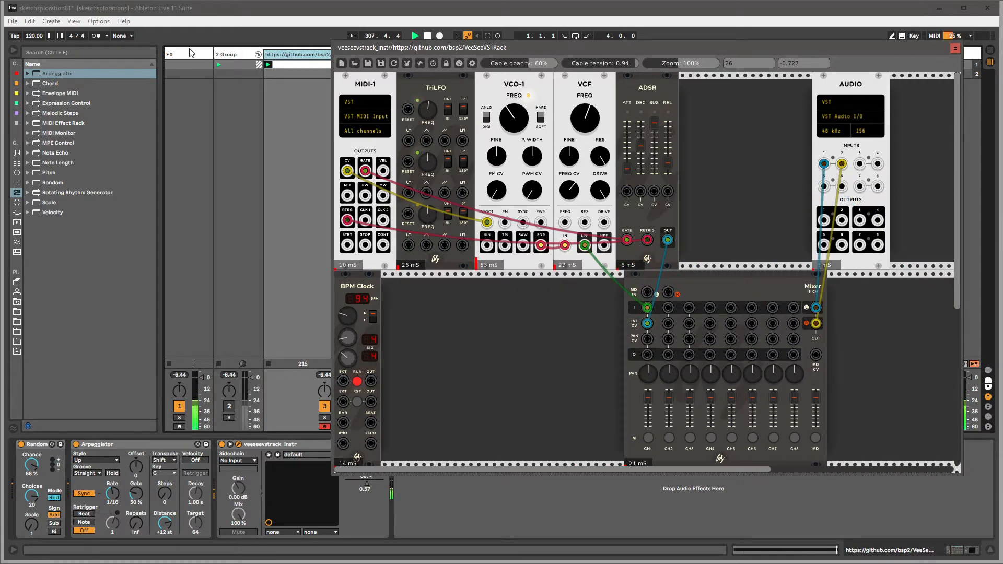
mouse_move(361, 274)
left_mouse_down()
mouse_move(424, 277)
mouse_move(359, 280)
left_mouse_up()
Step: Examine the veeseevstrack_effect and veeseevstrack_instr plug-in versions in Live's browser
left_click(17, 212)
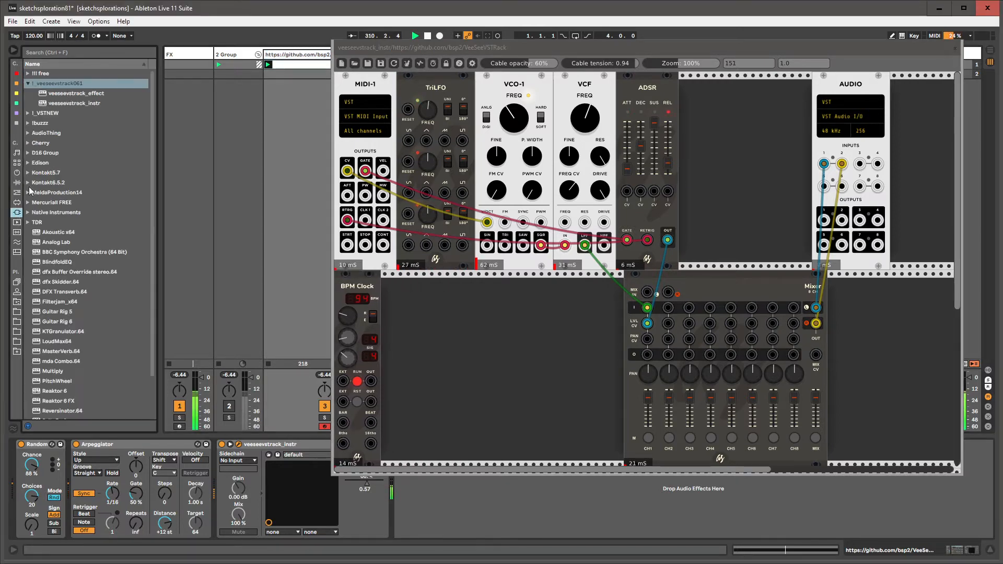
left_click(61, 93)
left_click(46, 83)
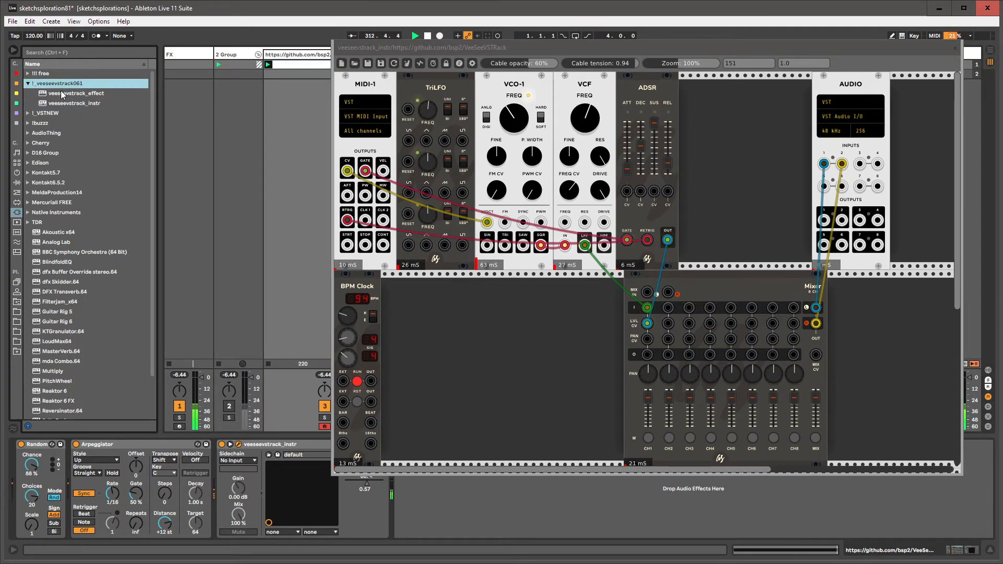
left_click(61, 90)
left_click(61, 102)
left_click(61, 84)
left_click(61, 93)
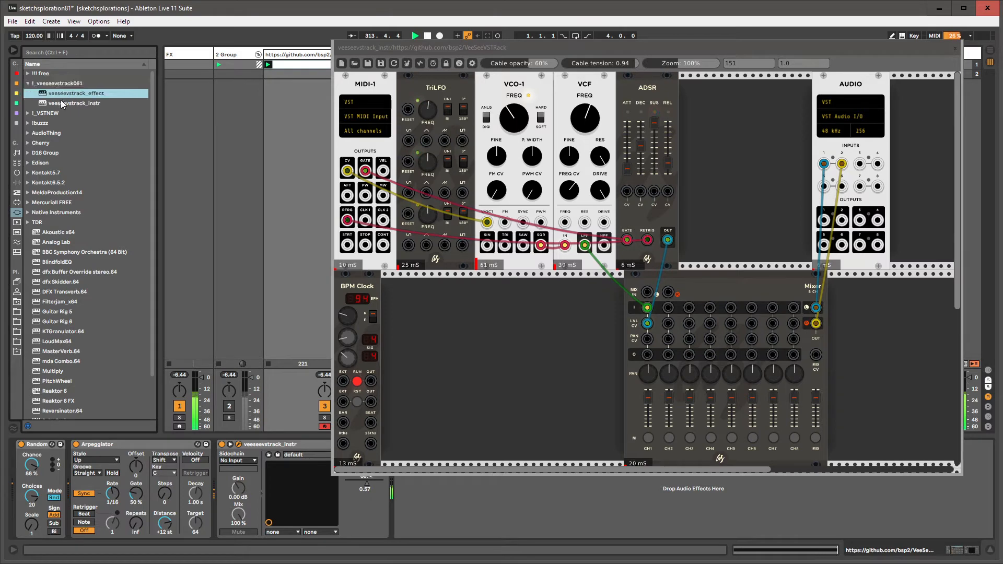
left_click(61, 102)
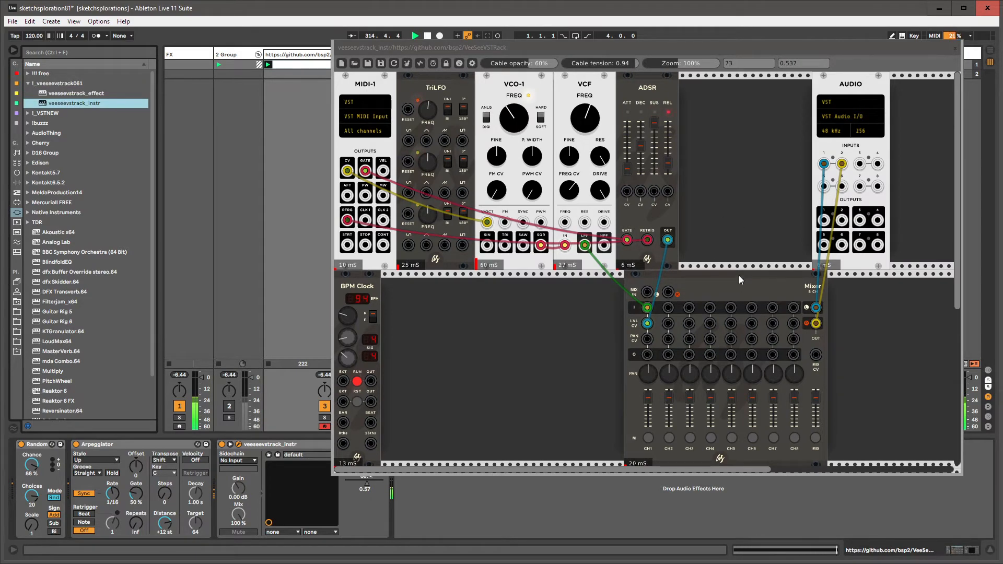
Step: Shift the Mixer slightly right and set the ADSR attack to 0.252
left_click_drag(739, 275, 758, 287)
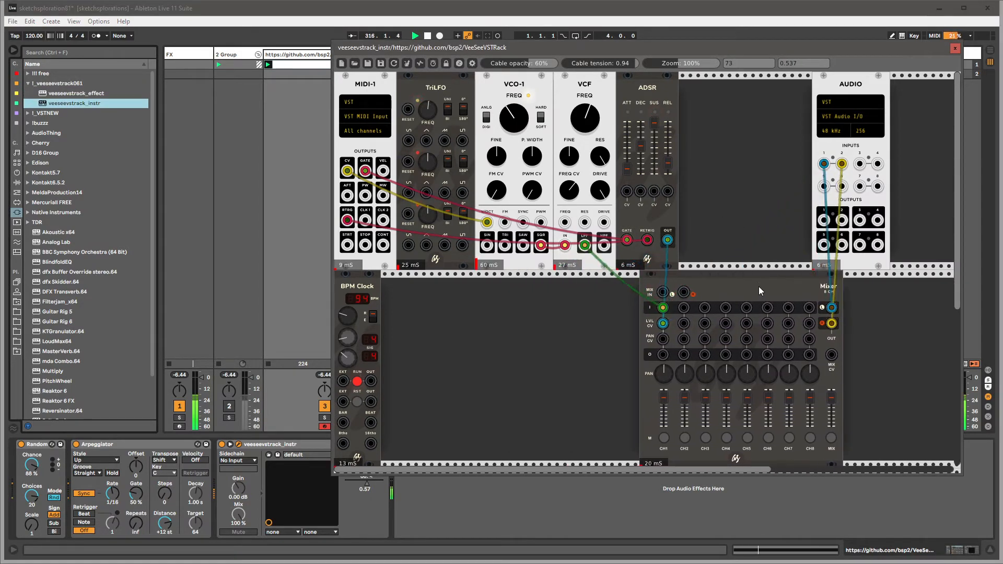
right_click(399, 315)
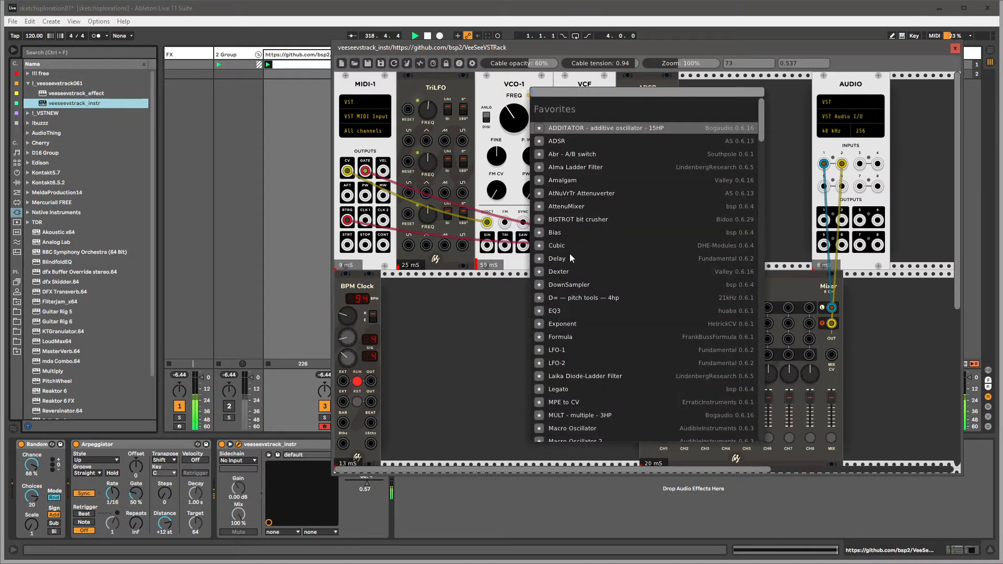
key("Escape")
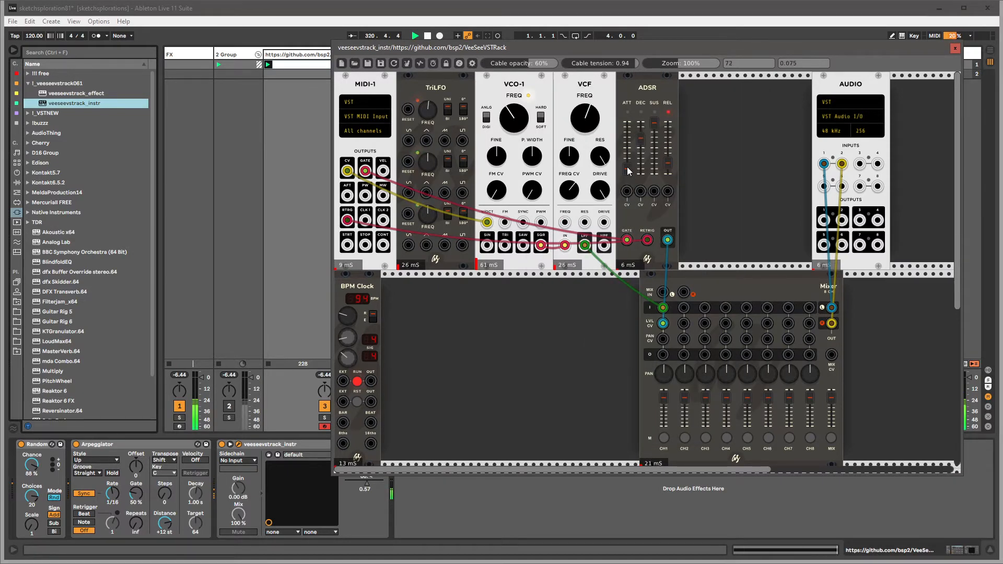
mouse_move(627, 168)
left_mouse_down()
mouse_move(626, 149)
mouse_move(627, 158)
left_mouse_up()
Step: Search the modules for "gran", filter by the Granular tag, and add the Dust module between BPM Clock and Mixer
right_click(495, 386)
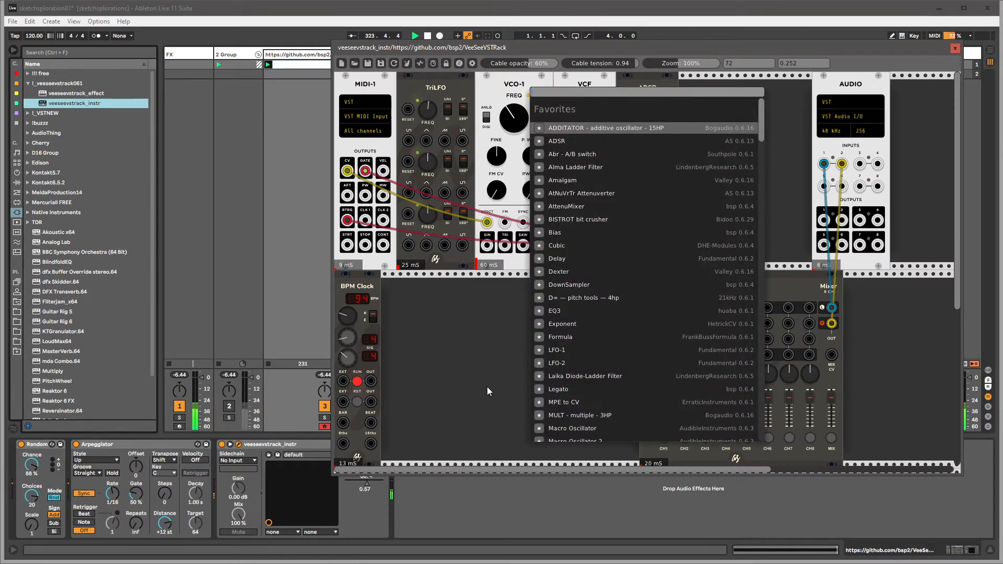
type("gran")
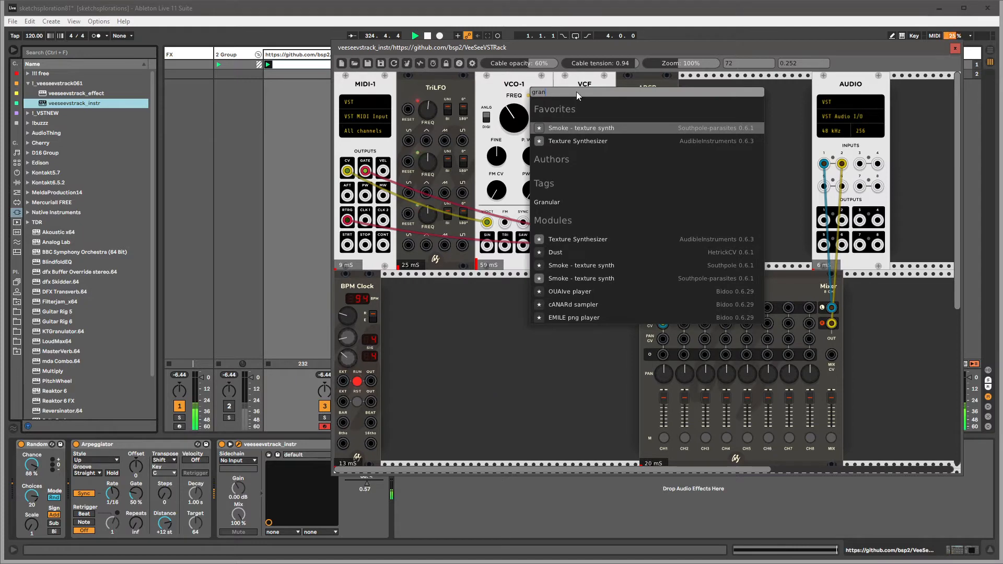
left_click(545, 201)
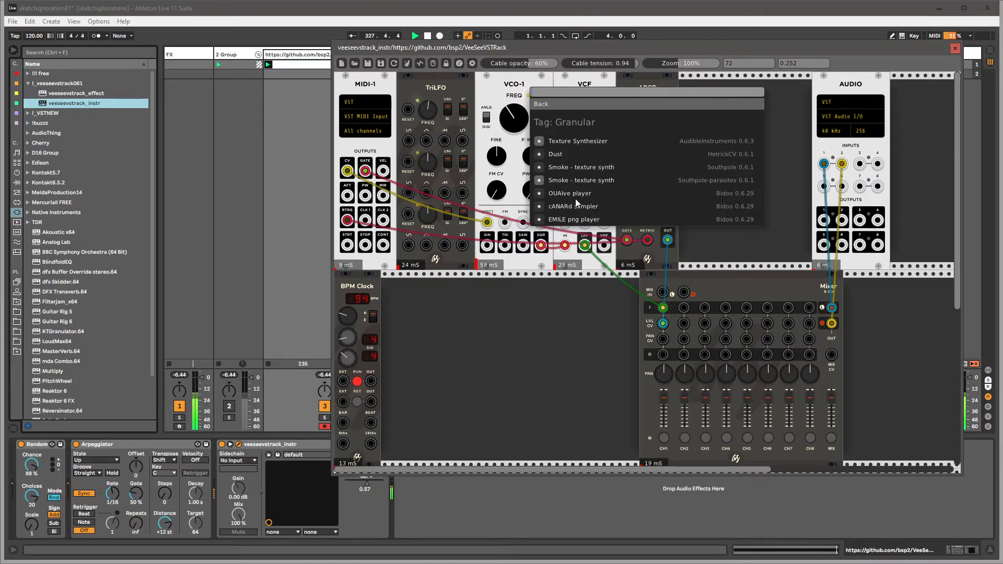
left_click(565, 154)
left_click_drag(501, 292, 524, 291)
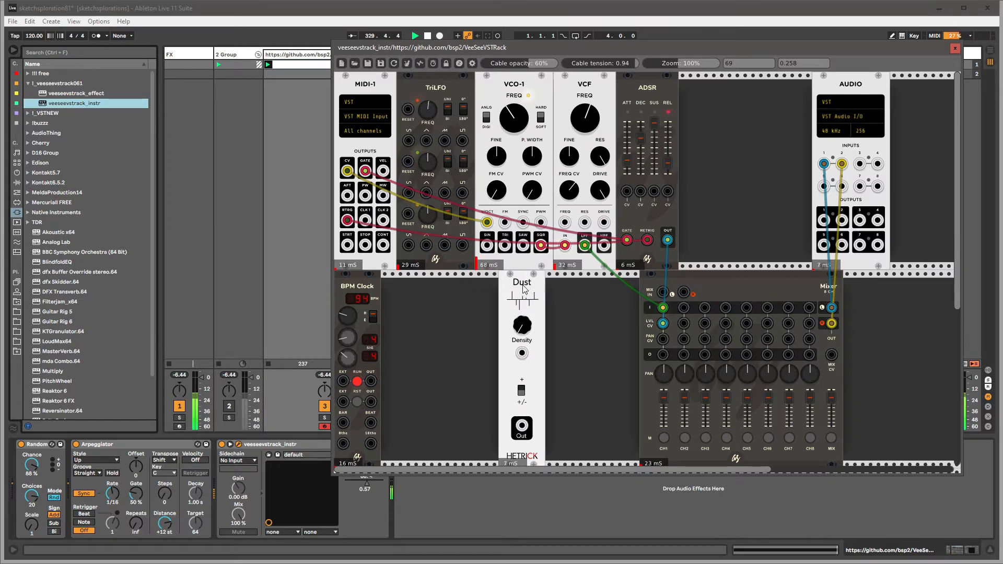
Step: Adjust the Dust module's density and move the module beside the BPM Clock
left_click_drag(522, 325, 526, 341)
left_click_drag(525, 282, 424, 284)
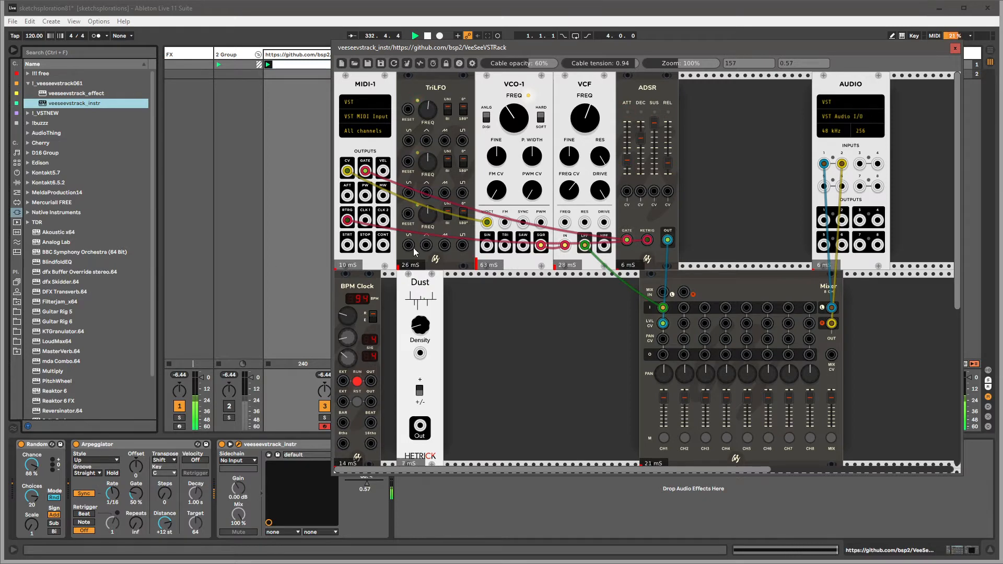
left_click_drag(421, 325, 421, 361)
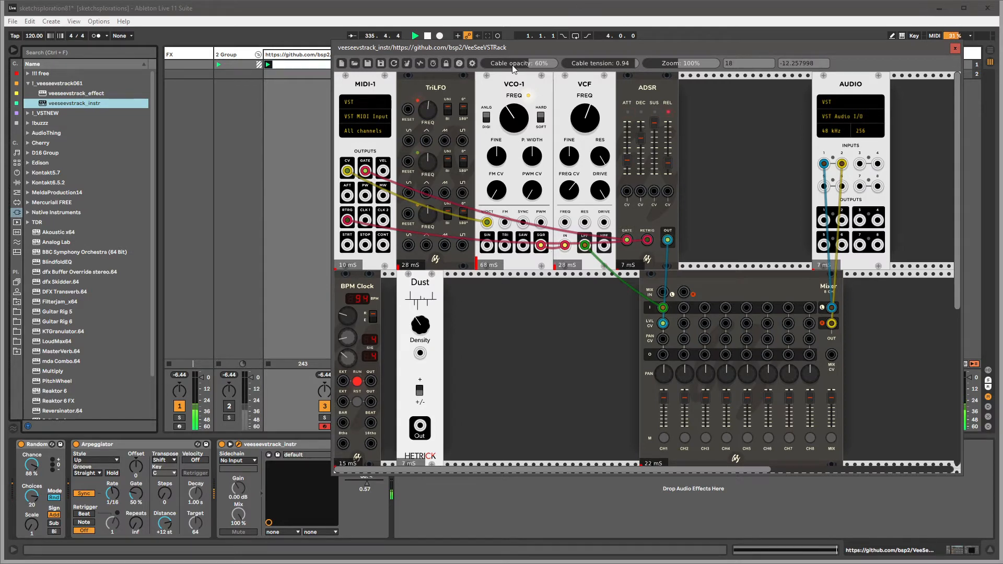
Step: Move the rack window off the track area and load the Voltage Modular instrument onto a new MIDI track
left_click_drag(515, 46, 508, 46)
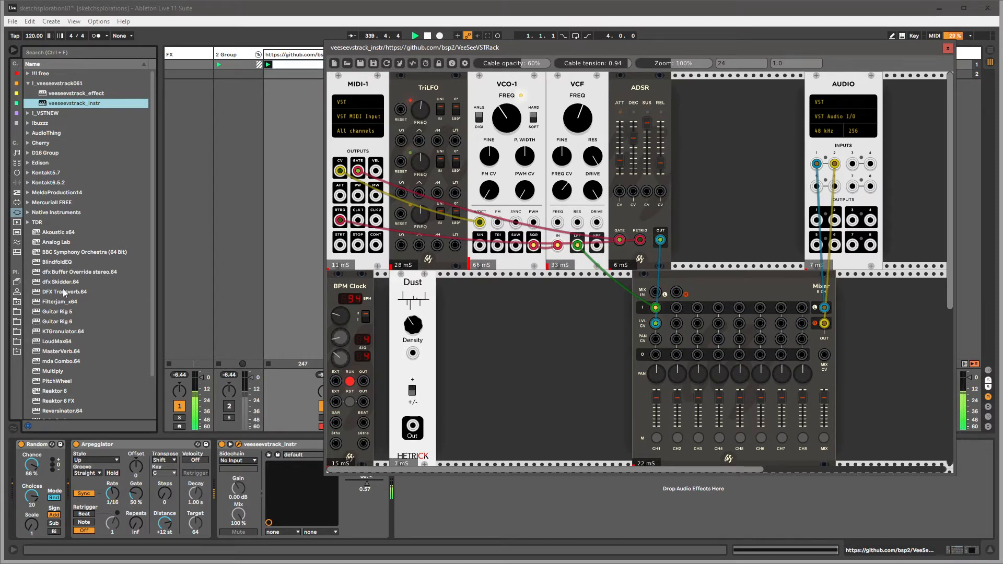
scroll(91, 346, "down", 3)
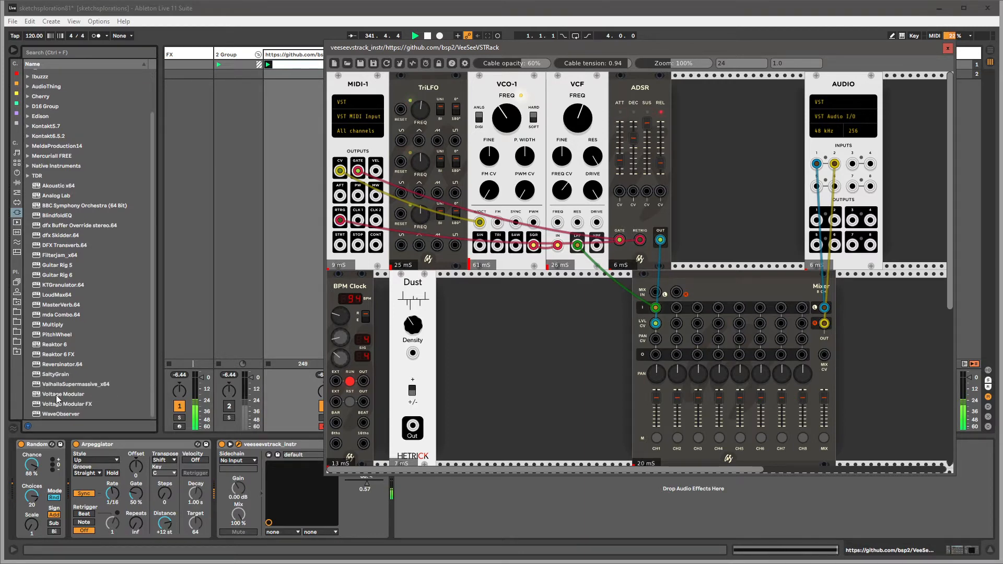
left_click(57, 395)
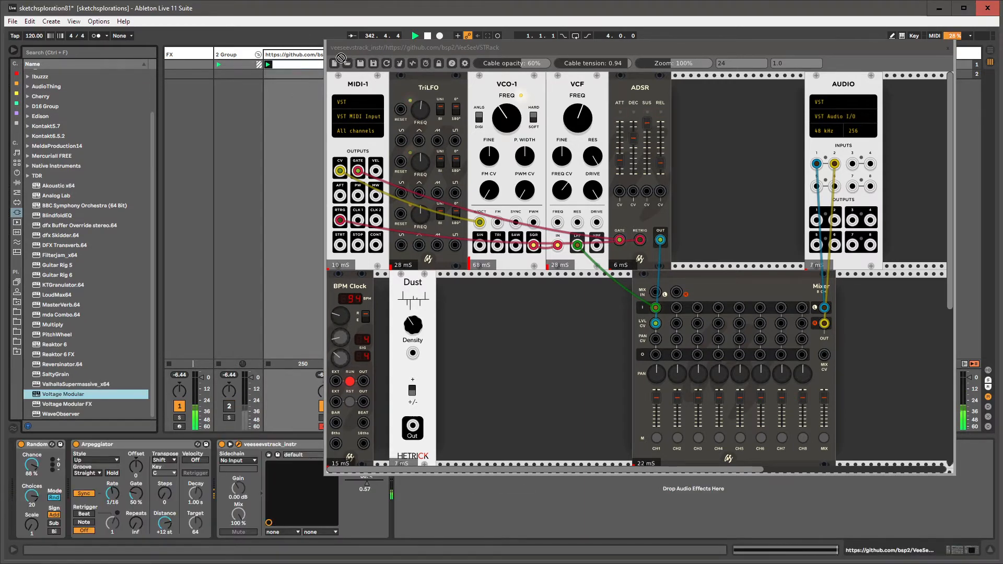
left_click_drag(346, 46, 382, 58)
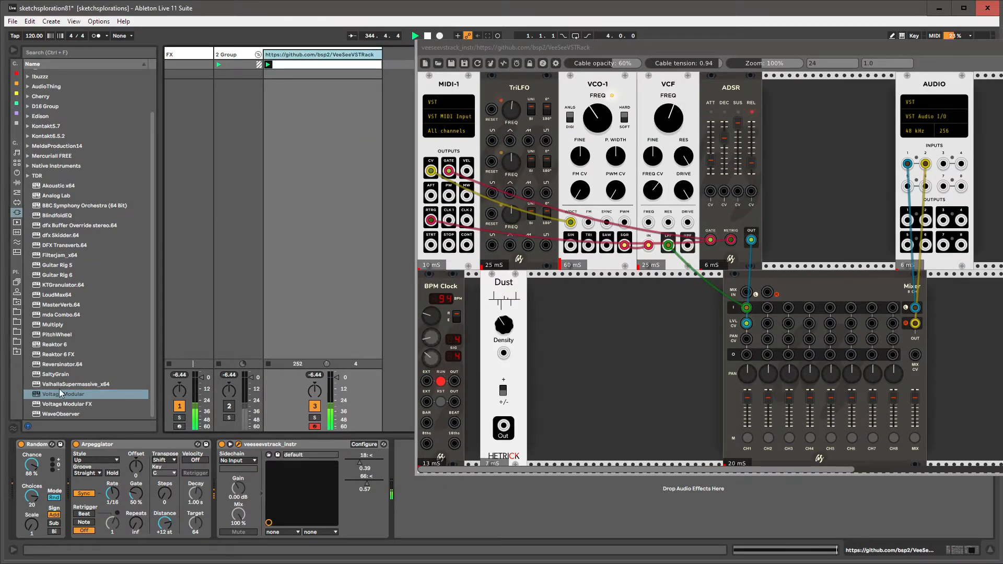
left_click_drag(58, 393, 392, 61)
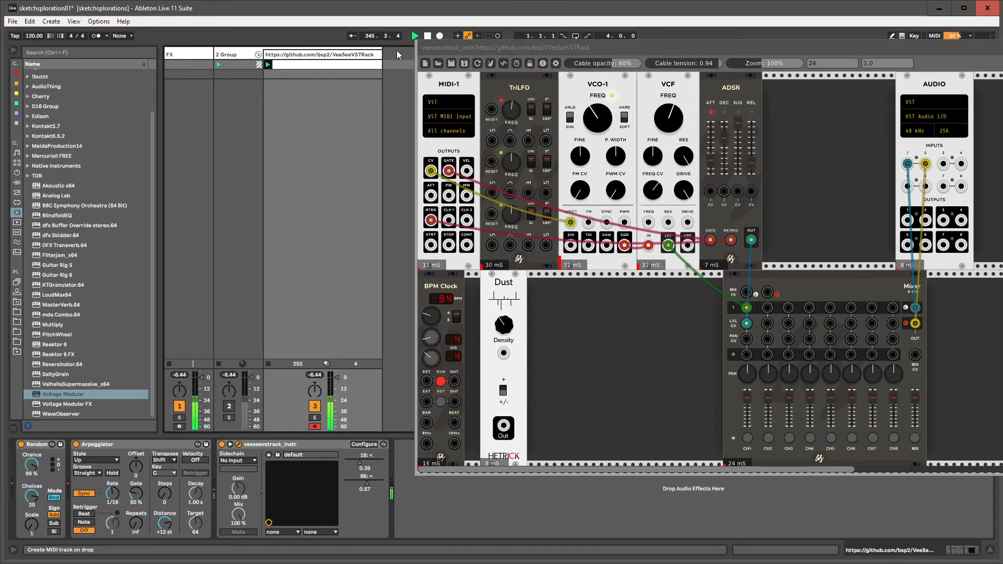
left_click_drag(396, 52, 396, 52)
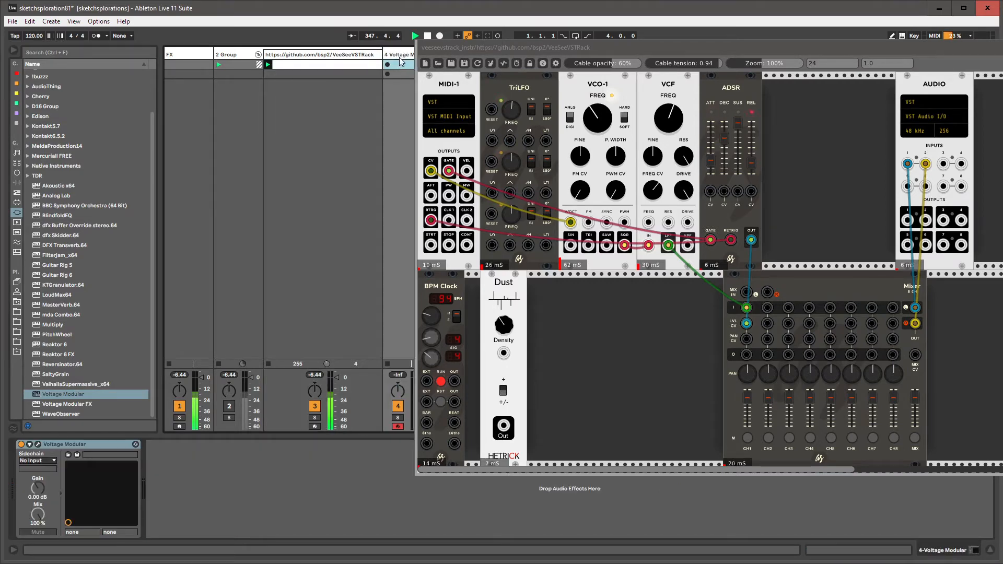
Step: Open the Voltage Modular editor, reposition its window, and load the Old Computer preset from the SoundFX category
left_click(39, 445)
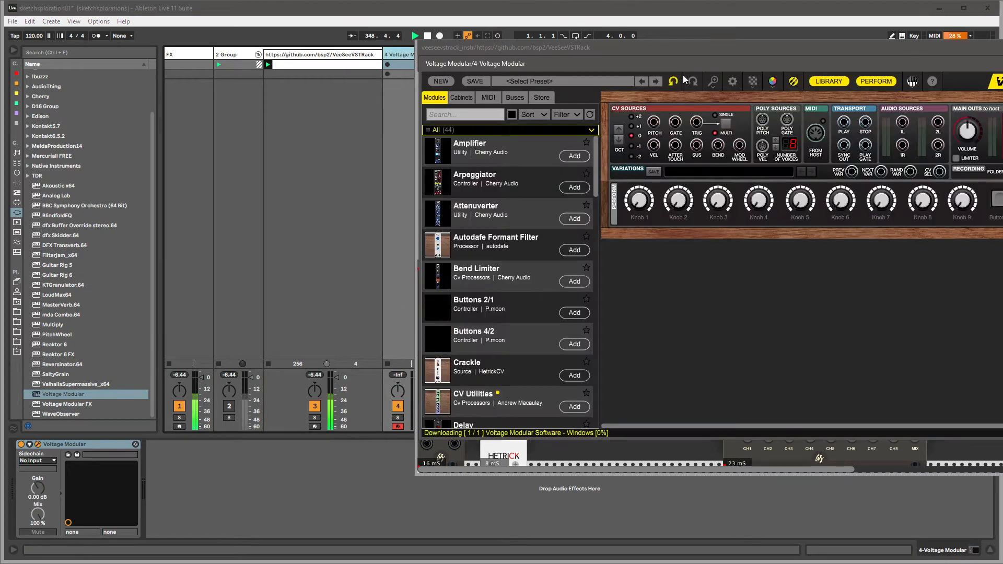
left_click_drag(689, 63, 362, 141)
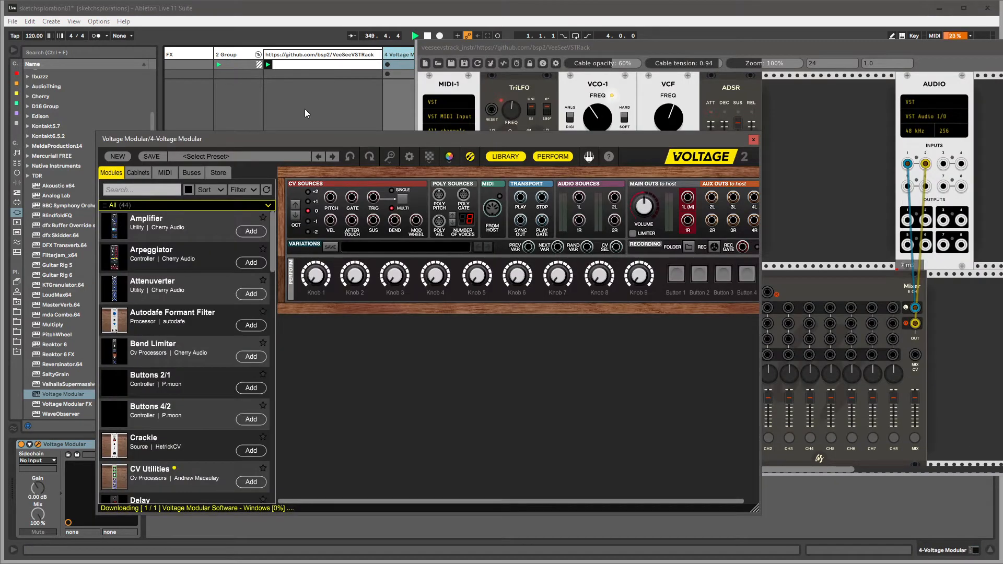
left_click(243, 157)
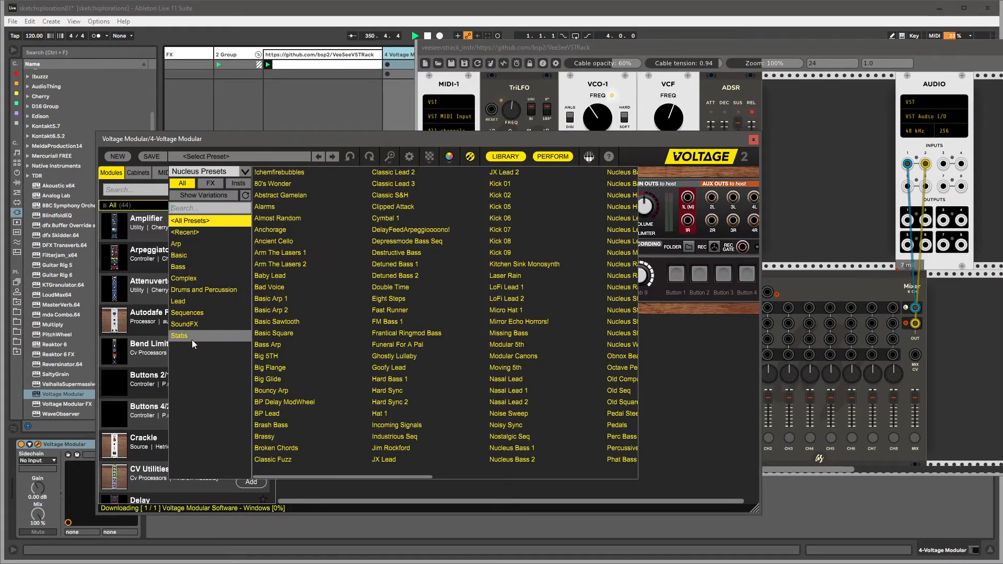
left_click(192, 324)
left_click(270, 263)
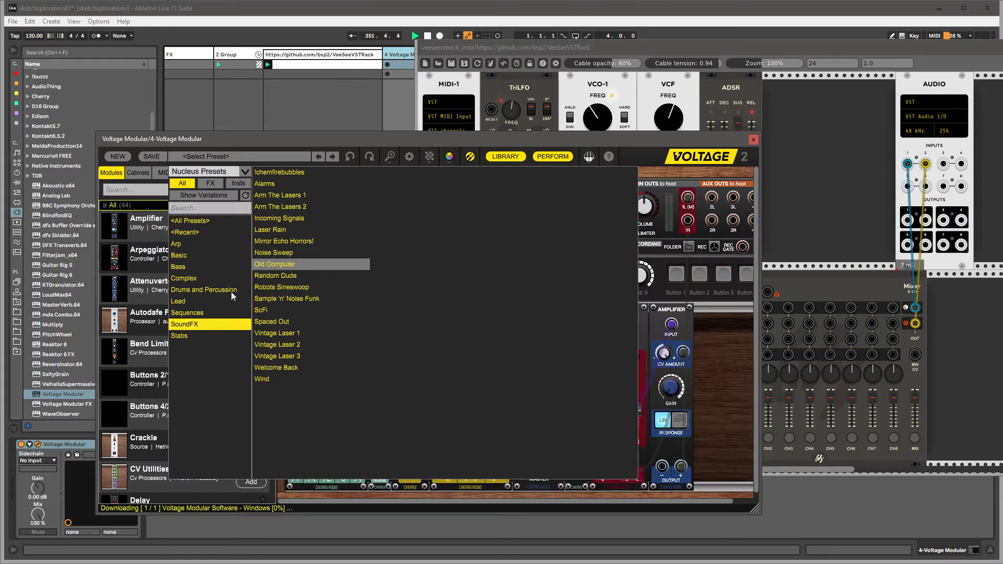
Step: Browse the Complex and Recent presets, filter by FX, and switch to the Voltage Modular Nucleus Presets collection
left_click(215, 162)
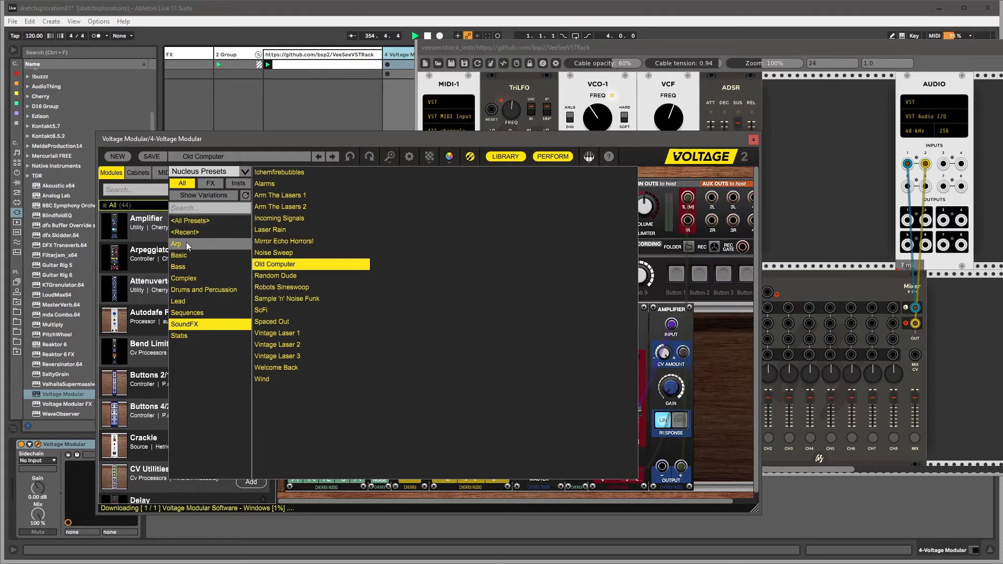
left_click(191, 278)
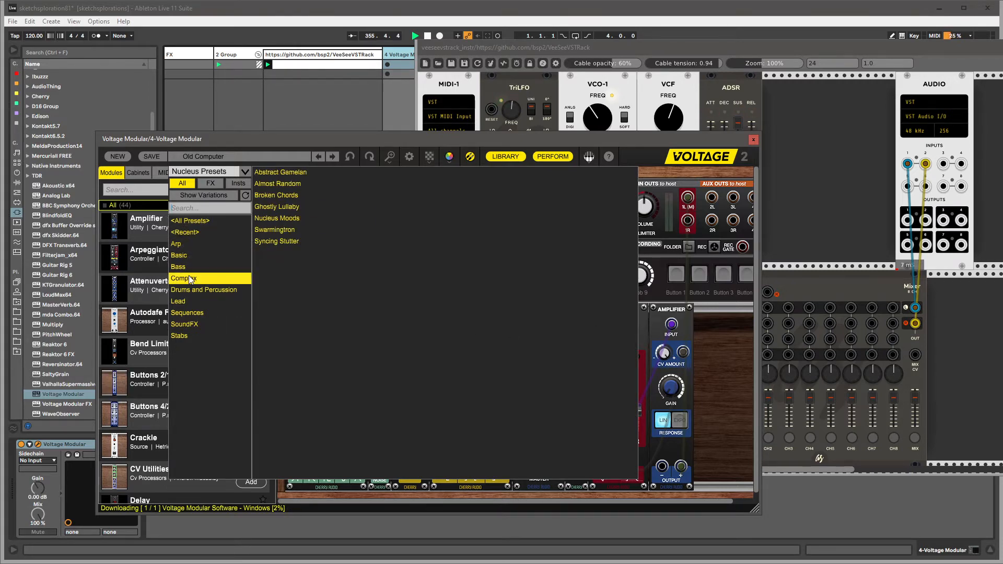
left_click(187, 233)
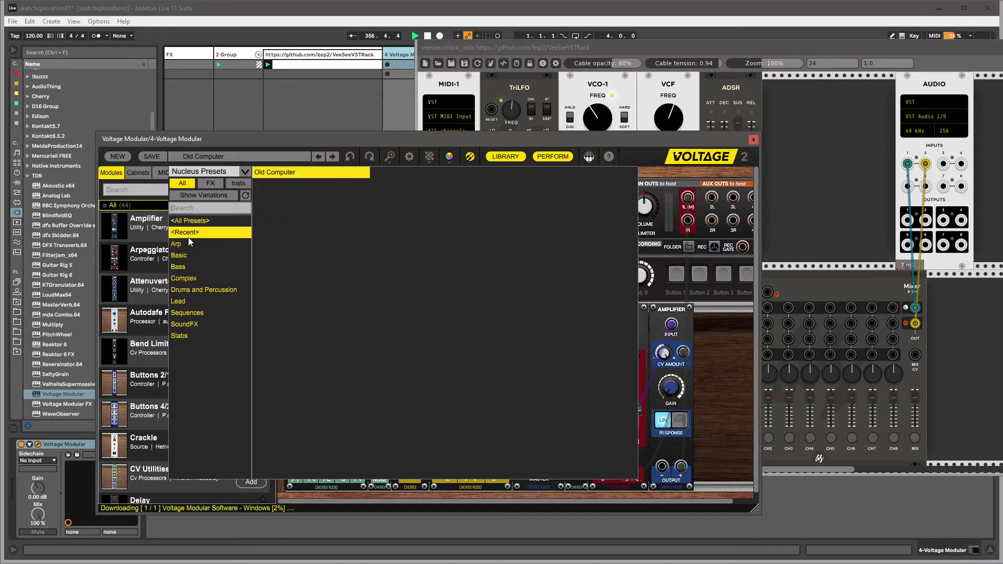
left_click(212, 184)
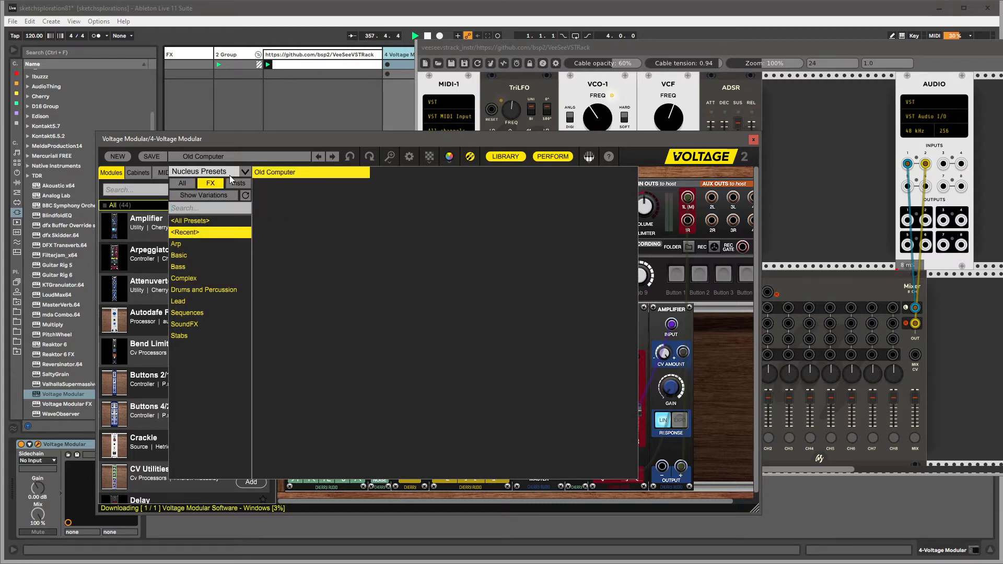
left_click(245, 171)
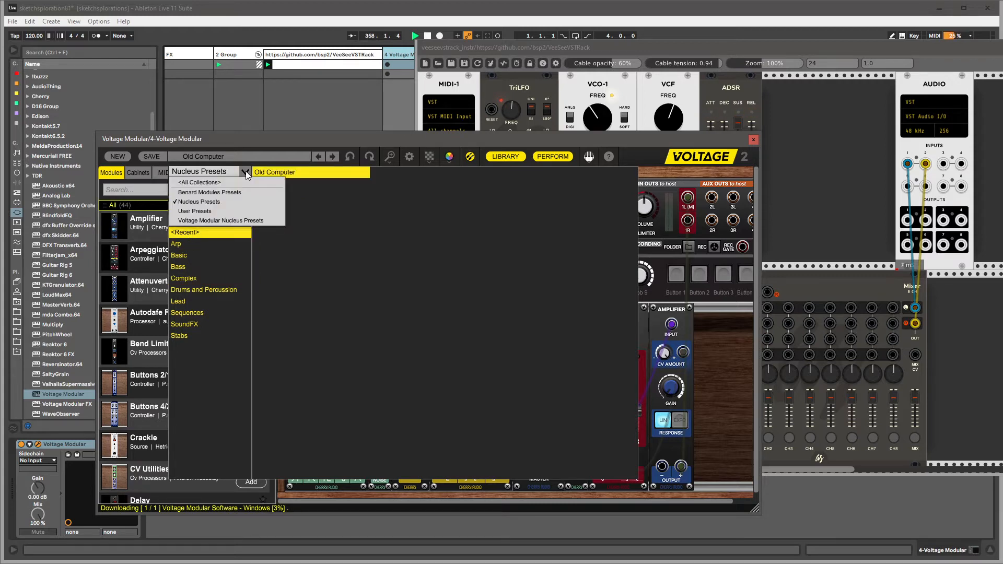
left_click(222, 220)
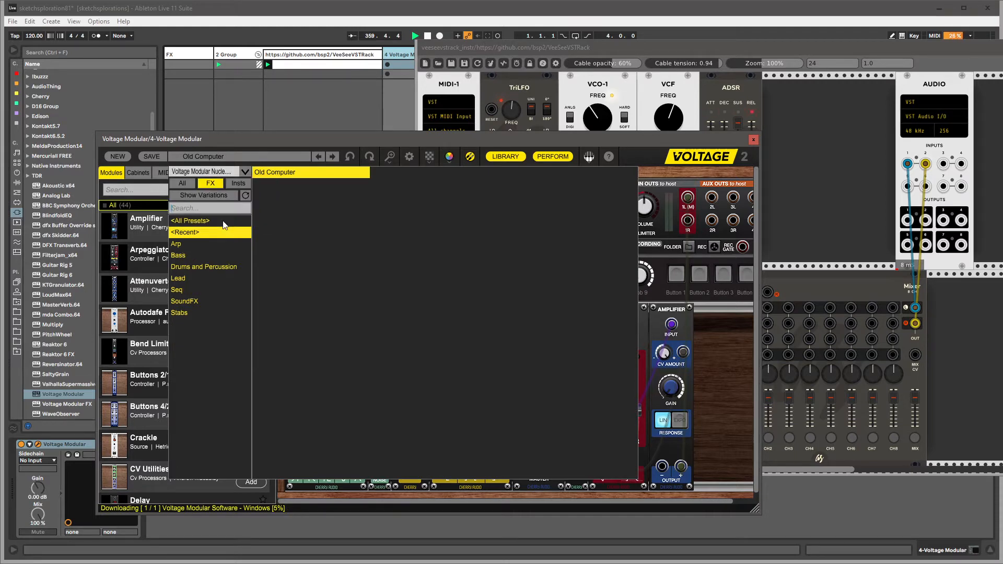
Step: Switch the preset collection to User Presets, list presets of all types, and load !machinima3
left_click(244, 170)
left_click(227, 208)
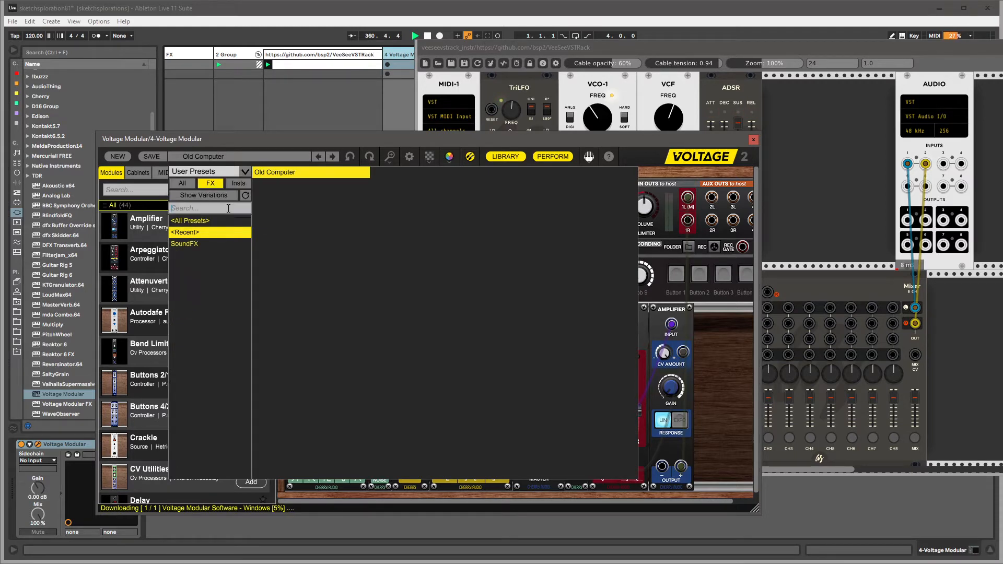
left_click(183, 243)
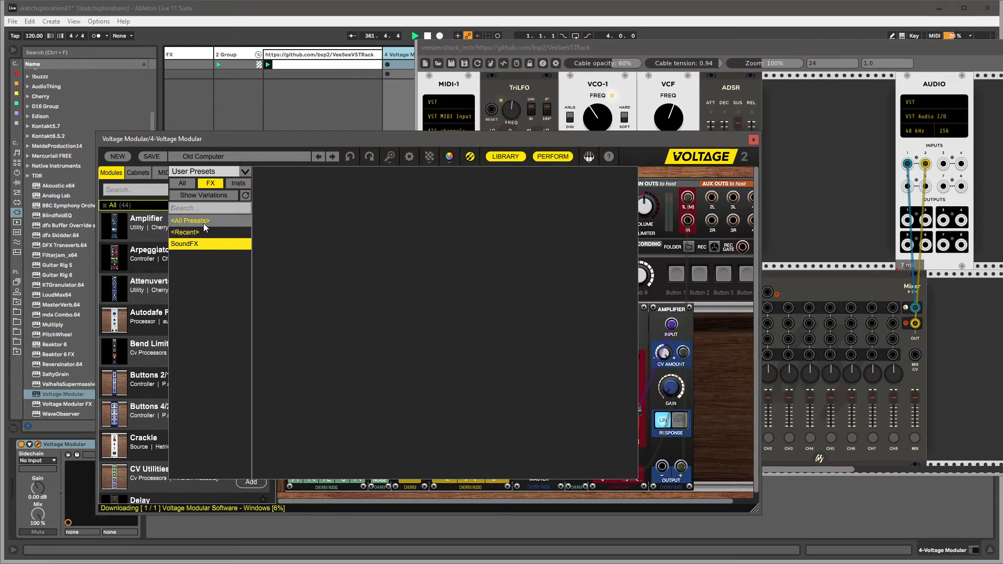
left_click(203, 221)
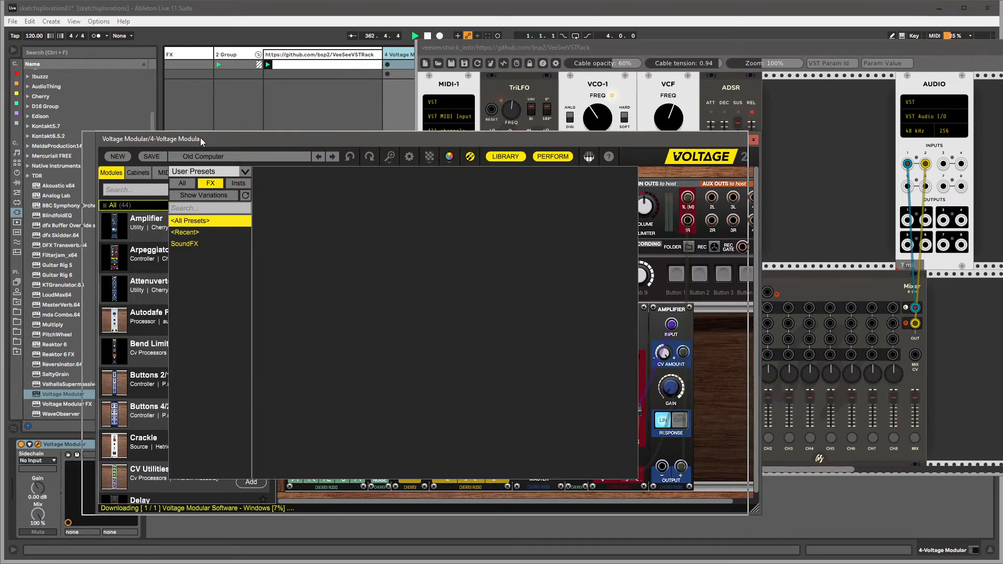
left_click_drag(200, 137, 185, 137)
left_click(180, 198)
left_click(181, 232)
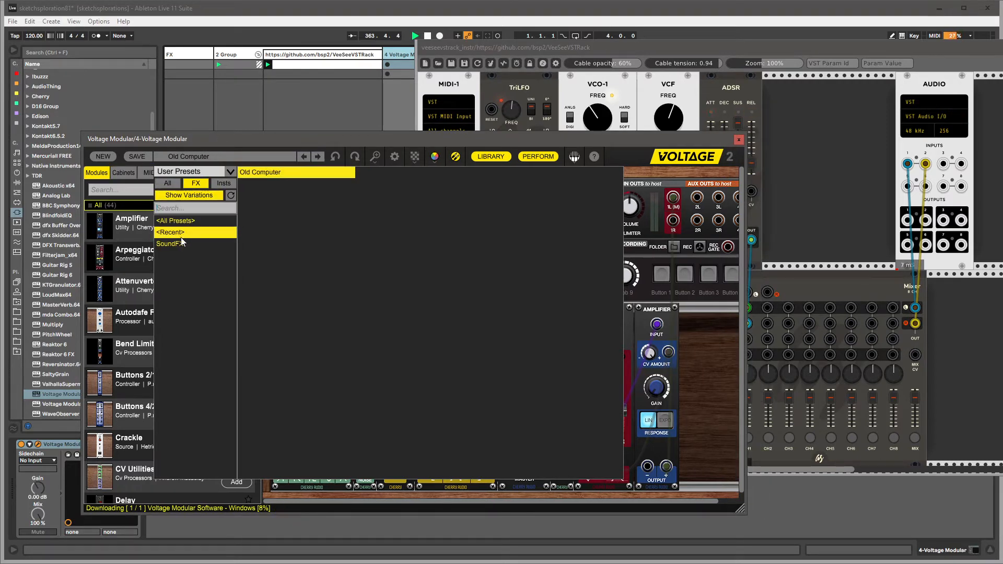
left_click(180, 243)
left_click(183, 221)
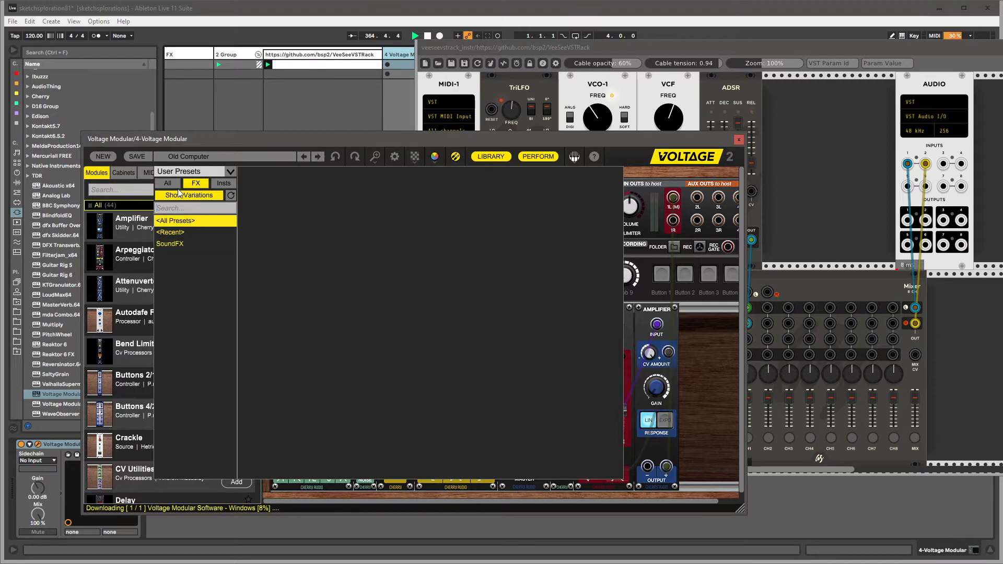
left_click(173, 184)
left_click(196, 196)
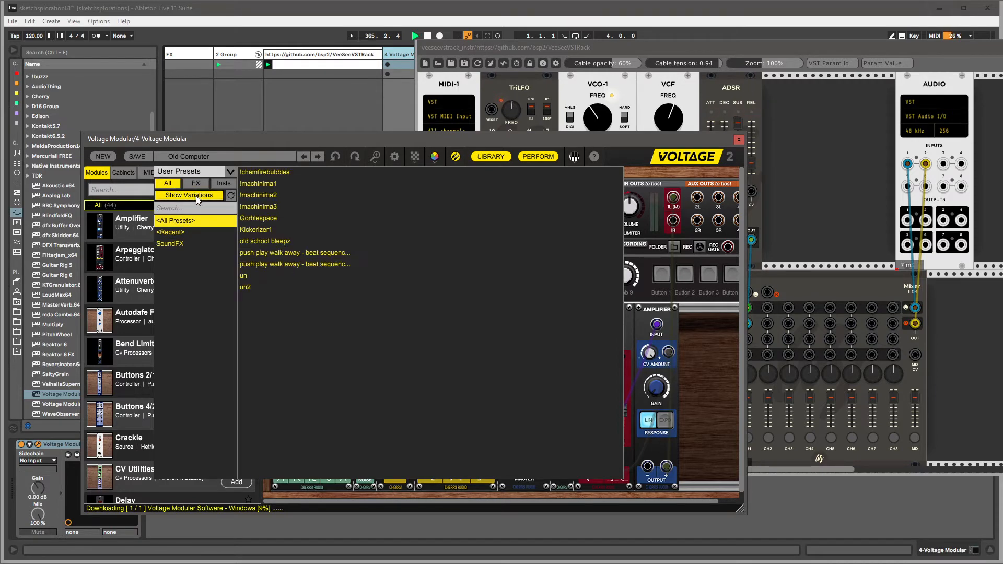
left_click(267, 207)
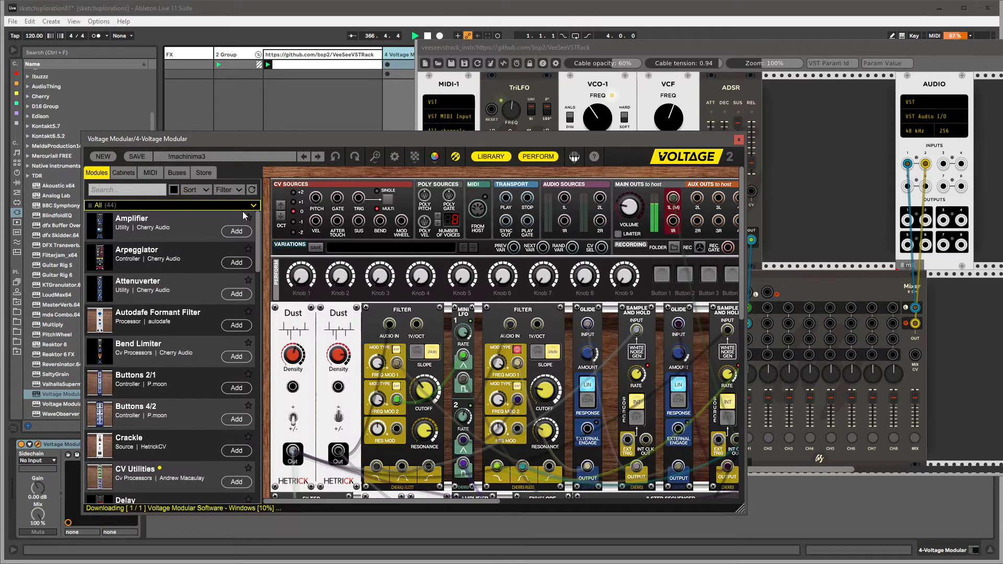
Step: Switch from the Voltage Modular editor back to the VeeSeeVSTRack editor and raise the VCF module's frequency
mouse_move(455, 499)
left_mouse_down()
mouse_move(616, 493)
mouse_move(455, 500)
left_mouse_up()
left_click(739, 140)
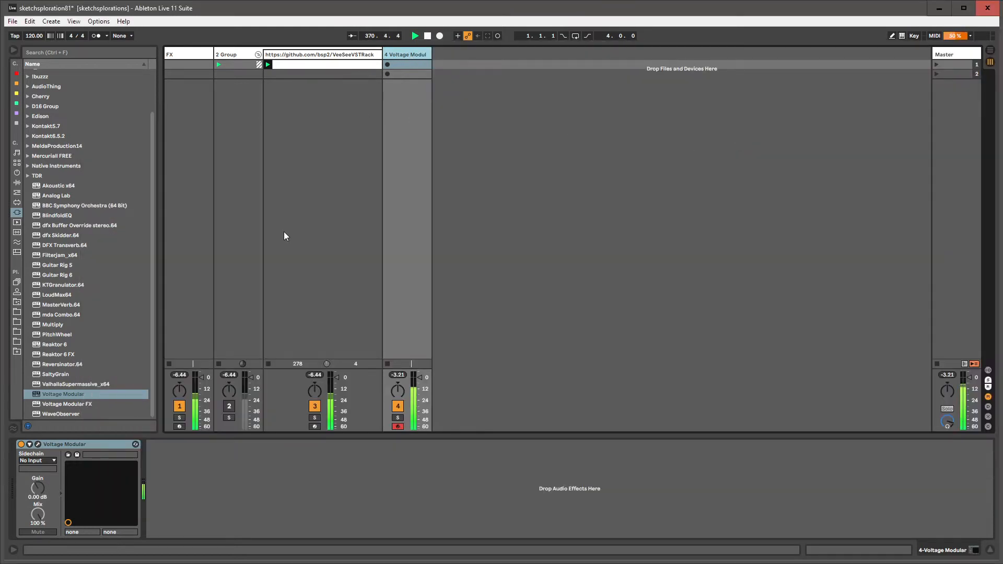
left_click(331, 83)
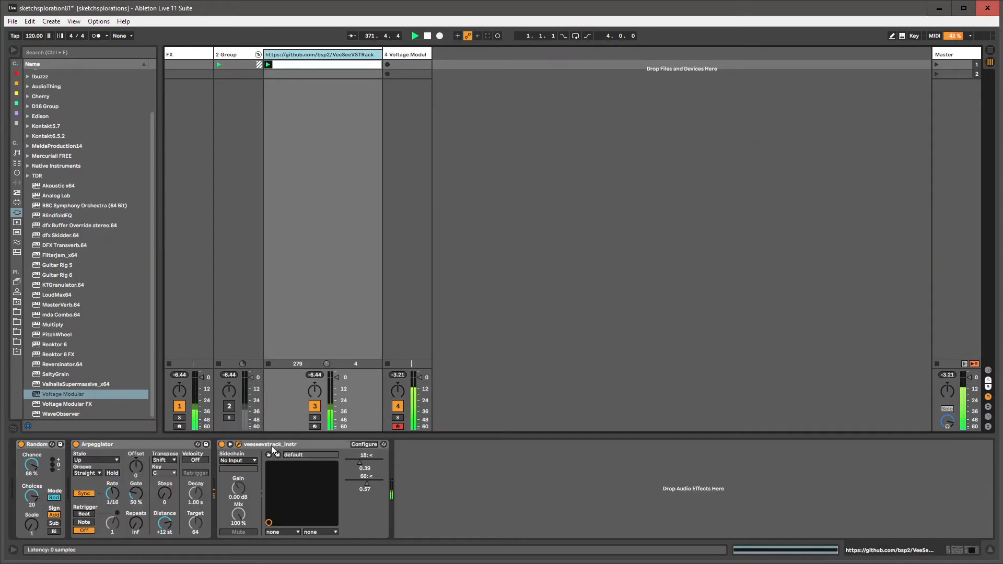
left_click(239, 444)
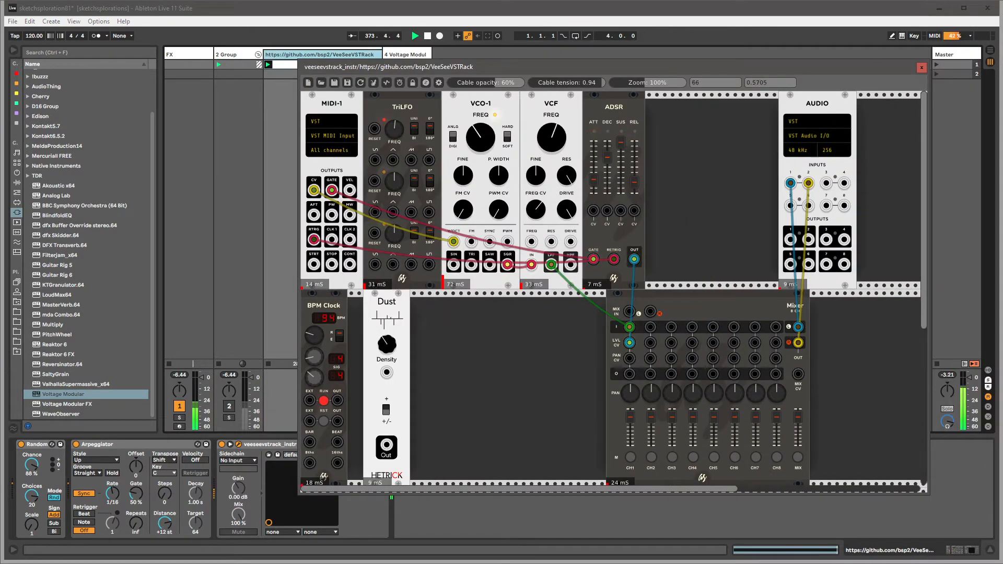
left_click_drag(551, 137, 551, 125)
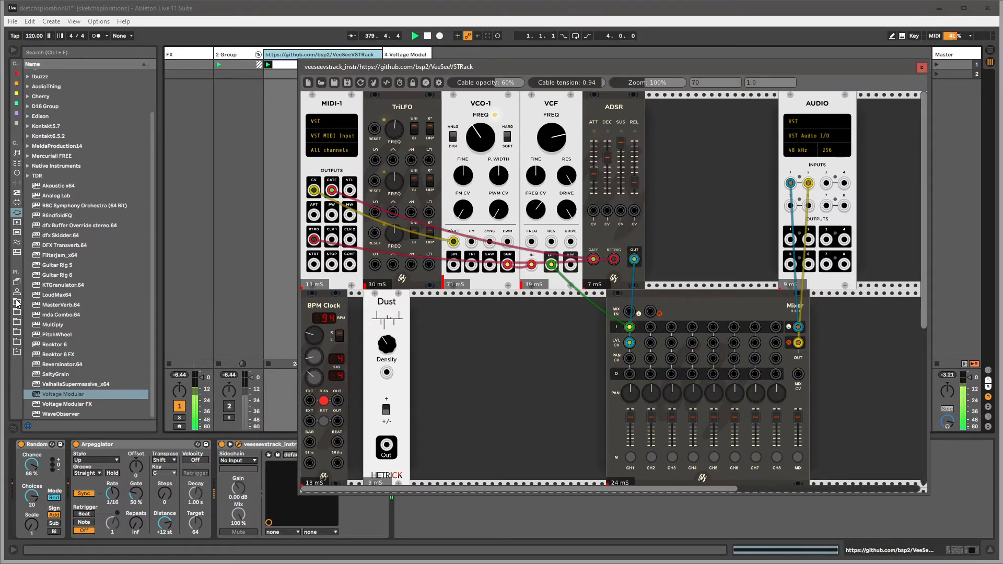
Step: Insert the Scale MIDI effect between the Arpeggiator and the rack instrument, and move the Arpeggiator ahead of Random
left_click(17, 303)
left_click(29, 114)
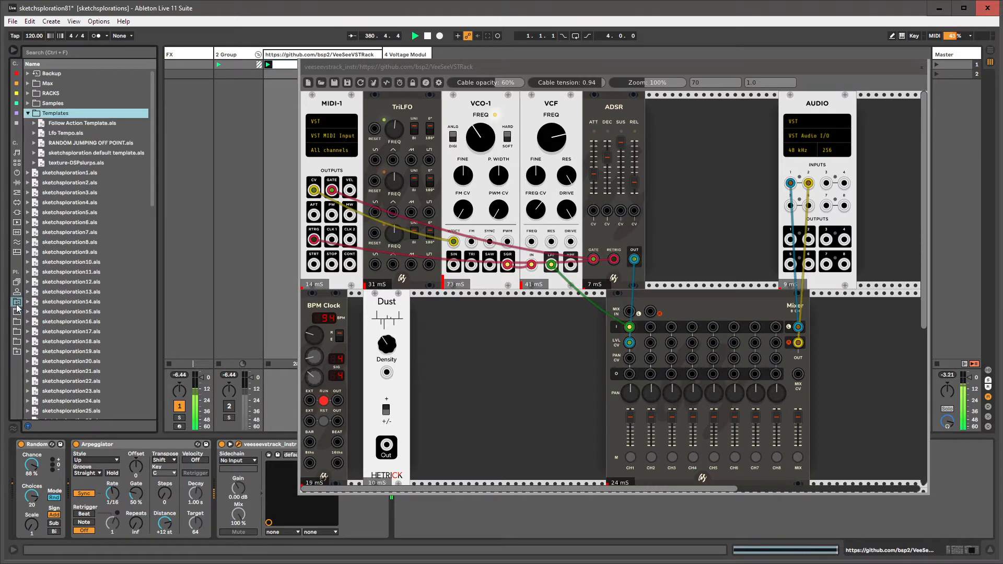
left_click(17, 192)
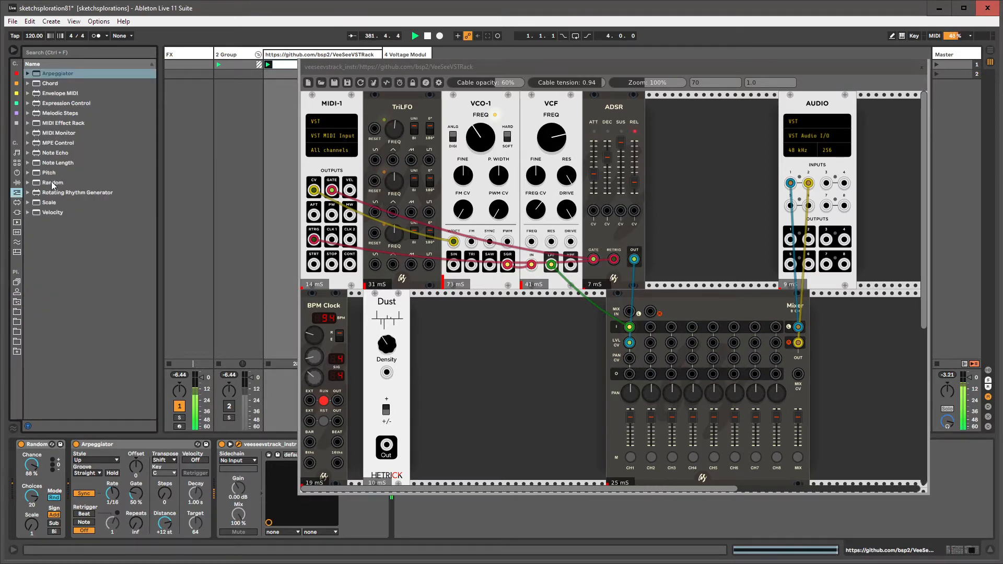
left_click(50, 203)
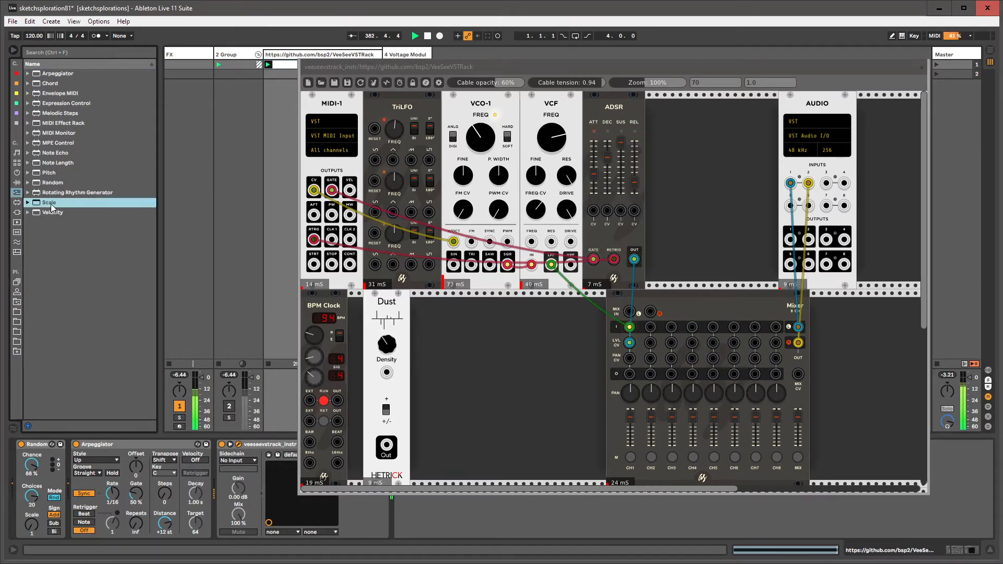
left_click_drag(51, 205, 215, 456)
left_click_drag(421, 74, 493, 76)
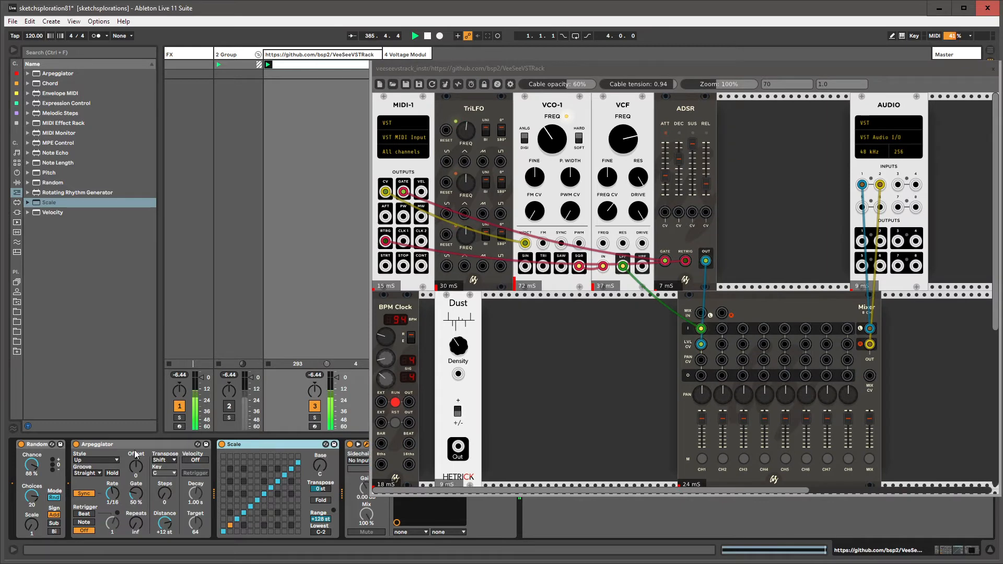
left_click_drag(157, 445, 18, 452)
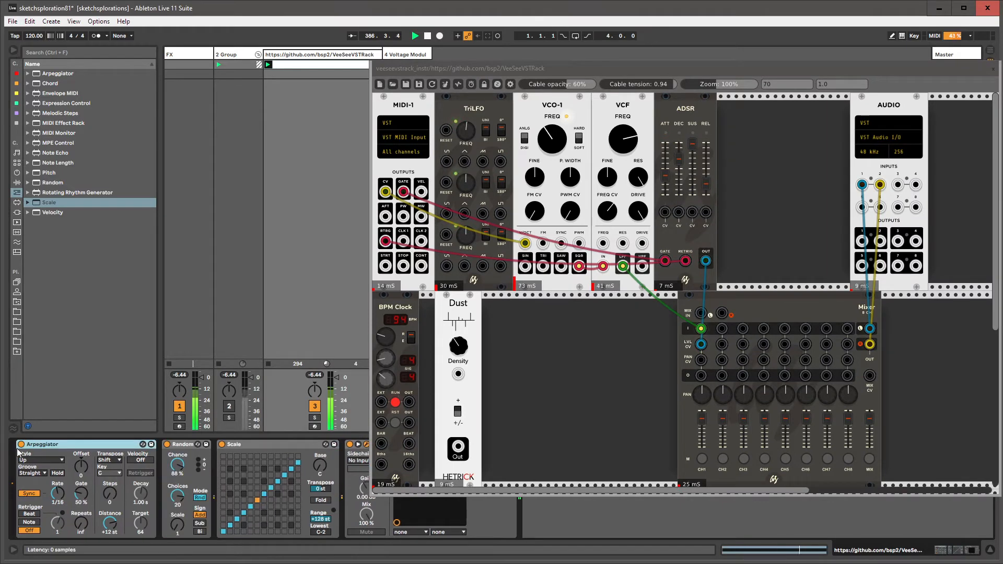
Step: Swap the Scale effect's preset to Major
left_click(178, 446)
left_click(251, 444)
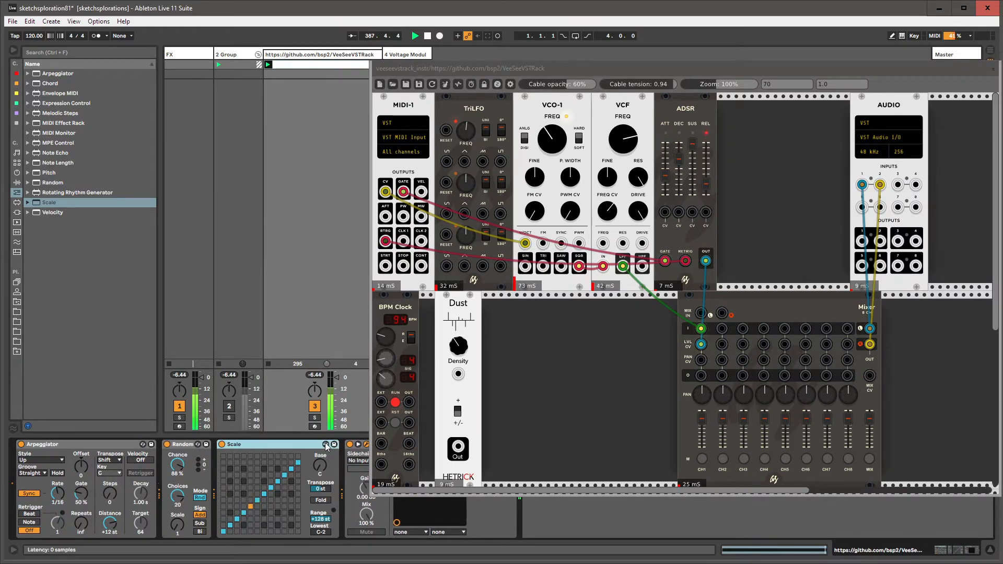
left_click(326, 444)
scroll(67, 290, "down", 2)
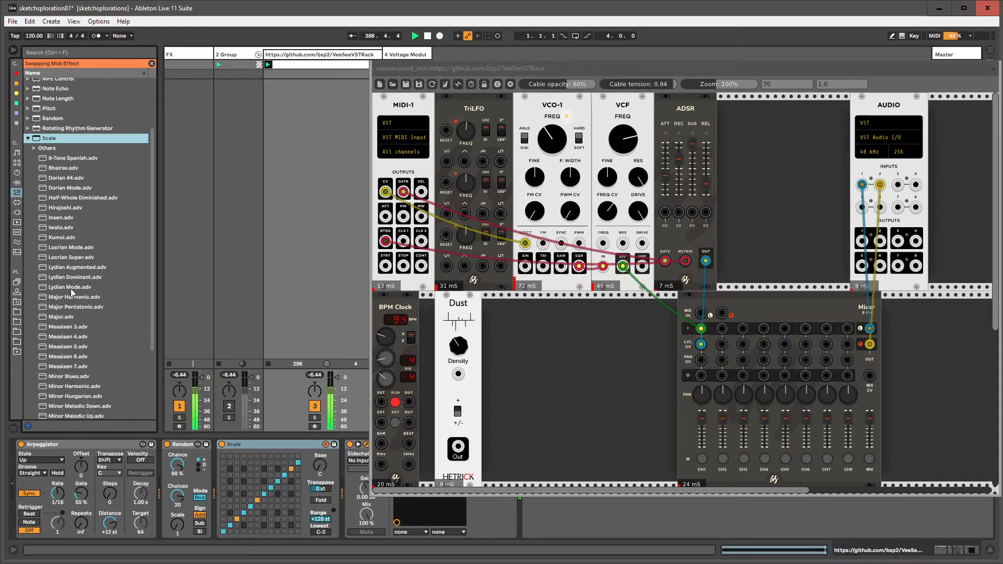
double_click(62, 318)
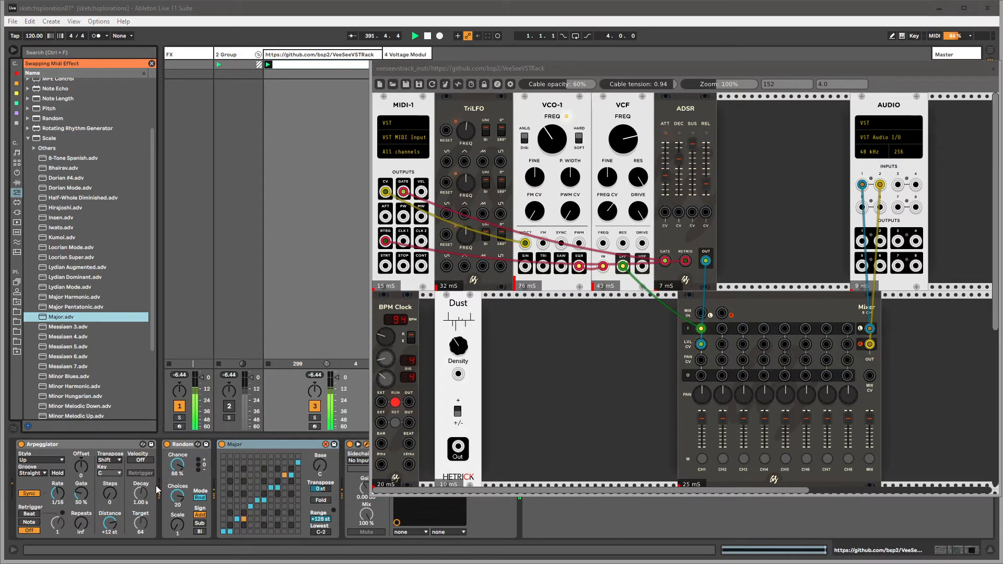
Step: Search the browser for "gm prob" and insert GMaudio Note Probability 1.0 between the Arpeggiator and Random
left_click(184, 445)
left_click(197, 444)
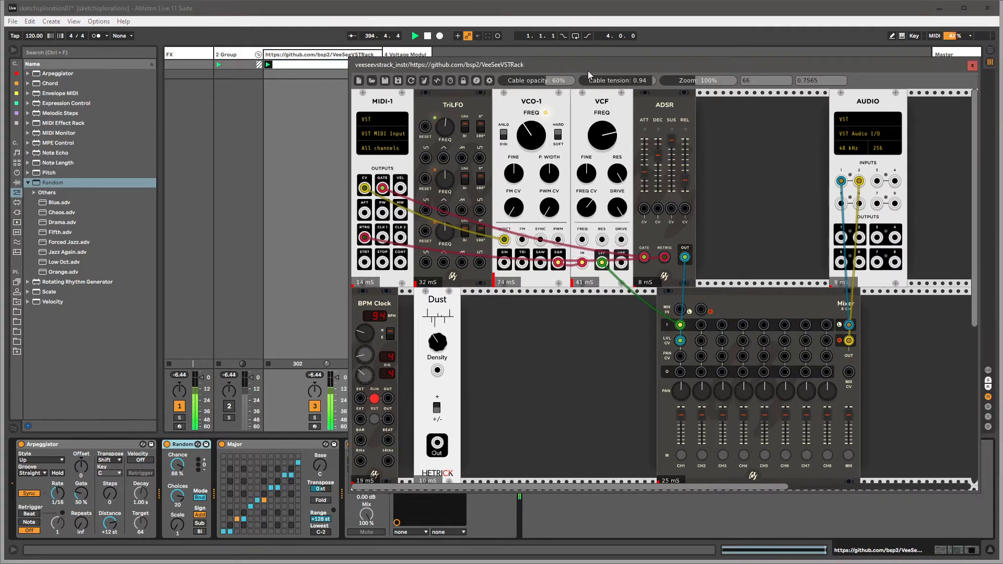
left_click(280, 446)
key("ctrl+f")
type("pr")
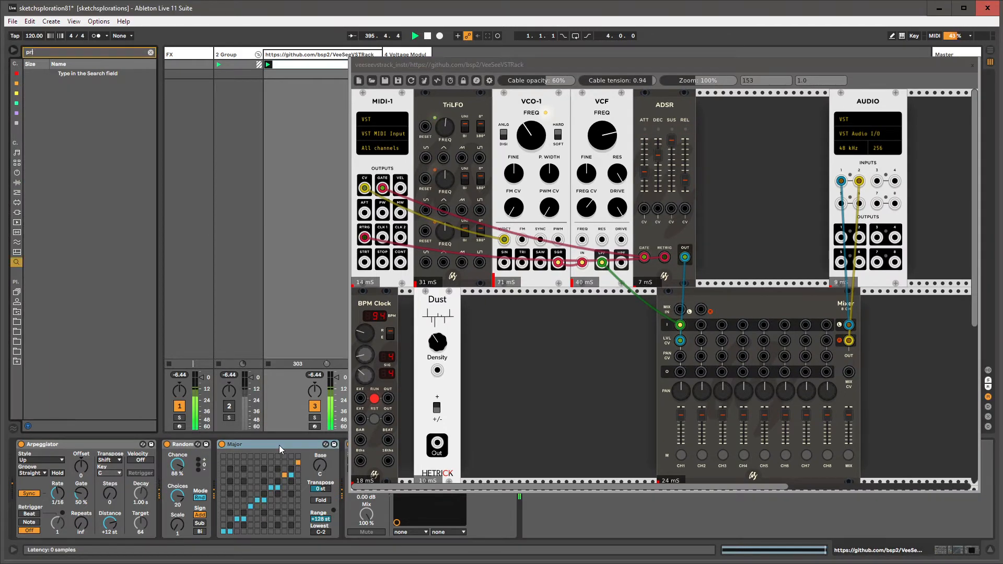
type("obability")
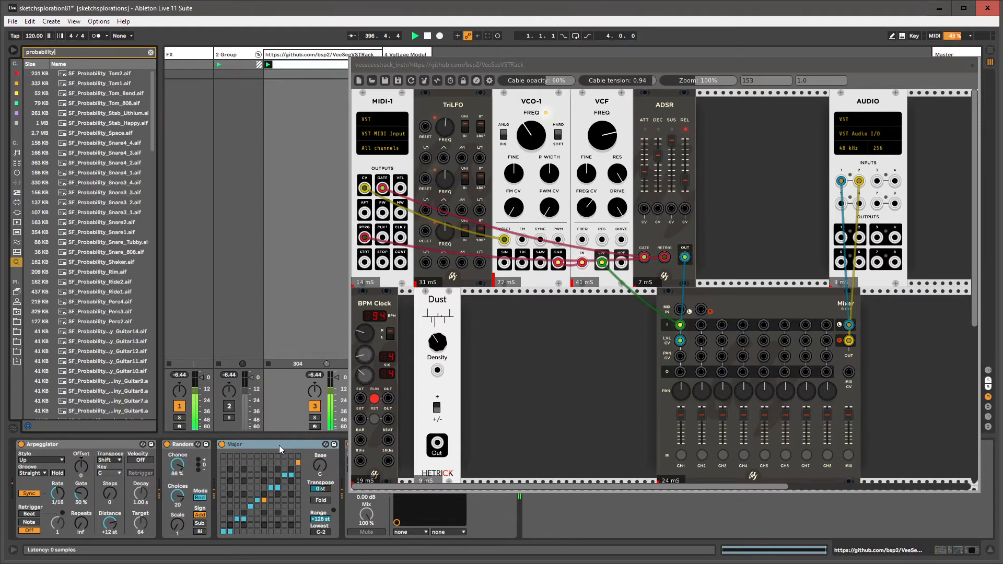
key("ctrl+a")
type("gm prob")
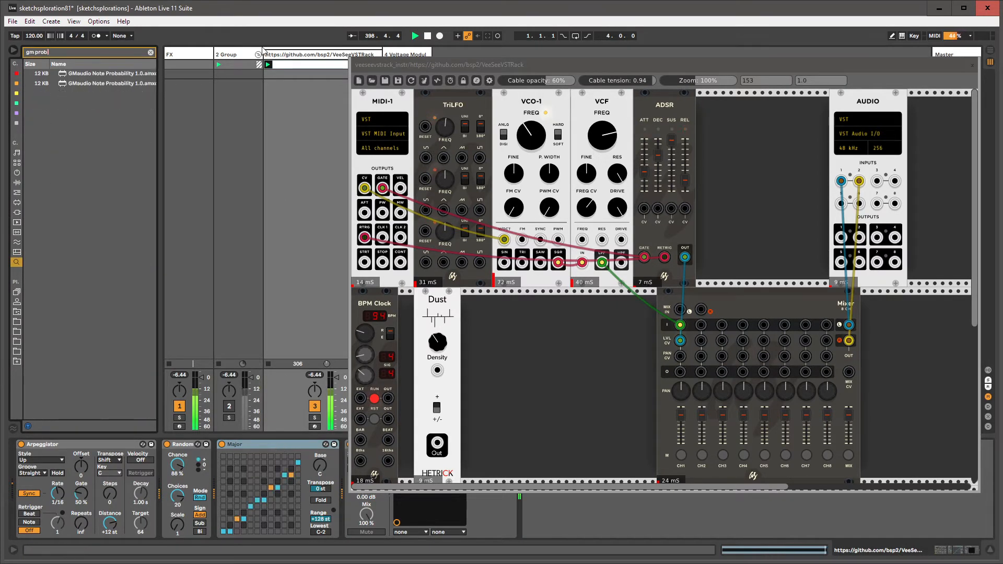
left_click_drag(90, 73, 197, 510)
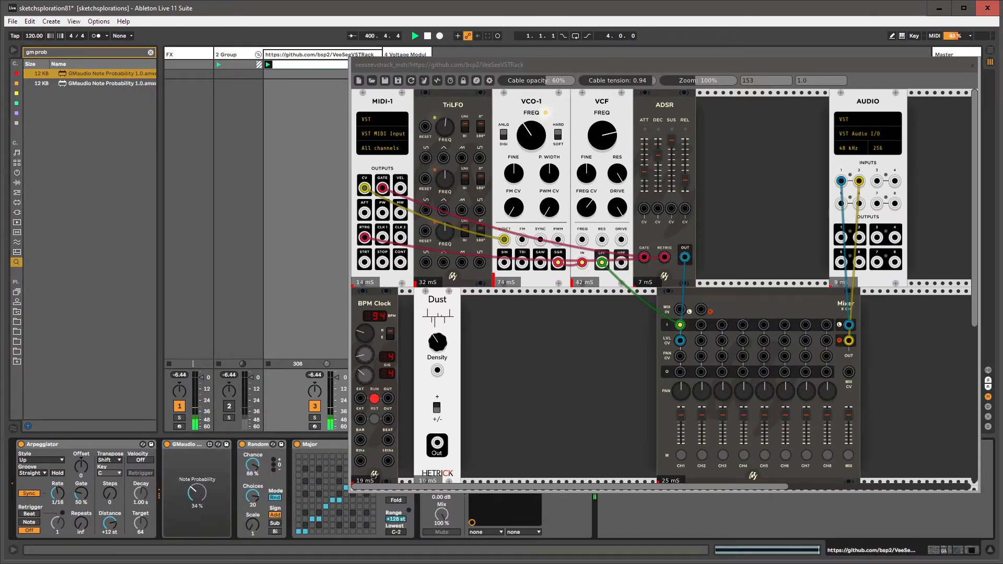
Step: Move the Mixer module closer to the BPM Clock and delete the Dust module from the rack
left_click(656, 267)
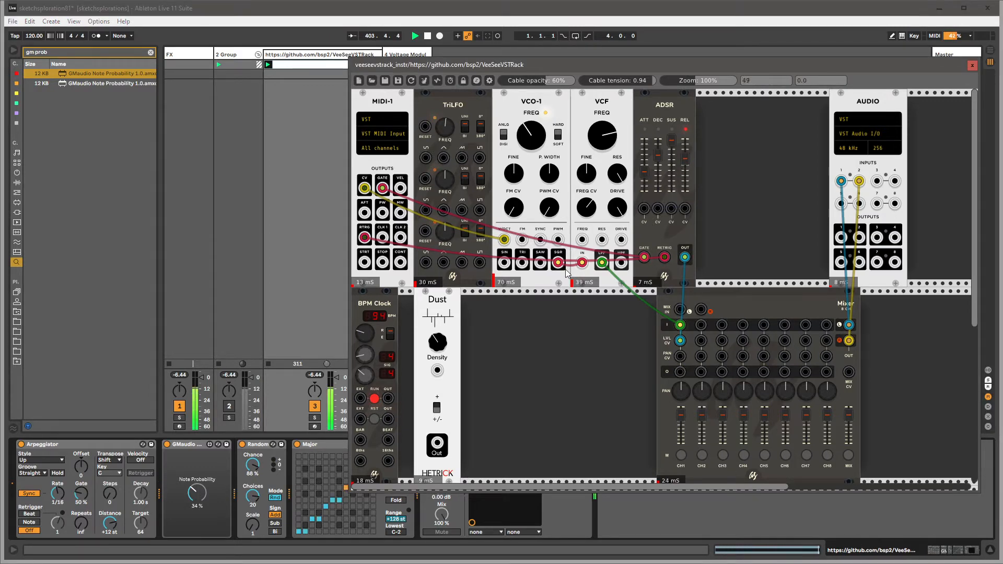
left_click_drag(593, 65, 559, 64)
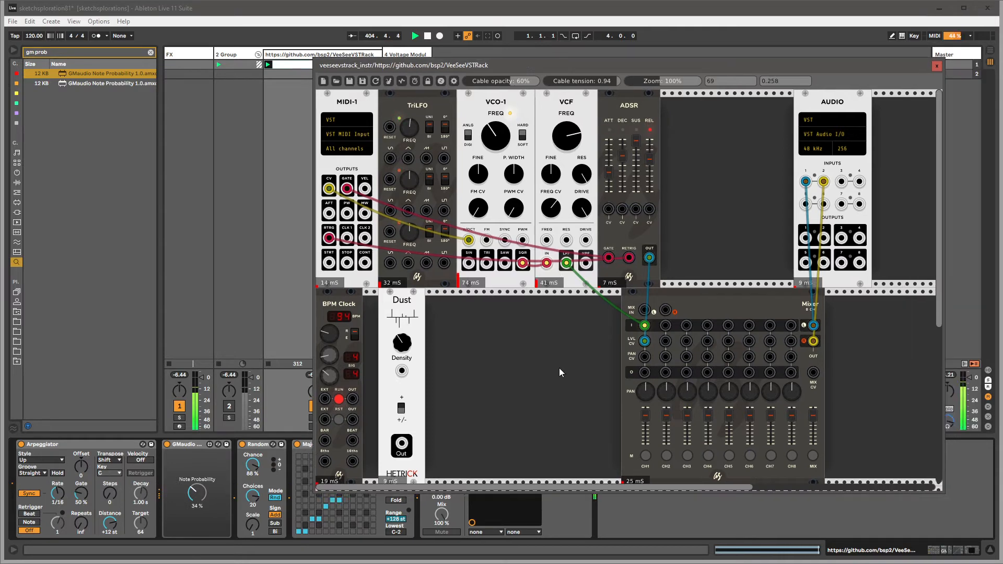
left_click_drag(680, 291, 613, 296)
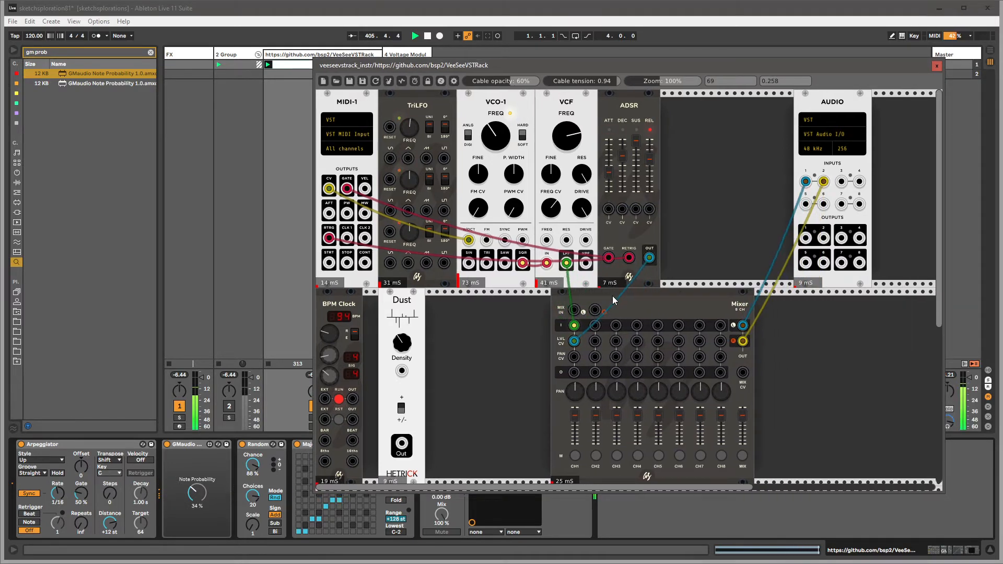
key("Delete")
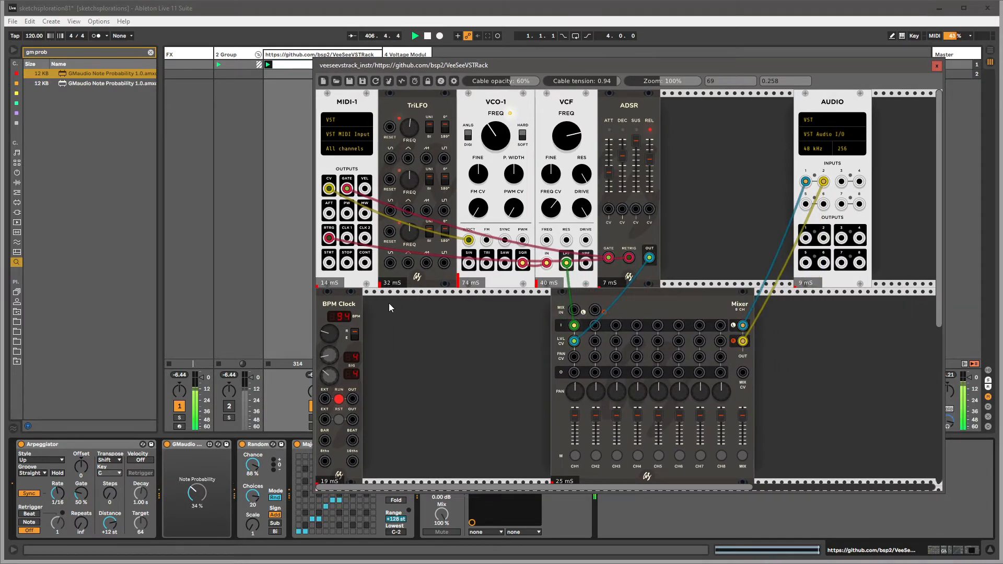
Step: Search the module browser for "gran", add the Smoke texture synth, and place it in the upper row between ADSR and Audio
right_click(419, 323)
type("gran")
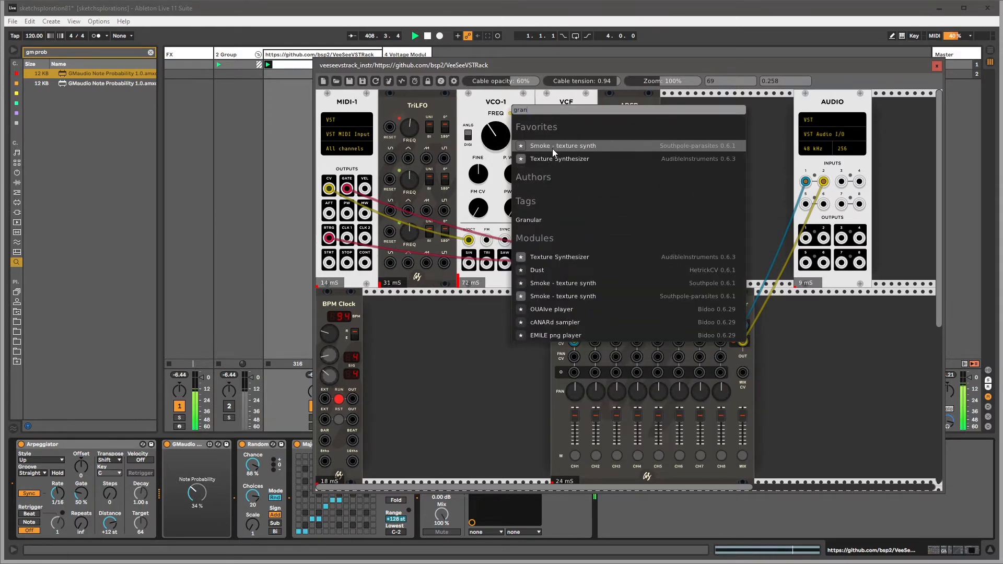
left_click(553, 147)
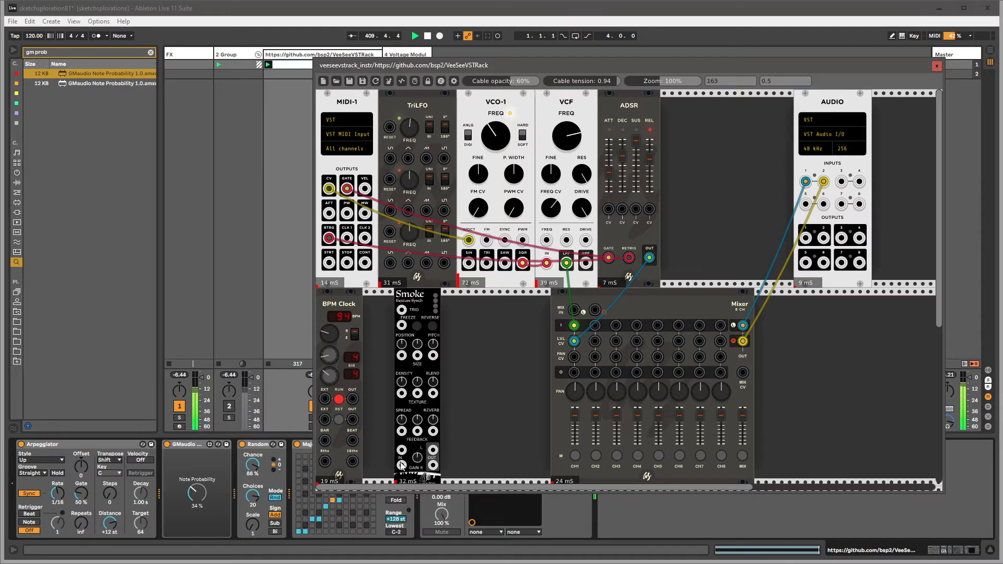
left_click_drag(424, 312, 726, 121)
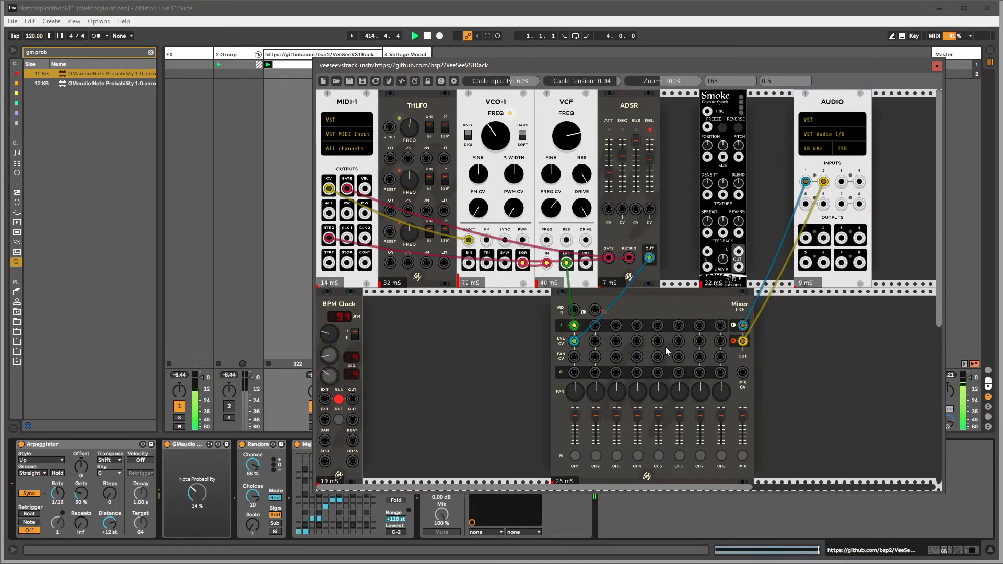
Step: Patch the Mixer's two outputs into Smoke's inputs and route Smoke's two outputs to Mixer channels 3 and 4
left_click_drag(743, 326, 707, 252)
left_click_drag(743, 341, 707, 267)
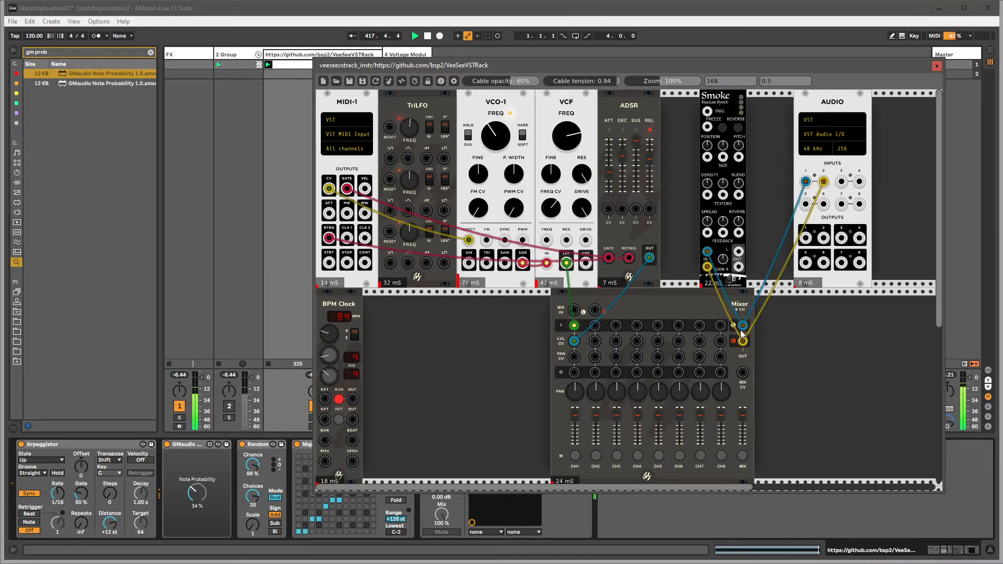
left_click_drag(739, 252, 616, 326)
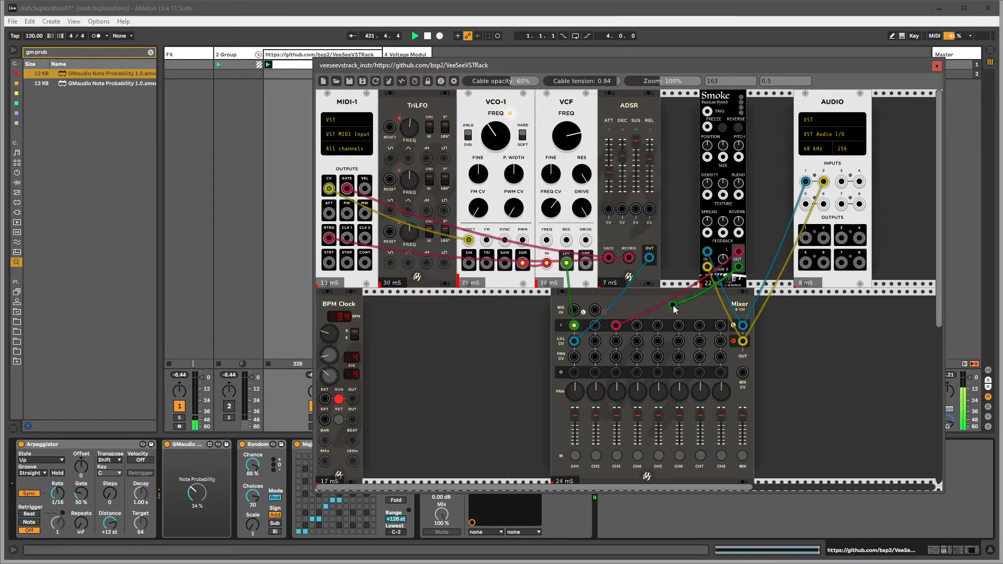
mouse_move(617, 325)
left_mouse_down()
mouse_move(578, 314)
mouse_move(615, 327)
left_mouse_up()
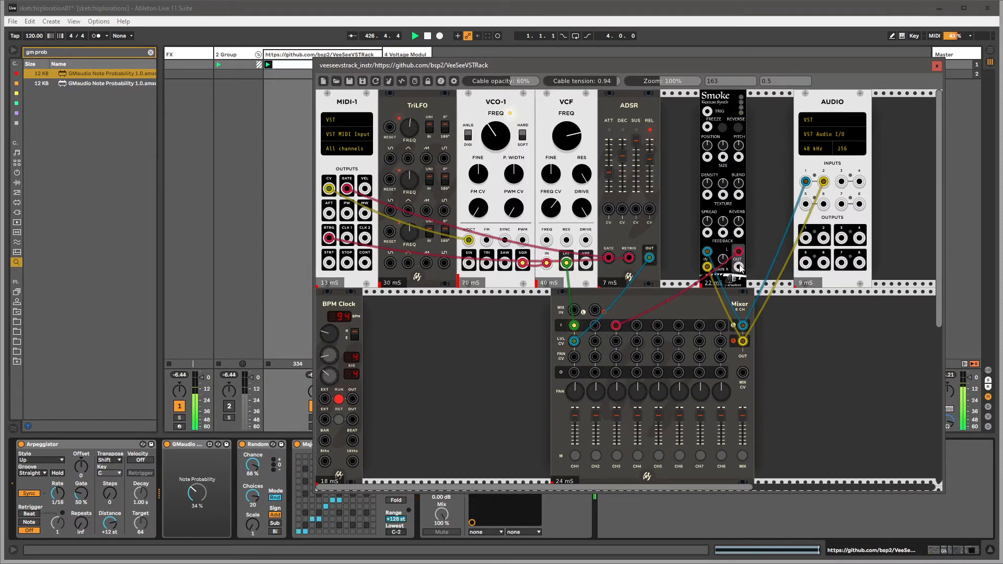
left_click_drag(739, 268, 636, 325)
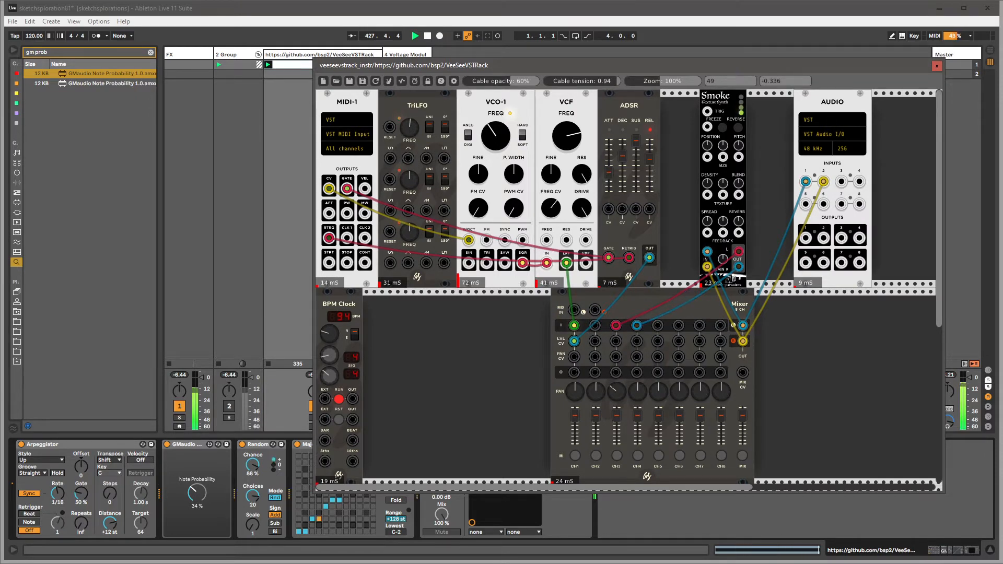
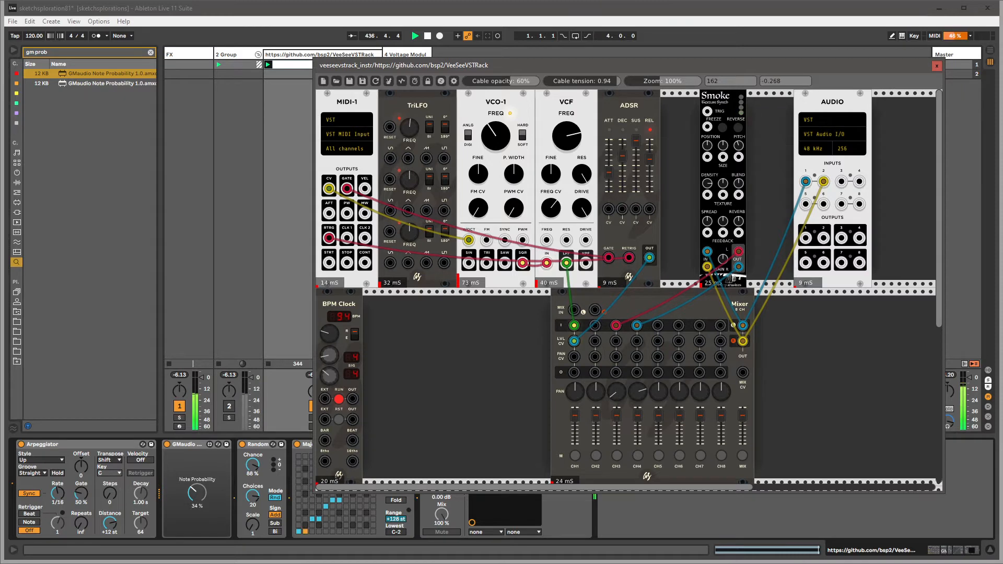
Step: Raise the VCO-1 frequency and save the Live set
mouse_move(505, 115)
left_mouse_down()
mouse_move(505, 151)
mouse_move(504, 133)
left_mouse_up()
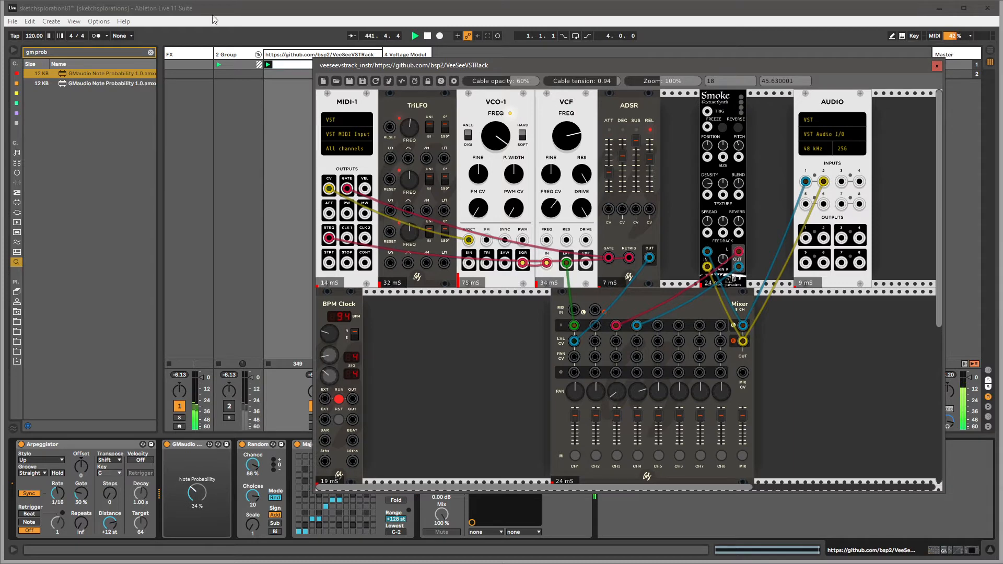
left_click(12, 22)
left_click(27, 108)
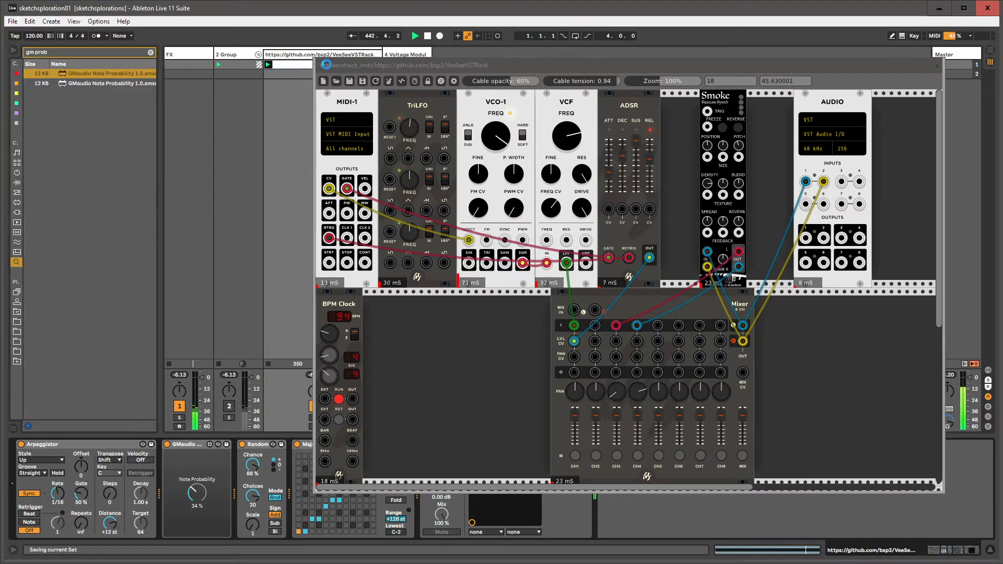
mouse_move(499, 157)
left_mouse_down()
mouse_move(500, 170)
mouse_move(499, 160)
left_mouse_up()
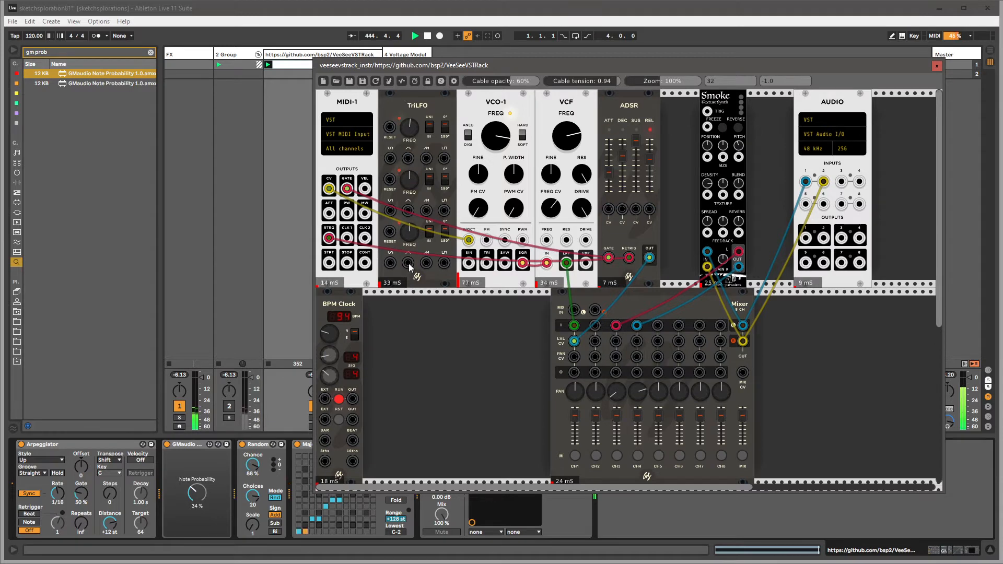
Step: Modulate Smoke's Blend from TriLFO's sped-up third LFO, and patch its second LFO's triangle output into VCO-1's FM input
left_click_drag(444, 264, 739, 78)
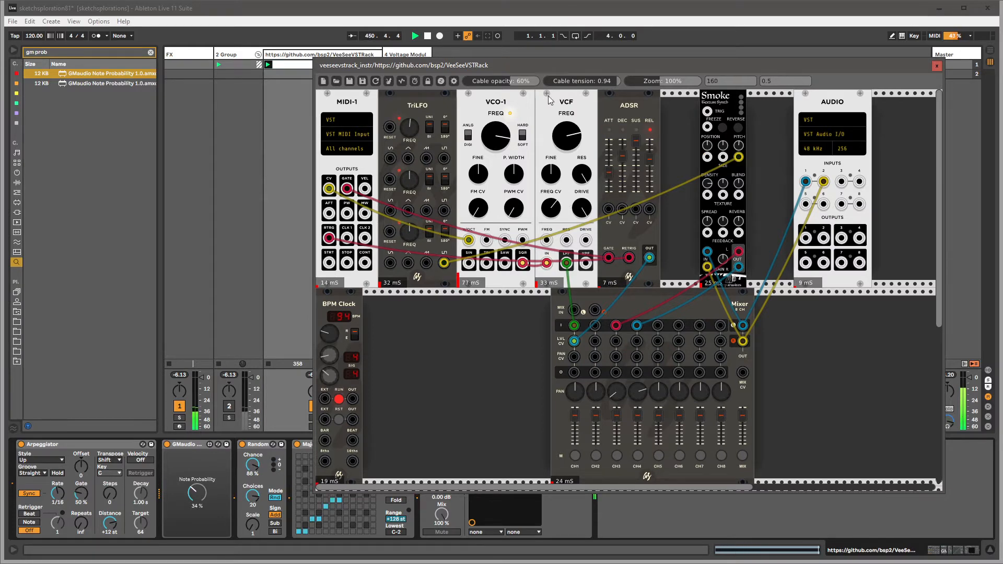
left_click_drag(739, 157, 739, 194)
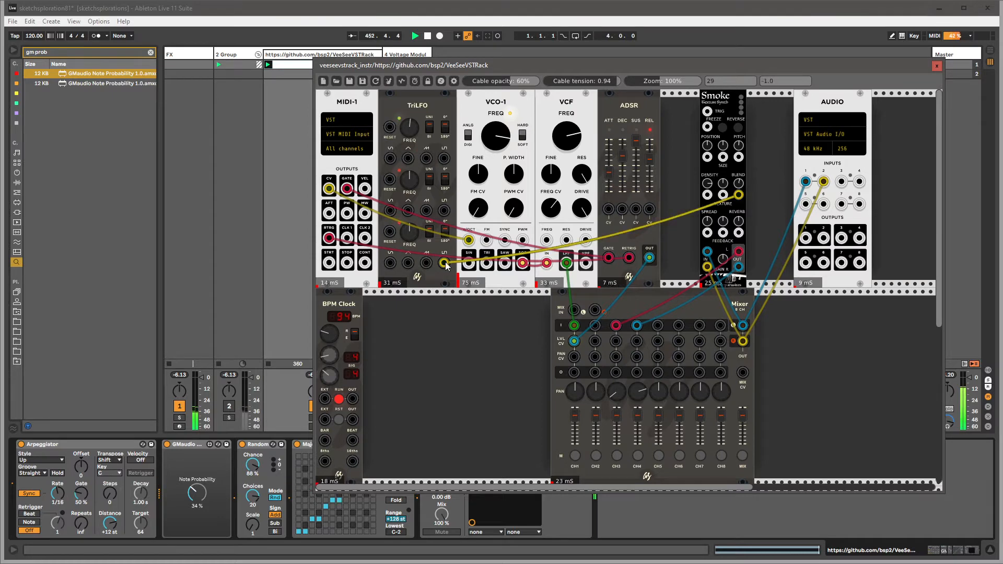
left_click_drag(409, 244, 410, 219)
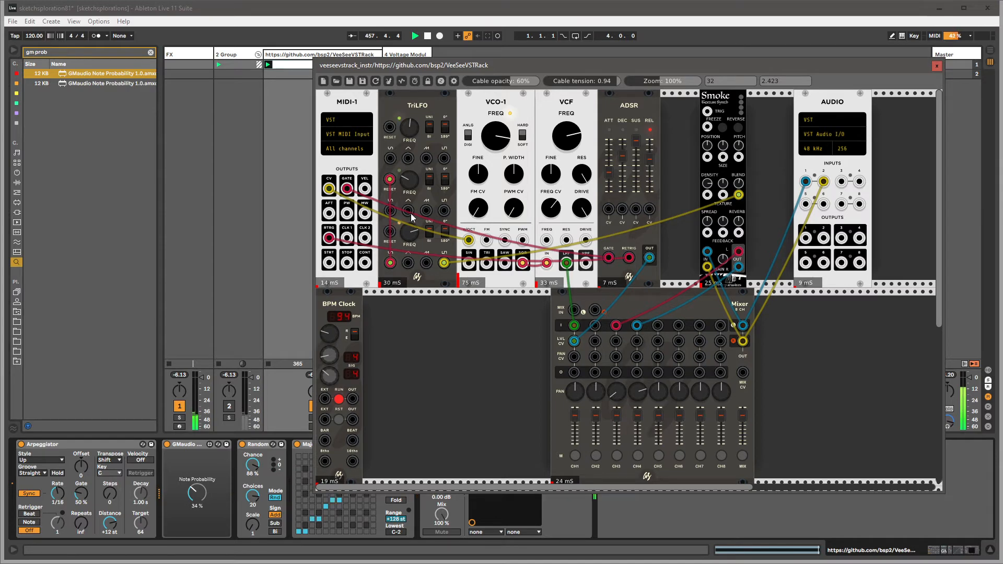
left_click_drag(408, 211, 487, 241)
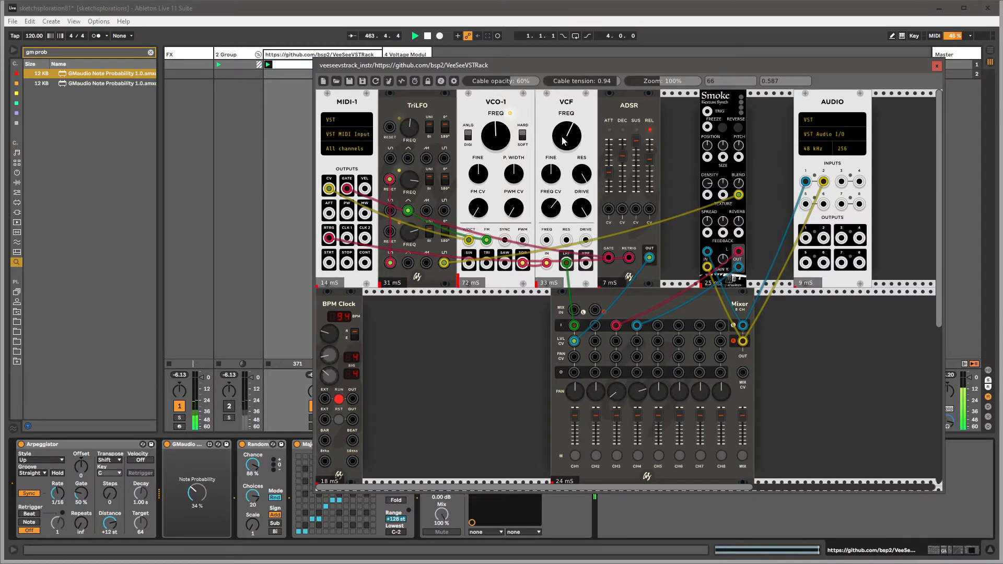
Step: Delete the Voltage Modular instrument and its track, and reposition the VeeSeeVSTRack window lower in the Live set
left_click(412, 54)
left_click(65, 444)
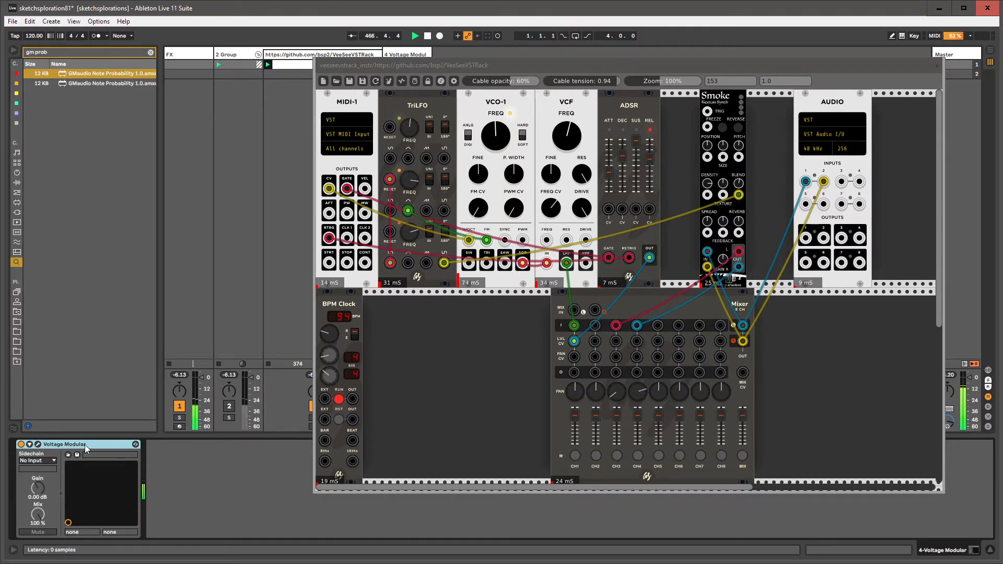
key("Delete")
left_click(400, 52)
key("Delete")
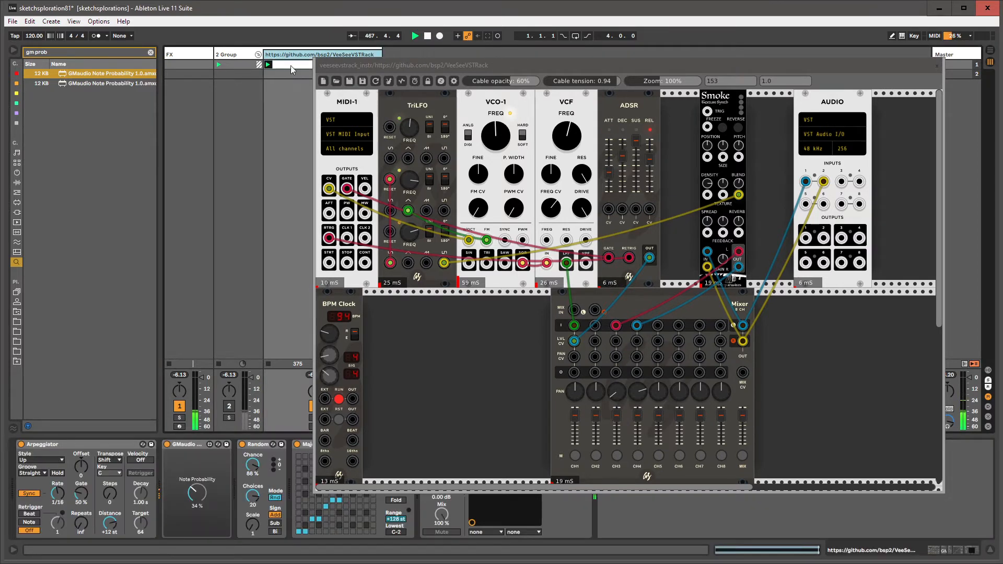
left_click_drag(416, 62, 369, 91)
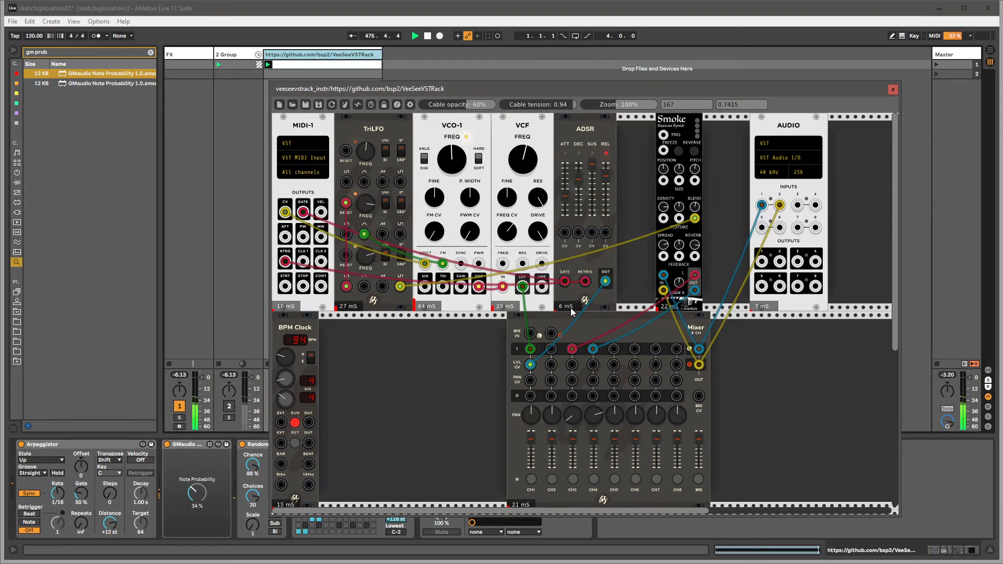
Step: Look through the favorites and the Bogaudio modules in the rack's module browser
right_click(448, 350)
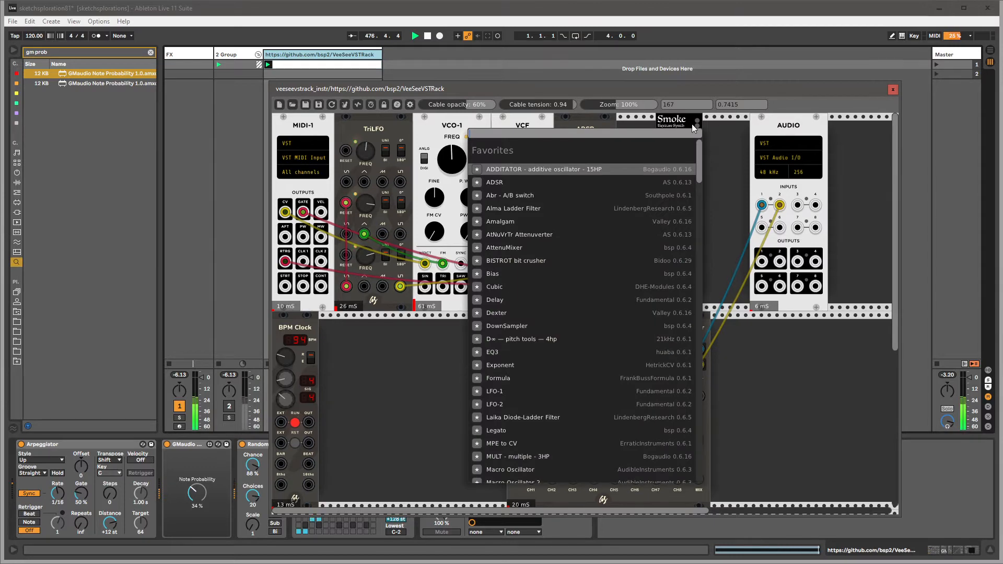
scroll(582, 313, "down", 15)
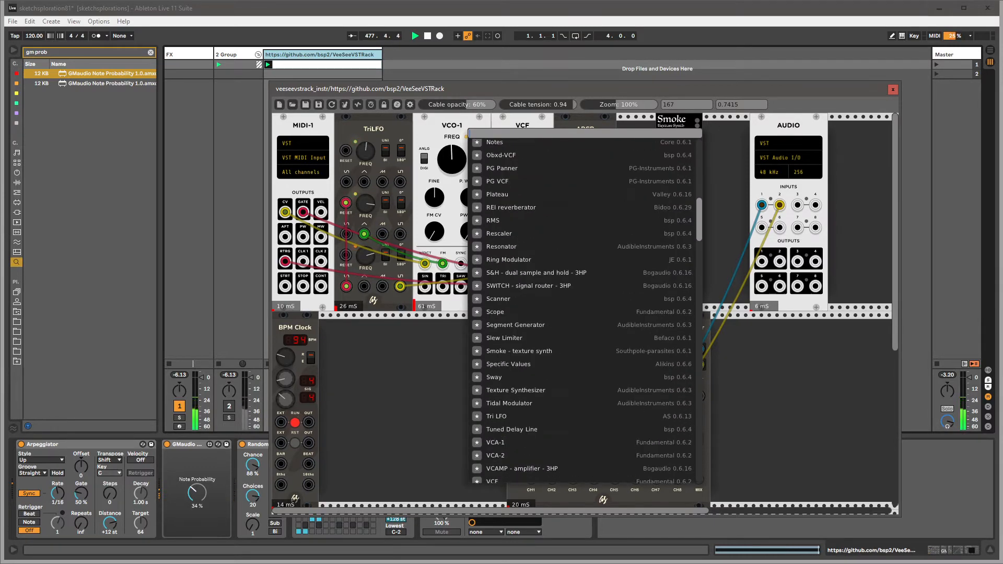
scroll(582, 314, "down", 8)
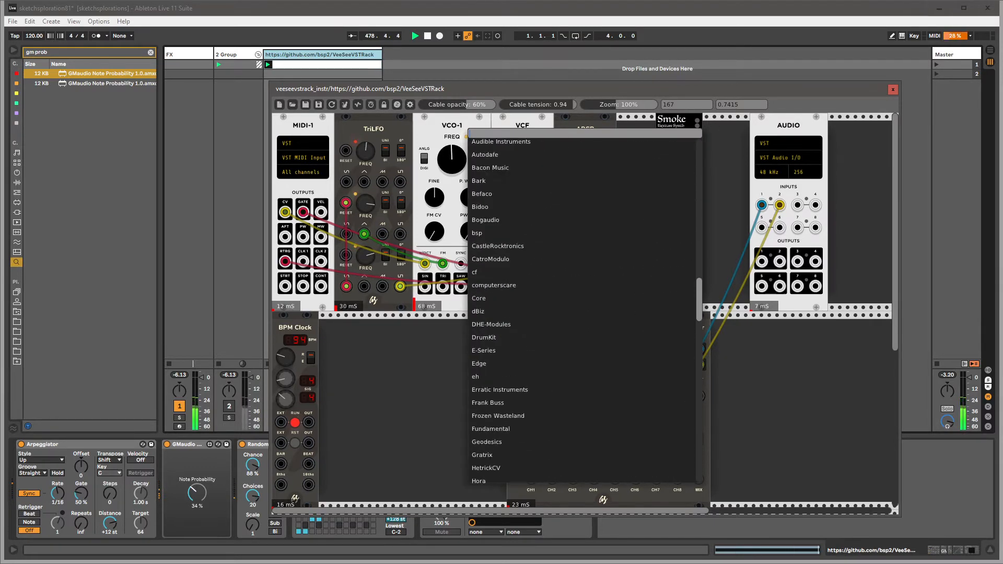
scroll(583, 314, "up", 5)
scroll(582, 314, "down", 1)
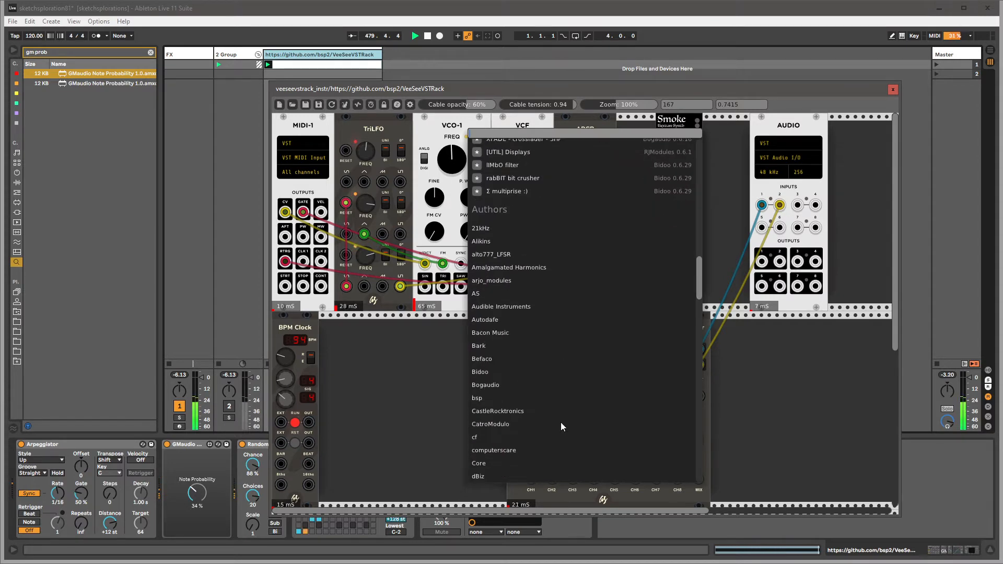
left_click(505, 384)
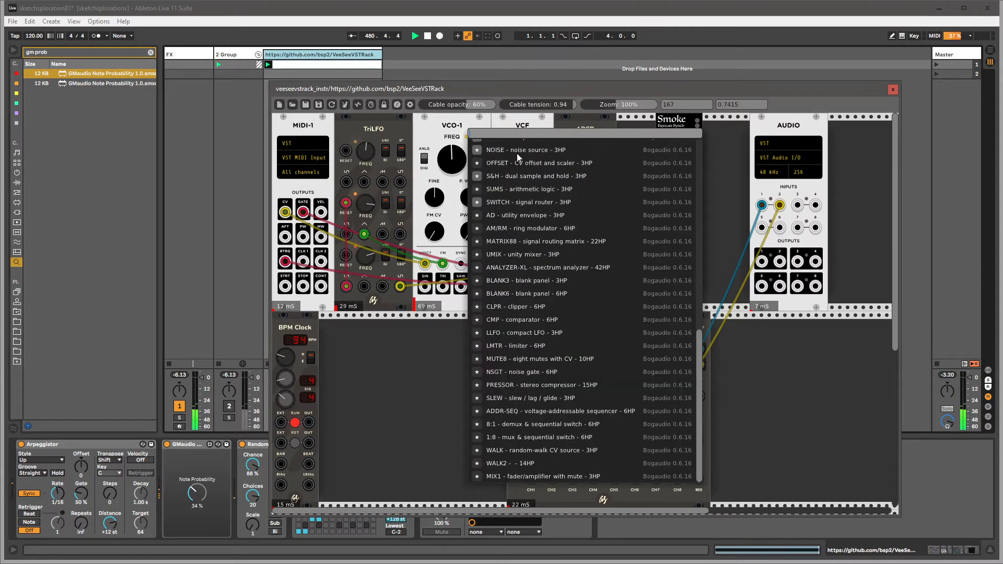
left_click_drag(698, 391, 698, 203)
scroll(537, 321, "down", 5)
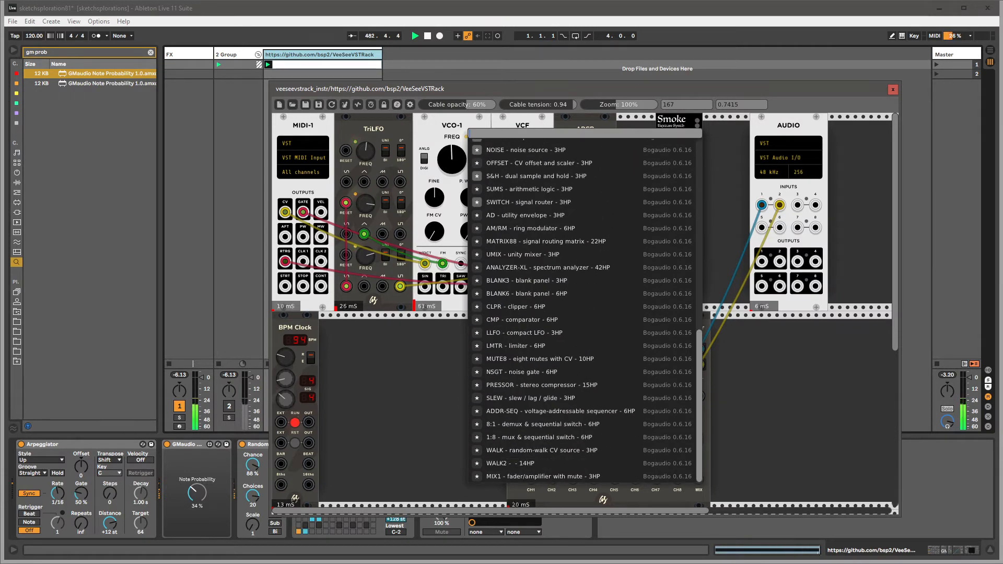
scroll(538, 321, "up", 5)
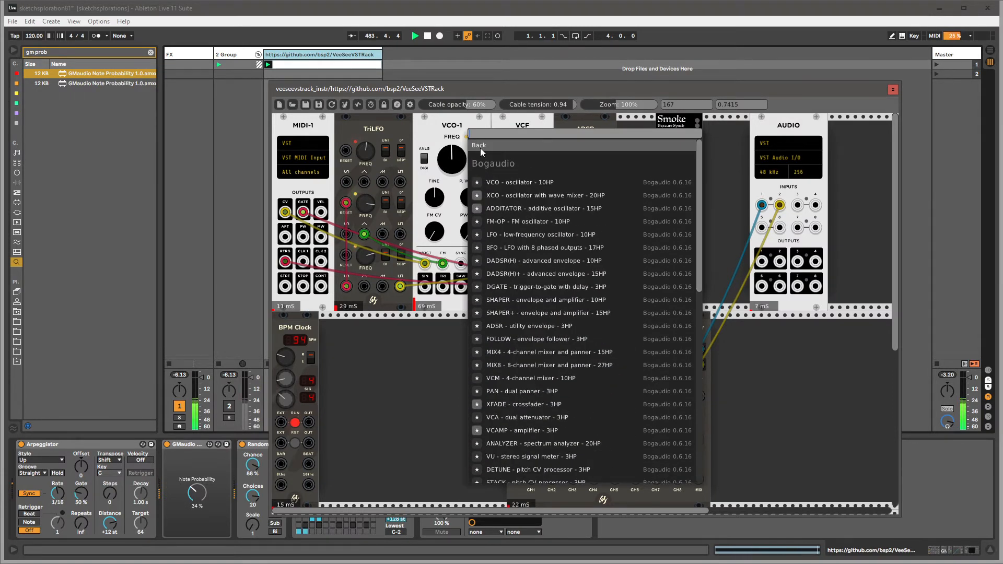
left_click(481, 149)
Step: Add the Audible Instruments Resonator from the favorites to the row between BPM Clock and Mixer
scroll(535, 337, "down", 10)
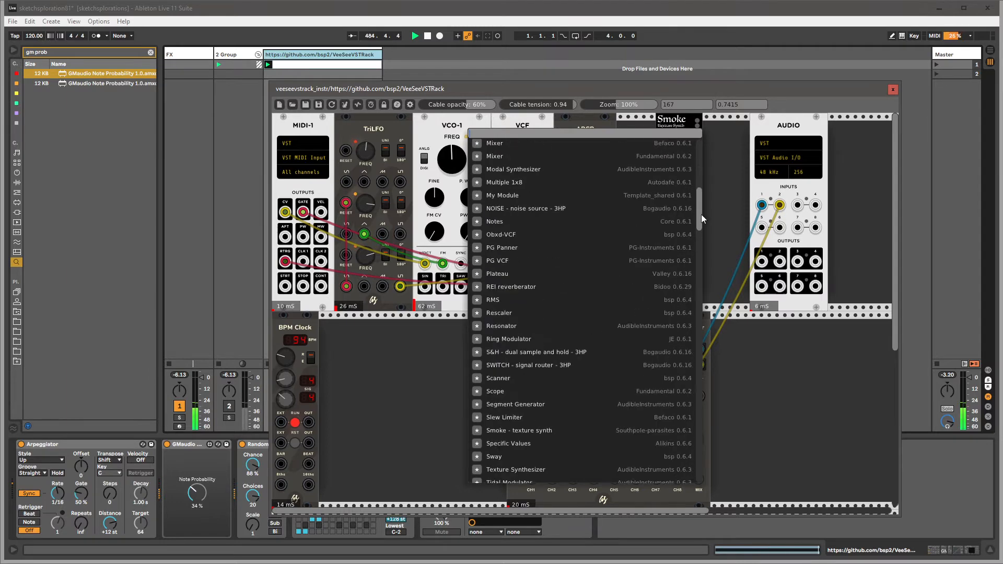
left_click_drag(700, 215, 701, 215)
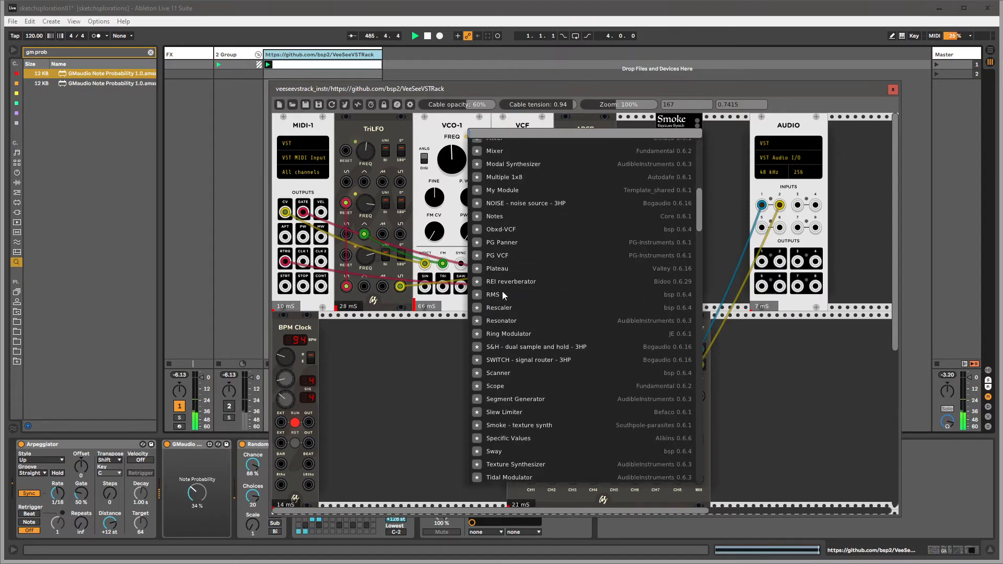
left_click(503, 321)
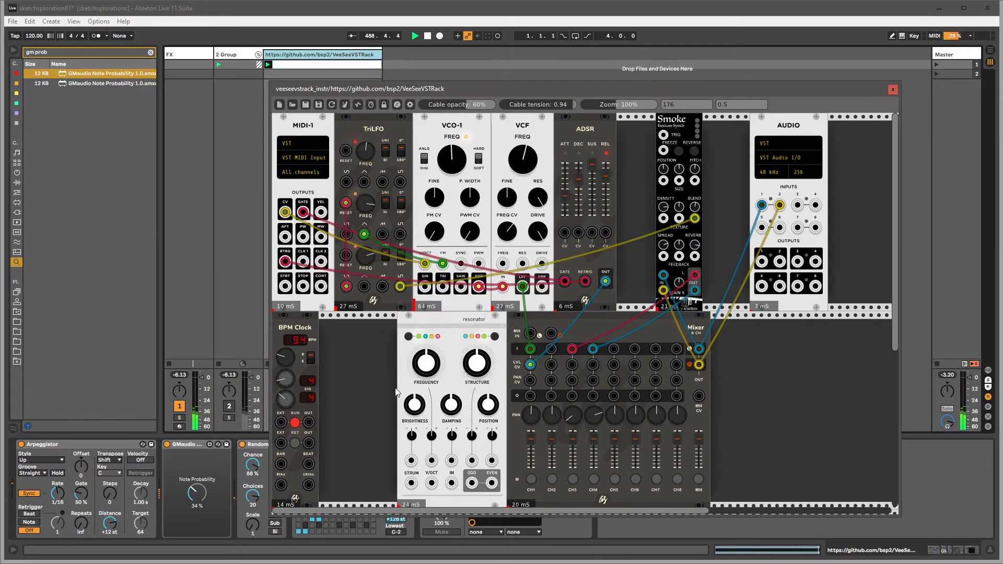
Step: Look through the Audible Instruments modules in the module browser and close it without adding one
right_click(366, 387)
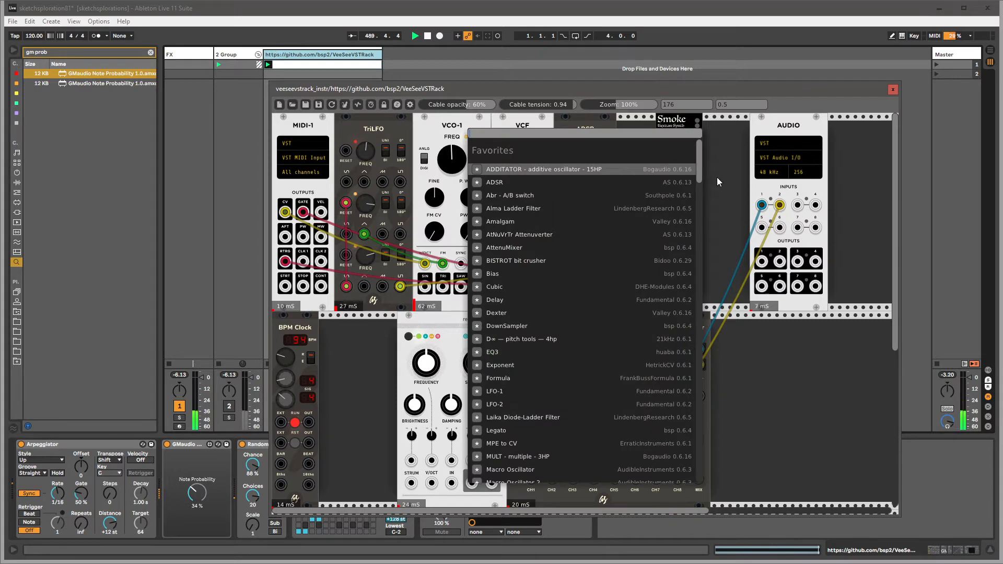
left_click_drag(698, 164, 699, 286)
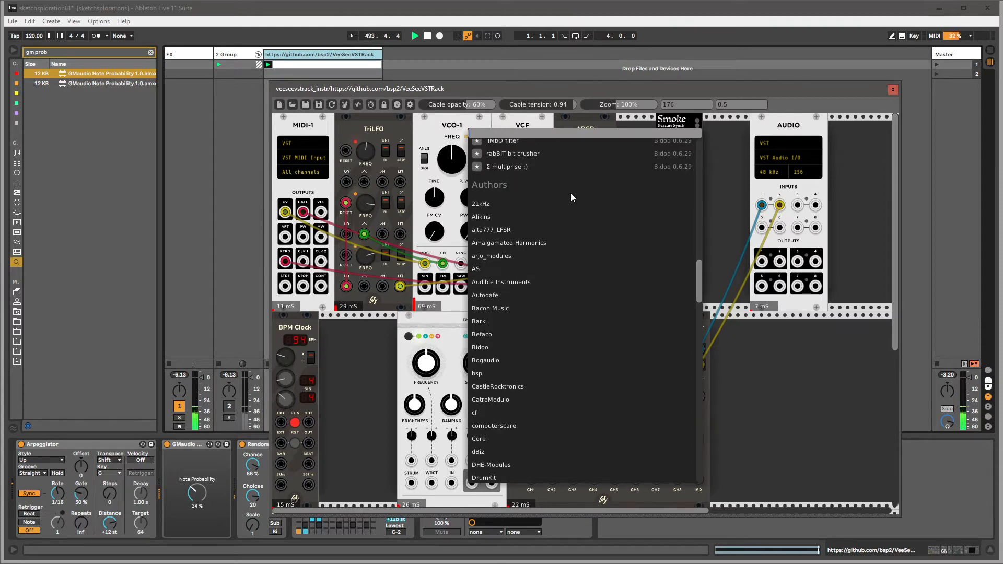
left_click(519, 282)
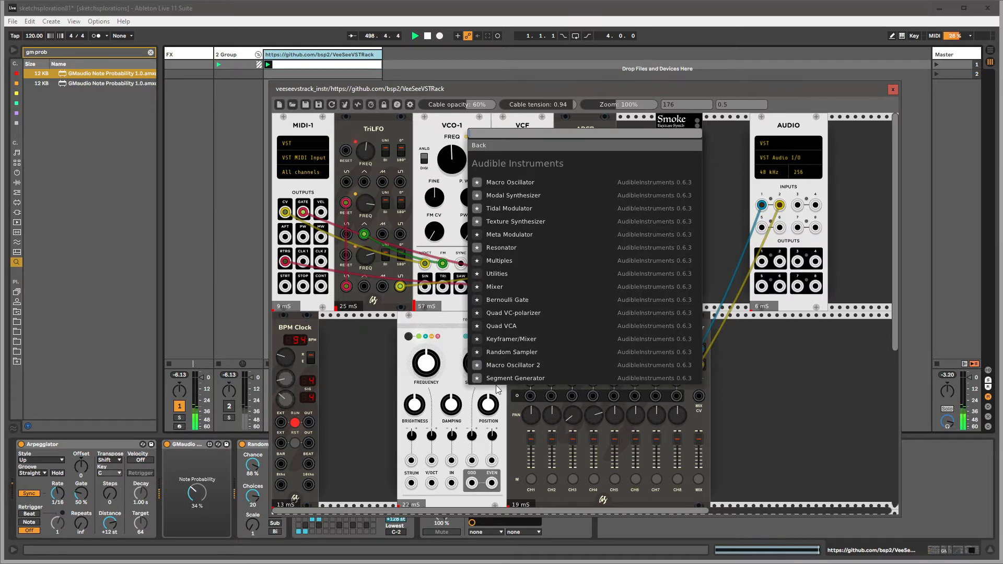
left_click(450, 324)
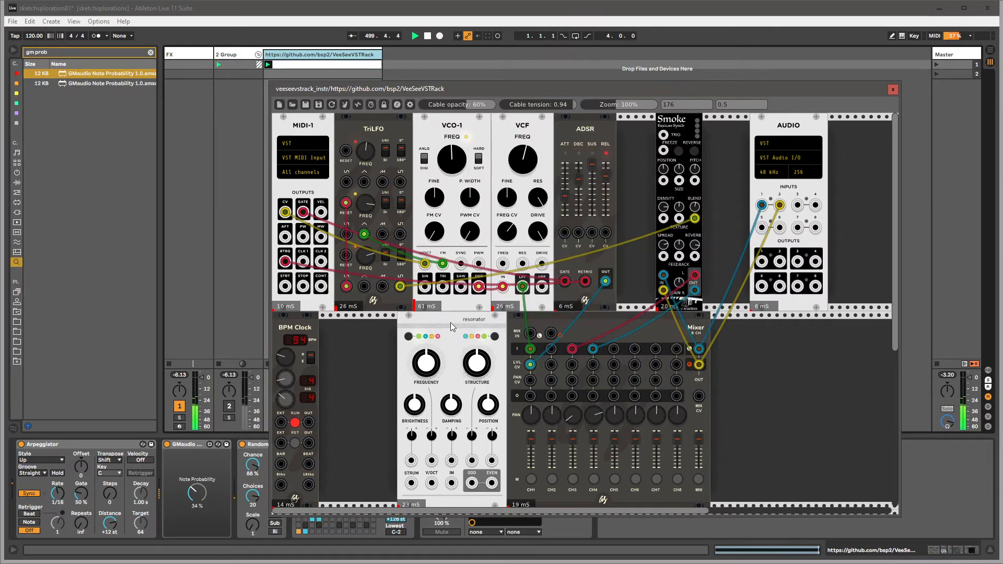
Step: Close the gaps in the rack by placing Resonator against BPM Clock, Mixer against Resonator, and Smoke against ADSR
right_click(468, 318)
left_click(454, 318)
mouse_move(478, 320)
left_mouse_down()
mouse_move(394, 321)
mouse_move(469, 323)
left_mouse_up()
left_click_drag(464, 321, 377, 325)
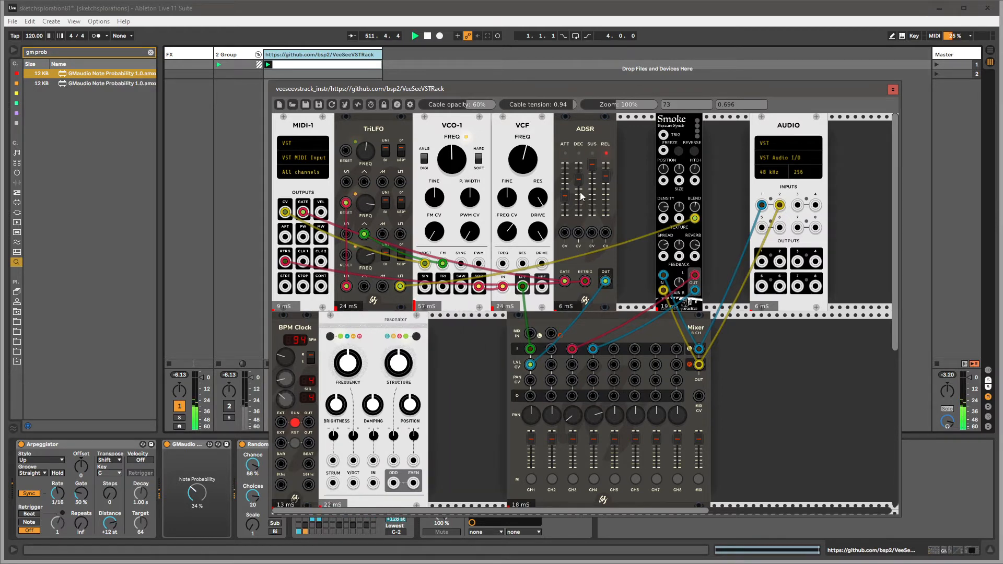
left_click_drag(545, 319, 469, 309)
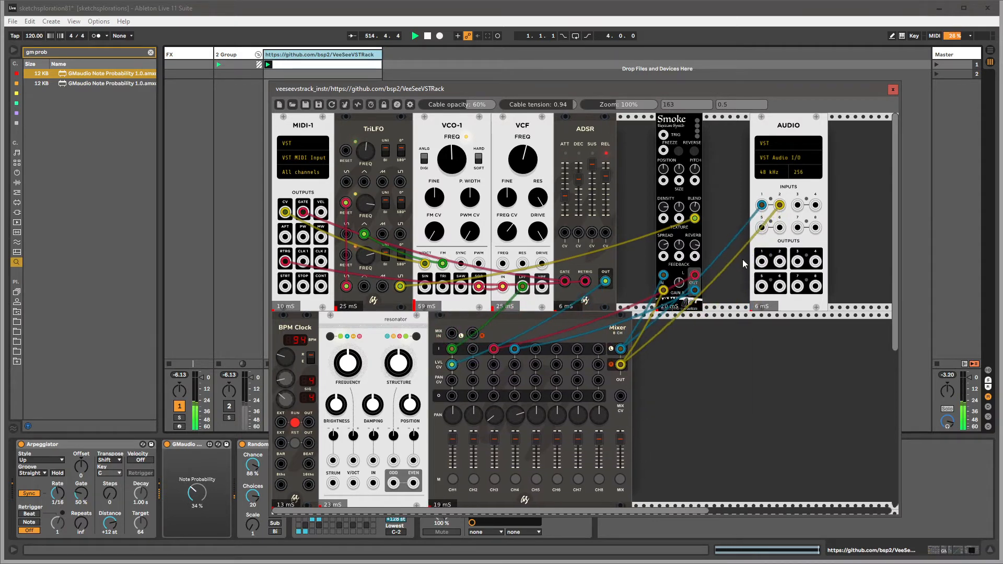
left_click_drag(669, 119, 630, 120)
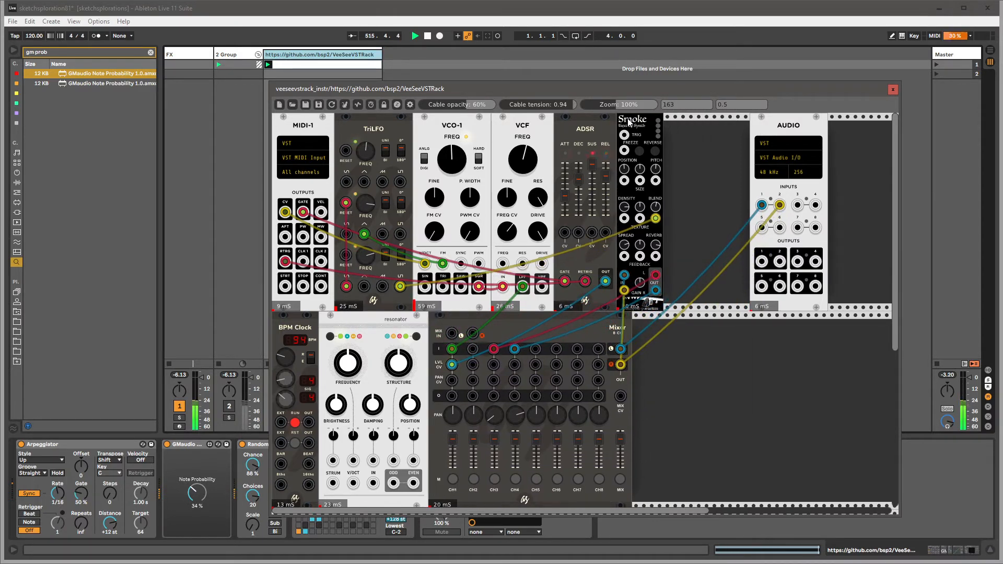
Step: Place the AUDIO module against Smoke and raise the VCF's cutoff frequency
left_click_drag(782, 121, 697, 125)
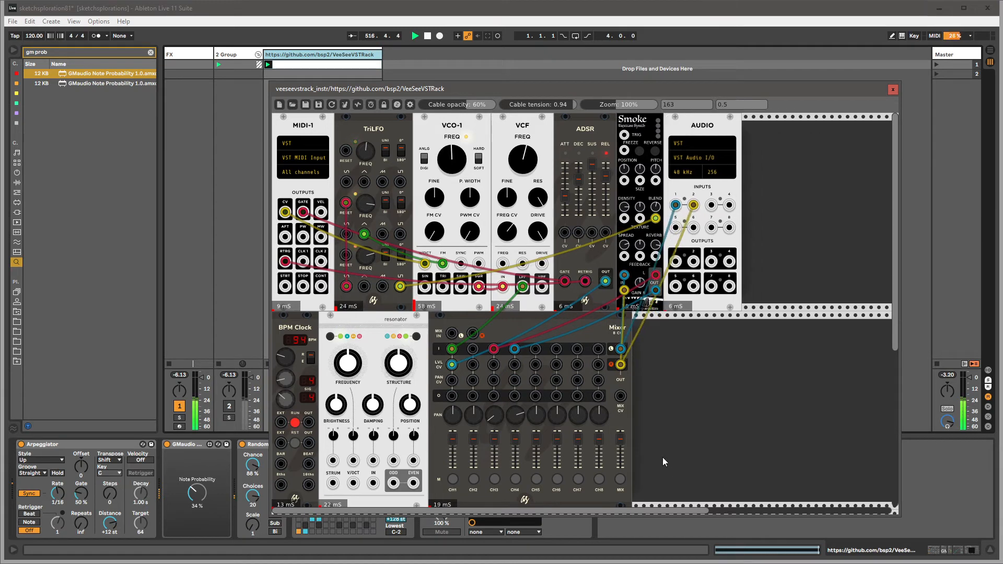
mouse_move(475, 317)
left_mouse_down()
mouse_move(556, 321)
mouse_move(466, 322)
left_mouse_up()
left_click_drag(540, 166, 540, 146)
left_click_drag(463, 166, 463, 173)
left_click(424, 160)
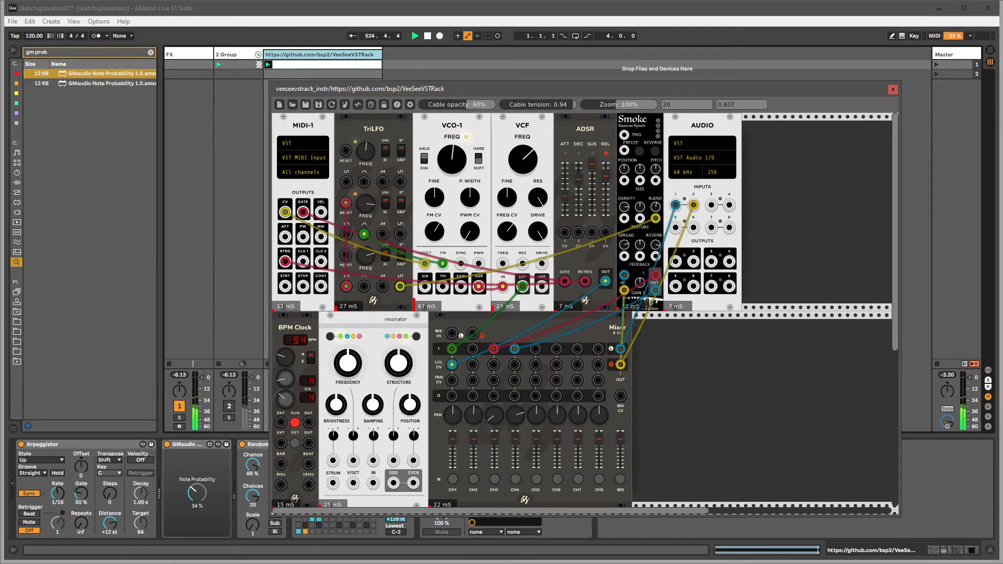
Step: Adjust the second TriLFO frequency, set VCO-1's FM CV amount to about 0.02, and shift AUDIO slightly away from Smoke
left_click_drag(434, 231, 434, 233)
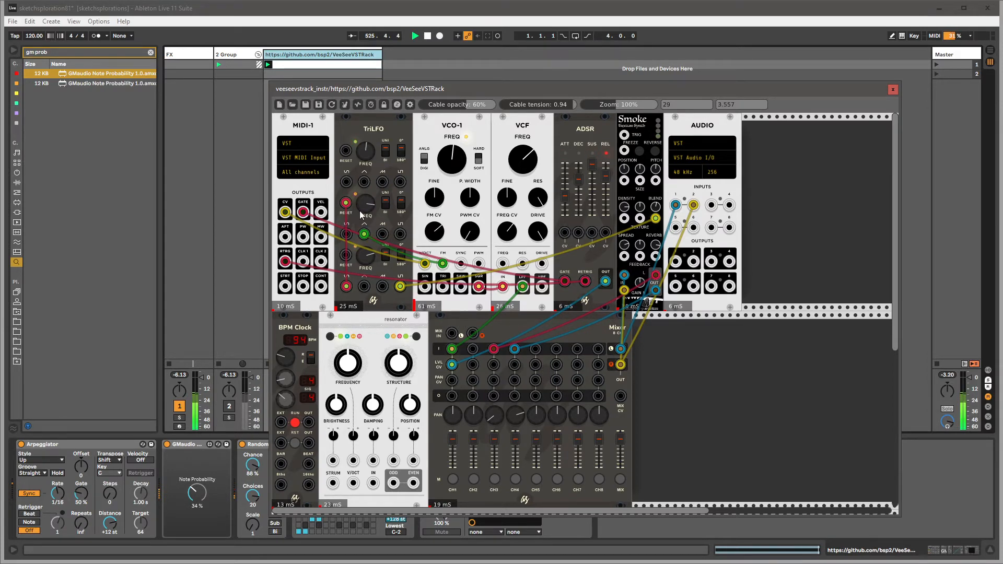
left_click_drag(361, 214, 365, 216)
mouse_move(366, 204)
left_mouse_down()
mouse_move(365, 217)
mouse_move(365, 208)
left_mouse_up()
left_click_drag(433, 229, 433, 266)
left_click_drag(688, 124, 703, 124)
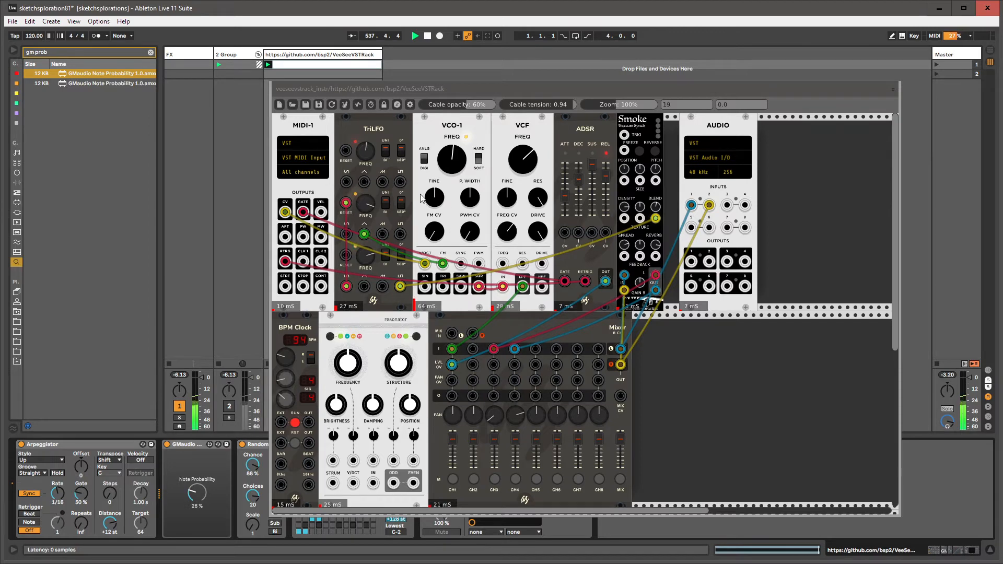
mouse_move(437, 239)
left_mouse_down()
mouse_move(437, 222)
mouse_move(437, 230)
left_mouse_up()
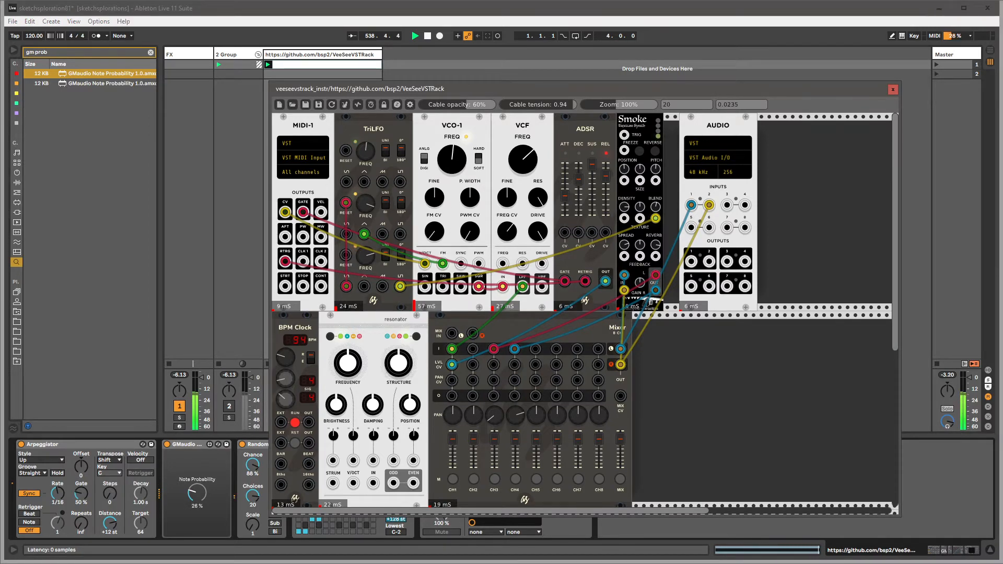
Step: Patch the first TriLFO output into VCO-1's PWM input, then adjust the PWM CV depth and the LFO's frequency
left_click_drag(470, 196, 470, 126)
left_click_drag(364, 181, 479, 263)
left_click_drag(367, 150, 366, 198)
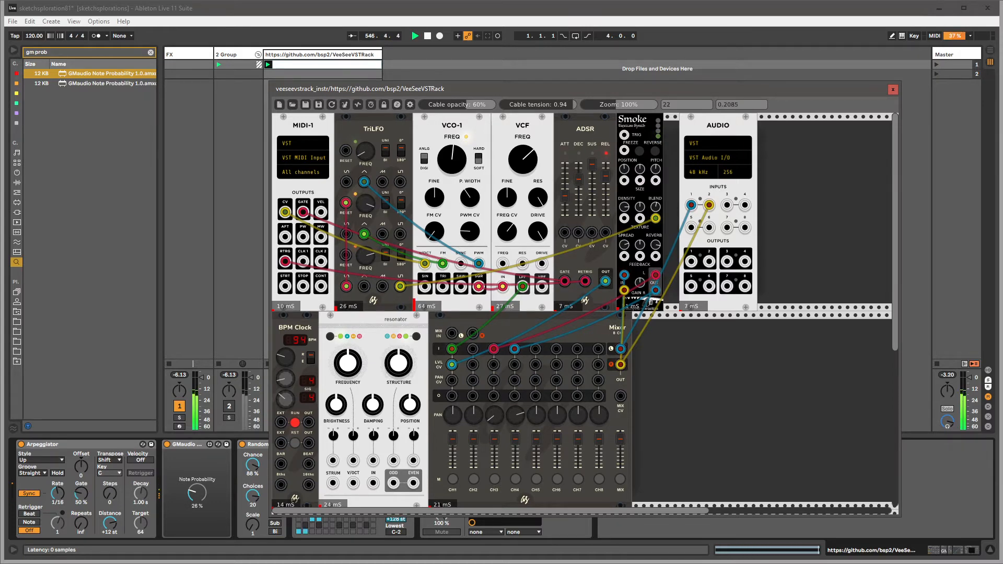
left_click_drag(469, 232, 470, 177)
left_click_drag(366, 157, 365, 127)
Step: Raise the VCF's cutoff frequency, reduce its drive, and set the first TriLFO frequency to about 0.9
left_click_drag(523, 159, 523, 149)
left_click(538, 203)
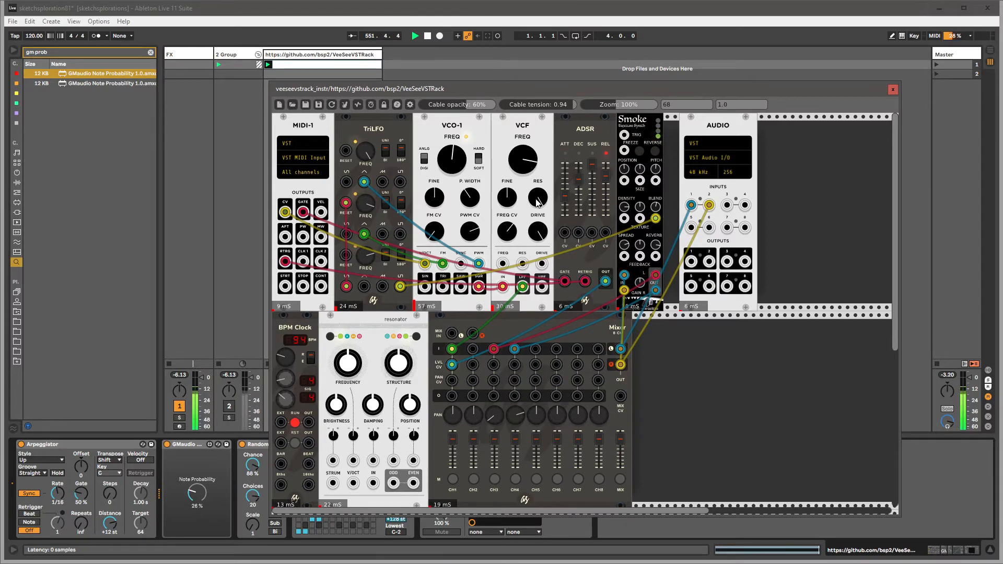
left_click_drag(534, 230, 534, 335)
left_click_drag(361, 147, 366, 156)
Step: Expose the first TriLFO frequency as a configured parameter on the Live plug-in device and set it to 0.38
left_click_drag(370, 86, 451, 31)
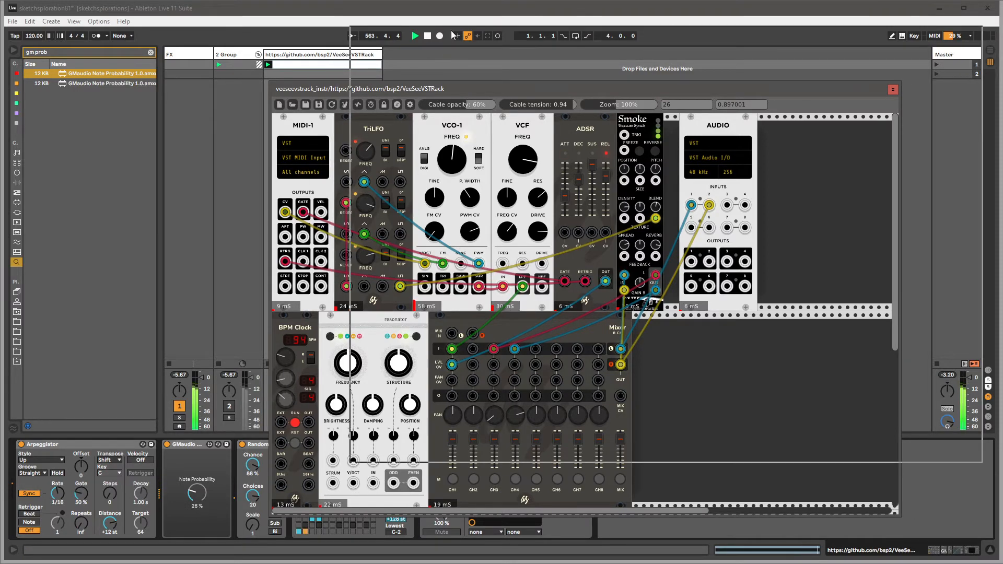
left_click_drag(514, 33, 762, 18)
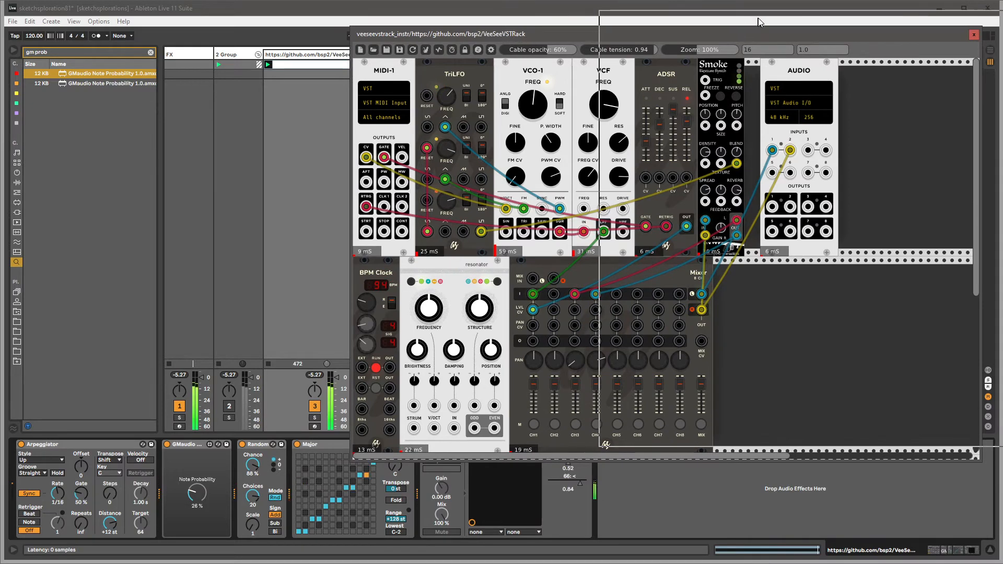
left_click(568, 444)
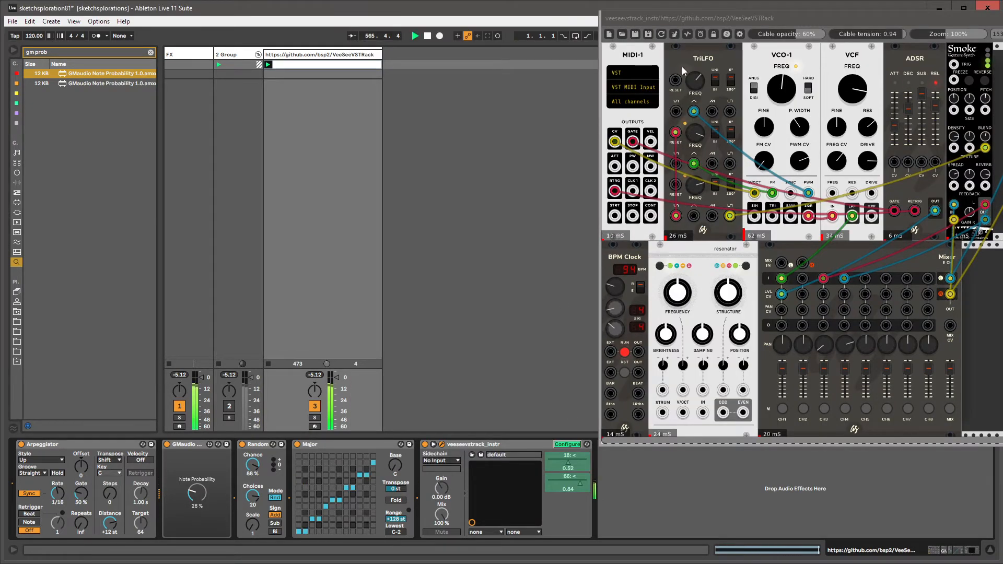
left_click(695, 82)
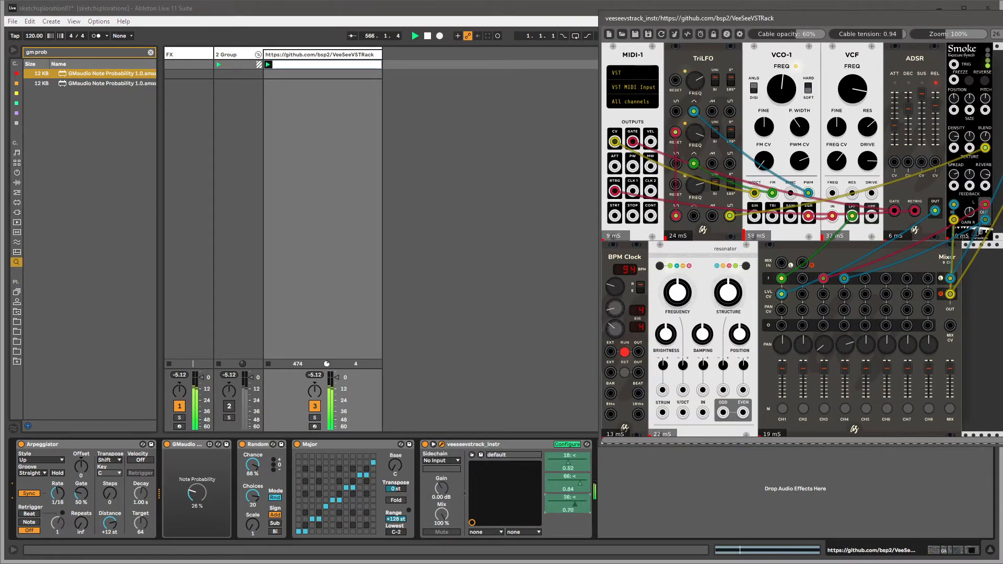
left_click(570, 446)
mouse_move(570, 507)
left_mouse_down()
mouse_move(582, 507)
mouse_move(550, 507)
mouse_move(587, 505)
mouse_move(568, 504)
left_mouse_up()
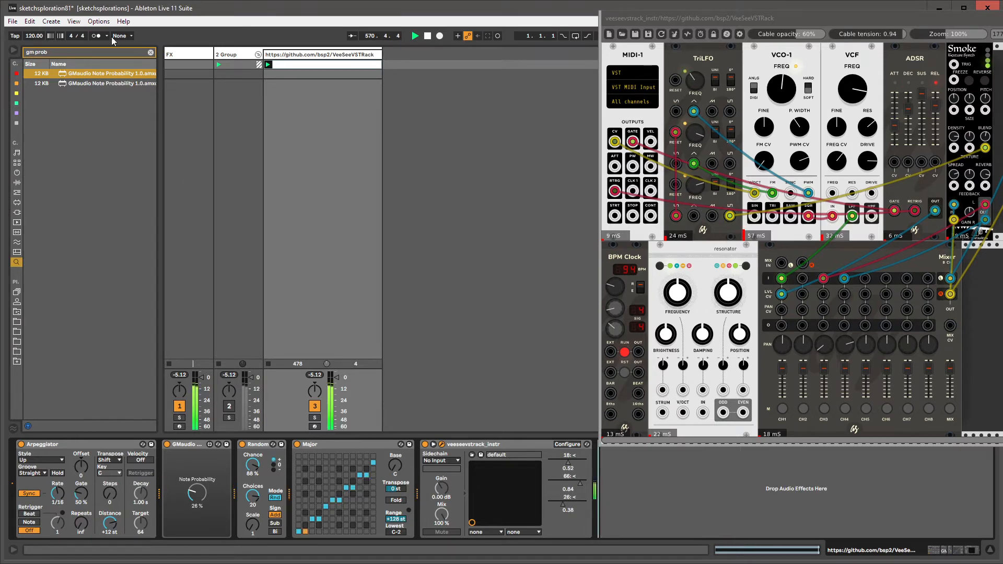
Step: Clear the Live browser search and look through the Max MIDI Effect devices
left_click(151, 54)
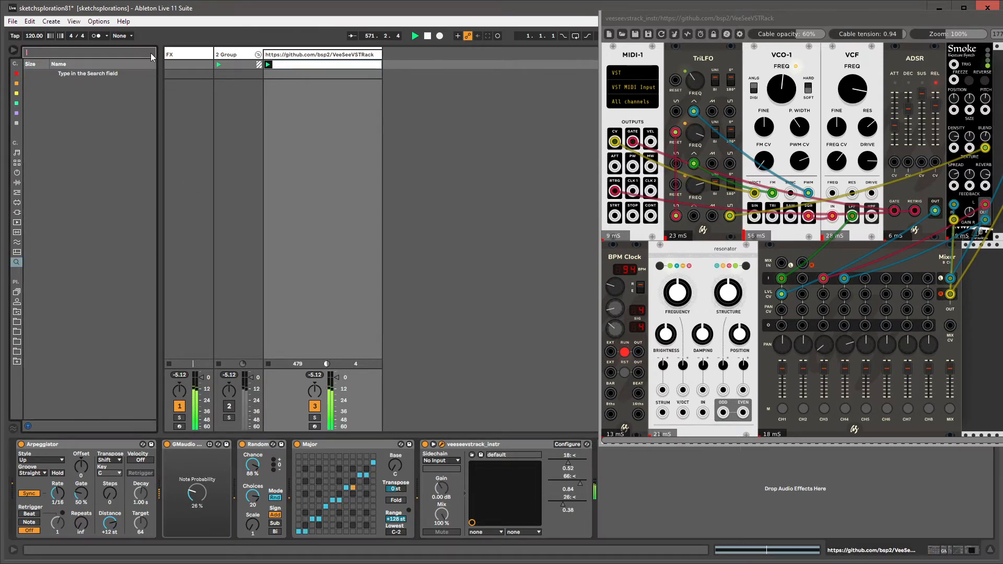
left_click(17, 203)
left_click_drag(817, 16, 541, 53)
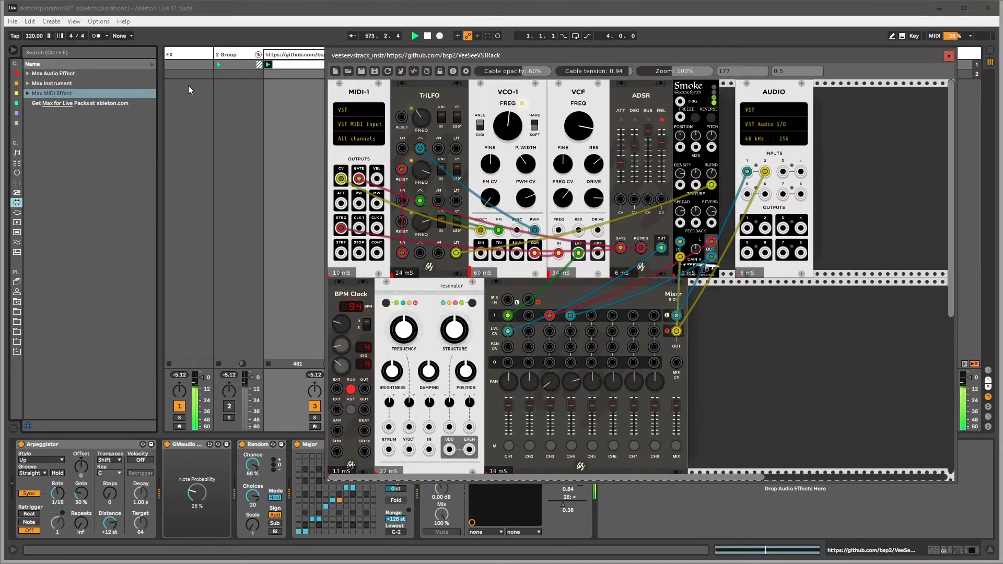
left_click(33, 95)
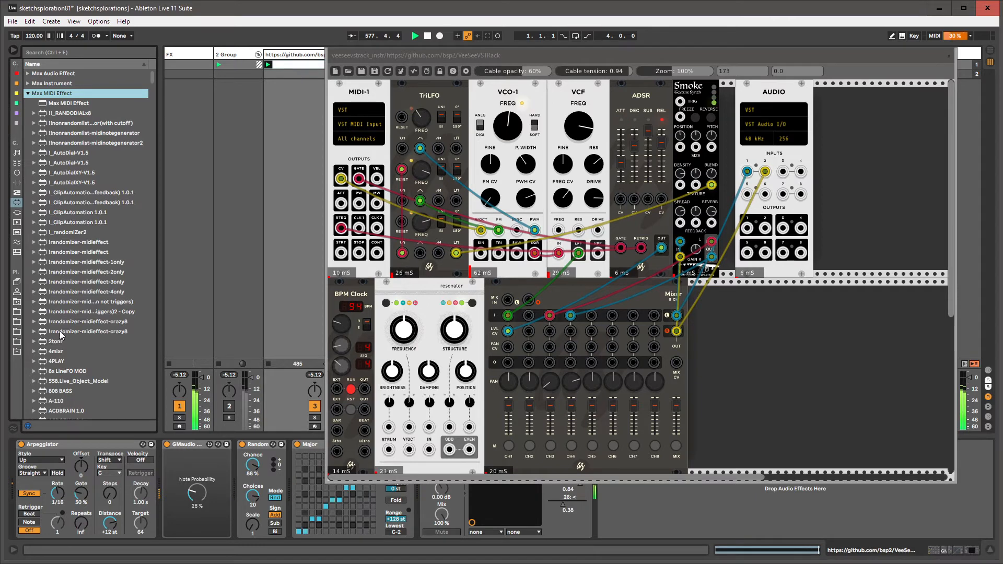
left_click(28, 93)
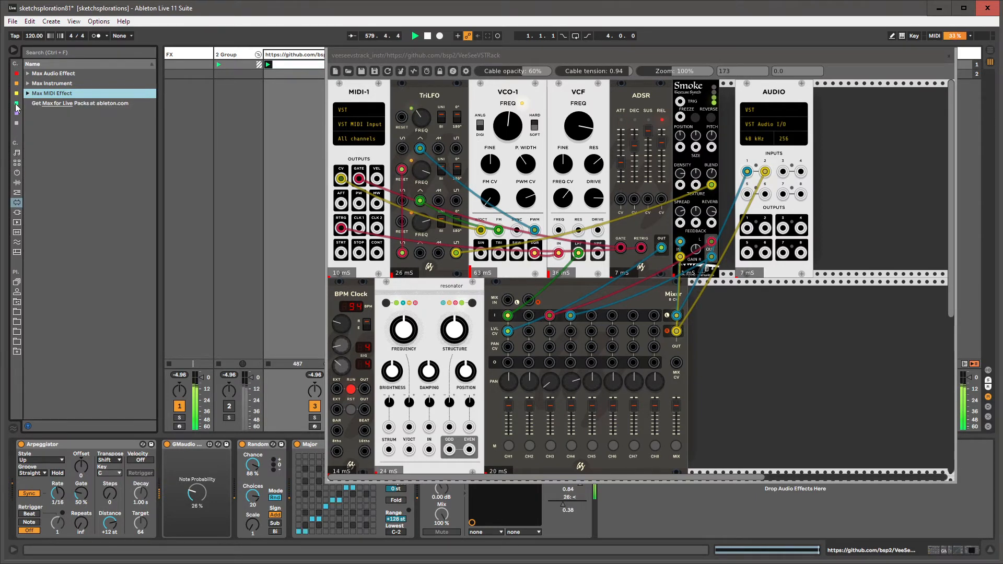
Step: Show the grey collection in Live's browser and lower the VCF's cutoff frequency to about 0.64
left_click(17, 124)
left_click_drag(566, 126, 566, 175)
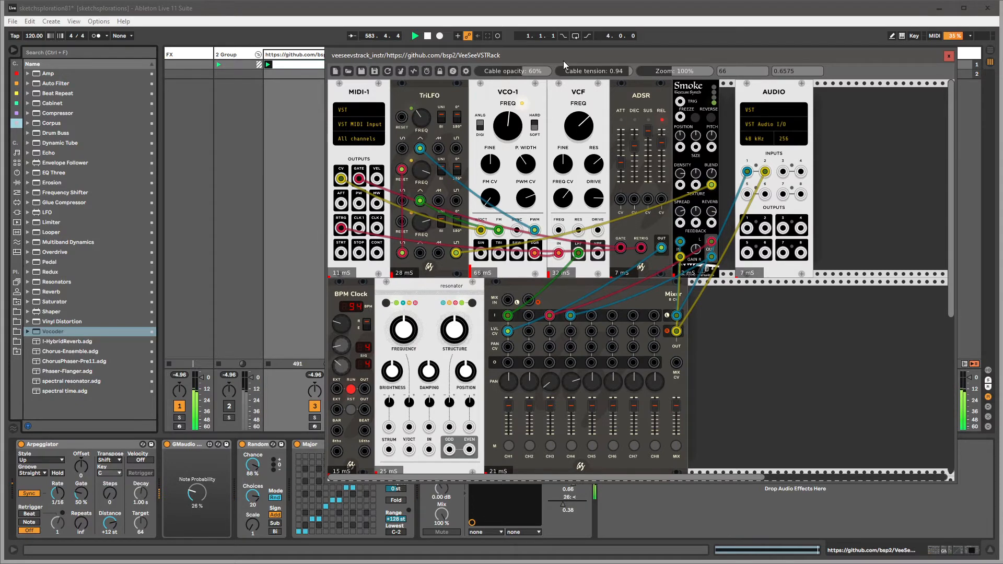
left_click_drag(563, 58, 833, 68)
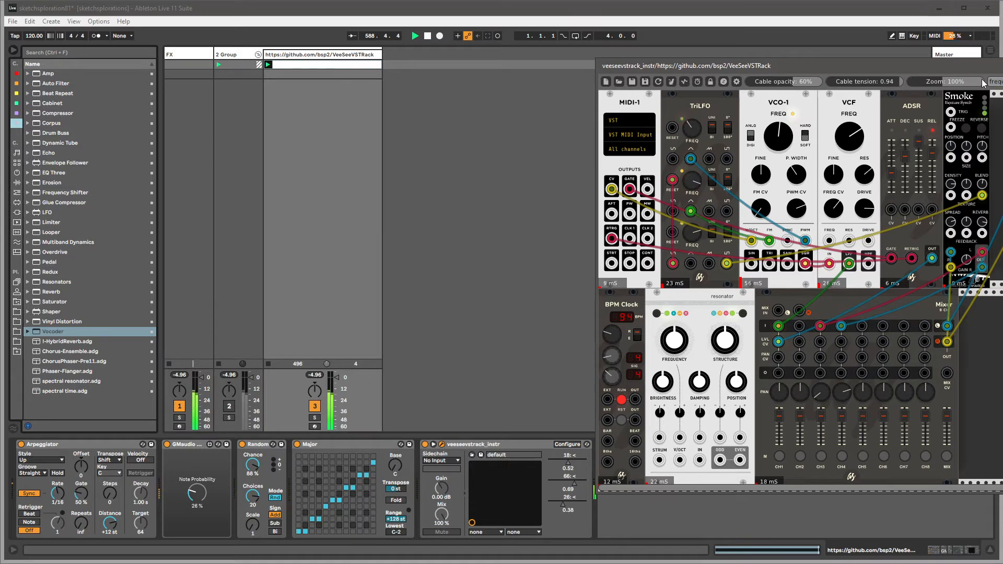
left_click(570, 444)
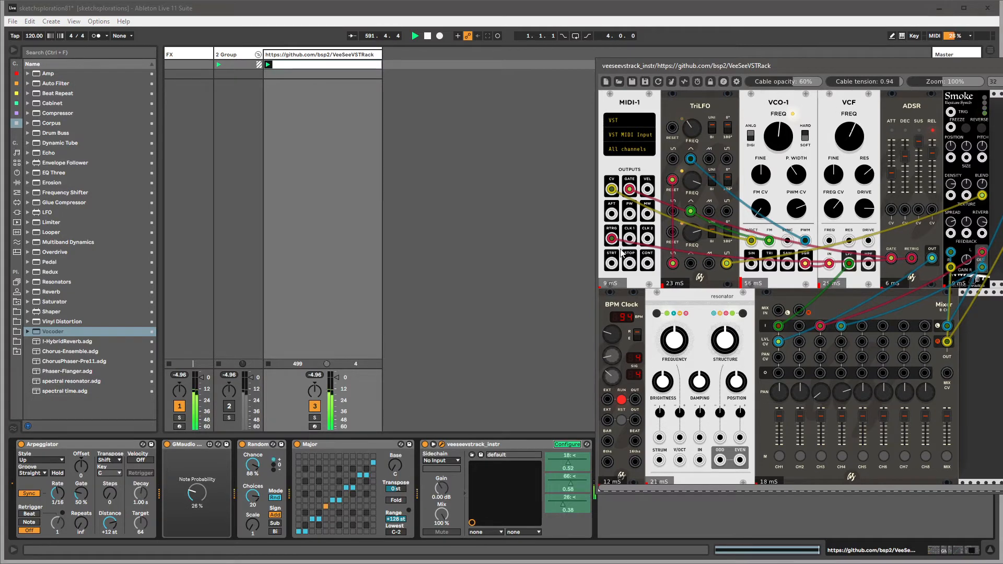
left_click(567, 445)
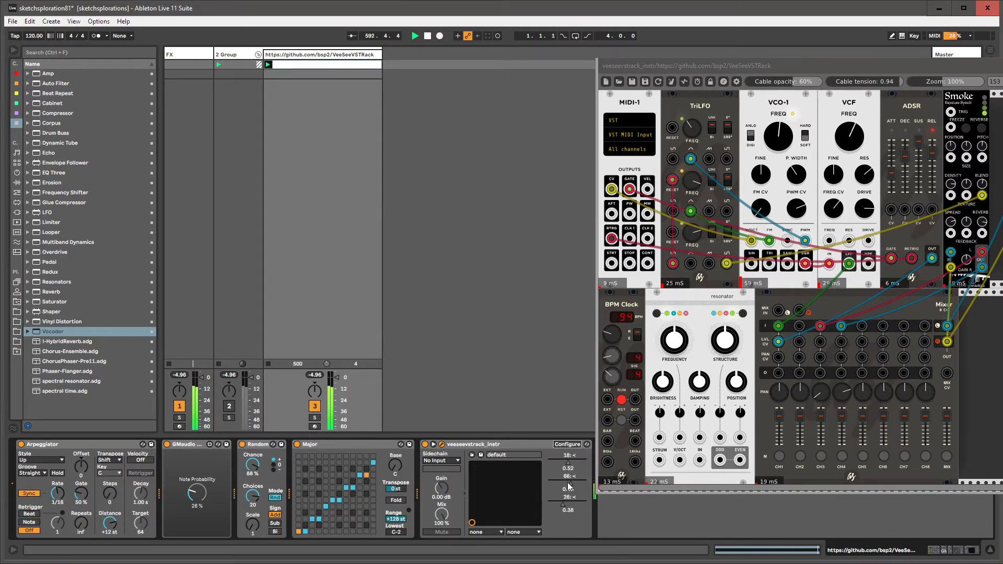
left_click(775, 179)
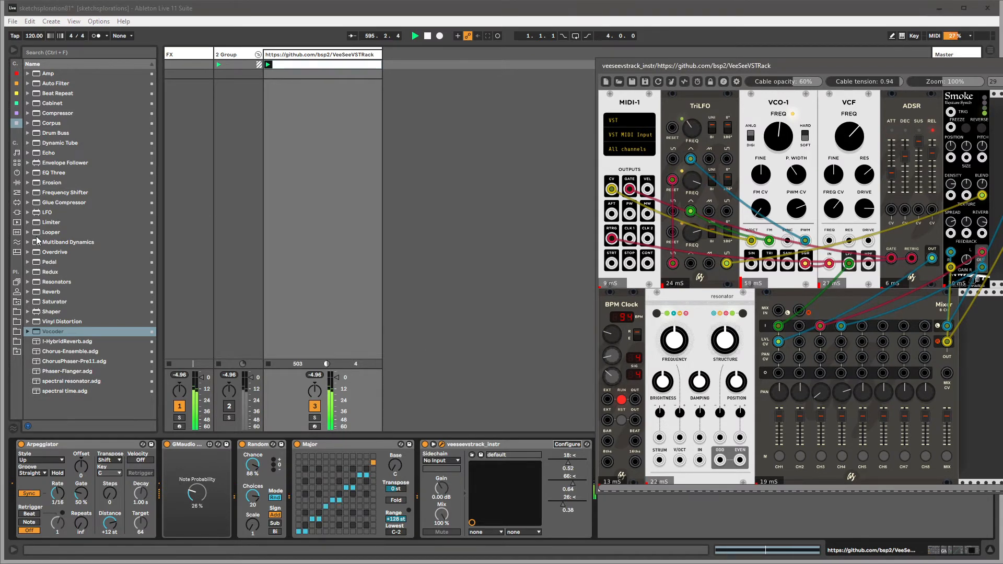
Step: Add the LFO device after the rack plug-in, set its rate to 0.13 Hz, and save the set
left_click(47, 212)
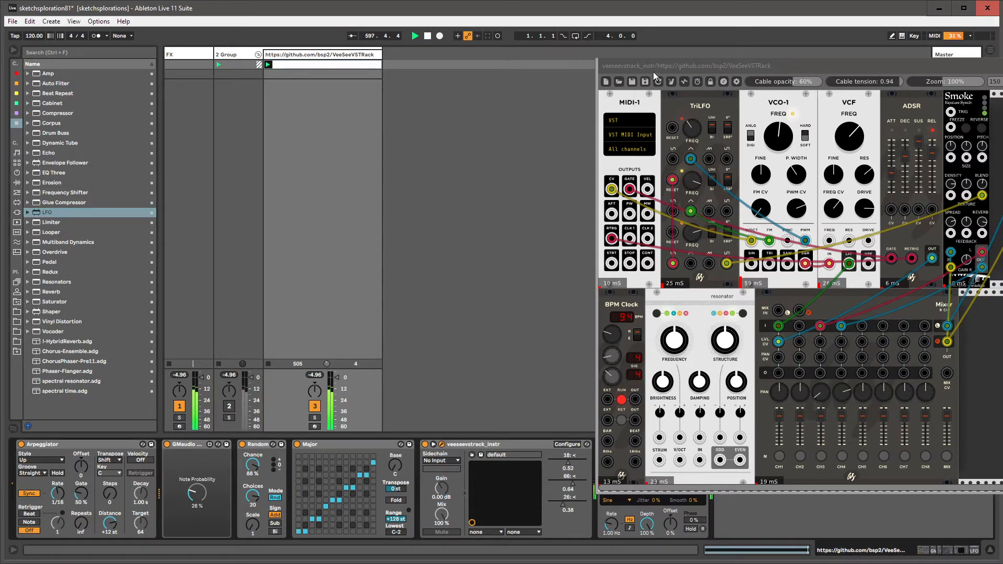
left_click_drag(654, 64, 613, 20)
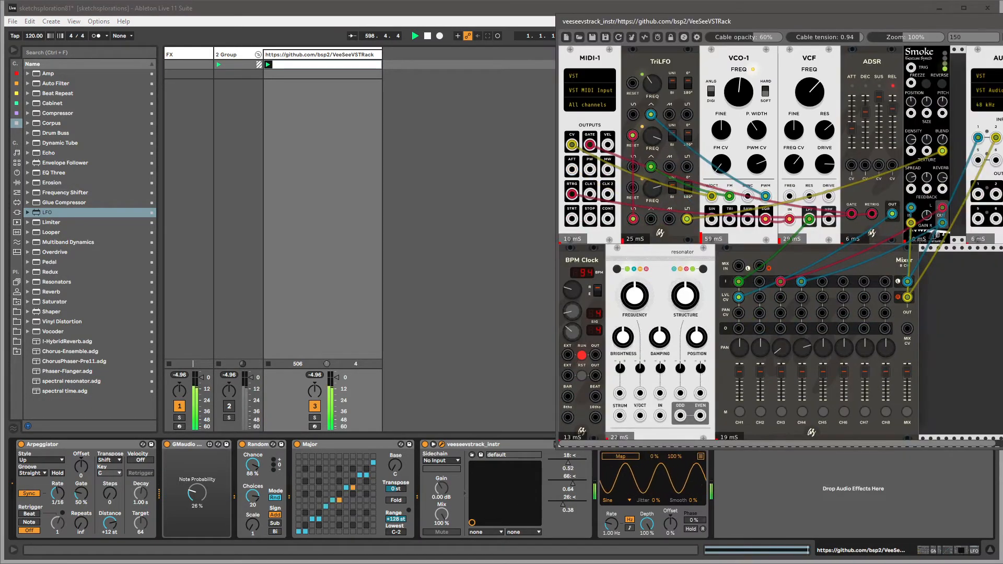
key("ctrl+alt+p")
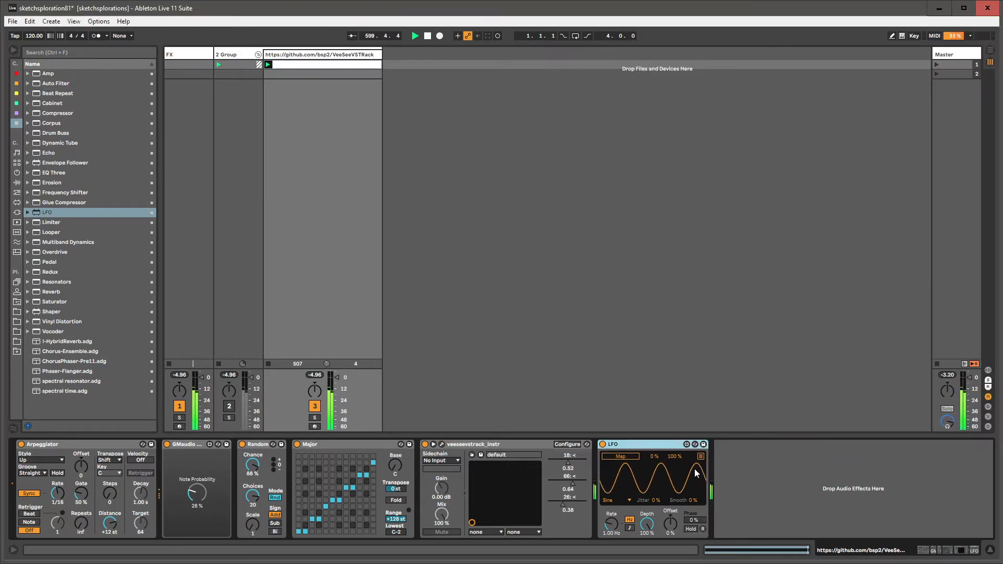
left_click_drag(604, 520, 604, 557)
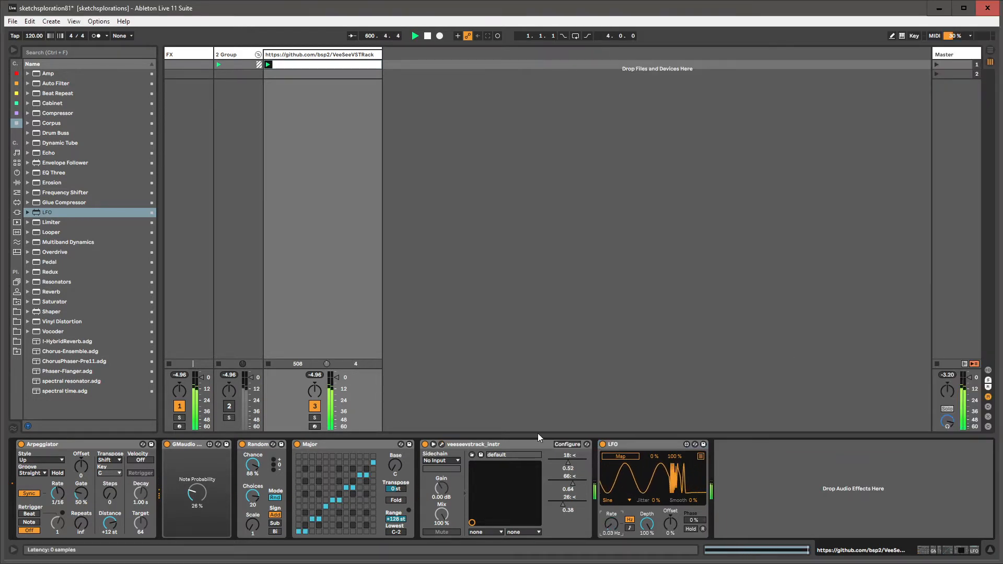
key("ctrl+s")
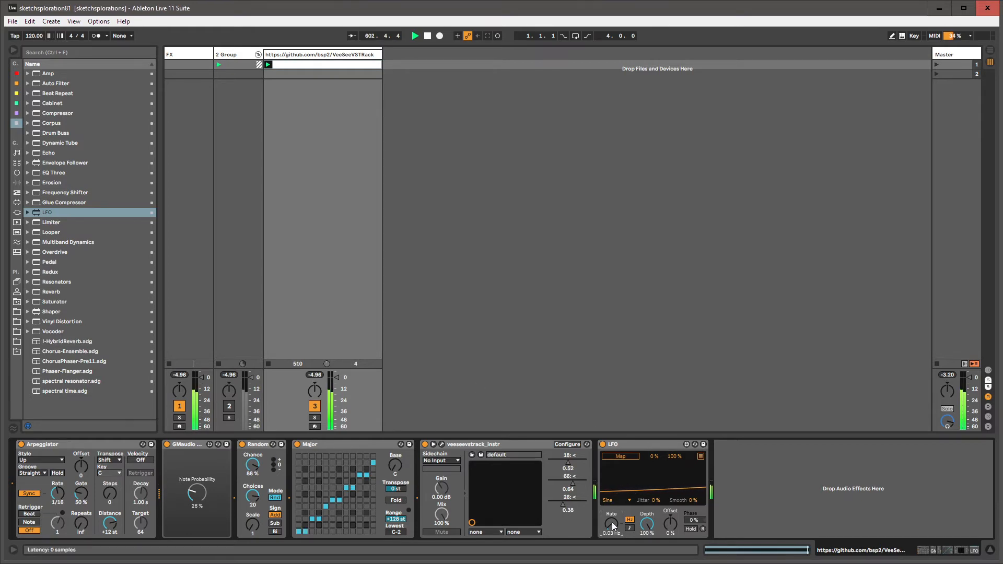
mouse_move(612, 523)
left_mouse_down()
mouse_move(613, 486)
mouse_move(612, 518)
left_mouse_up()
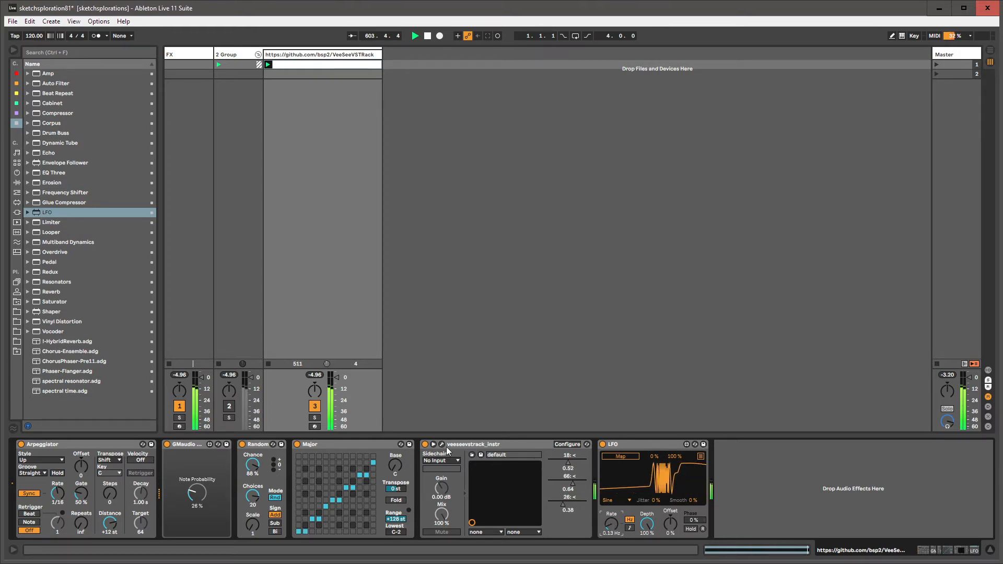
Step: Load the veeseevstrack_effect plug-in onto the FX track
left_click(442, 445)
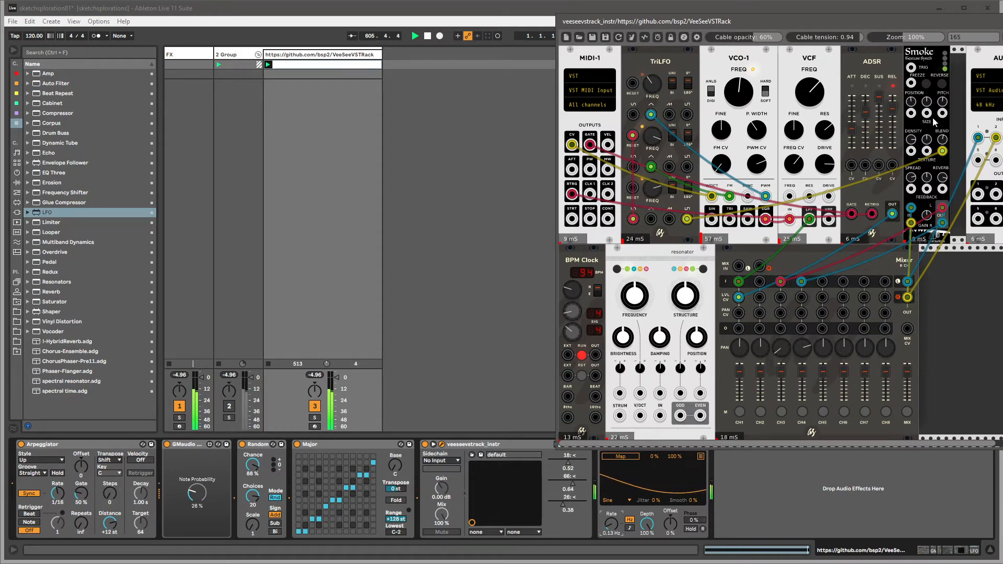
left_click(988, 8)
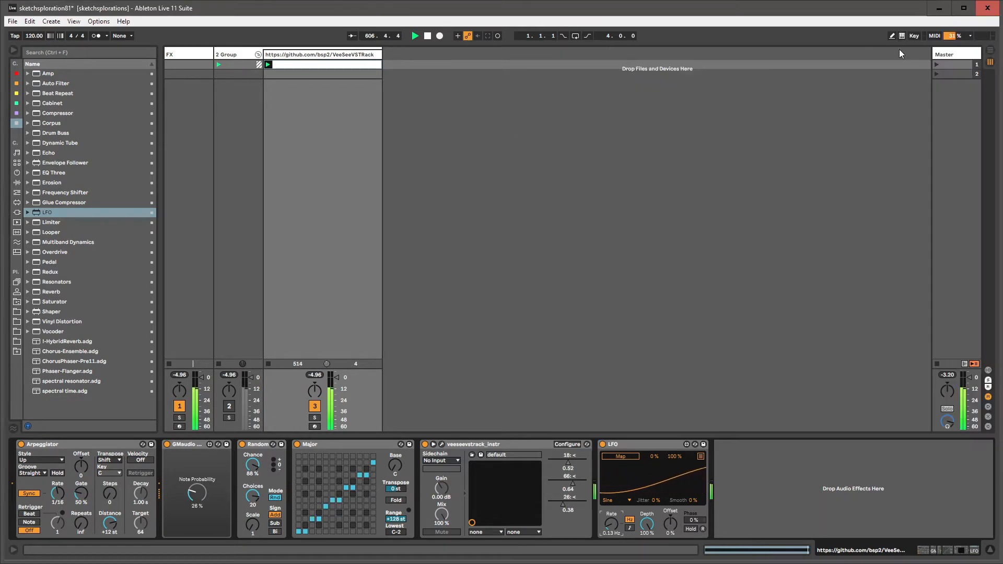
left_click(204, 56)
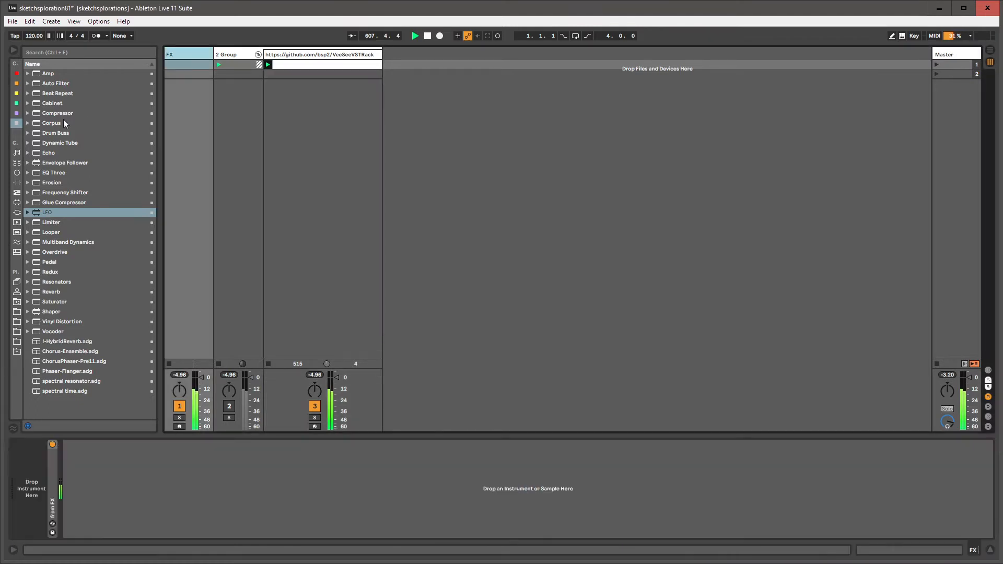
left_click(17, 212)
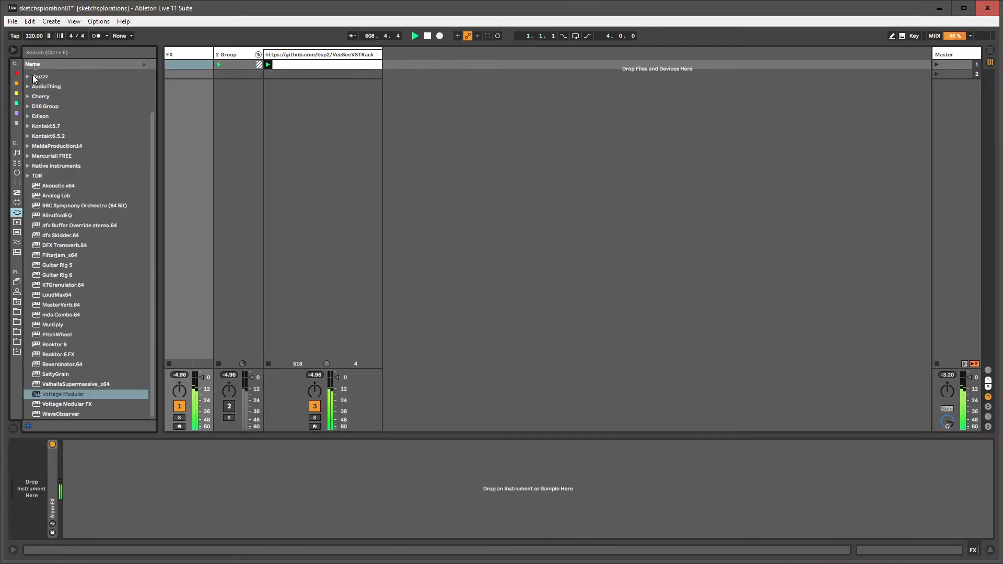
left_click(318, 53)
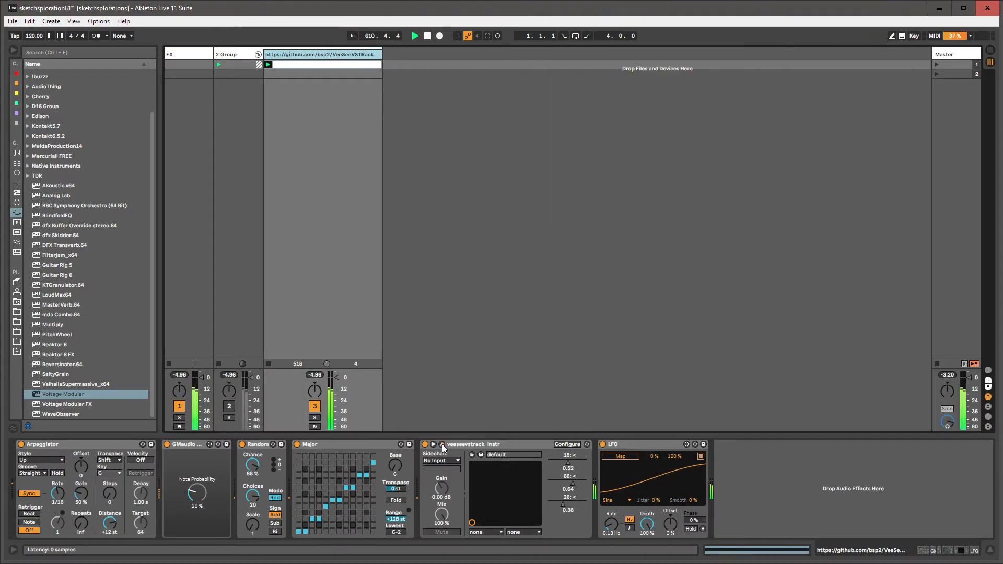
left_click(199, 54)
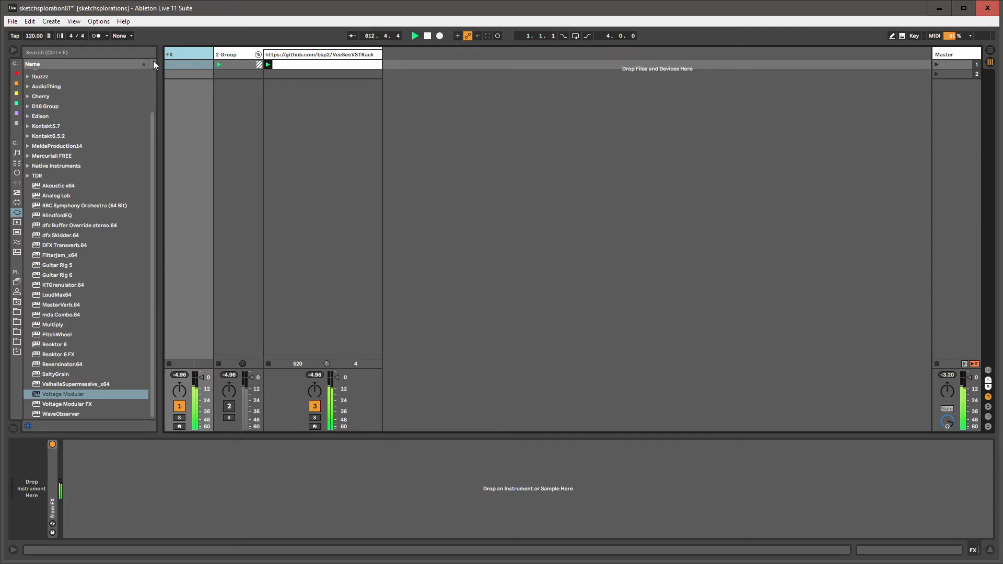
scroll(49, 83, "up", 2)
left_click_drag(59, 95, 97, 453)
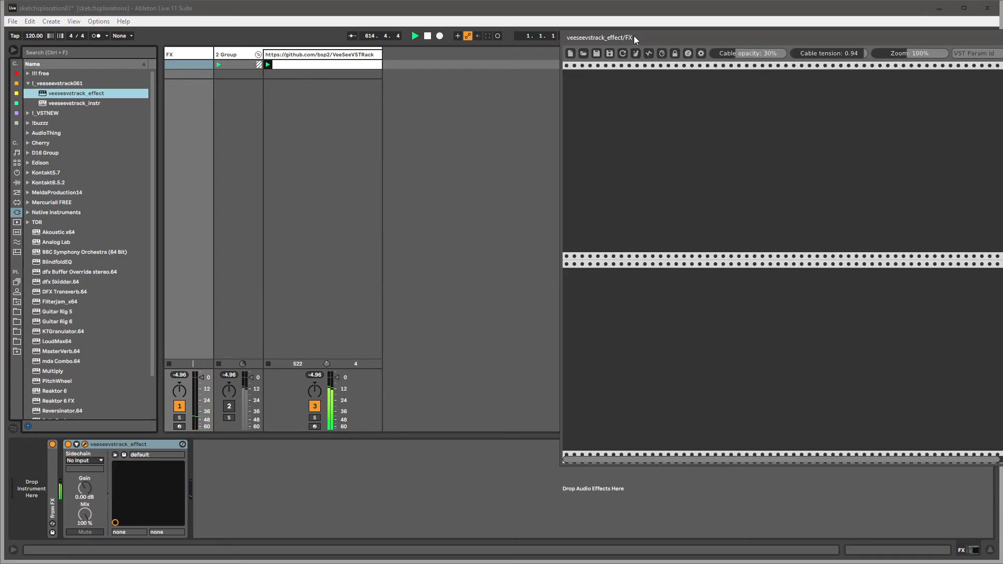
Step: Add the Core Audio module to the empty effect rack on the FX track
left_click_drag(635, 36, 384, 101)
right_click(335, 171)
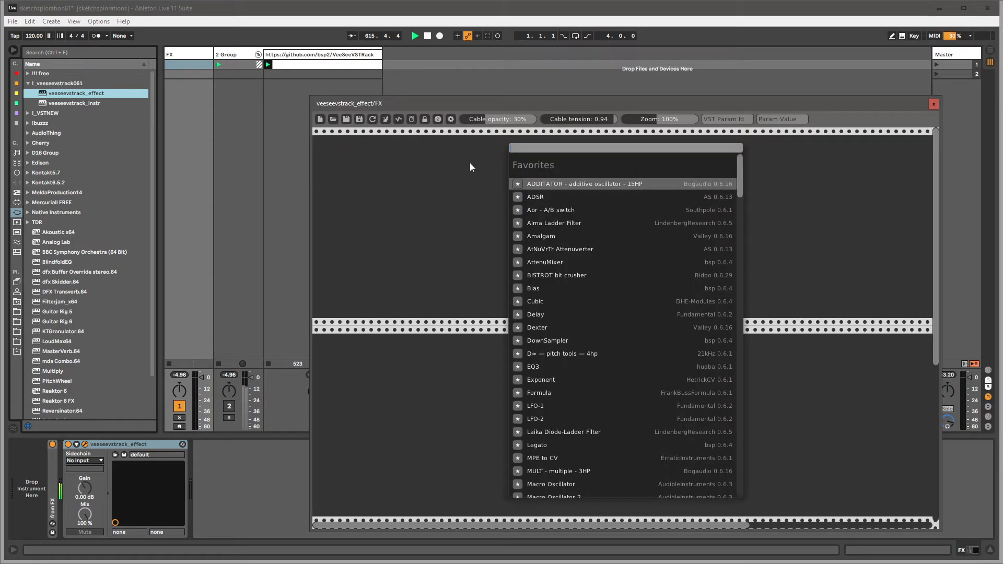
type("core")
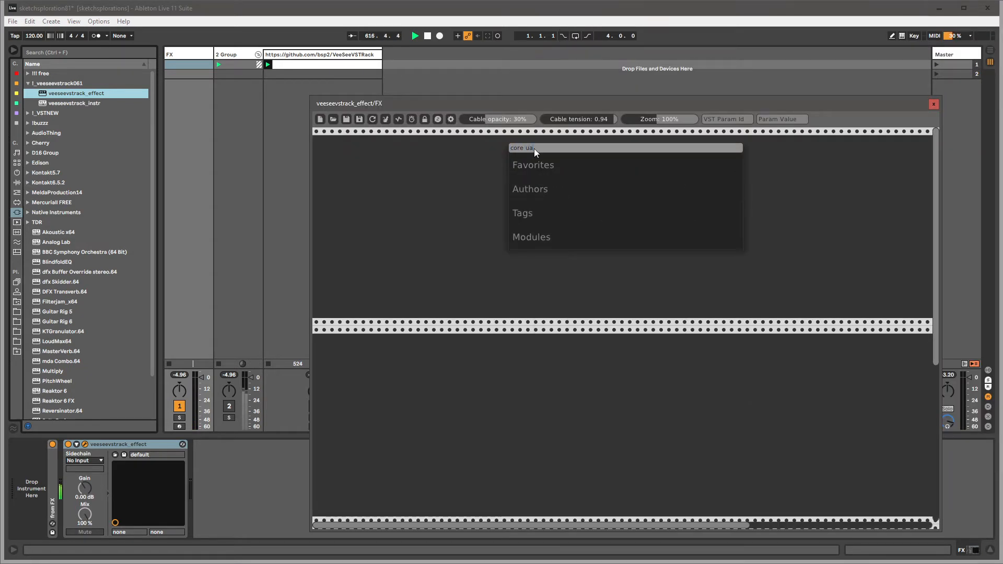
type(" audio")
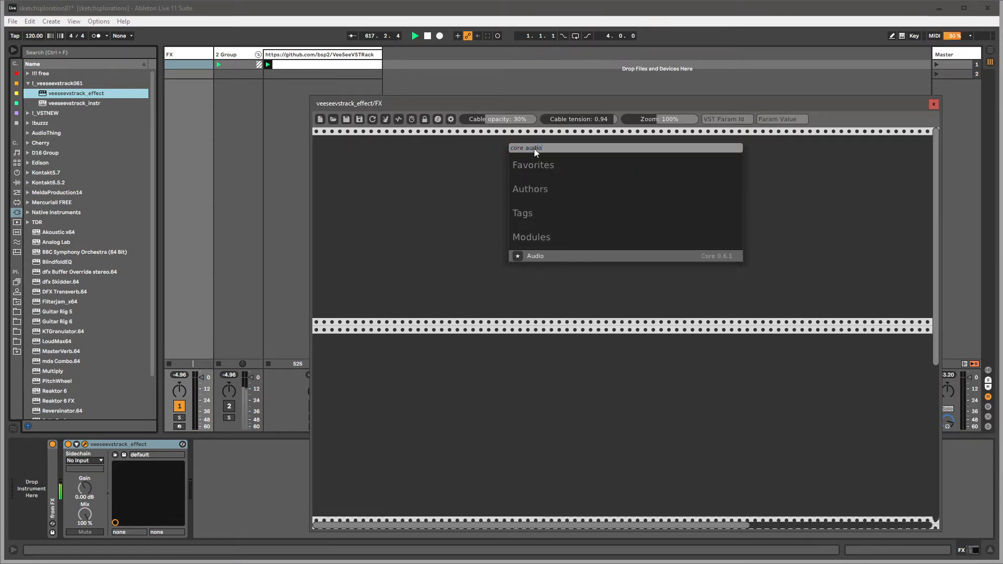
left_click(534, 258)
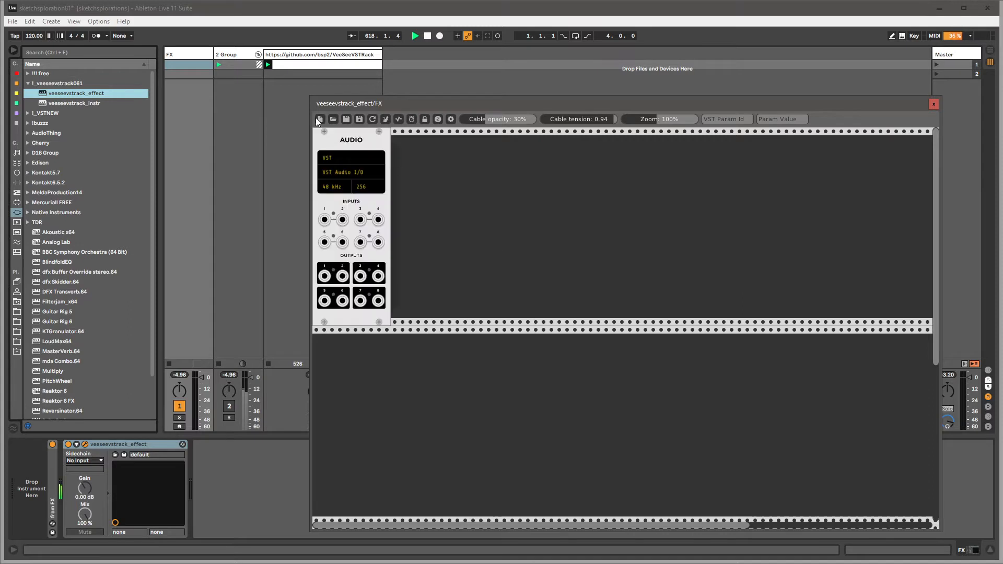
Step: Add the Southpole-parasites Smoke texture synth module beside the Audio module
right_click(449, 187)
type("smoke")
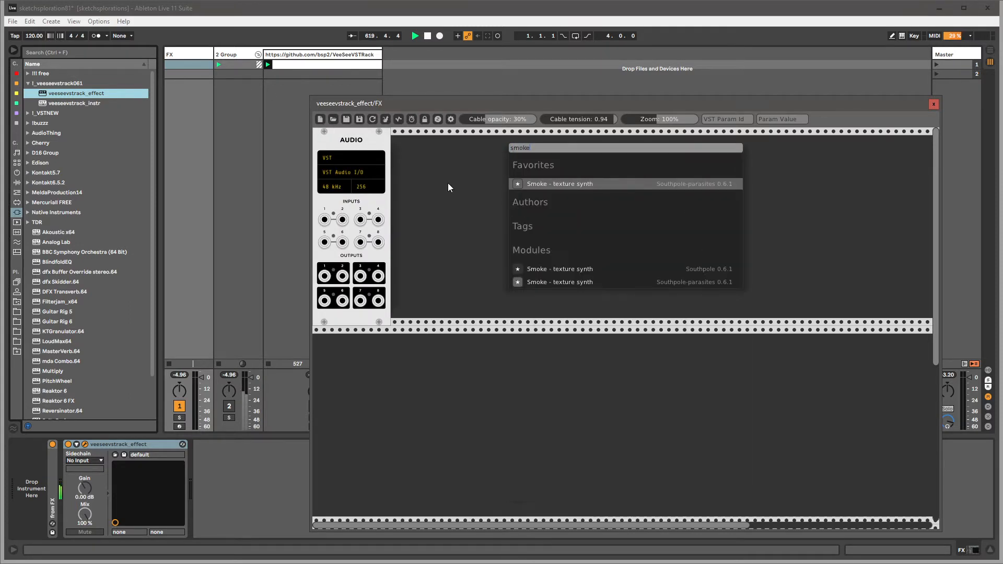
left_click(557, 186)
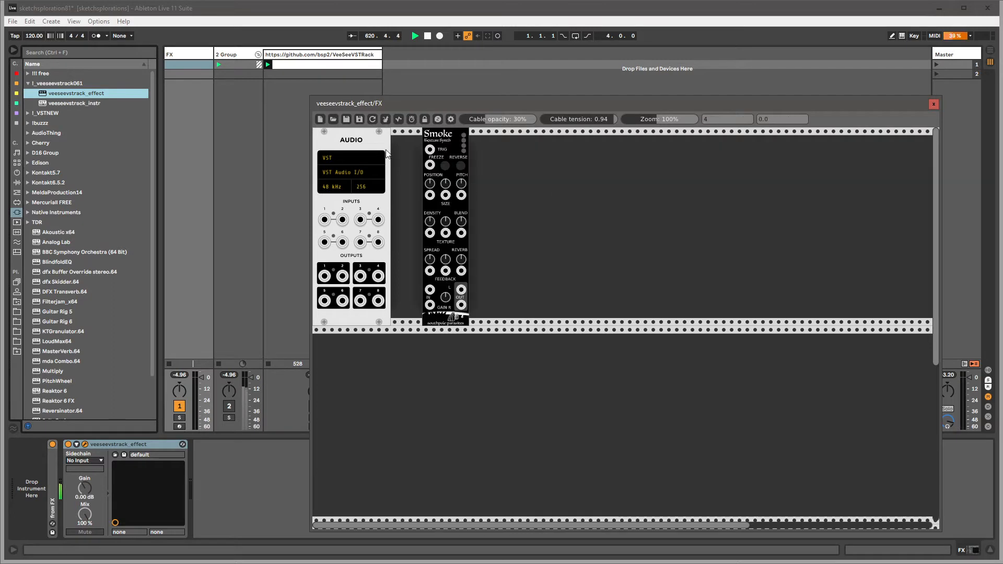
Step: Place the Southpole and Southpole-parasites versions of Smoke side by side for comparison, and delete both extra modules
right_click(527, 178)
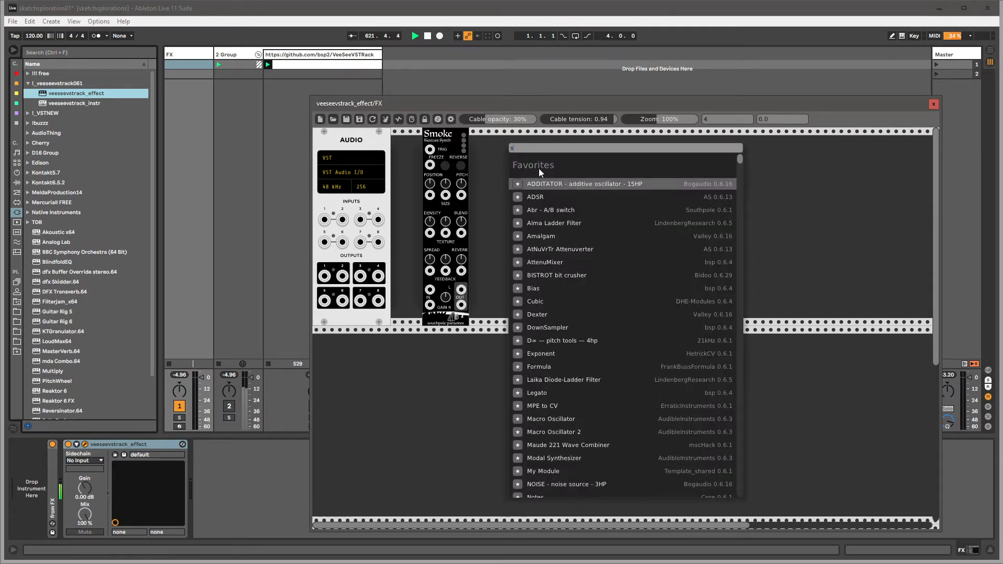
type("smoke")
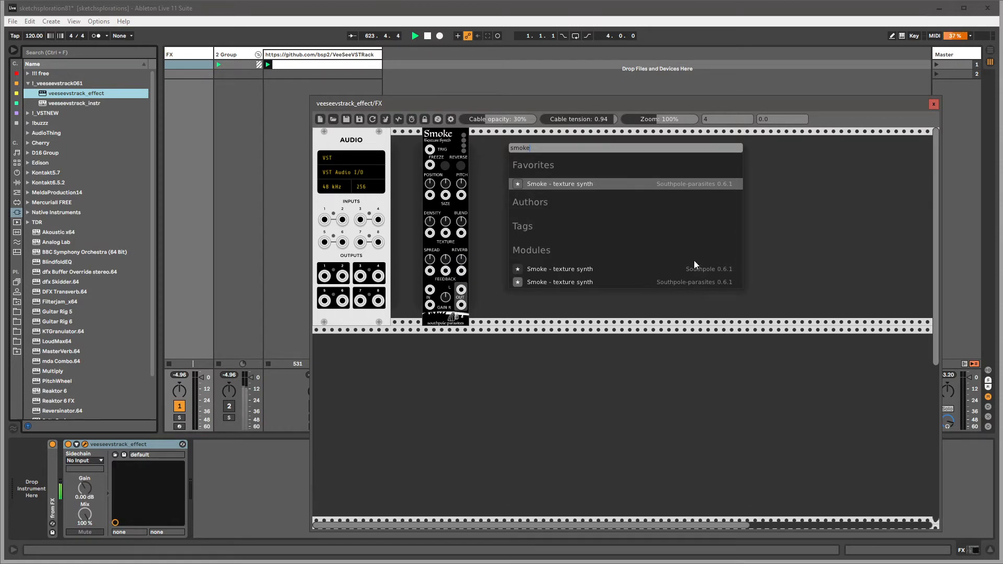
left_click(578, 271)
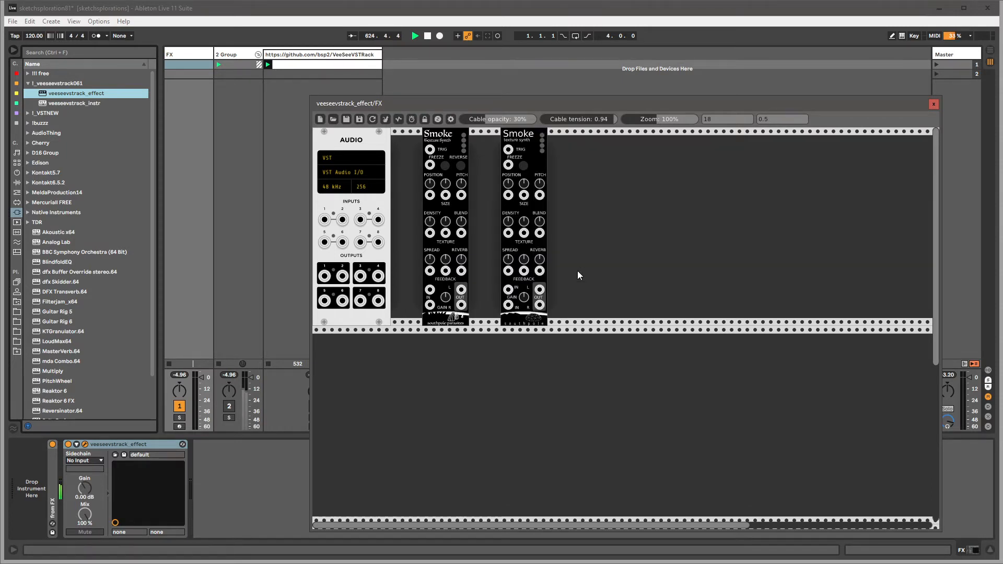
right_click(578, 271)
type("smoke")
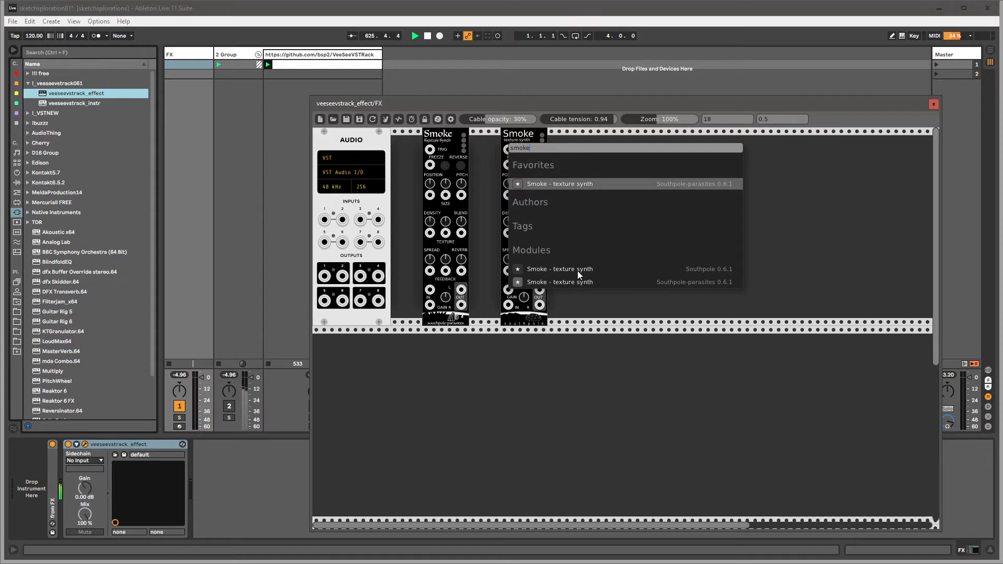
left_click(574, 282)
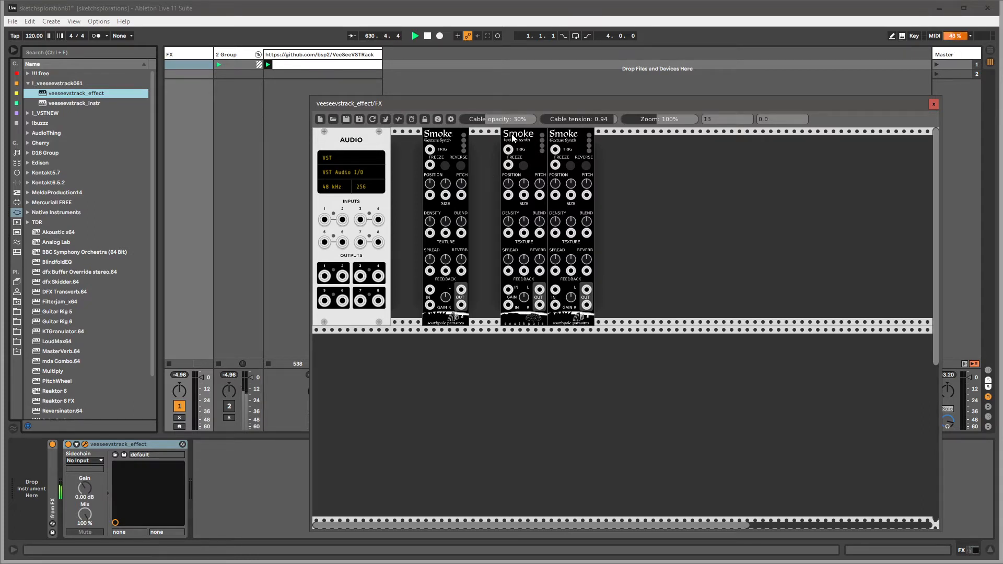
key("Delete")
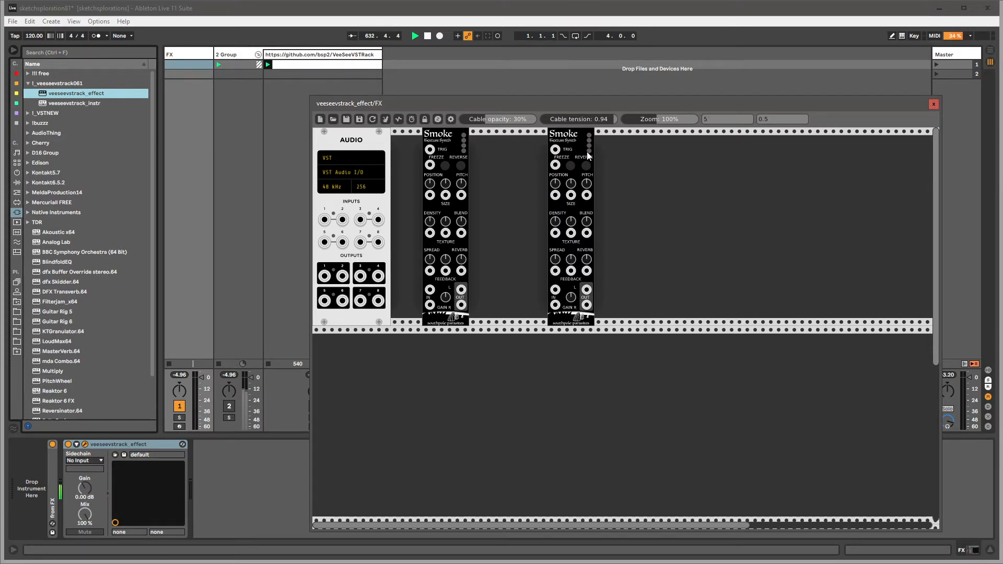
key("Delete")
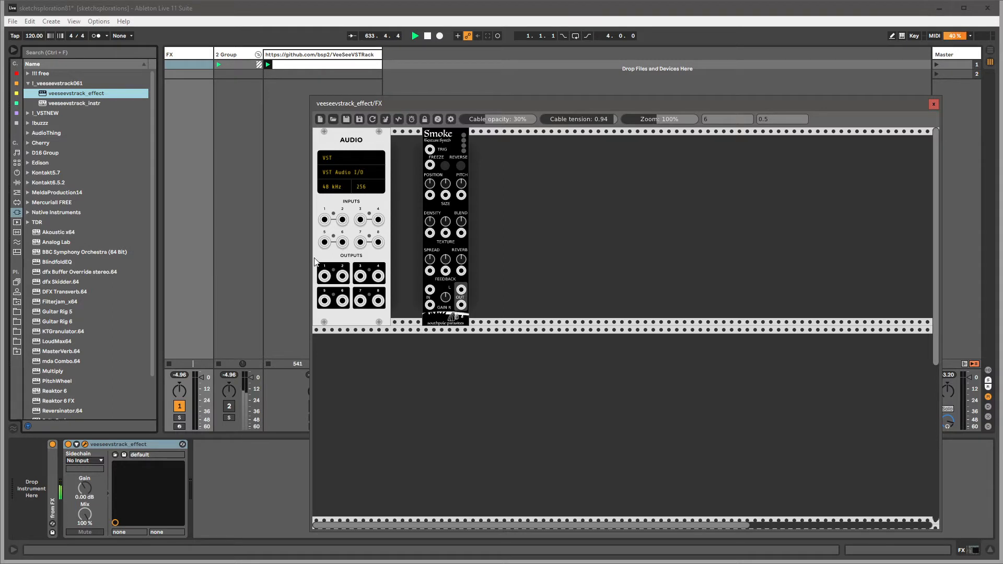
Step: Patch Audio outputs 1 and 2 through Smoke's stereo inputs and outputs into Audio inputs 1 and 2, and move Smoke against the Audio module
left_click_drag(325, 276, 430, 290)
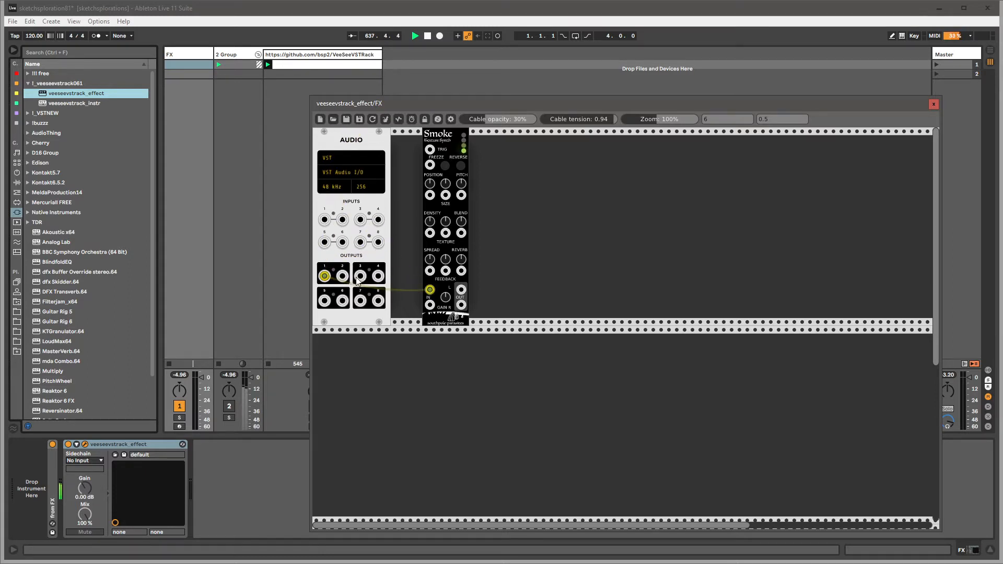
left_click_drag(342, 276, 325, 220)
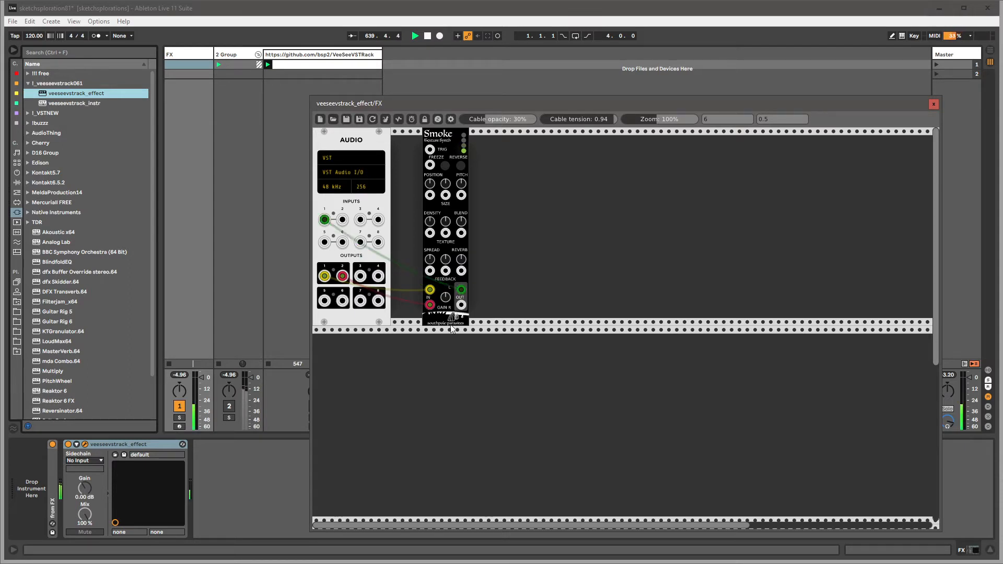
left_click_drag(461, 305, 324, 242)
left_click_drag(325, 242, 342, 220)
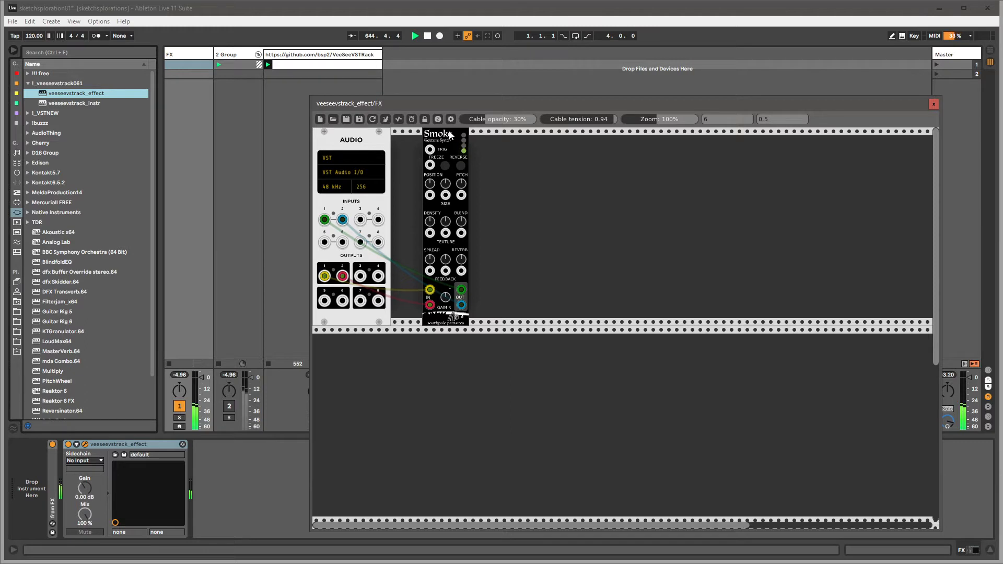
left_click_drag(449, 134, 412, 137)
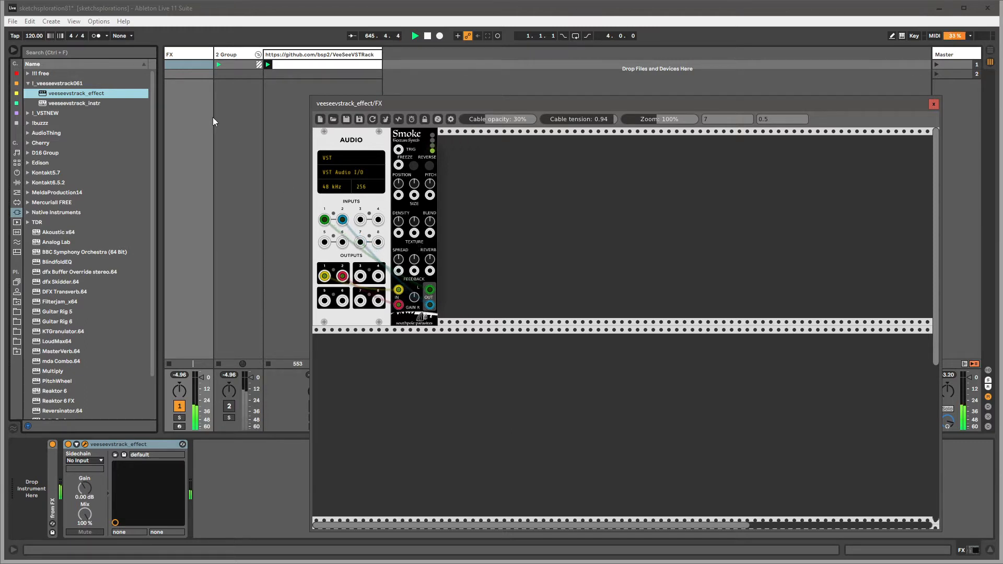
Step: Expose Smoke's position, size, pitch, density, texture, blend, spread, feedback and reverb knobs as parameters of the effect device in Live
left_click(193, 59)
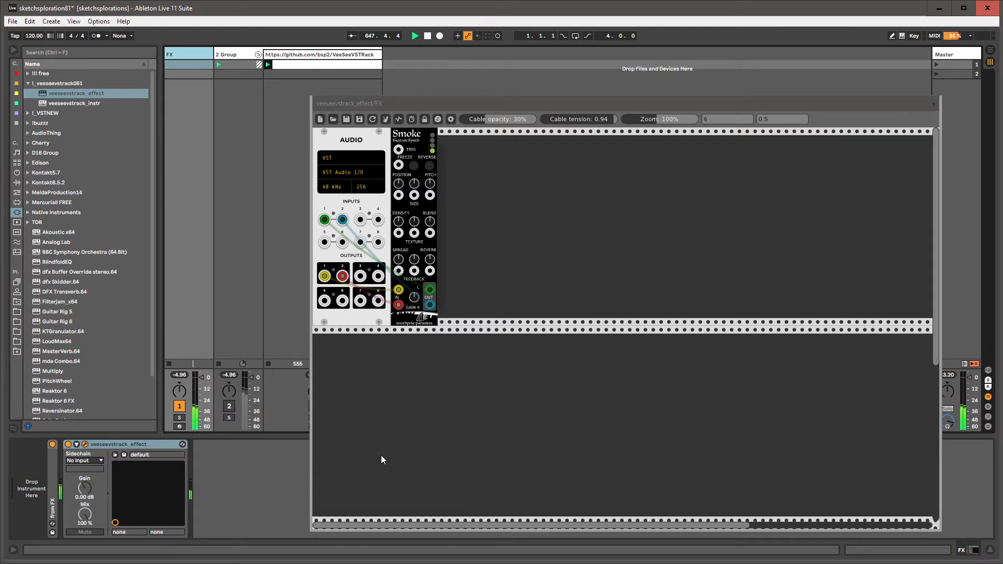
left_click(76, 444)
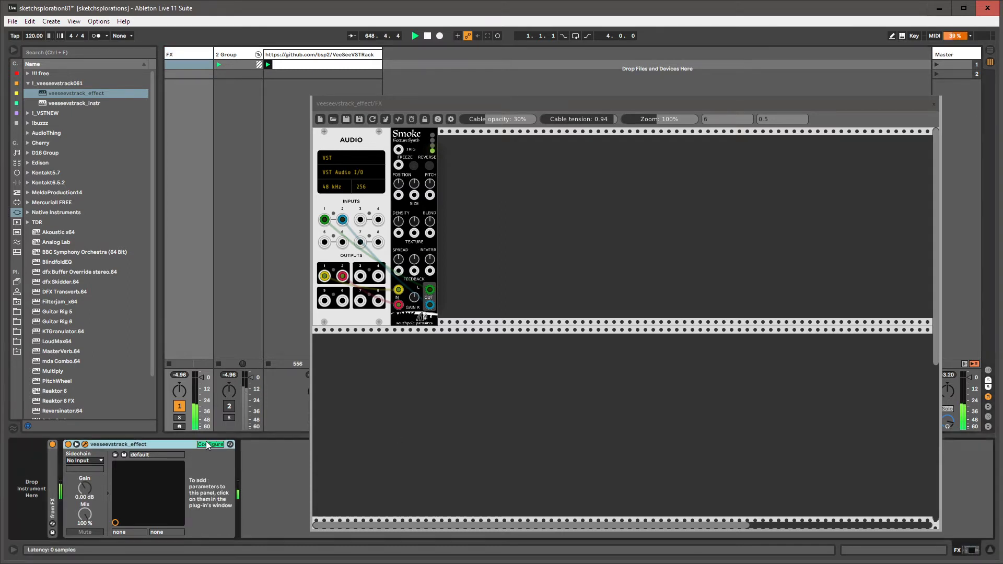
left_click(400, 183)
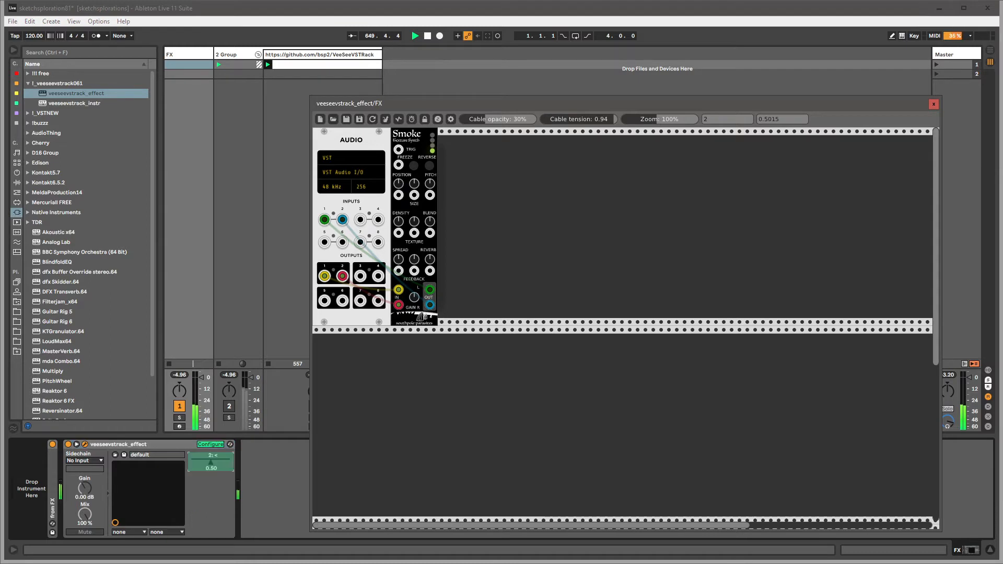
left_click(418, 186)
left_click_drag(417, 186, 417, 186)
mouse_move(429, 220)
left_mouse_down()
mouse_move(401, 216)
mouse_move(430, 222)
left_mouse_up()
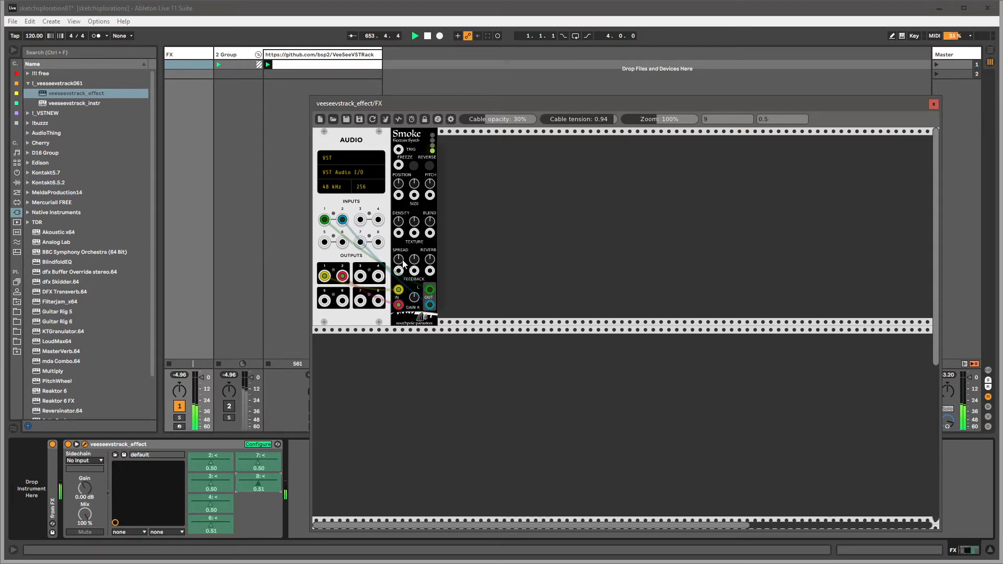
left_click_drag(403, 261, 429, 262)
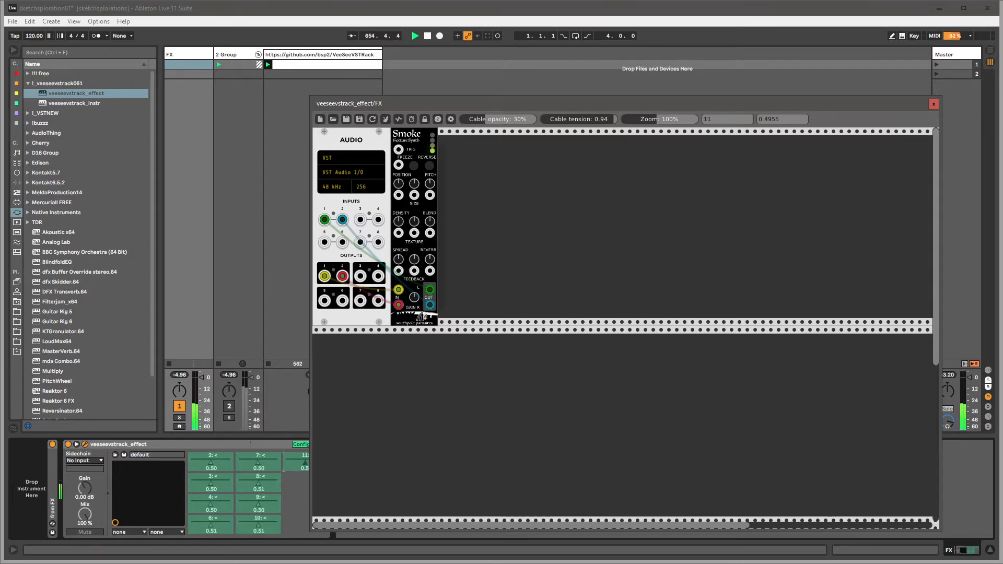
Step: Initialize the Smoke module and end parameter configuration on the effect device
right_click(411, 247)
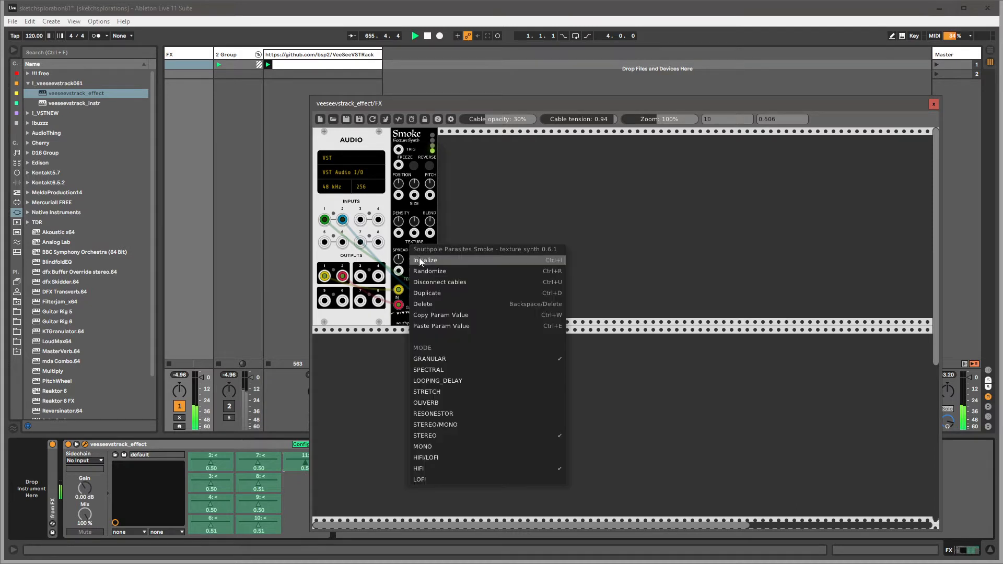
left_click(419, 258)
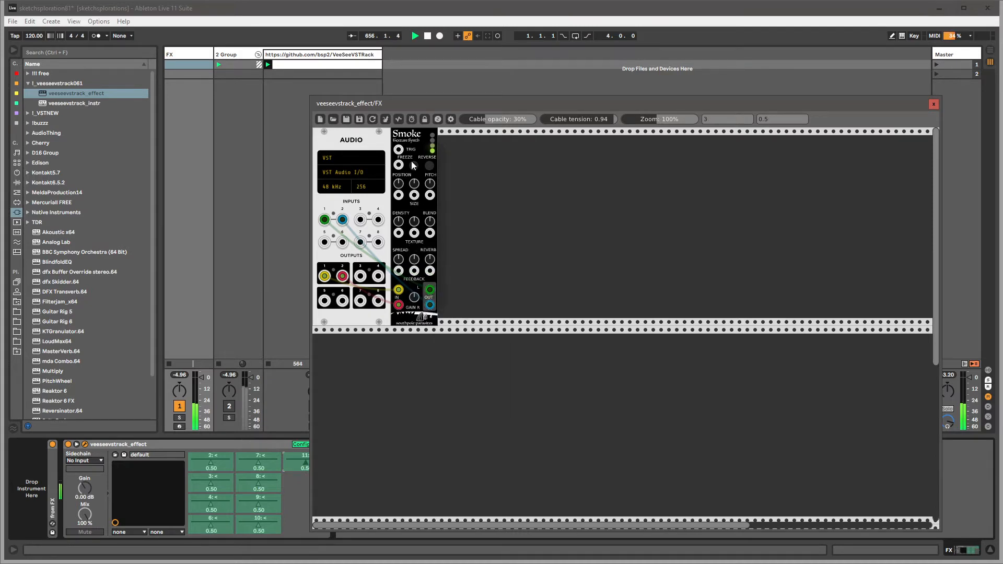
left_click(290, 453)
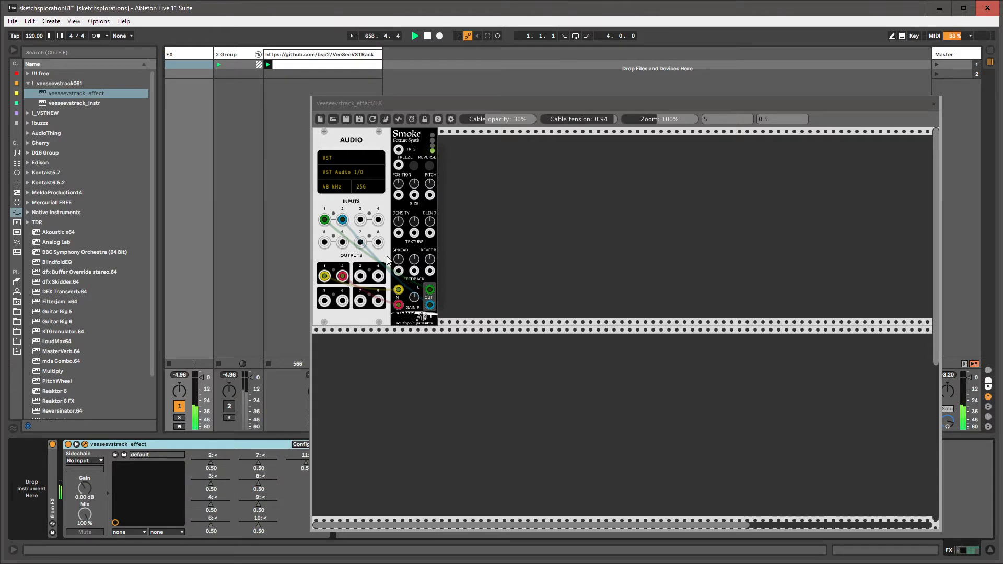
Step: Set Smoke's gain to 1.0, its size to about 0.57, and its position parameter to about 0.86
left_click_drag(414, 298, 414, 331)
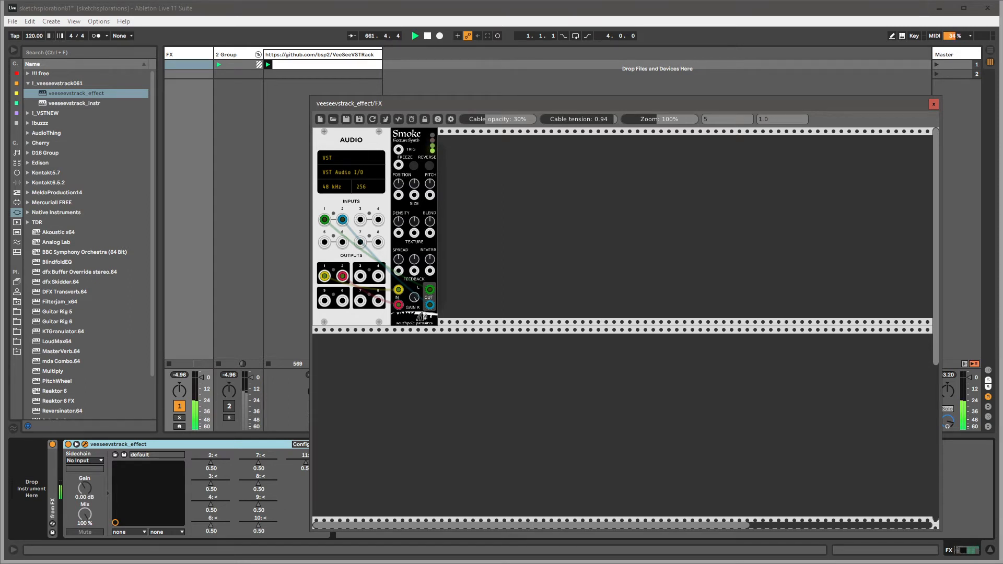
left_click_drag(414, 297, 415, 303)
mouse_move(413, 187)
left_mouse_down()
mouse_move(413, 167)
mouse_move(413, 181)
left_mouse_up()
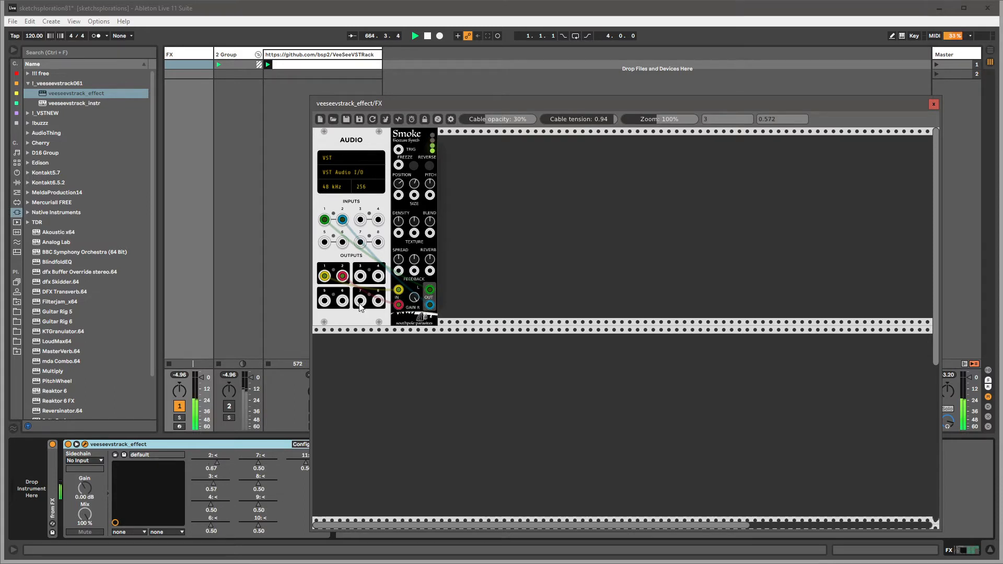
left_click(225, 462)
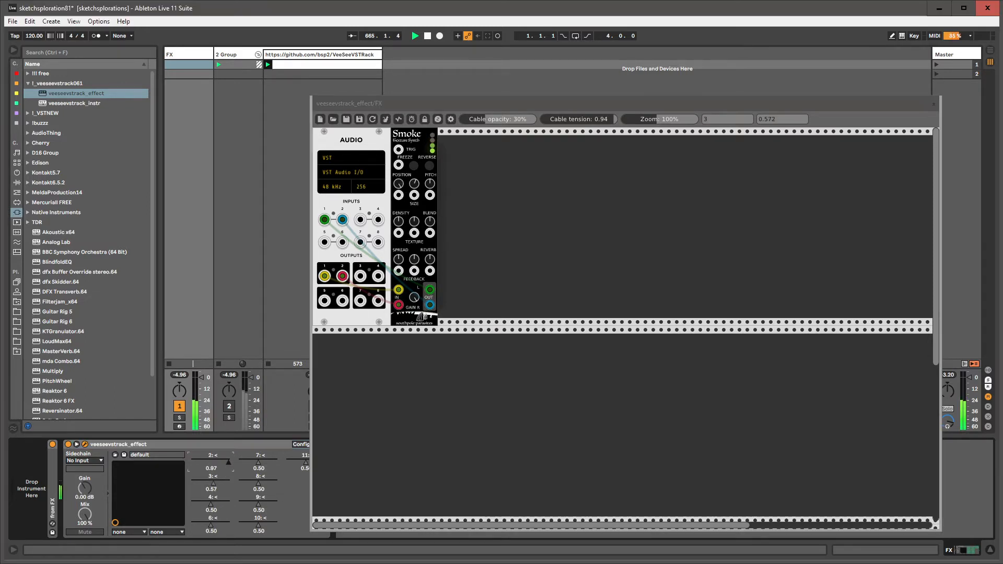
Step: Close the effect plug-in window and save the Live set
left_click(934, 104)
left_click(12, 21)
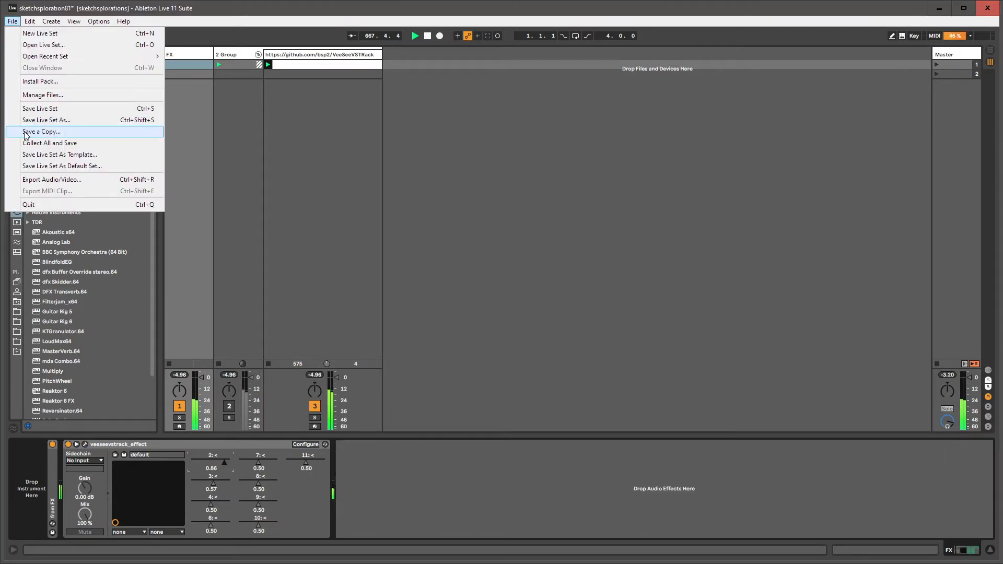
left_click(40, 108)
Step: Open the veeseevstrack_instr window from the instrument track and place it so the whole patch is in view
left_click(295, 55)
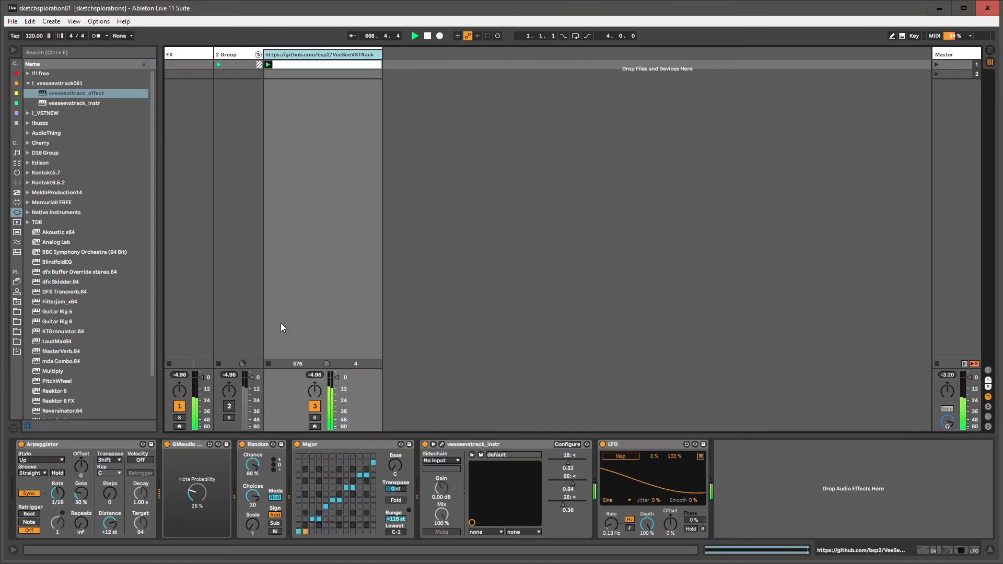
left_click(442, 445)
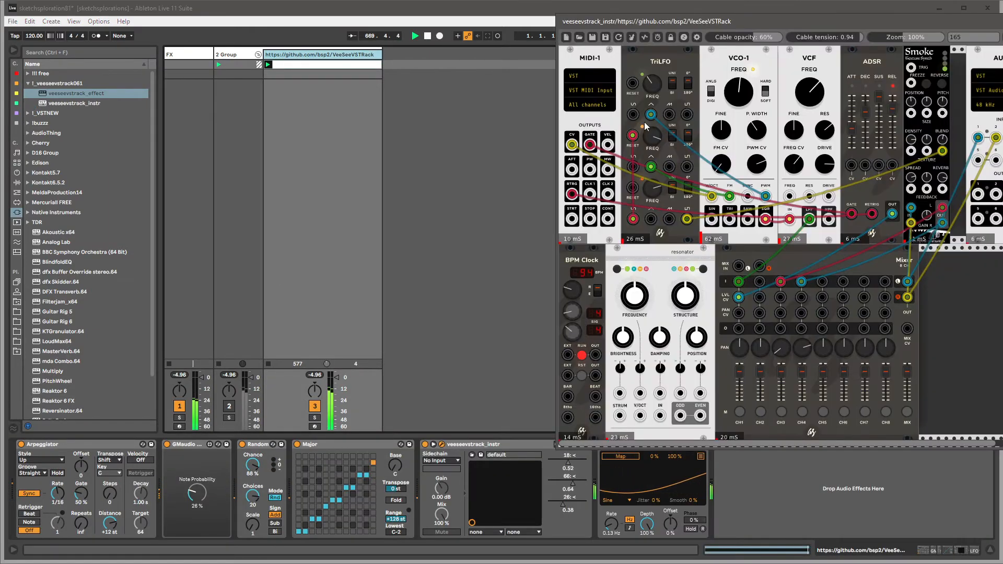
left_click_drag(895, 25, 675, 41)
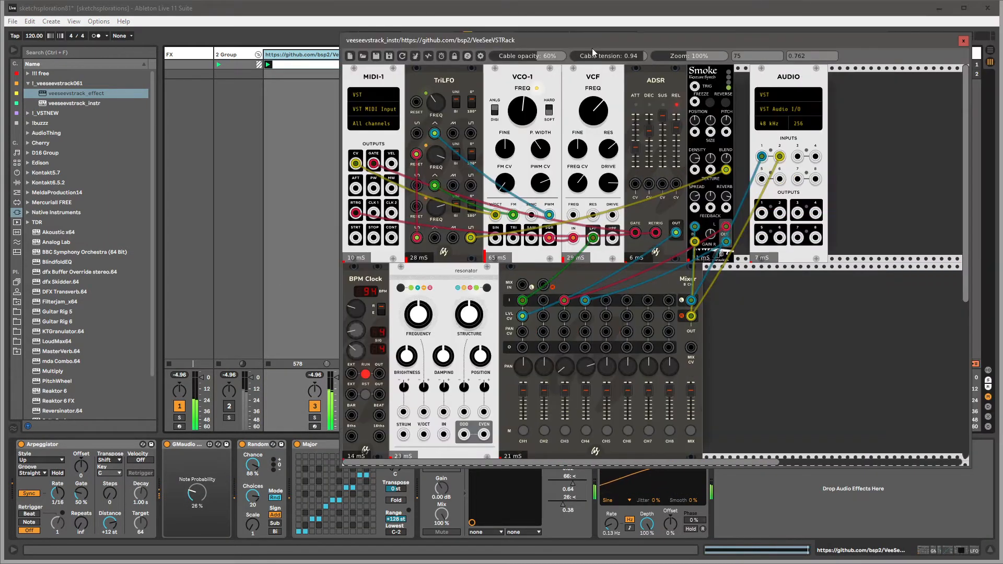
Step: Add a Utility device after veeseevstrack_effect on the FX track and raise its gain to about 17.8 dB
left_click(187, 56)
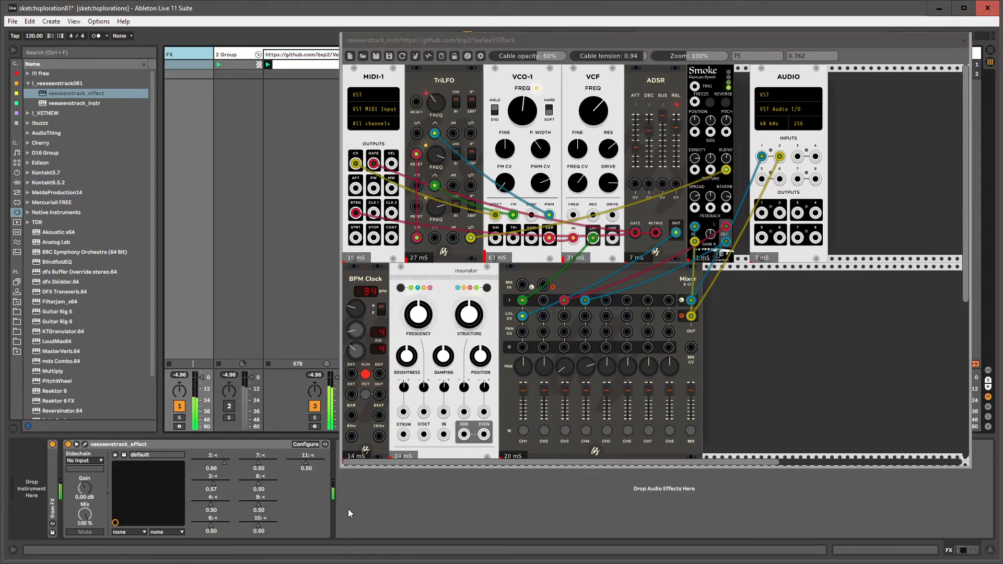
key("ctrl+f")
type("utility")
key("Return")
key("Escape")
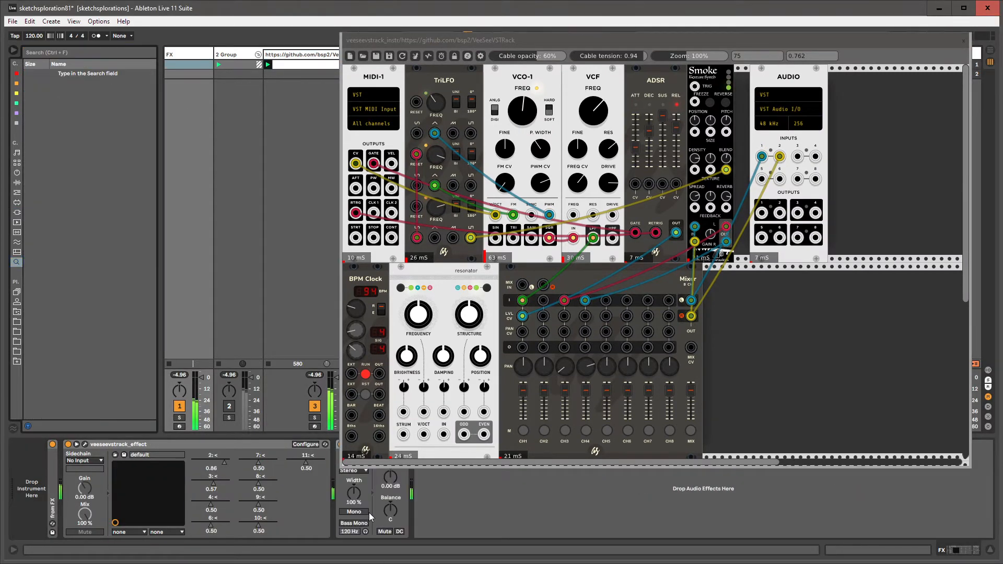
left_click_drag(389, 478, 389, 444)
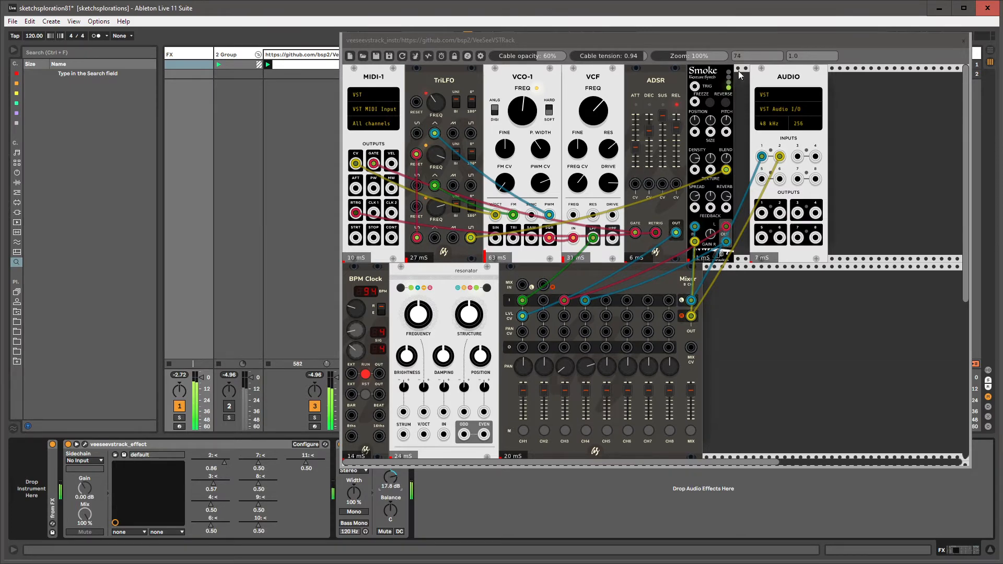
Step: Place the Smoke module directly beside ADSR with the AUDIO module right after it, and look over Smoke's mode options
left_click(706, 73)
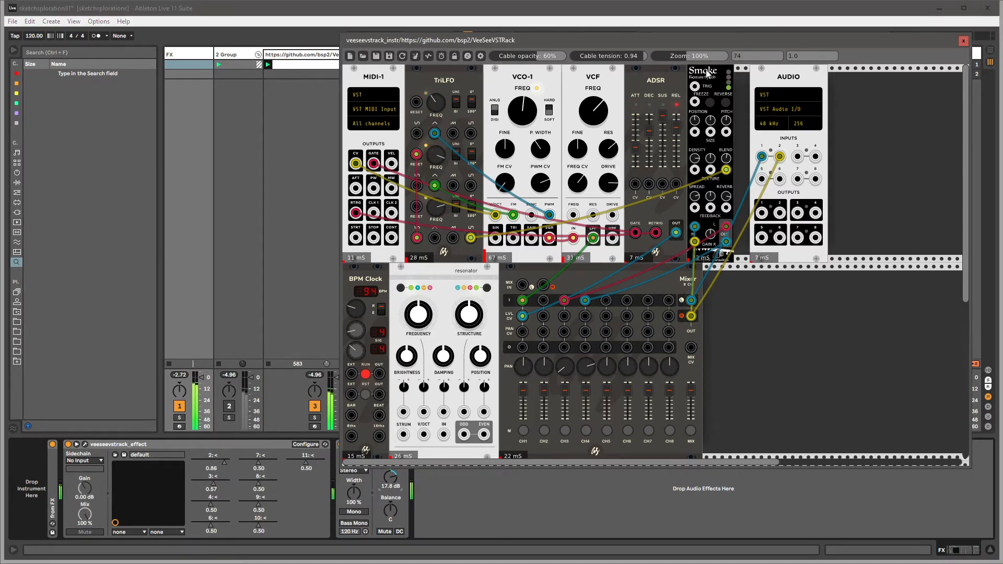
mouse_move(707, 78)
left_mouse_down()
mouse_move(719, 215)
mouse_move(715, 90)
left_mouse_up()
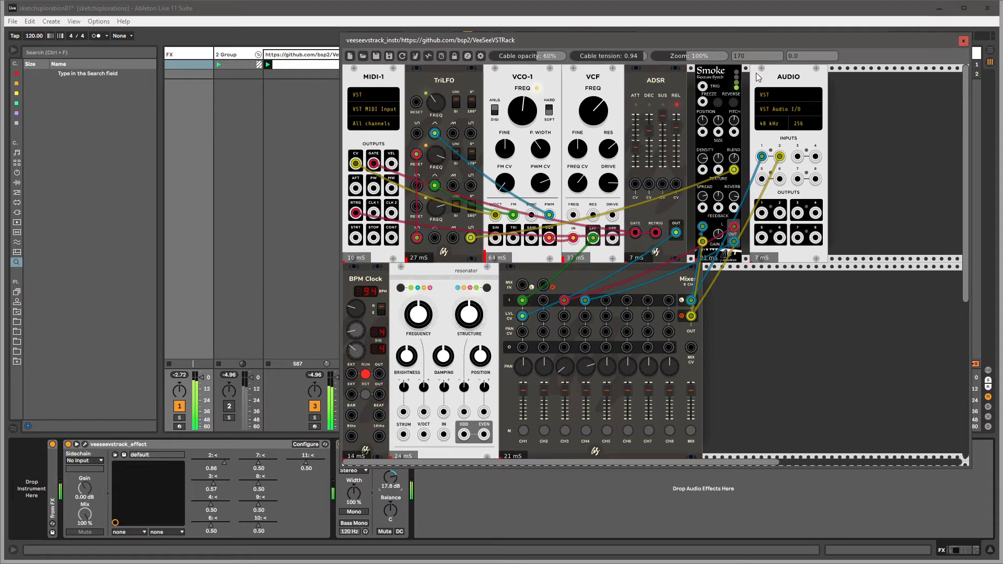
left_click_drag(712, 74, 746, 72)
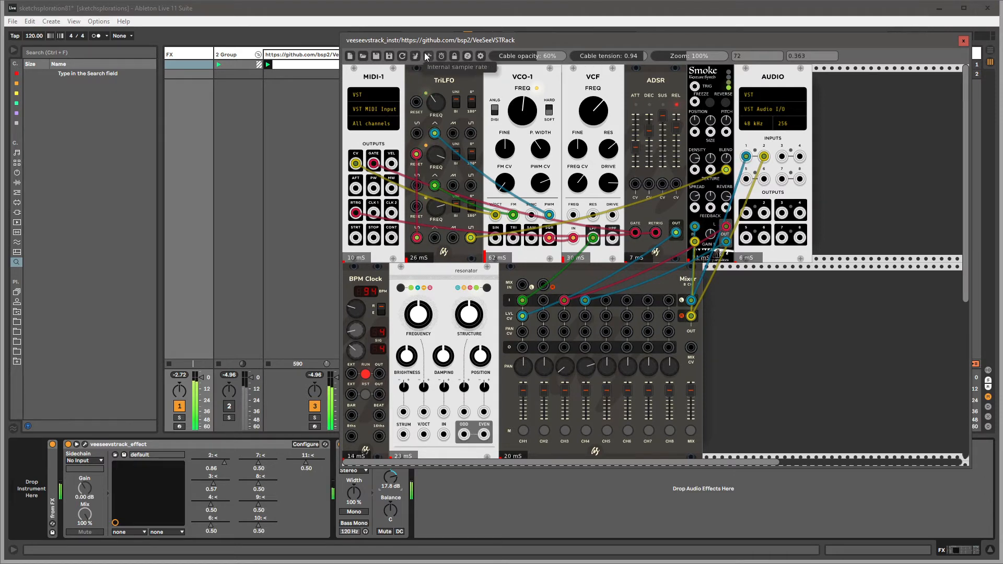
right_click(710, 83)
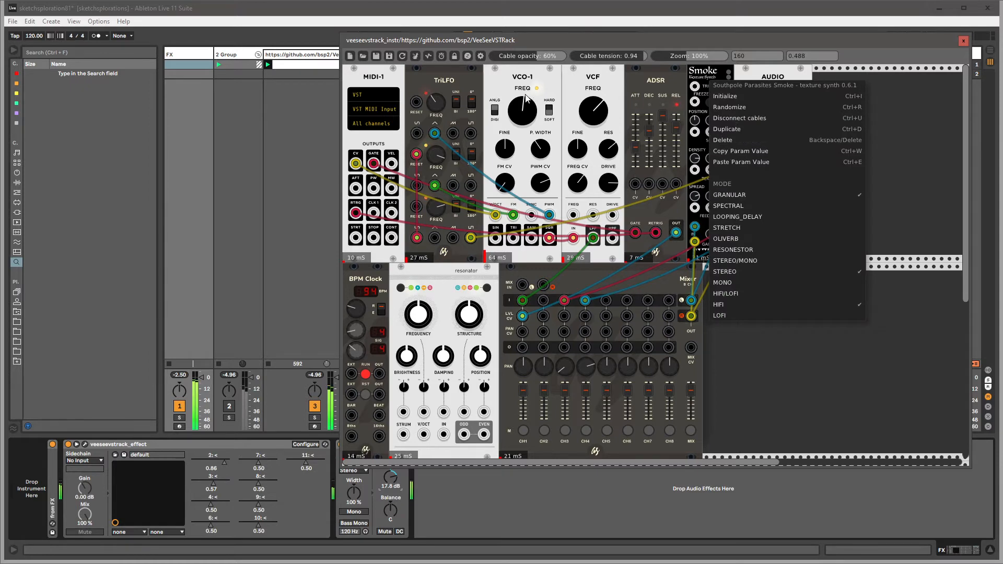
left_click(716, 76)
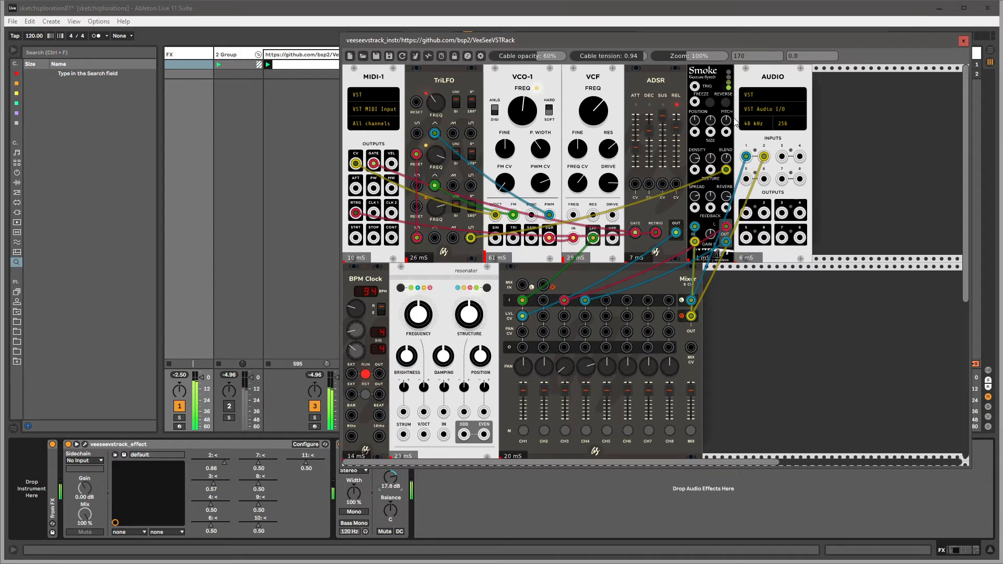
Step: Delete the Smoke module from the instrument patch, move the AUDIO module next to ADSR, and close the plug-in window
right_click(718, 69)
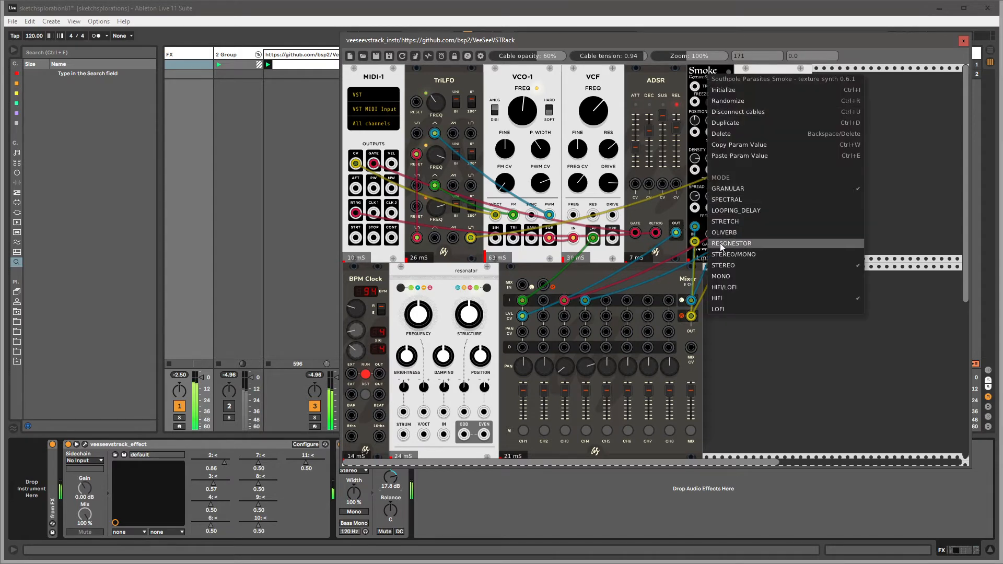
left_click(726, 135)
left_click_drag(771, 71, 723, 71)
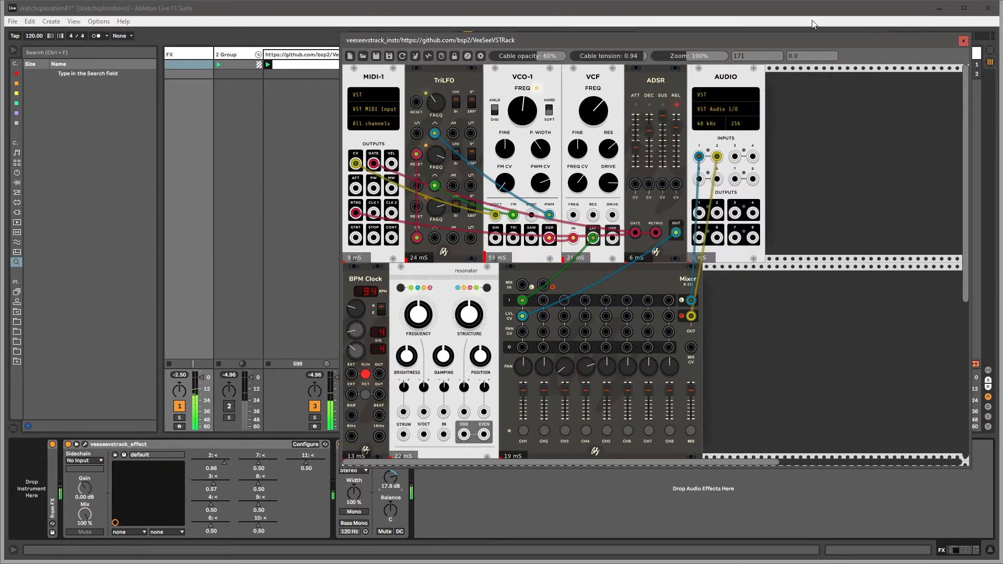
left_click(963, 42)
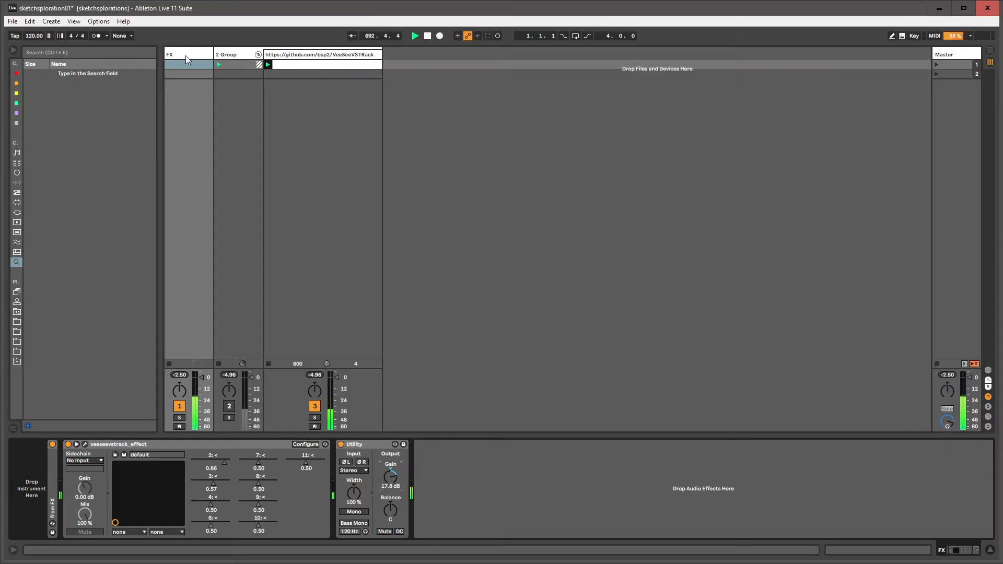
Step: Map the instrument track's LFO to parameter 18 of veeseevstrack_instr
left_click(282, 62)
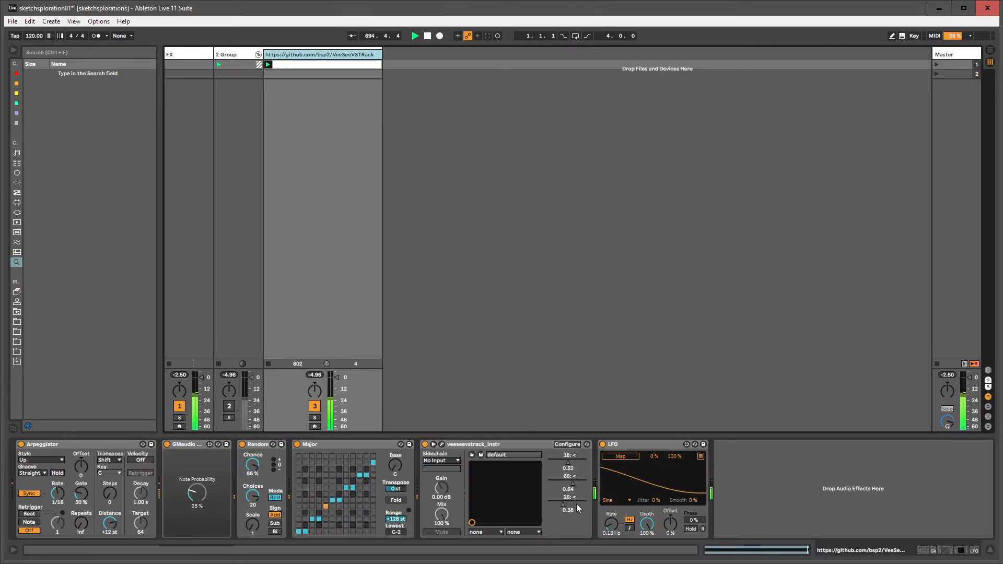
mouse_move(612, 531)
left_mouse_down()
mouse_move(613, 502)
mouse_move(612, 522)
left_mouse_up()
left_click(702, 457)
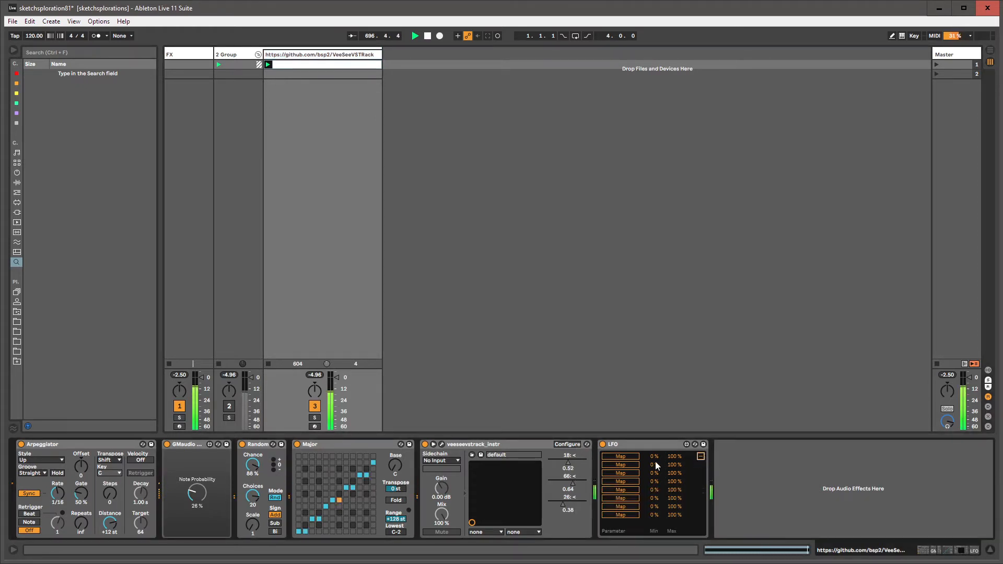
left_click(622, 458)
left_click(570, 463)
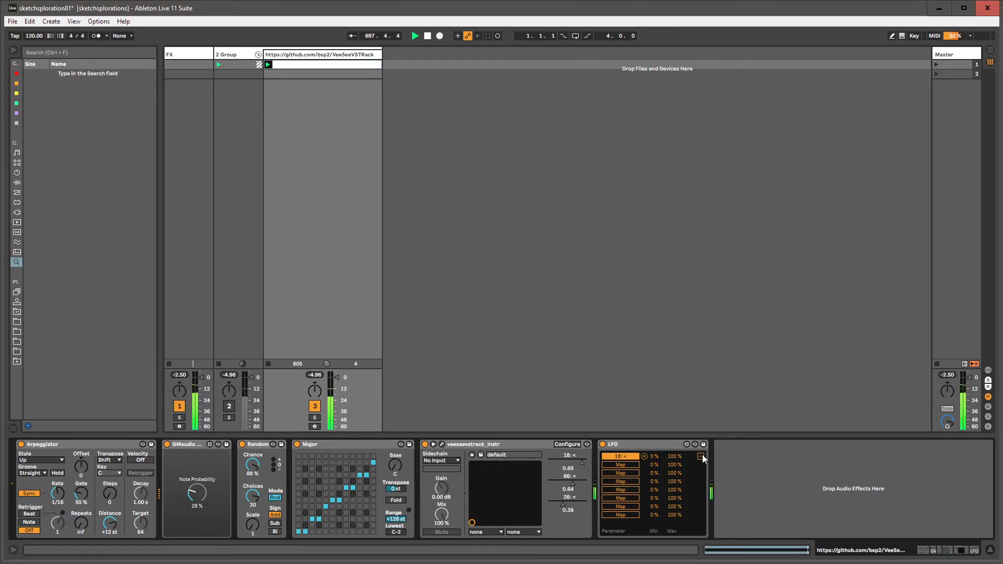
Step: Set the LFO to the Random waveform with 50% smoothing and a rate of about 3 Hz
mouse_move(611, 524)
left_mouse_down()
mouse_move(612, 504)
mouse_move(611, 522)
left_mouse_up()
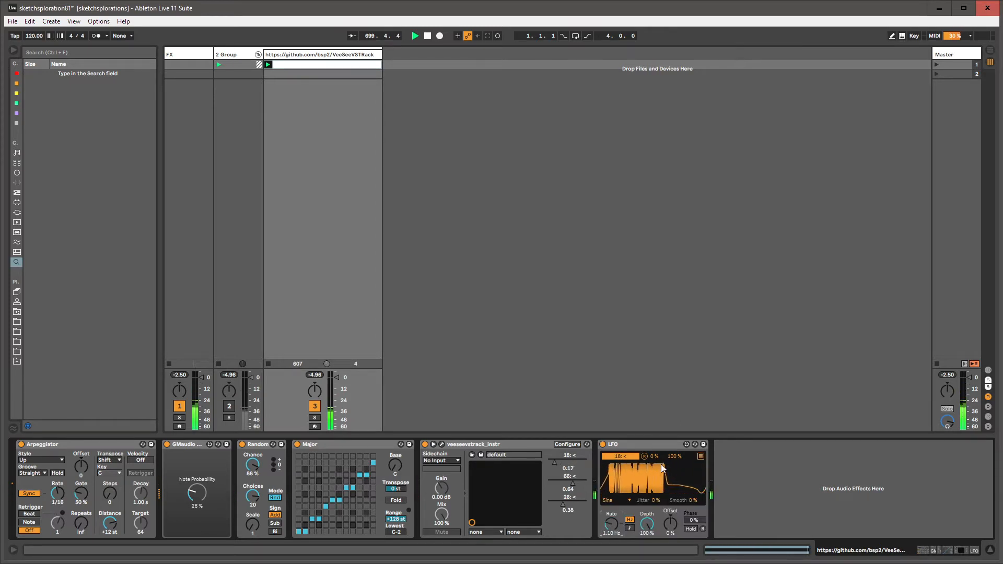
left_click(621, 500)
left_click(614, 548)
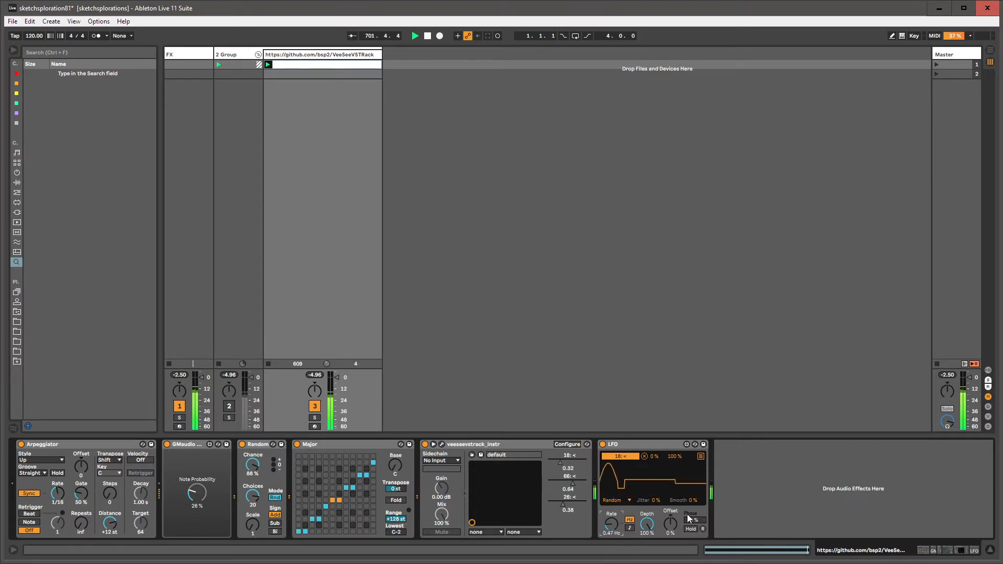
left_click_drag(693, 500, 693, 474)
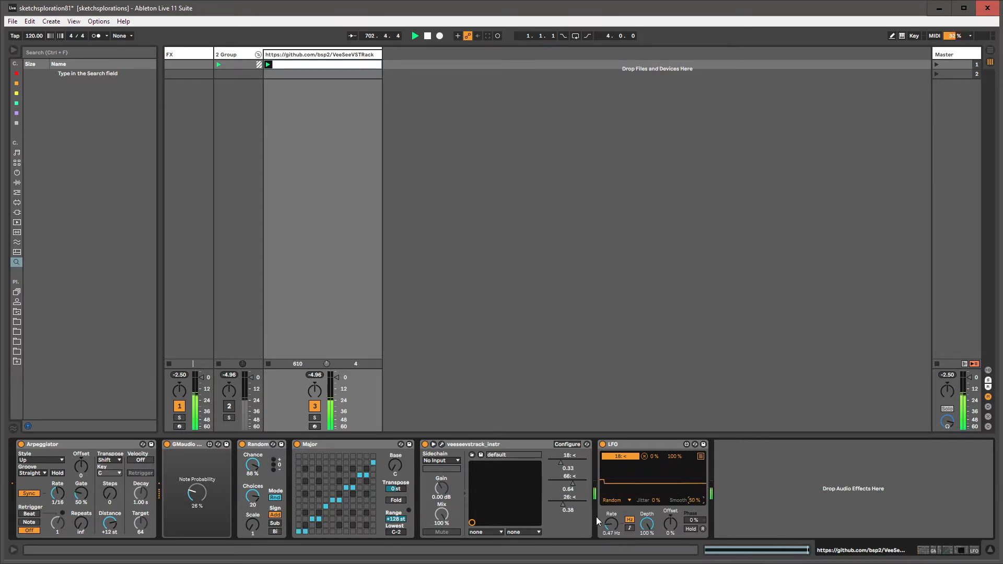
mouse_move(611, 524)
left_mouse_down()
mouse_move(611, 507)
mouse_move(611, 548)
mouse_move(611, 518)
left_mouse_up()
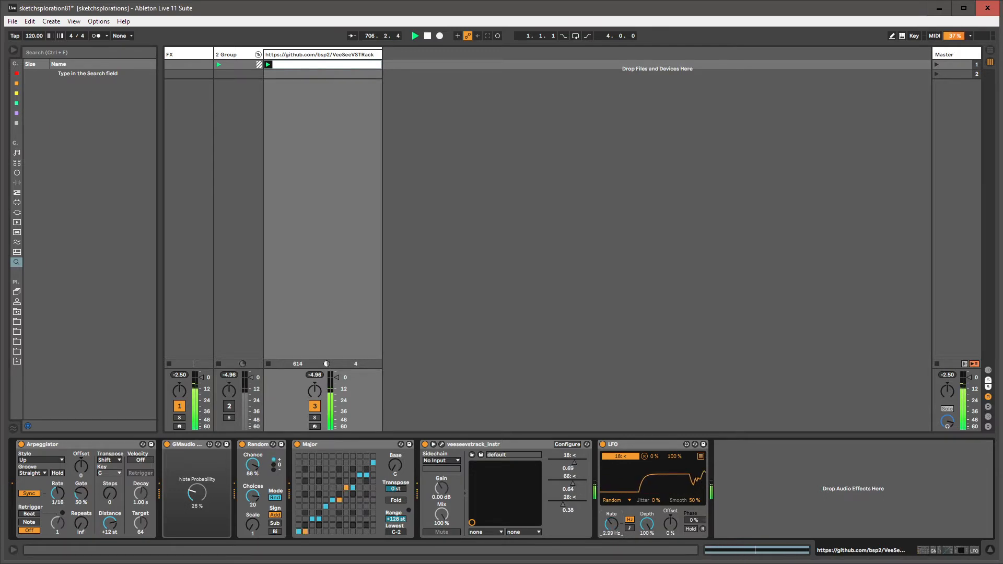
Step: Limit the LFO's parameter 18 mapping to a 21% maximum and lower the LFO rate to about 1.01 Hz
left_click(701, 457)
left_click_drag(675, 457, 675, 488)
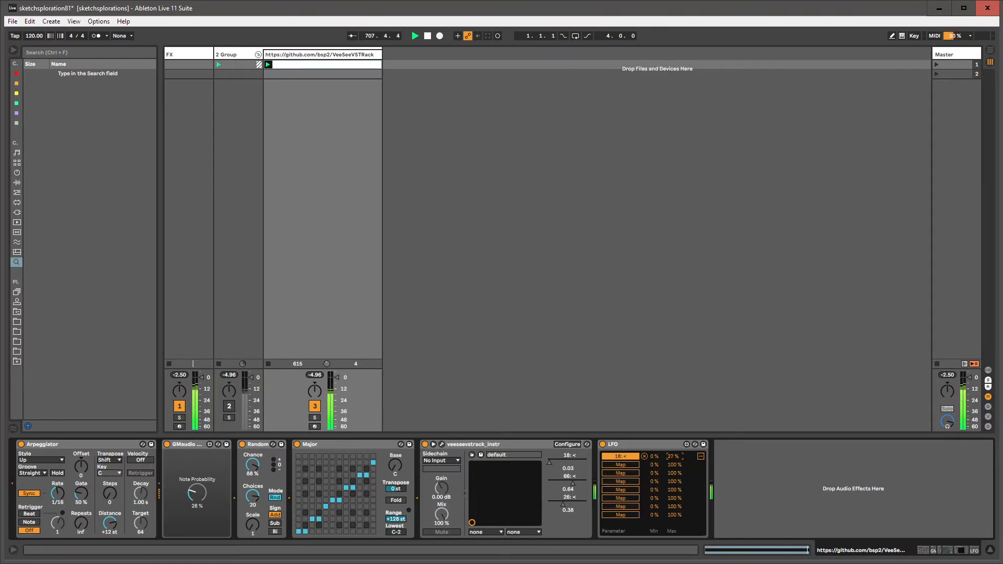
left_click(700, 457)
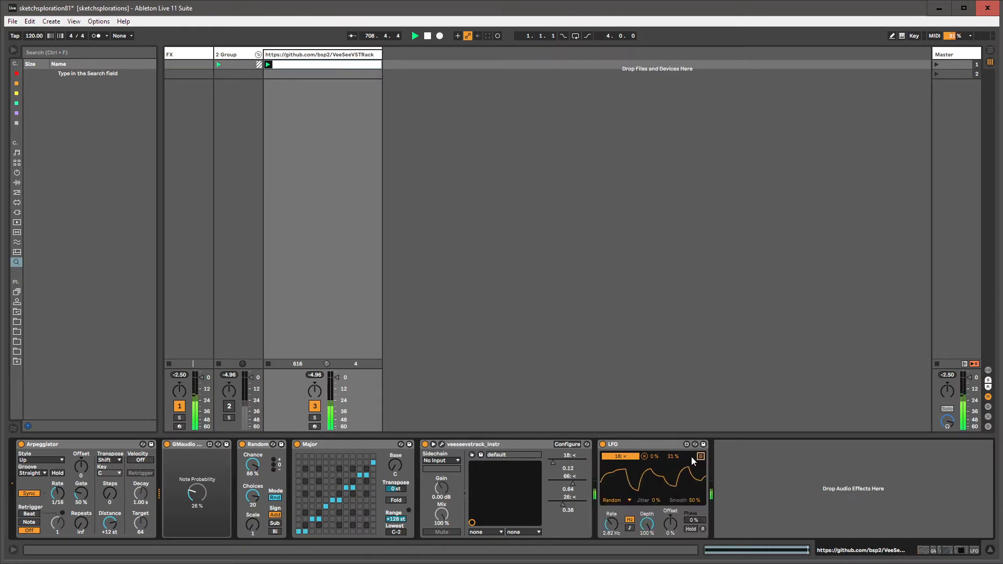
left_click_drag(612, 524, 611, 549)
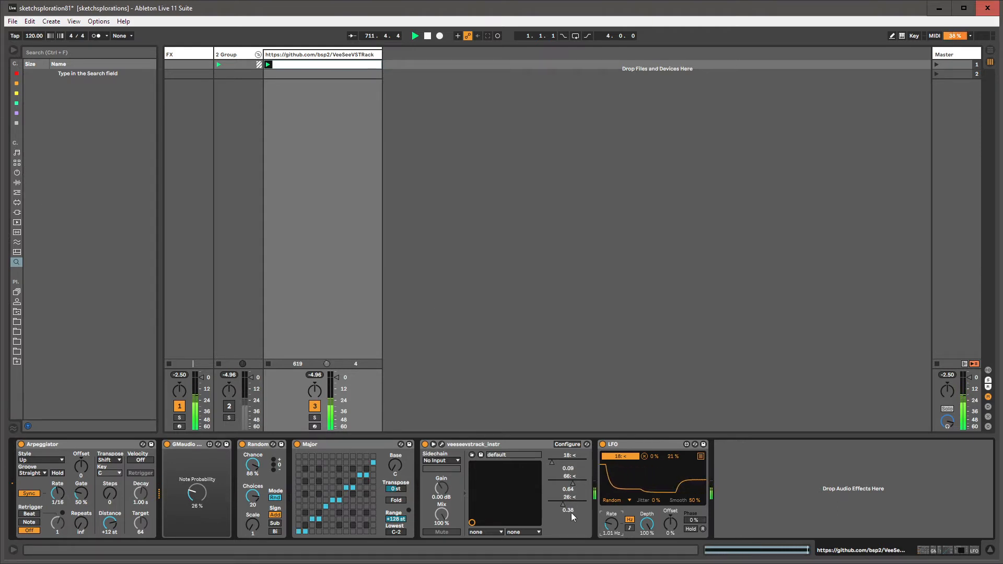
Step: Set the instrument's 26 parameter to 0.45 and open the veeseevstrack_instr rack window, placing it clear for editing
mouse_move(570, 507)
left_mouse_down()
mouse_move(587, 504)
mouse_move(565, 505)
left_mouse_up()
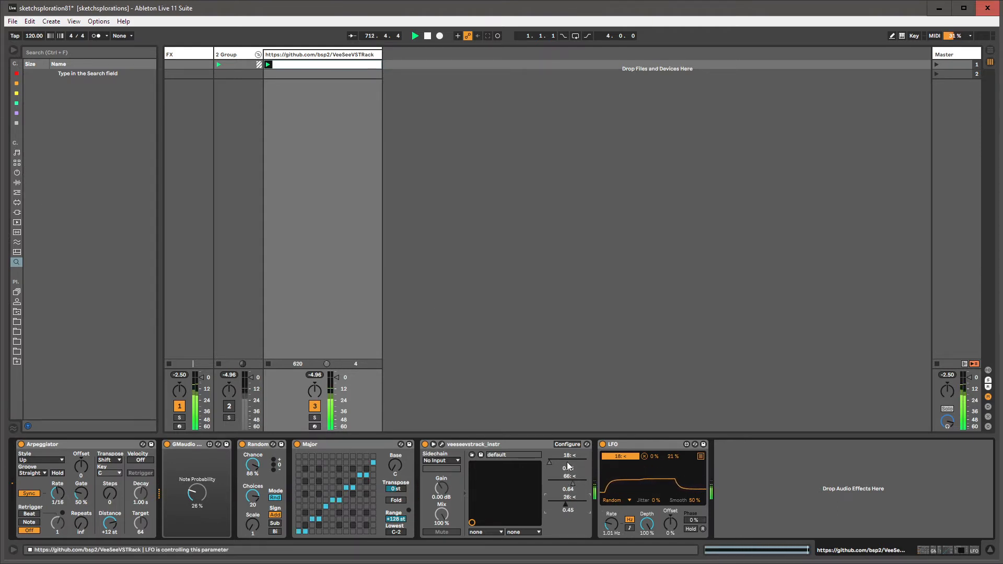
left_click(442, 445)
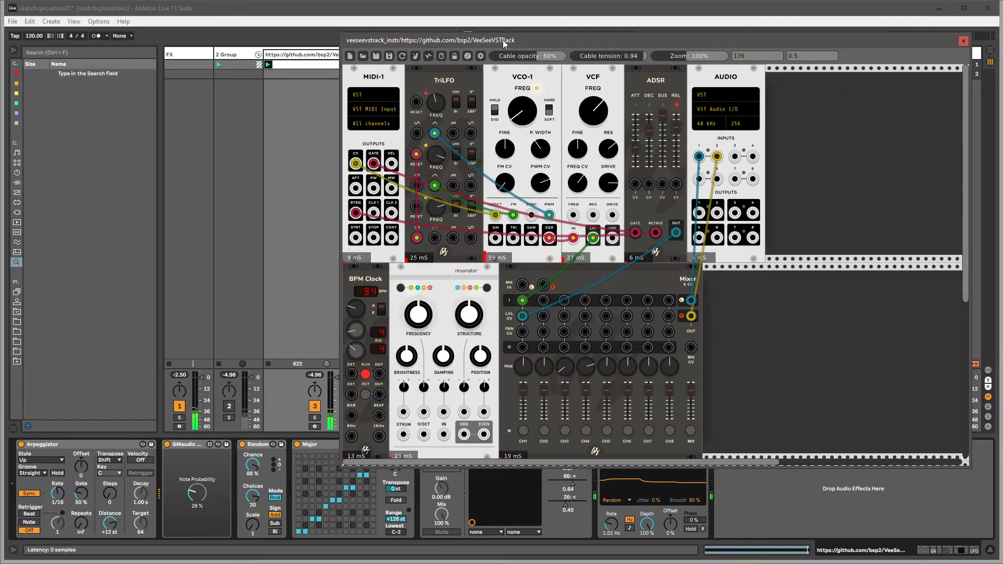
left_click_drag(503, 40, 291, 31)
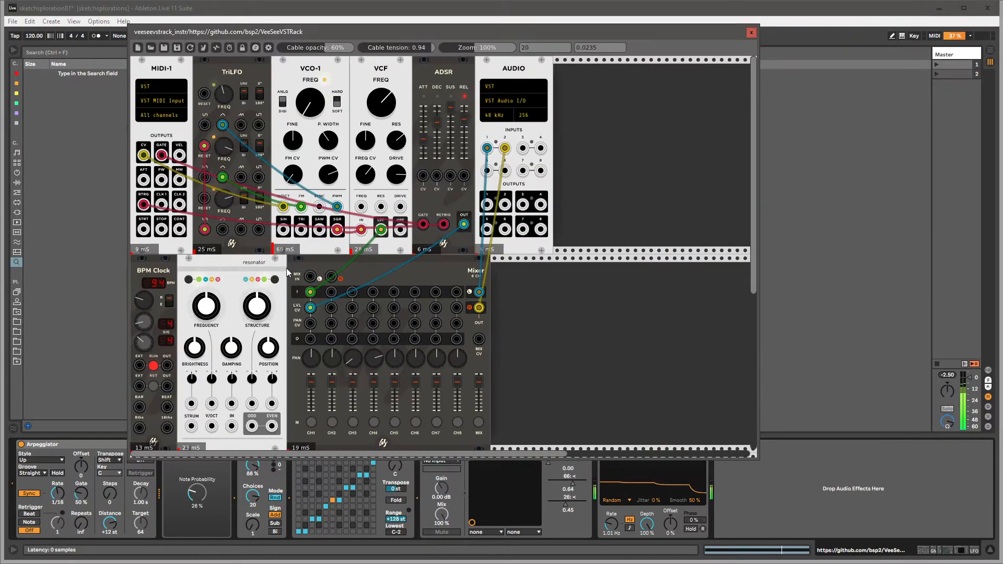
Step: Turn the Resonator module's Disastrous Peace option on and back off
right_click(246, 269)
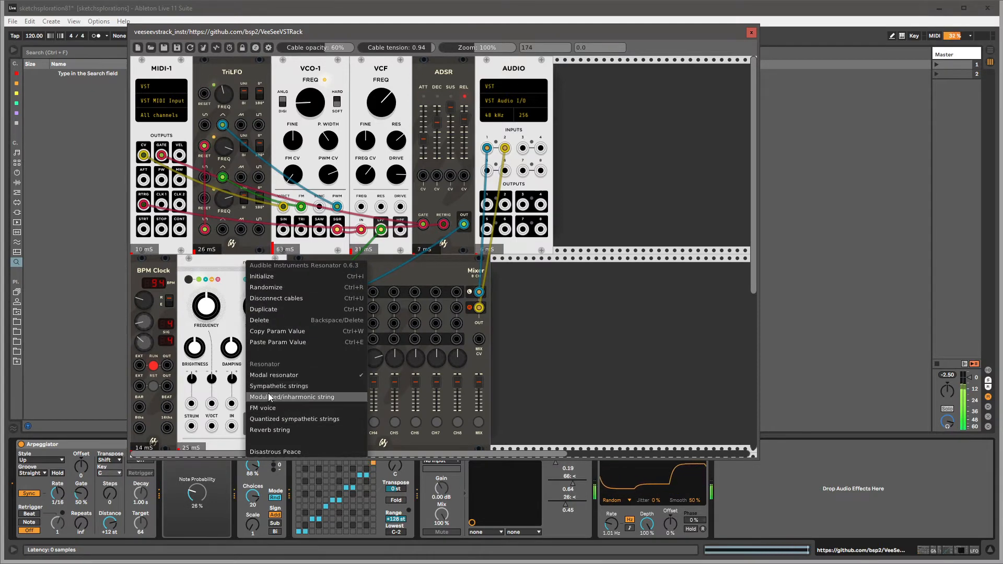
left_click(277, 450)
right_click(220, 260)
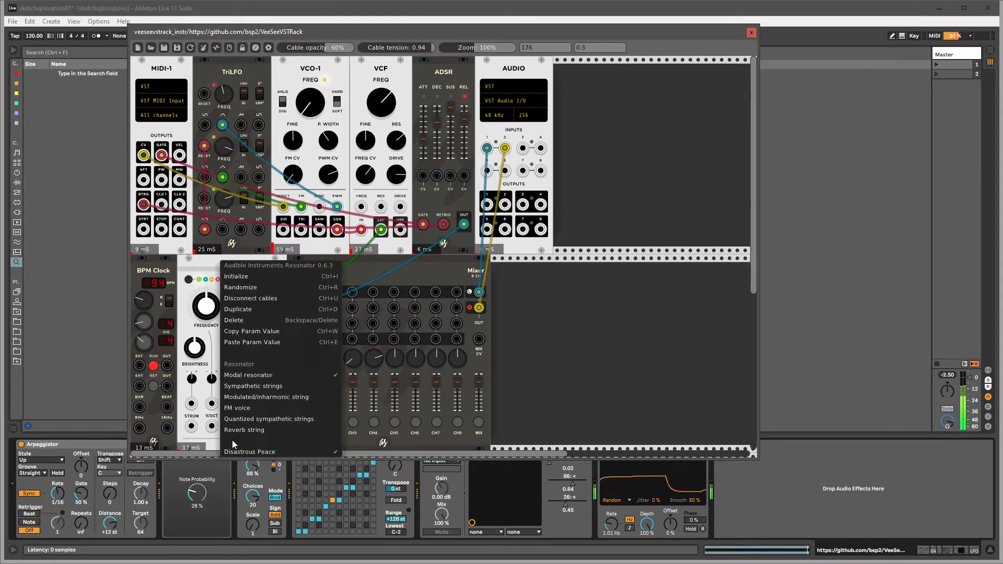
left_click(250, 450)
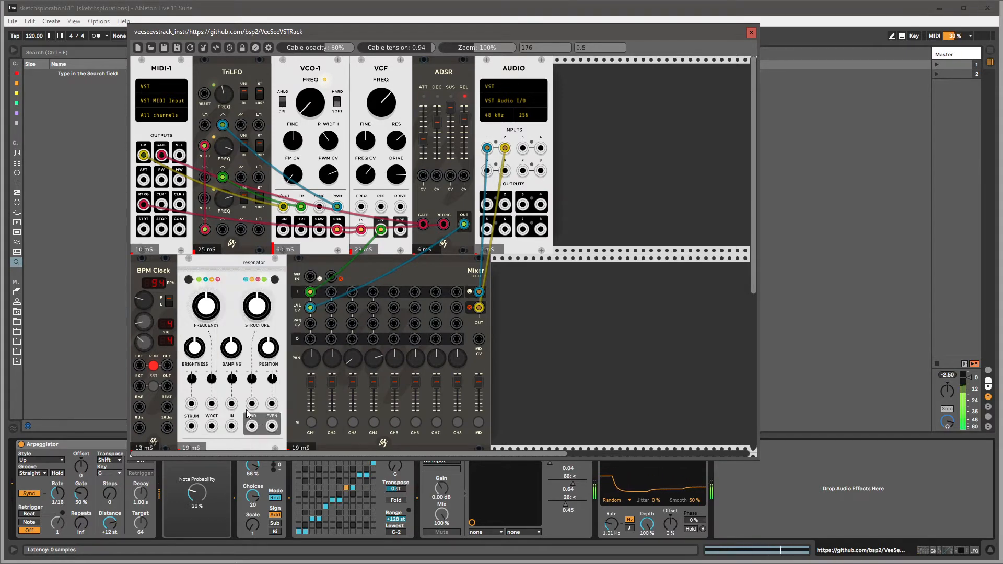
Step: Delete the Resonator module from the rack
right_click(237, 268)
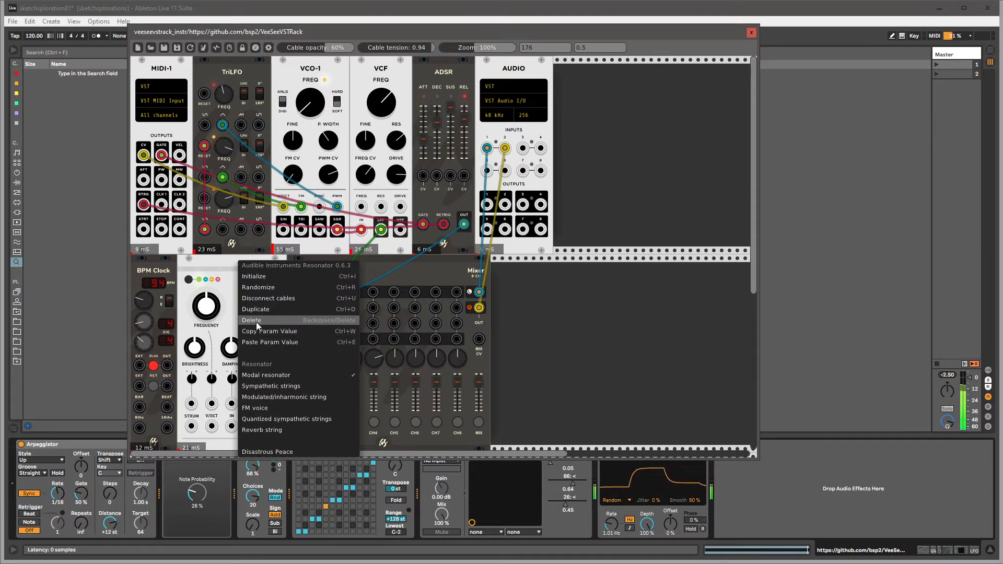
left_click(256, 321)
Step: Move the Mixer into the upper rack row between the ADSR and AUDIO modules, with AUDIO directly after it
left_click_drag(367, 265, 451, 268)
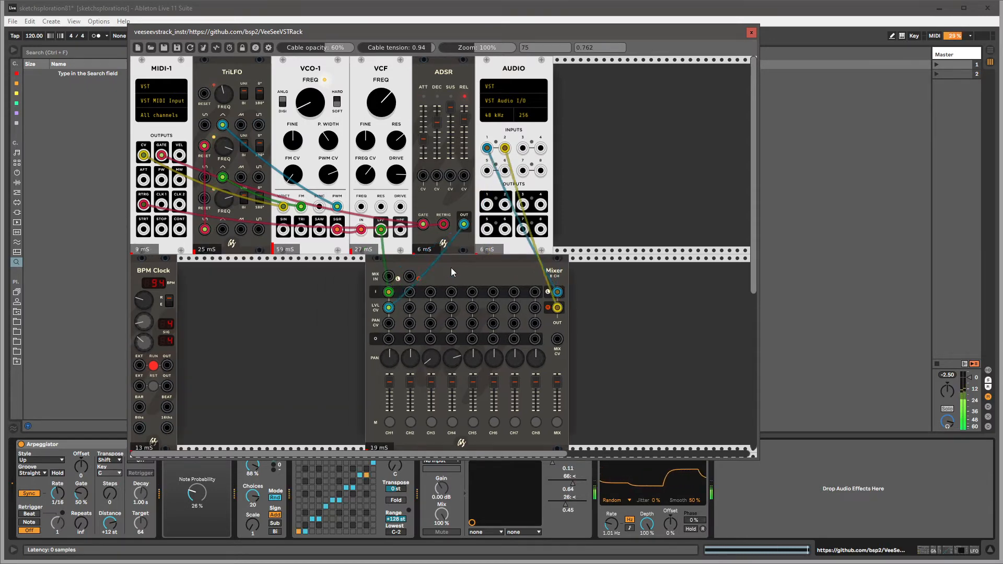
left_click_drag(515, 73, 711, 72)
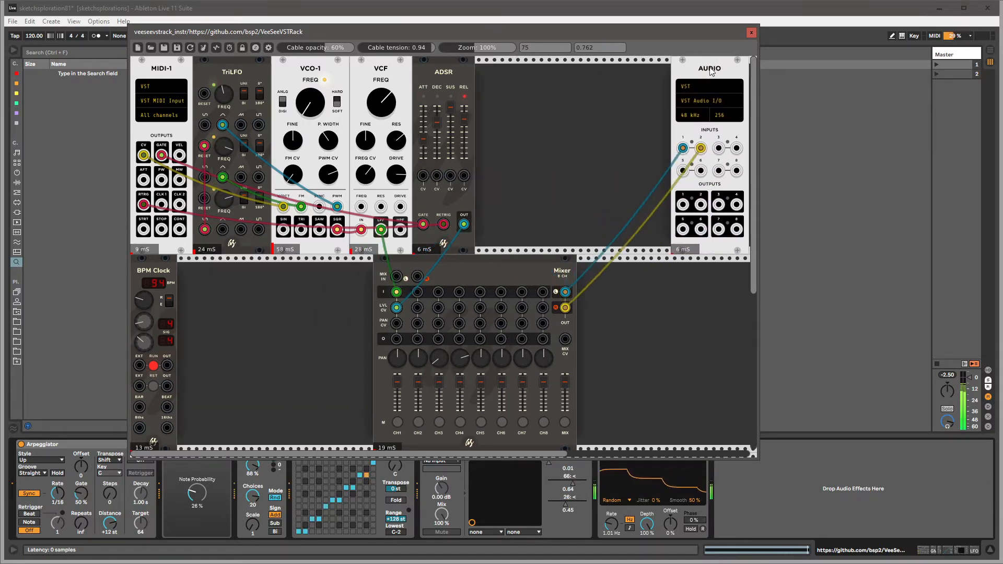
left_click_drag(515, 257, 569, 61)
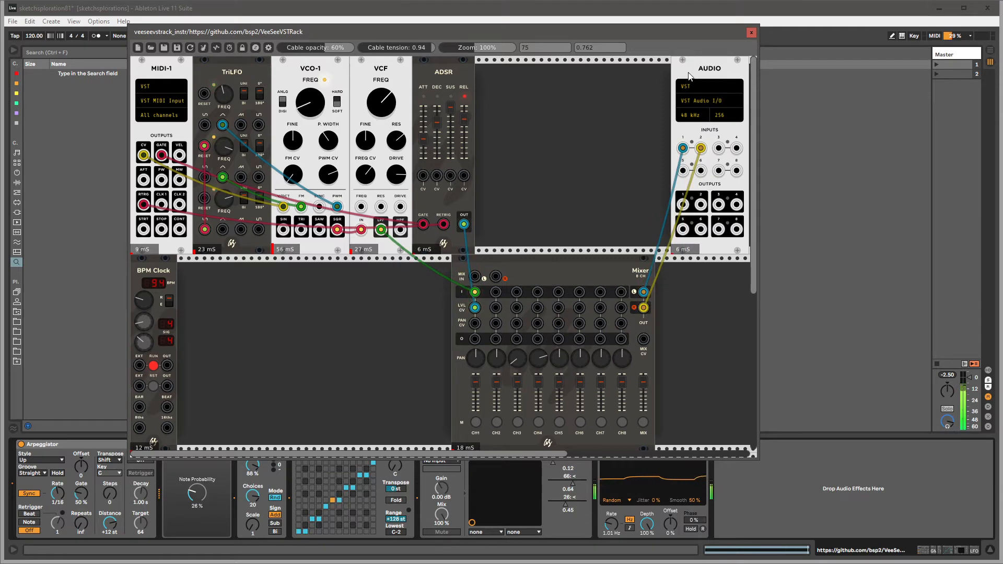
left_click_drag(696, 62, 727, 66)
left_click_drag(585, 274, 611, 108)
left_click_drag(727, 67, 703, 68)
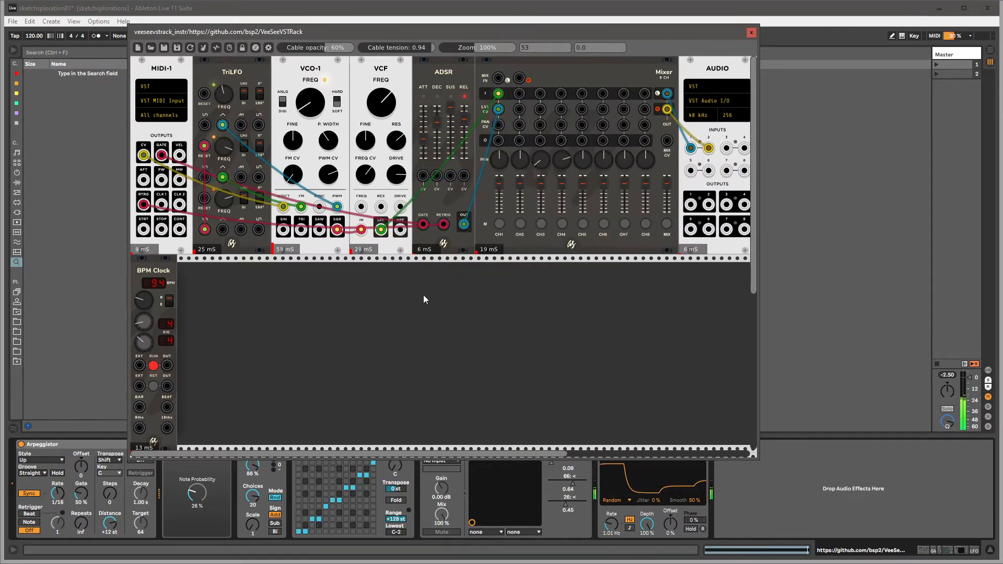
Step: Delete the BPM Clock module and close the rack window
right_click(154, 262)
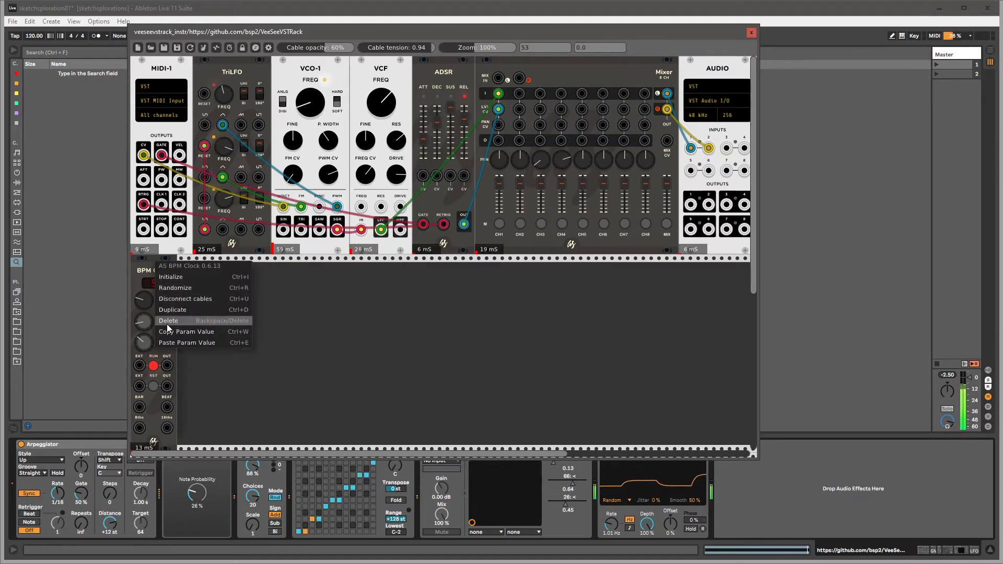
left_click(167, 322)
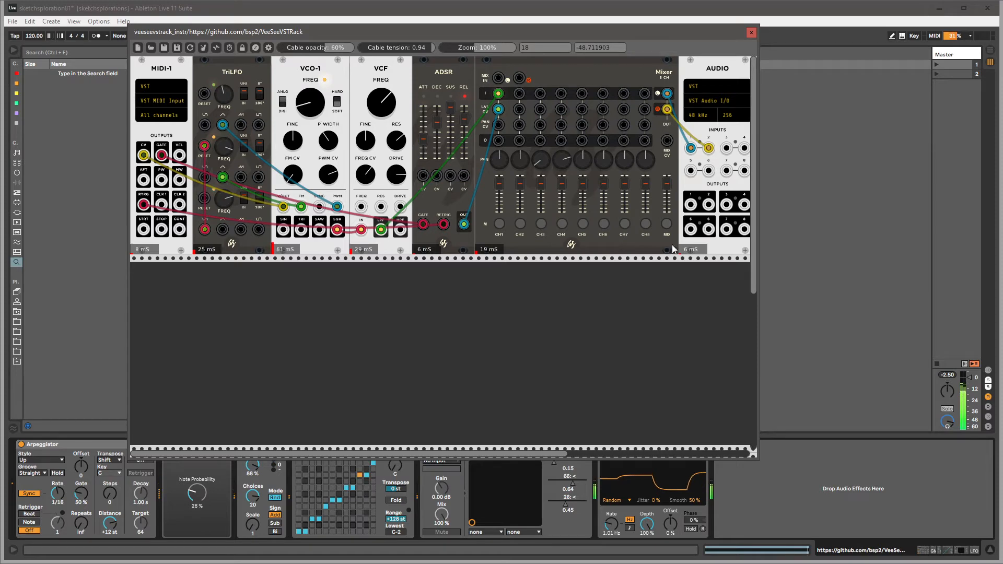
left_click(752, 32)
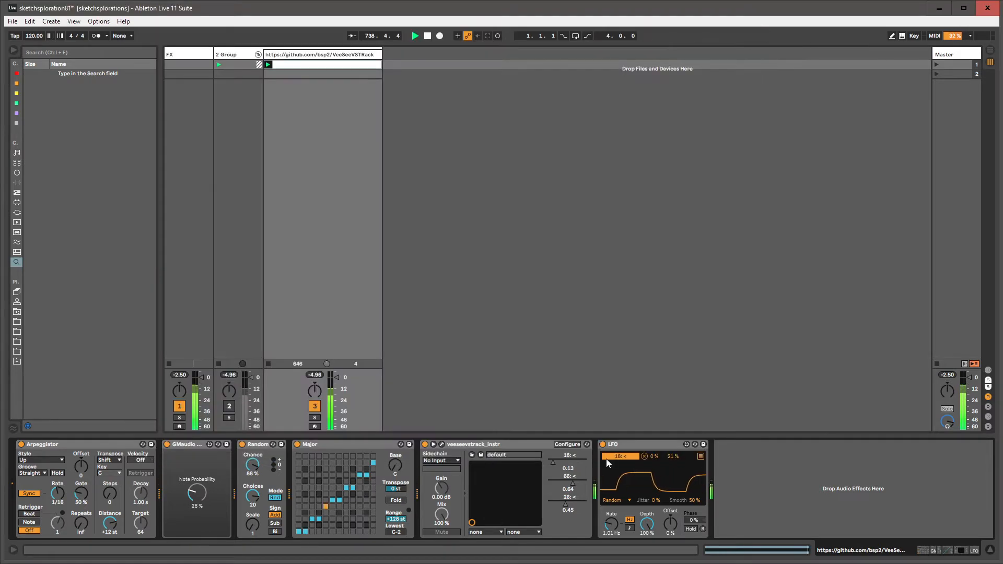
Step: Show the LFO's mapping list, clear its first slot and remap that slot to the instrument's 18 parameter
left_click(700, 457)
left_click(645, 457)
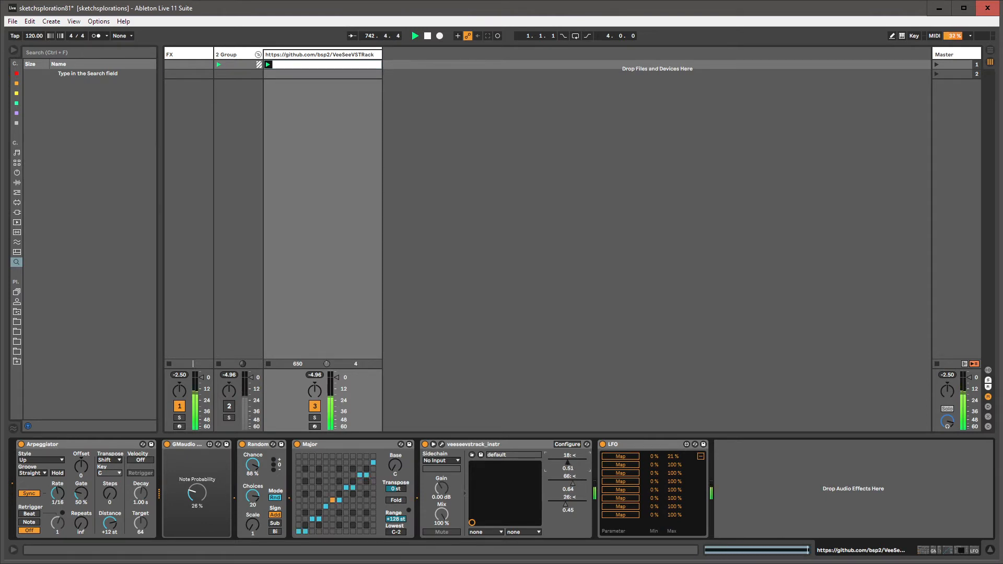
left_click(616, 458)
left_click(569, 462)
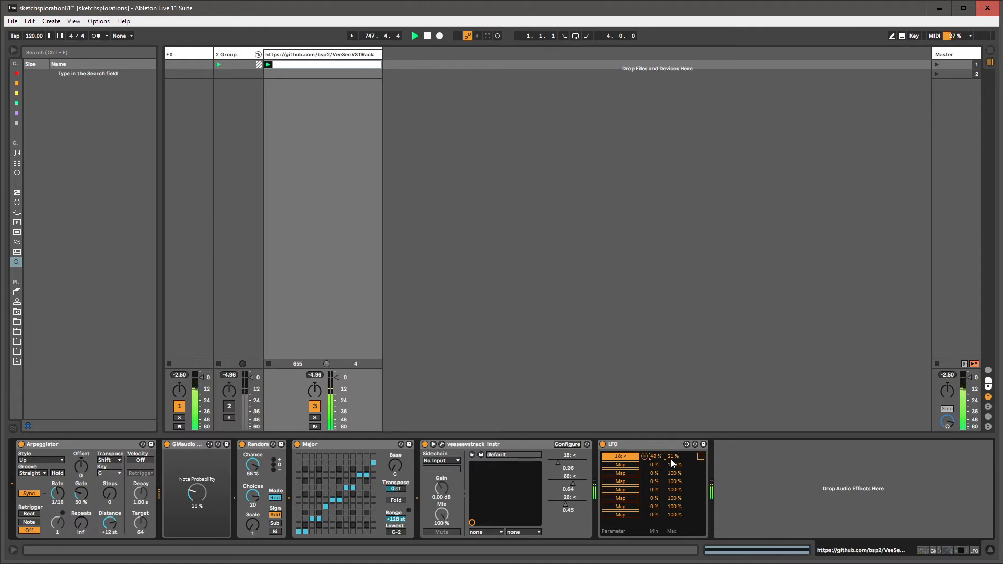
Step: Set both the minimum and maximum of the LFO's 18 mapping to 50%
left_click_drag(673, 461, 673, 459)
left_click_drag(675, 459, 674, 461)
left_click_drag(655, 459, 654, 460)
type("4")
type("4")
type("4")
Step: Map the LFO's second slot to the instrument's 66 parameter and view the modulation in the rack window
left_click(629, 465)
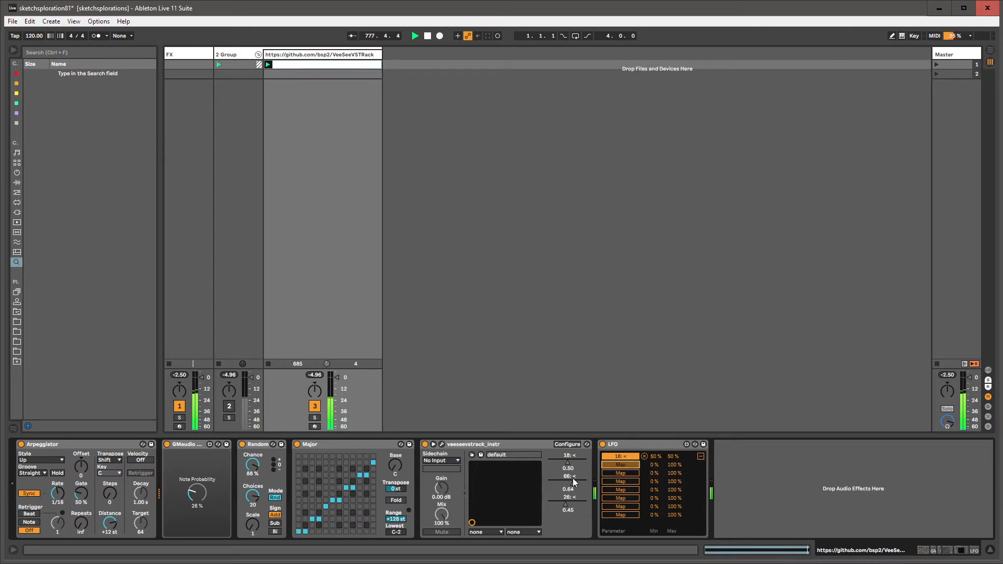
left_click(567, 485)
left_click(567, 444)
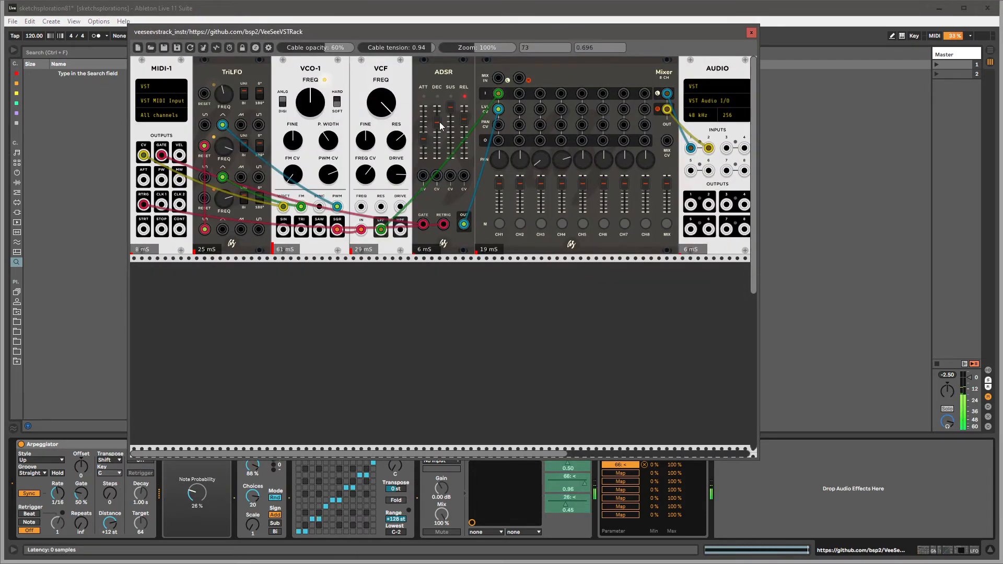
left_click(751, 32)
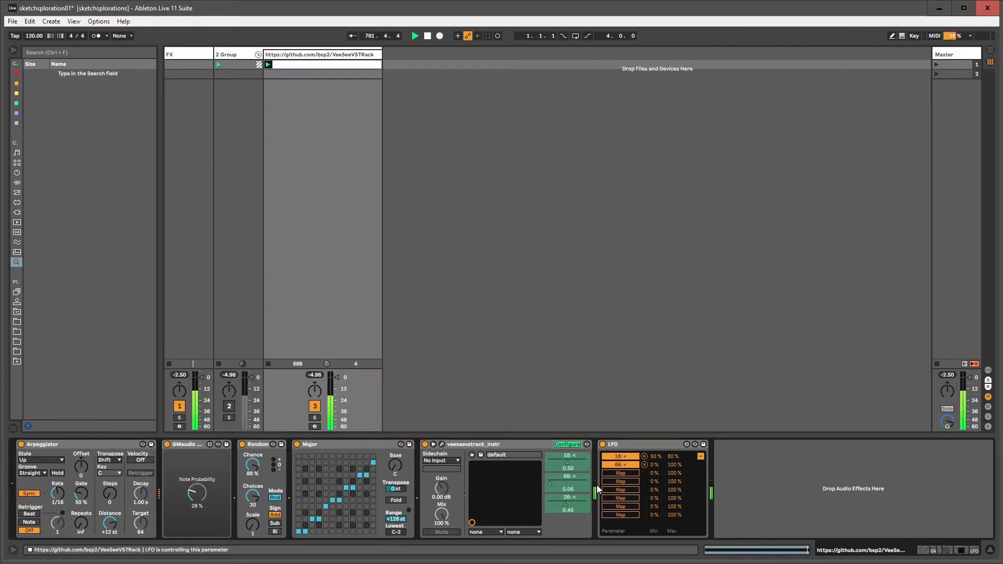
Step: Limit the LFO's 66 mapping to a range of 69% to 77% and leave parameter configuration mode
left_click_drag(653, 465, 653, 439)
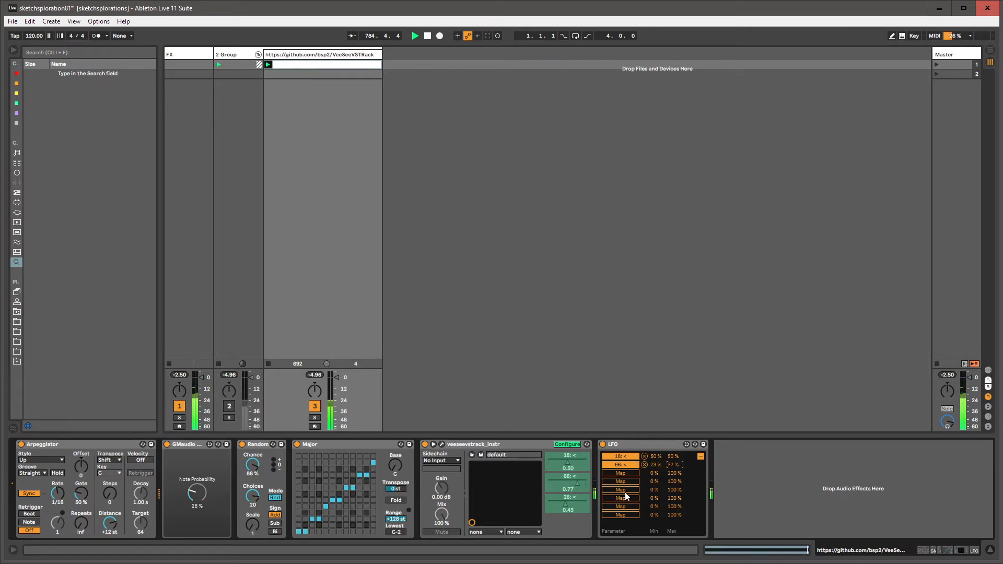
left_click_drag(654, 464, 653, 467)
left_click(565, 445)
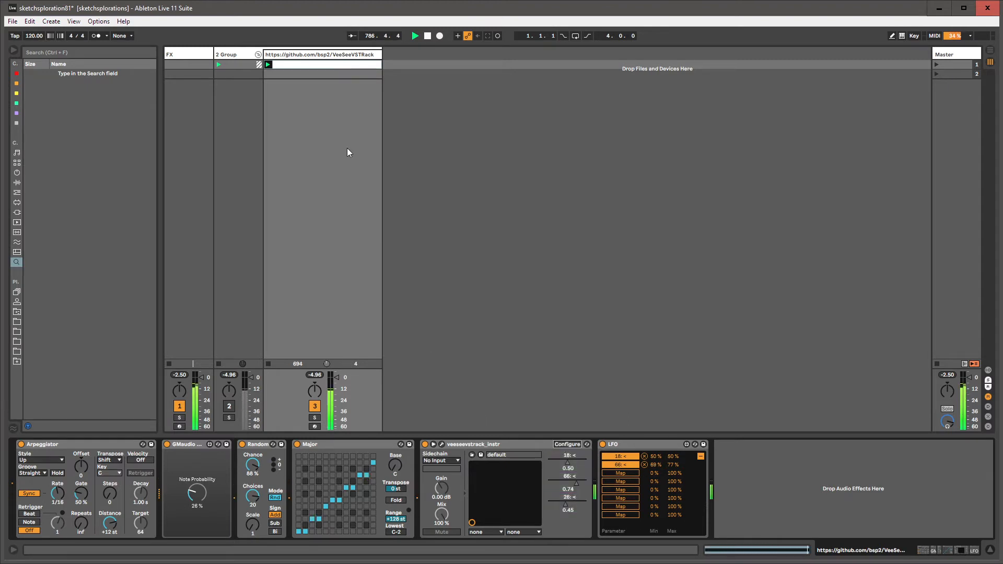
Step: Find the Envelope Follower in the browser and add it after the LFO on the VeeSeeVSTRack track
left_click(344, 53)
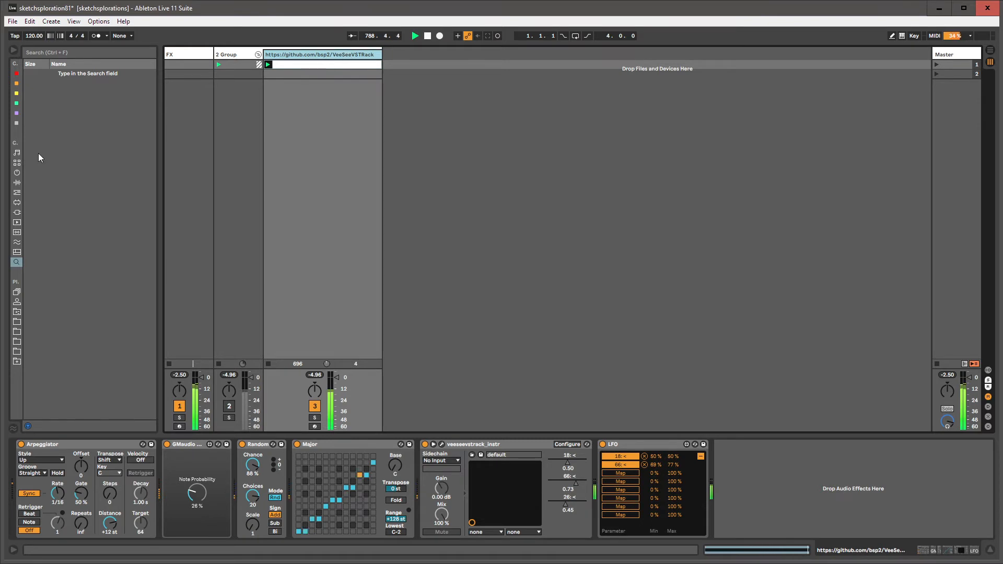
left_click(18, 203)
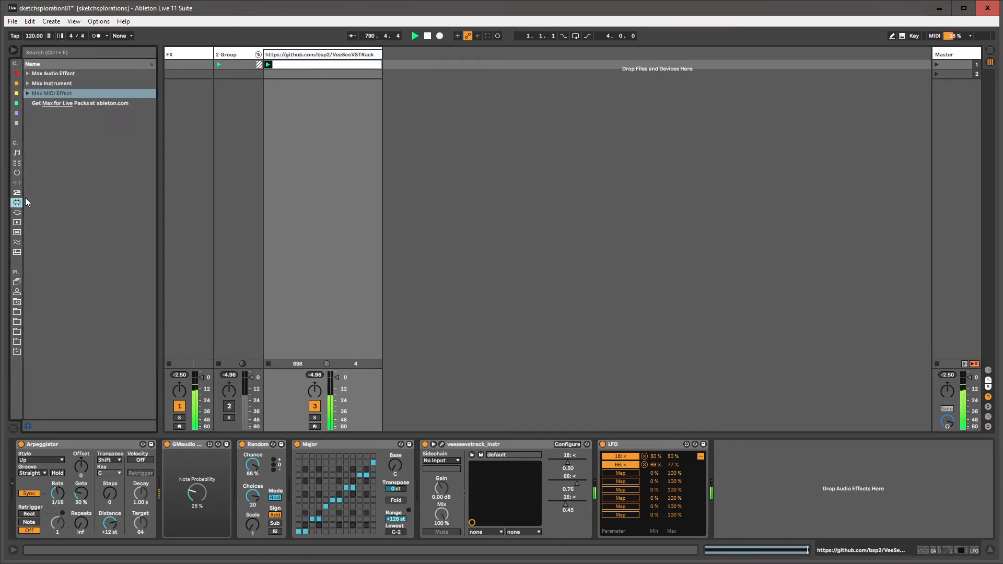
left_click(27, 73)
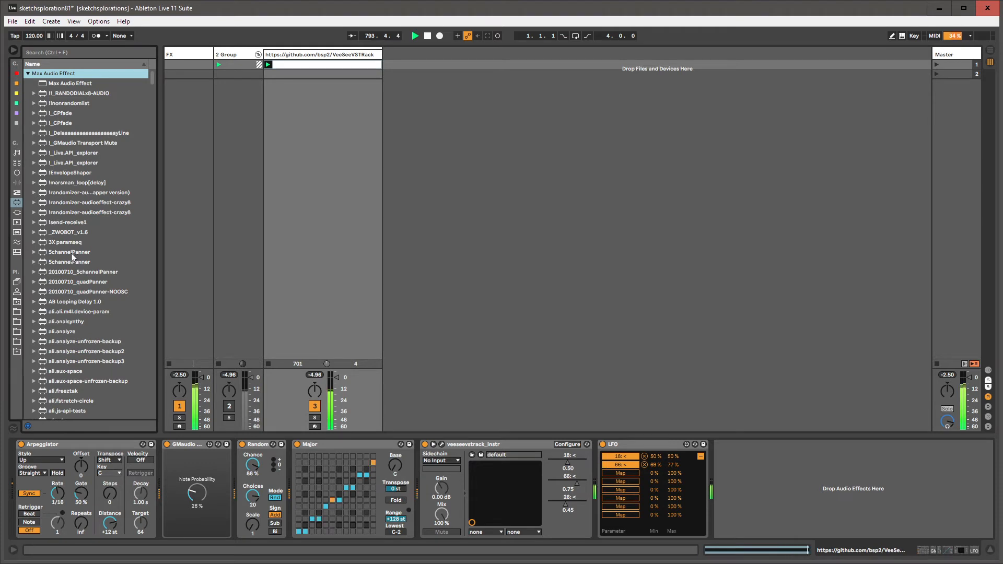
left_click(29, 73)
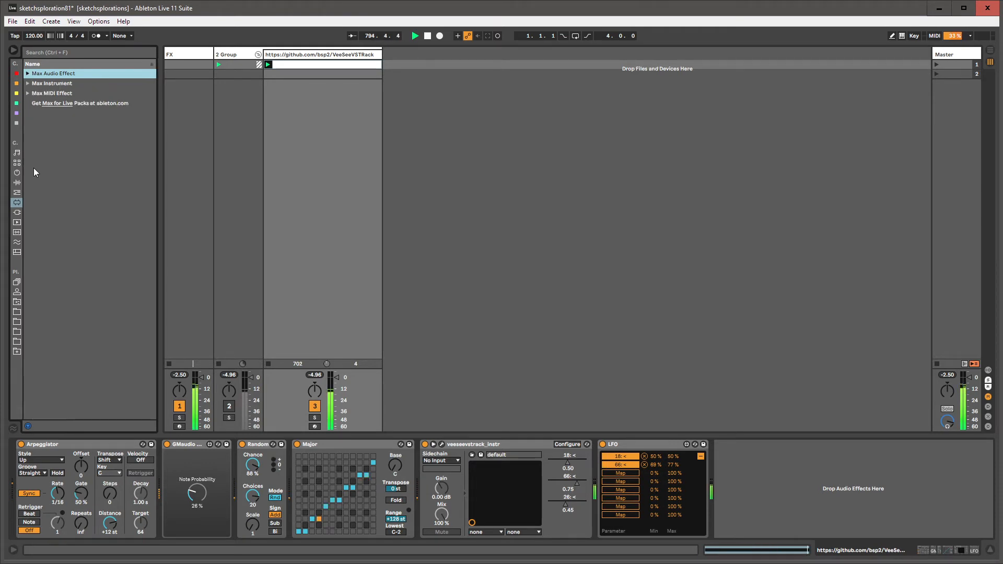
left_click(18, 192)
left_click(18, 183)
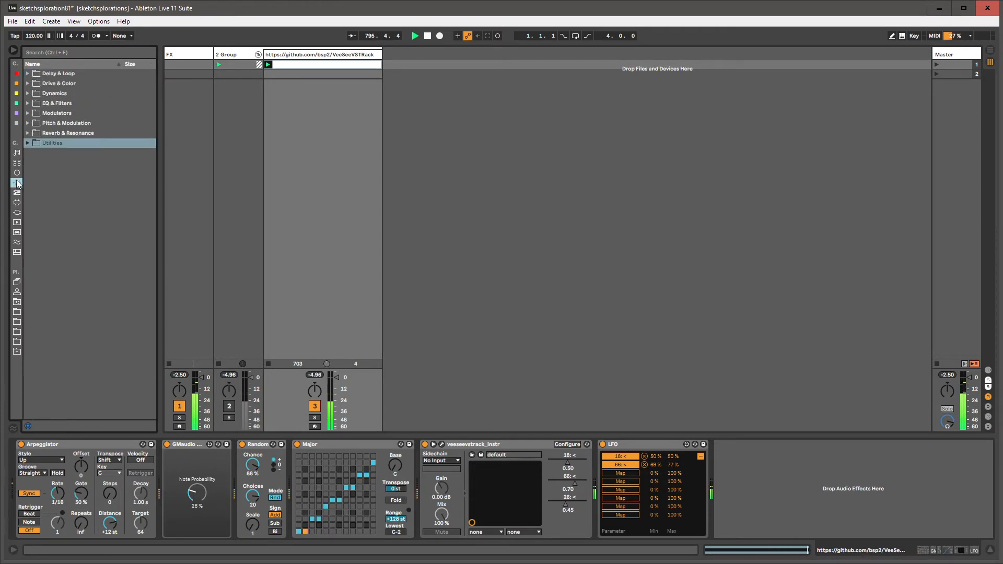
left_click(17, 204)
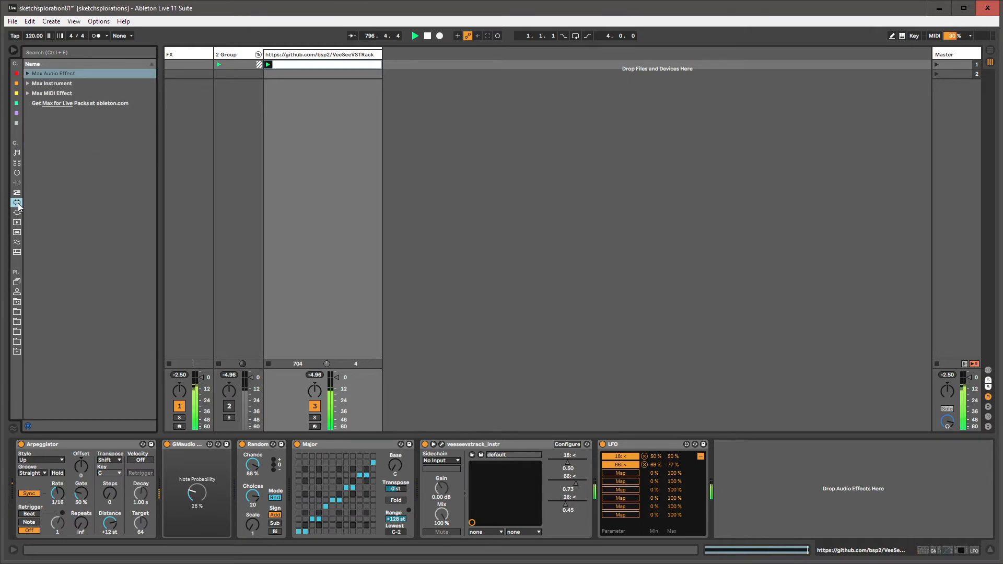
left_click(28, 74)
left_click(28, 74)
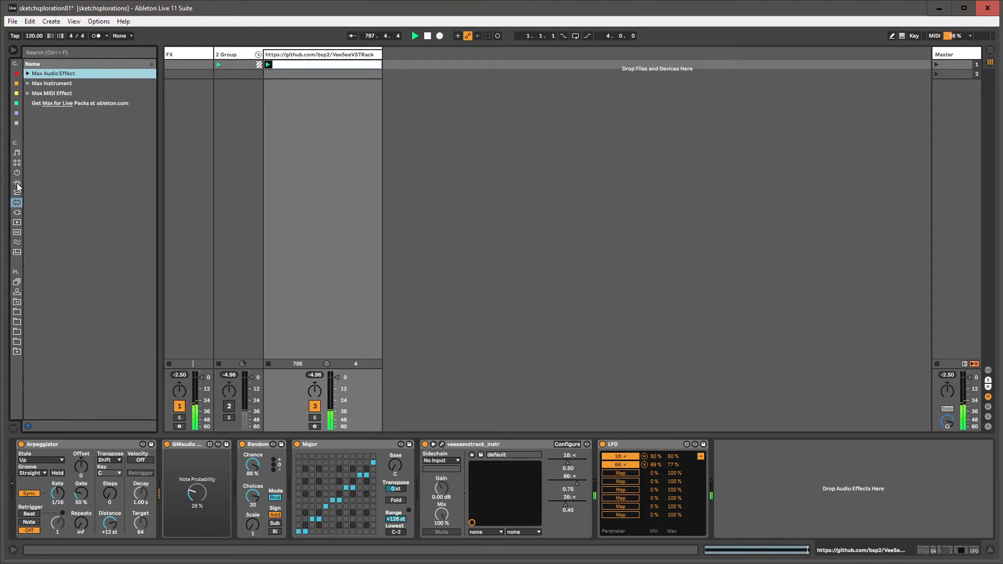
left_click(17, 123)
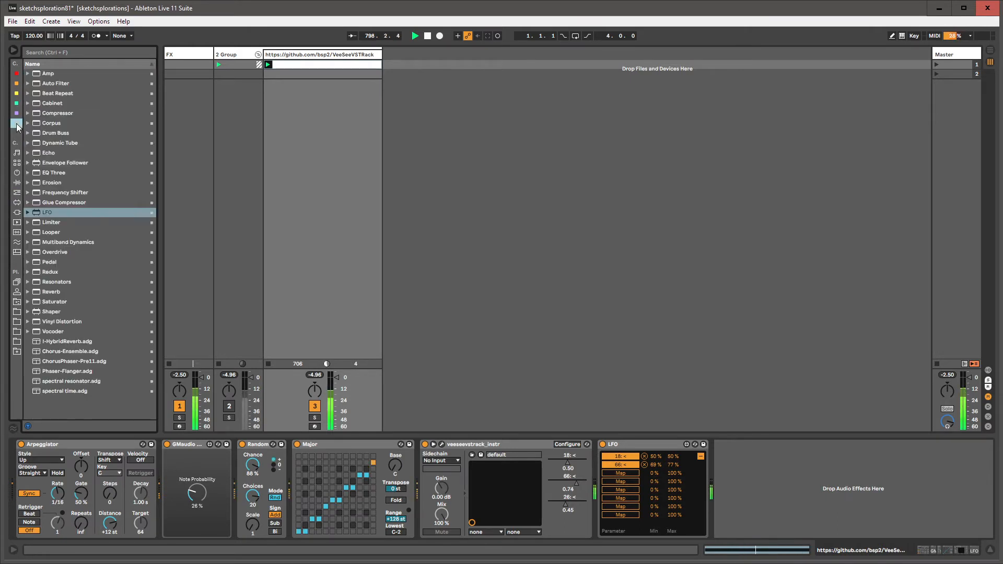
double_click(48, 162)
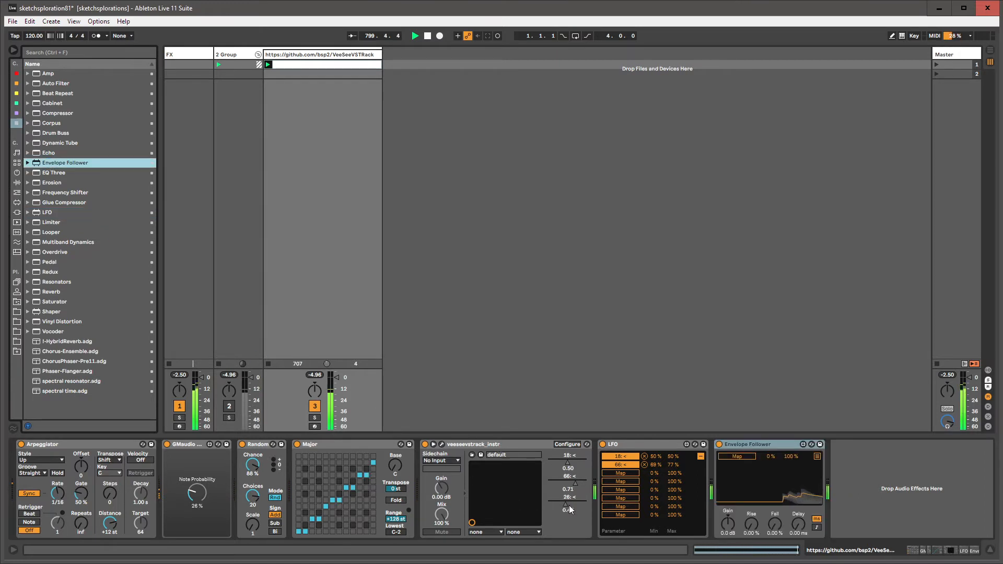
Step: Map the Envelope Follower to the instrument's 26 parameter
mouse_move(569, 506)
left_mouse_down()
mouse_move(585, 506)
mouse_move(559, 505)
mouse_move(574, 506)
left_mouse_up()
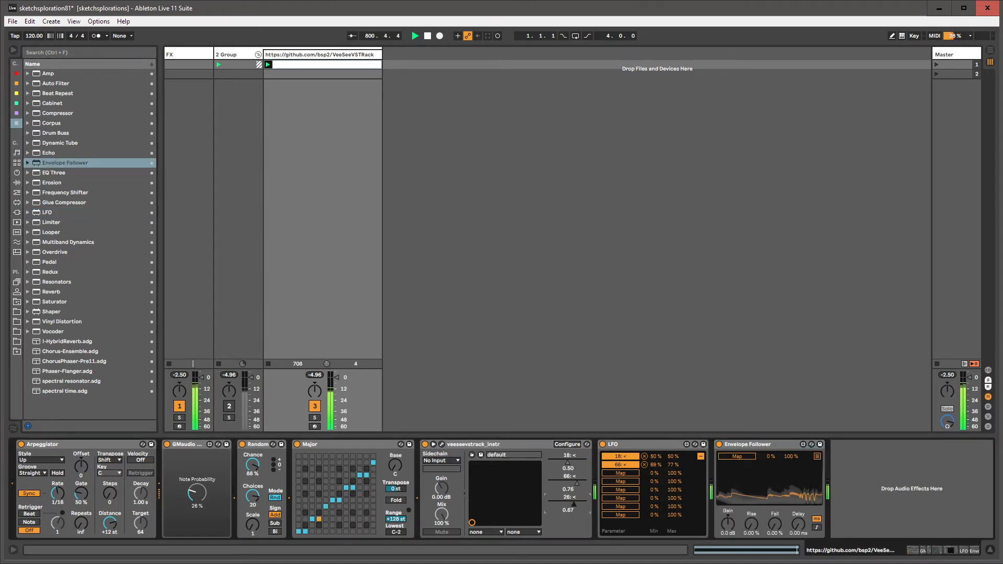
left_click(735, 457)
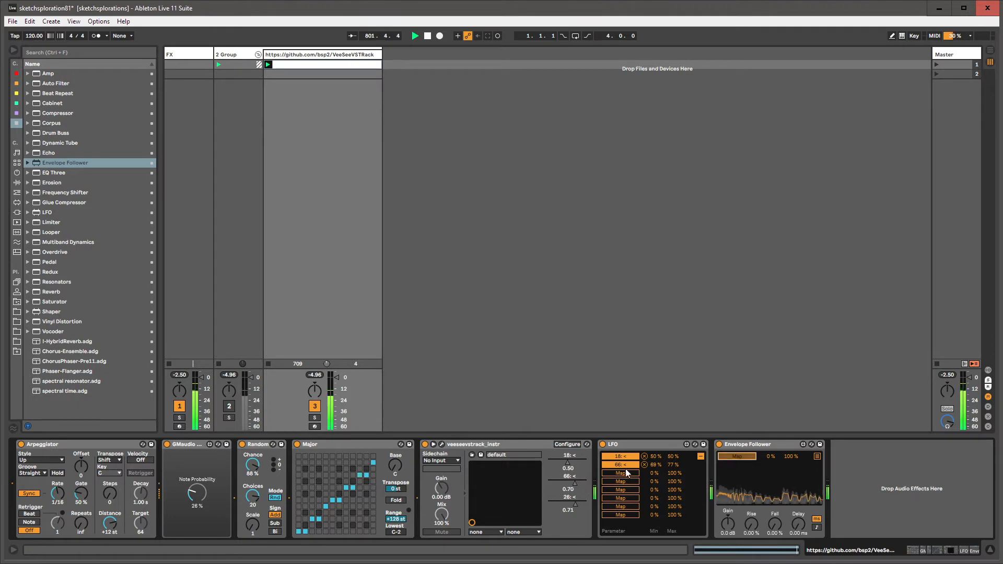
left_click(574, 501)
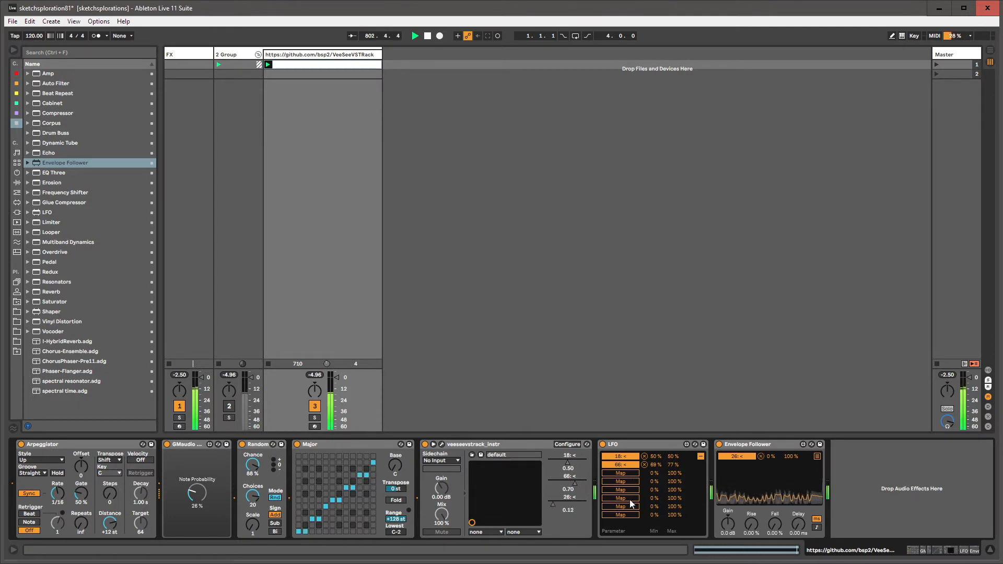
Step: Set the Envelope Follower's Gain to 19 dB and its Rise to 12.6%
left_click_drag(728, 524, 752, 511)
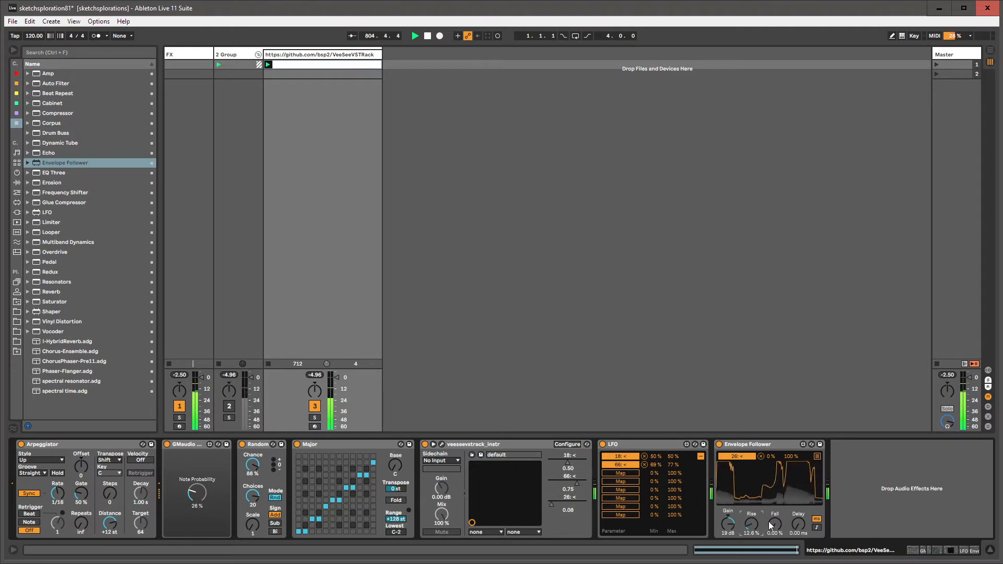
left_click(728, 523)
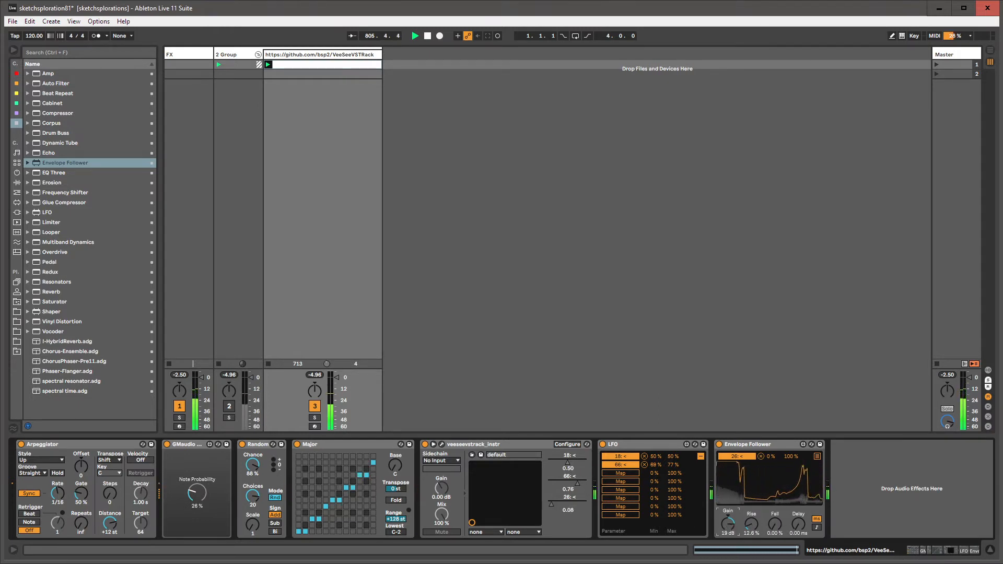
Step: Lower the Envelope Follower's Gain slightly and map it to the LFO's Rate with an inverted range down to a 14% maximum
left_click_drag(728, 524, 728, 528)
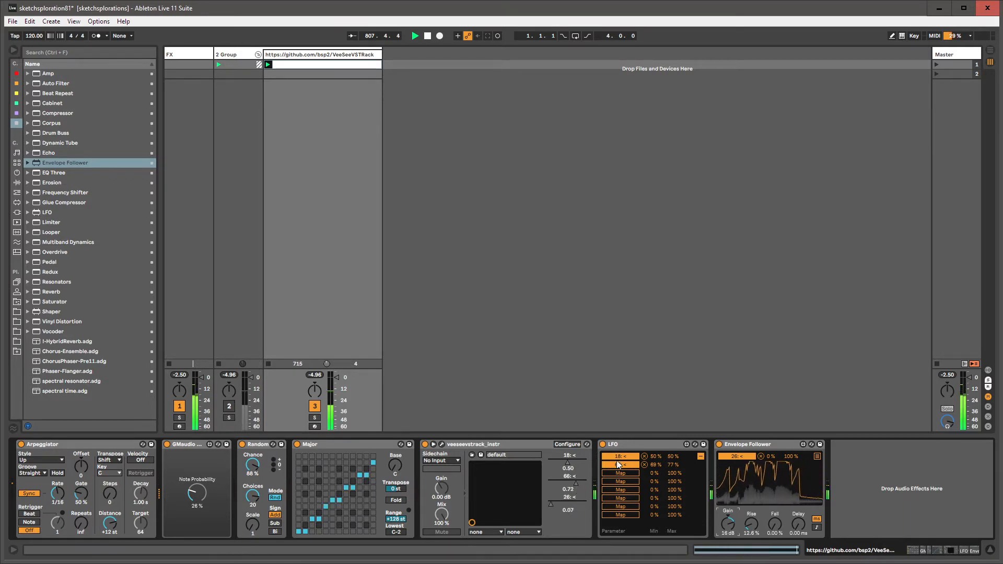
left_click(738, 447)
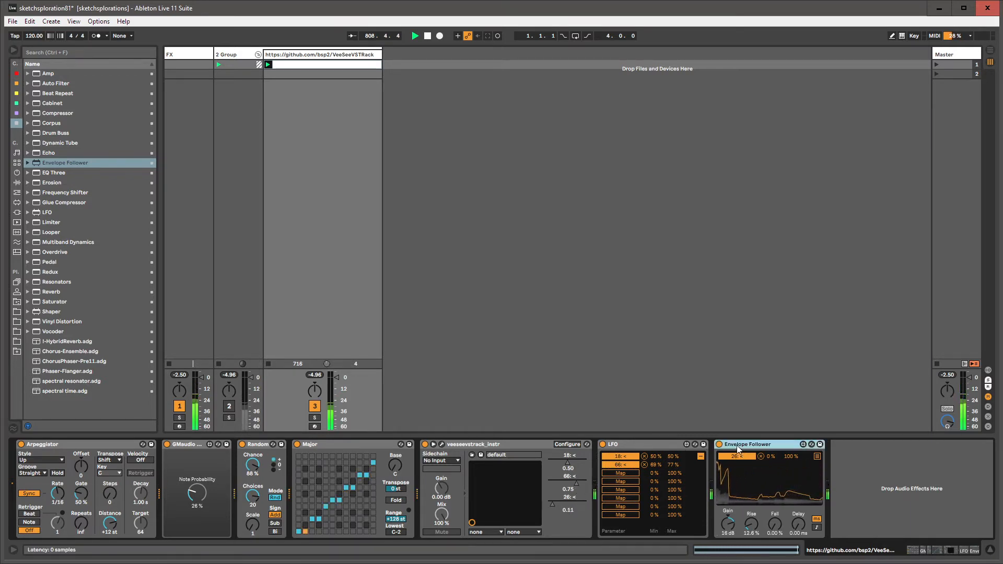
left_click(701, 457)
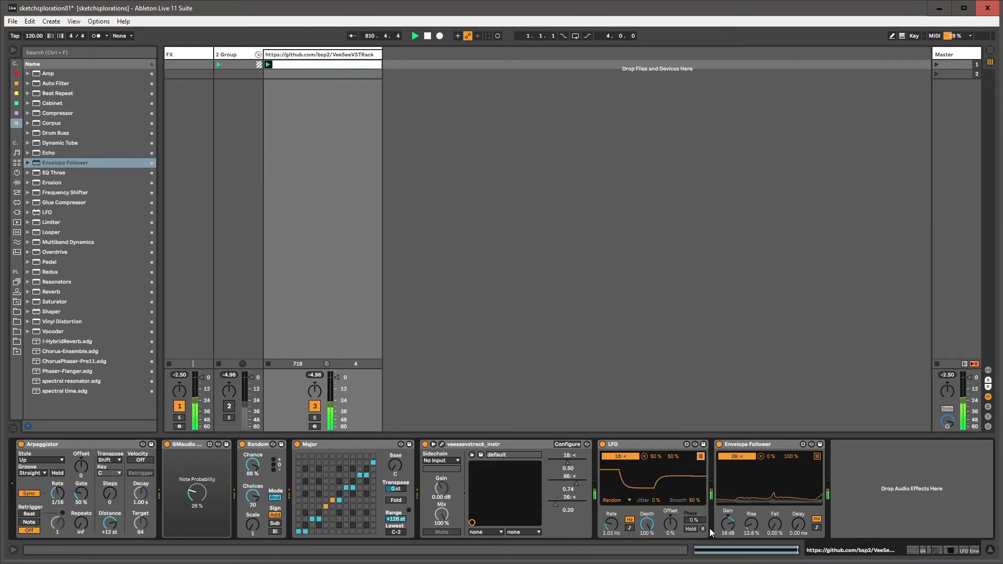
left_click(817, 457)
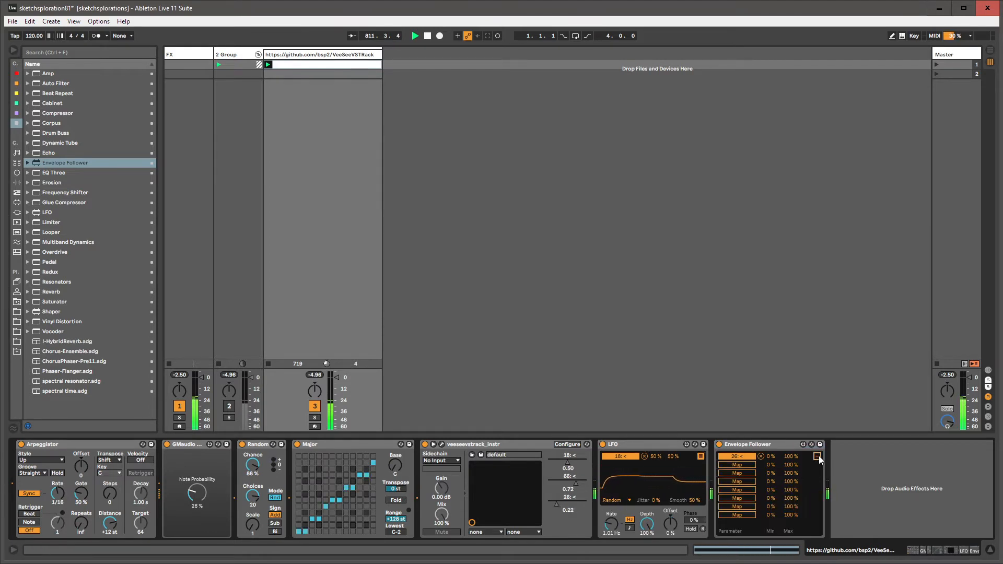
left_click(734, 465)
left_click(612, 525)
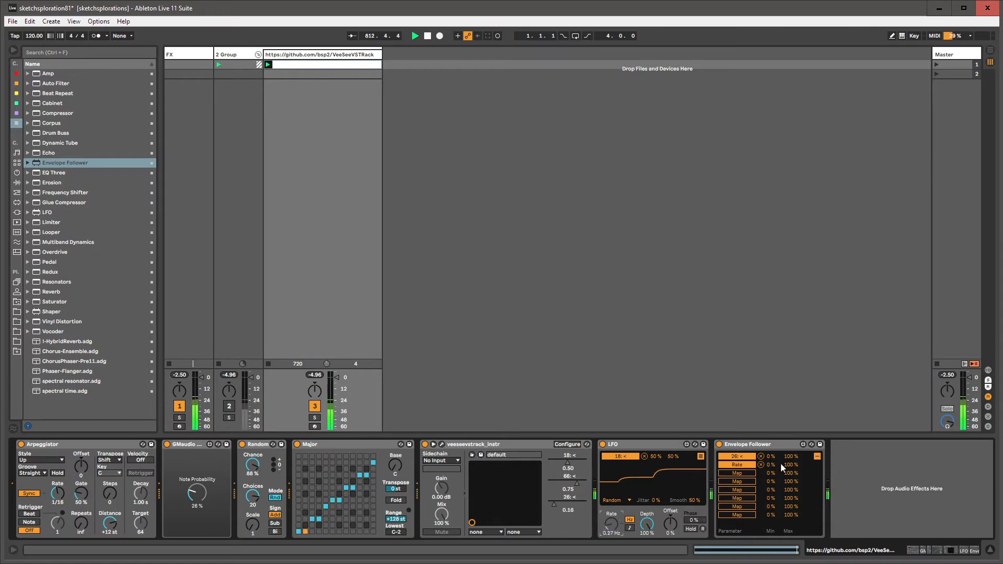
mouse_move(777, 465)
left_mouse_down()
mouse_move(771, 420)
mouse_move(788, 505)
mouse_move(775, 478)
mouse_move(785, 466)
mouse_move(770, 449)
mouse_move(792, 467)
mouse_move(774, 473)
left_mouse_up()
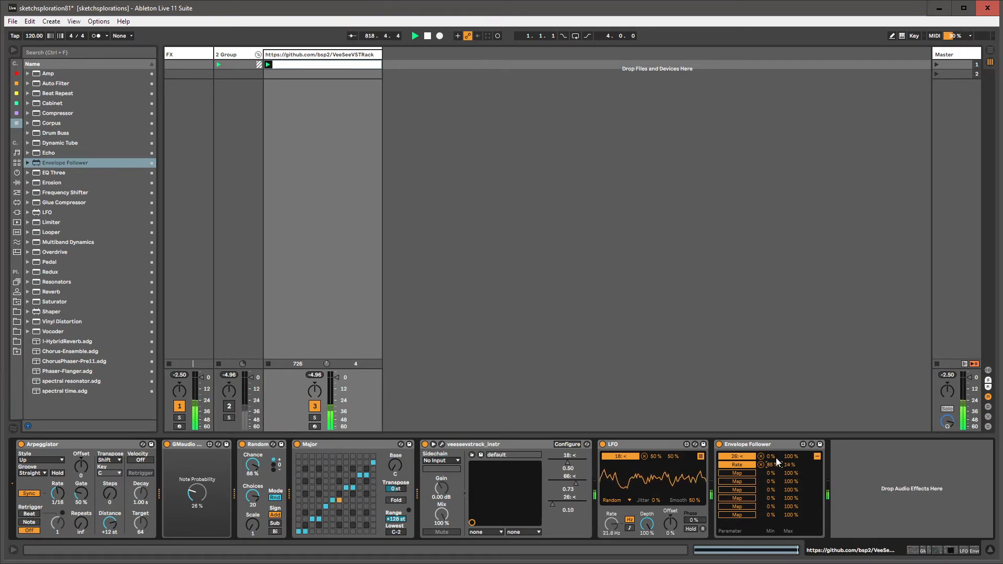
left_click(817, 456)
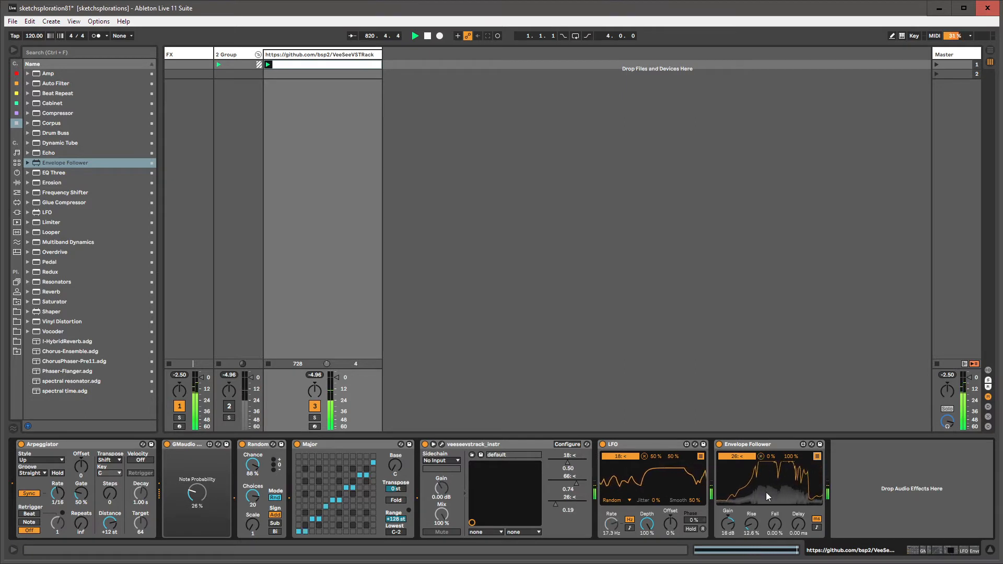
Step: Set the Envelope Follower's Rise to 47.2%, its Fall to 44.9% and the minimum of its 26 mapping to 2%
left_click_drag(776, 524, 775, 491)
left_click_drag(798, 524, 749, 498)
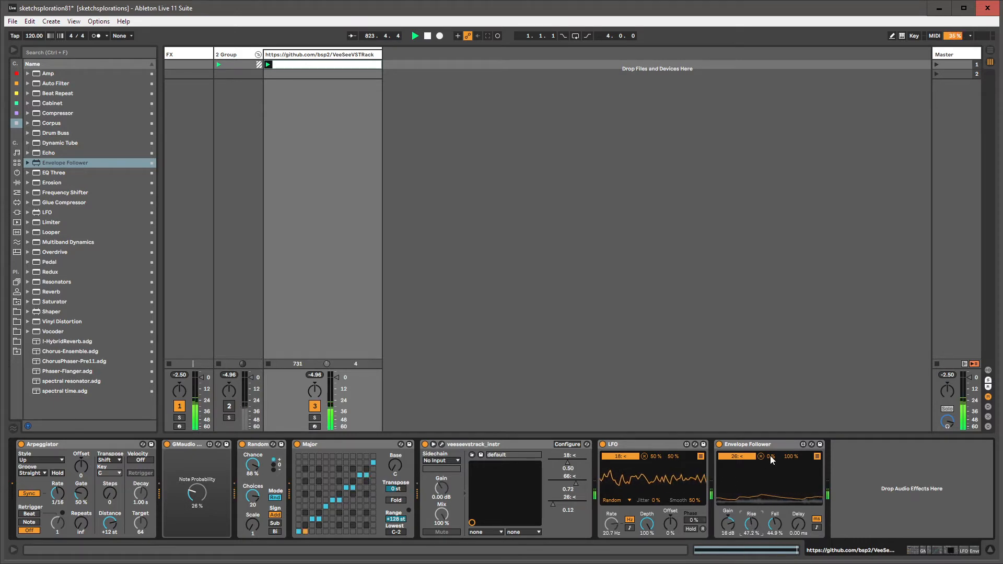
mouse_move(770, 455)
left_mouse_down()
mouse_move(770, 421)
mouse_move(770, 456)
left_mouse_up()
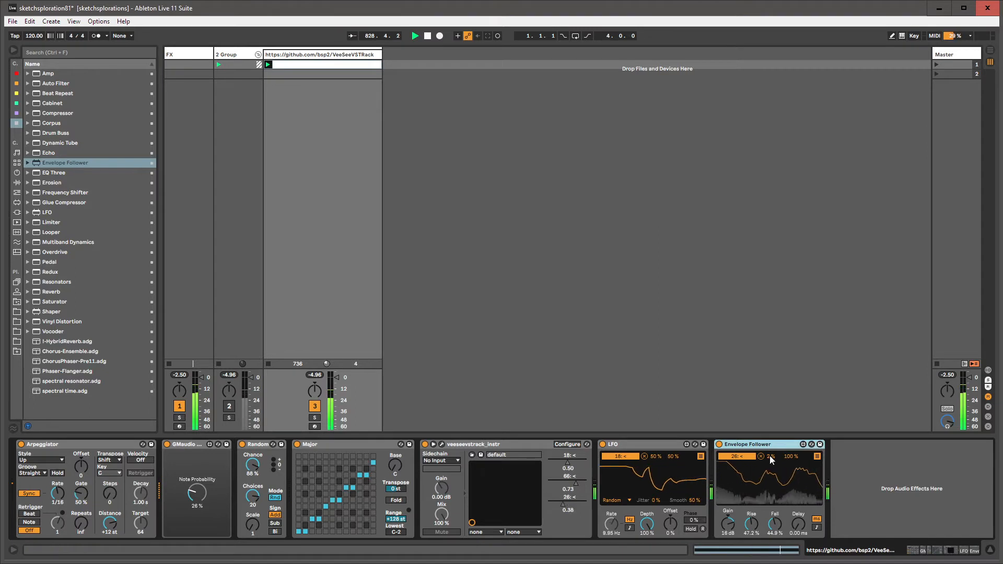
key("ctrl+g")
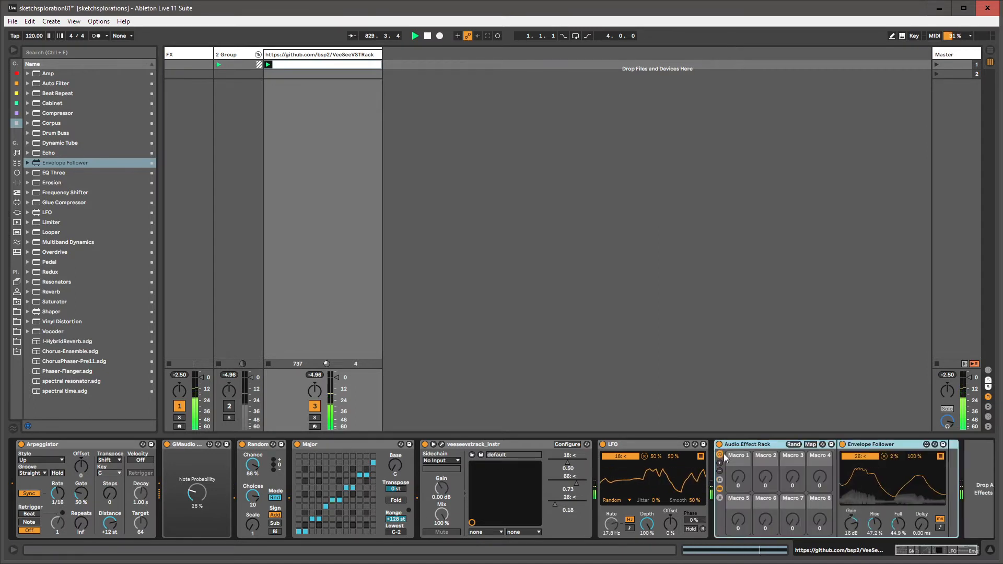
left_click(810, 445)
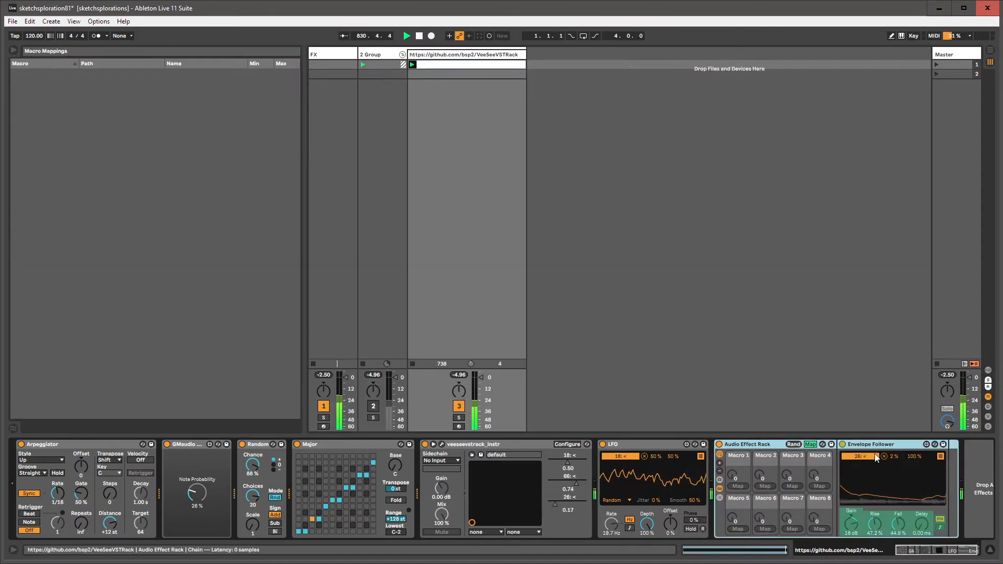
left_click(810, 444)
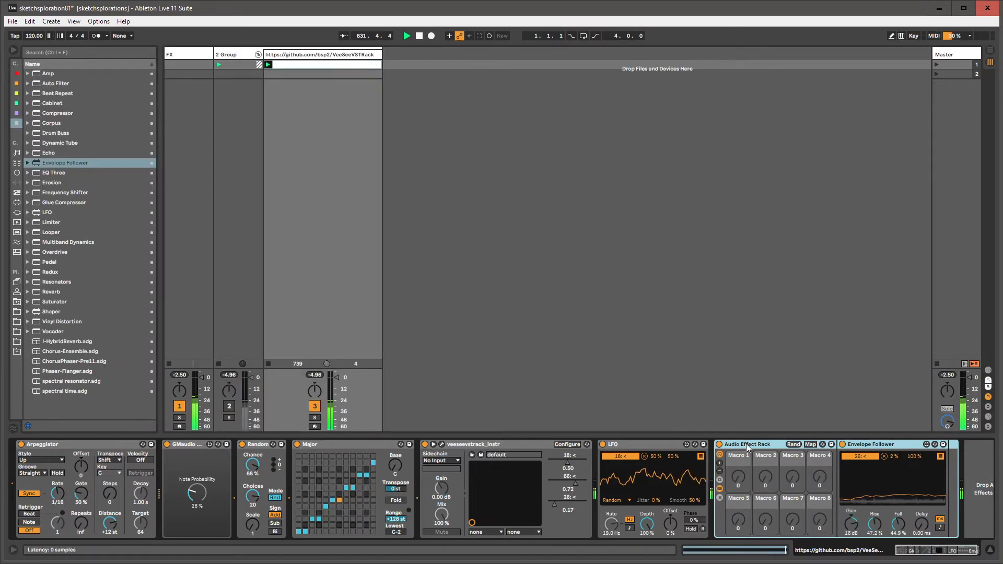
key("ctrl+shift+g")
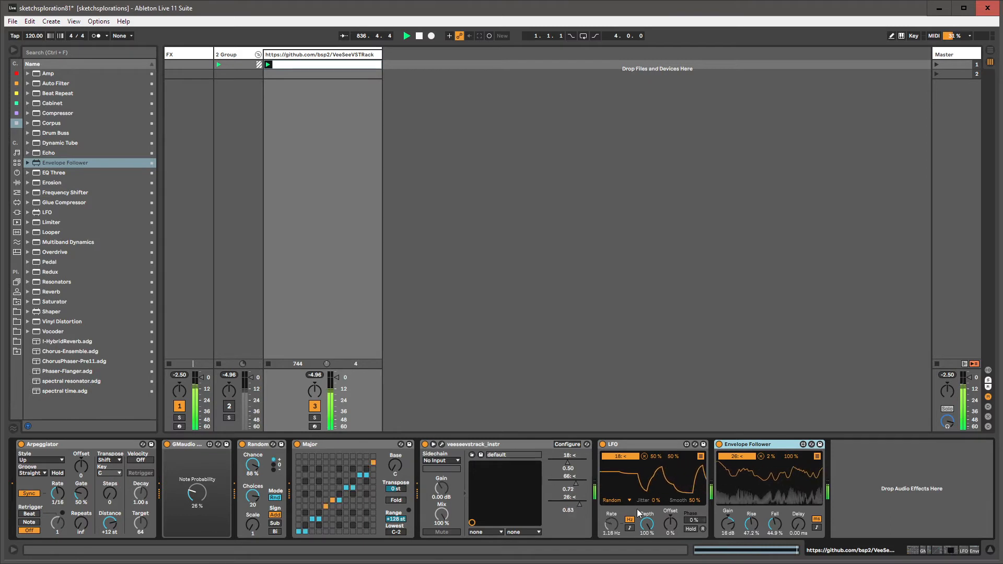
Step: Open the FX track's veeseevstrack_effect editor and set parameter 2 to 0.16, 3 to 0.81, 4 to 0.68 and 6 to 0.70
left_click(208, 62)
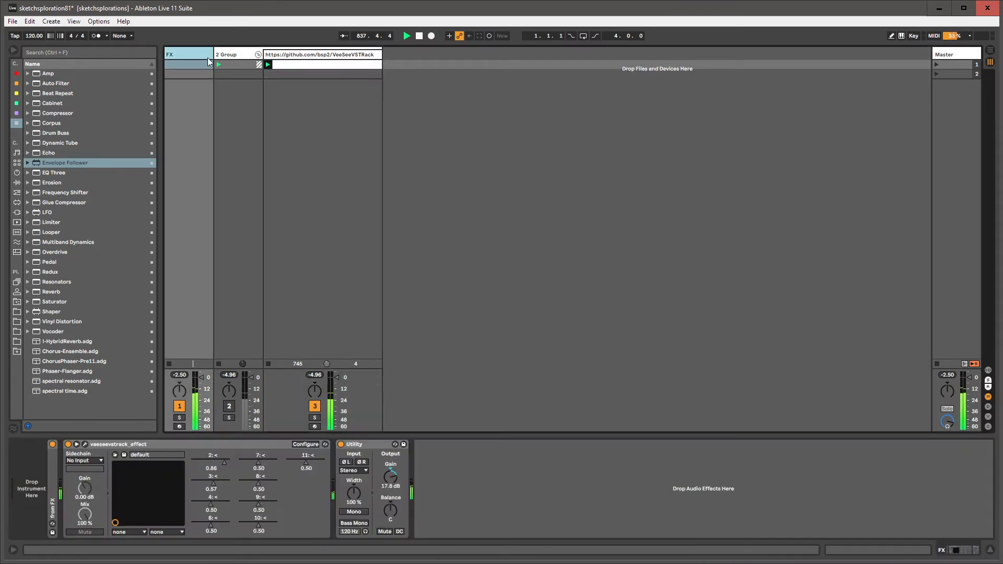
left_click(255, 444)
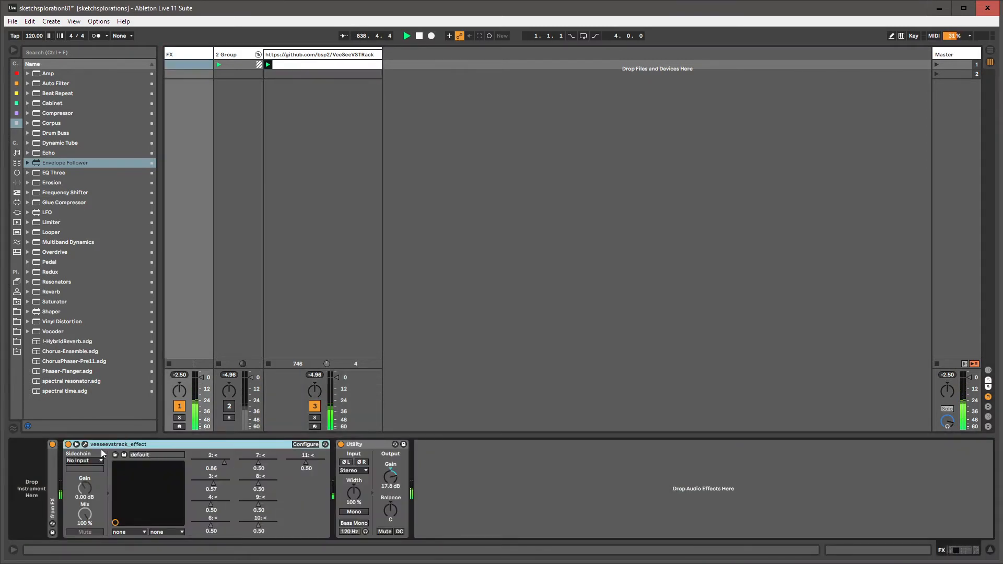
left_click(84, 444)
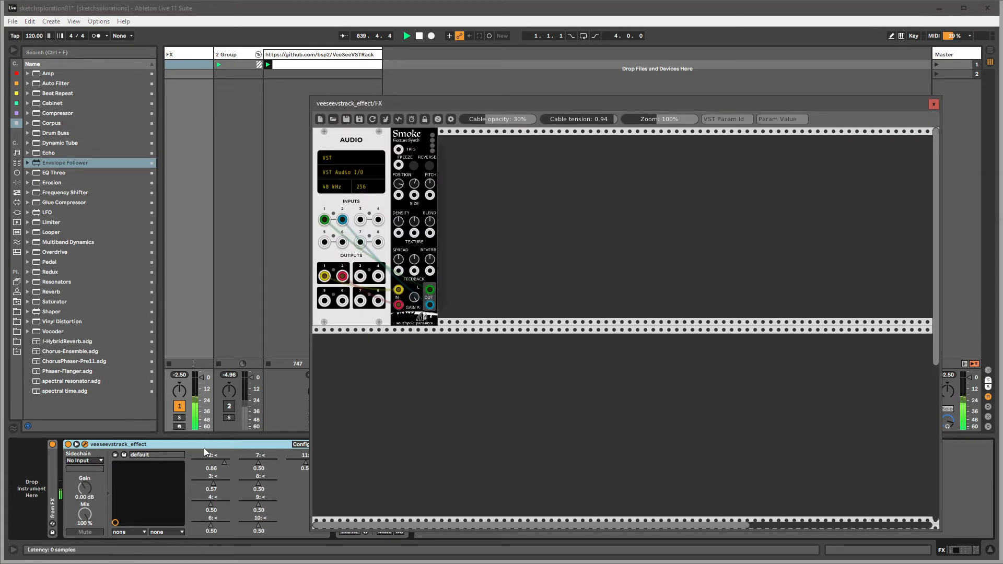
left_click_drag(206, 462, 198, 464)
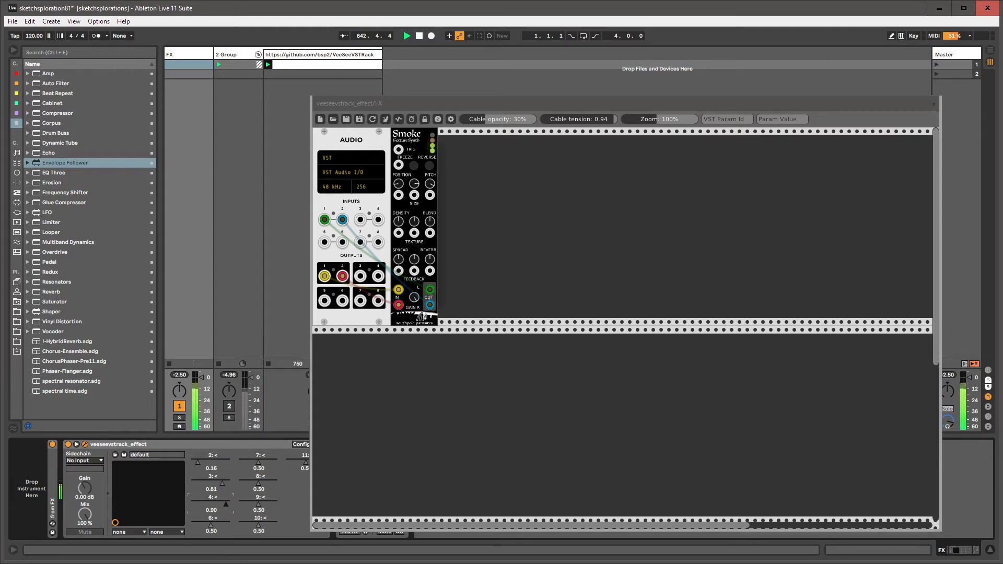
left_click(212, 527)
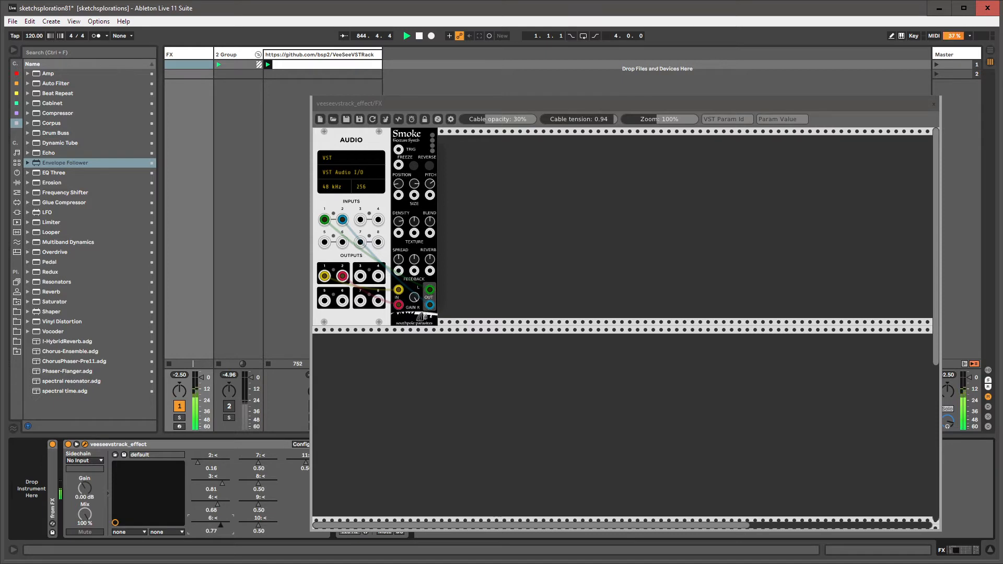
left_click_drag(209, 525, 213, 525)
Step: Set the effect's parameters 7 to 0.66, 8 to 0.67, 9 to 0.77, 10 to 0.42 and 11 to 0.59, and close its editor
left_click_drag(258, 462, 269, 462)
left_click_drag(263, 506, 250, 525)
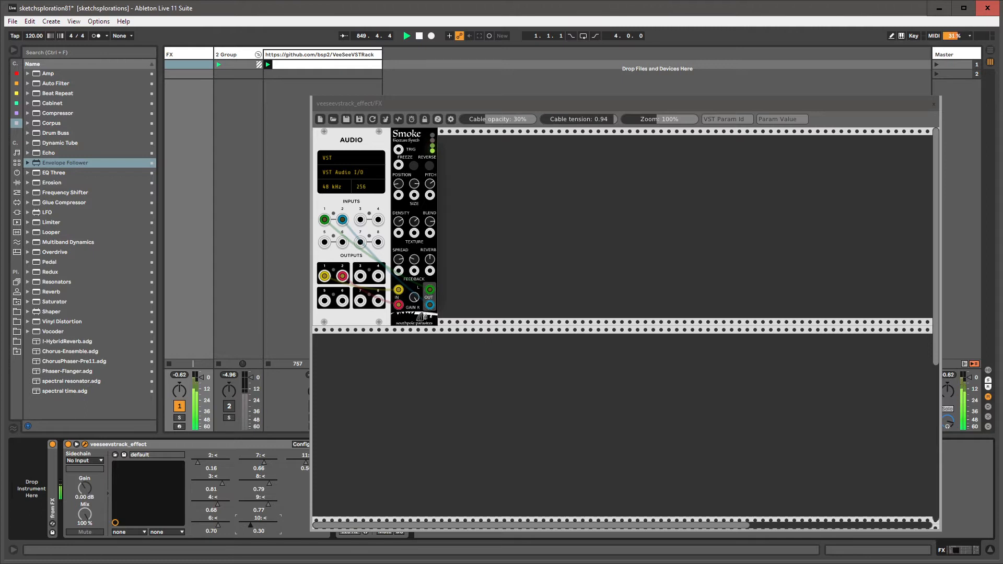
left_click_drag(303, 464, 297, 464)
left_click_drag(266, 525, 255, 524)
left_click(934, 104)
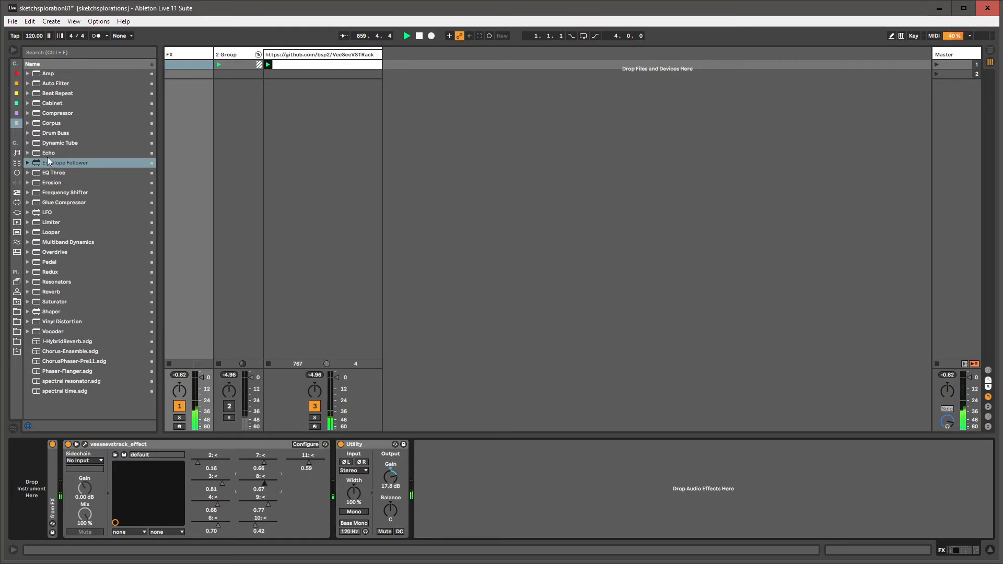
Step: Add an LFO after Utility on the FX track and set its waveform to Random
left_click_drag(50, 214, 432, 469)
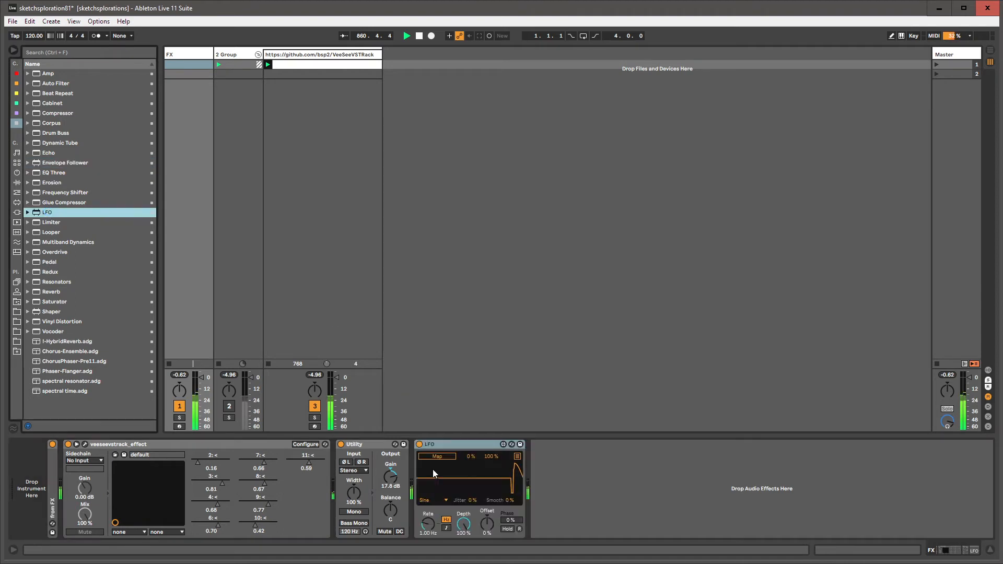
left_click(445, 501)
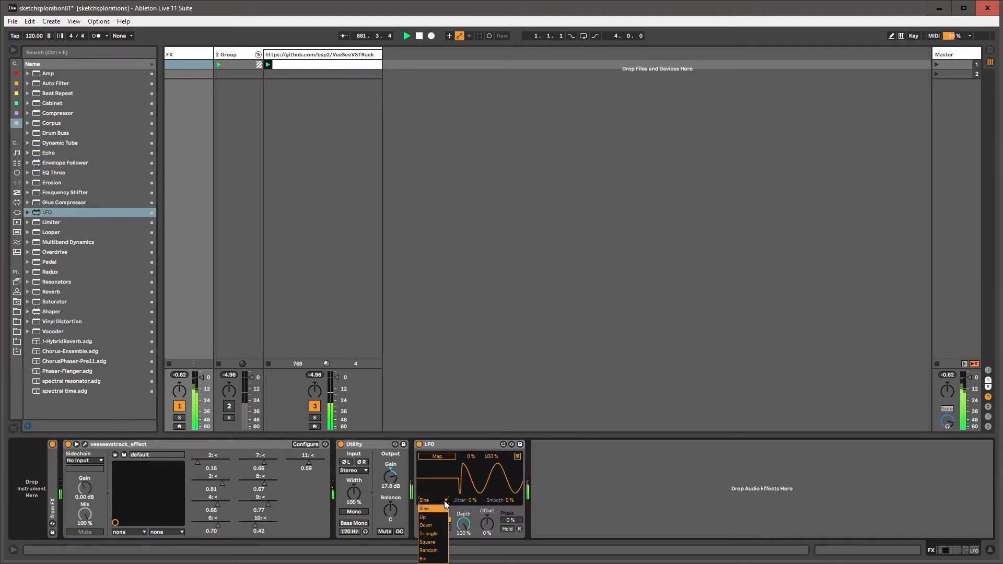
left_click(432, 541)
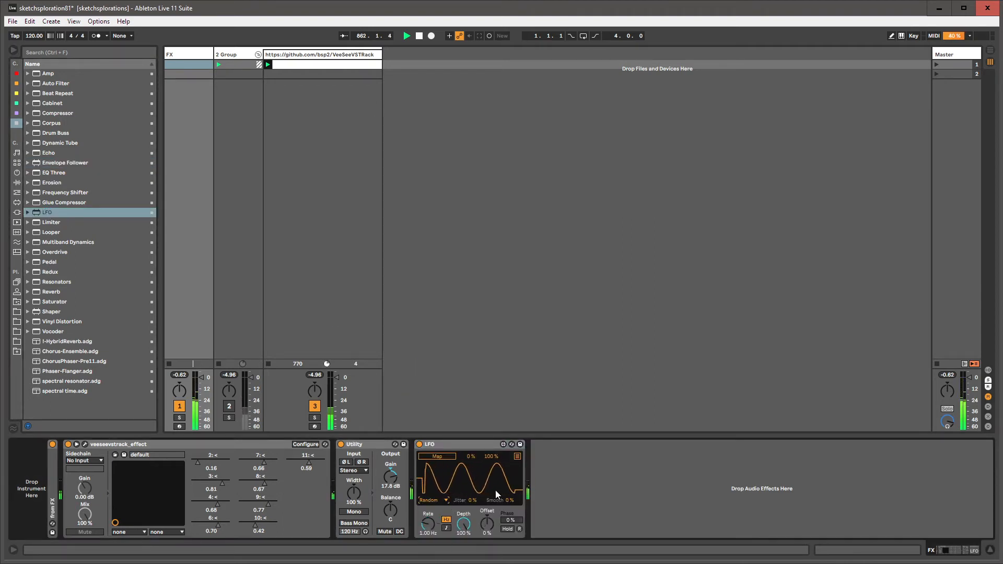
Step: Map the FX track's LFO to parameter 8 of veeseevstrack_effect
left_click(517, 456)
left_click(437, 459)
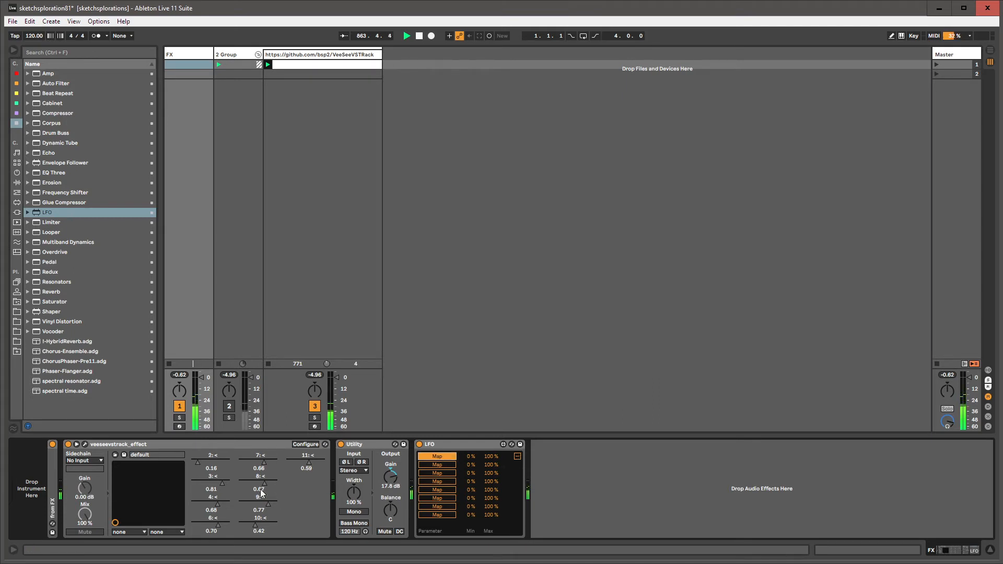
left_click(264, 488)
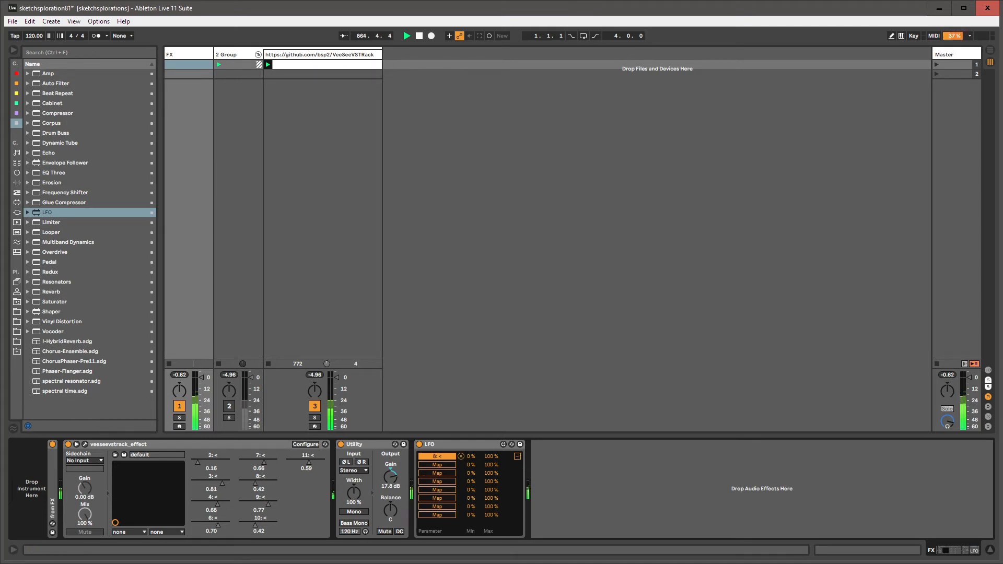
Step: Duplicate the LFO, map the copy to parameter 4 with a 27% minimum, and set the original mapping's minimum to 12%
left_click(441, 444)
key("ctrl+d")
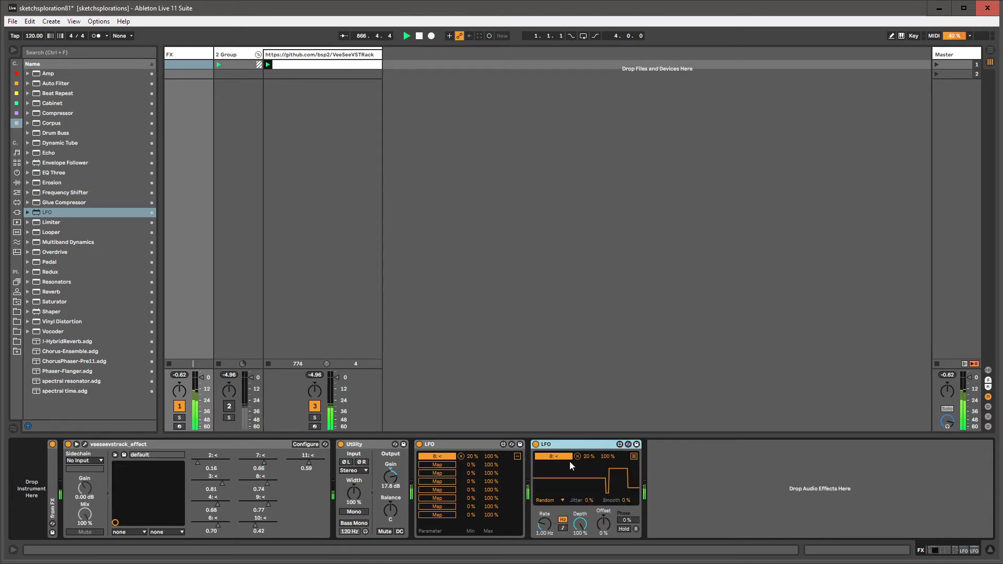
left_click(634, 456)
left_click(634, 457)
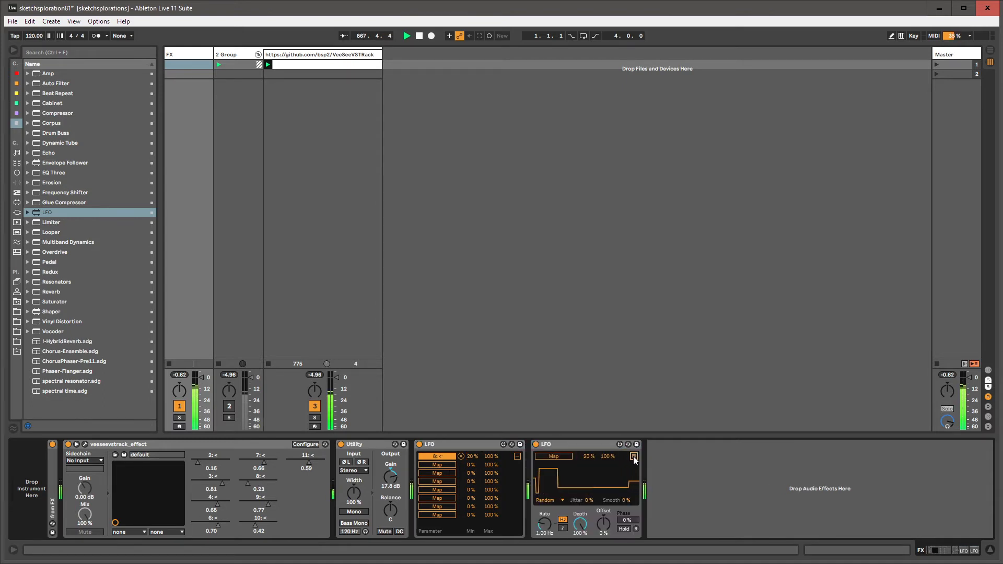
left_click(634, 456)
left_click(553, 458)
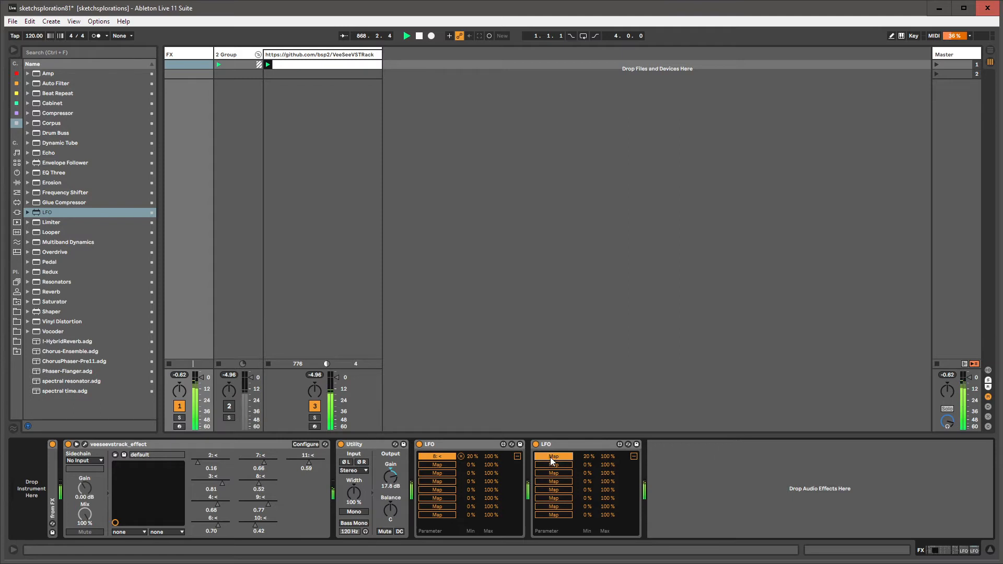
left_click(218, 503)
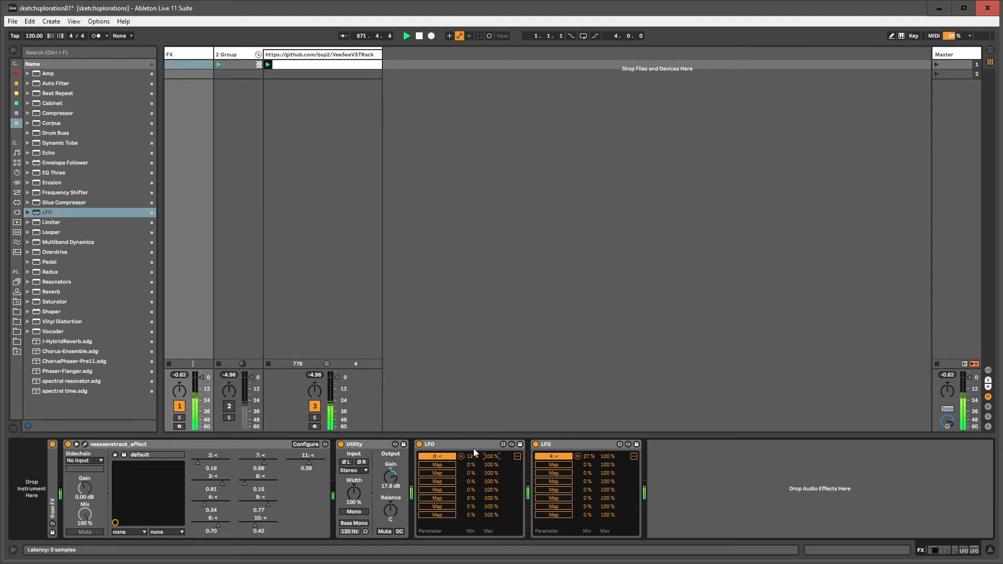
left_click(517, 457)
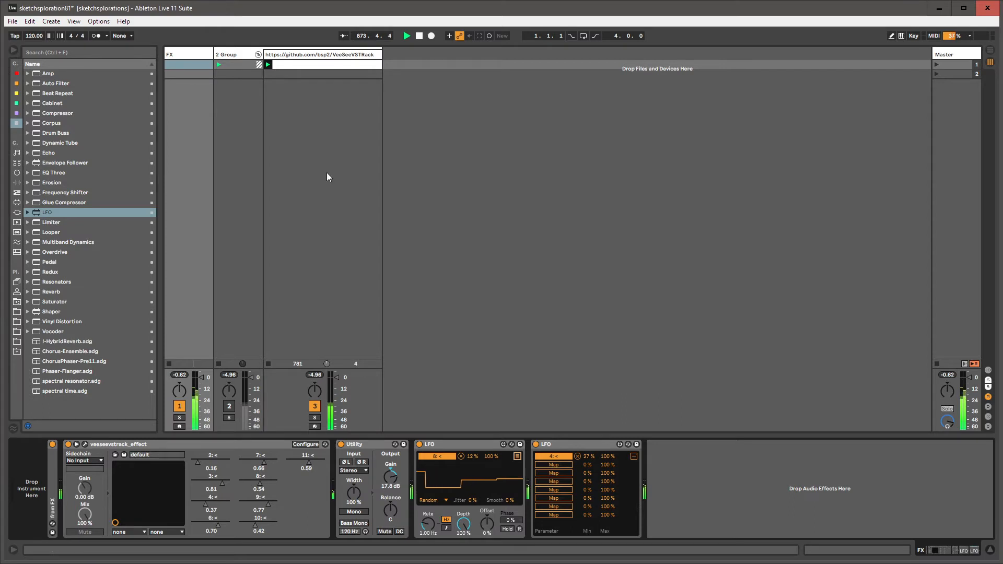
Step: Insert a new MIDI track after the VeeSeeVSTRack track
left_click(332, 52)
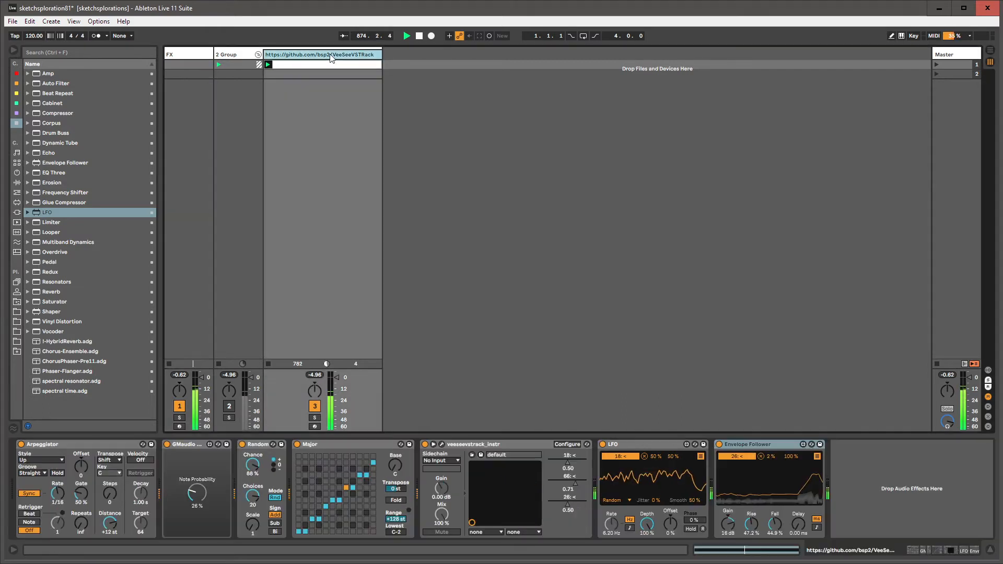
left_click(454, 445)
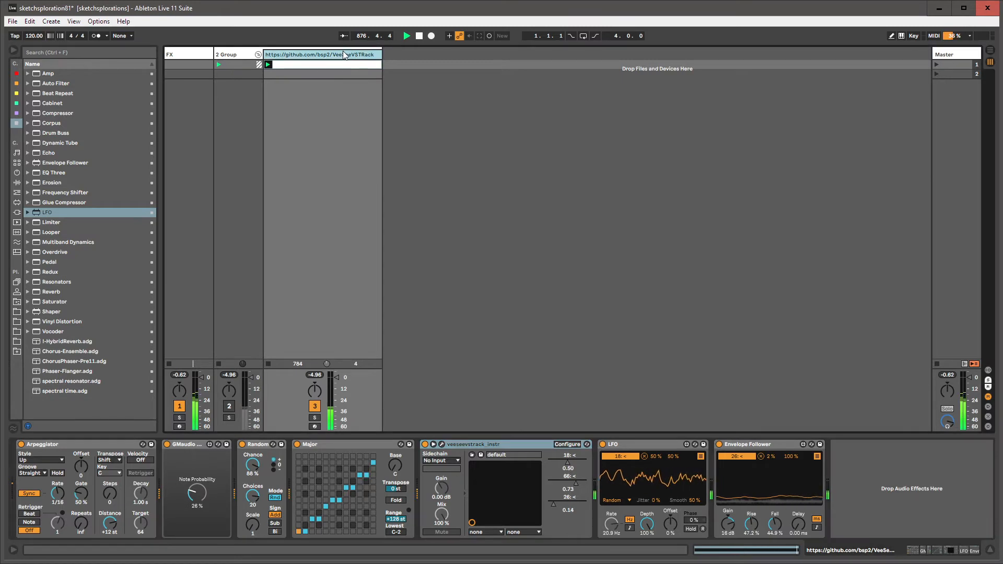
key("ctrl+shift+t")
Step: Find the !-GrainDelay rack in the browser, add it to the FX track and place it before veeseevstrack_effect
left_click(203, 55)
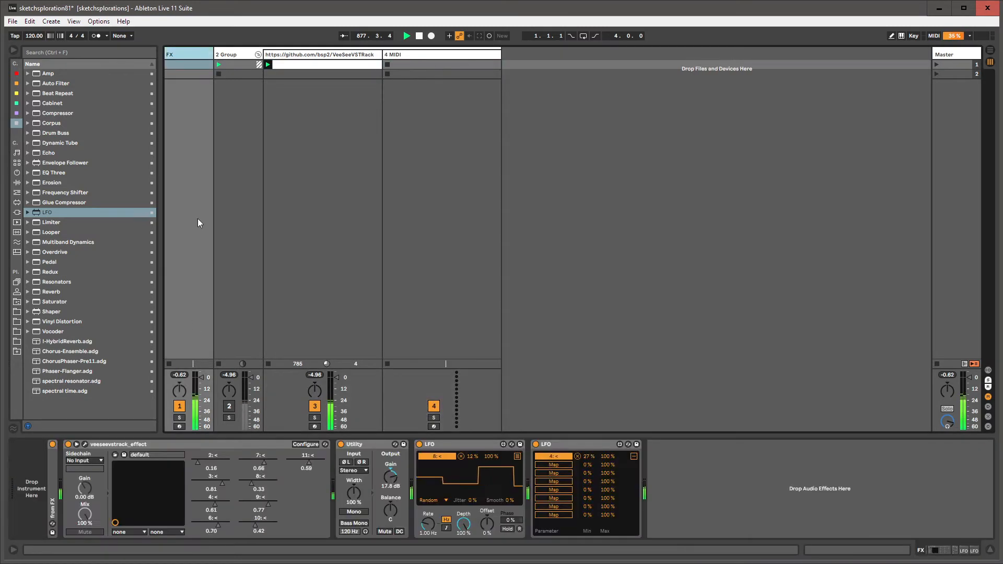
left_click(194, 443)
key("ctrl+f")
type("graindelay")
key("Return")
key("Escape")
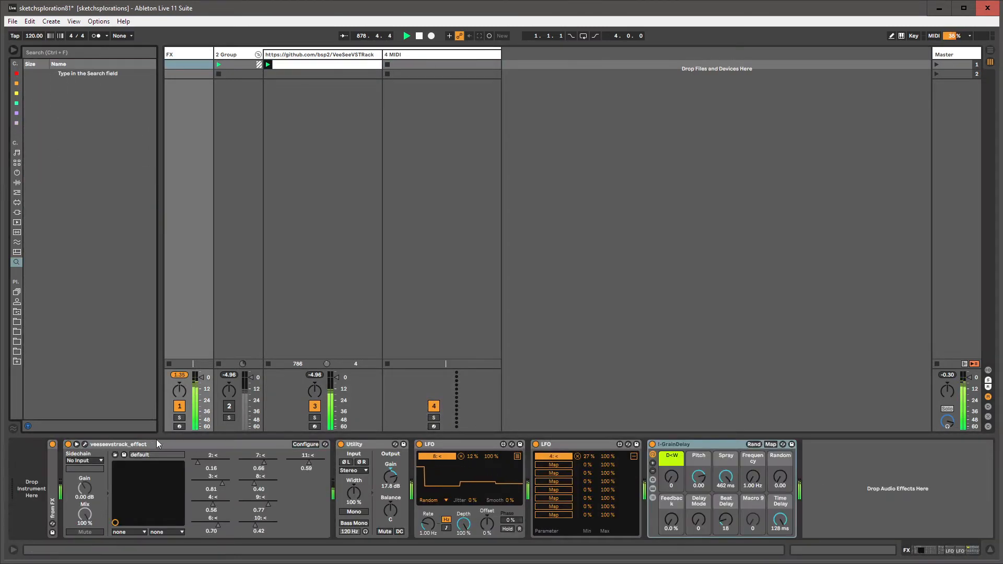
mouse_move(677, 445)
left_mouse_down()
mouse_move(167, 427)
mouse_move(66, 464)
left_mouse_up()
left_click(270, 448)
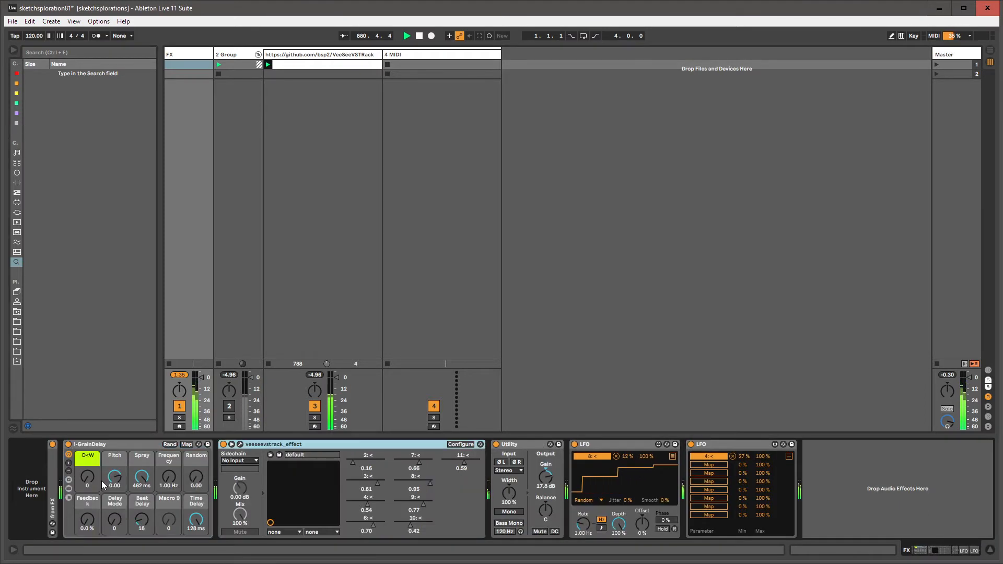
Step: Replace the FX track's !-GrainDelay rack with the default Audio Effect Rack, placed before veeseevstrack_effect
left_click(99, 443)
key("Delete")
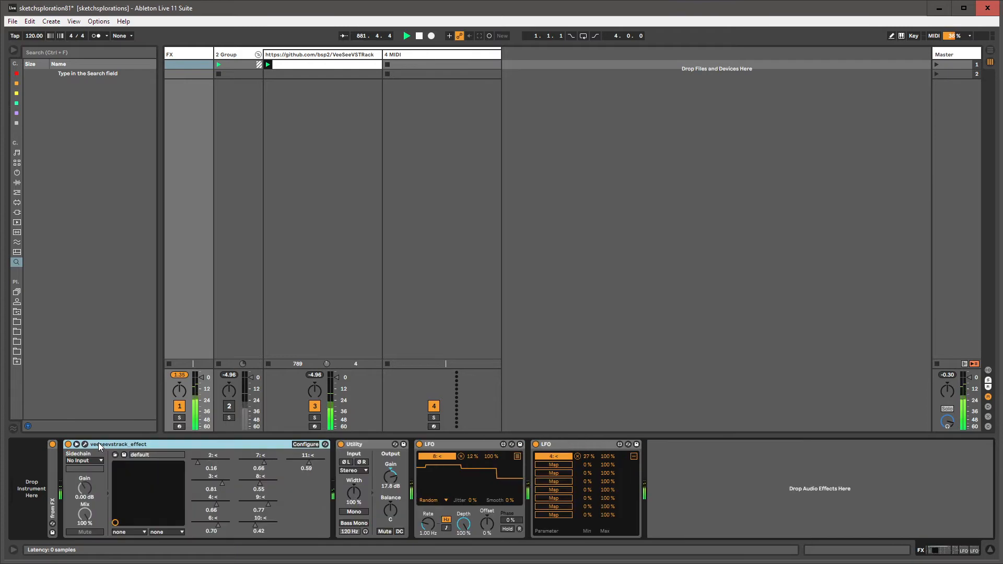
key("ctrl+f")
type("Audio Effect Rack")
key("Down")
key("Return")
key("Escape")
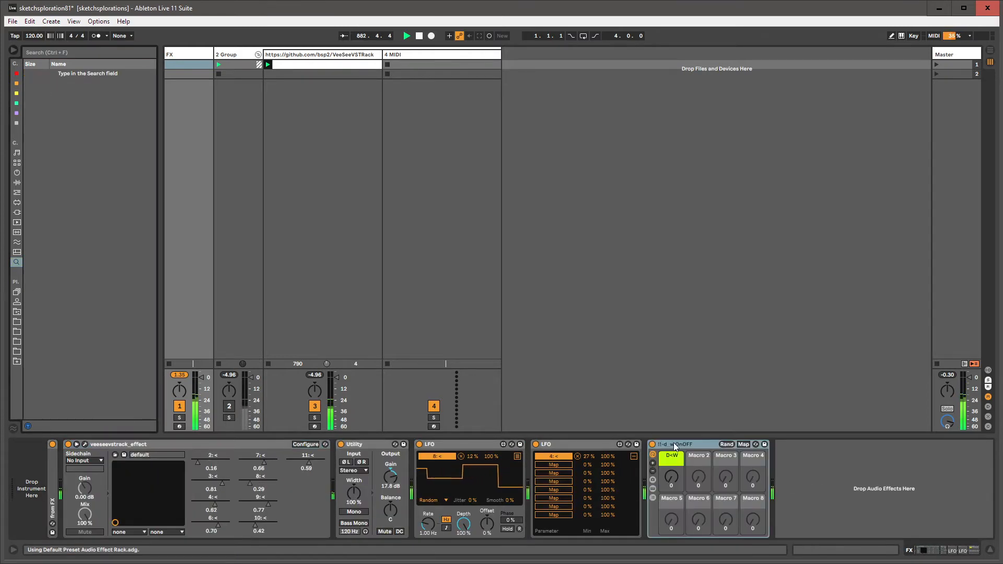
left_click_drag(675, 447, 61, 463)
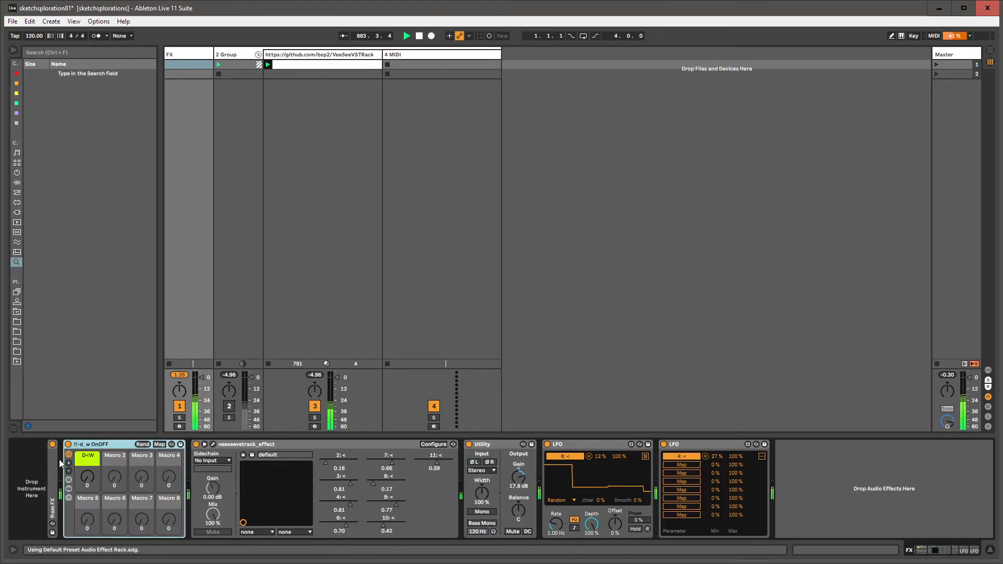
Step: Nest veeseevstrack_effect inside the rack's W chain, set the D<>W macro to 56 and hide the rack's chains
left_click(69, 498)
left_click(206, 472)
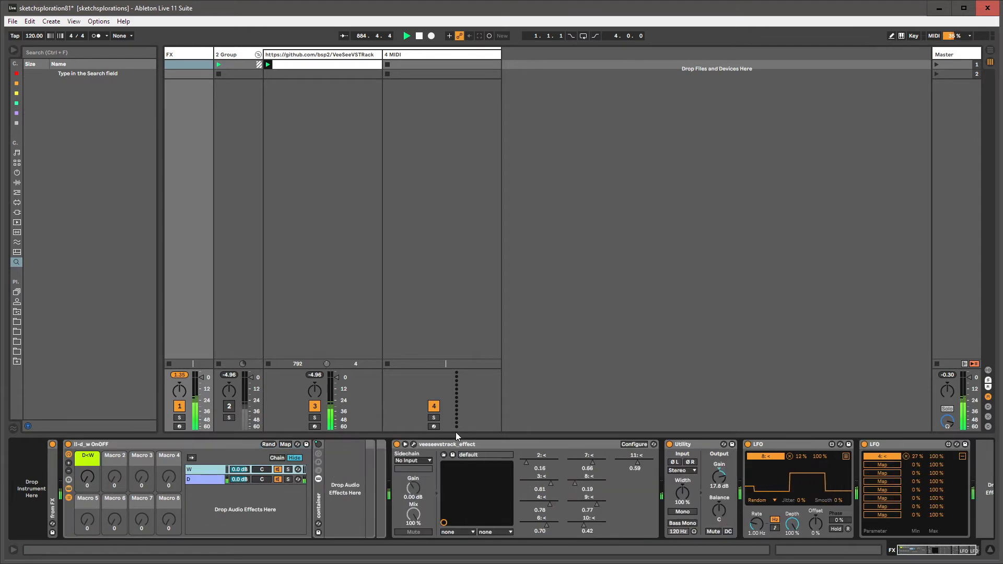
left_click_drag(457, 445, 346, 455)
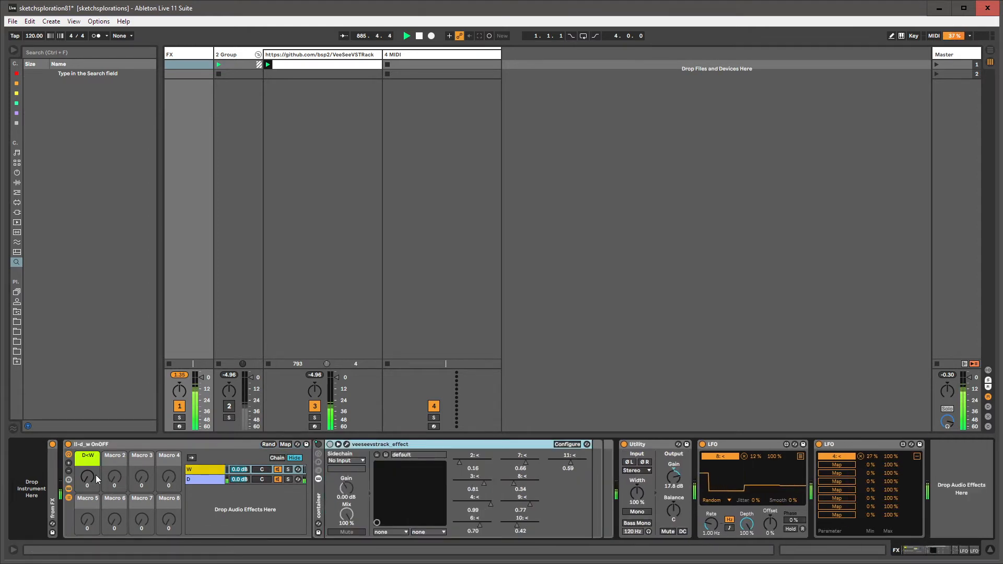
left_click_drag(96, 479, 97, 444)
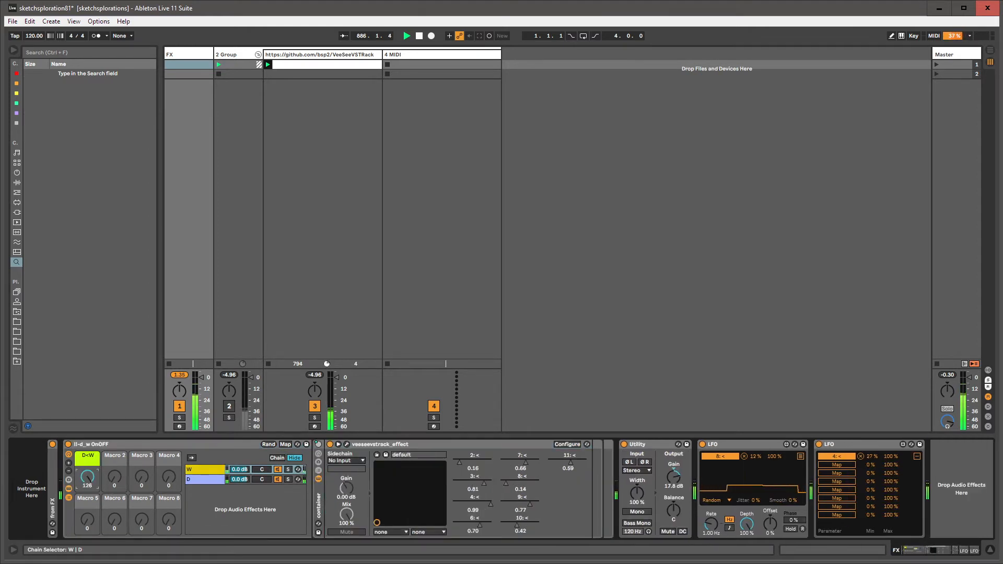
left_click(69, 490)
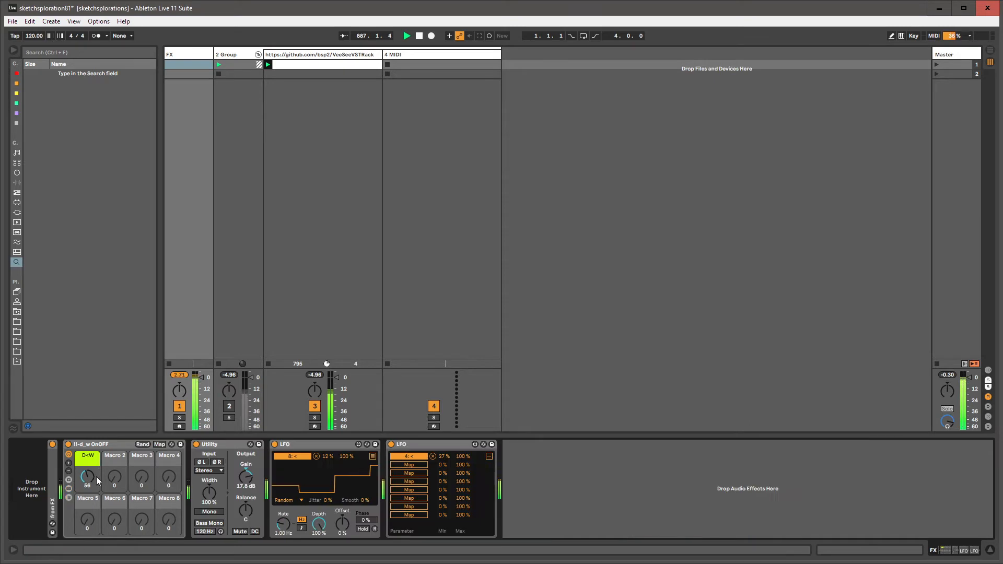
Step: Open the Max Audio folder in the browser and lower the VeeSeeVSTRack track's note probability to 9%
left_click(297, 58)
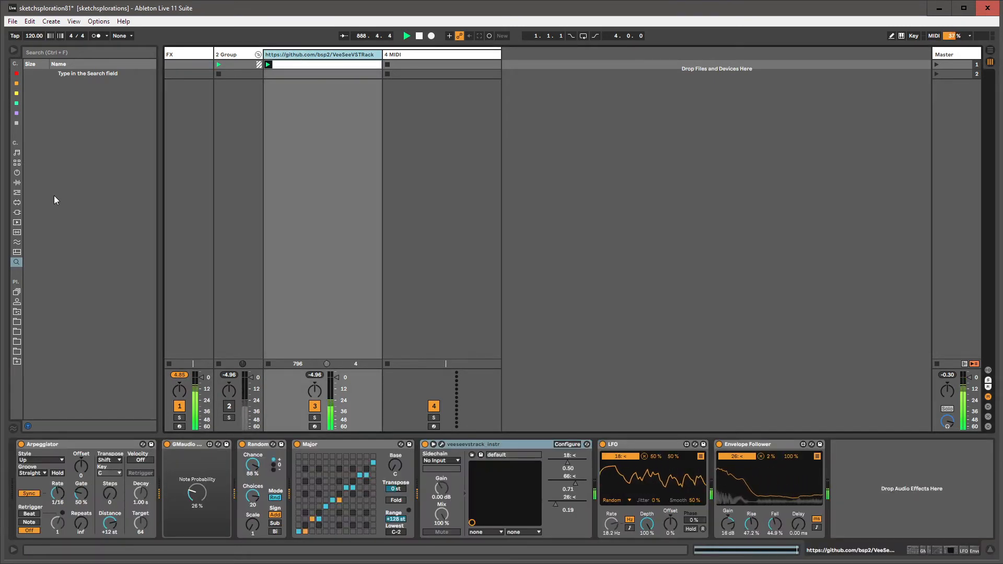
left_click(17, 311)
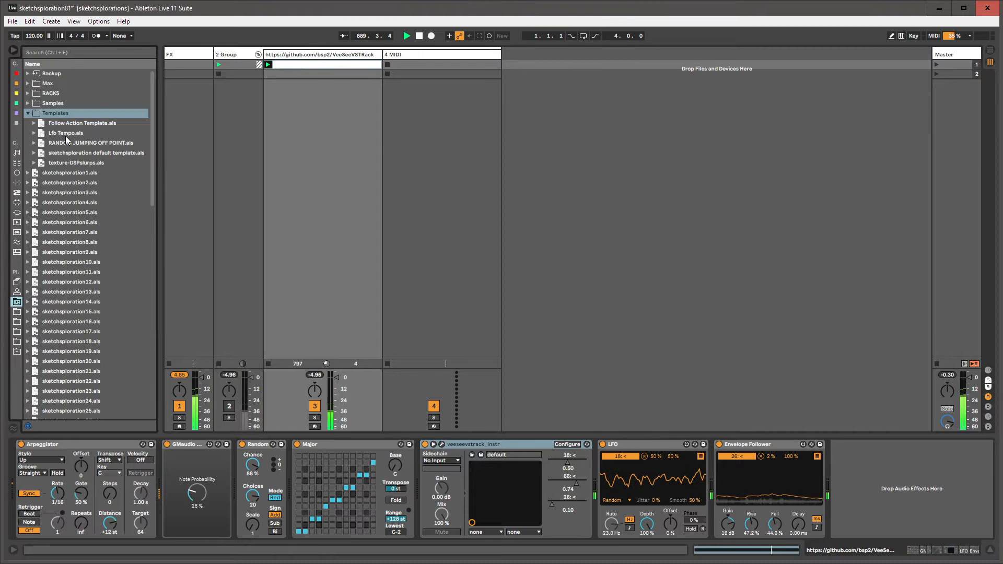
left_click(29, 84)
left_click(33, 93)
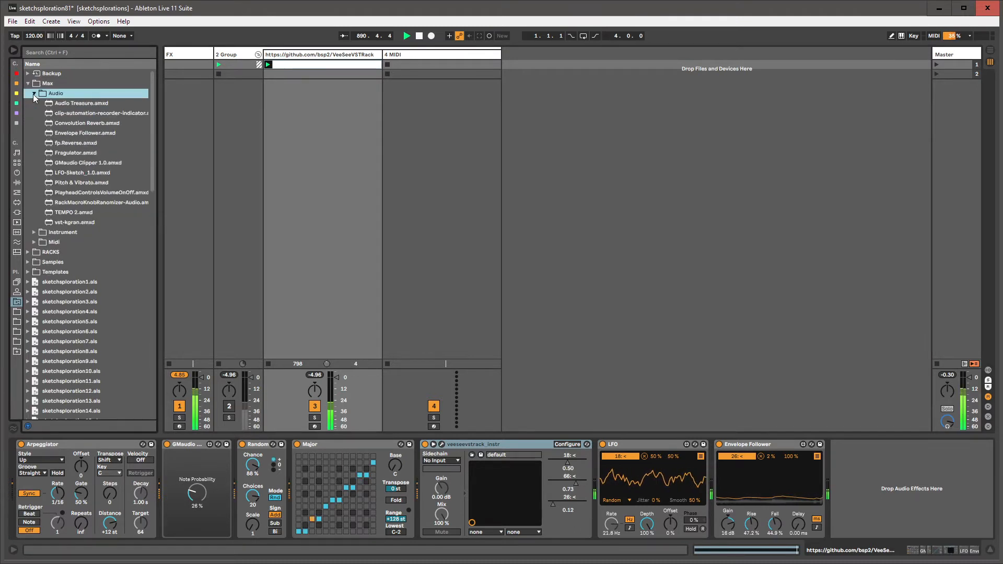
left_click(325, 56)
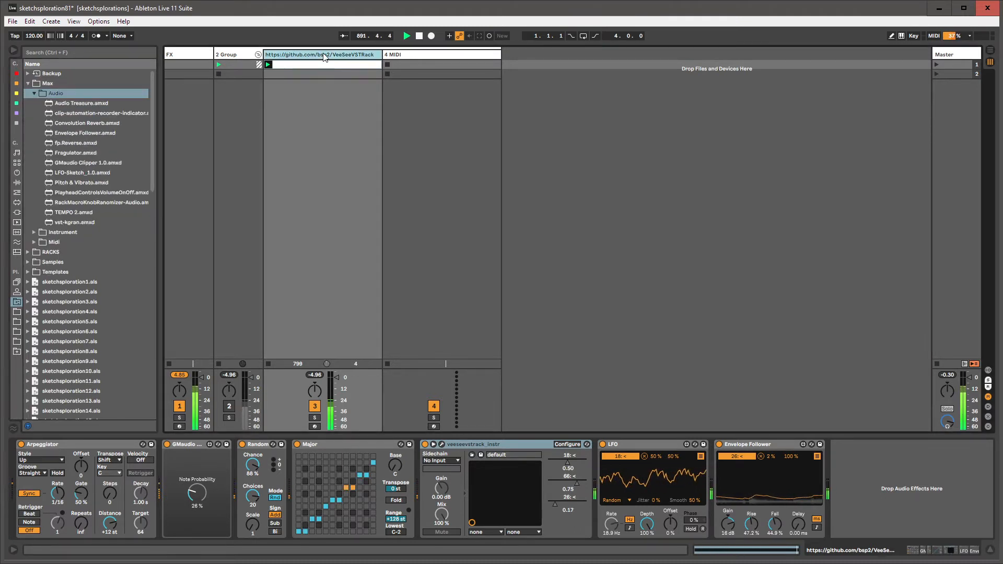
left_click_drag(197, 496, 197, 516)
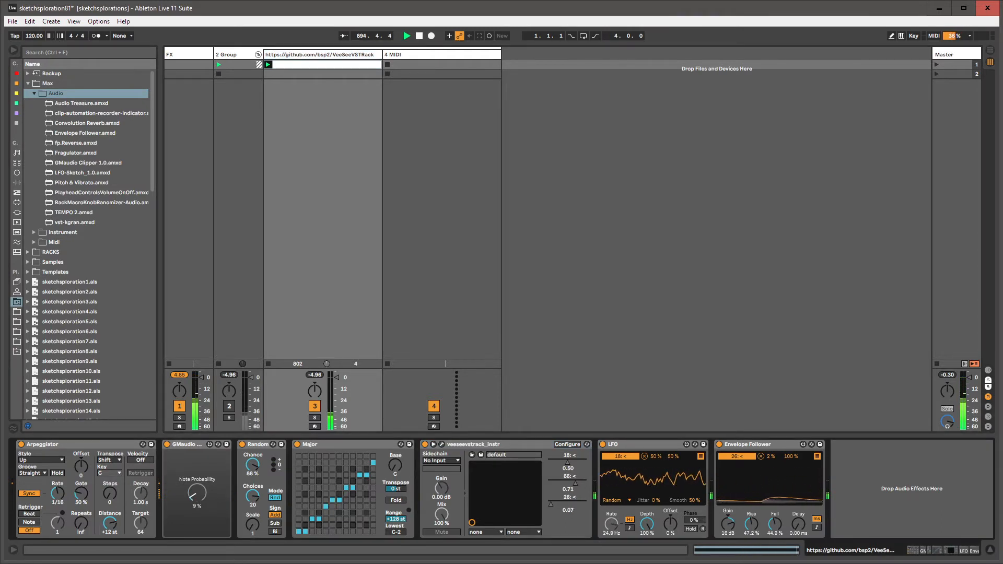
Step: Try to add fp.Reverse.amxd after the Envelope Follower on the VeeSeeVSTRack track
left_click(76, 142)
left_click_drag(600, 474, 862, 474)
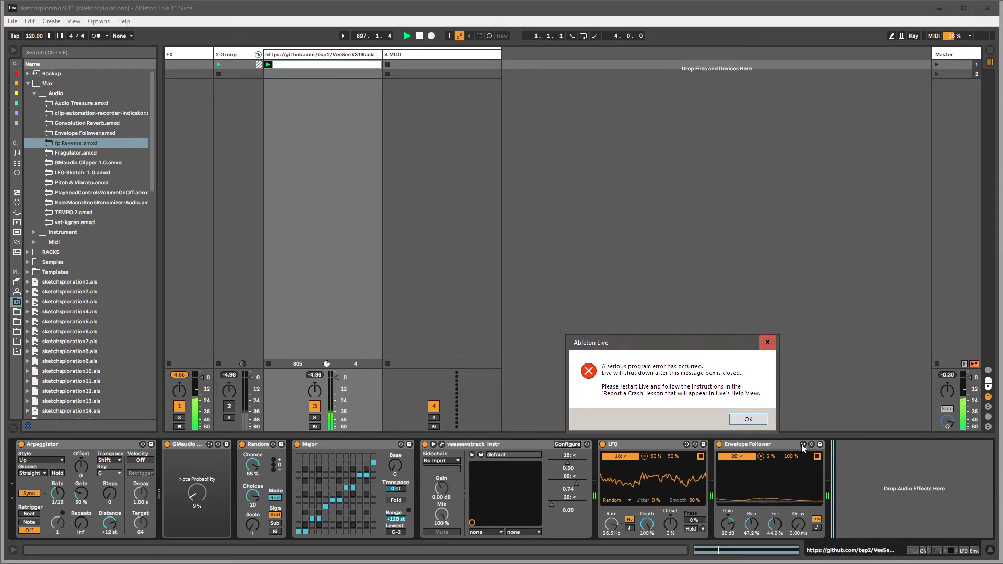
left_click_drag(663, 340, 518, 320)
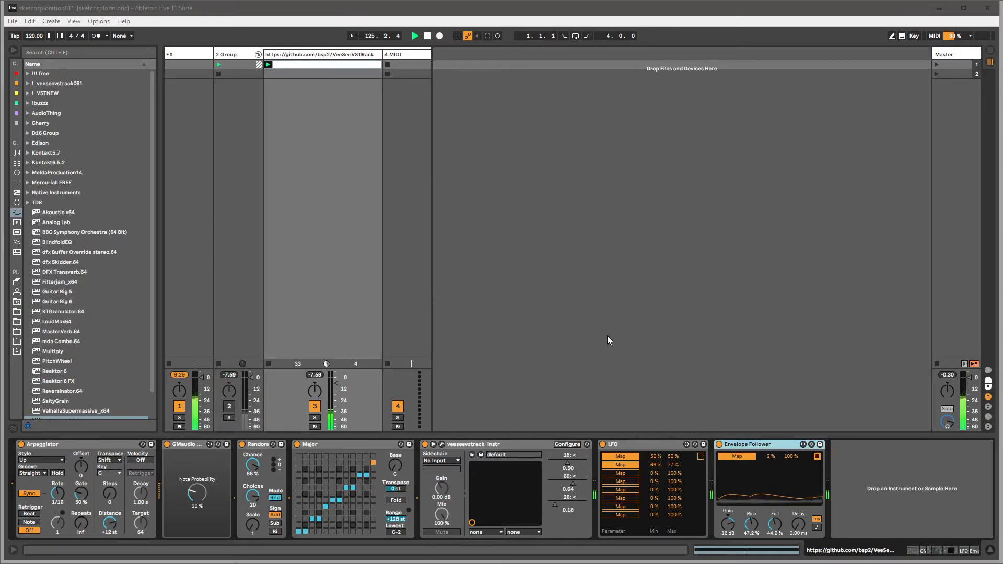
Step: Check the devices on the VeeSeeVSTRack track and the LFO's list of parameter mappings
left_click(635, 444)
left_click(472, 444)
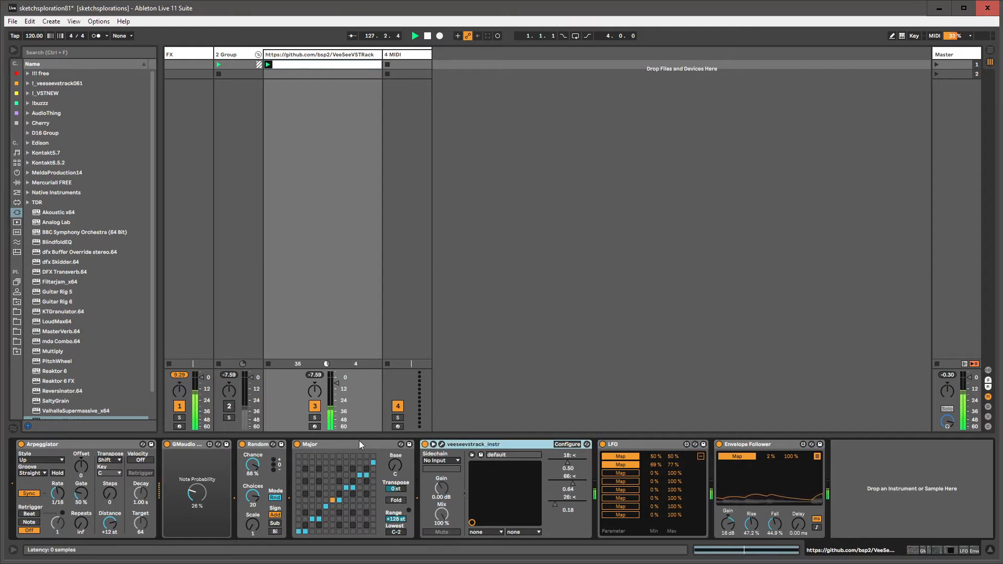
left_click(357, 445)
left_click(256, 446)
key("Left")
key("Left")
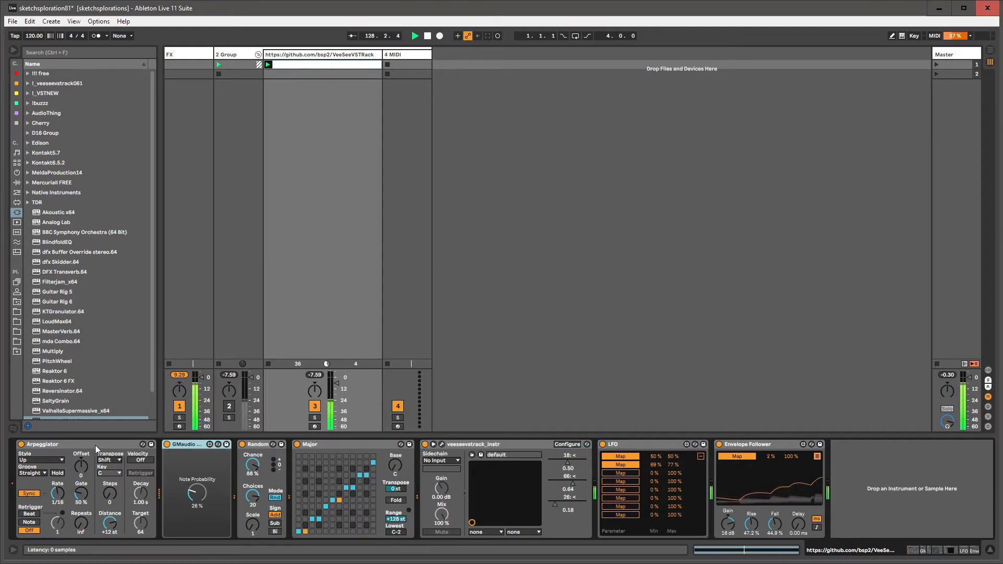
left_click(466, 442)
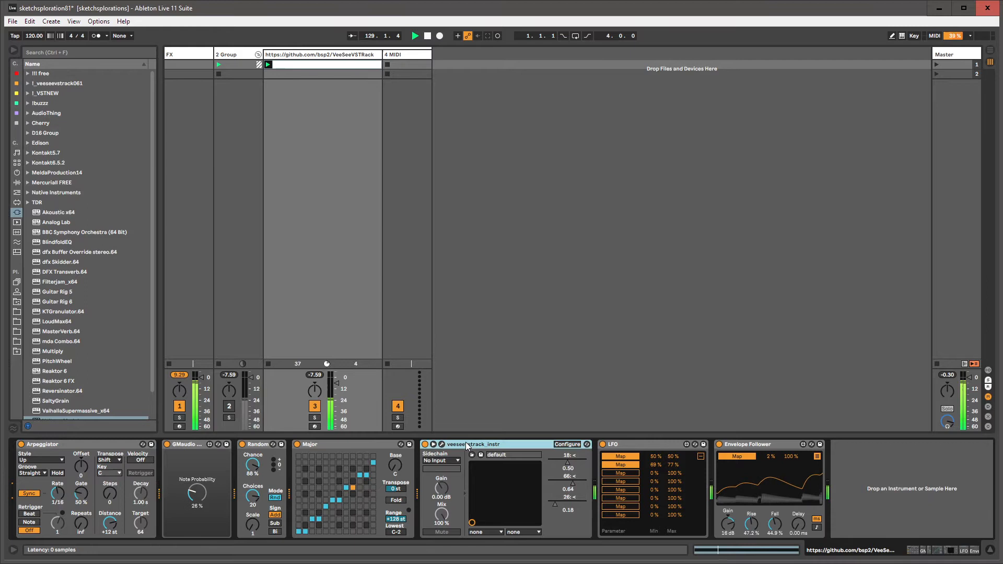
left_click(629, 444)
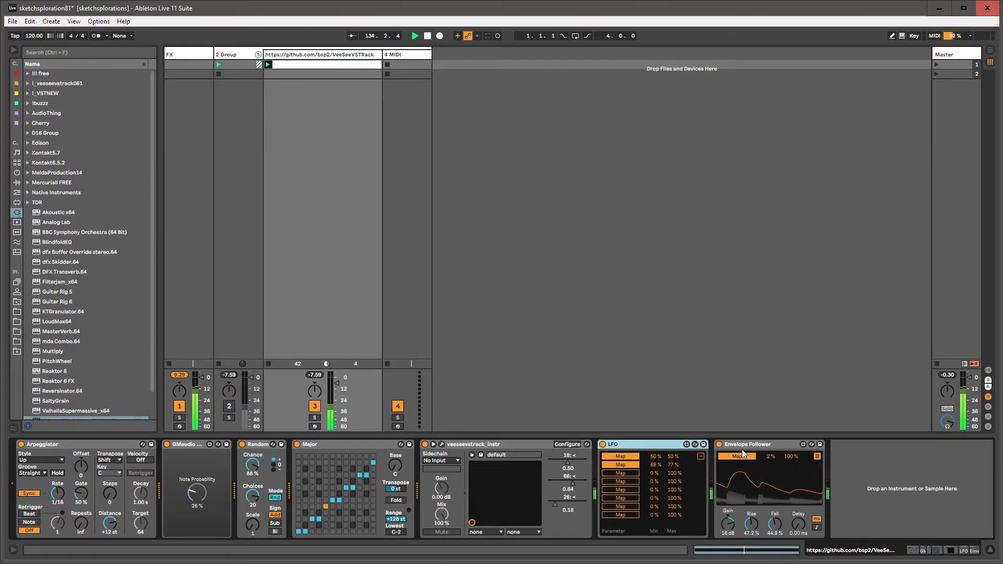
left_click(700, 457)
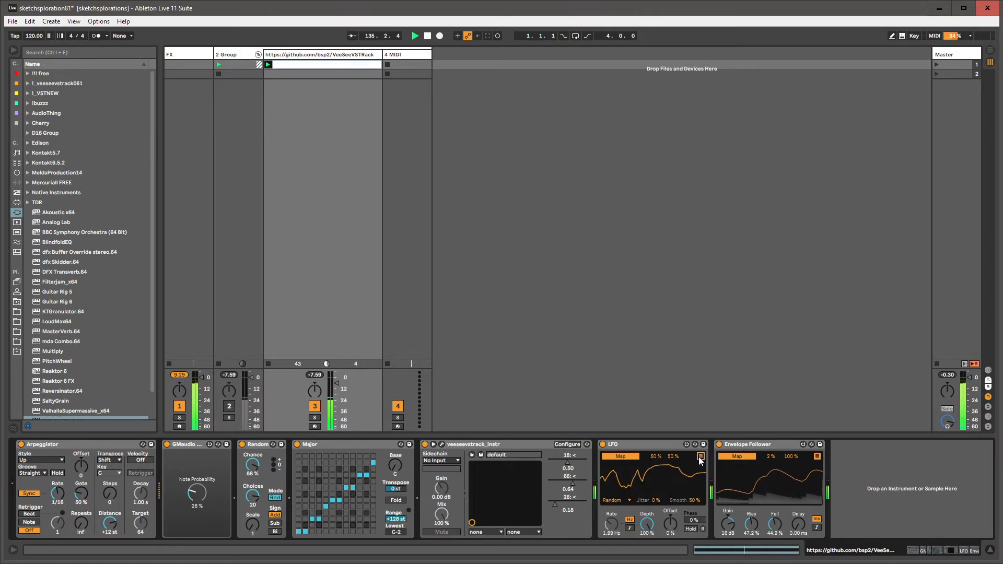
left_click(700, 457)
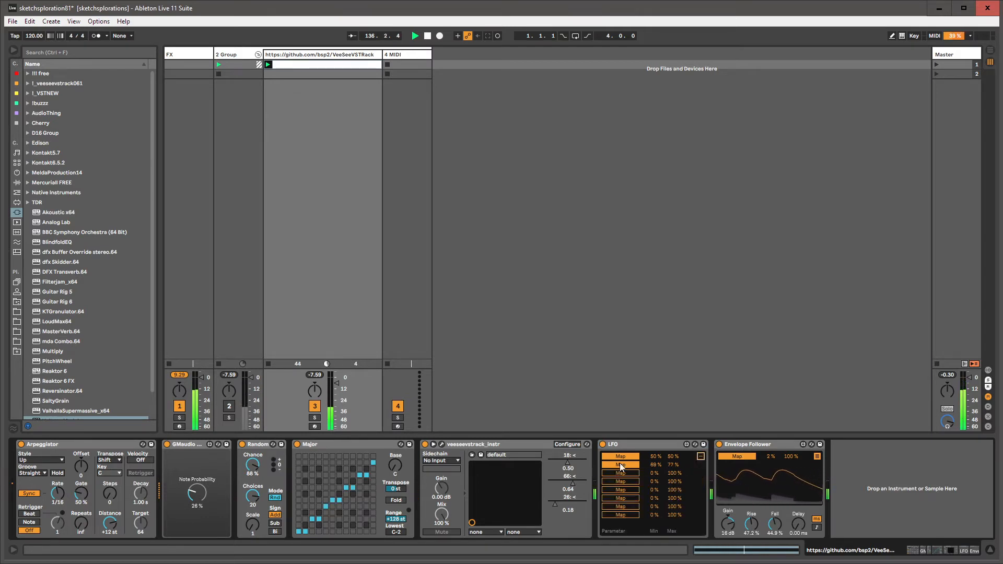
Step: Set the D<>W macro of the FX track's rack to 51
left_click(197, 57)
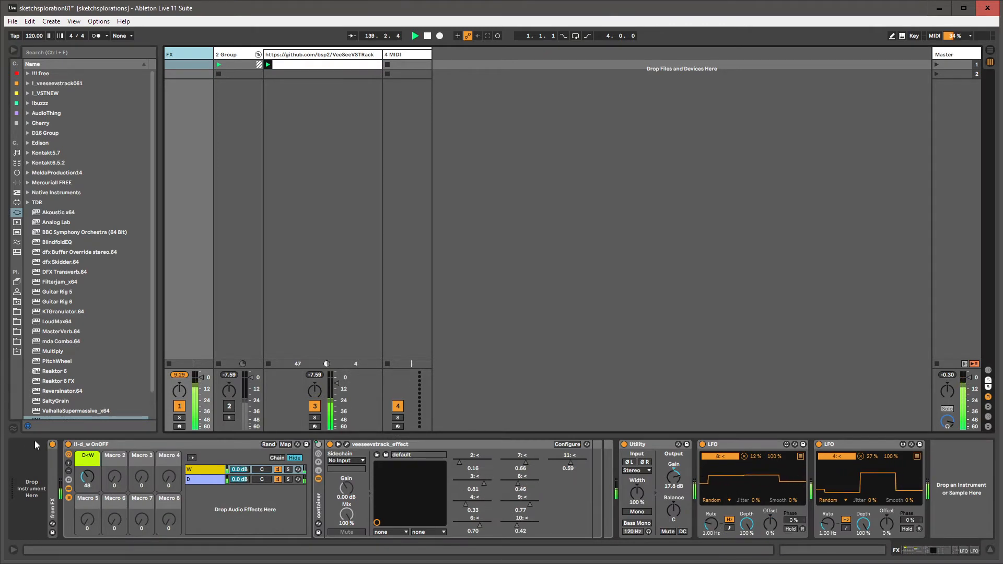
left_click_drag(87, 476, 87, 419)
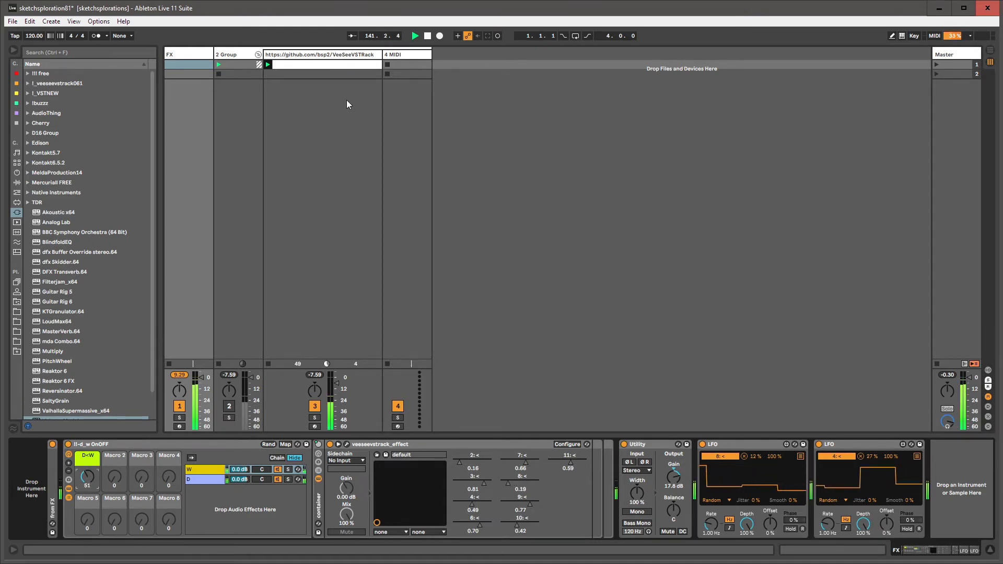
Step: Delete the empty 4 MIDI track
left_click(342, 59)
left_click(406, 55)
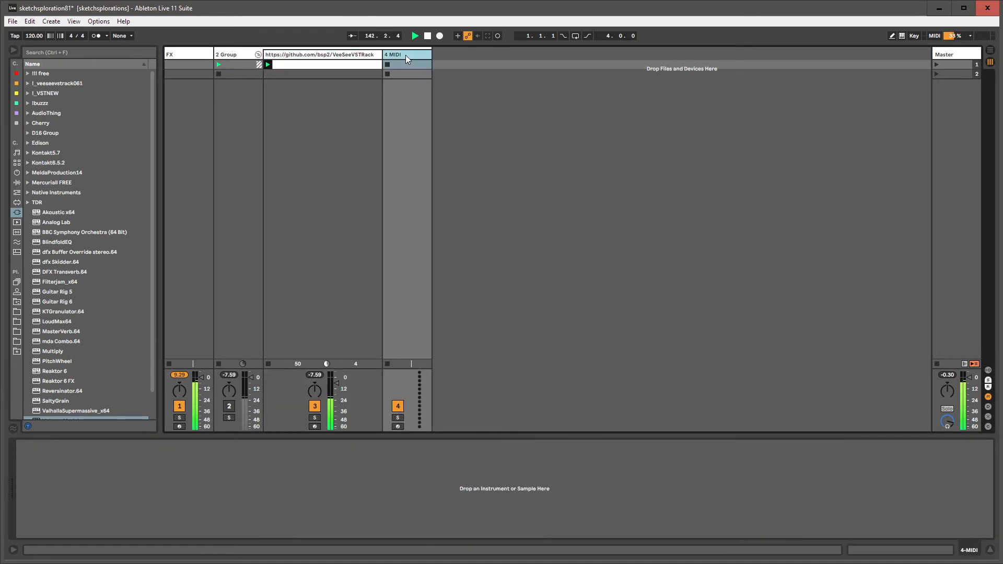
left_click(354, 59)
left_click(413, 52)
key("Delete")
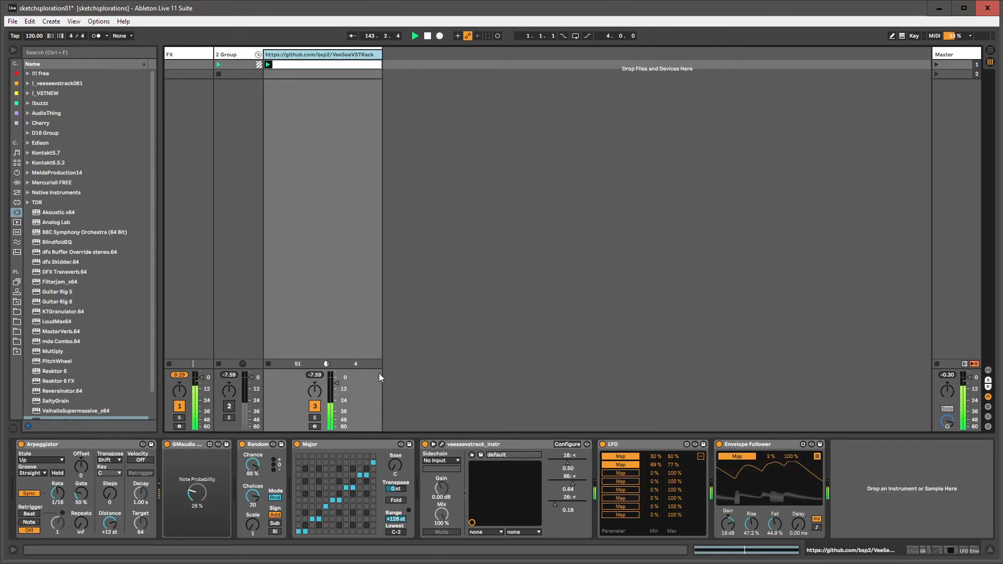
left_click(745, 447)
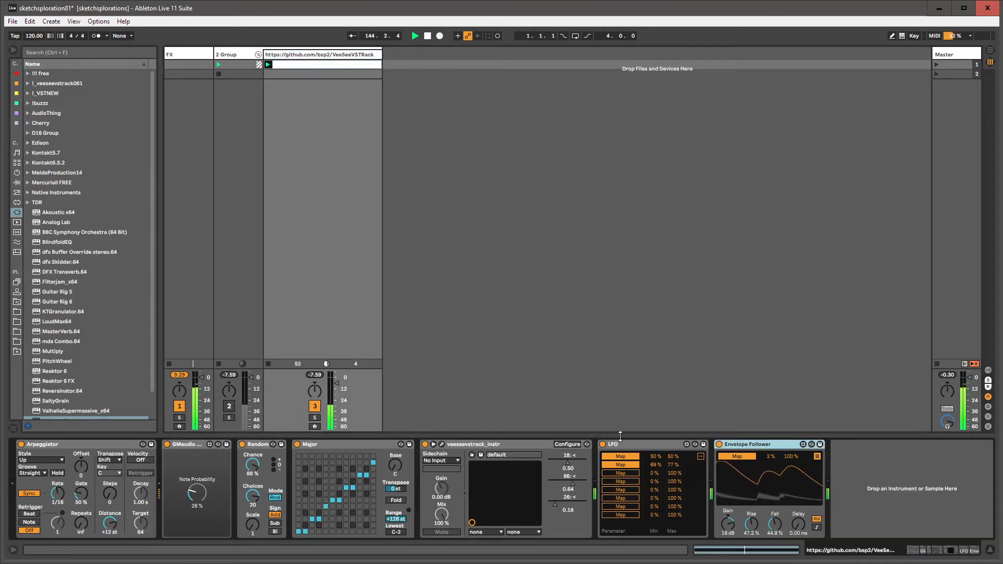
left_click(635, 444)
left_click(745, 445)
left_click(640, 445)
left_click(742, 445)
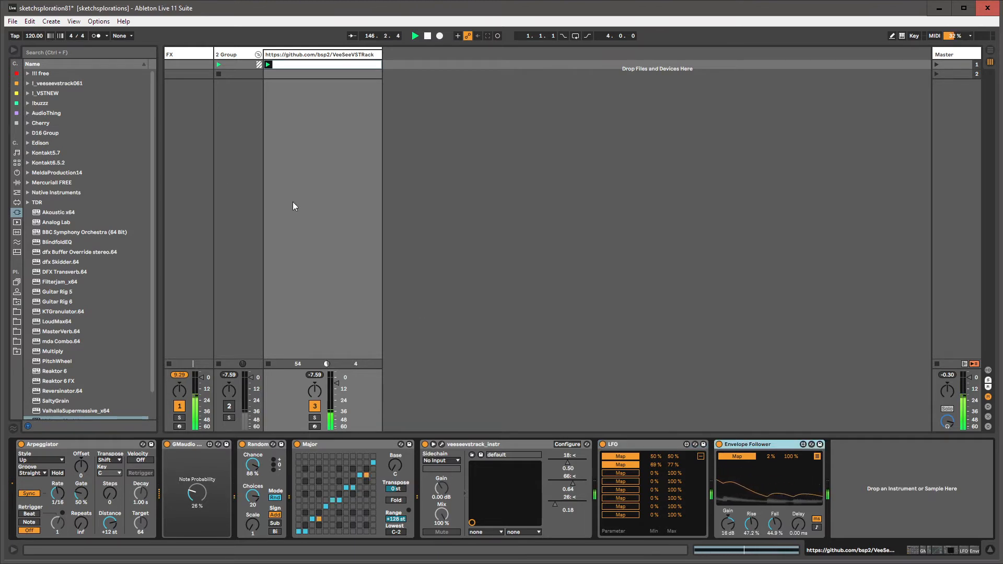
left_click(471, 445)
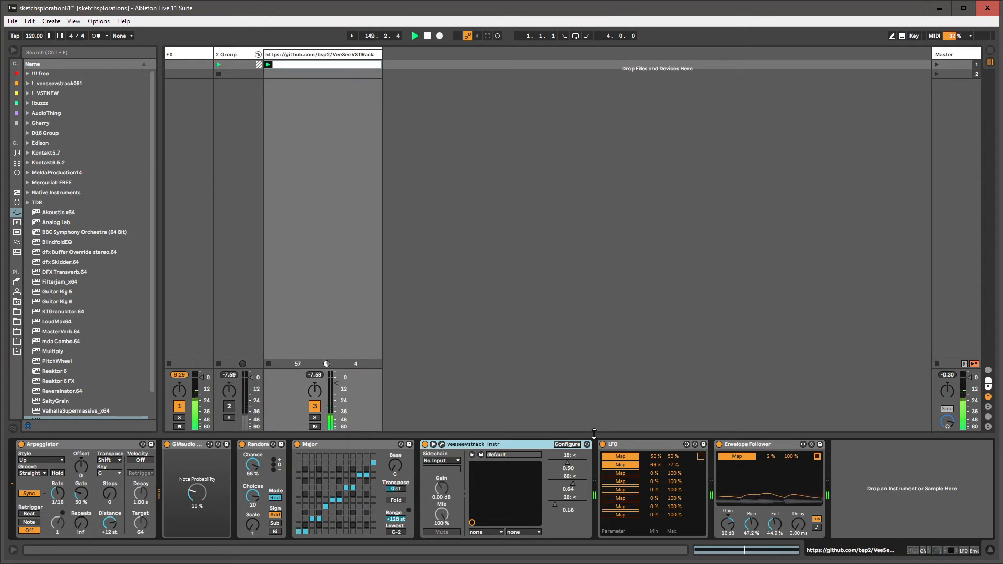
Step: Map the LFO's first two slots to parameters 18 and 66 of veeseevstrack_instr
left_click(628, 456)
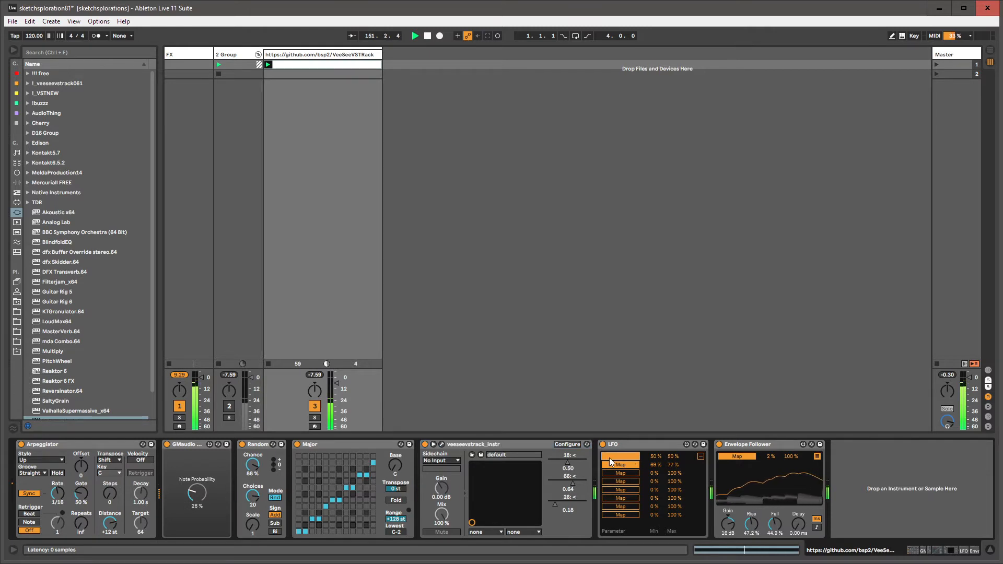
left_click(569, 465)
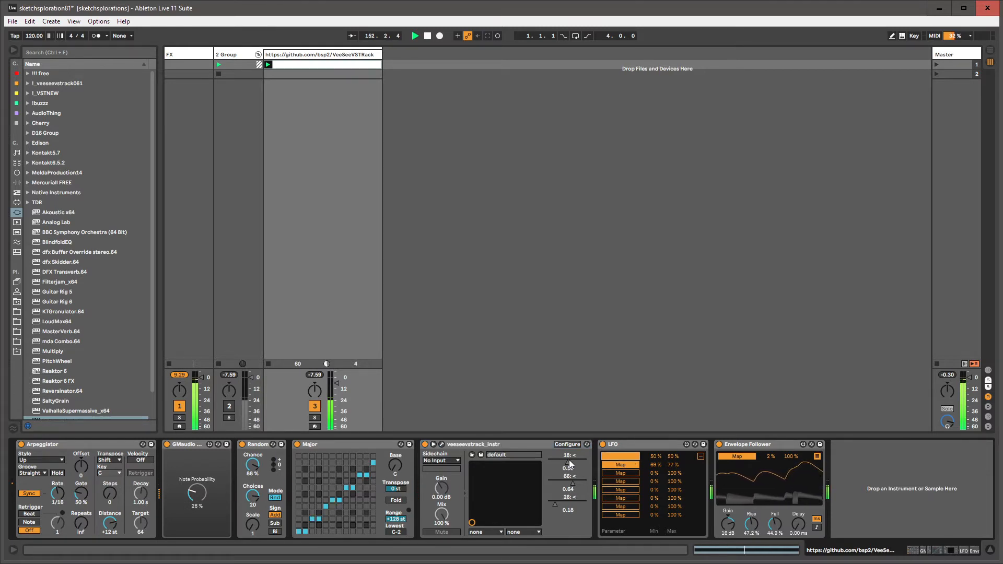
left_click(570, 481)
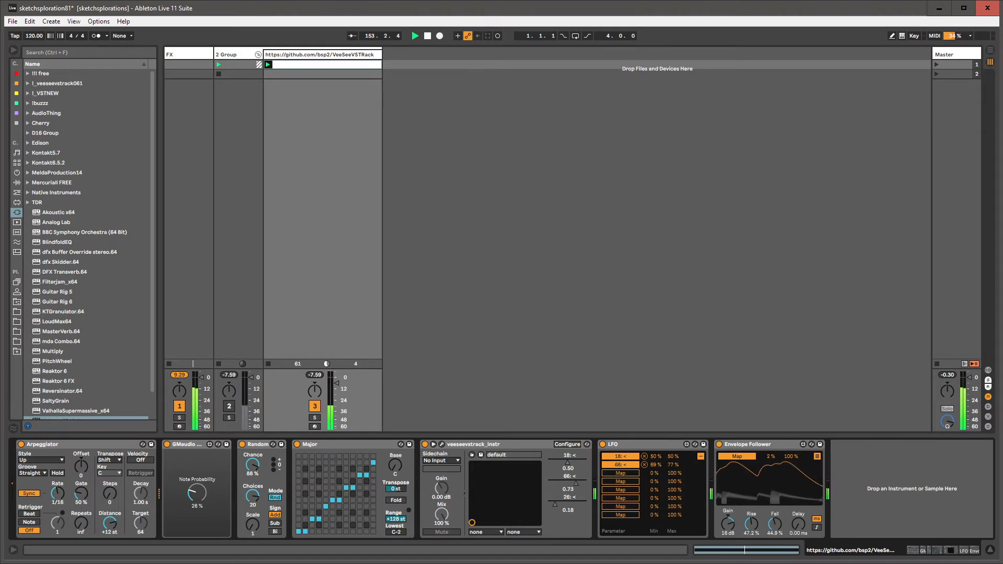
Step: Map the Envelope Follower to parameter 26 of veeseevstrack_instr
left_click(723, 457)
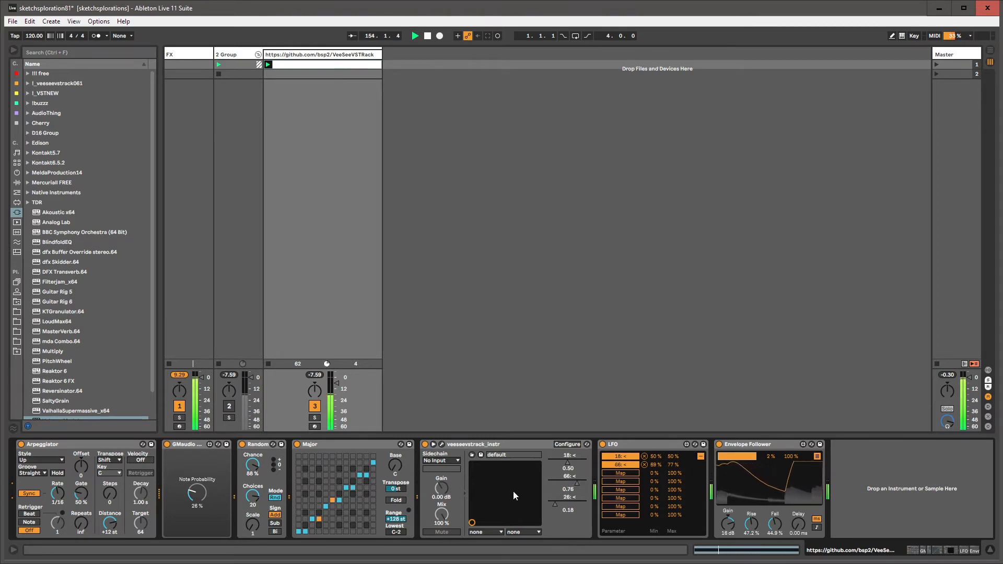
left_click(557, 501)
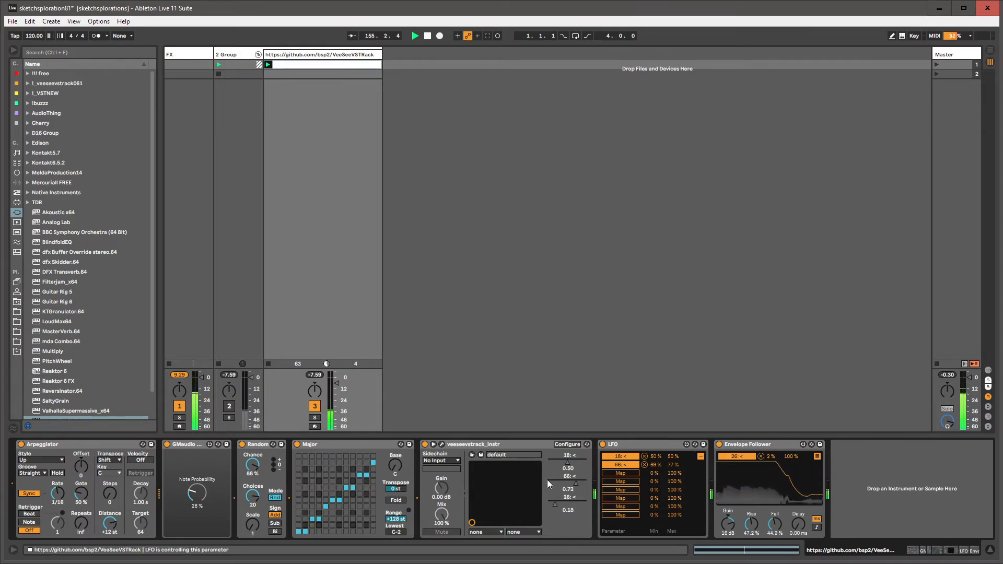
left_click(496, 444)
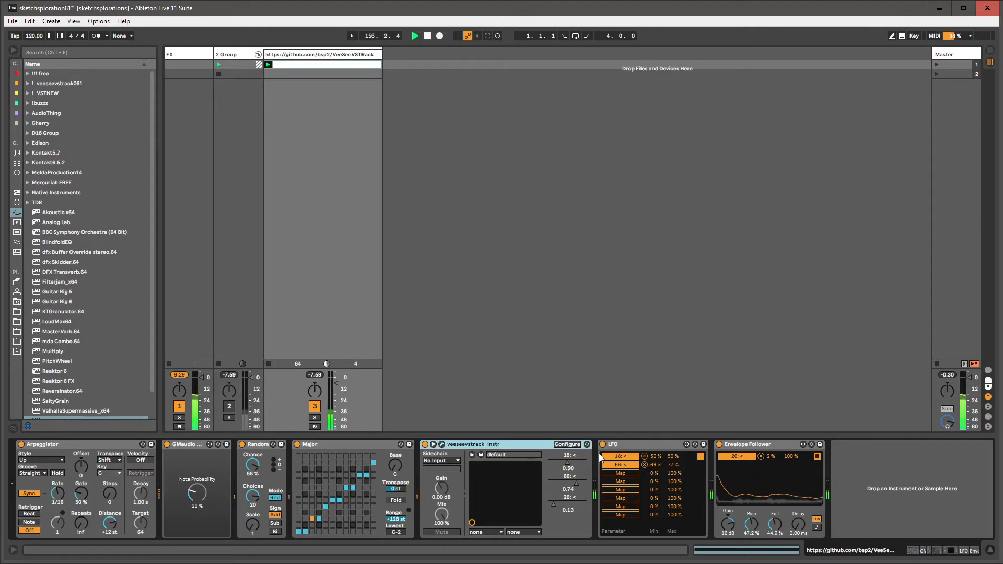
Step: Save the Live Set
left_click(12, 21)
left_click(53, 105)
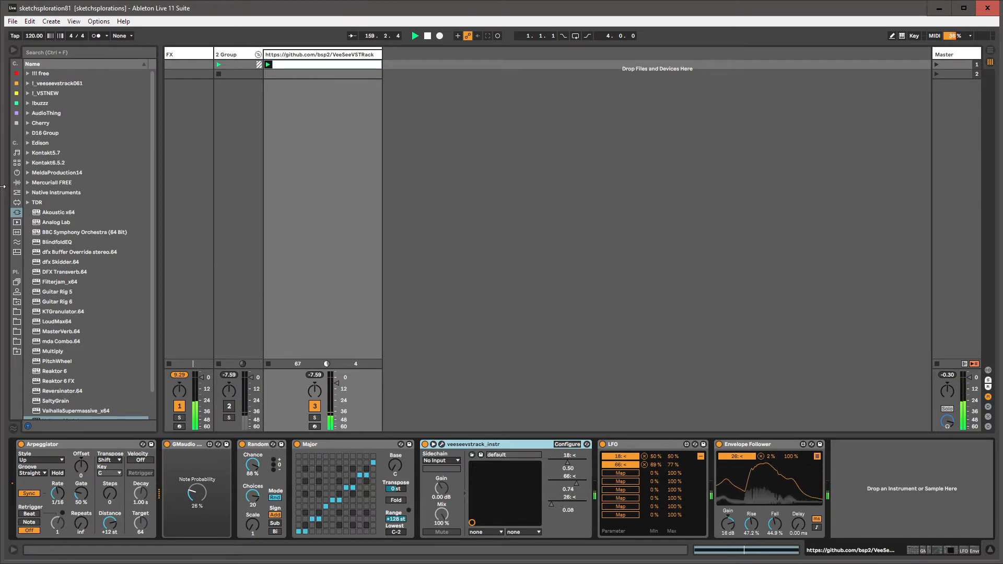
Step: Add the !-HybridReverb.adg rack to the end of the VeeSeeVSTRack track's device chain
left_click(17, 123)
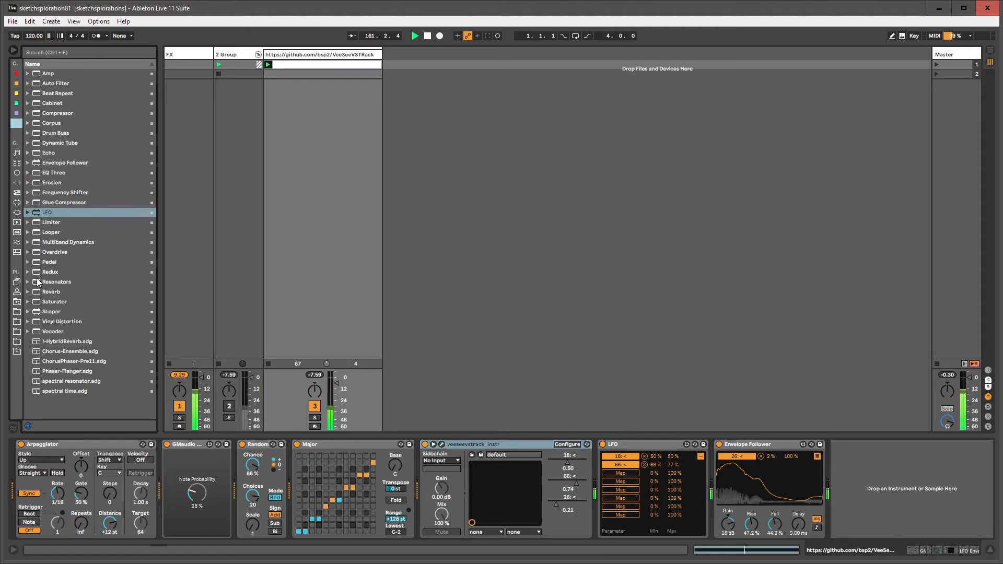
left_click(61, 335)
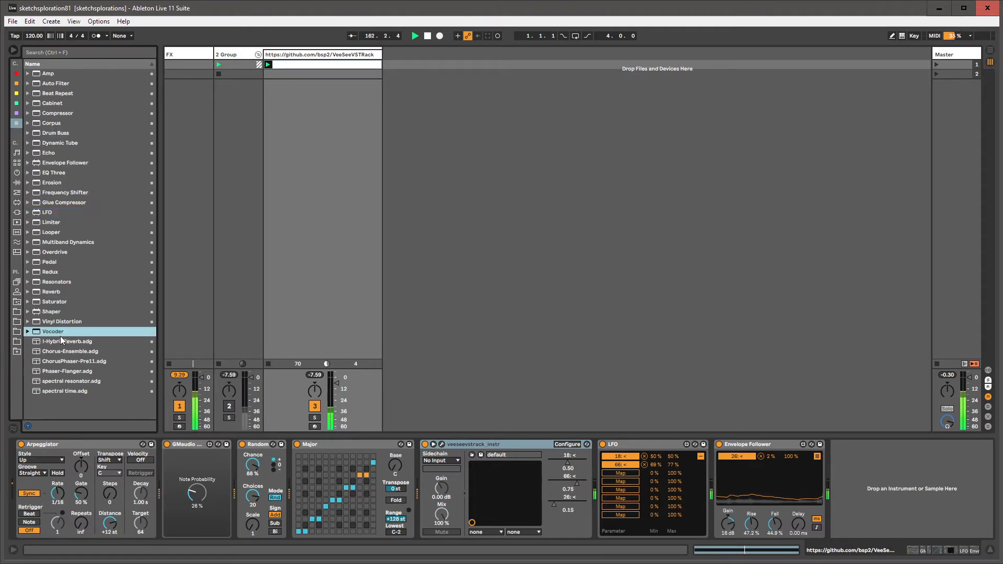
left_click(60, 342)
double_click(66, 343)
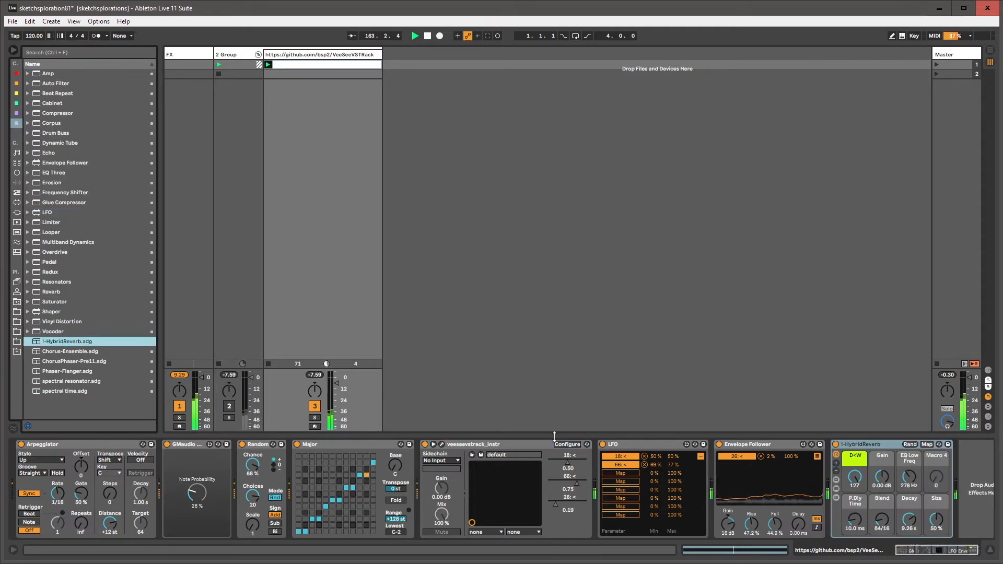
Step: Set the GMaudio device's Note Probability to 10 % and save the Live Set
left_click_drag(909, 550, 838, 549)
left_click(820, 499)
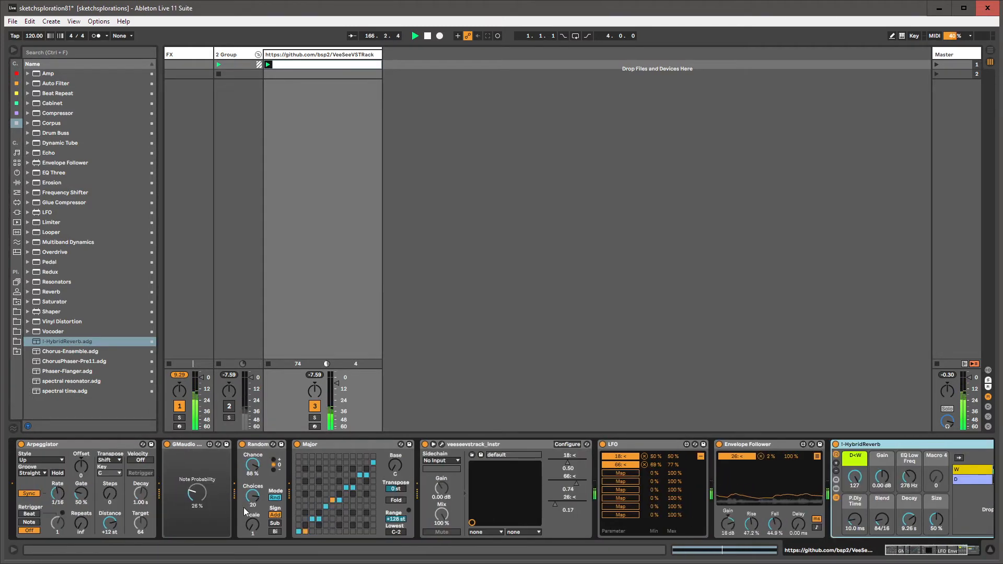
left_click_drag(207, 501, 207, 508)
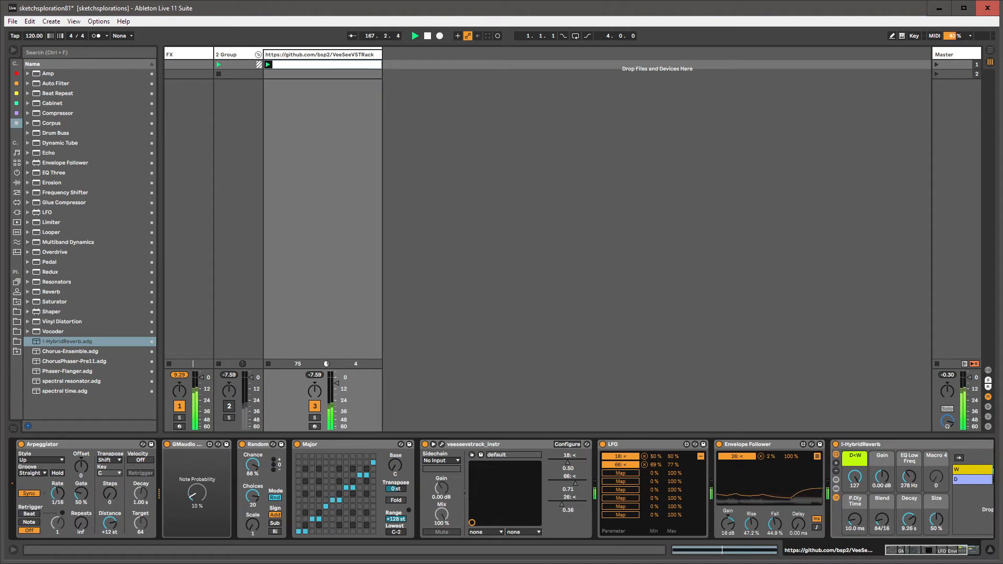
key("ctrl+s")
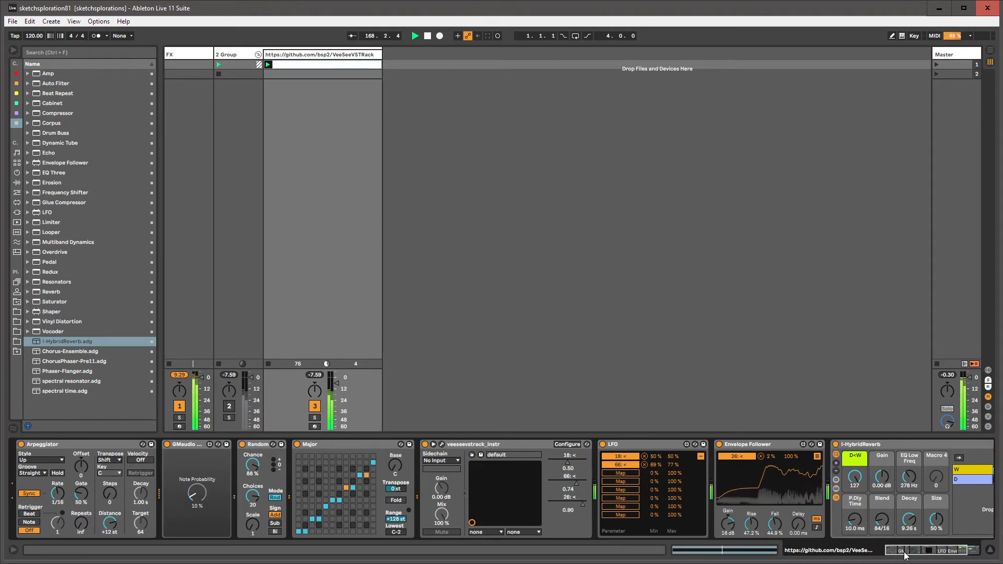
Step: Set the !-HybridReverb rack's D<>W macro to 90 and its Gain macro to -6.34 dB
left_click_drag(848, 491, 848, 511)
left_click_drag(898, 550, 929, 552)
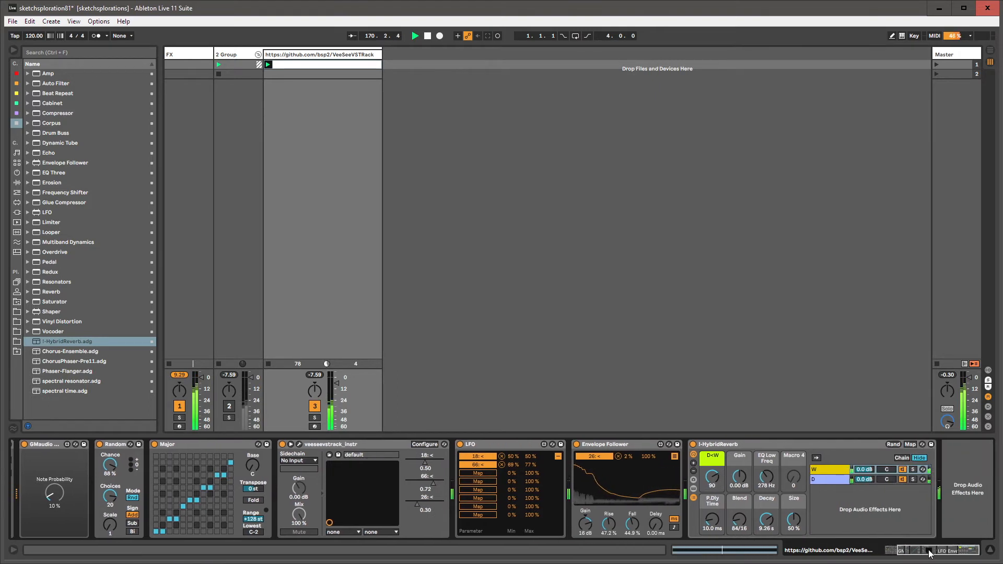
left_click_drag(744, 479, 744, 487)
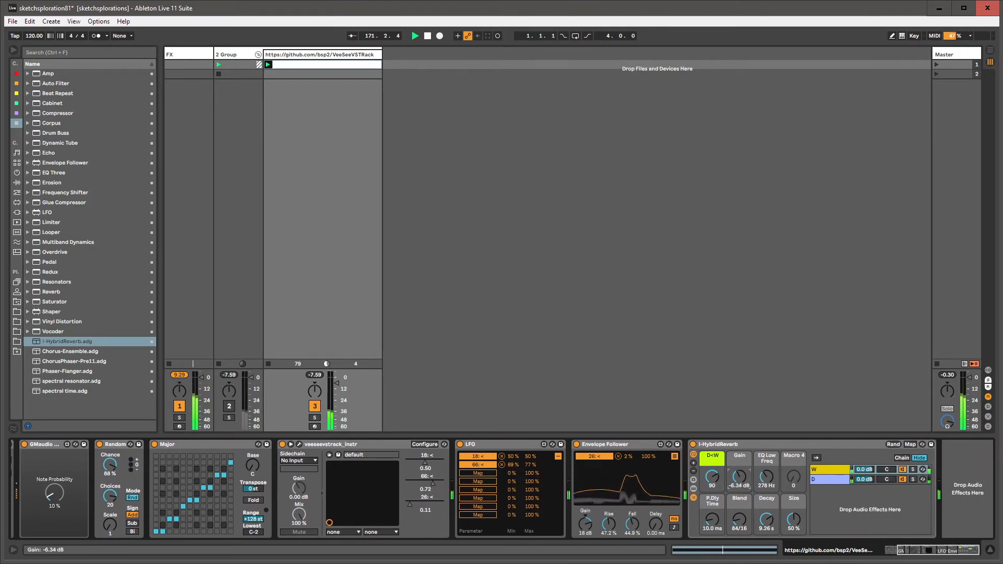
Step: Show the devices inside the reverb rack's W chain and save the Live Set
left_click(829, 469)
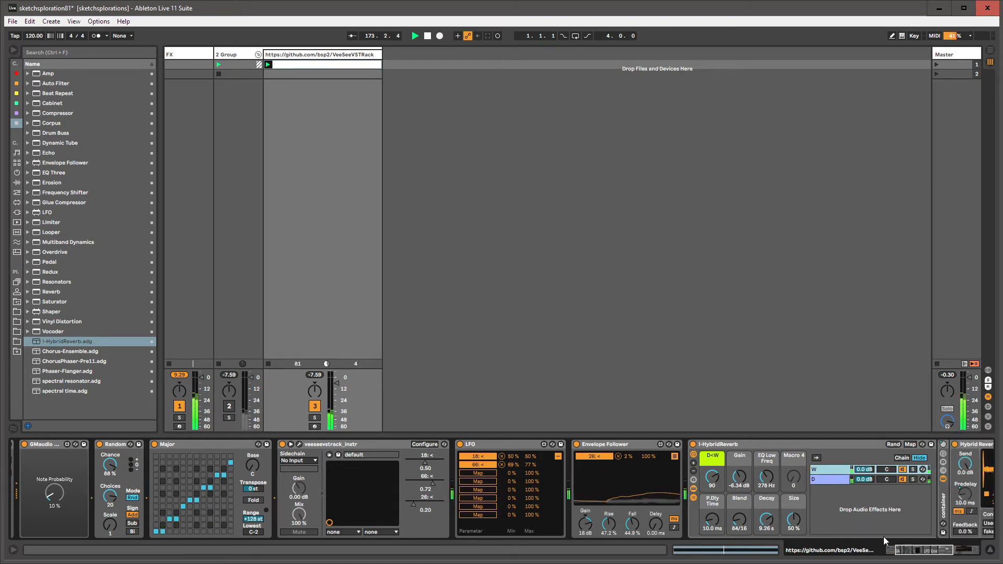
left_click_drag(914, 552, 947, 555)
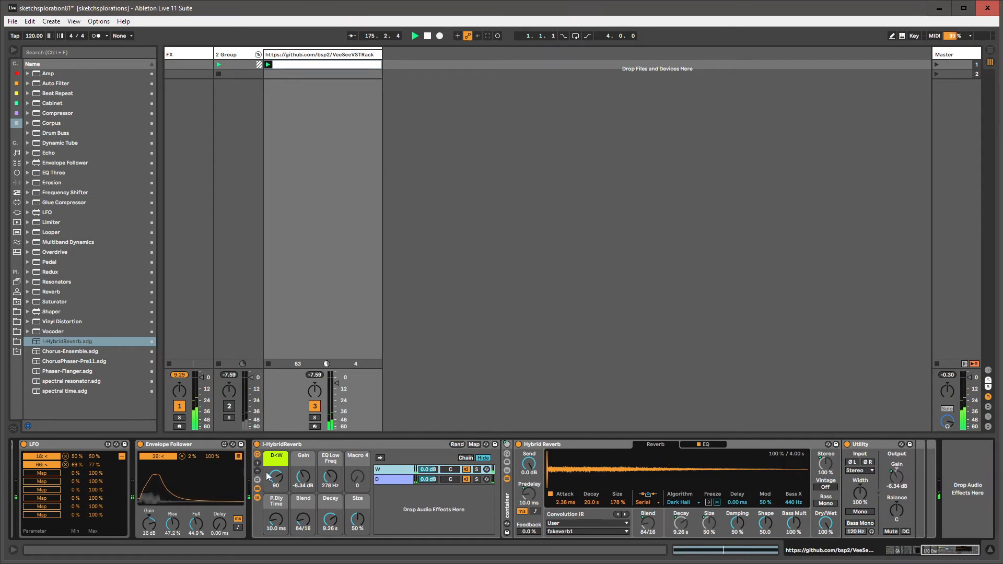
left_click(17, 24)
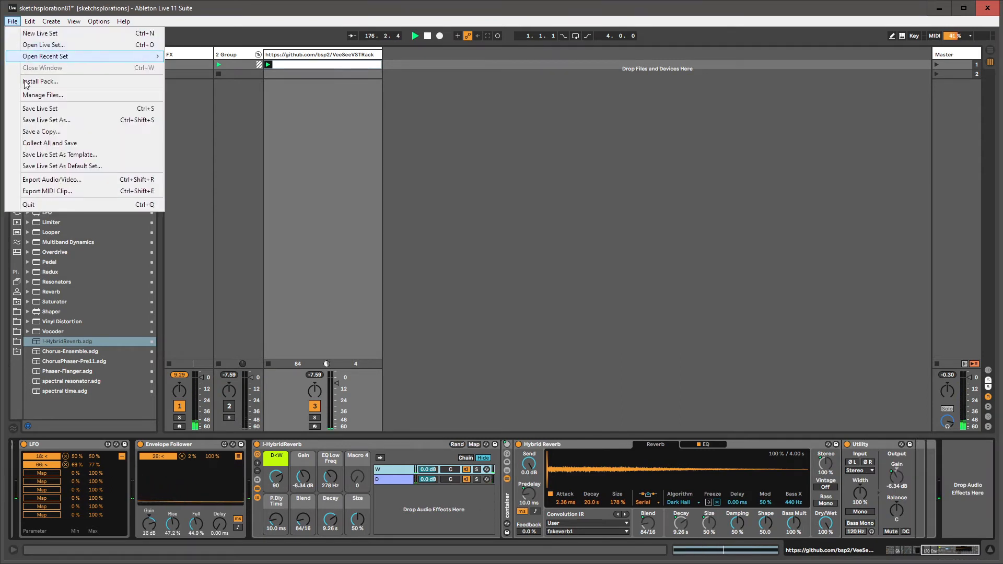
left_click(31, 108)
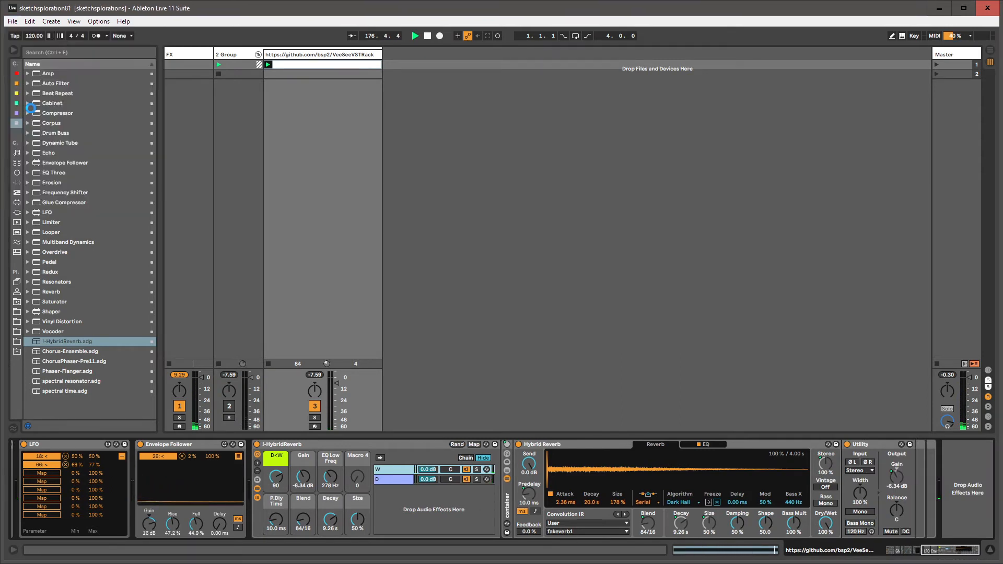
Step: Duplicate the VeeSeeVSTRack track and launch the clip on the copy
left_click(300, 57)
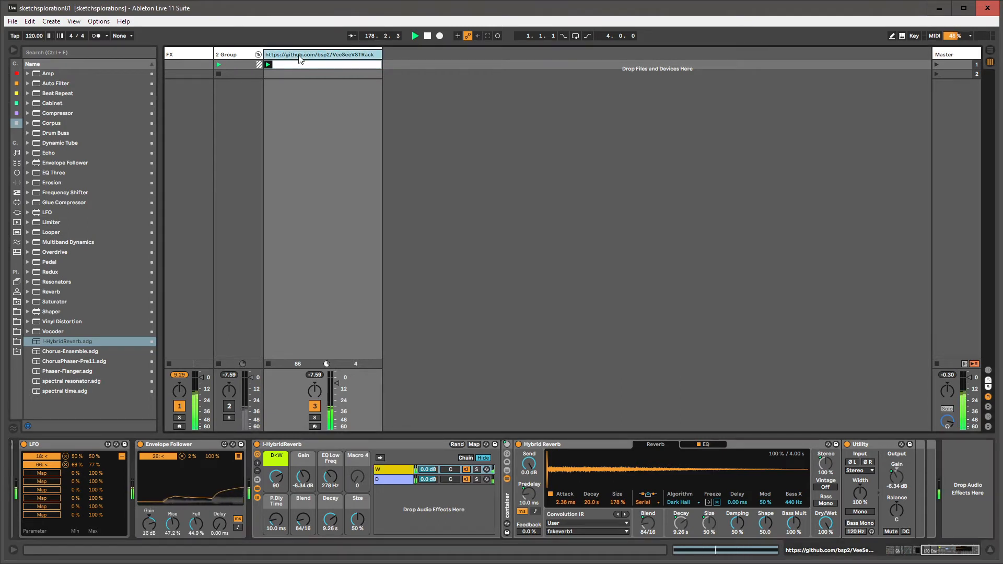
key("ctrl+d")
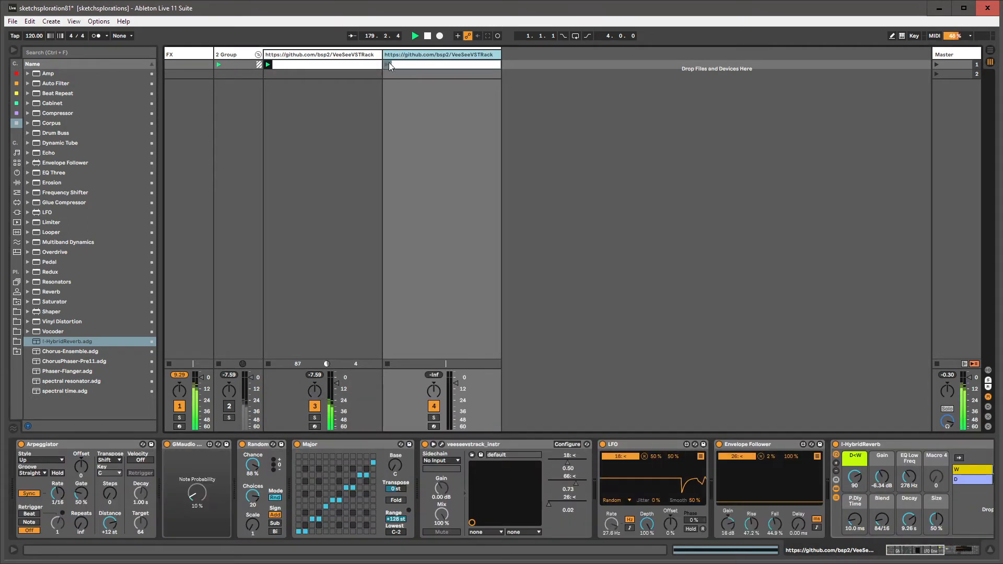
left_click(892, 549)
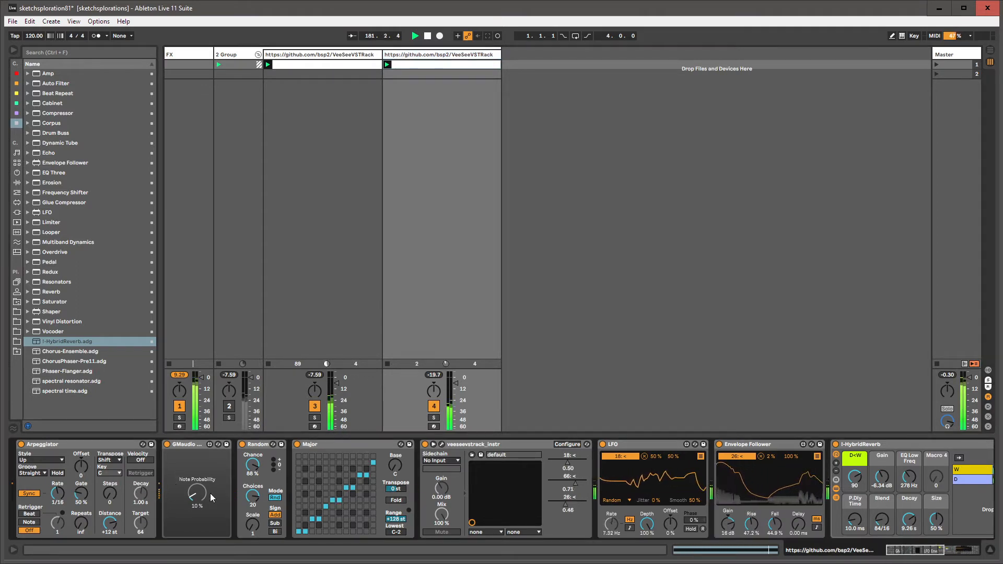
Step: Insert a Pitch MIDI effect set to -24 st before veeseevstrack_instr on the duplicated track, and slightly lower the track's volume
left_click(16, 192)
left_click(49, 183)
left_click_drag(49, 173, 447, 497)
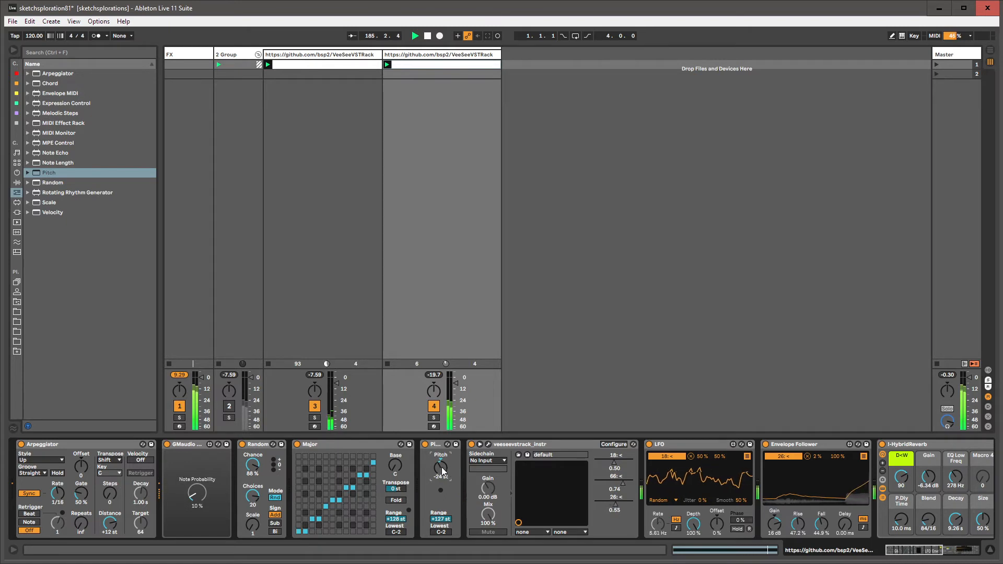
left_click(457, 388)
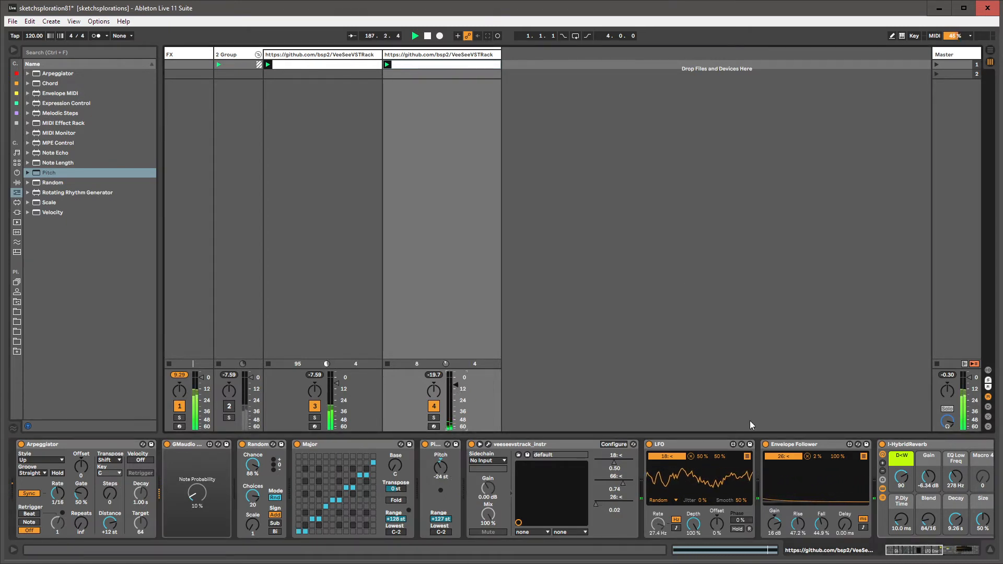
Step: Delete the !-HybridReverb rack from the duplicated VeeSeeVSTRack track
left_click(891, 551)
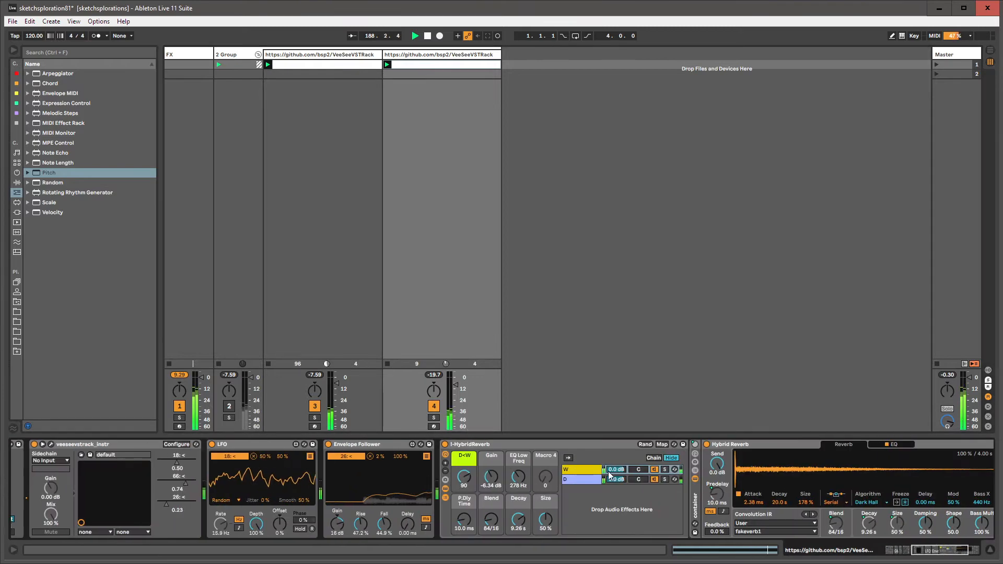
left_click(545, 444)
key("Delete")
left_click(444, 85)
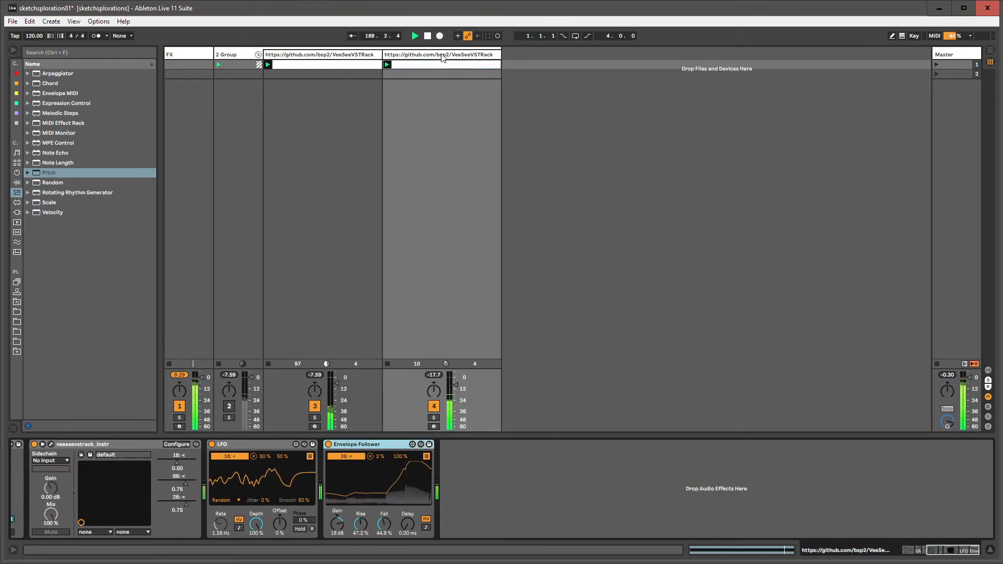
double_click(473, 55)
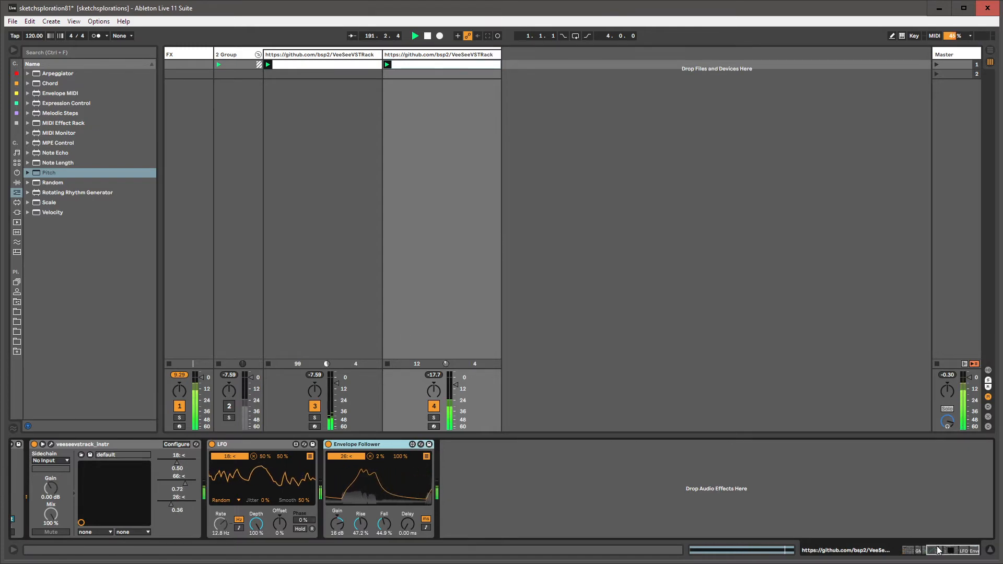
left_click(907, 550)
Step: Move the !-HybridReverb rack from the original VeeSeeVSTRack track to the FX track, ahead of the !-d_w OnOFF rack
left_click(293, 56)
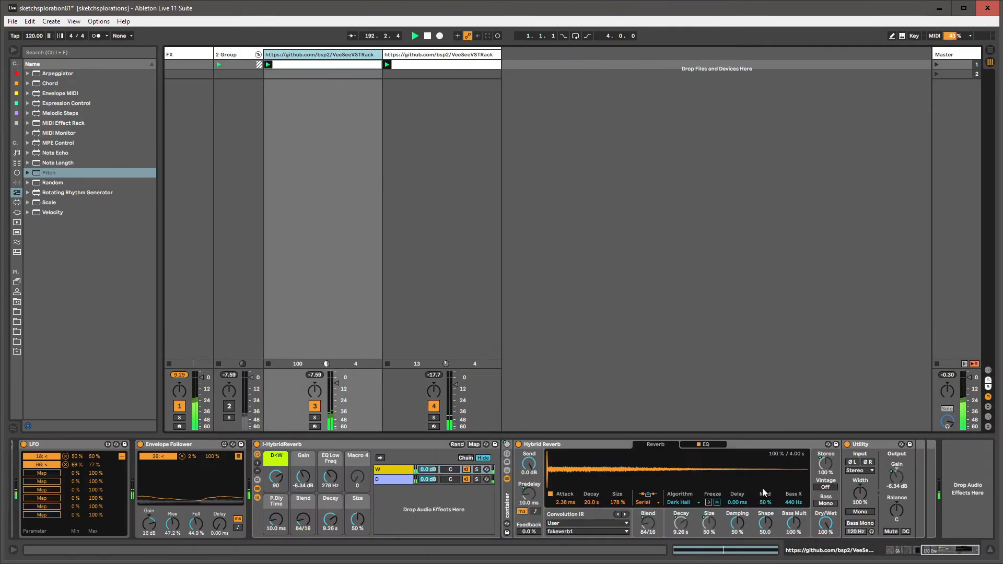
left_click(235, 65)
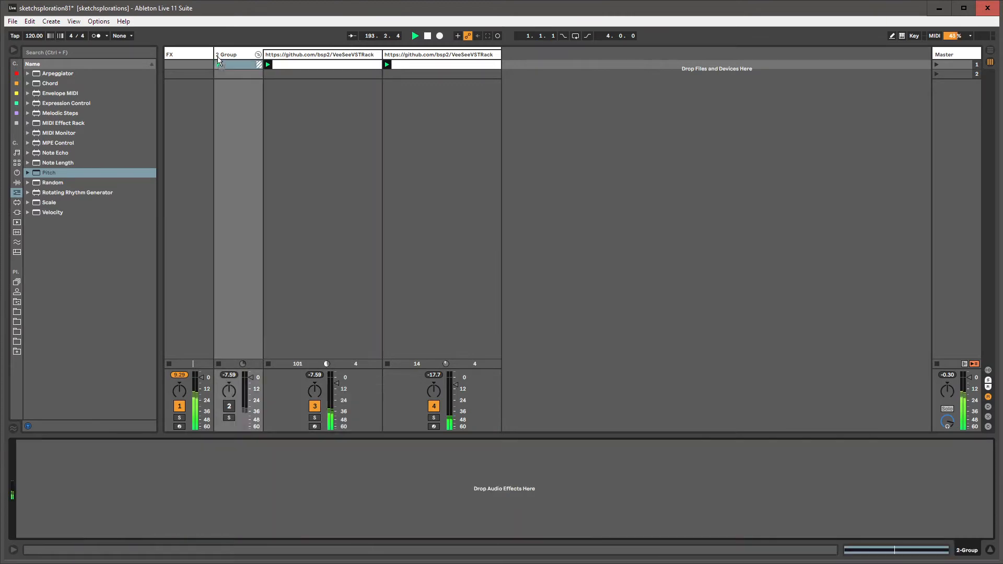
left_click(199, 64)
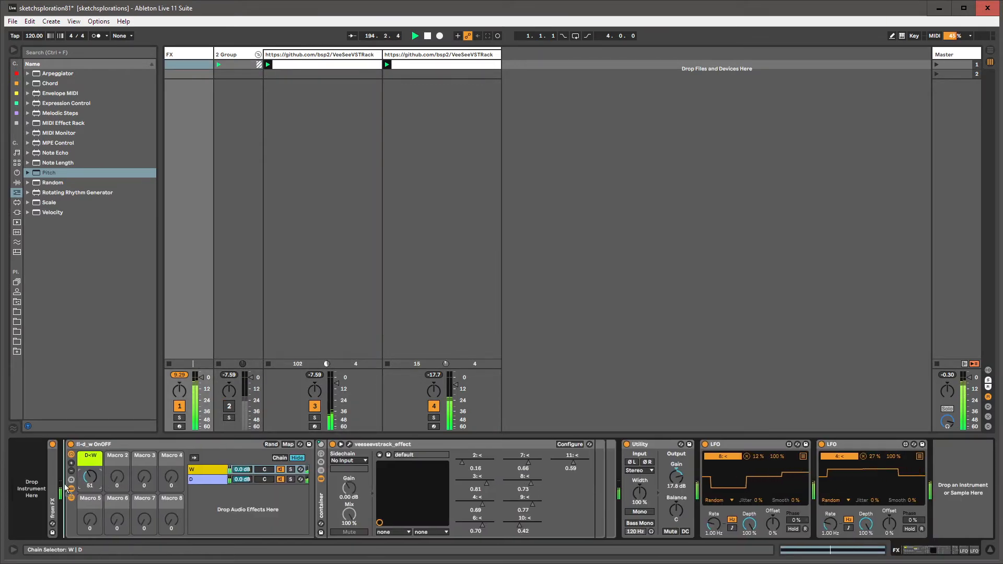
left_click_drag(65, 485, 65, 485)
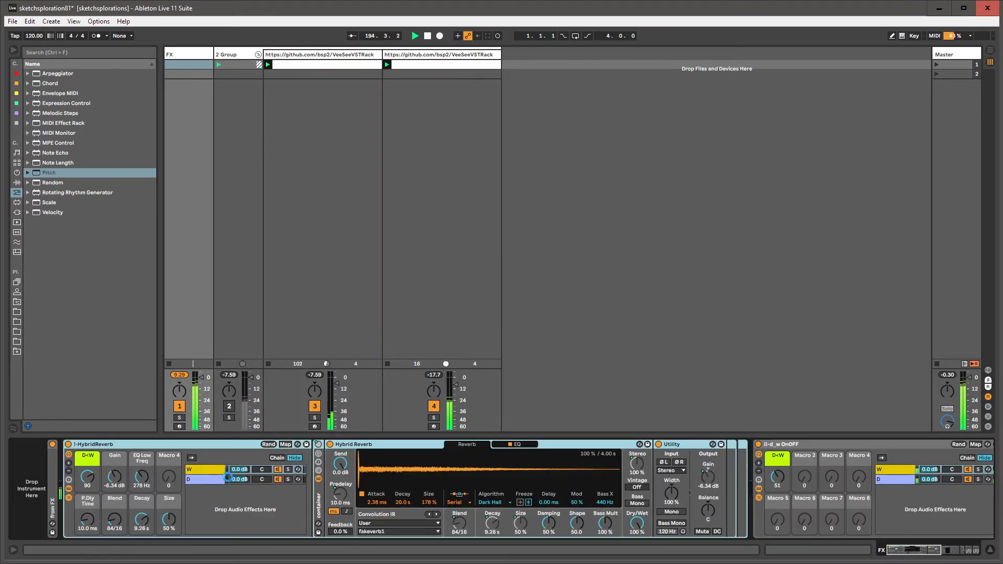
Step: Collapse the chains and devices of both FX track racks and rename the !-d_w OnOFF rack to "vcv smooke"
left_click(69, 498)
left_click(197, 497)
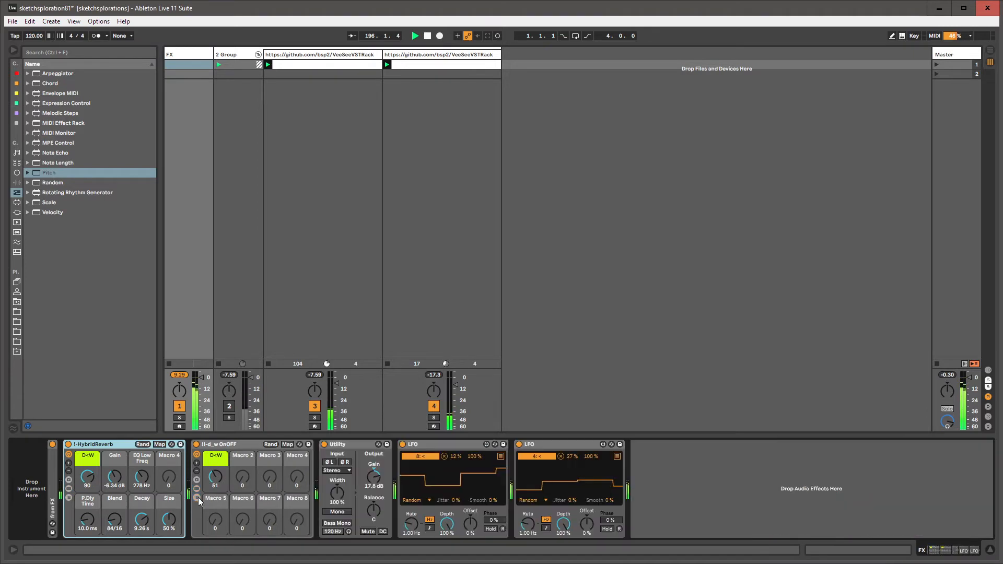
left_click(217, 447)
type("cv smooke")
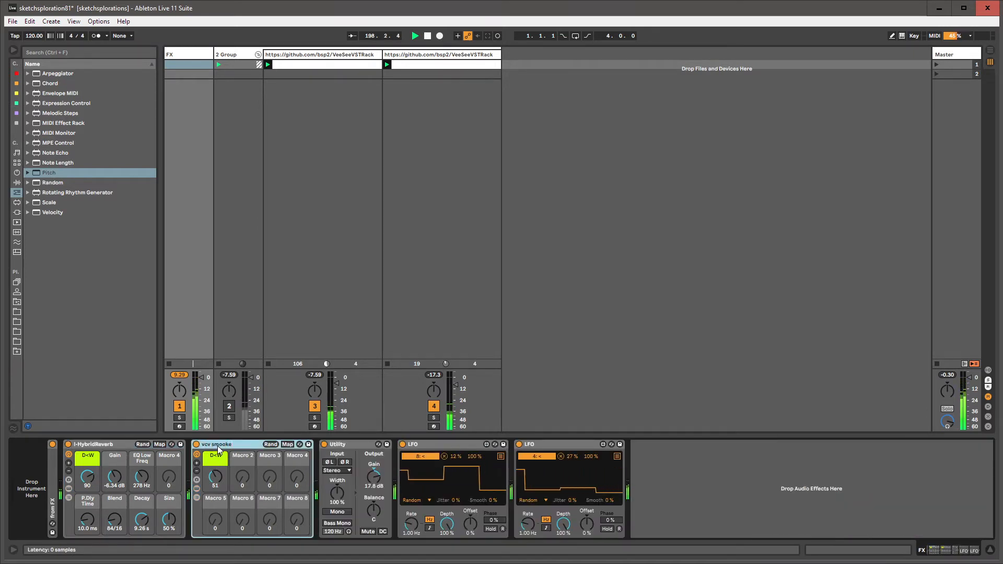
Step: Insert a new MIDI track after the duplicated VeeSeeVSTRack track and lower the duplicate's volume
left_click(420, 55)
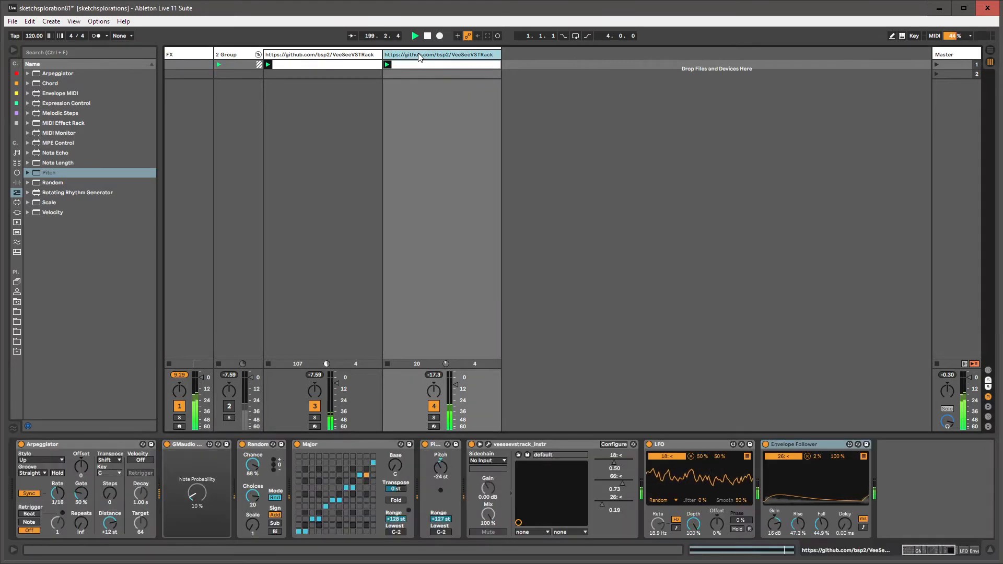
key("ctrl+shift+t")
left_click(404, 54)
left_click(332, 55)
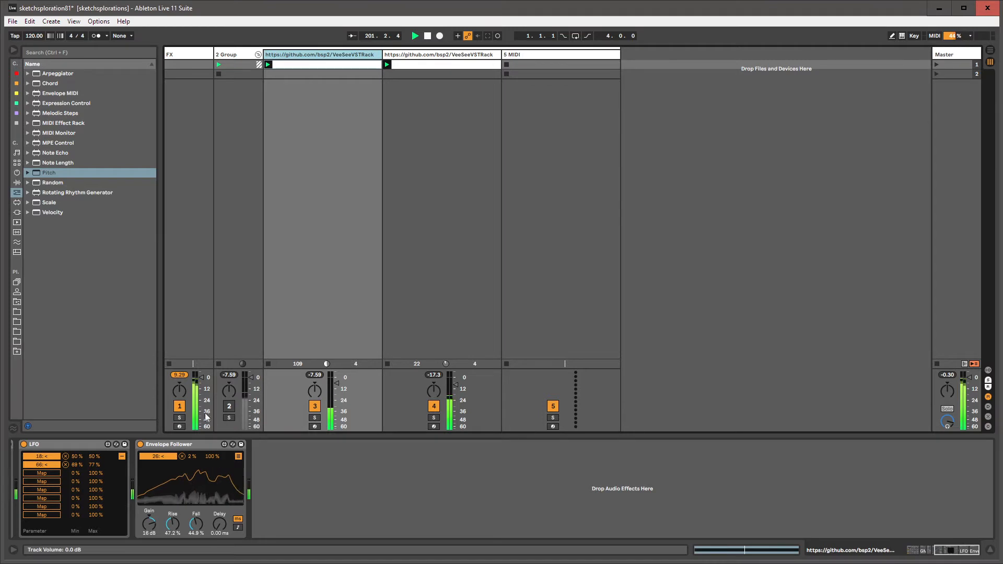
left_click_drag(457, 385, 456, 388)
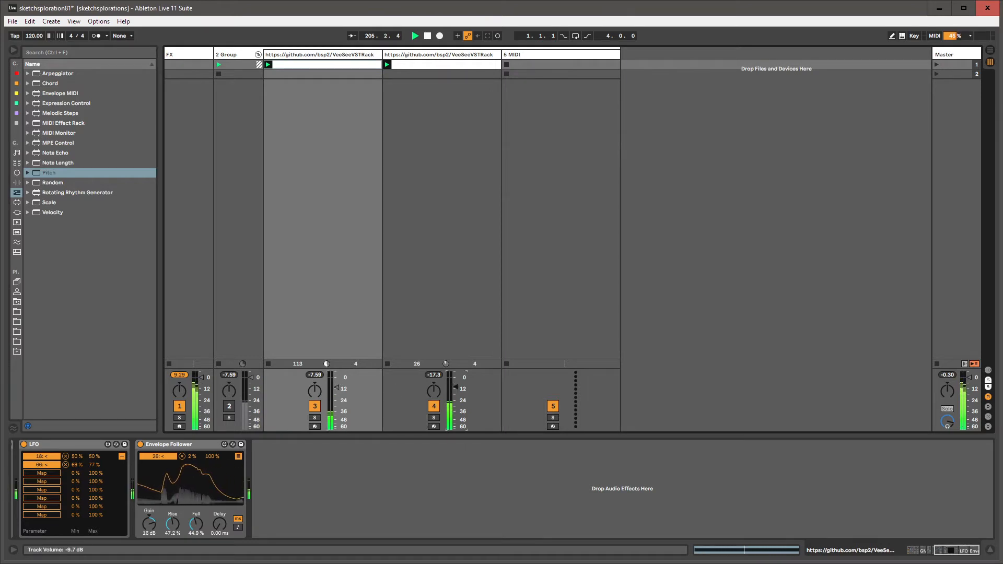
Step: Load veeseevstrack_instr from the !_veeseevstrack061 plug-in folder onto the 5 MIDI track
left_click(531, 57)
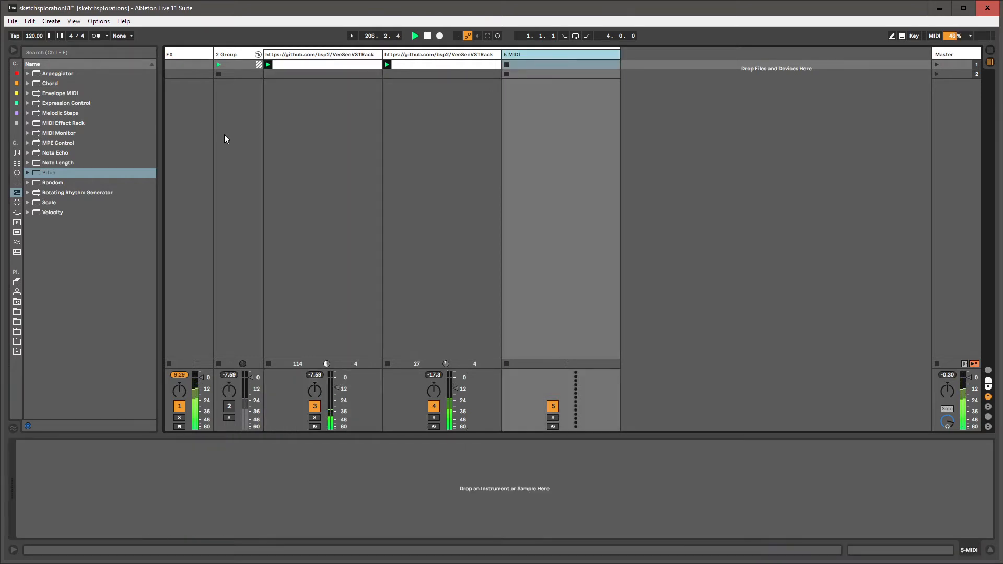
left_click(16, 213)
left_click(33, 85)
left_click(27, 83)
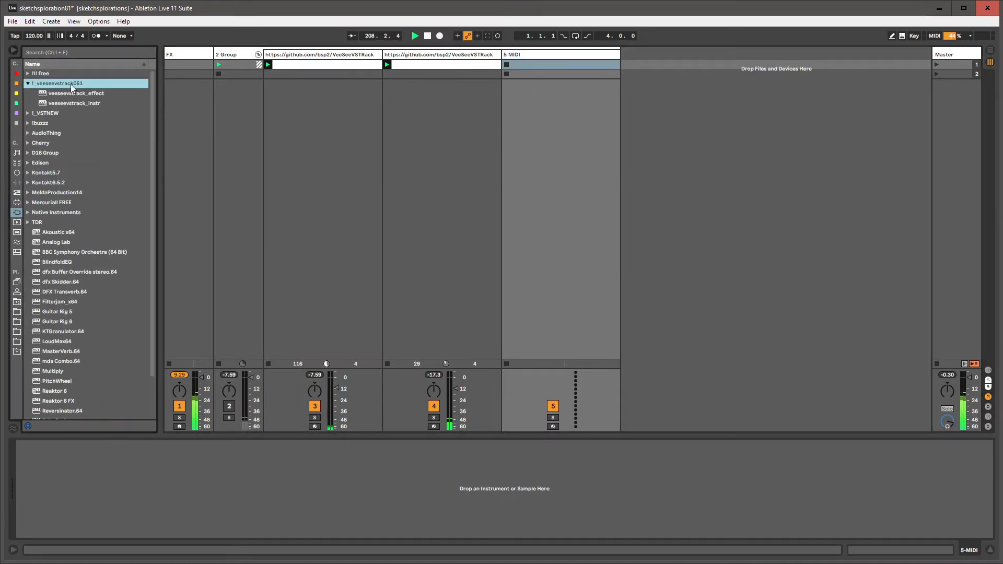
left_click_drag(52, 103, 546, 59)
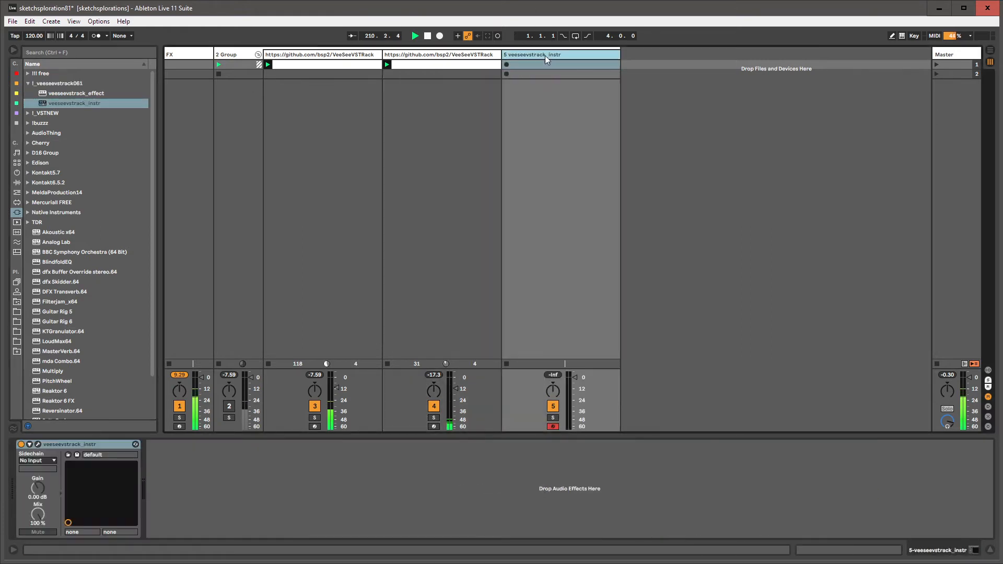
Step: Open the new veeseevstrack_instr's window, reposition it fully on screen, and save the Live Set
left_click(38, 445)
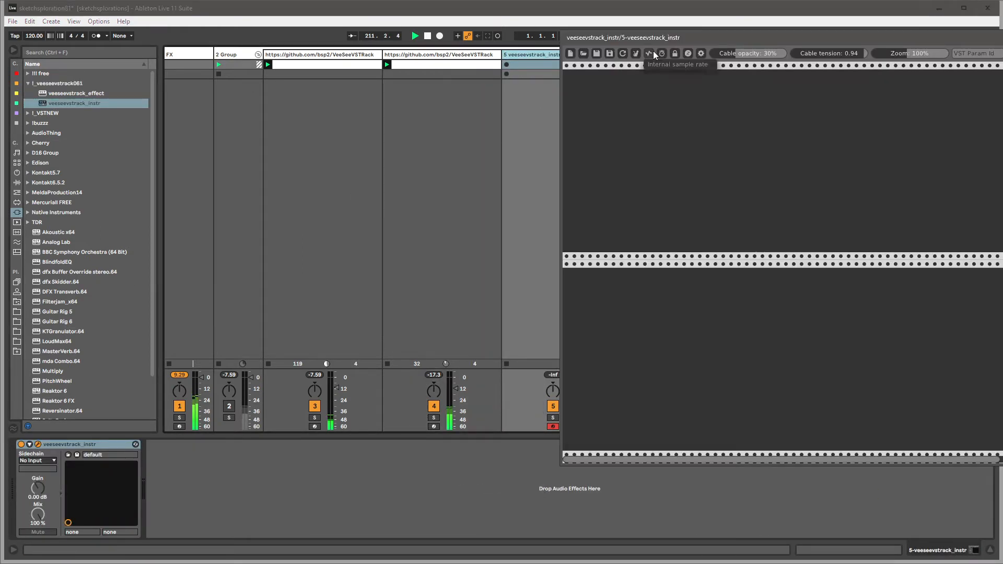
left_click_drag(640, 49, 348, 123)
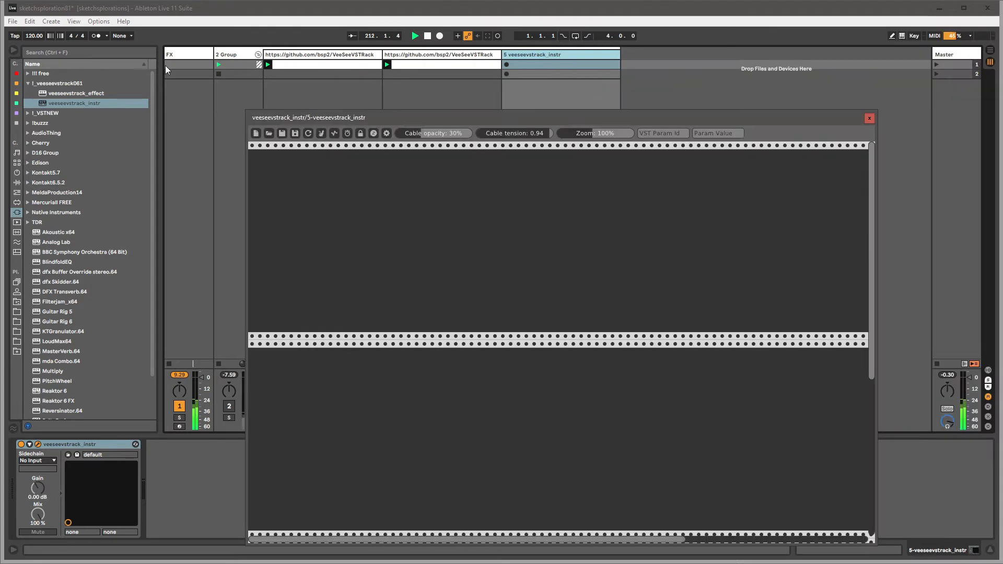
left_click(14, 21)
left_click(32, 108)
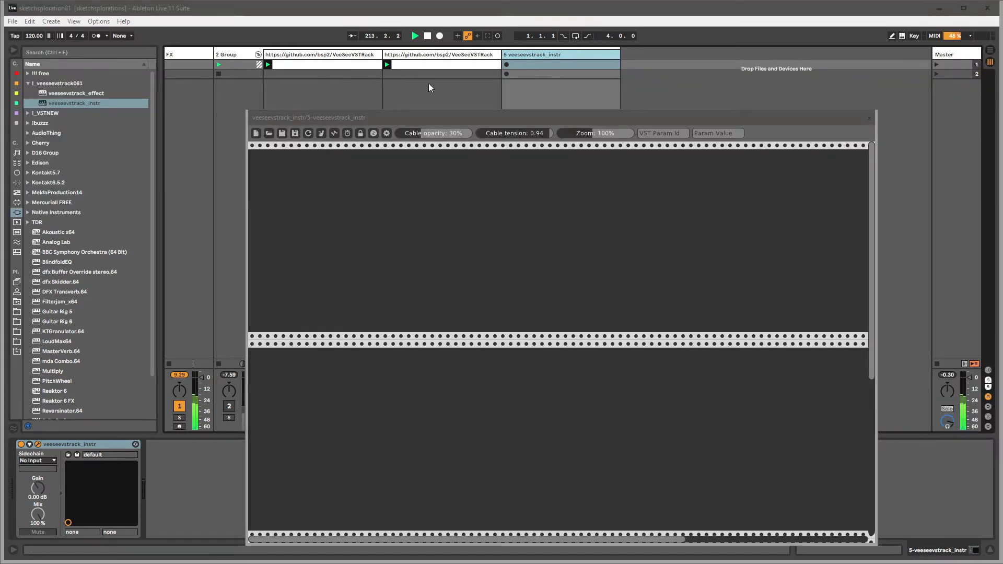
Step: Add the Hetrick Dust module and the Core Audio module to the empty rack, leaving a gap between them on the first row
right_click(316, 201)
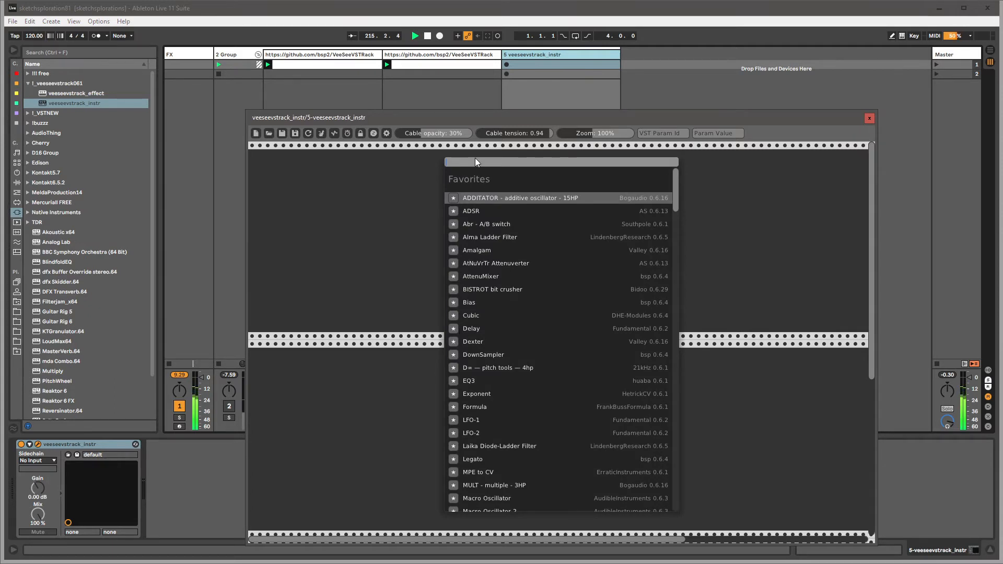
type("dust")
left_click(473, 269)
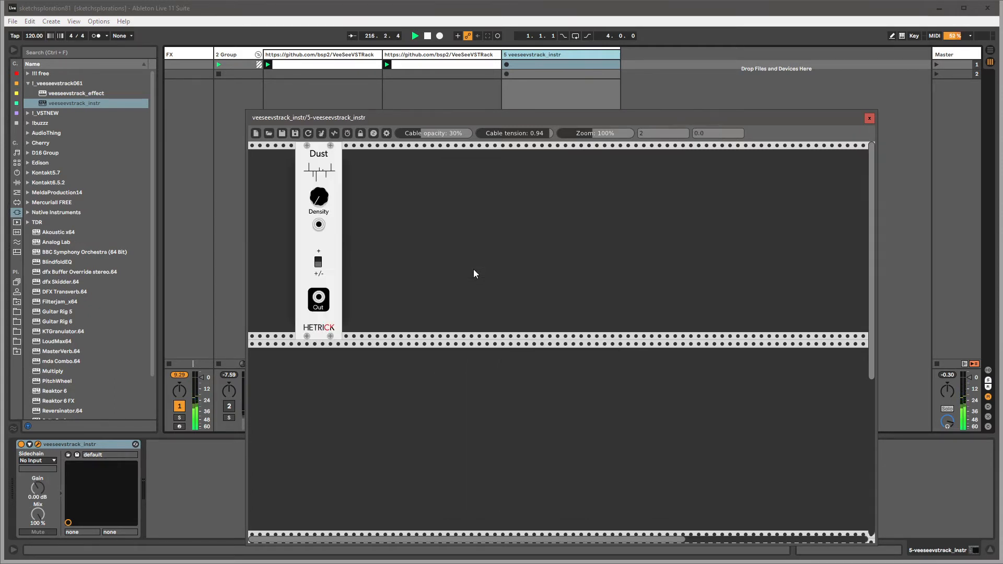
right_click(425, 205)
type("audio")
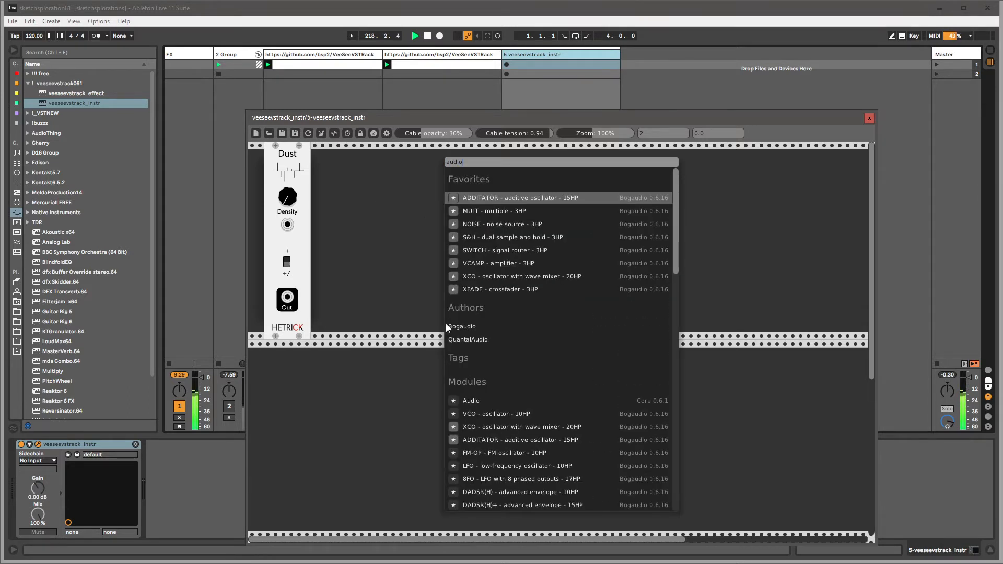
left_click(470, 401)
left_click_drag(423, 162, 551, 153)
Step: Find the granular modules and add the AudibleInstruments Texture Synthesizer between Dust and Audio
right_click(381, 190)
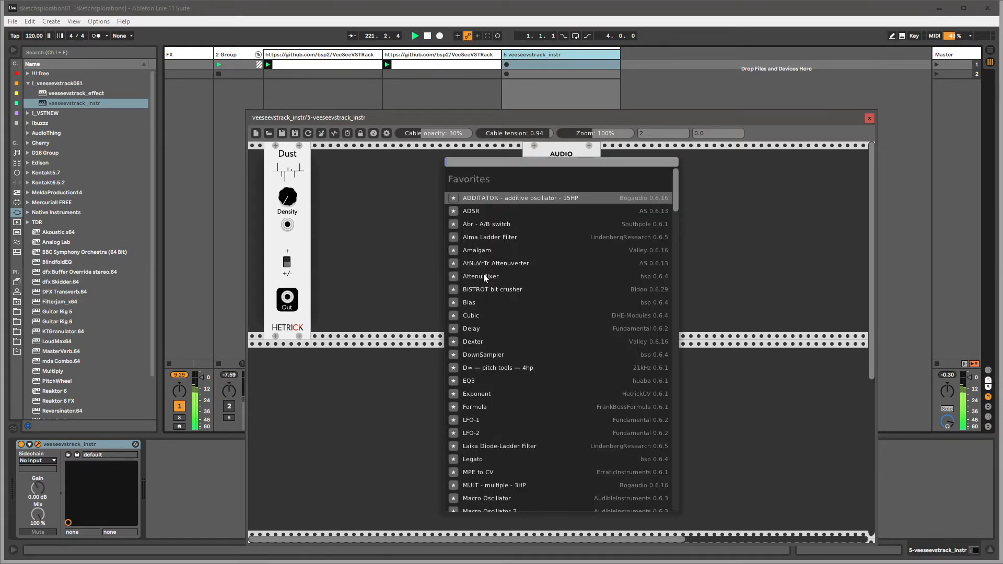
type("grai")
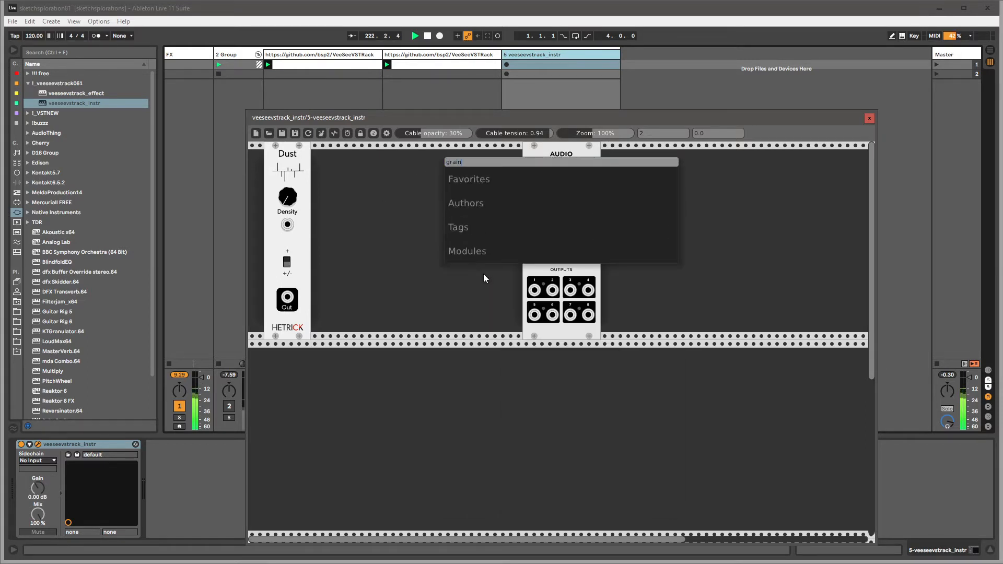
key("BackSpace")
type("n")
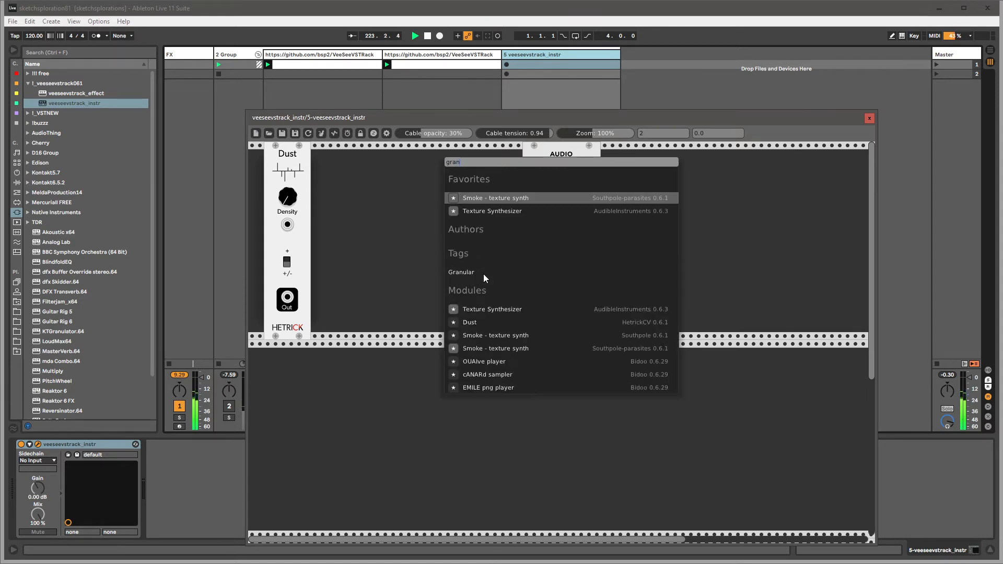
left_click(487, 212)
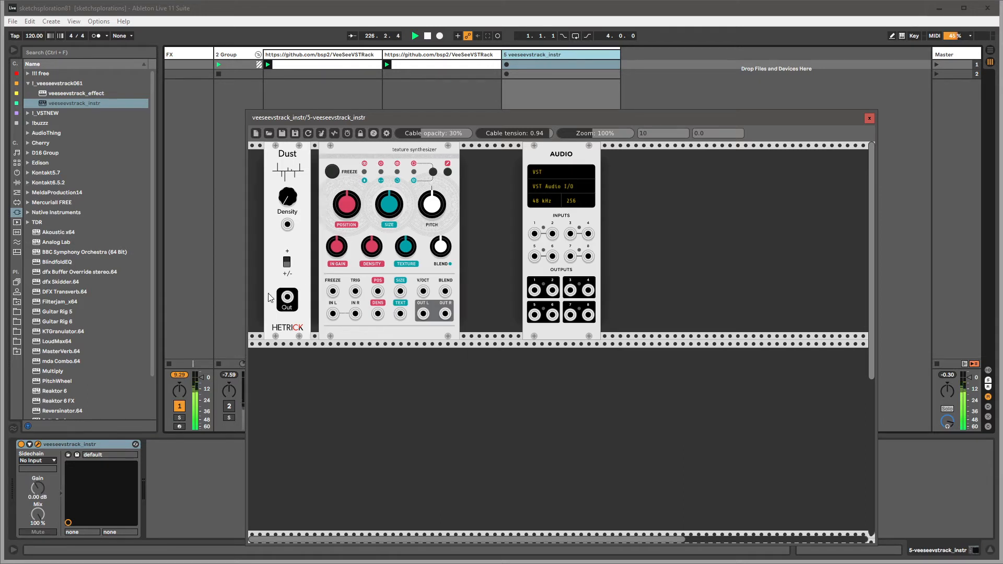
Step: Patch Dust into the texture synthesizer's IN L and its OUT L to Audio inputs 1 and 2, then adjust both modules' density
mouse_move(288, 298)
left_mouse_down()
mouse_move(333, 313)
mouse_move(336, 303)
mouse_move(287, 298)
left_mouse_up()
left_click_drag(423, 313, 534, 234)
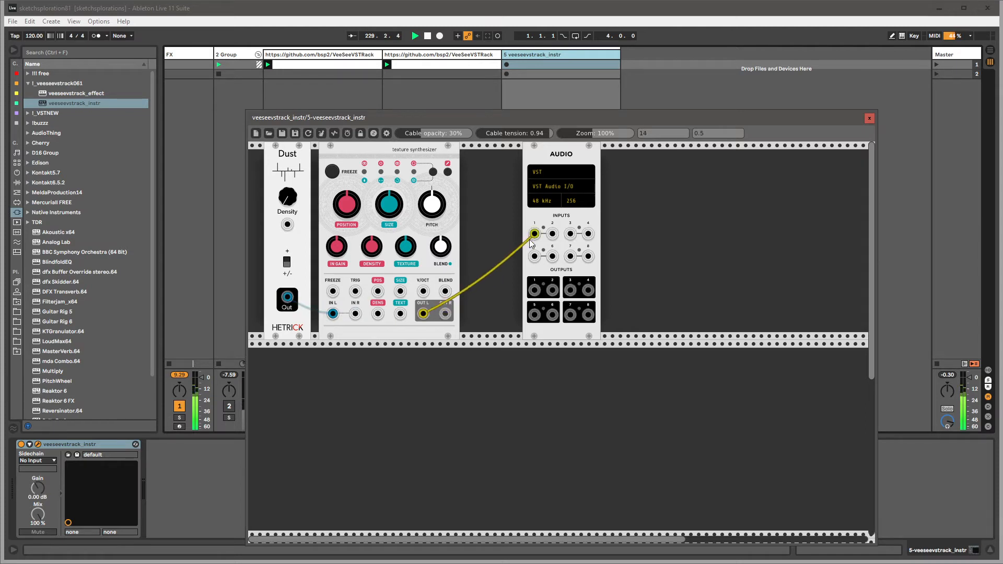
left_click_drag(423, 314, 552, 234)
left_click_drag(285, 204, 286, 185)
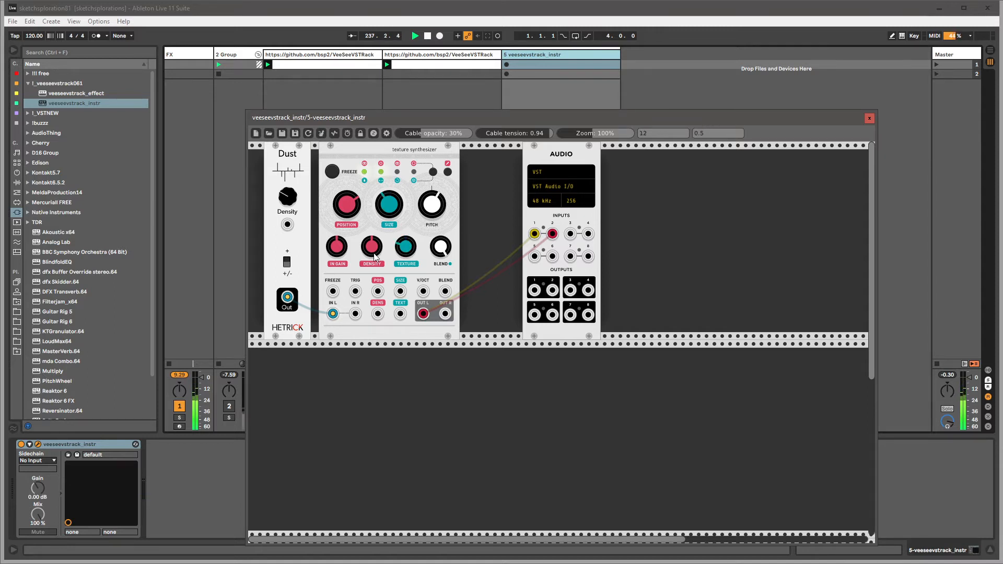
left_click_drag(374, 257, 374, 241)
Step: Add the Hora LPfilter from the Filter/VCF tag and place it between the texture synthesizer and Audio
right_click(367, 381)
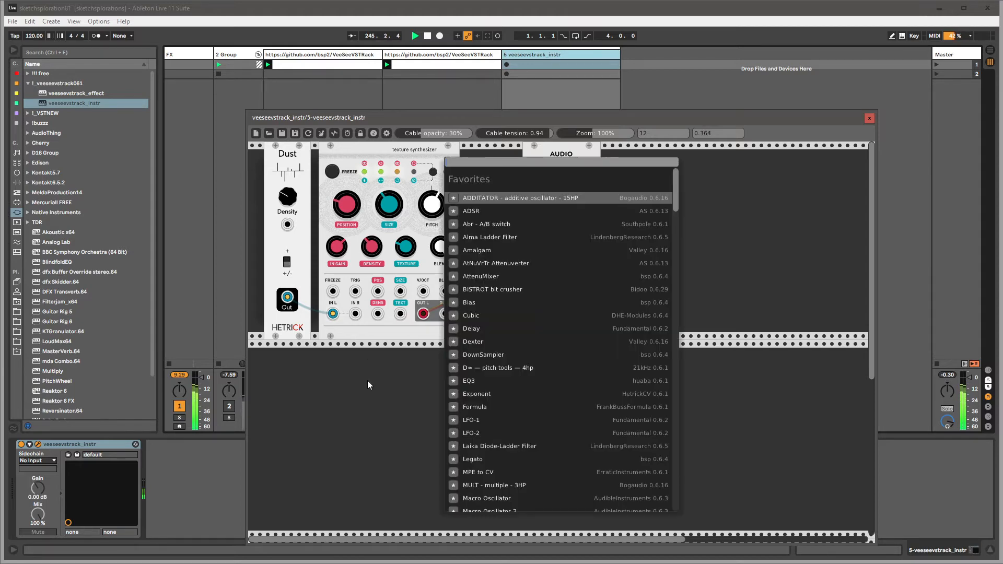
type("filter")
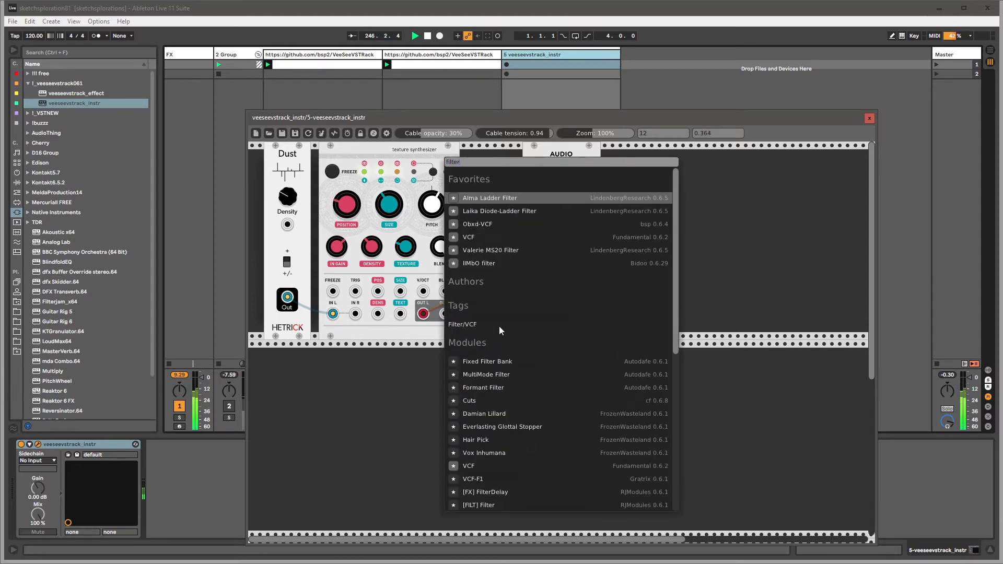
left_click(481, 325)
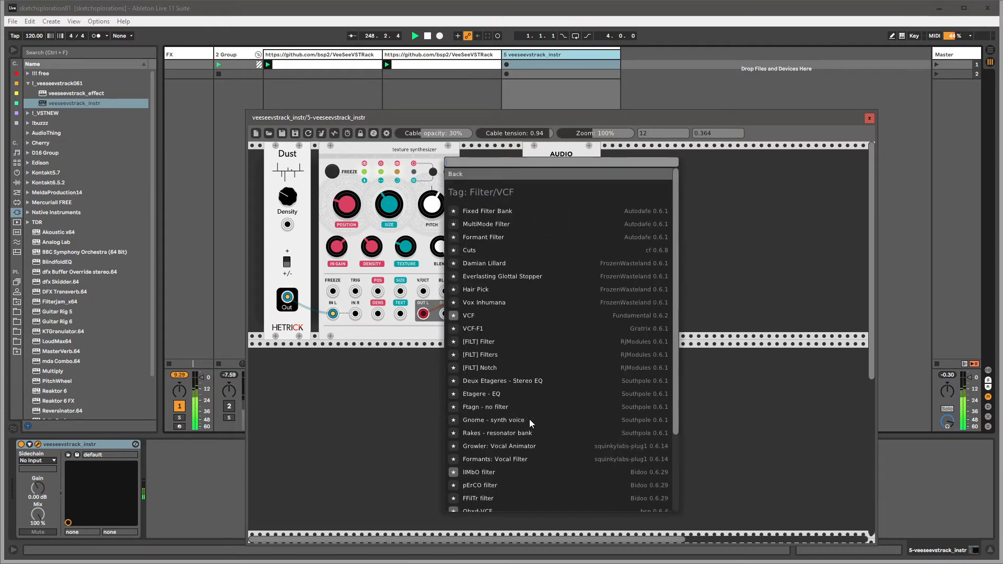
scroll(500, 424, "down", 4)
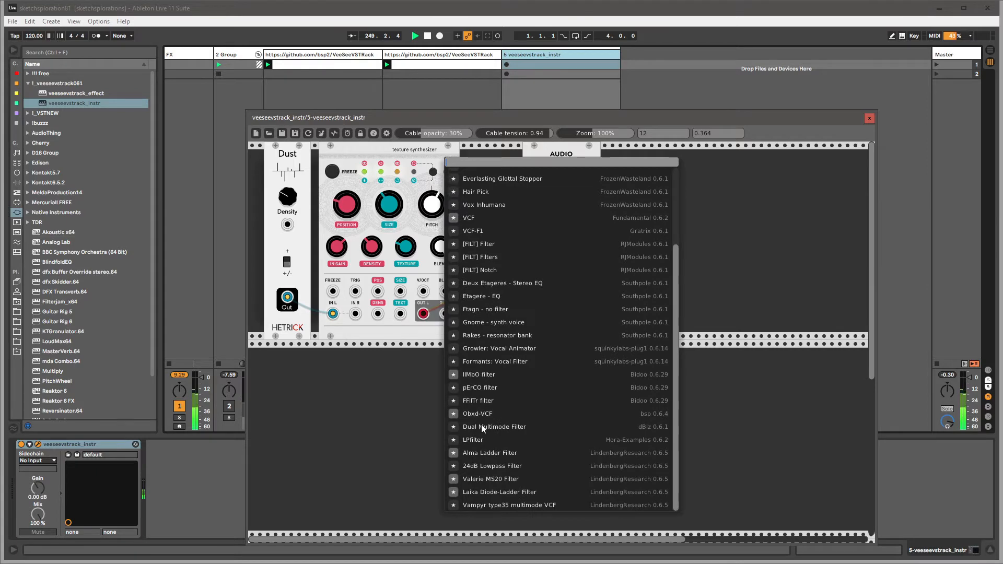
left_click(475, 441)
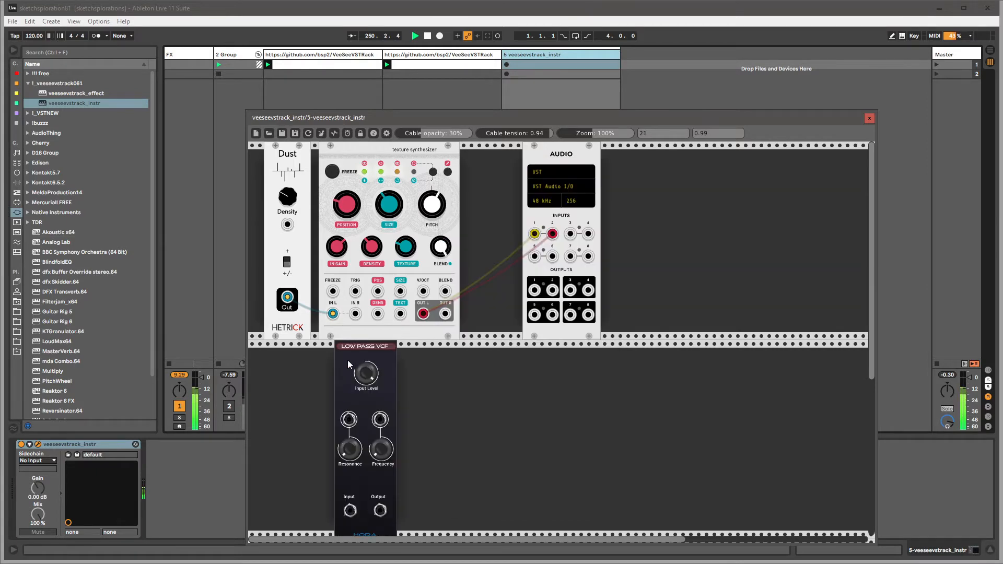
left_click_drag(349, 364, 465, 150)
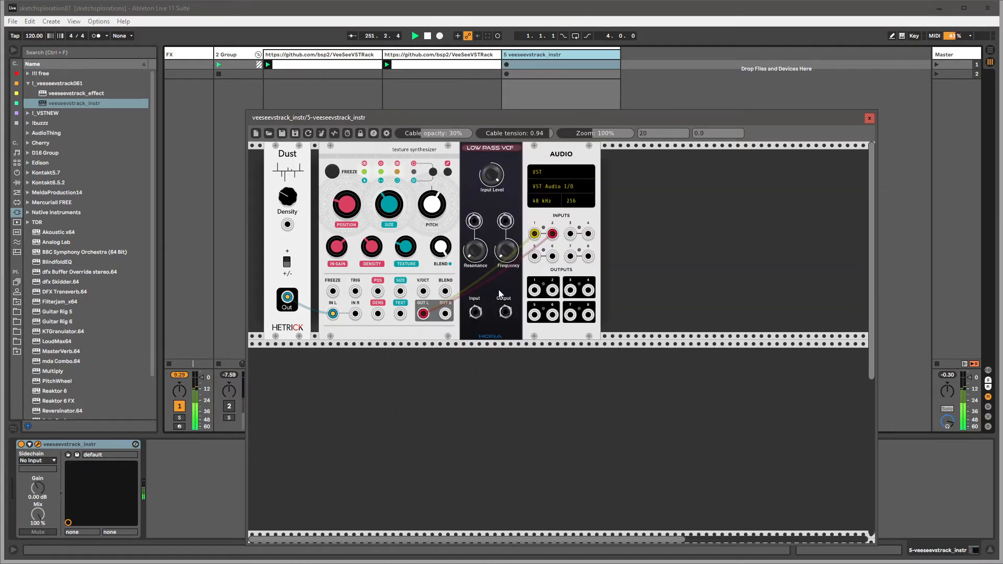
Step: Move Audio away from the filter and route the texture synthesizer's OUT L through the Low Pass VCF to Audio inputs 1 and 2
left_click_drag(549, 160, 659, 160)
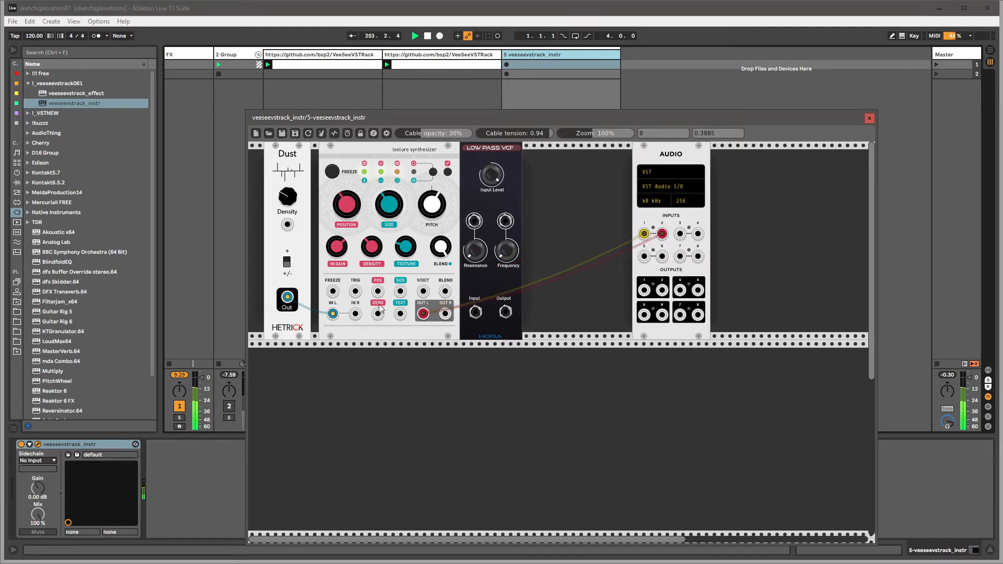
mouse_move(644, 233)
left_mouse_down()
mouse_move(649, 225)
mouse_move(578, 235)
mouse_move(470, 293)
mouse_move(472, 322)
mouse_move(564, 291)
mouse_move(644, 233)
left_mouse_up()
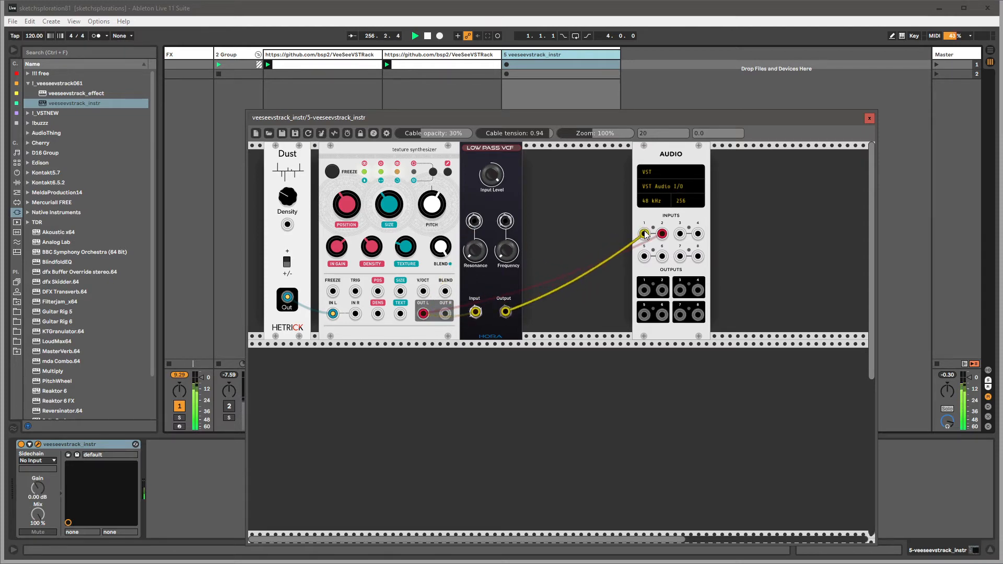
left_click_drag(506, 312, 664, 236)
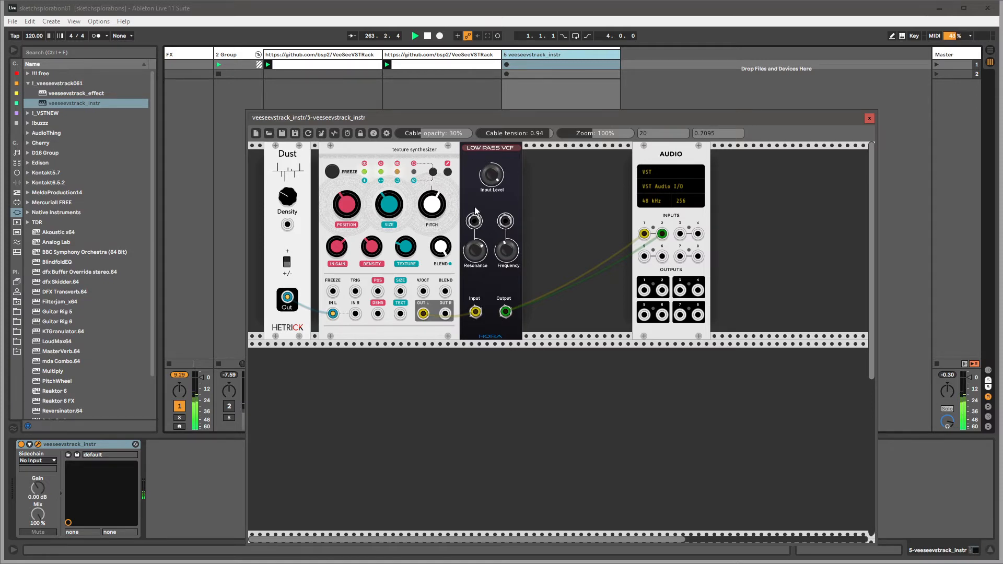
Step: Rearrange the first row so the Low Pass VCF sits beside Dust, before the texture synthesizer
left_click_drag(477, 174, 476, 293)
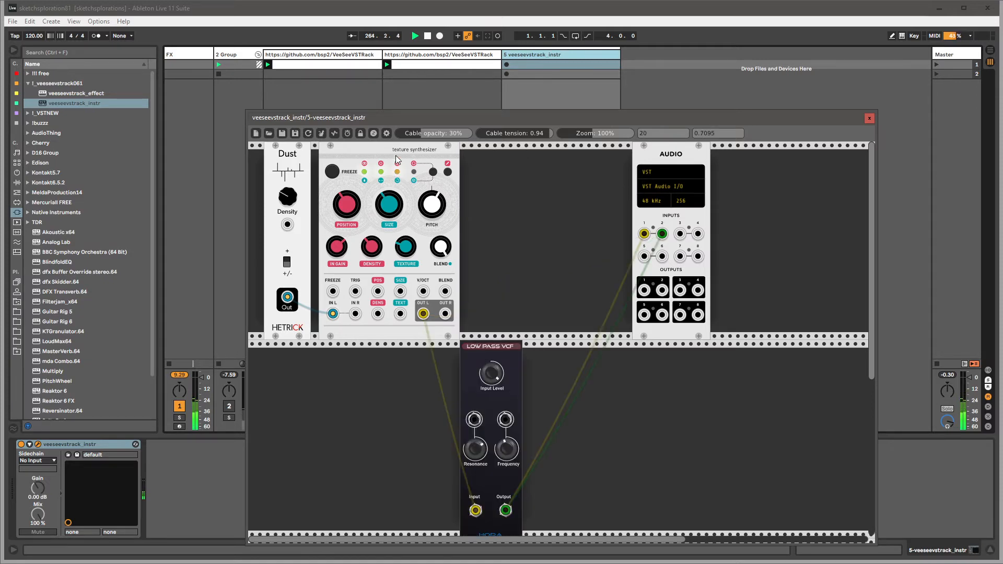
left_click_drag(396, 156, 515, 154)
left_click_drag(504, 348, 352, 216)
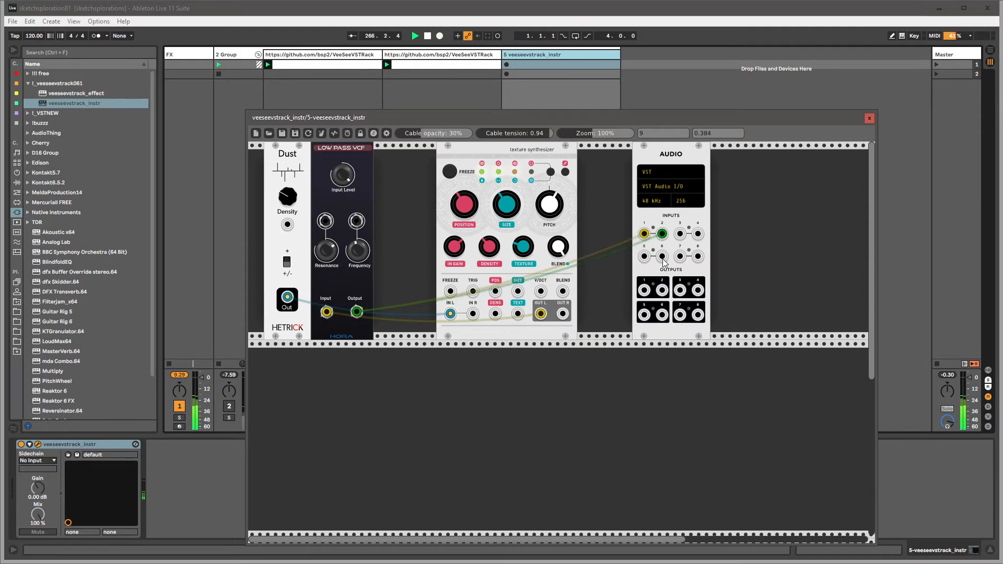
Step: Rewire Dust through the Low Pass VCF into the texture synthesizer's IN L, and its OUT L and OUT R to Audio inputs 1 and 2
left_click_drag(644, 232, 472, 282)
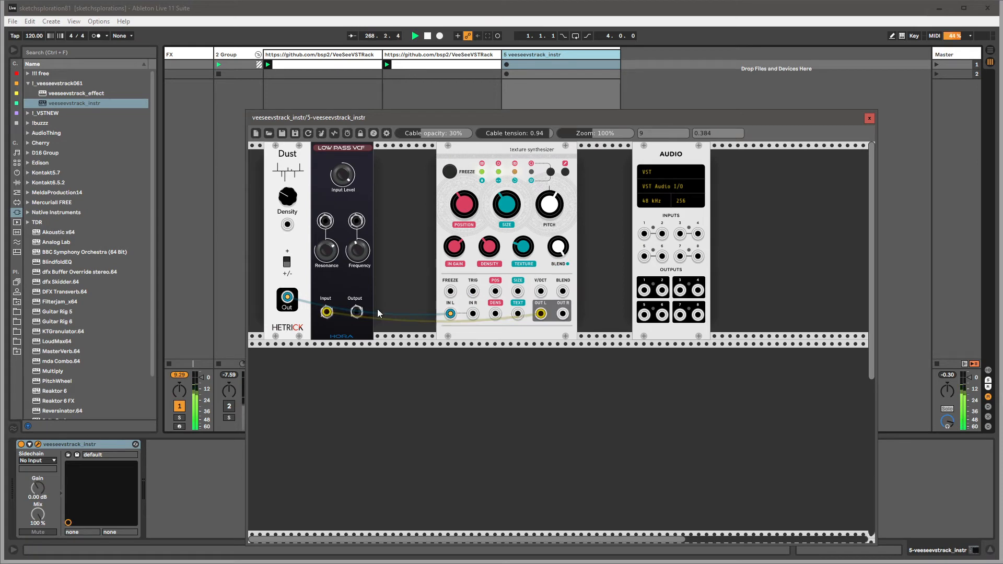
left_click_drag(450, 314, 413, 296)
left_click_drag(540, 315, 450, 314)
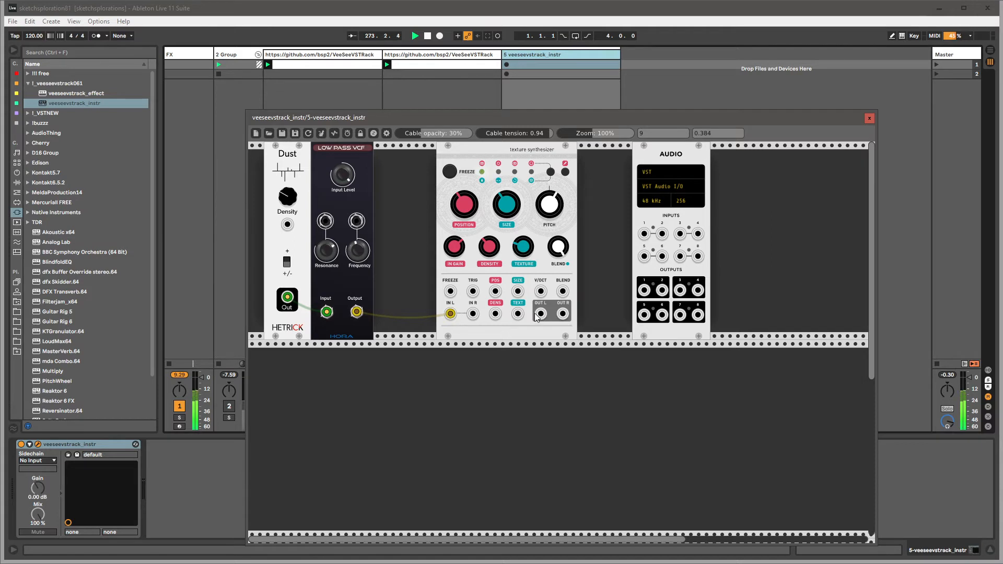
left_click_drag(539, 314, 645, 233)
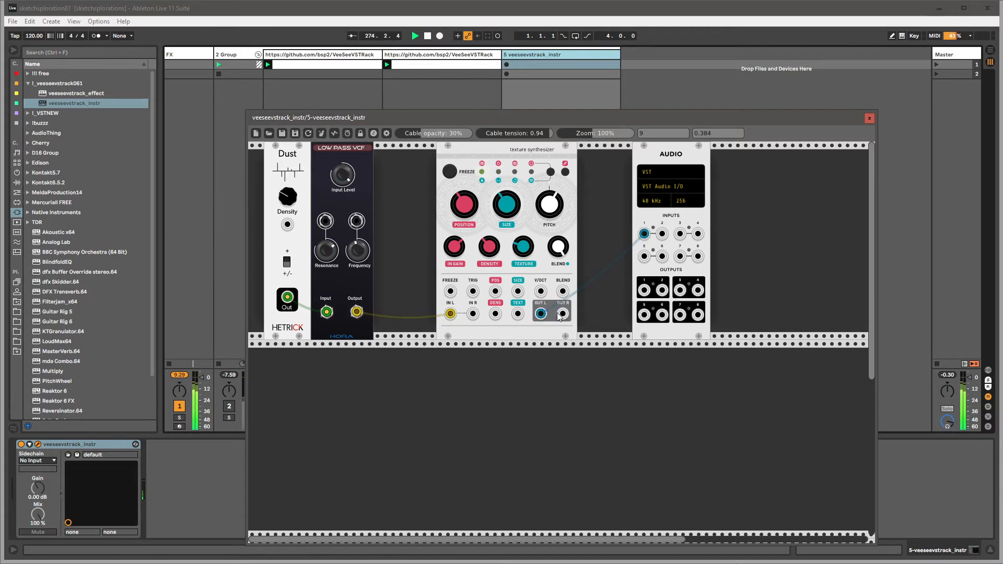
left_click_drag(563, 314, 662, 234)
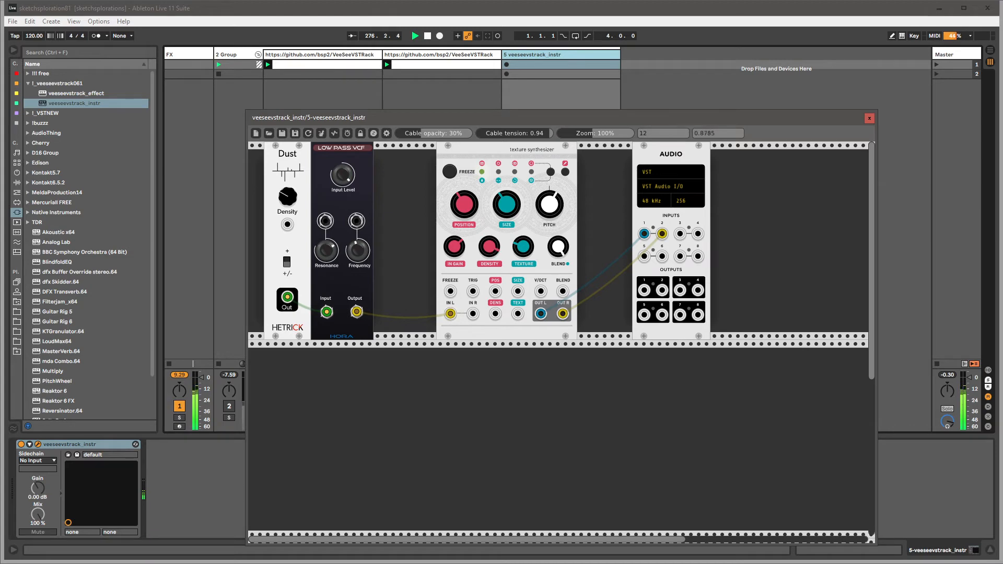
Step: Add the cf Cube LFO on the second row, patch its output to the texture synthesizer's DENS input, and shift it slightly along the row
right_click(477, 435)
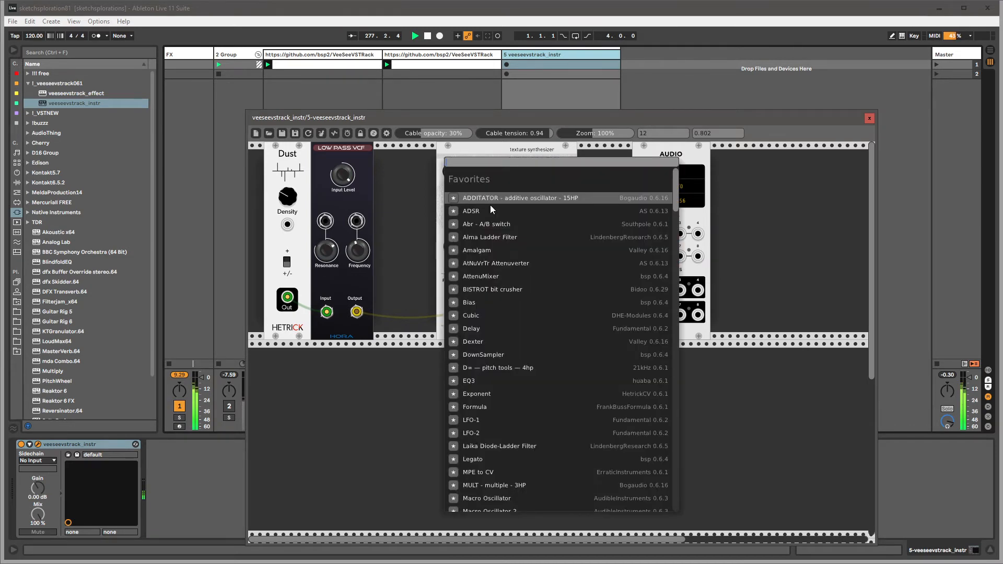
type("lfo")
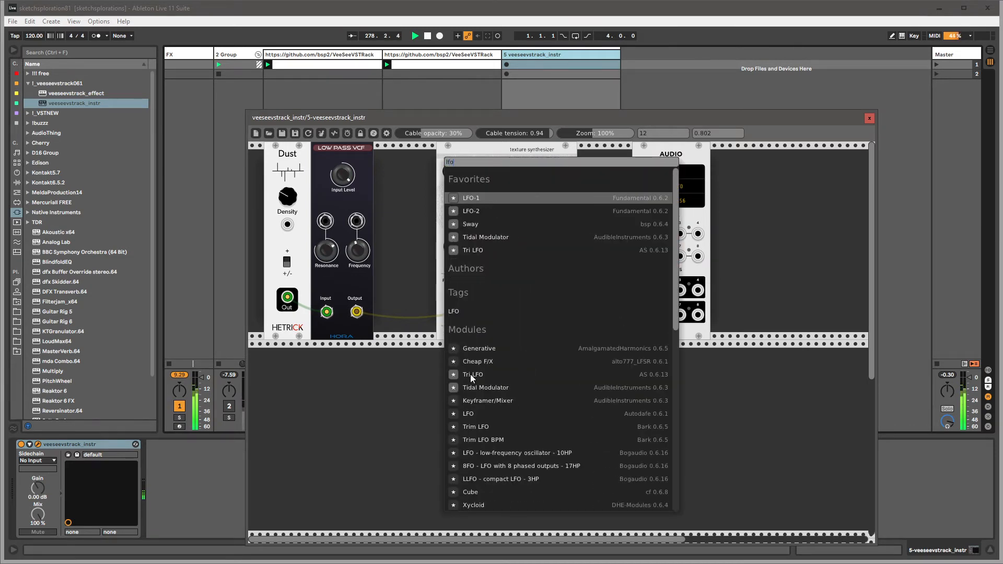
scroll(484, 435, "down", 3)
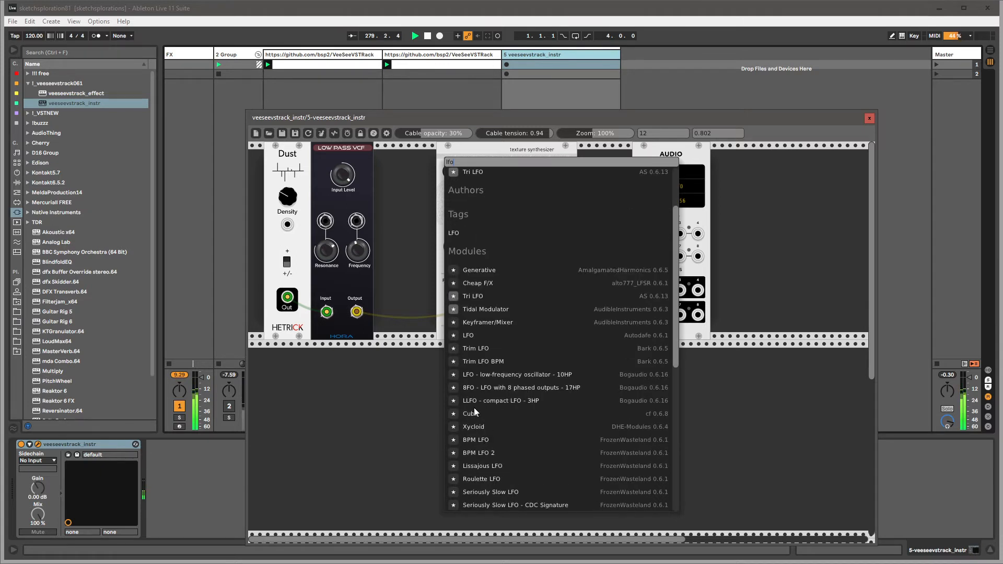
left_click_drag(475, 411, 495, 314)
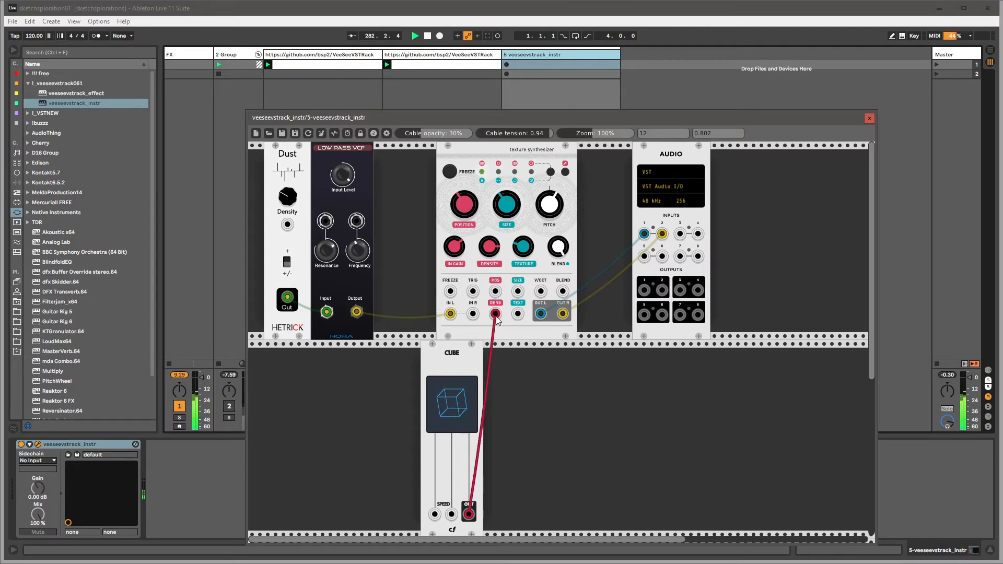
scroll(450, 451, "down", 3)
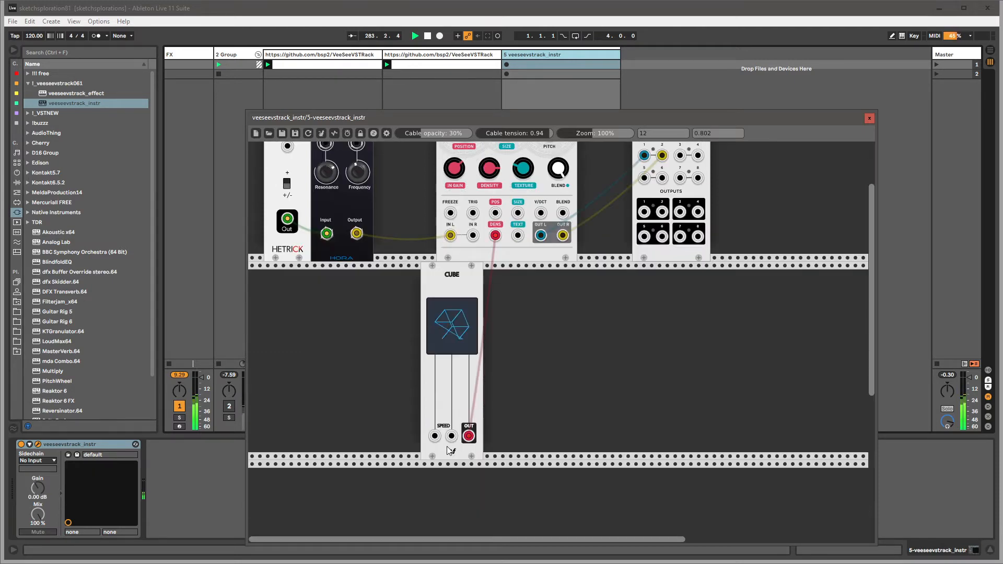
scroll(455, 440, "up", 2)
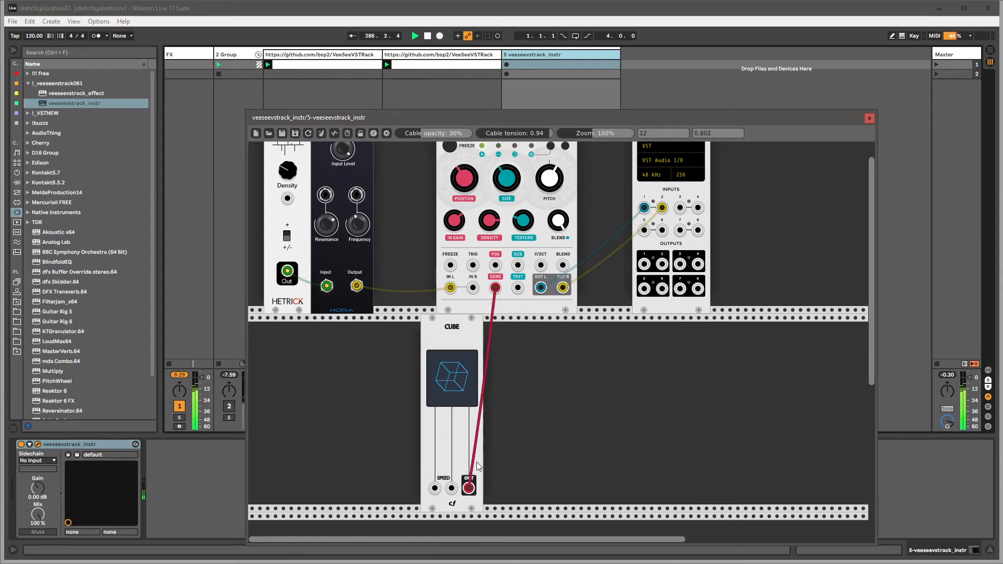
left_click_drag(472, 333, 456, 333)
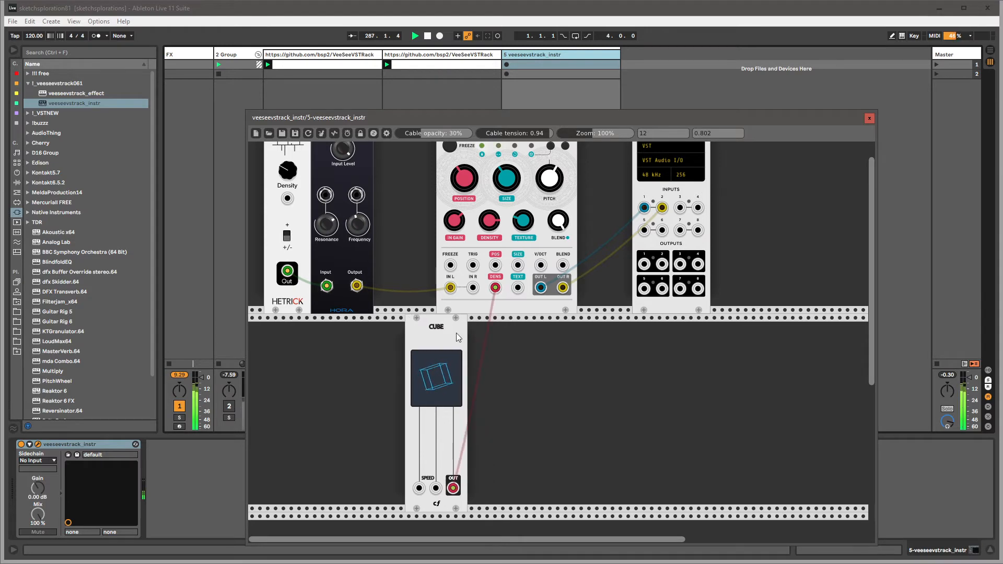
Step: Add the Fundamental Scope beside Cube, patch Cube's output to its X IN, and lower X POS to about -3.18
double_click(537, 372)
type("scope")
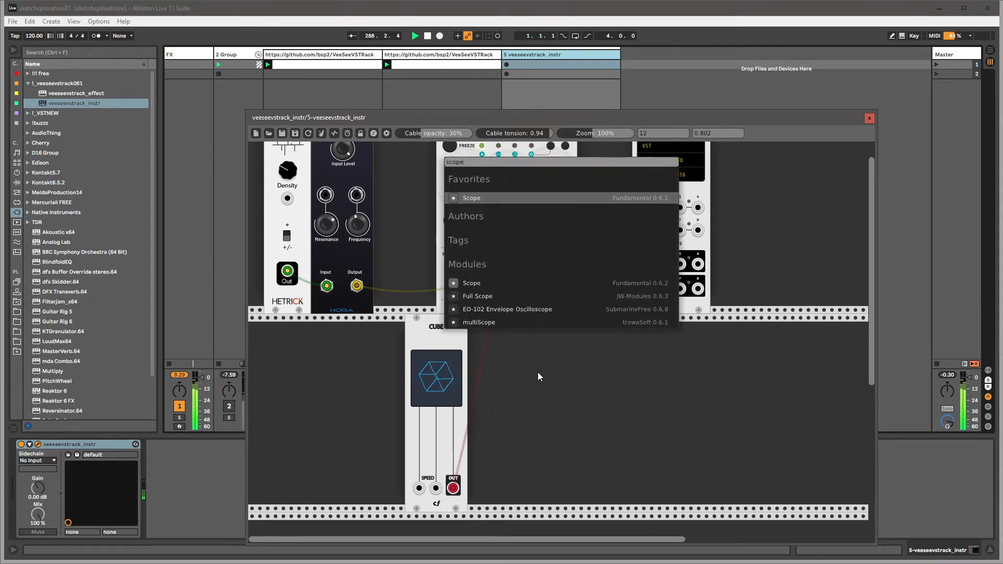
left_click(479, 197)
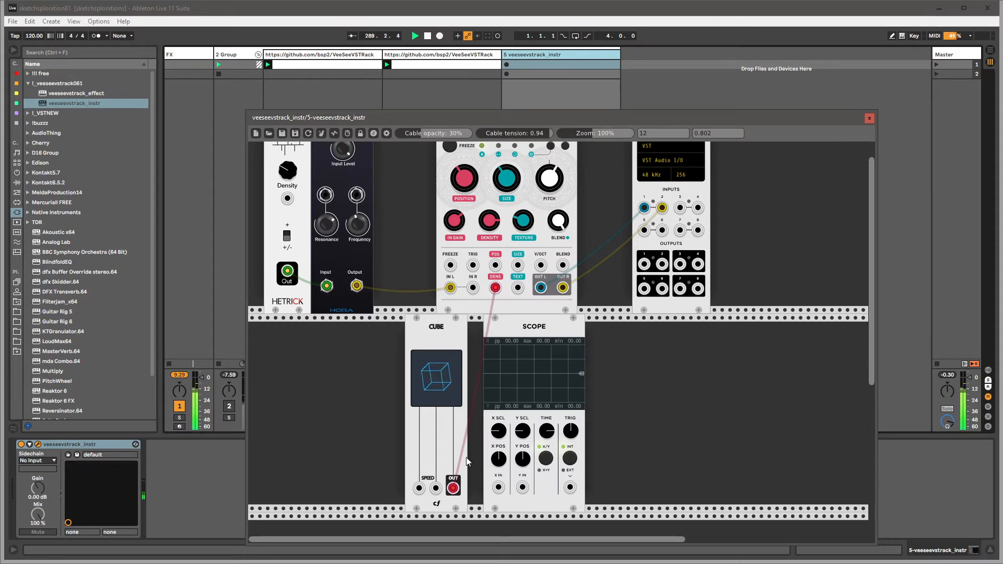
left_click_drag(453, 488, 499, 489)
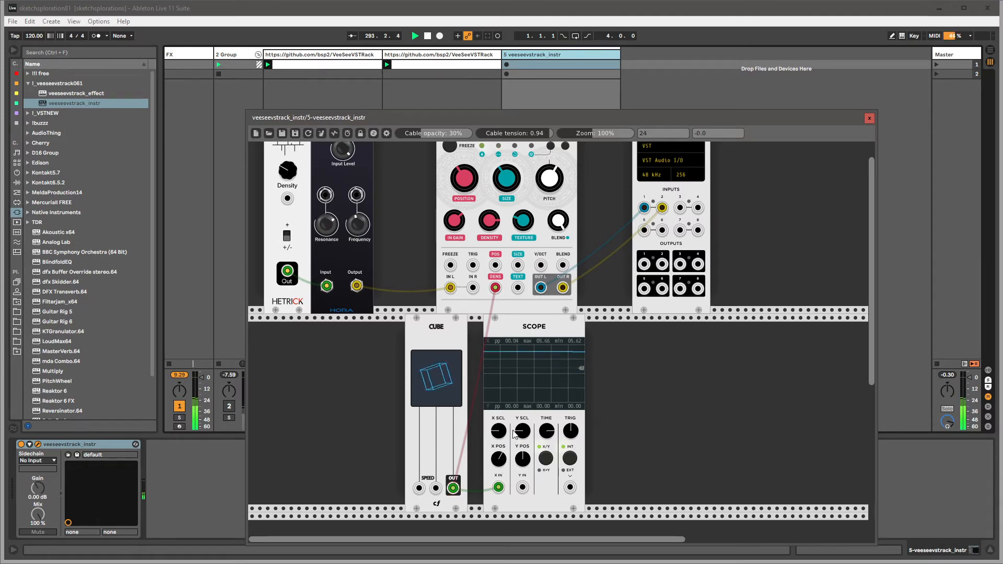
left_click_drag(499, 459, 499, 548)
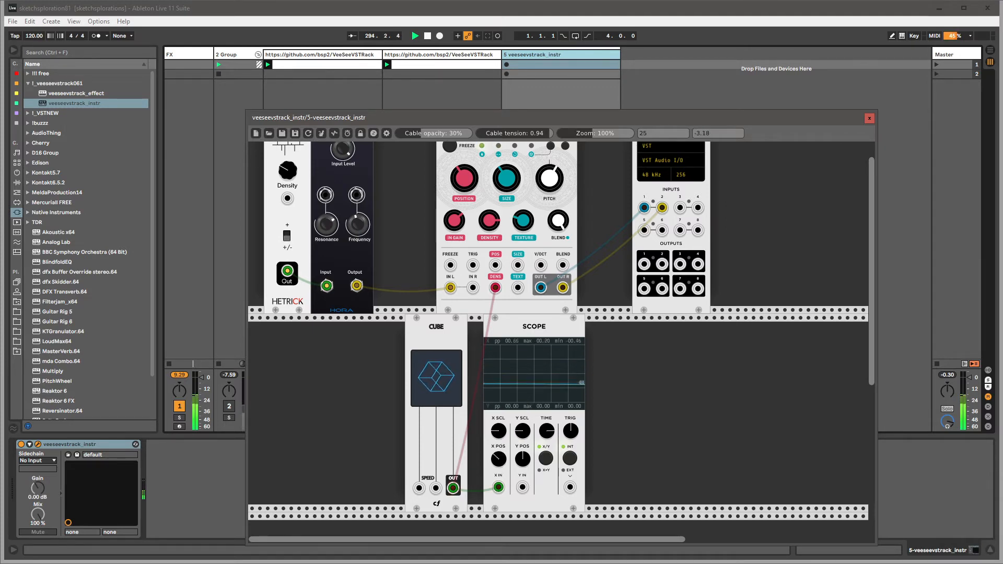
Step: Reset the Scope's X POS to 0 and add a Fundamental LFO-1 on the second row beside Cube
double_click(499, 460)
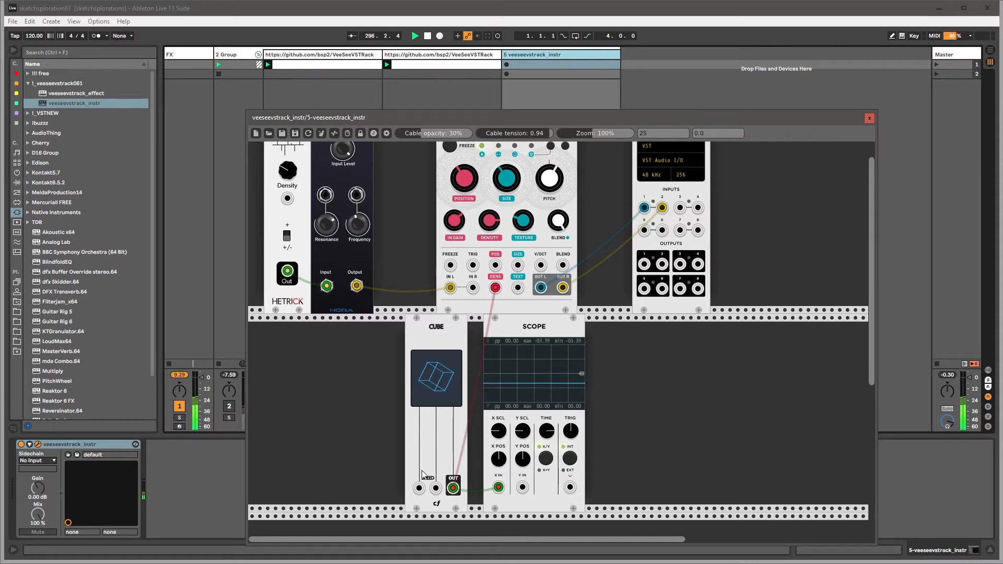
right_click(347, 396)
type("lfo")
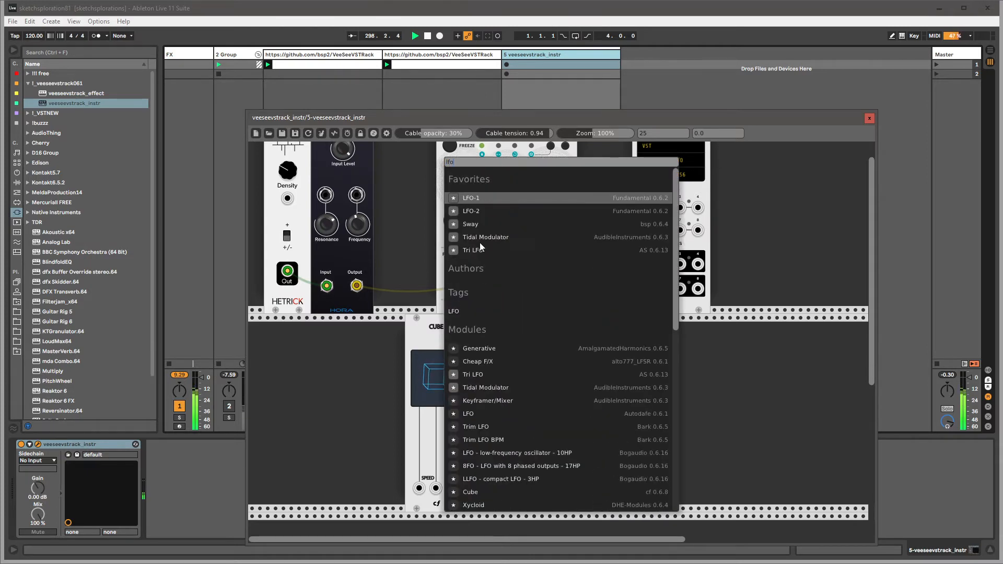
left_click(472, 198)
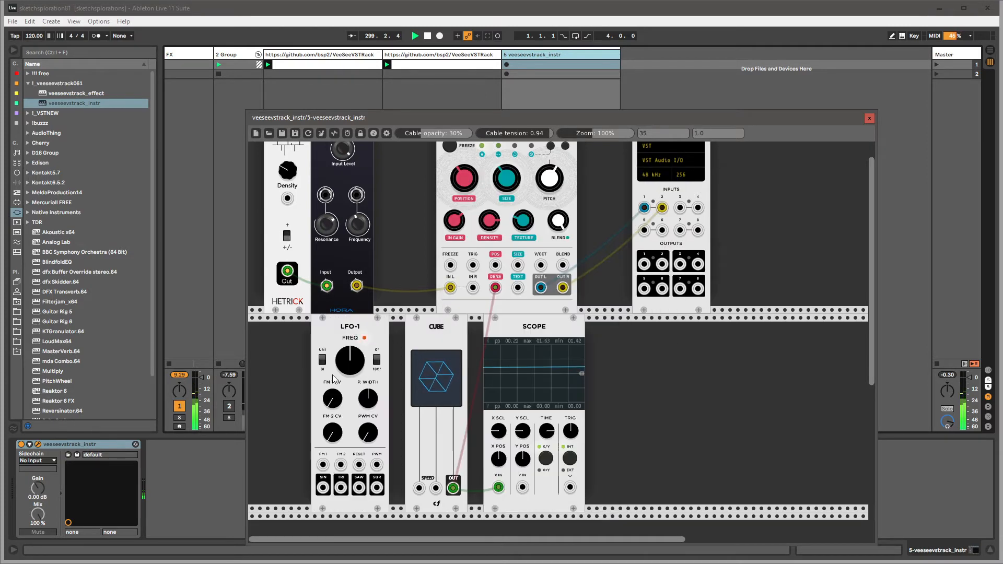
Step: Patch LFO-1's SQR and TRI outputs into Cube's two inputs and lower LFO-1's FREQ to about -0.49
left_click_drag(377, 487, 419, 489)
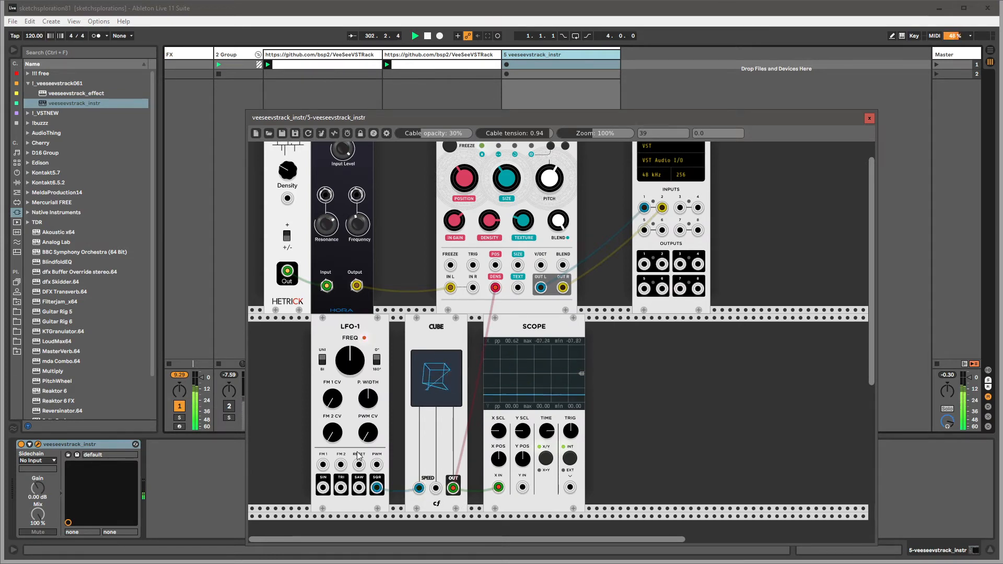
left_click_drag(343, 487, 437, 489)
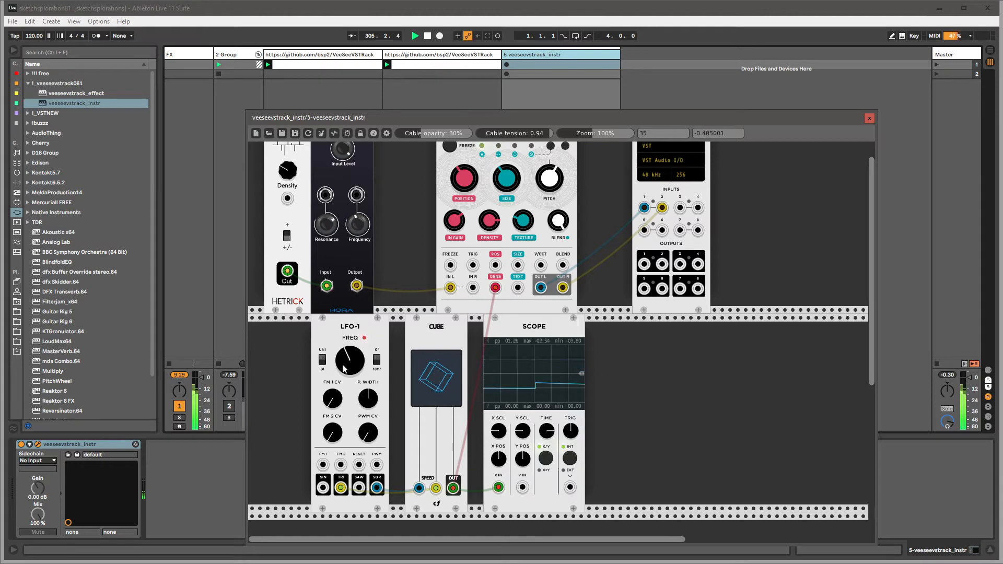
Step: Patch Cube's output to LFO-1's FM 1 and the Low Pass VCF's output to FM 2, with FM 1 CV at about 0.53
left_click_drag(454, 489, 400, 472)
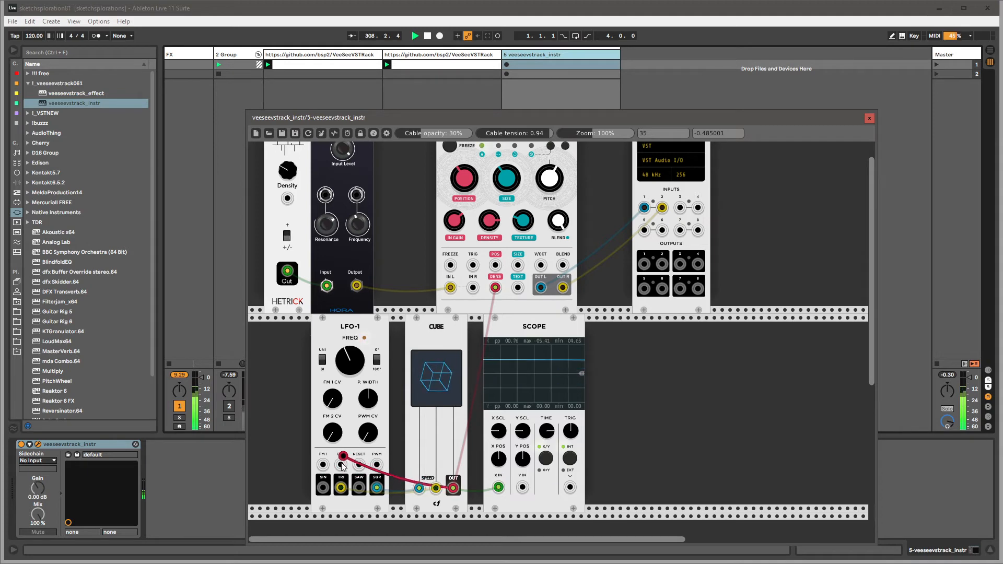
left_click_drag(322, 466, 323, 465)
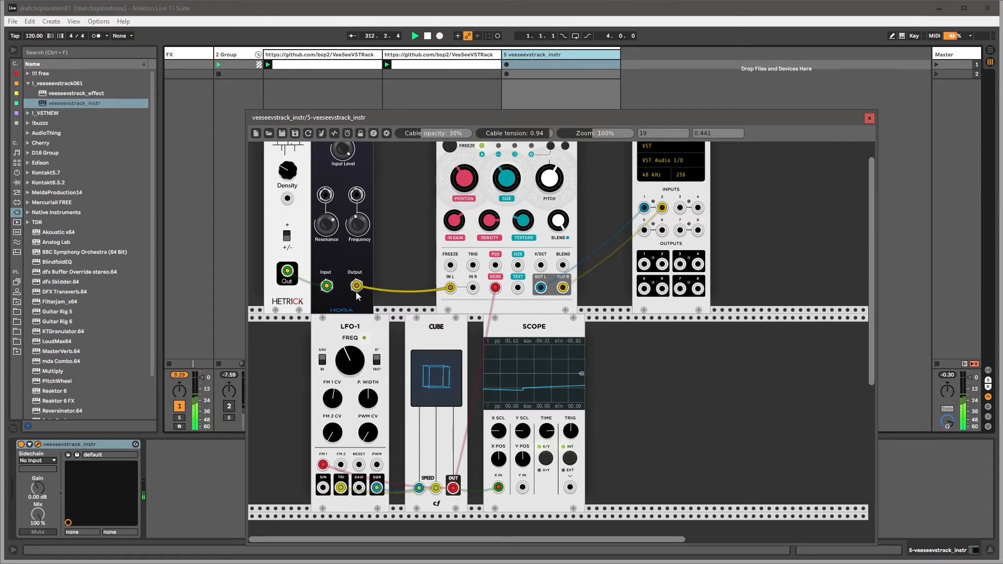
mouse_move(355, 290)
left_mouse_down()
mouse_move(367, 481)
mouse_move(384, 472)
mouse_move(342, 464)
left_mouse_up()
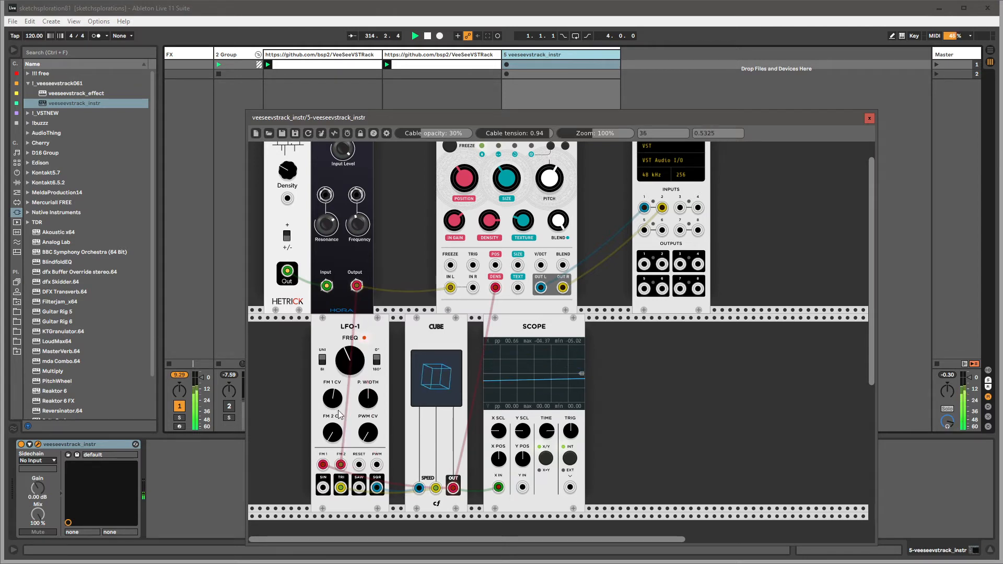
scroll(343, 252, "up", 2)
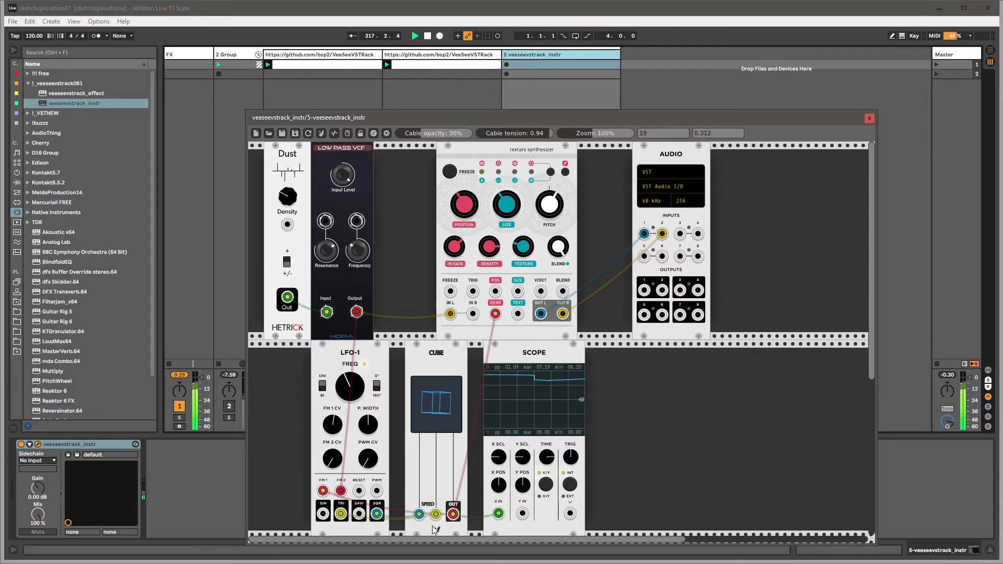
Step: Patch Cube's output to the Low Pass VCF's Frequency CV input and shift the Scope slightly further from Cube
left_click_drag(453, 514, 356, 221)
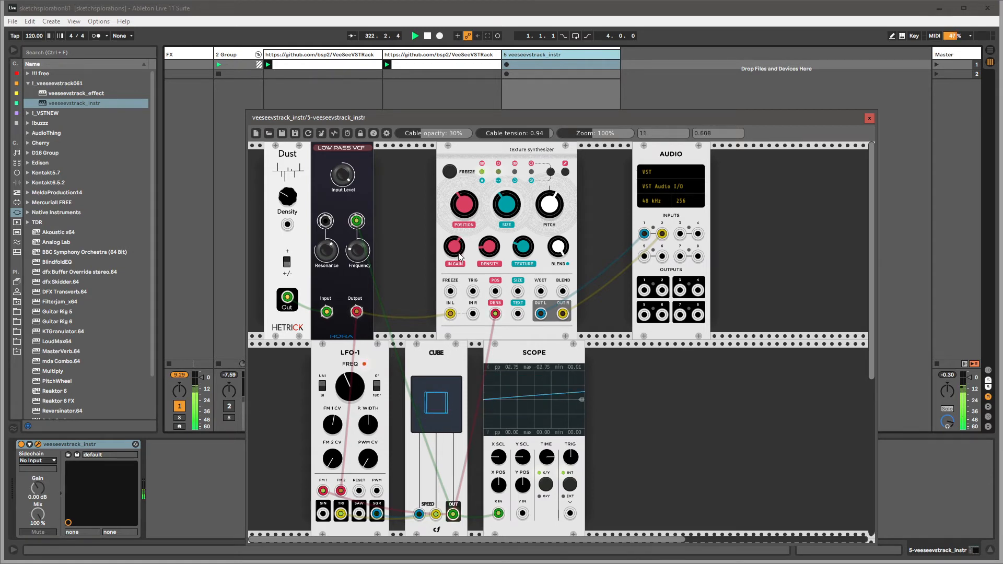
scroll(441, 391, "down", 1)
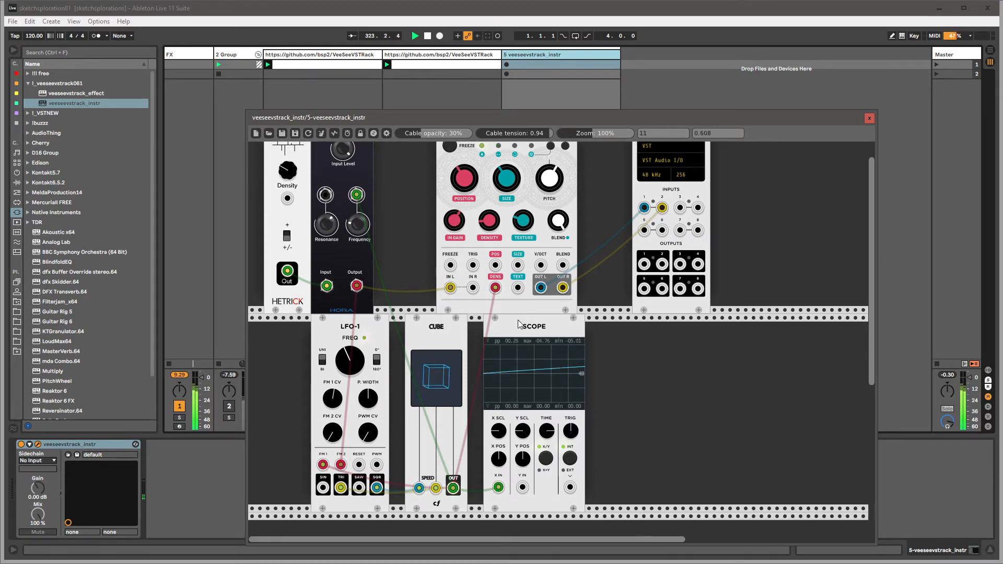
left_click_drag(519, 324, 558, 324)
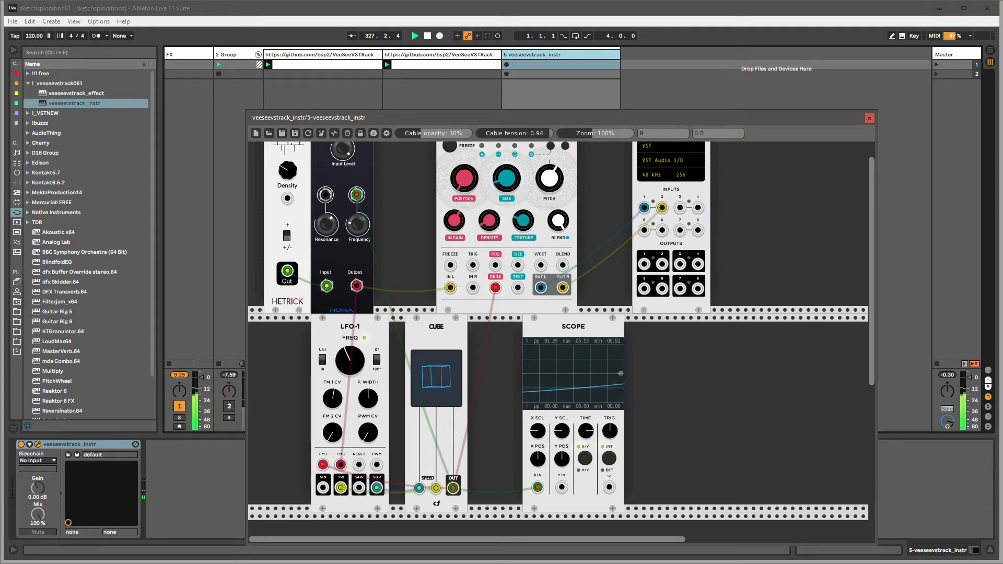
Step: Patch LFO-1's SAW output to the texture synthesizer's POS input and adjust its knobs, with PITCH about -1.97 and TEXTURE about 0.72
left_click_drag(358, 488, 498, 268)
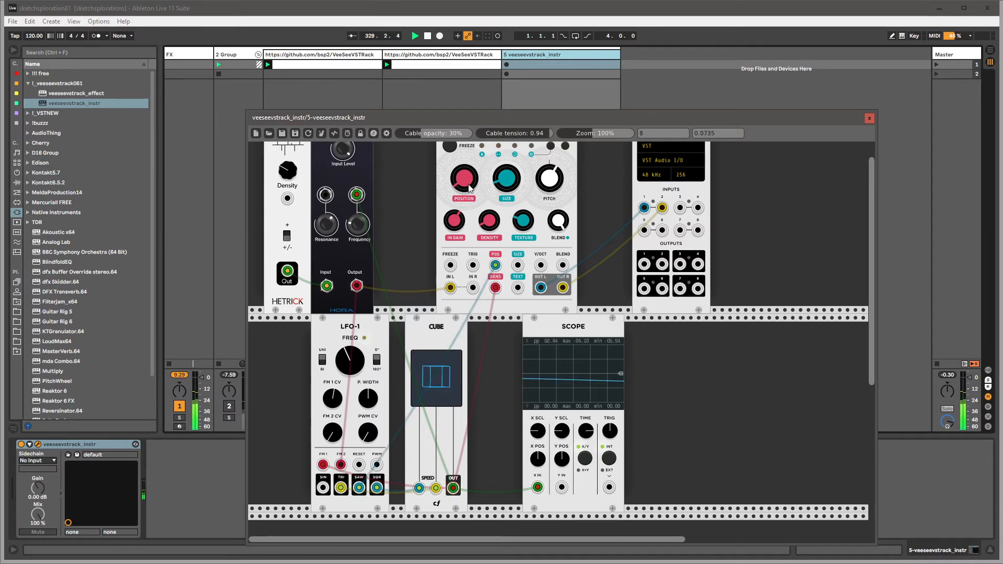
left_click_drag(465, 183, 465, 149)
left_click_drag(522, 180, 523, 115)
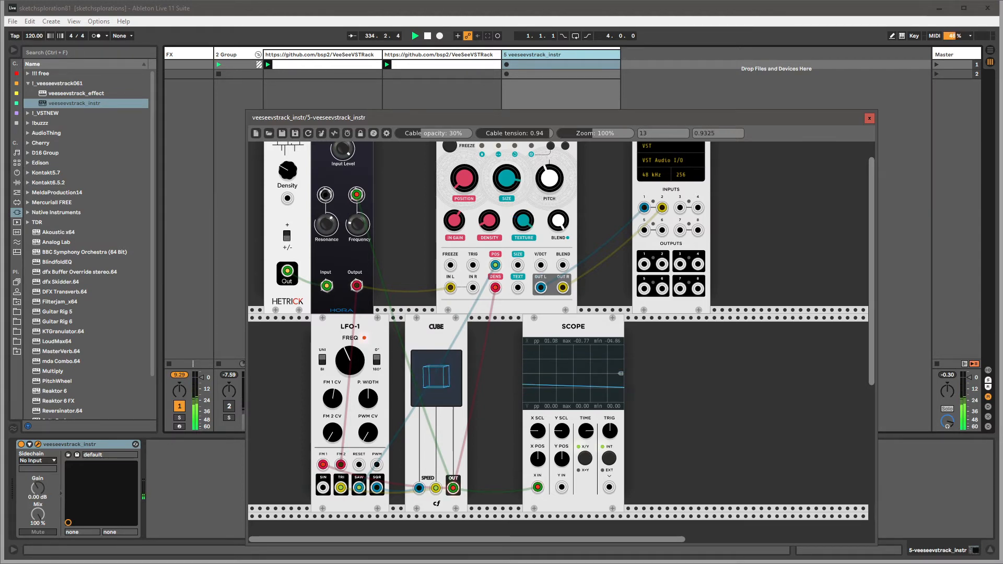
left_click_drag(523, 220, 523, 282)
left_click_drag(549, 178, 548, 313)
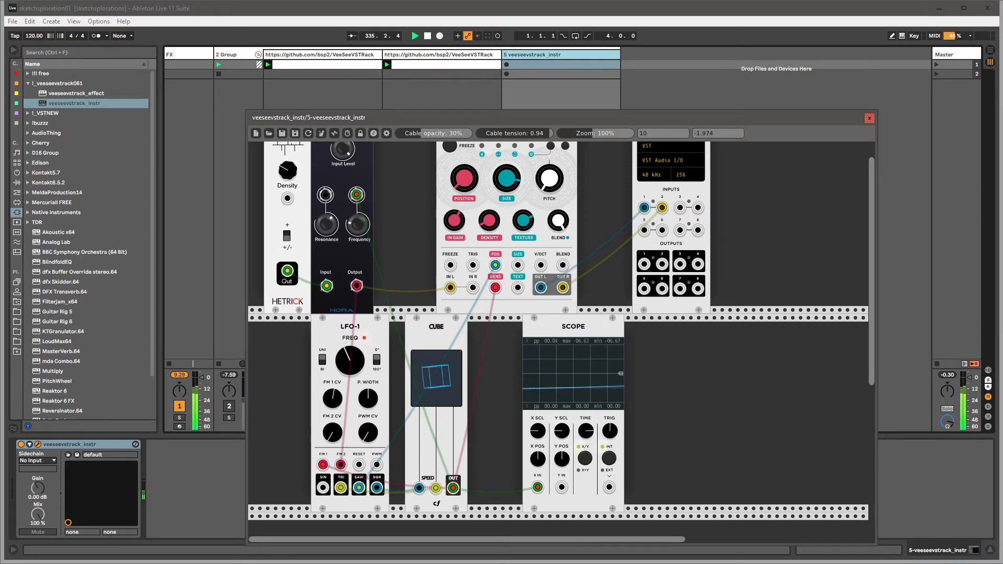
left_click_drag(523, 220, 524, 225)
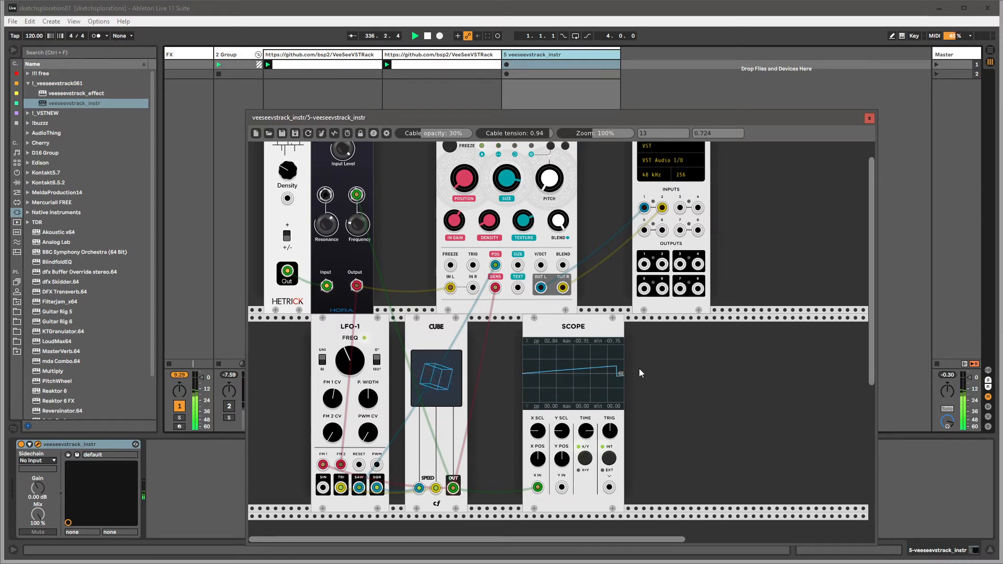
Step: Try an RJModules RangeLFO beside the Scope, adjust its position and TO knob, and delete it
right_click(625, 373)
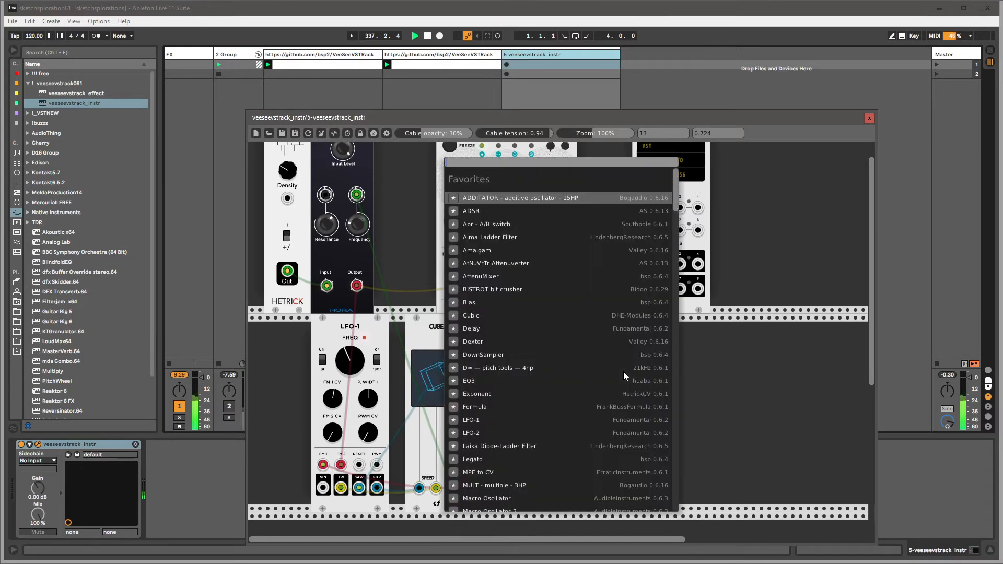
type("lfo r")
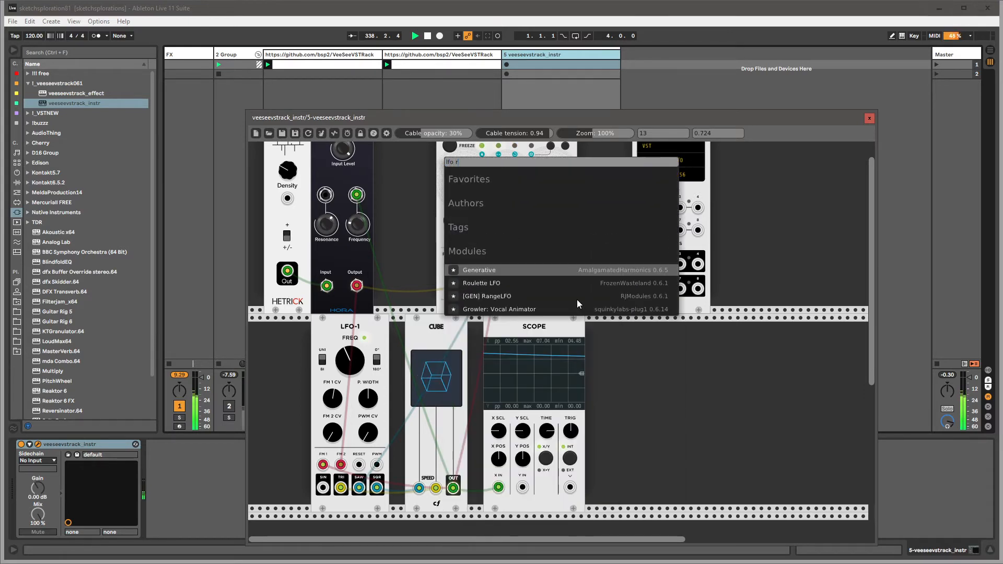
left_click(486, 297)
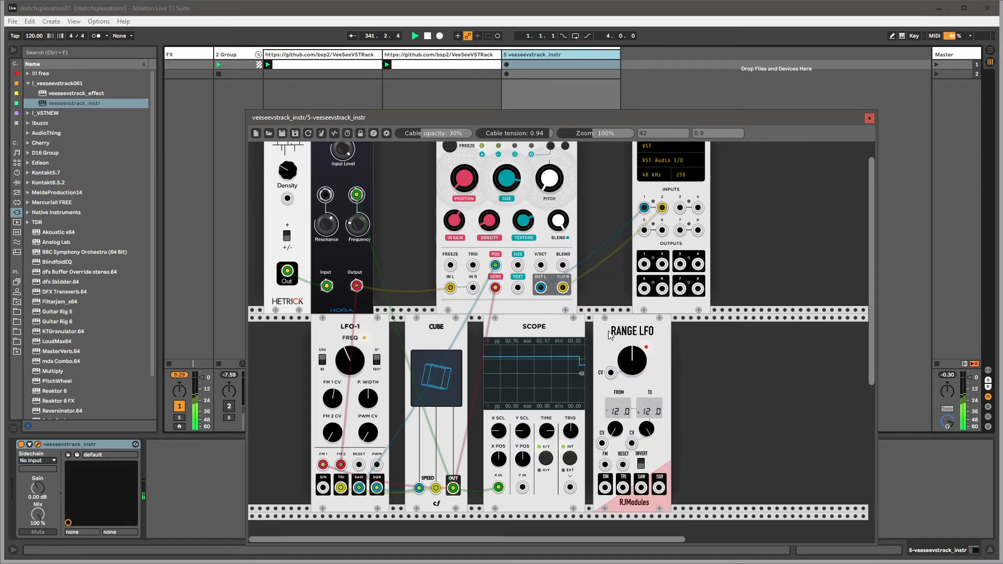
left_click(641, 335)
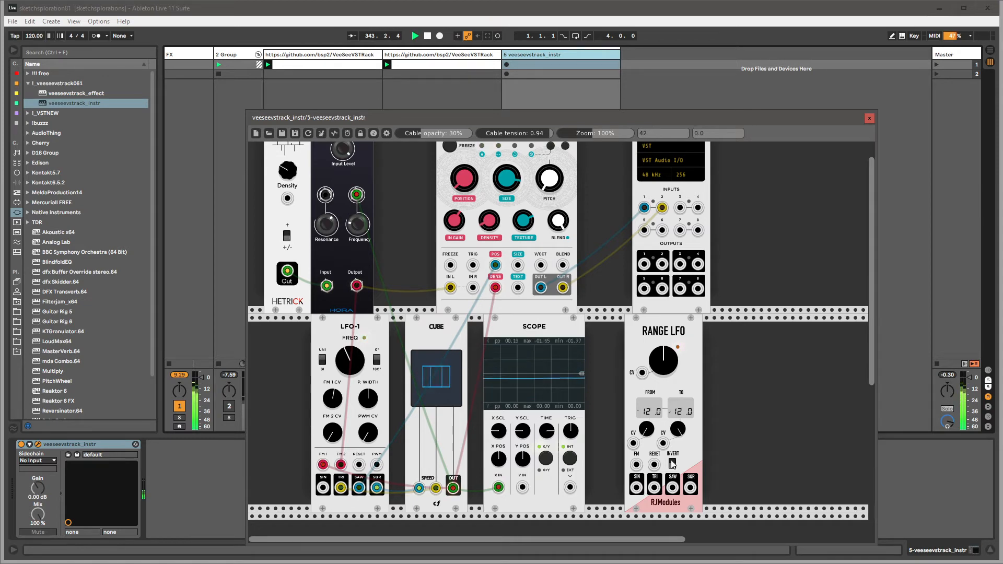
left_click_drag(660, 387, 653, 388)
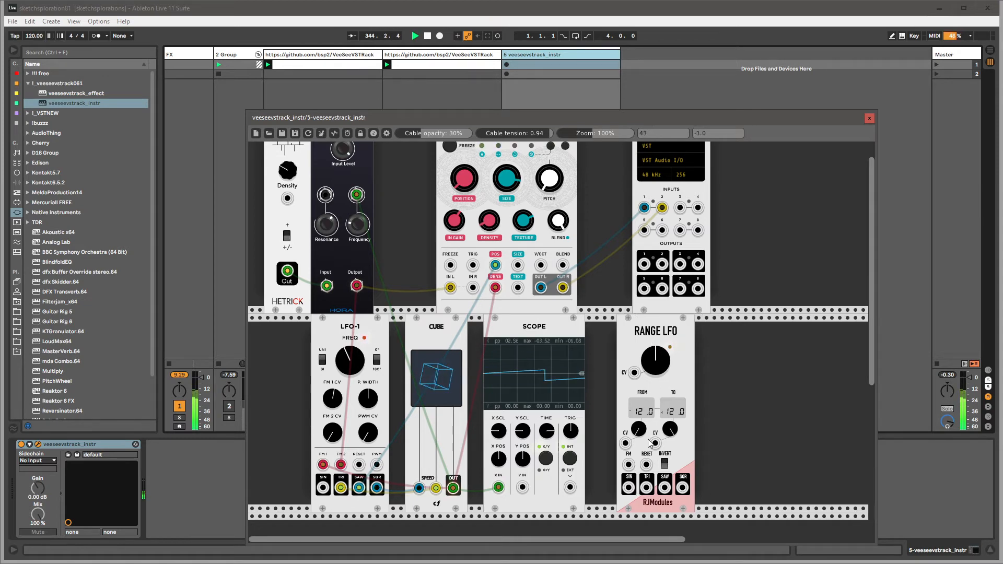
left_click_drag(670, 429, 670, 490)
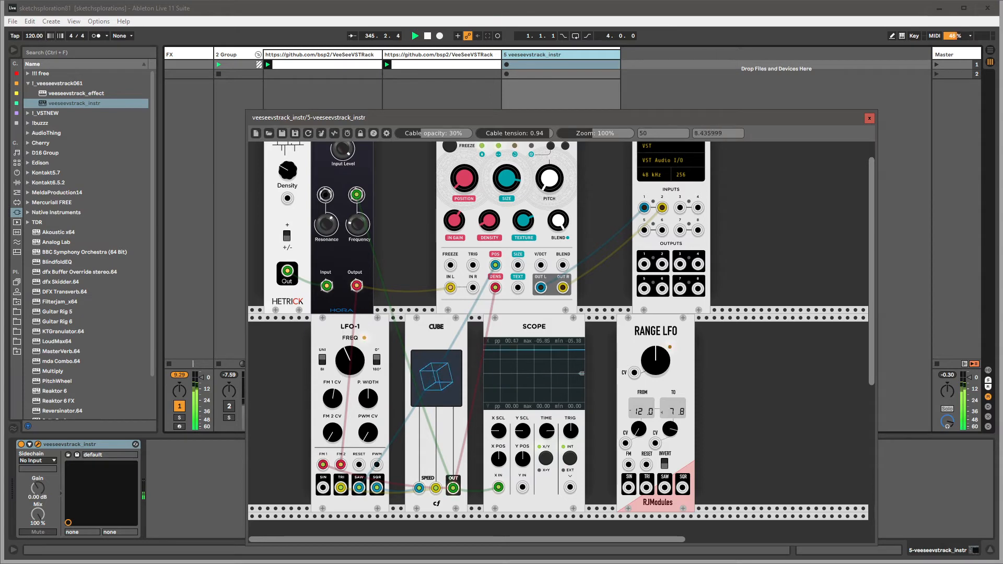
key("Delete")
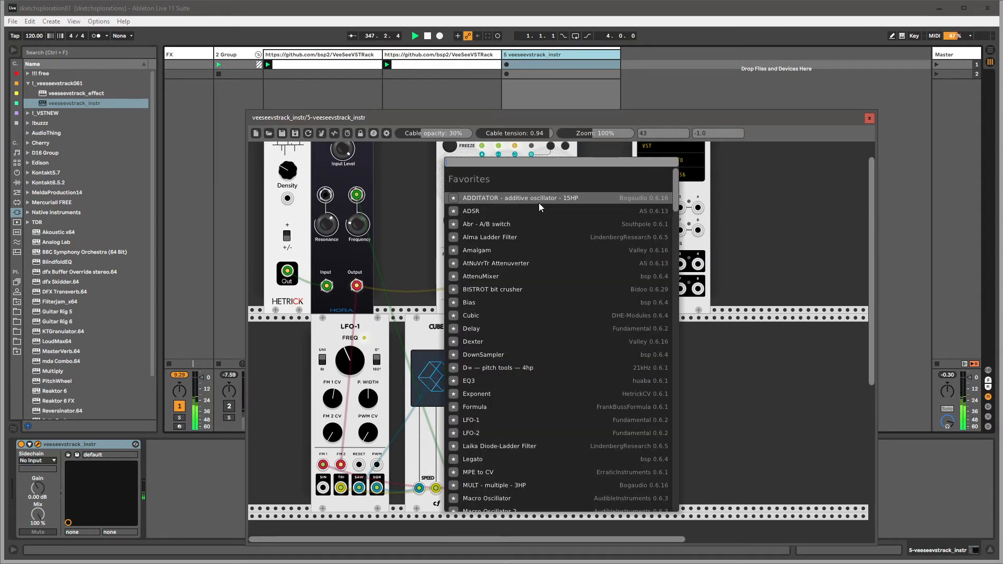
Step: Try the squinkylabs LFN: Random Voltages module beside the Scope and delete it
type("random")
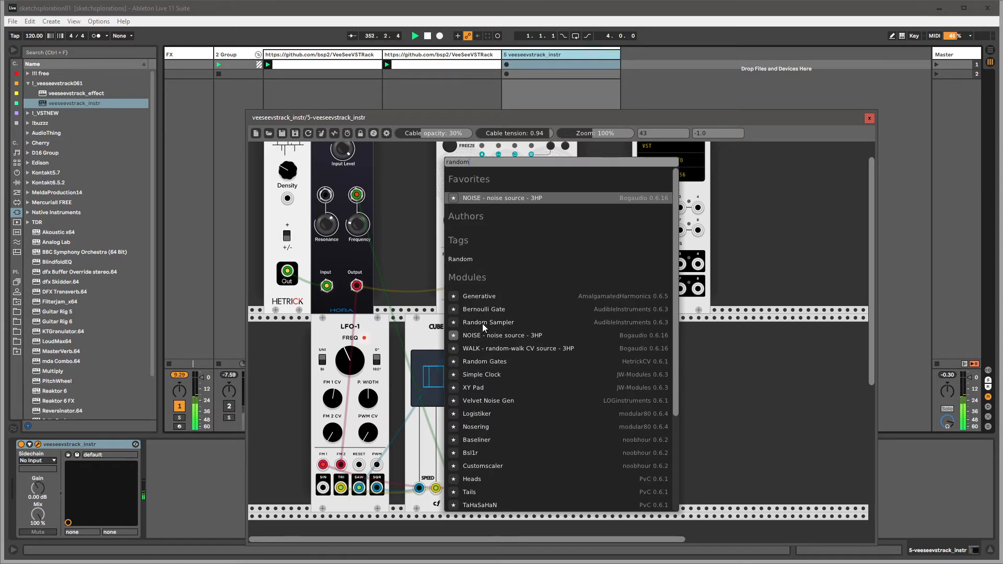
type("lf")
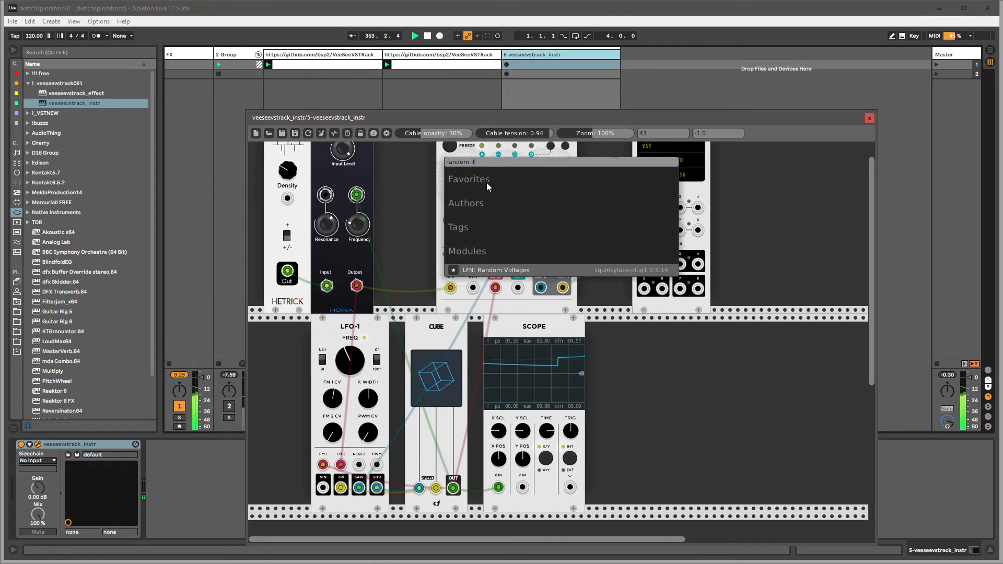
left_click(485, 270)
scroll(625, 366, "down", 1)
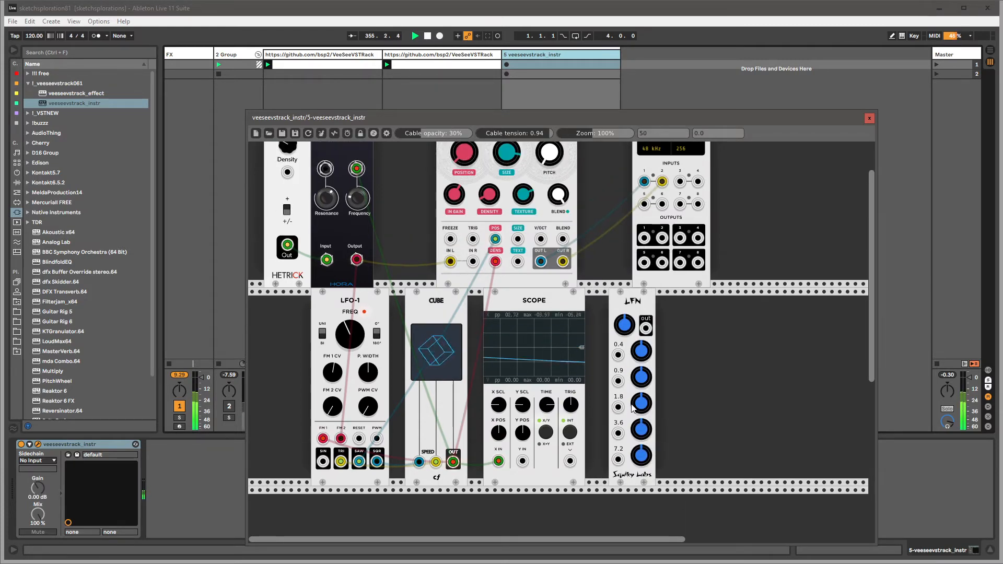
right_click(634, 311)
left_click(650, 368)
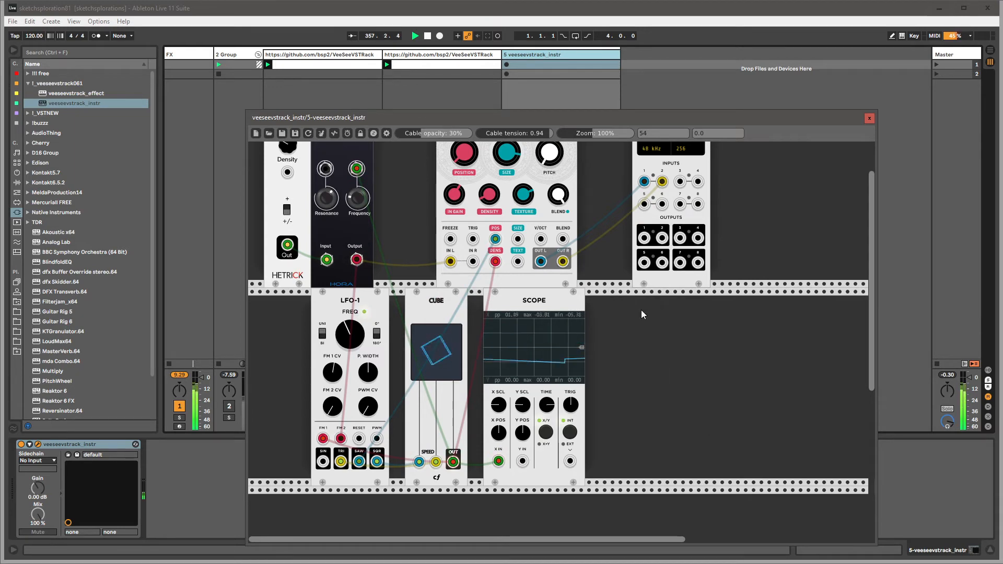
Step: Search the module browser for LFO modules and look through the list
right_click(641, 309)
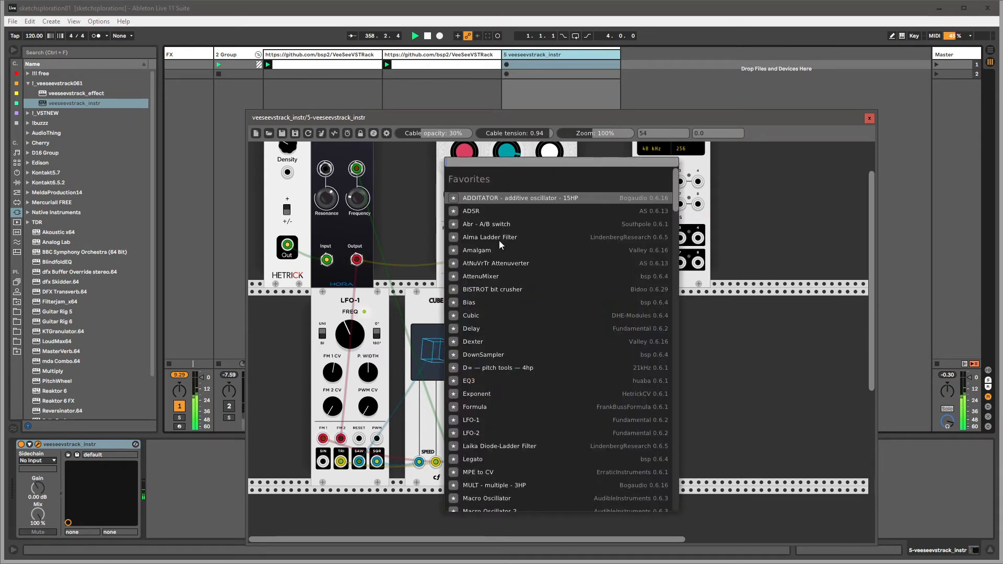
type("lfo")
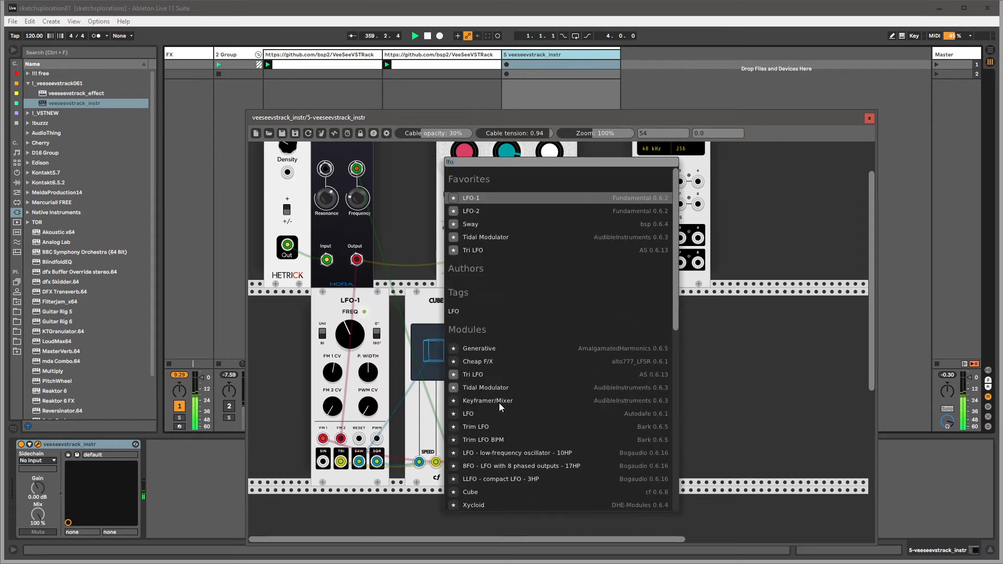
scroll(499, 403, "down", 5)
scroll(494, 349, "down", 5)
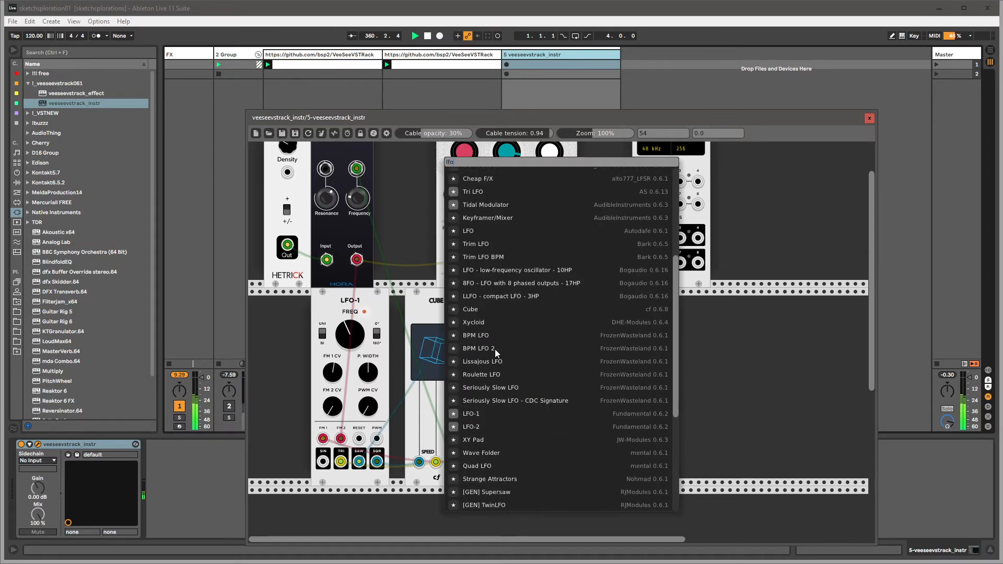
scroll(494, 349, "down", 3)
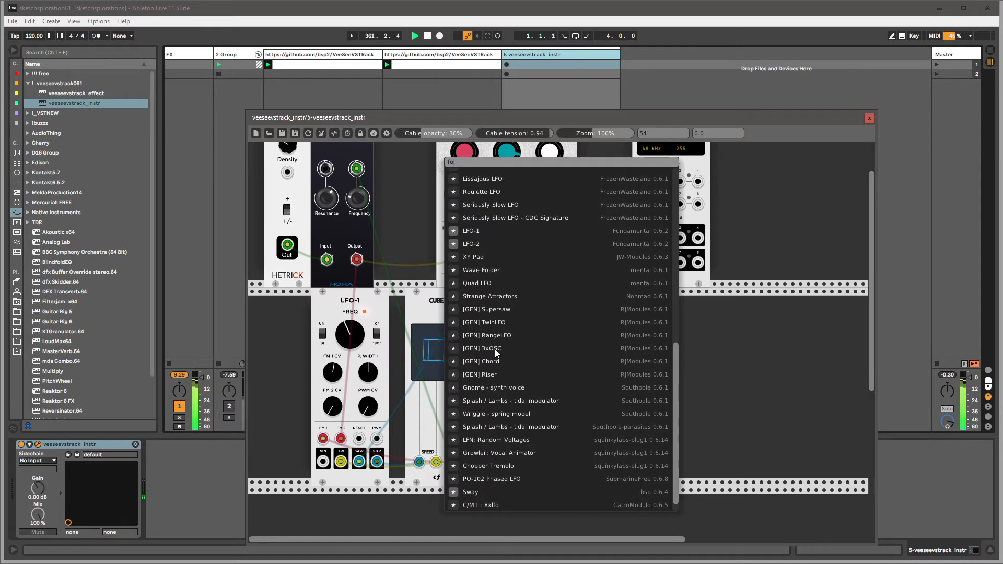
scroll(494, 349, "up", 12)
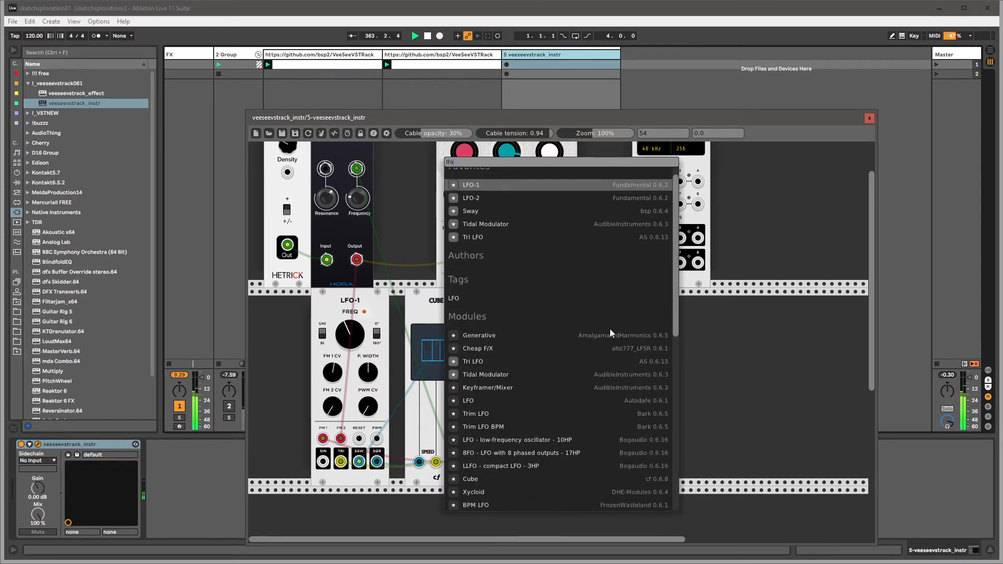
Step: Search the module browser for random modules and add the Bogaudio NOISE source on the second row, past the Scope
key("BackSpace")
key("BackSpace")
key("BackSpace")
type("random")
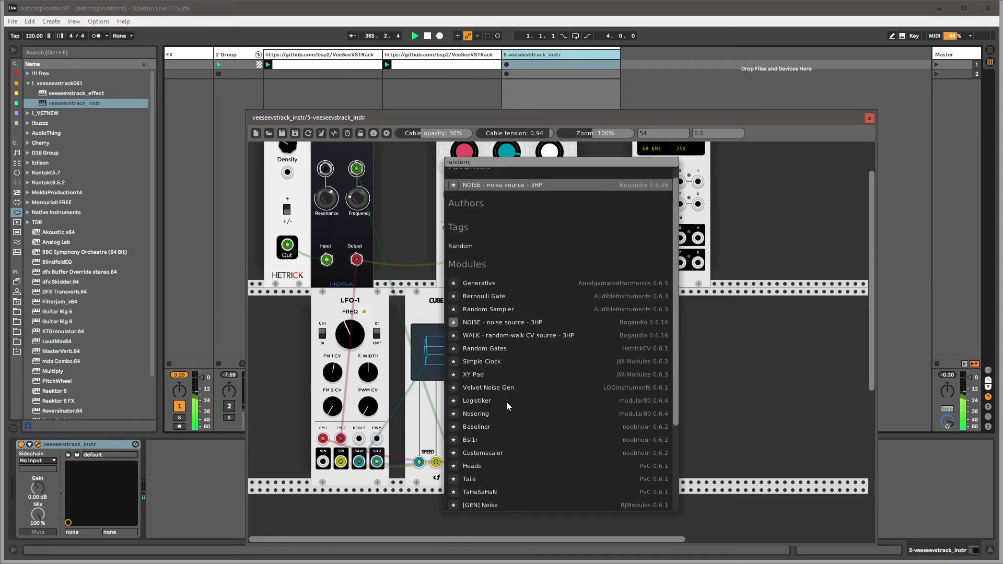
scroll(507, 398, "down", 2)
scroll(507, 397, "up", 3)
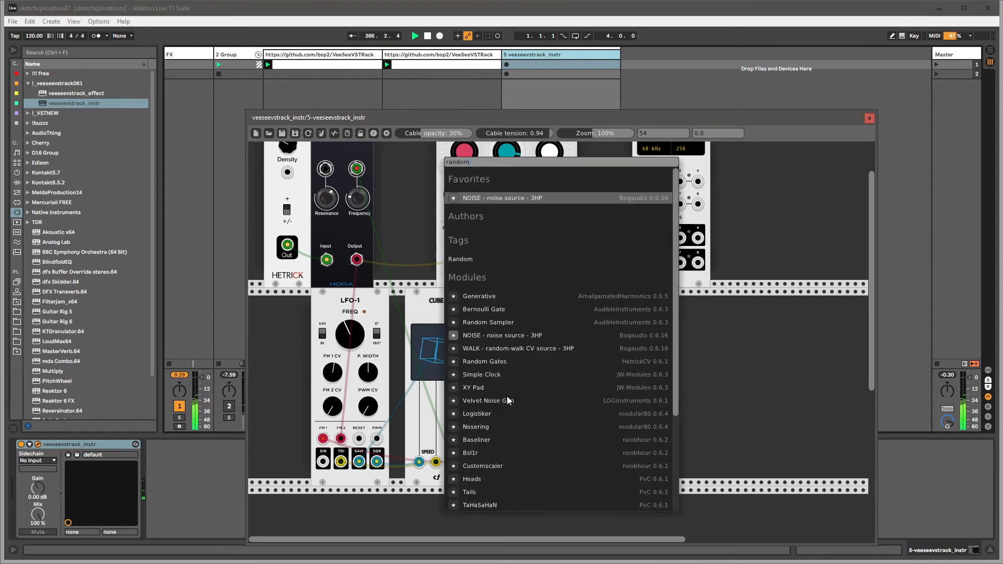
left_click(506, 338)
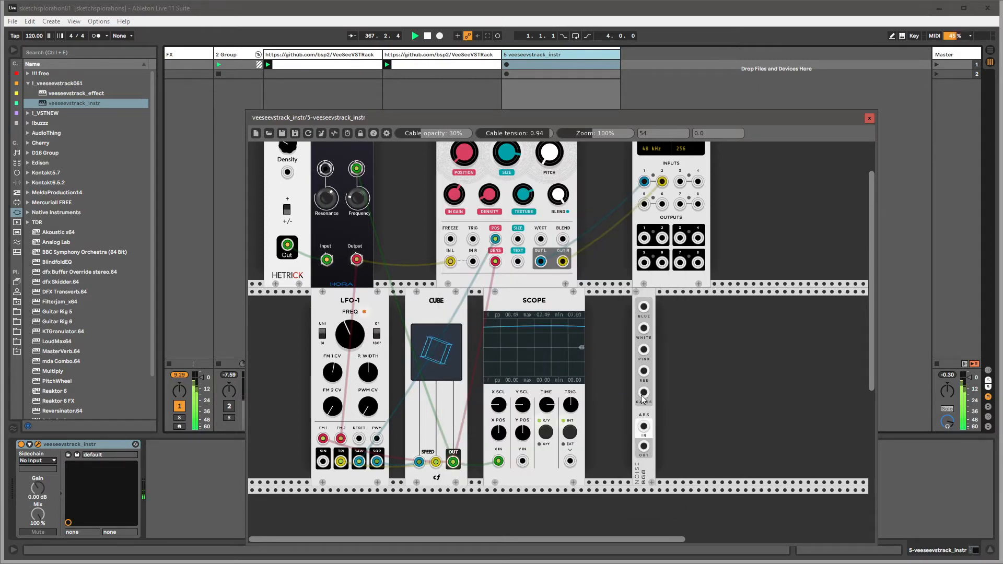
Step: Patch the NOISE module's PINK output into the texture synthesizer's SIZE CV input and reposition NOISE on the second row
left_click_drag(639, 403, 662, 408)
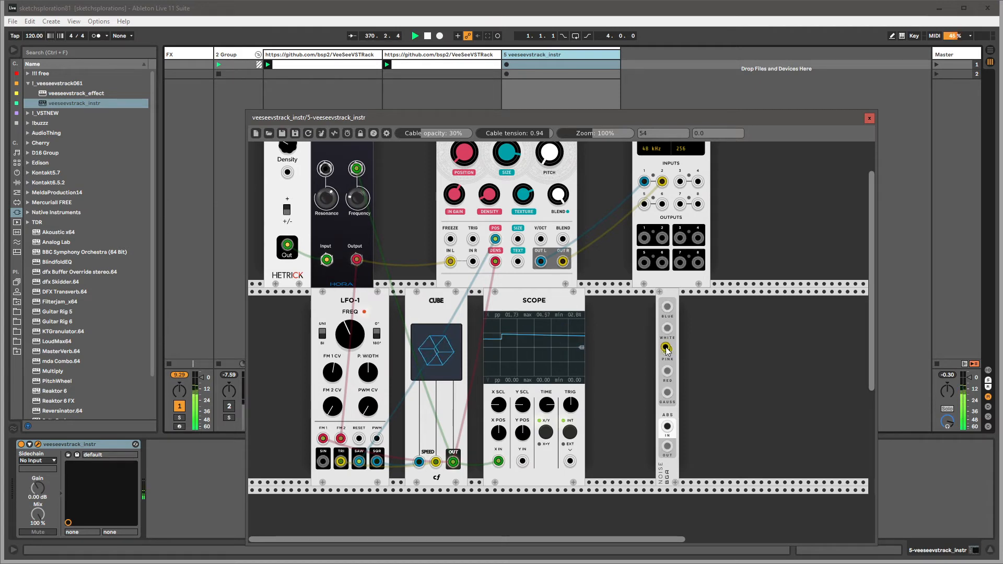
left_click_drag(667, 349, 517, 240)
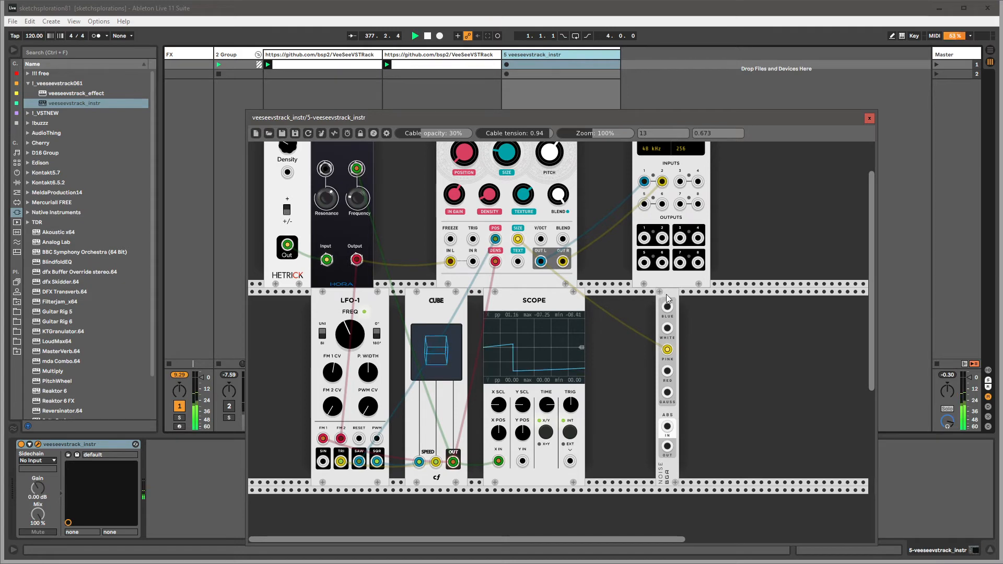
left_click_drag(669, 296, 655, 296)
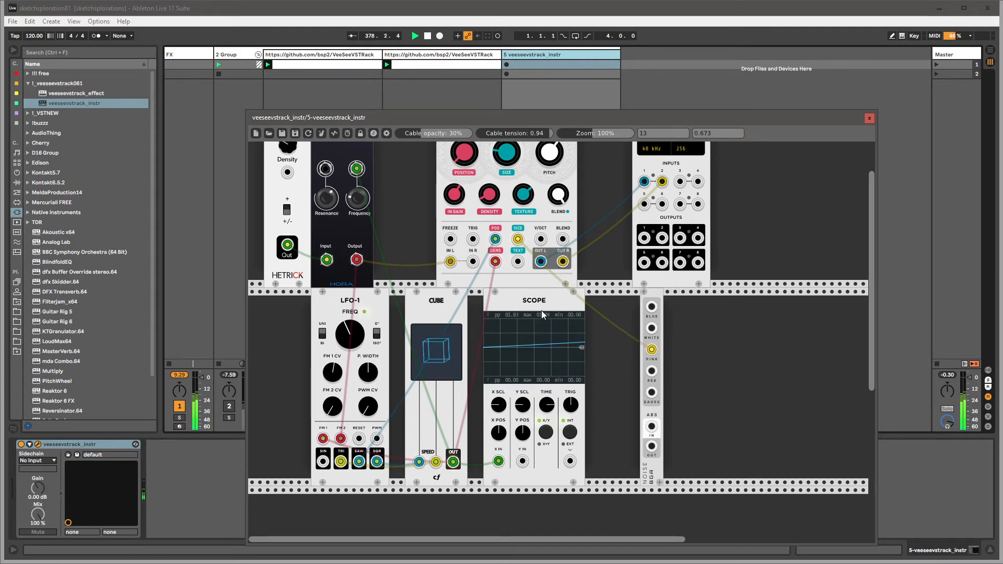
Step: Delete the Scope module and patch the NOISE module's RED output into LFO-1's PWM input
key("Delete")
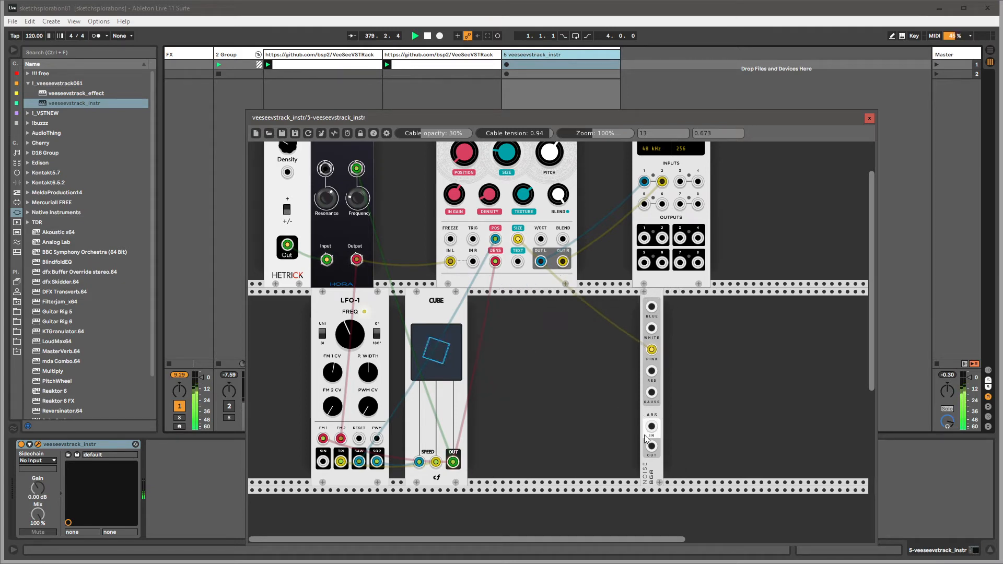
left_click_drag(651, 372, 377, 439)
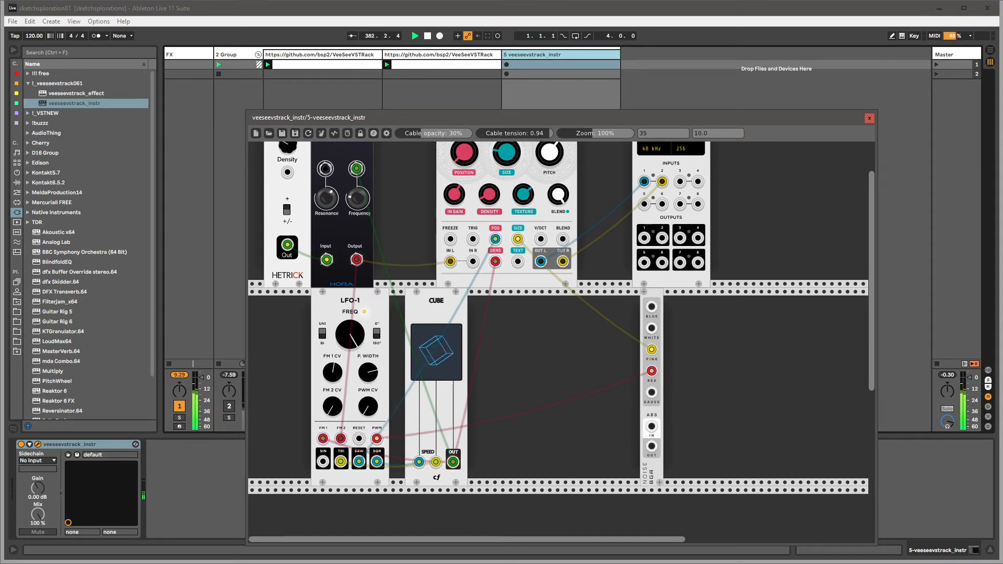
scroll(398, 335, "up", 2)
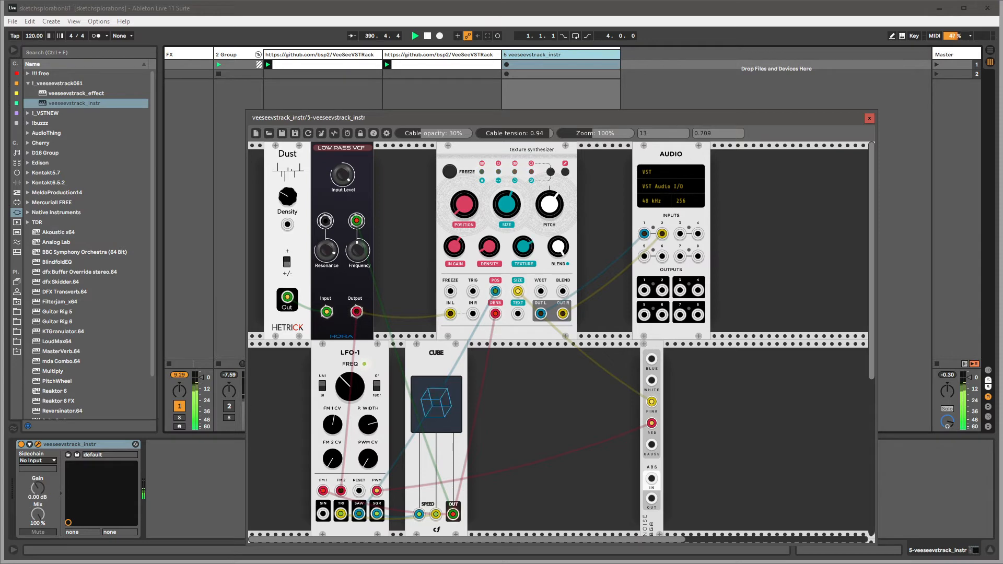
Step: Close the rack's plugin window and set the HybridReverb D<>W macro on the FX track to 43
left_click(869, 118)
left_click(195, 52)
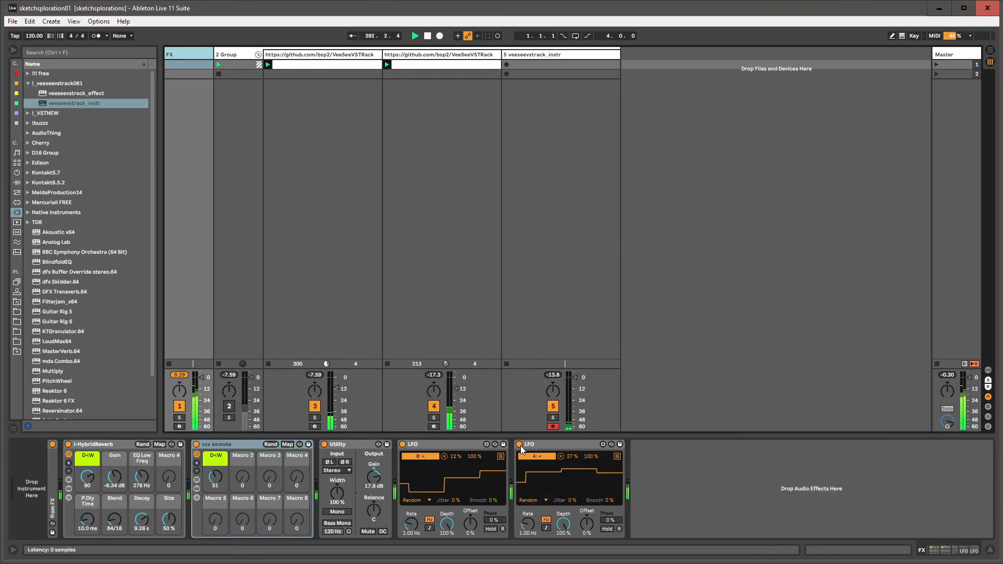
left_click_drag(87, 476, 88, 501)
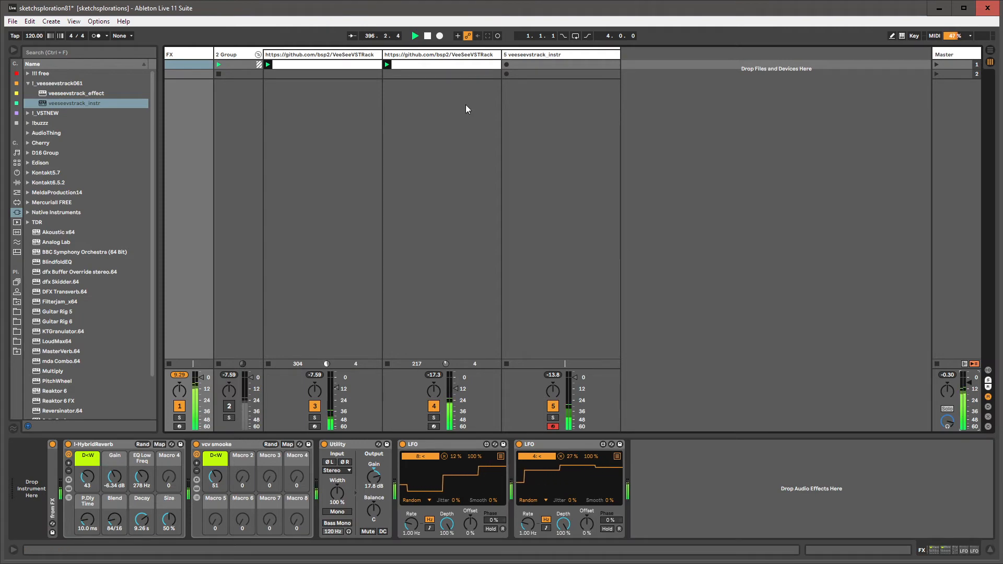
Step: Rename the fifth track, 5 veeseevstrack_instr, as "texture" and save the Live set
left_click(448, 54)
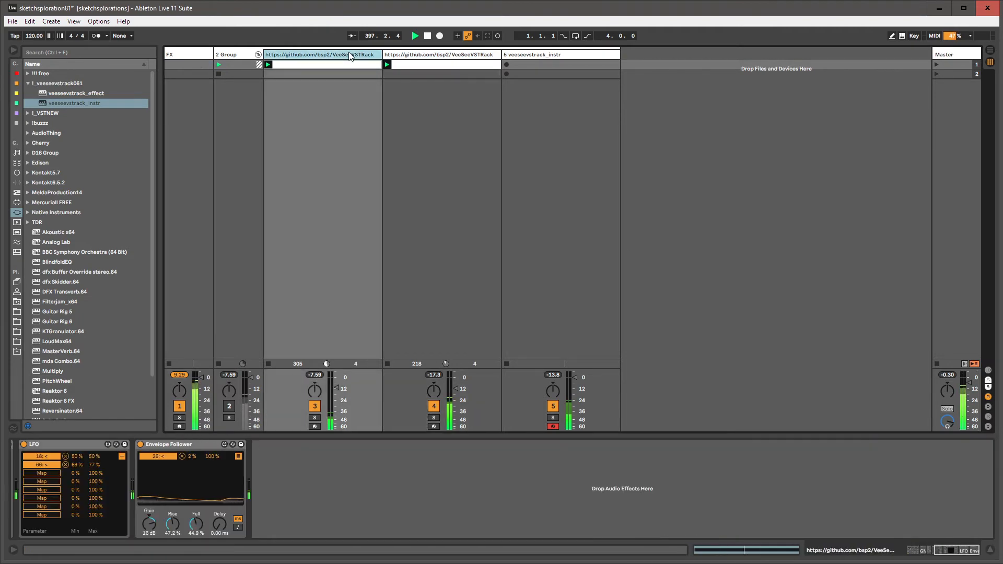
left_click(564, 55)
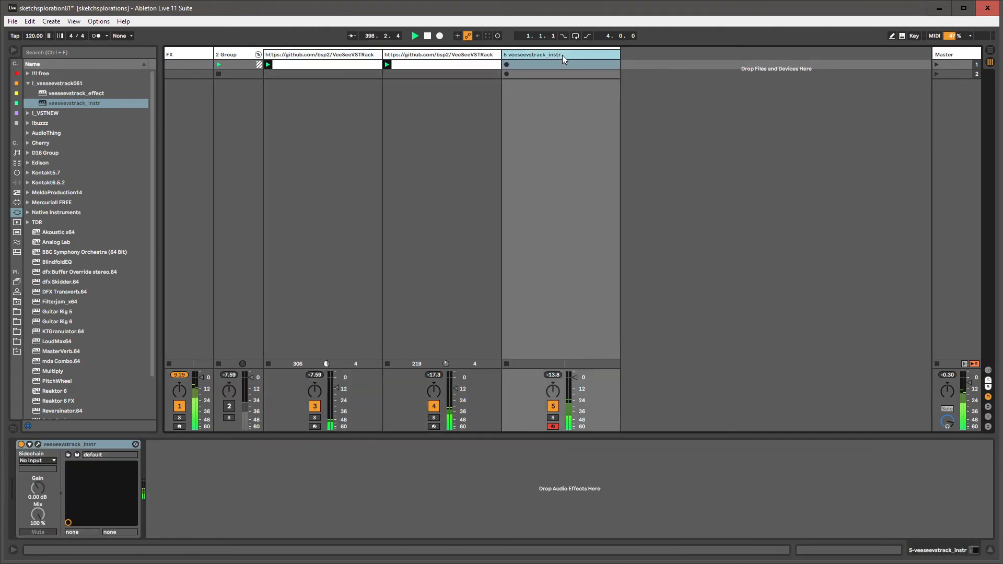
key("ctrl+r")
type("t")
key("Return")
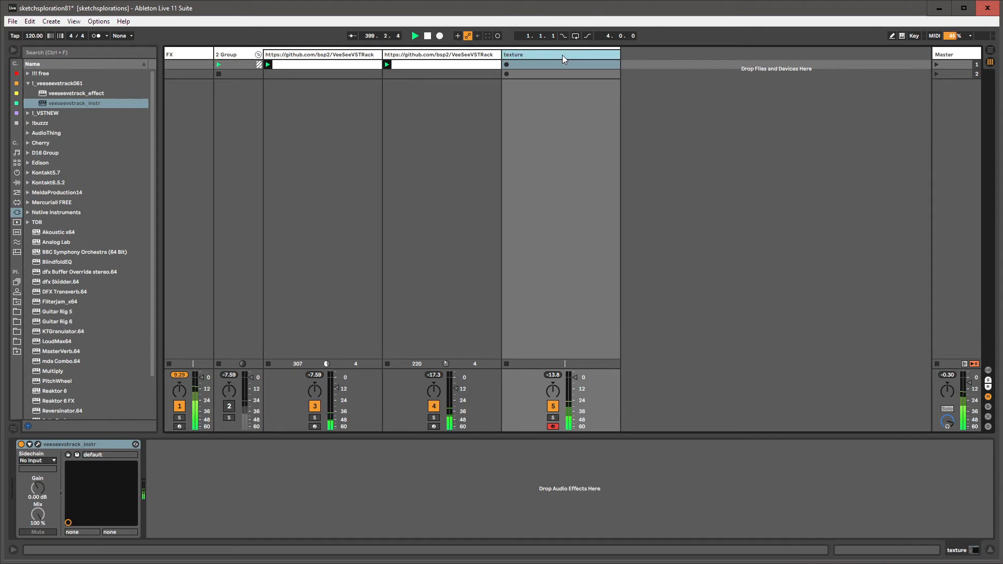
left_click(14, 22)
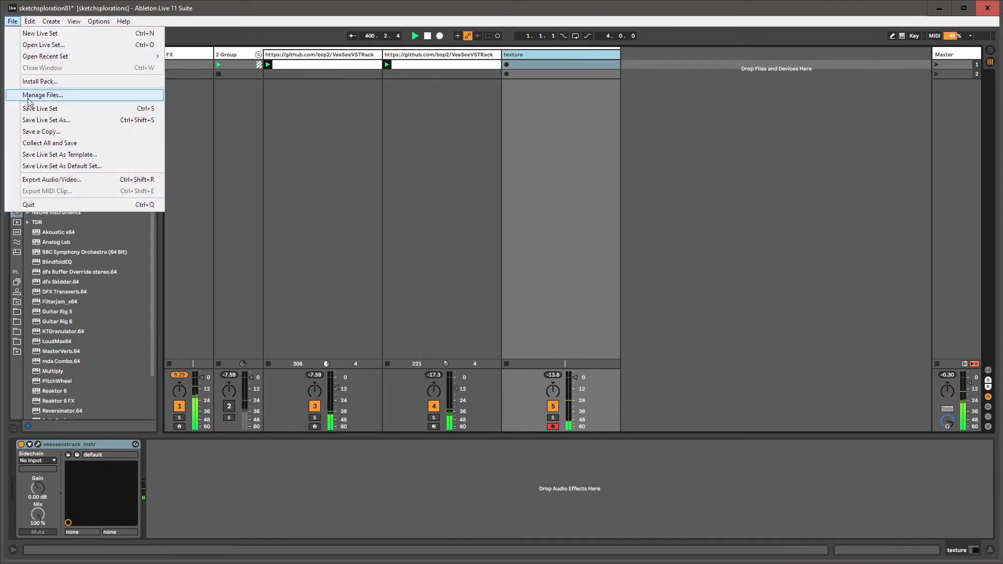
left_click(37, 109)
Step: Review the device chains on the FX track, the two VeeSeeVSTRack tracks and the texture track
left_click(430, 56)
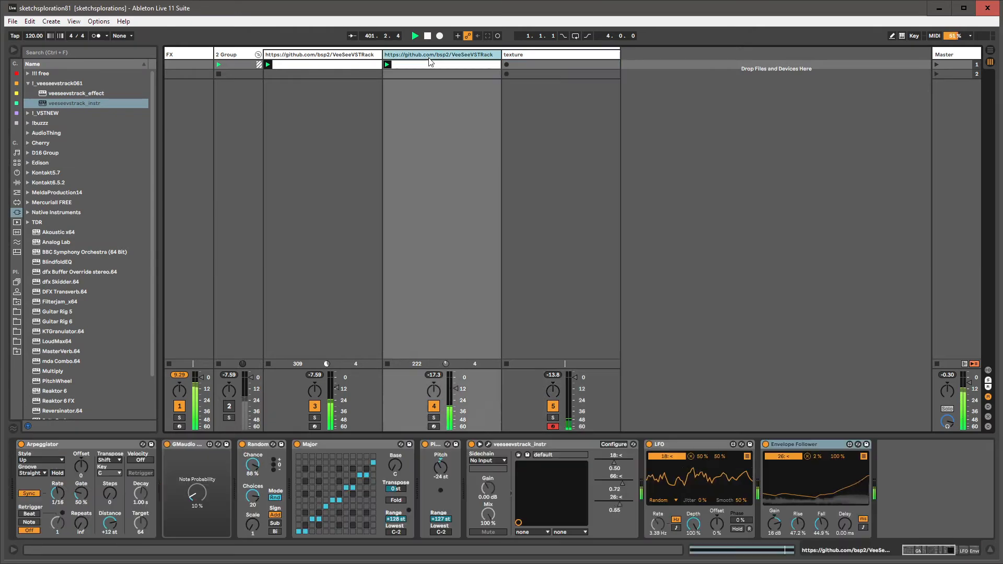
left_click(347, 56)
left_click(515, 55)
left_click(440, 56)
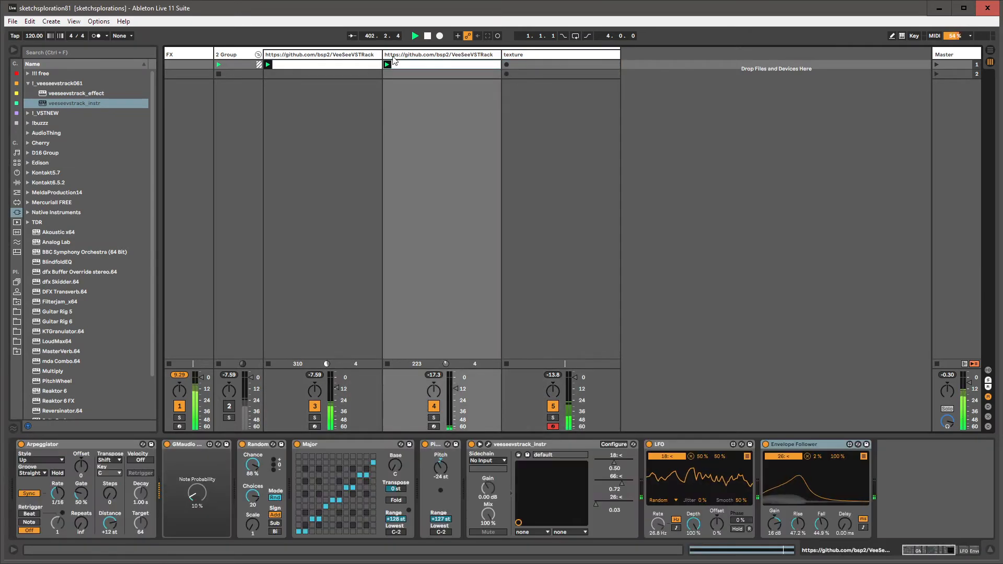
left_click(372, 57)
left_click(425, 55)
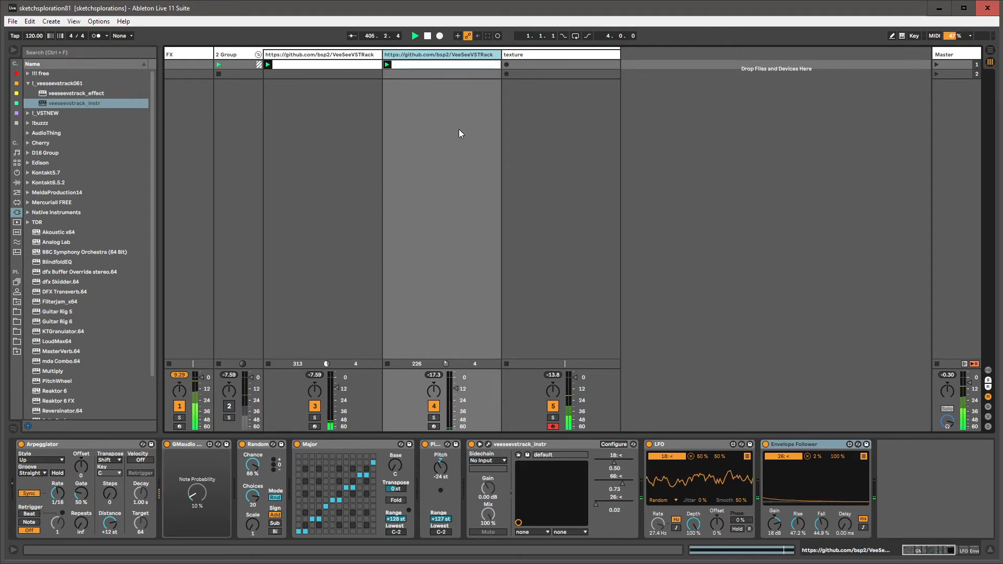
left_click(528, 59)
left_click(183, 58)
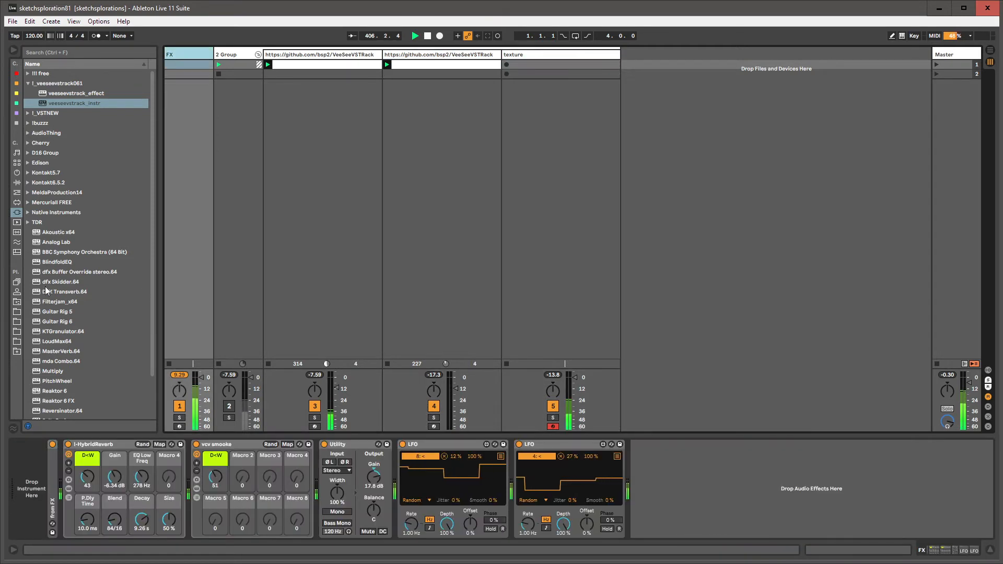
left_click(524, 56)
left_click(289, 55)
left_click(186, 53)
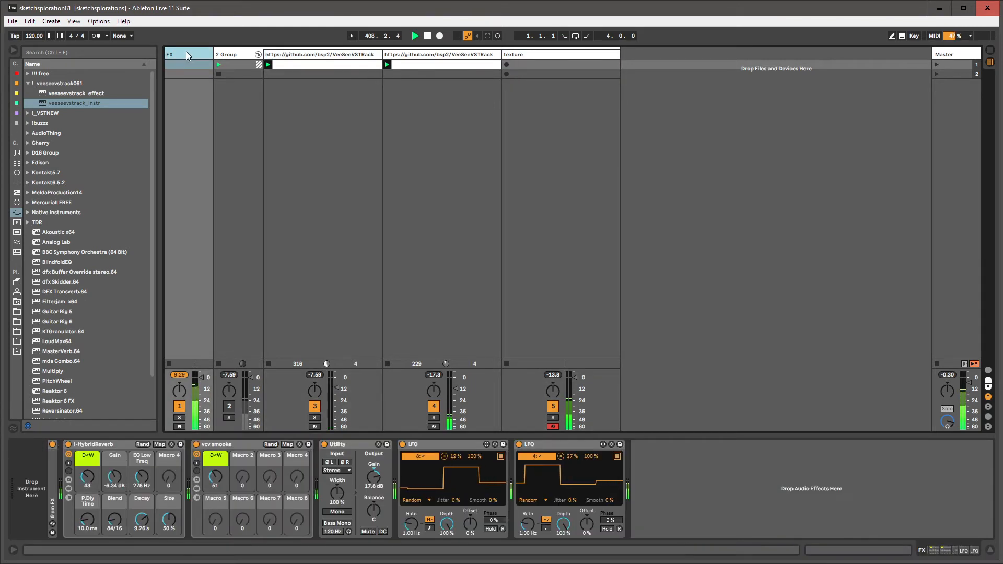
Step: Search the browser for "auto pan" and add Auto Pan after veeseevstrack_instr on the texture track
left_click(529, 283)
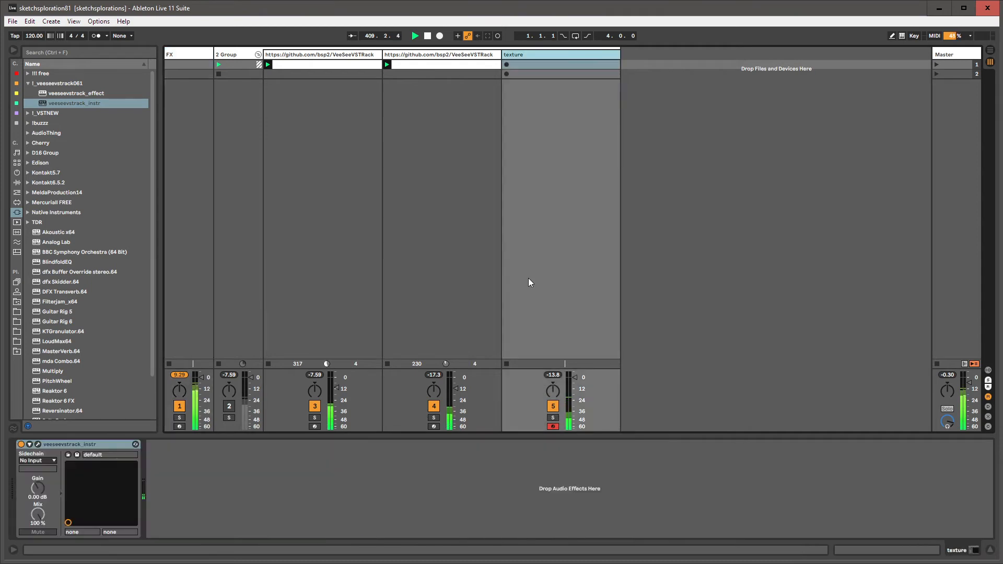
left_click(363, 484)
key("ctrl+f")
type("auto pan")
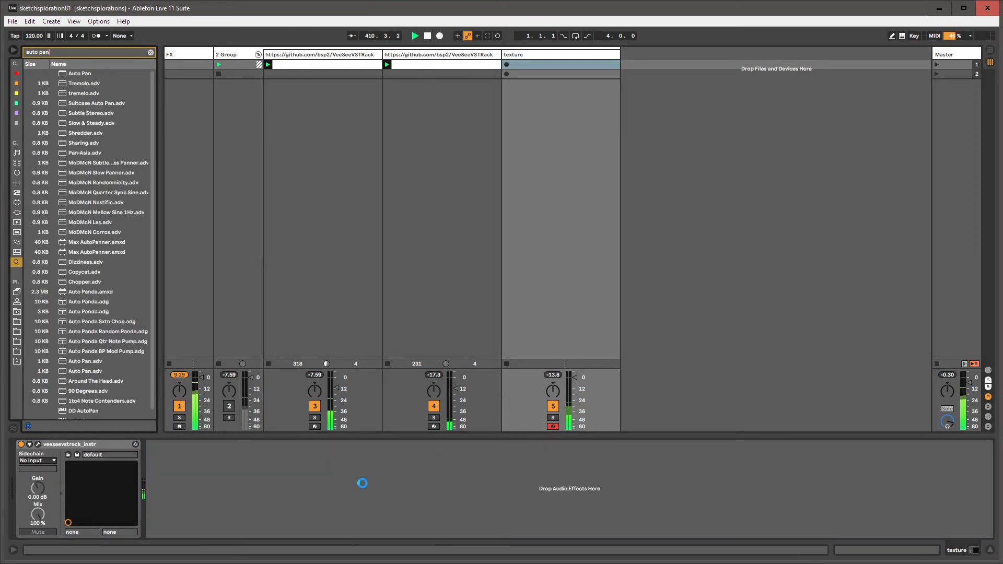
key("Down")
key("Return")
key("Escape")
Step: Set the tremelo Auto Pan's Amount to 100 % and its Rate to about 0.25 Hz
left_click(168, 500)
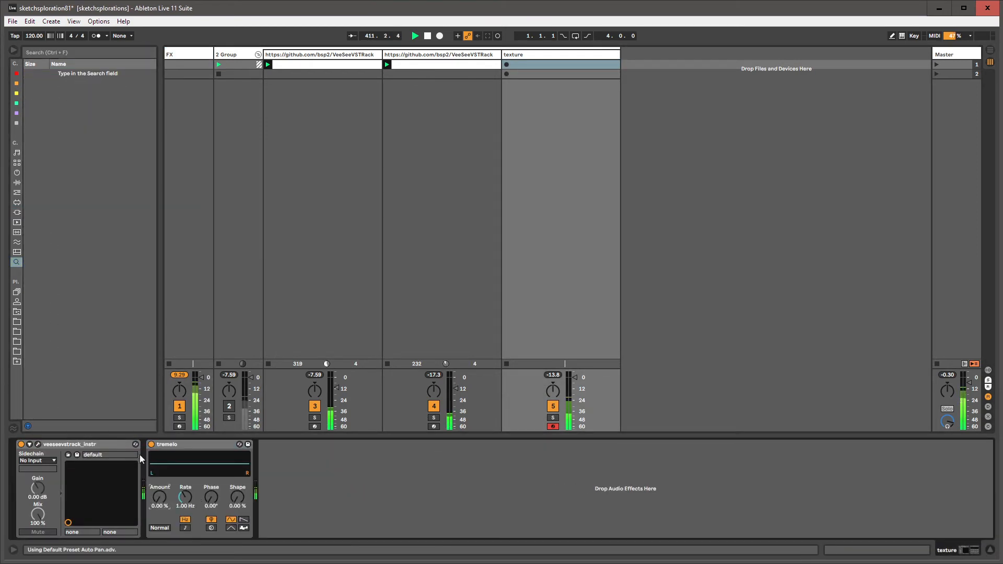
left_click_drag(164, 498, 164, 409)
left_click_drag(185, 498, 185, 474)
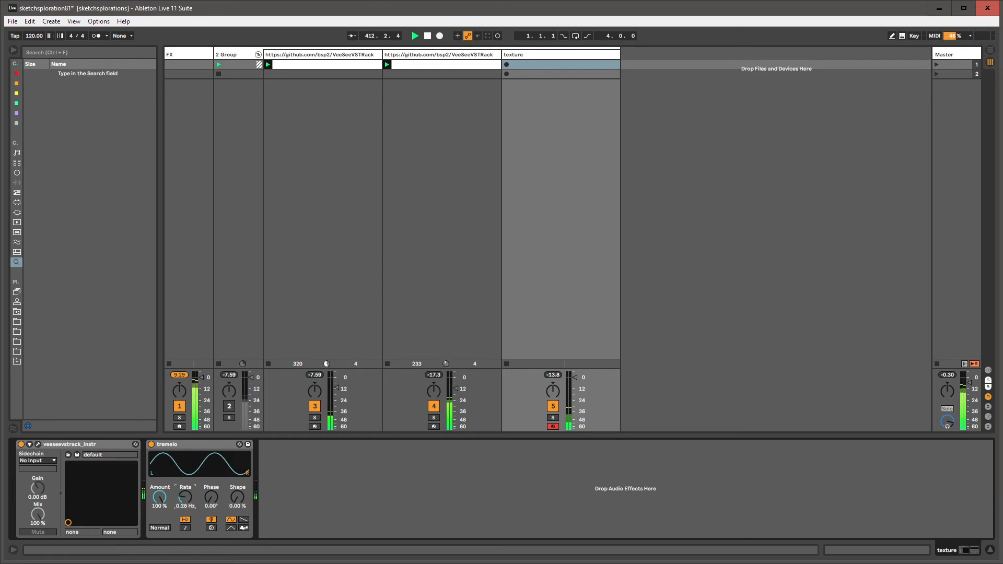
left_click(186, 56)
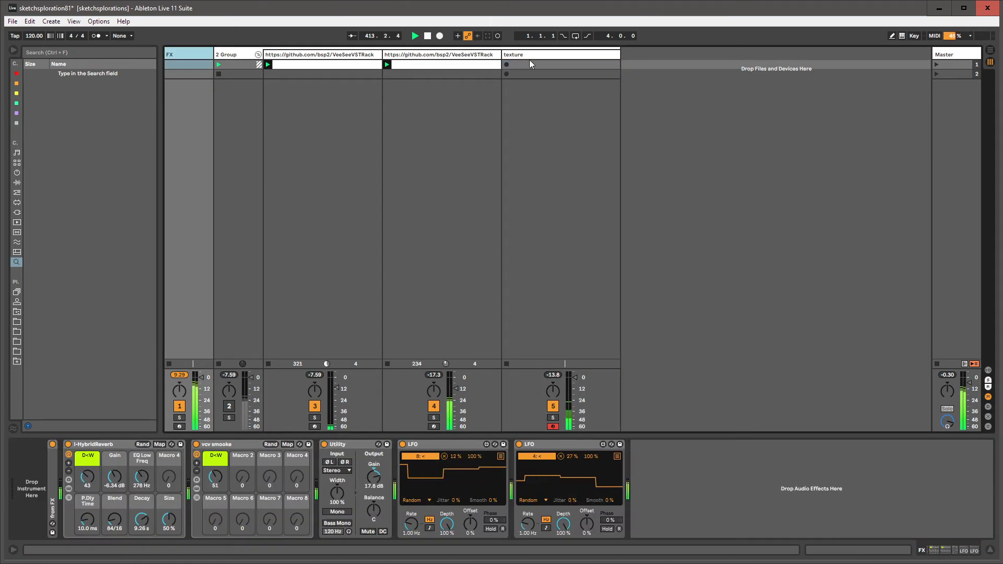
left_click(535, 55)
left_click(185, 55)
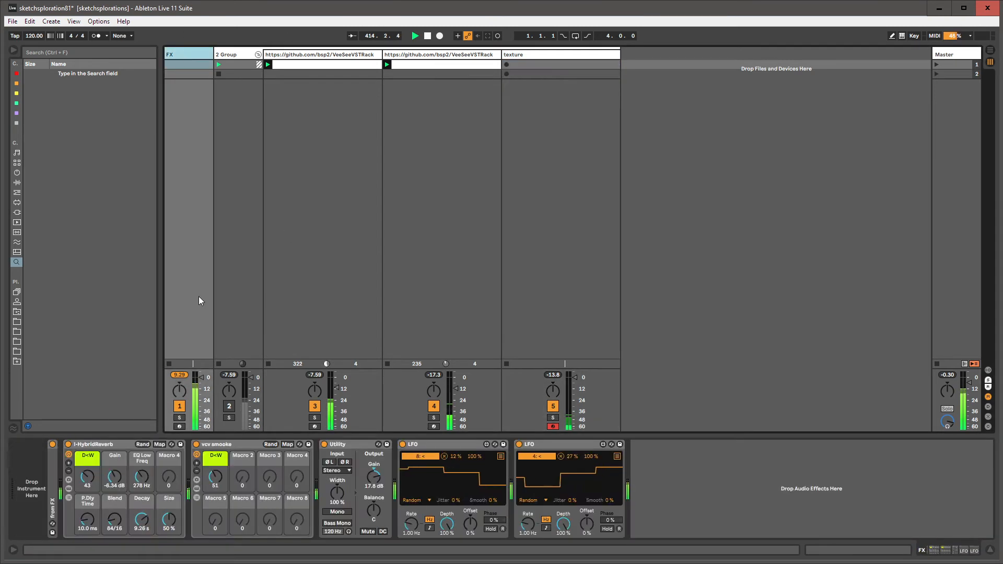
left_click(547, 53)
left_click(190, 56)
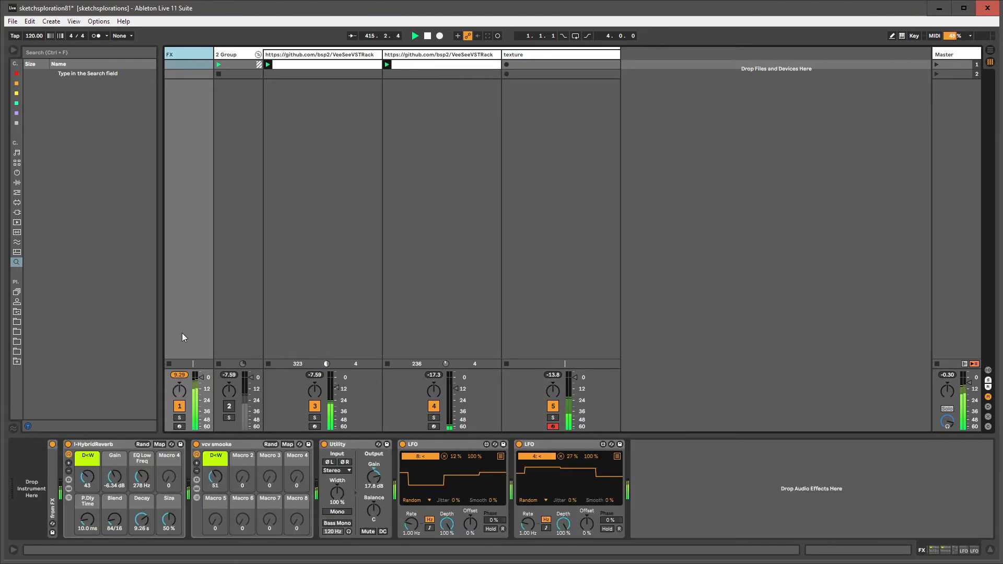
Step: Duplicate the tremelo Auto Pan on the texture track
left_click(543, 55)
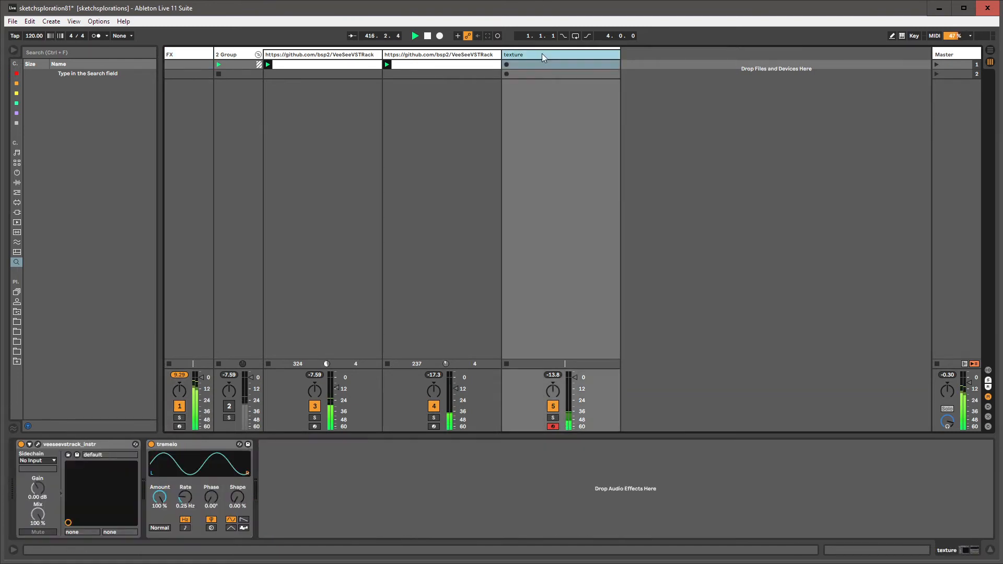
left_click(220, 445)
key("ctrl+d")
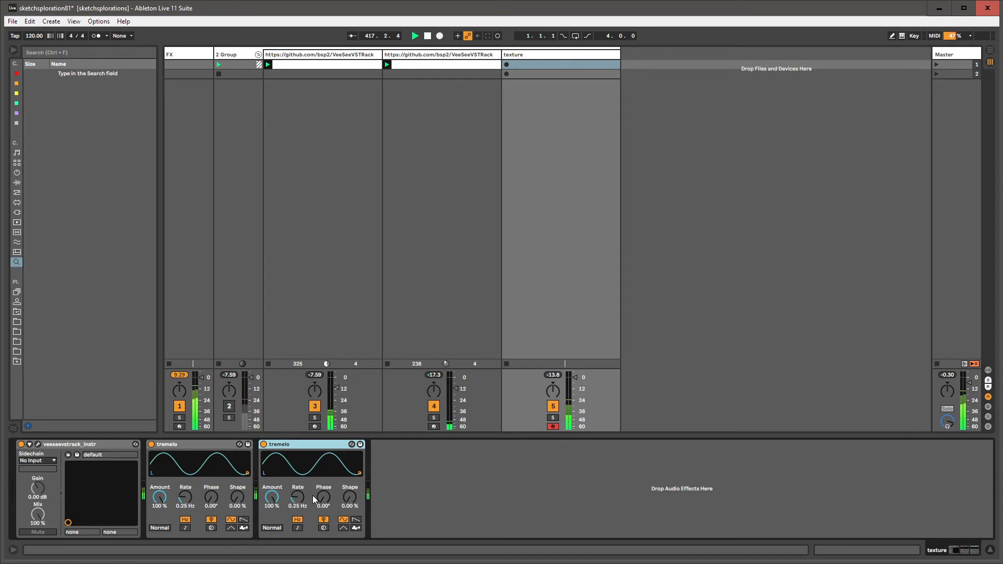
Step: Set the second tremelo's Amount to 75.4 %, Rate to 0.51 Hz and Phase to 171°, and save the Live set
left_click_drag(313, 497, 266, 517)
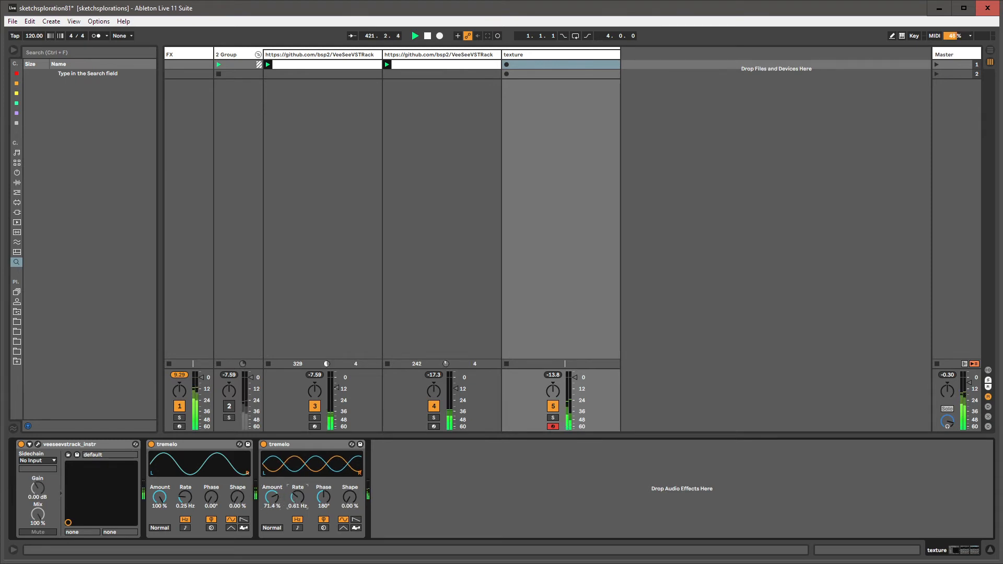
mouse_move(304, 500)
left_mouse_down()
mouse_move(324, 515)
mouse_move(323, 503)
mouse_move(274, 498)
mouse_move(301, 510)
left_mouse_up()
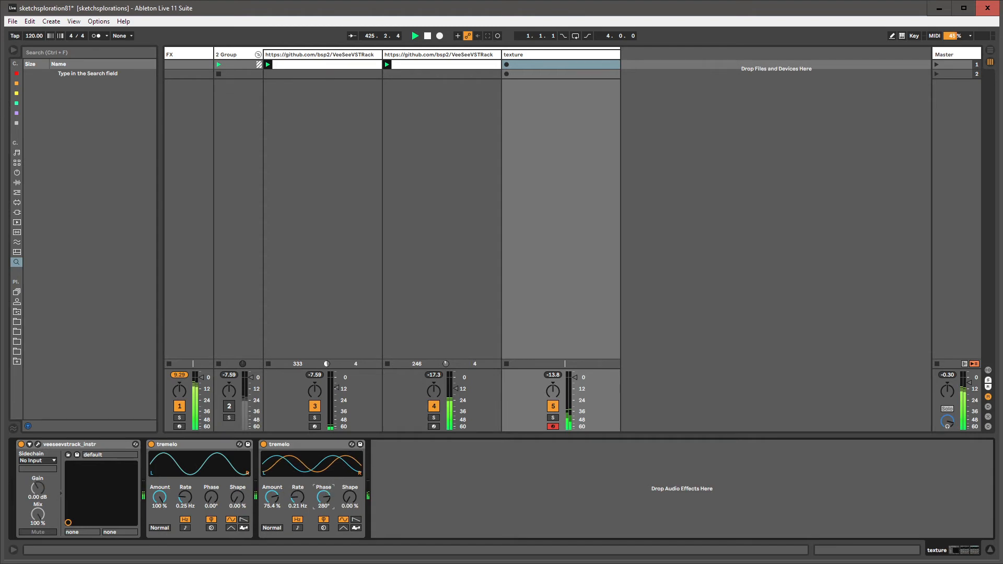
left_click_drag(291, 508, 296, 501)
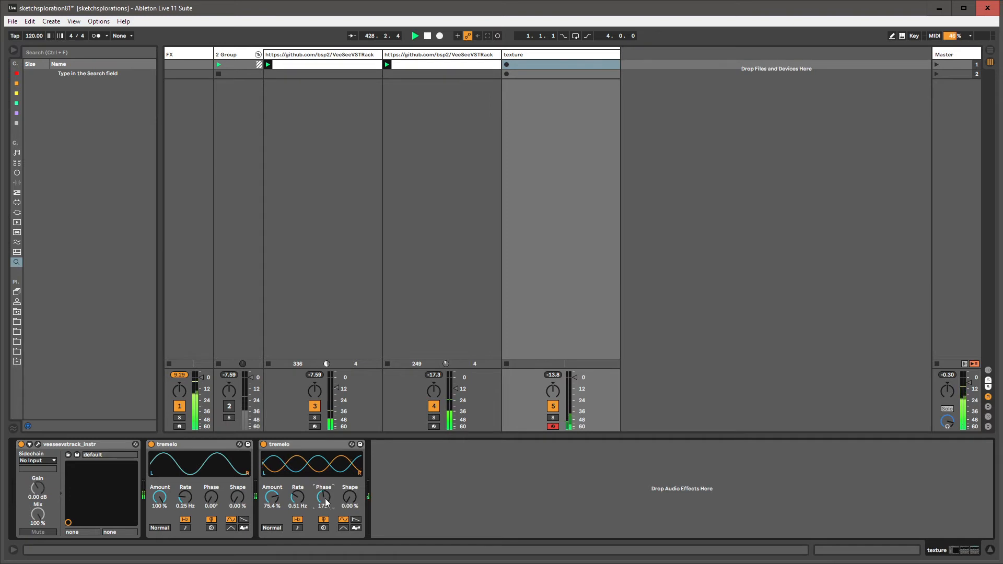
key("ctrl+s")
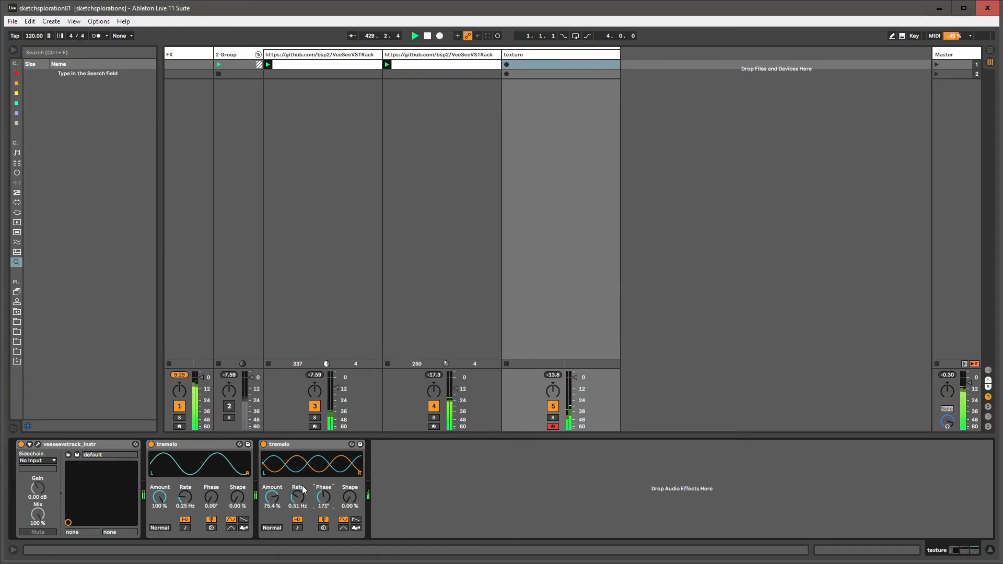
left_click(546, 58)
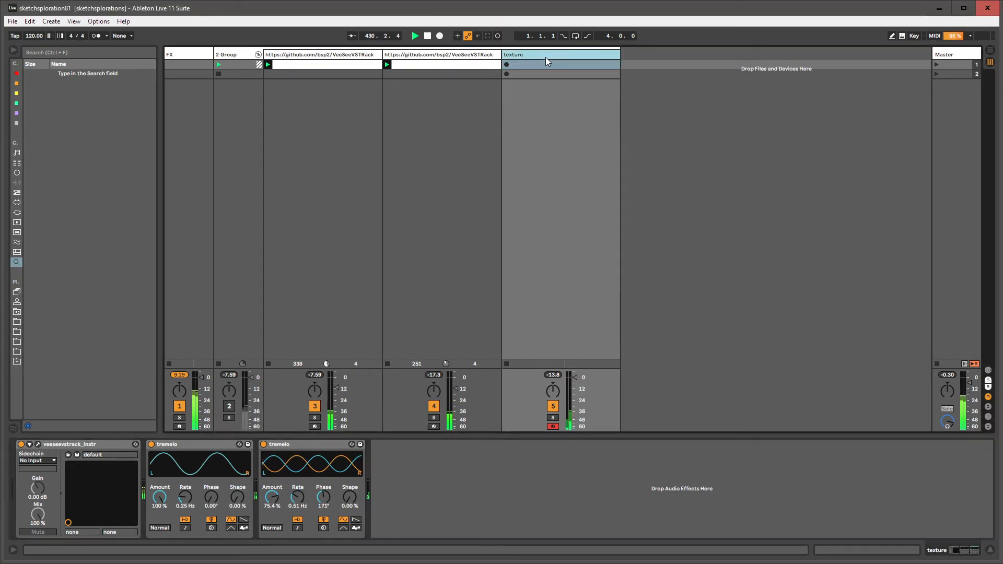
left_click(194, 55)
left_click(108, 444)
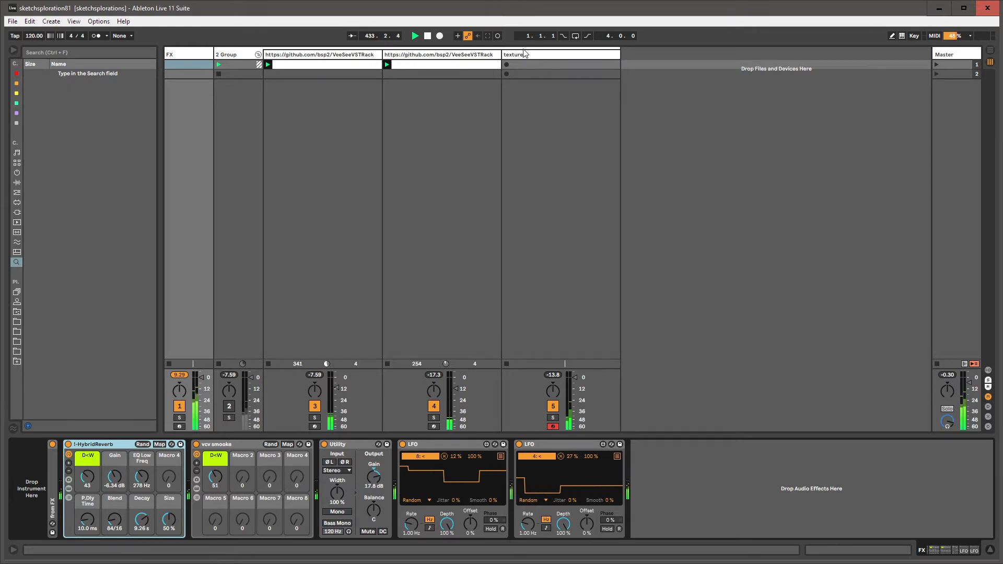
left_click(524, 62)
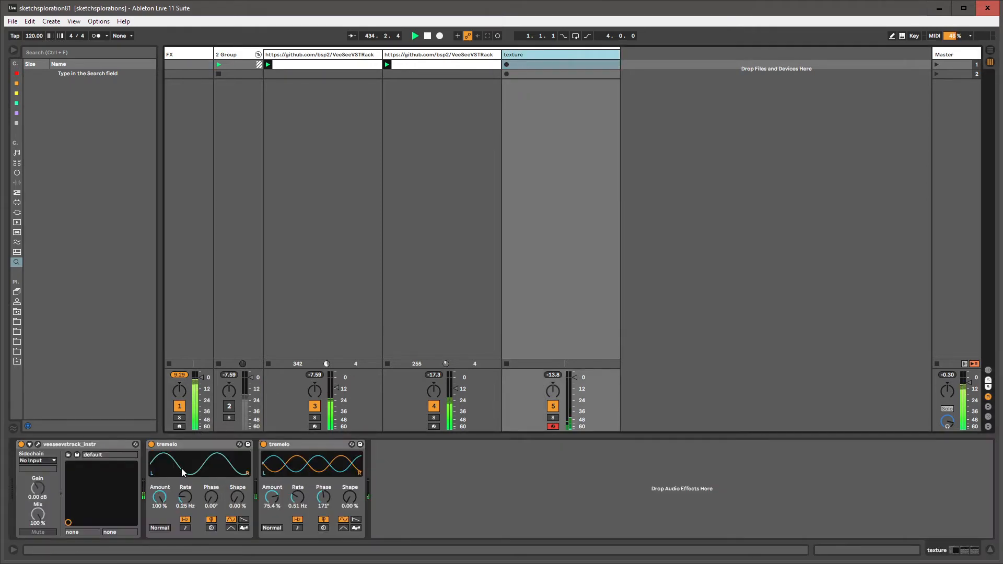
left_click(287, 58)
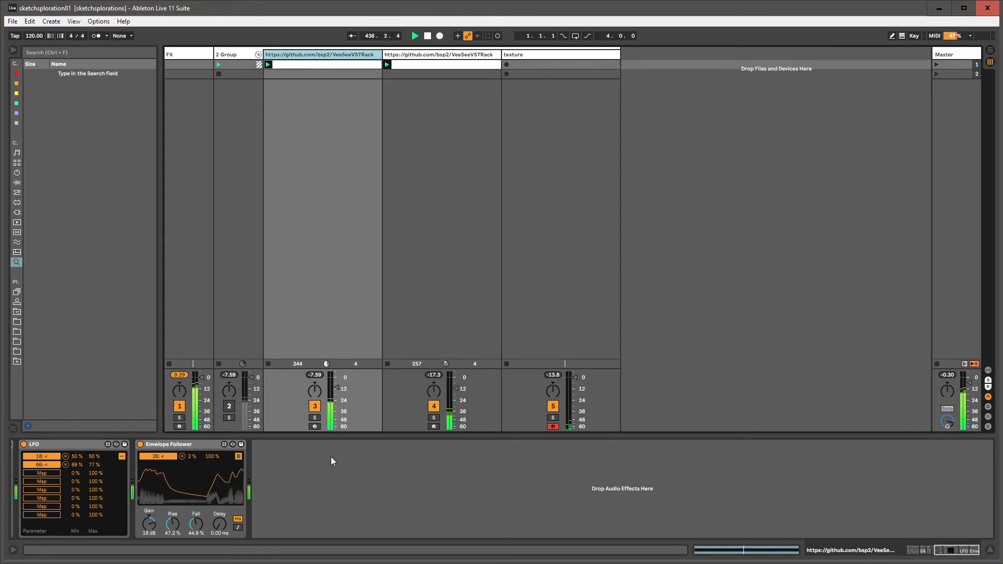
left_click(464, 58)
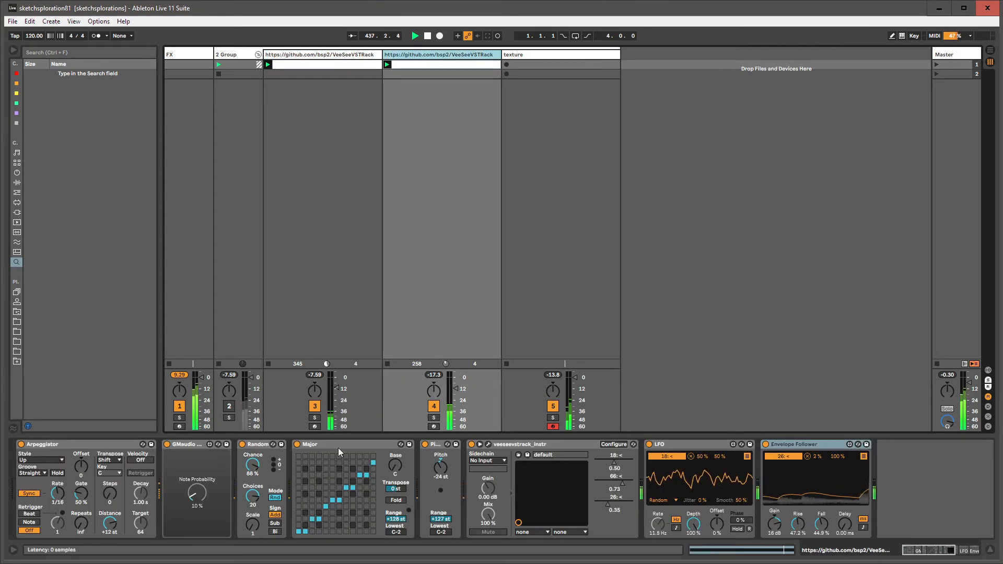
Step: Examine the VeeSeeVSTRack patches on both grouped instrument tracks in their plug-in windows
left_click(488, 445)
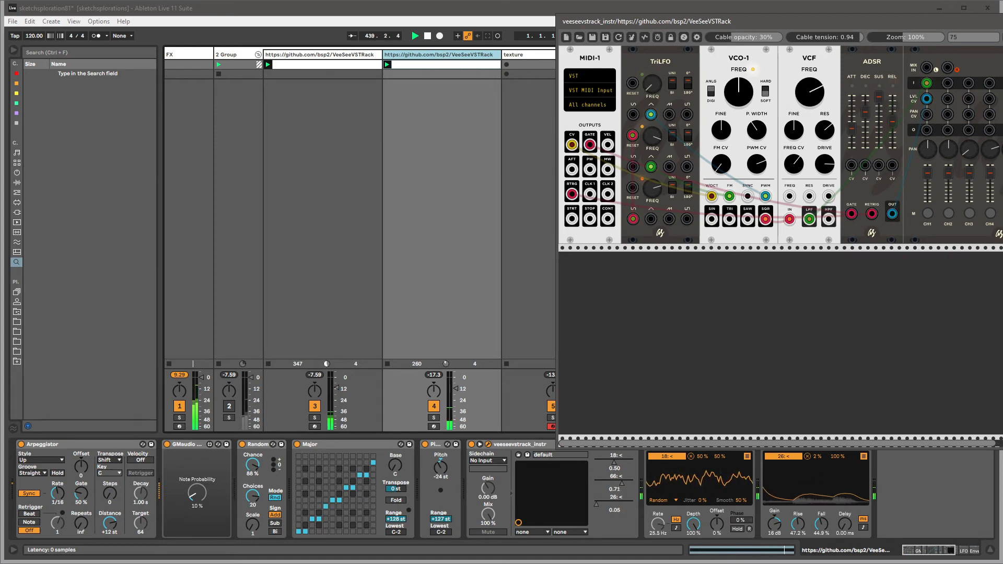
key("ctrl+alt+p")
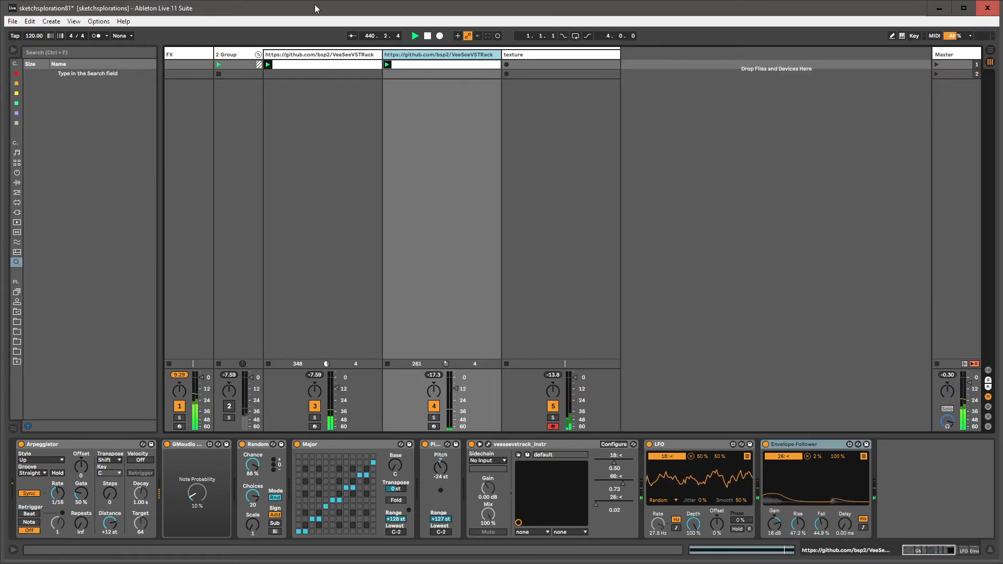
left_click(312, 434)
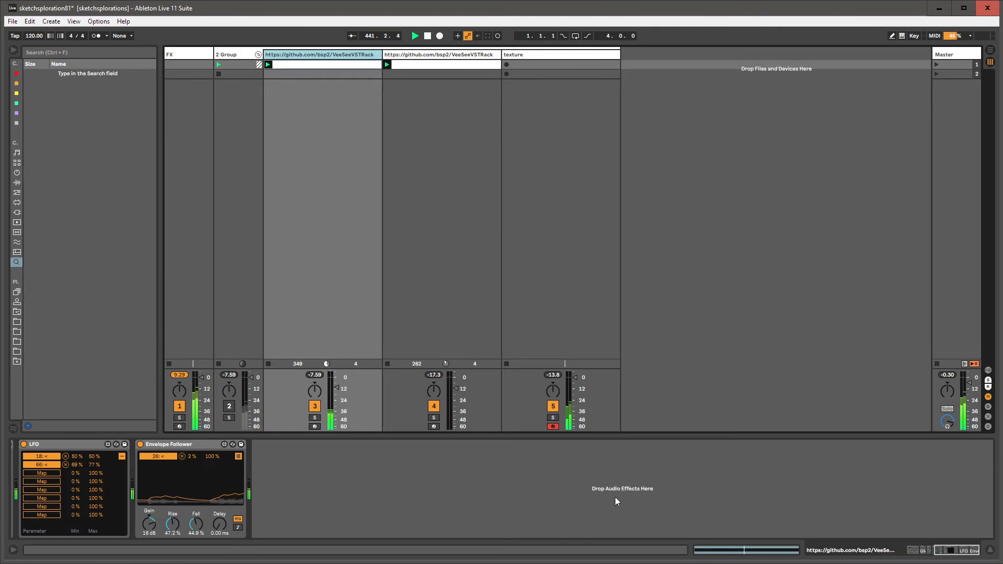
left_click_drag(945, 550, 797, 538)
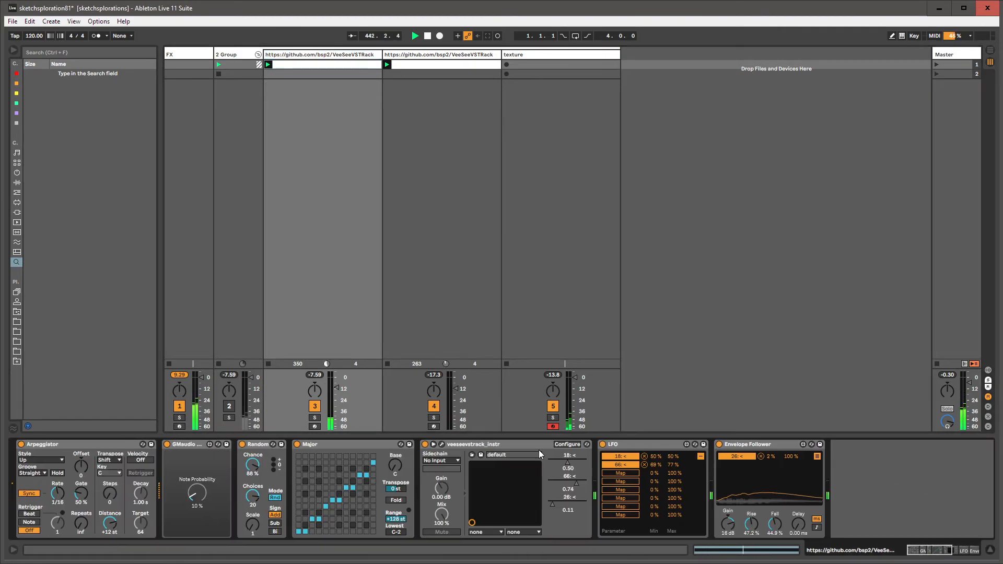
left_click(442, 444)
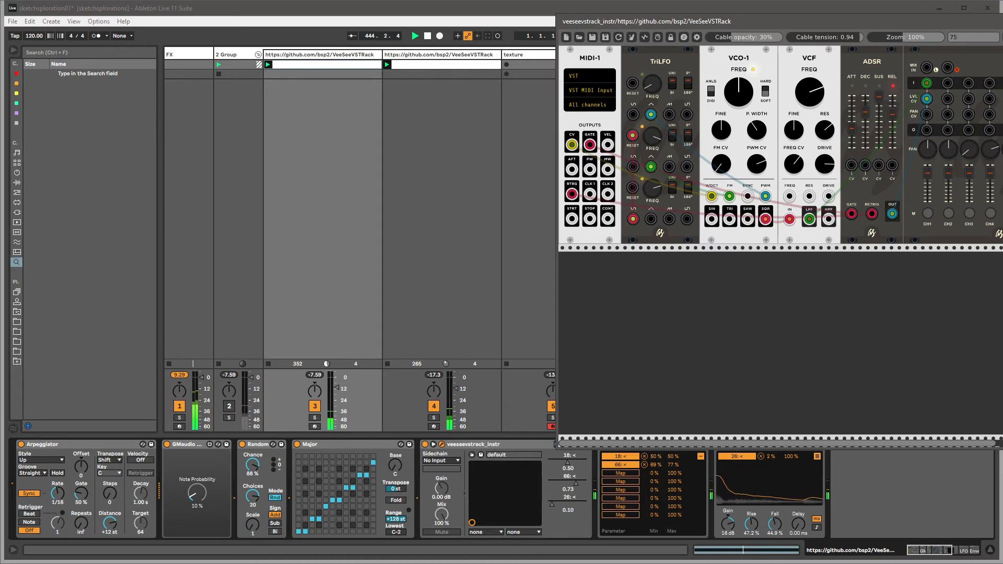
left_click(240, 3)
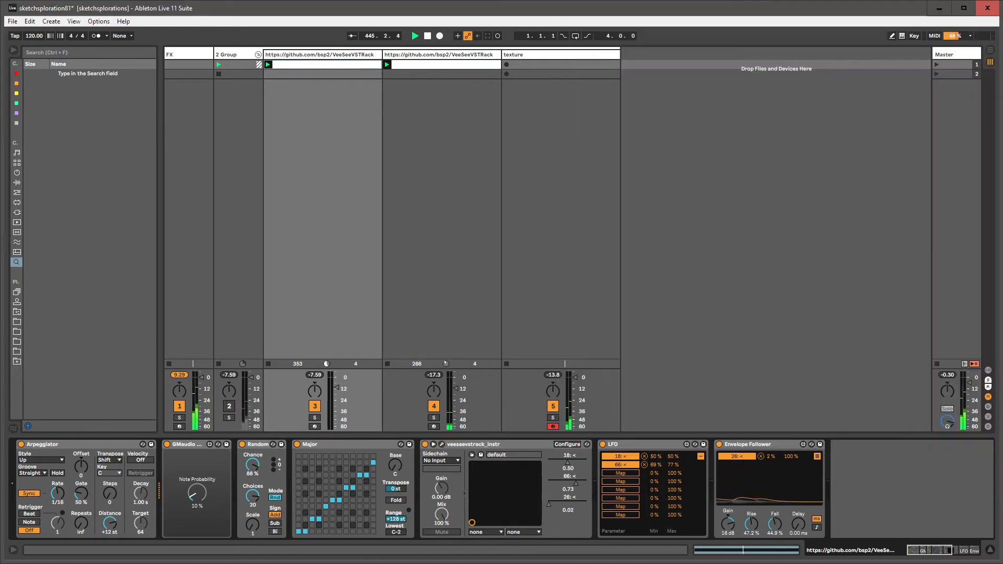
Step: Save the Live set and return to the device chain of the first VeeSeeVSTRack track
left_click(12, 21)
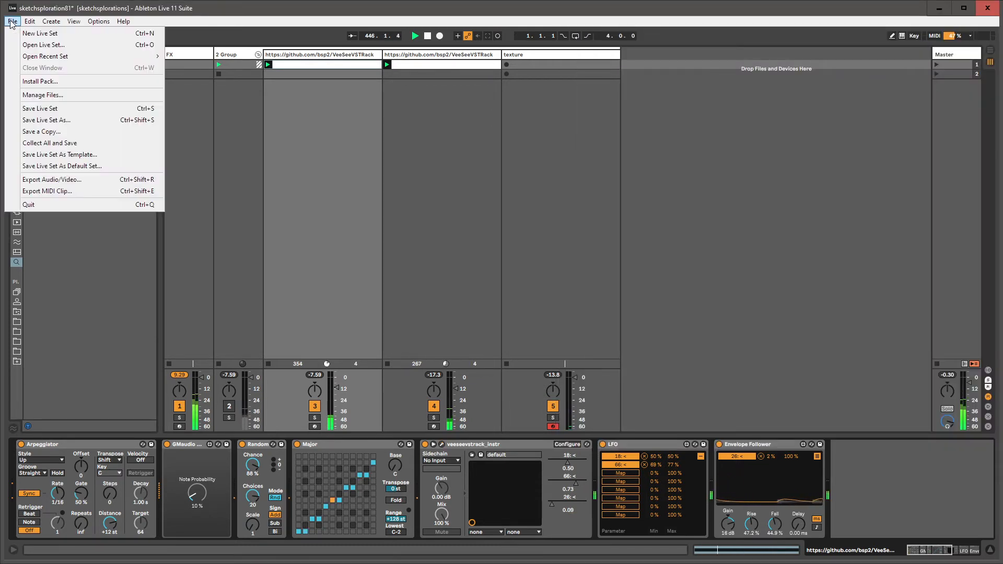
left_click(37, 108)
left_click(441, 444)
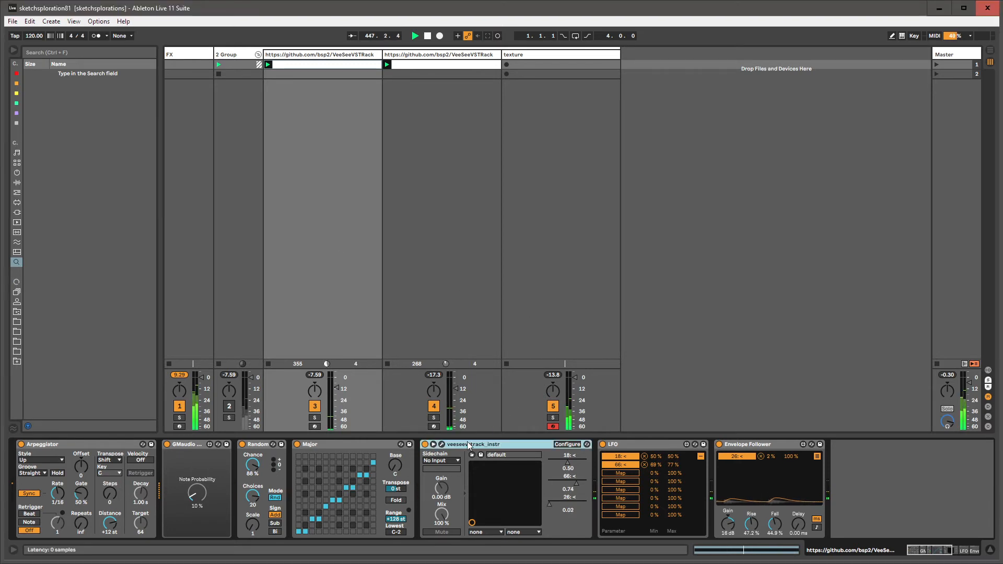
left_click(645, 444)
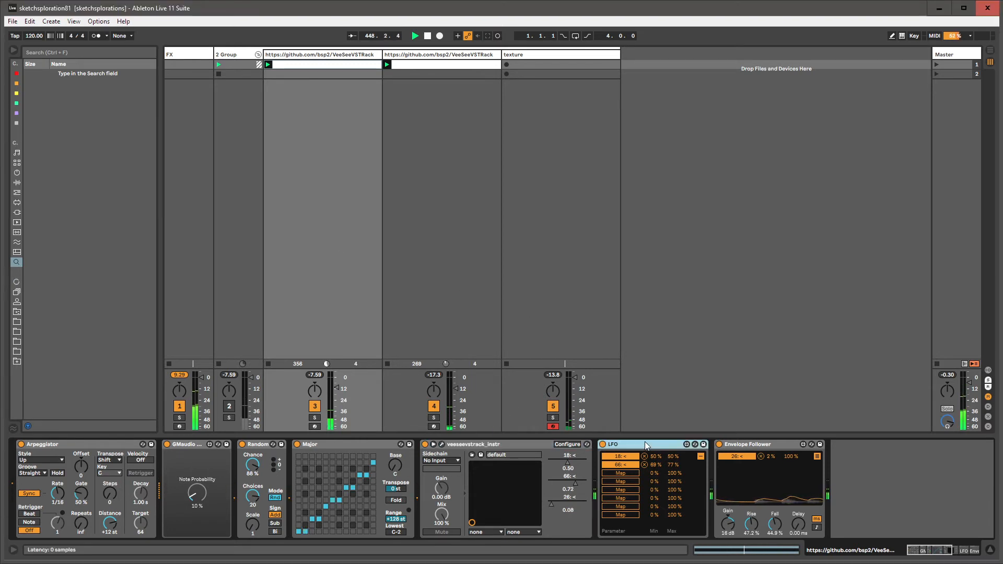
Step: Remove the clip stop buttons from both texture track slots and delete the second scene
left_click(538, 55)
left_click_drag(533, 63, 531, 75)
key("ctrl+e")
left_click(522, 57)
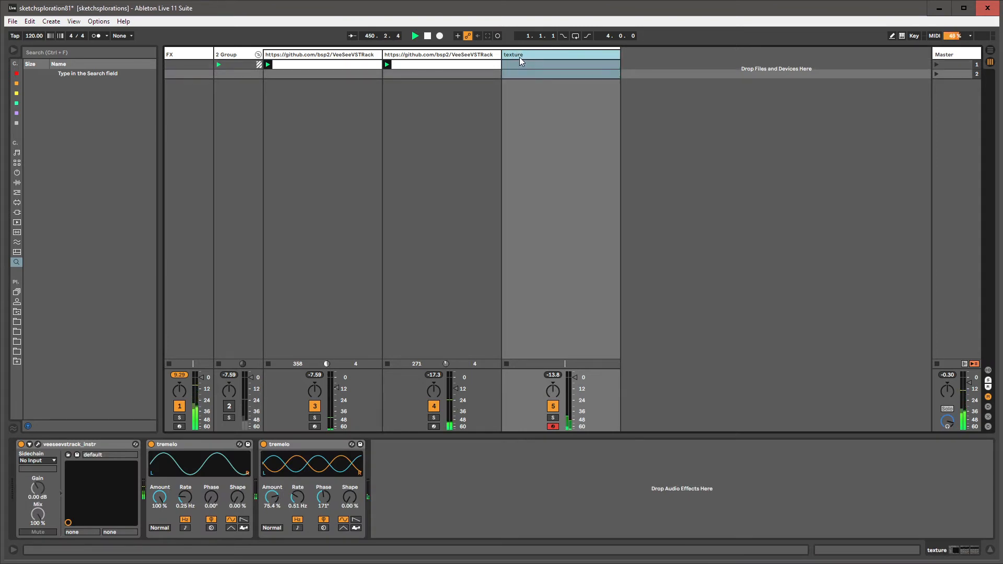
left_click(951, 71)
key("Delete")
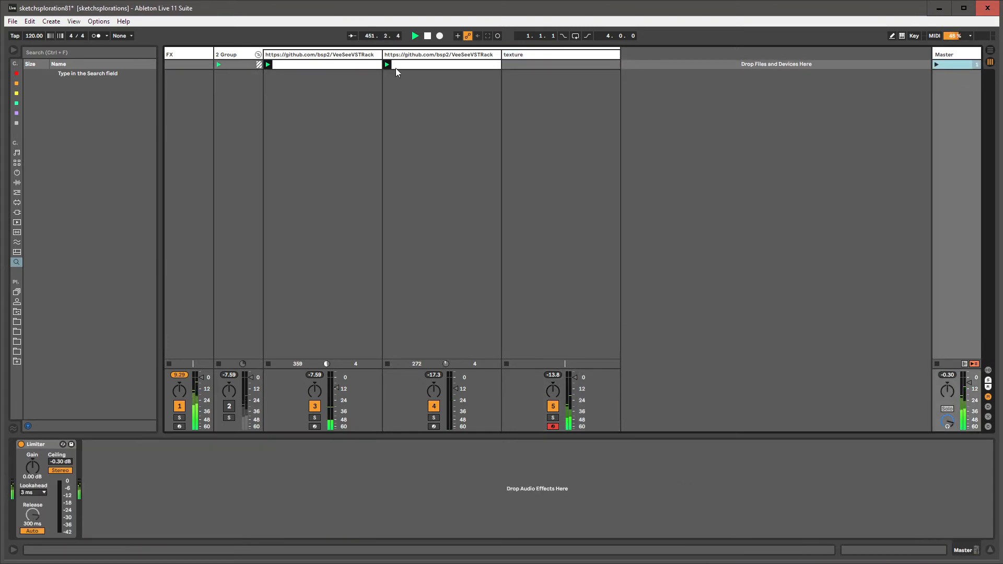
Step: Expose the ADSR release parameter (75) of the second VeeSeeVSTRack track's patch as a configured device parameter
left_click(413, 57)
left_click(488, 445)
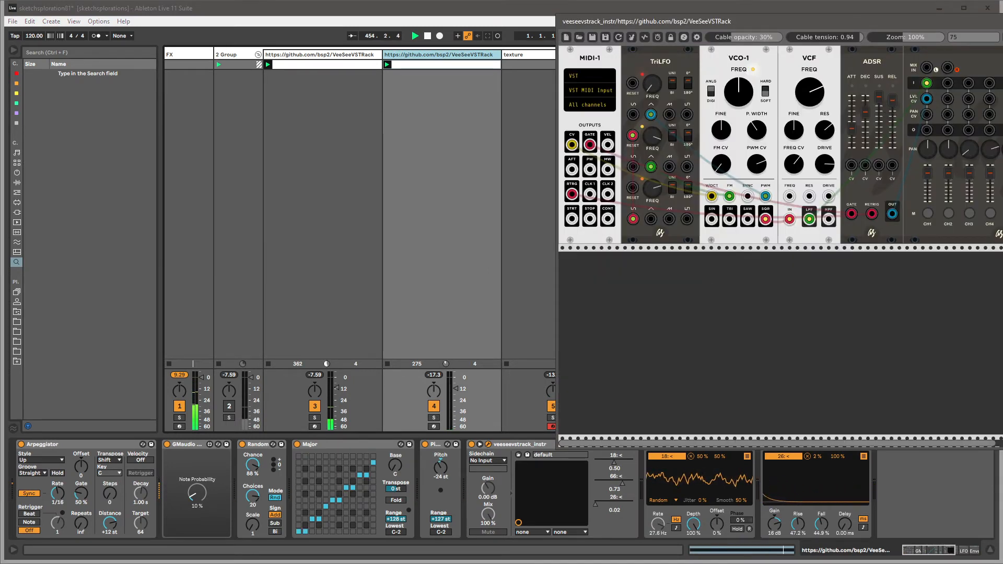
left_click_drag(858, 21, 972, 54)
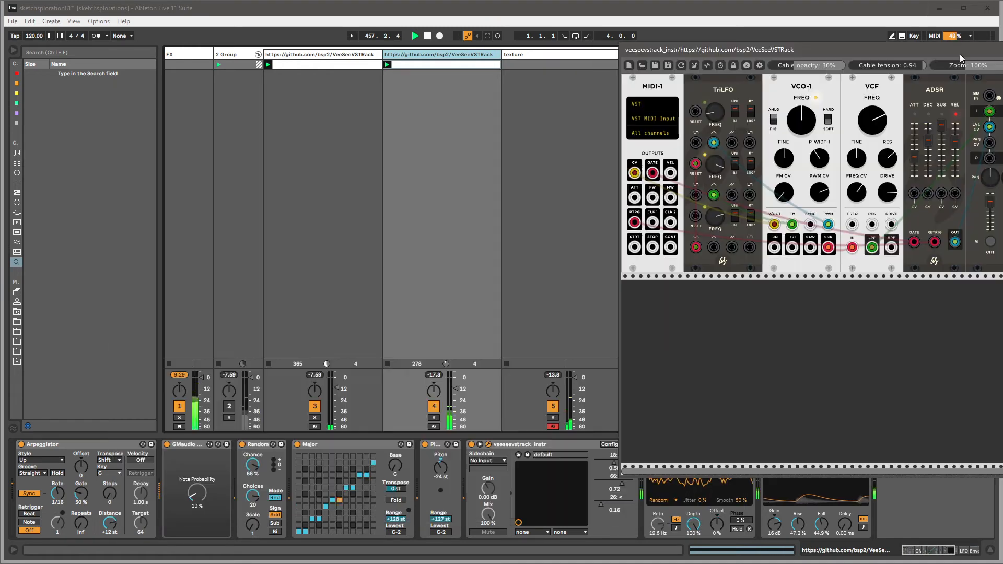
left_click_drag(765, 51, 792, 49)
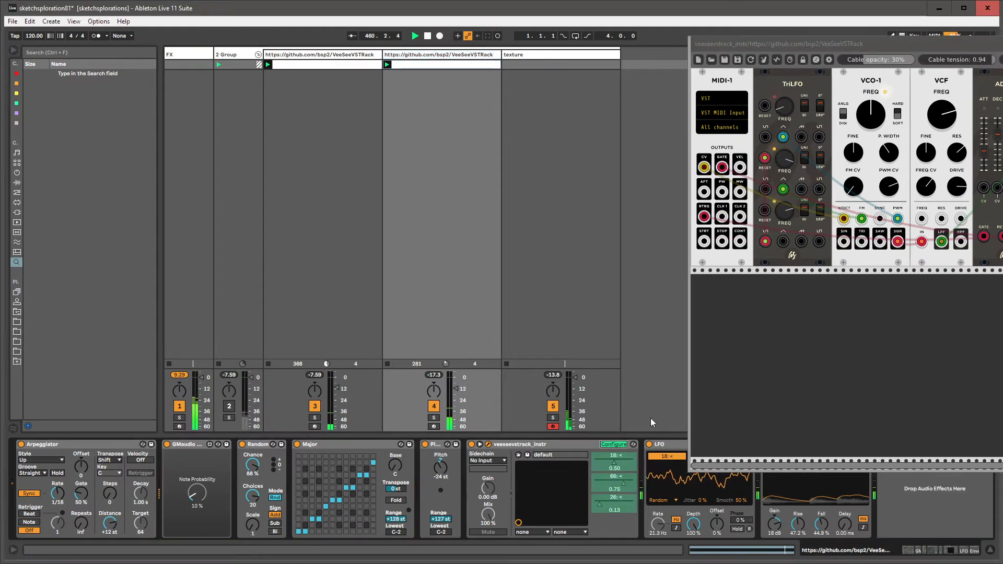
left_click_drag(909, 42, 564, 36)
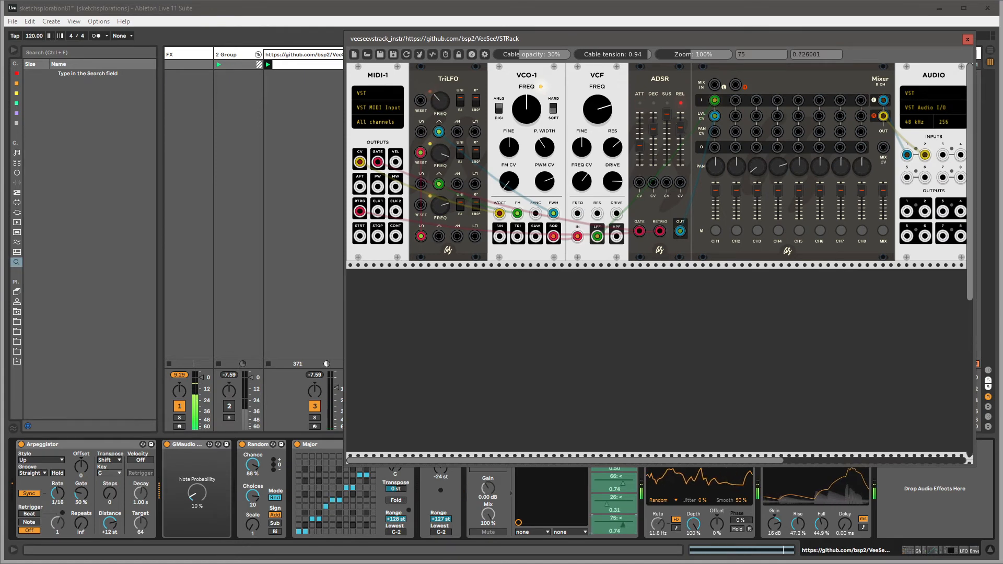
left_click(968, 39)
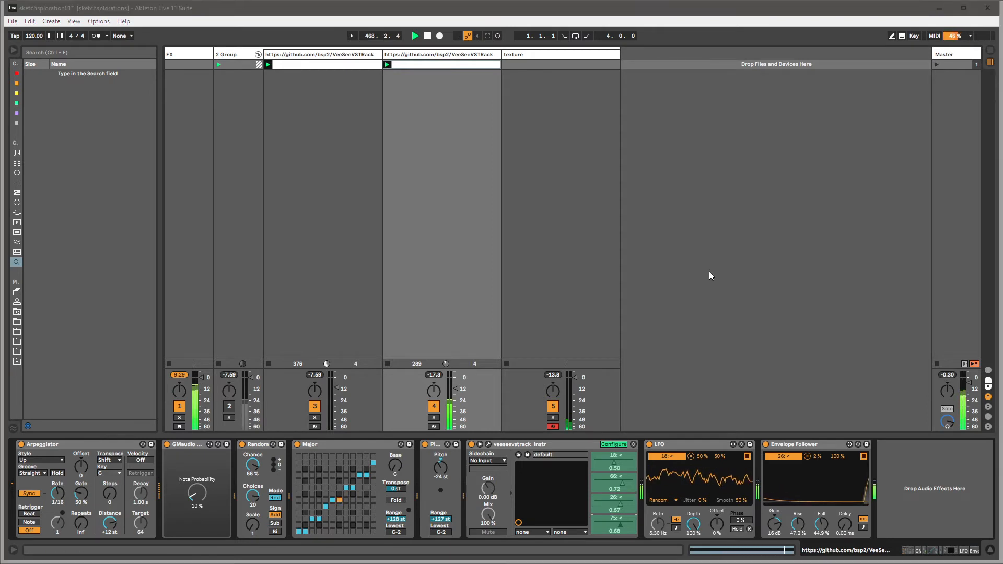
left_click(615, 444)
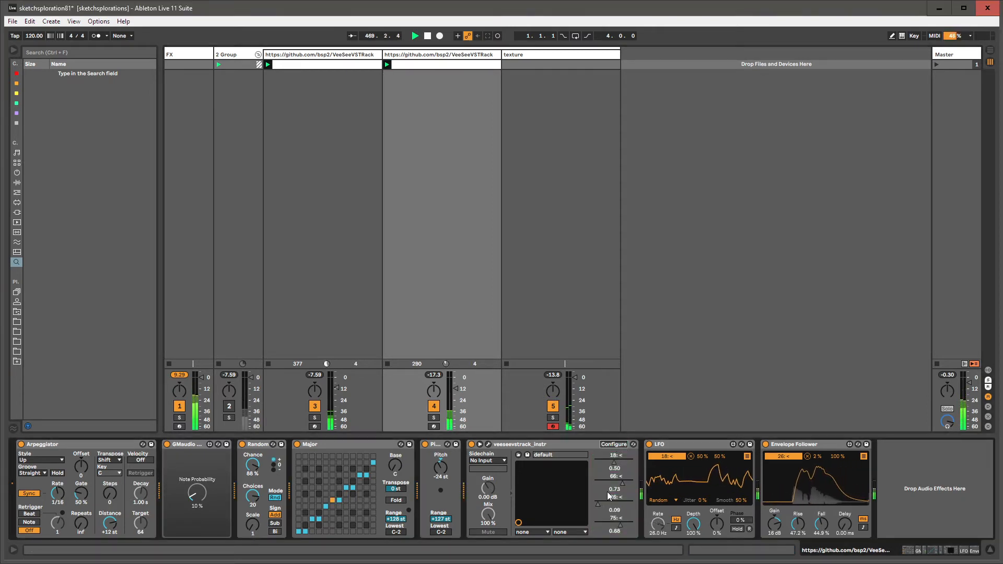
Step: Try parameter 75 at values around 0.96 and 0.92 on the second VeeSeeVSTRack track
left_click_drag(623, 525, 632, 525)
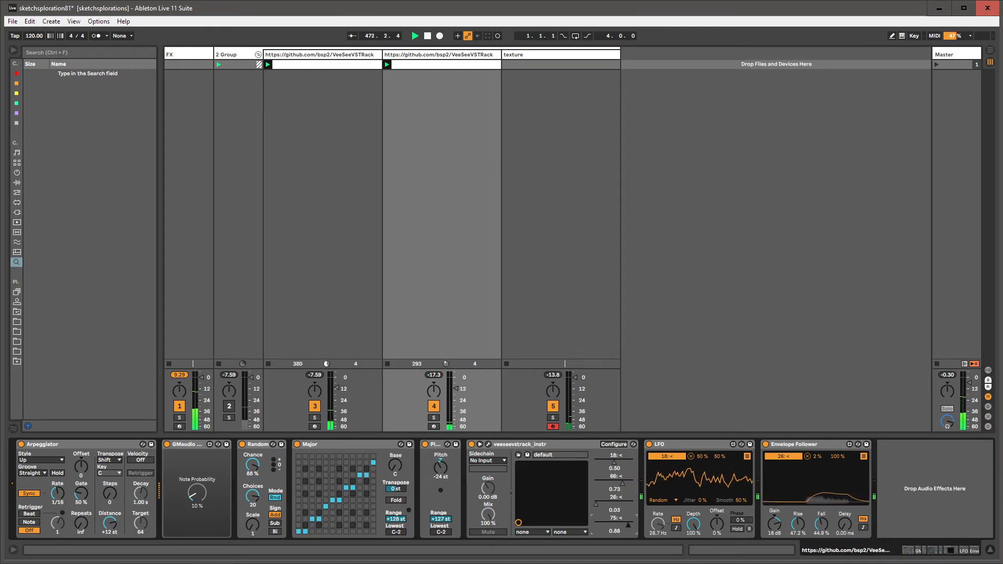
left_click(512, 443)
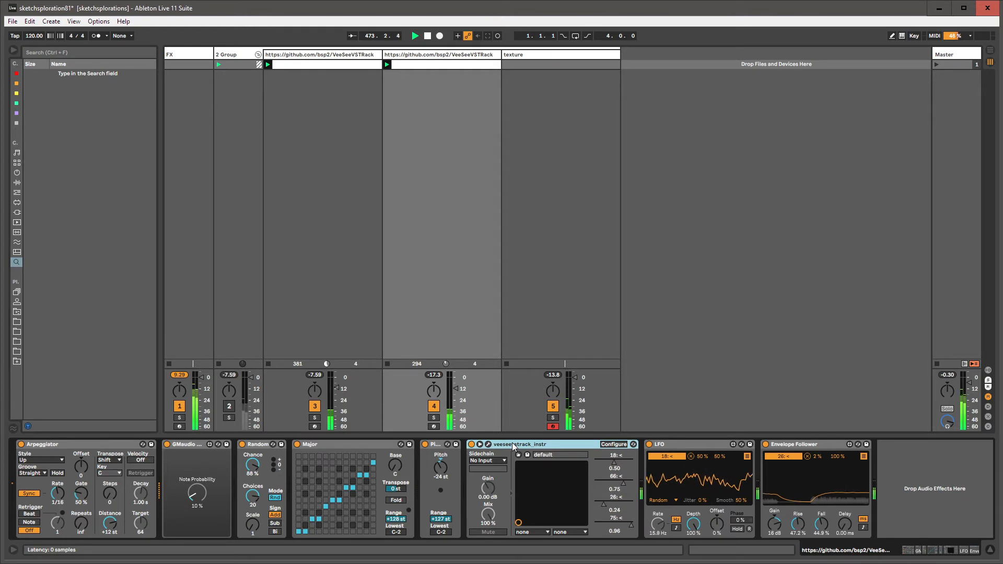
left_click(17, 173)
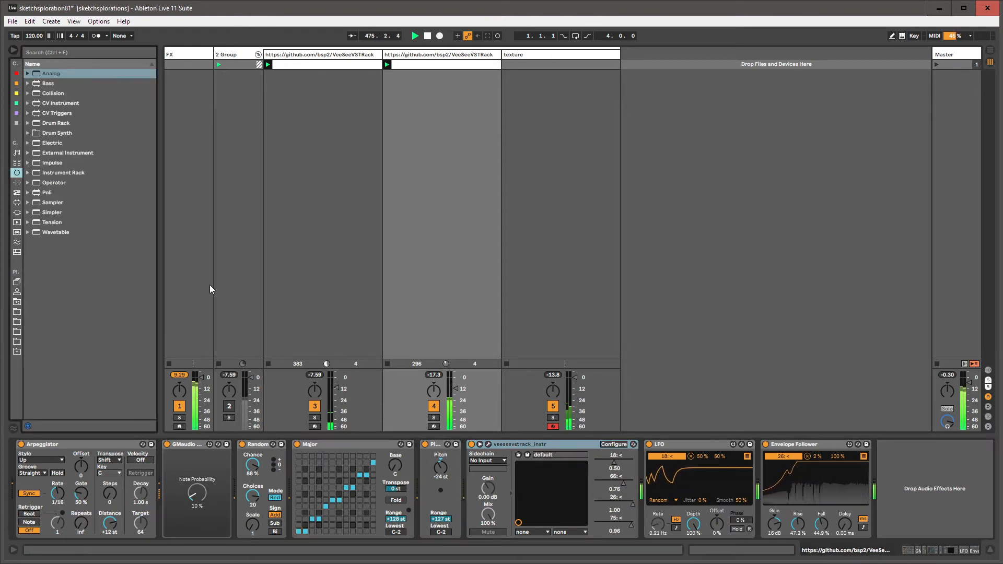
left_click(543, 449)
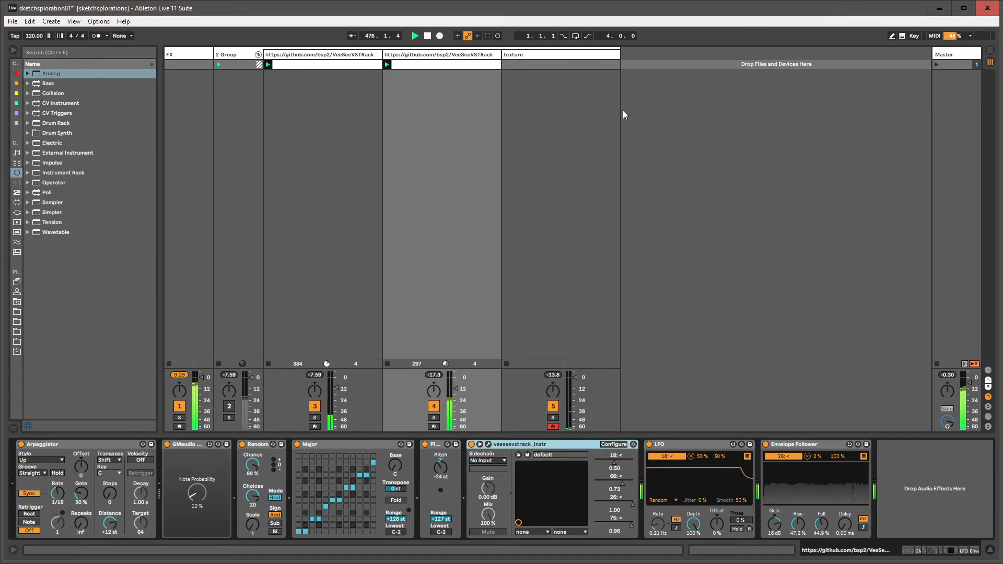
left_click(566, 53)
left_click(481, 62)
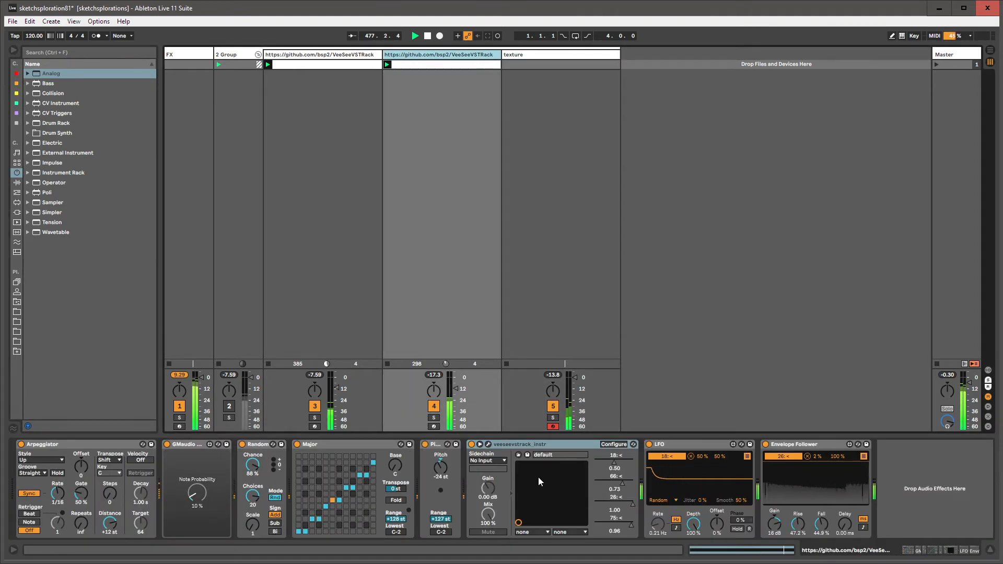
mouse_move(625, 520)
left_mouse_down()
mouse_move(613, 520)
mouse_move(623, 525)
left_mouse_up()
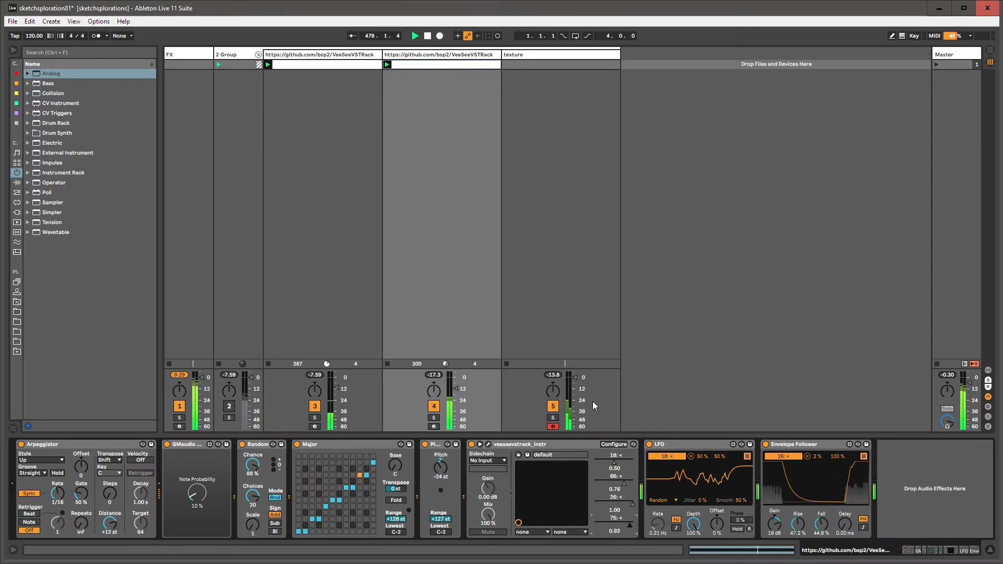
Step: Show the clip envelope of parameter 75 on the second VeeSeeVSTRack track and try the parameter at about 0.64
double_click(436, 64)
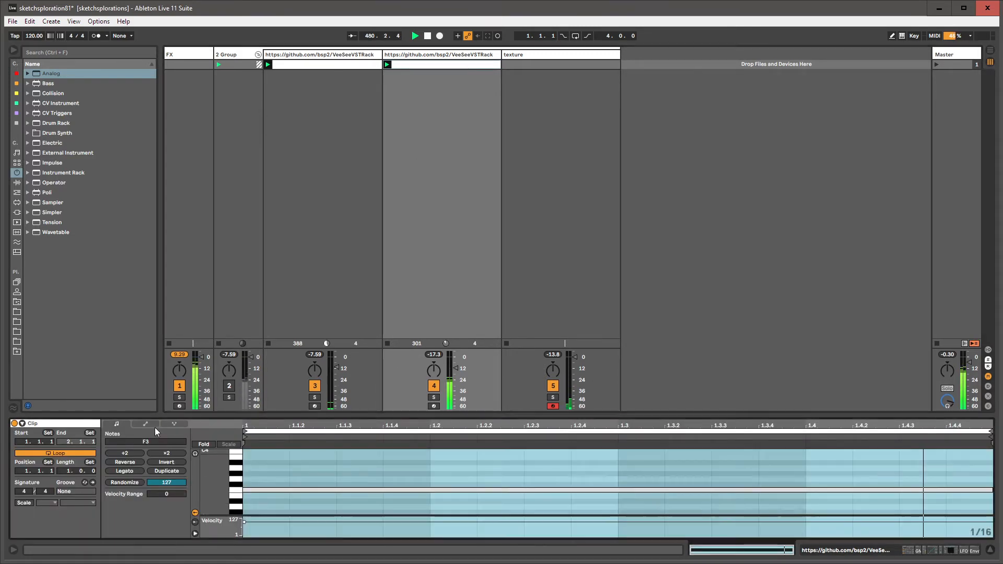
left_click(154, 426)
double_click(487, 55)
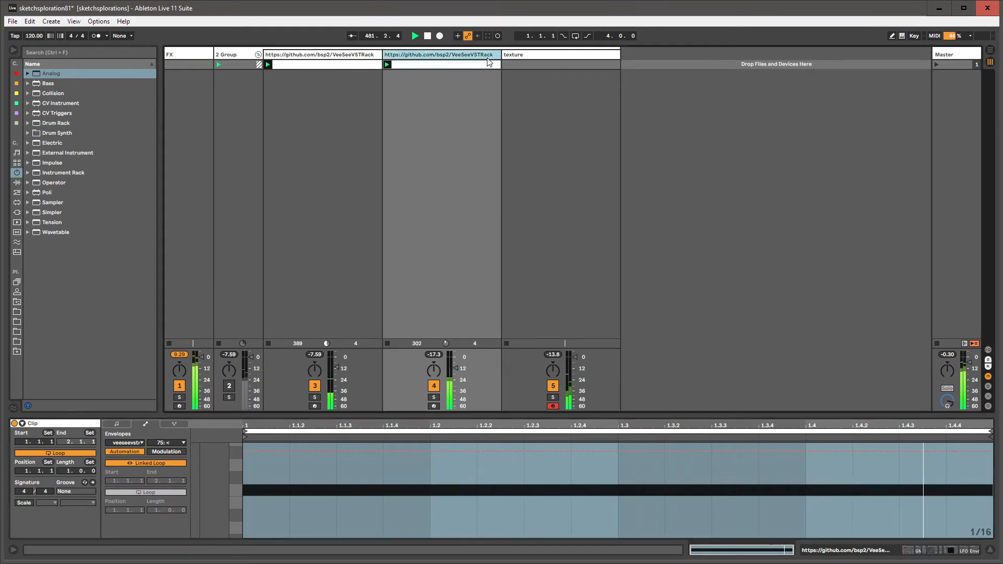
mouse_move(613, 522)
left_mouse_down()
mouse_move(595, 522)
mouse_move(633, 524)
mouse_move(628, 509)
left_mouse_up()
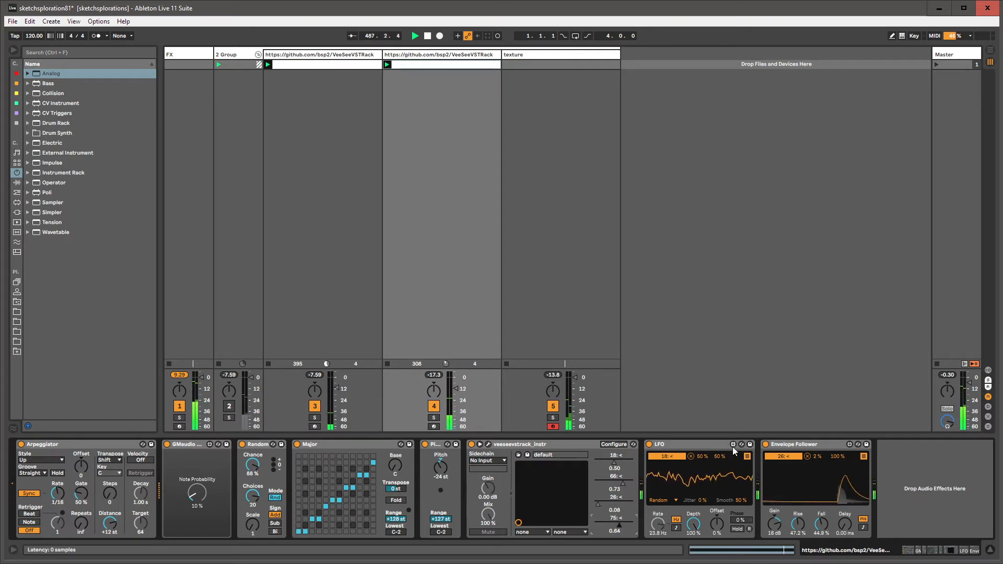
Step: Map the second VeeSeeVSTRack track's LFO to parameter 75 and raise the mapping's minimum to about 68 %
left_click(747, 456)
left_click(669, 473)
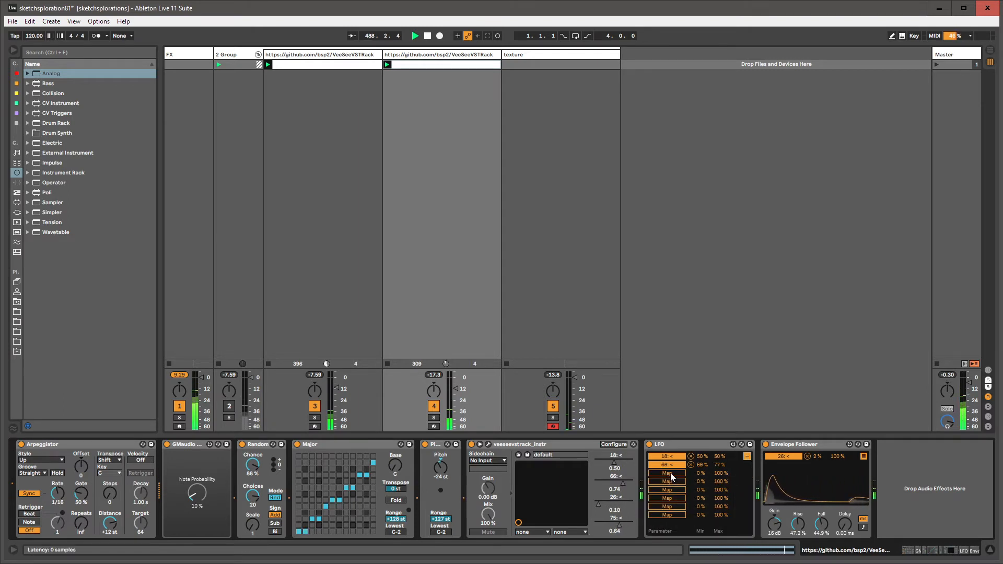
left_click(613, 524)
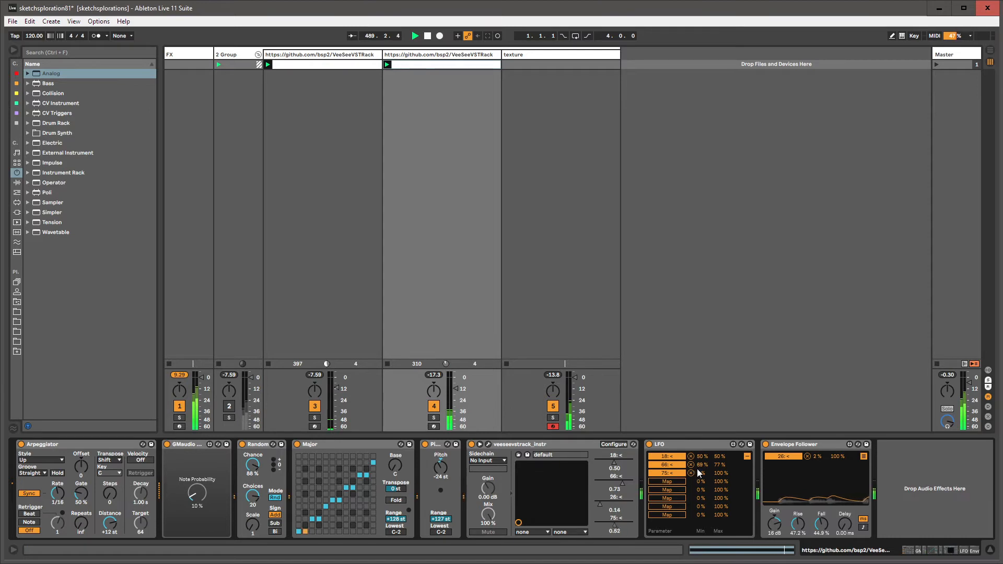
left_click_drag(698, 472, 699, 456)
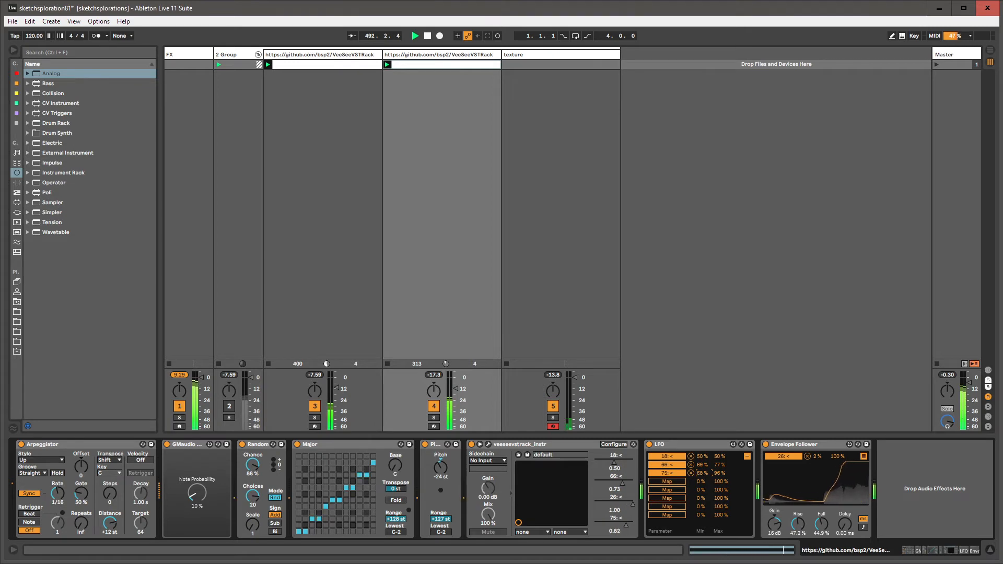
left_click(746, 457)
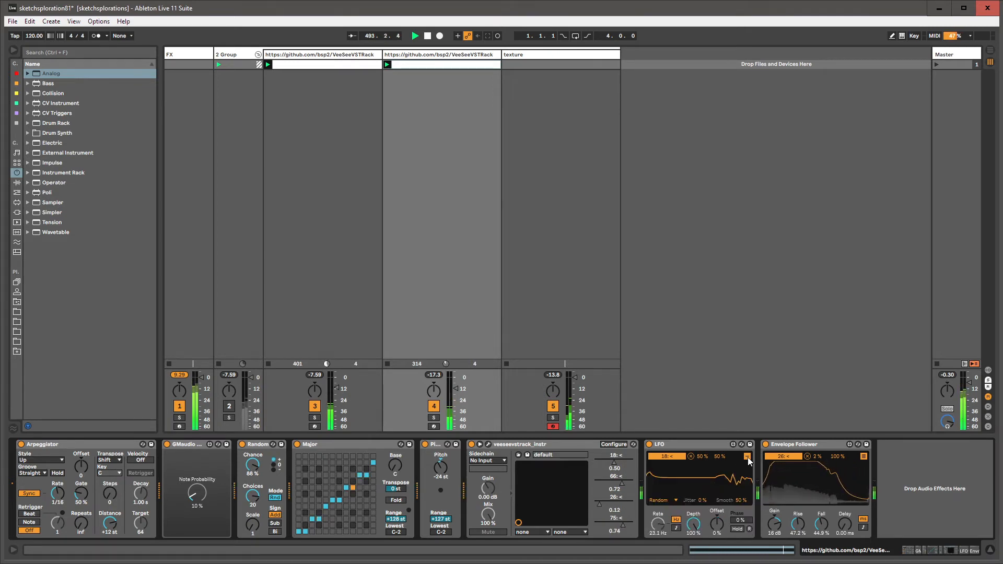
Step: Expose the ADSR release parameter (75) of the first VeeSeeVSTRack track's patch as a configured device parameter
left_click(299, 55)
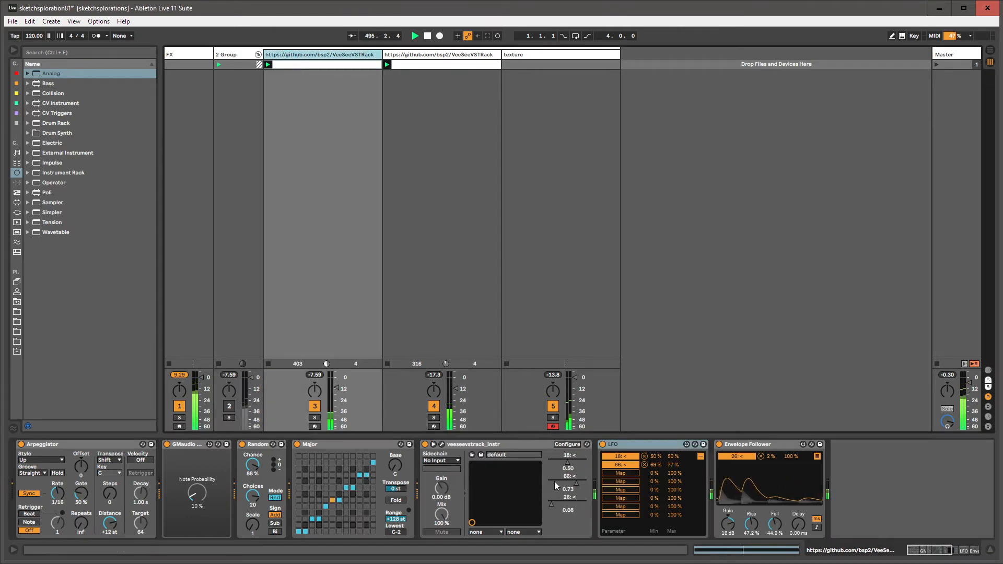
left_click(442, 444)
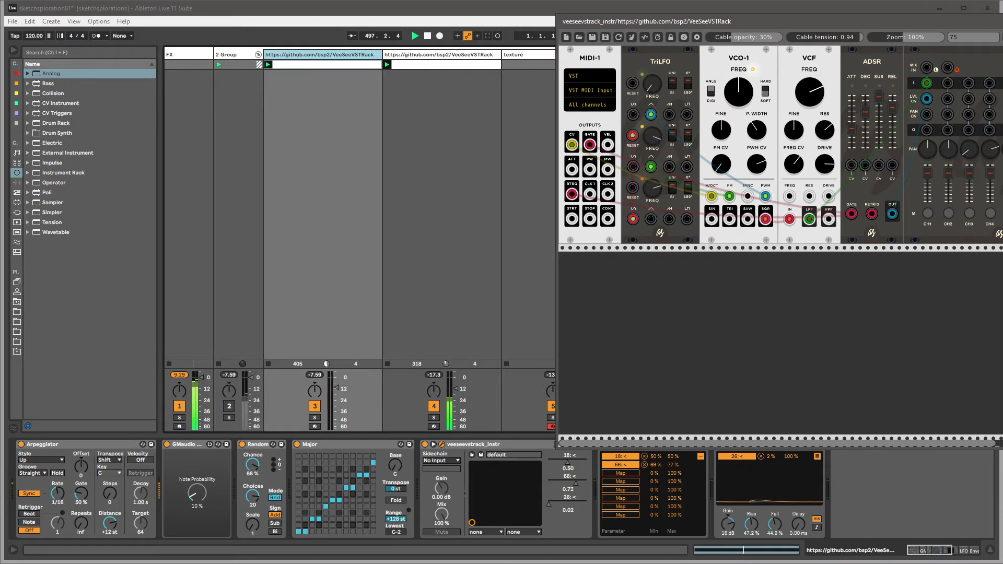
left_click_drag(725, 21, 836, 17)
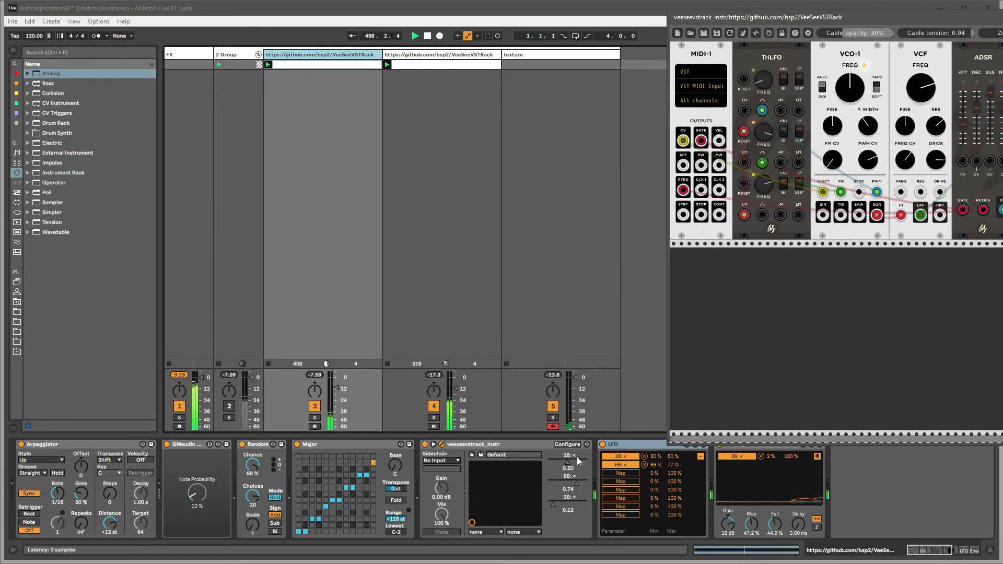
left_click(568, 444)
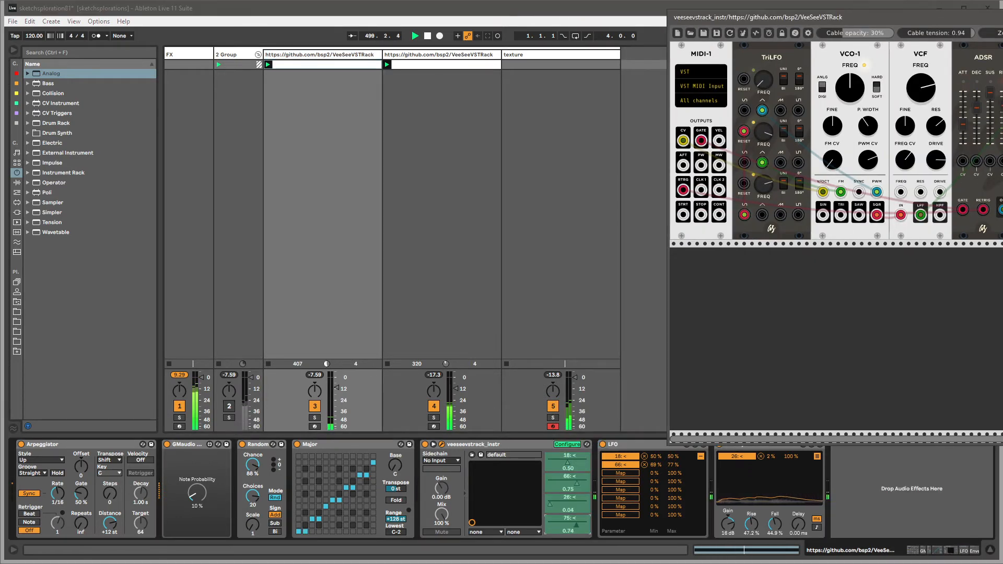
left_click(998, 108)
key("ctrl+alt+p")
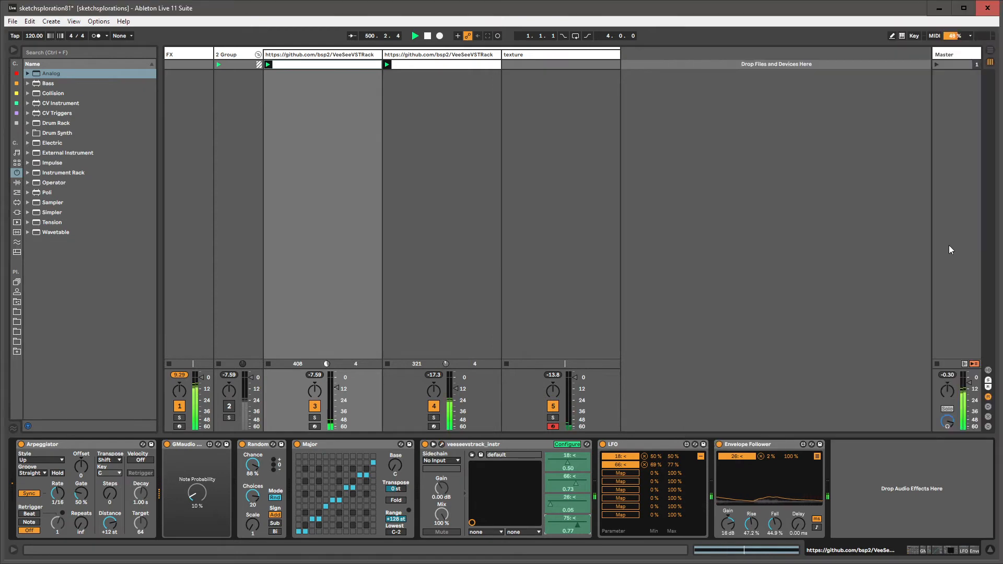
Step: Finish configuring the first VeeSeeVSTRack plug-in's parameters and show the mapping list of the second VeeSeeVSTRack track's LFO
left_click(574, 447)
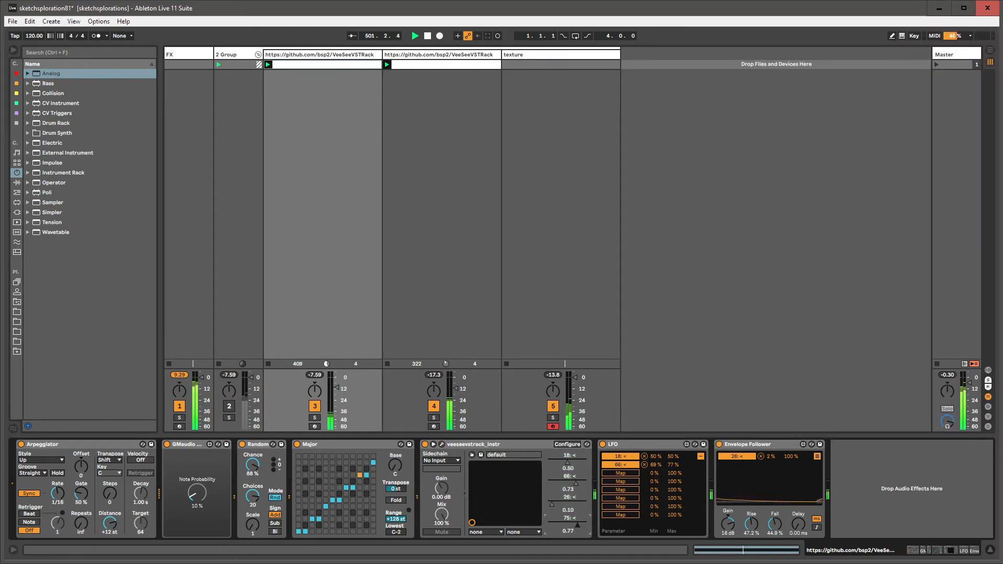
left_click(480, 60)
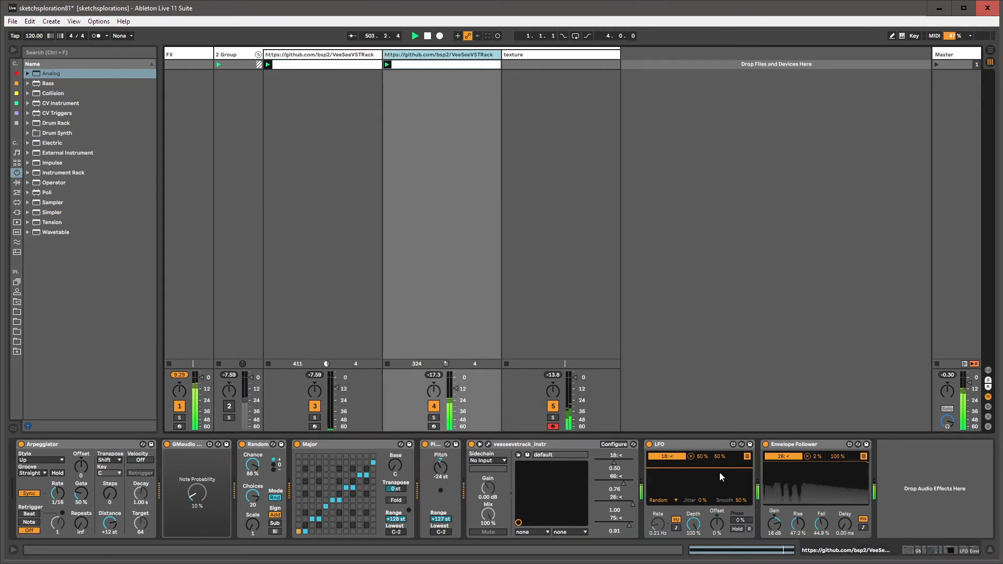
left_click(747, 457)
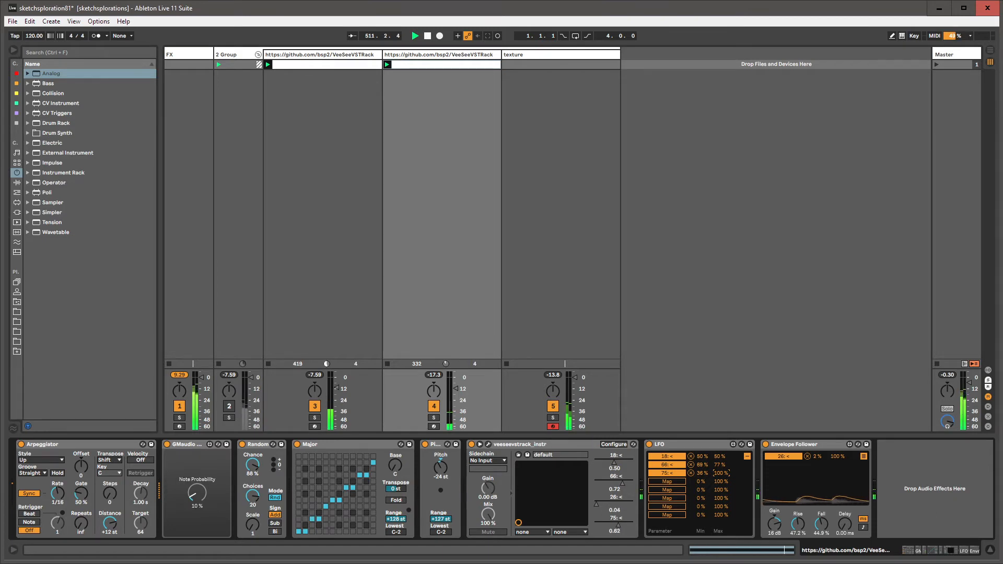
Step: Draw a stepped modulation envelope for parameter 75 across the one-bar clip of the second VeeSeeVSTRack track
right_click(624, 524)
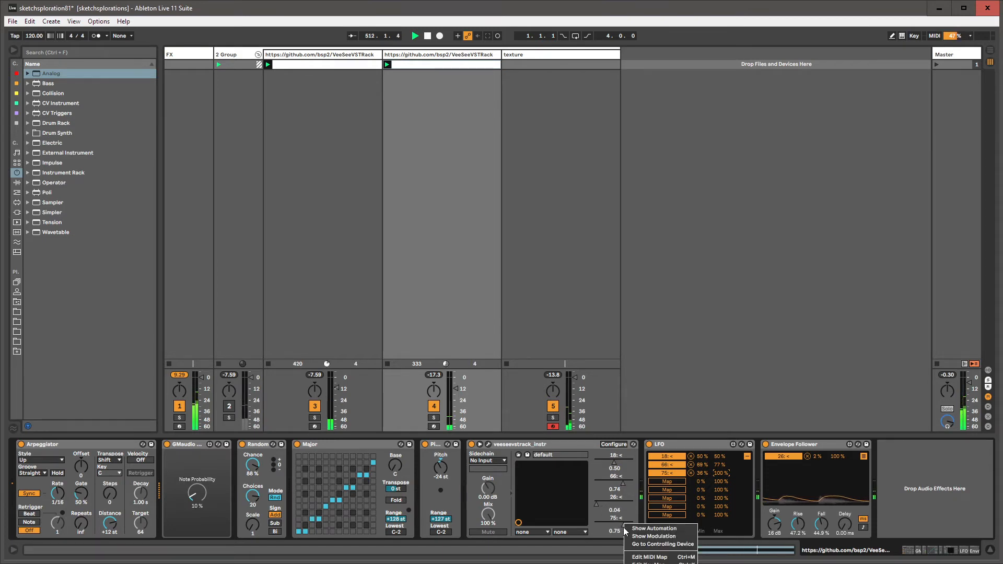
left_click(653, 529)
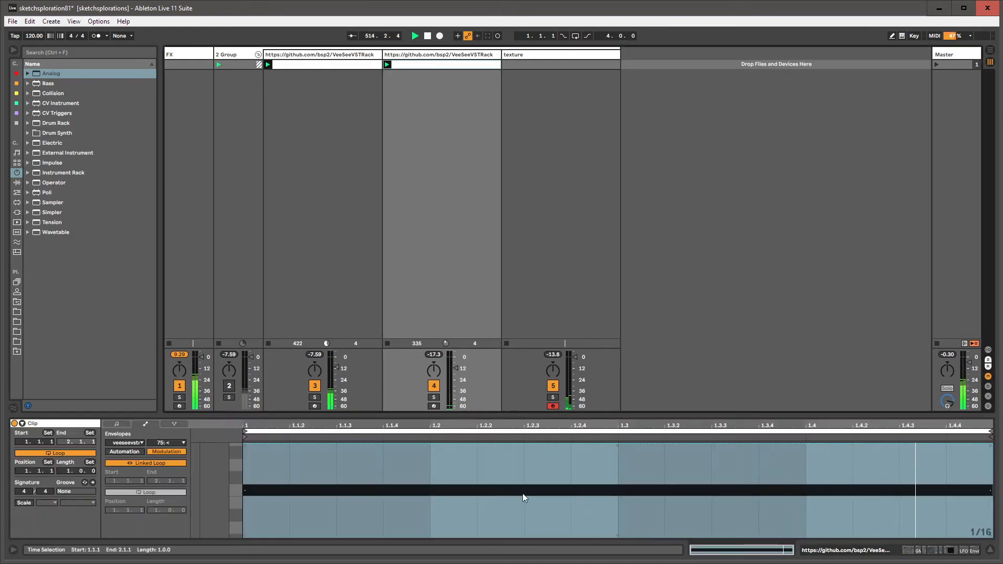
key("b")
left_click_drag(377, 489, 515, 492)
left_click_drag(612, 488, 800, 488)
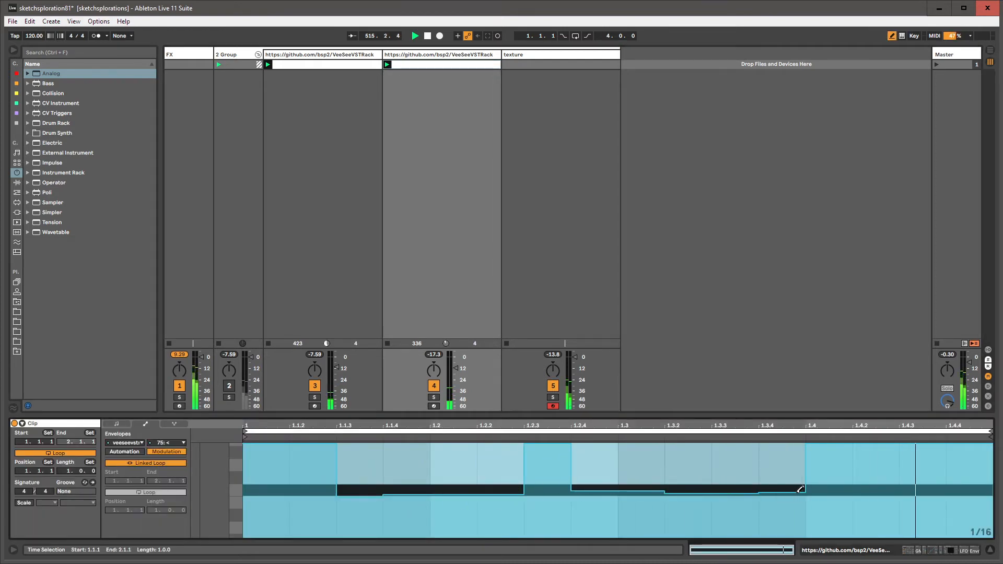
left_click_drag(872, 474, 962, 474)
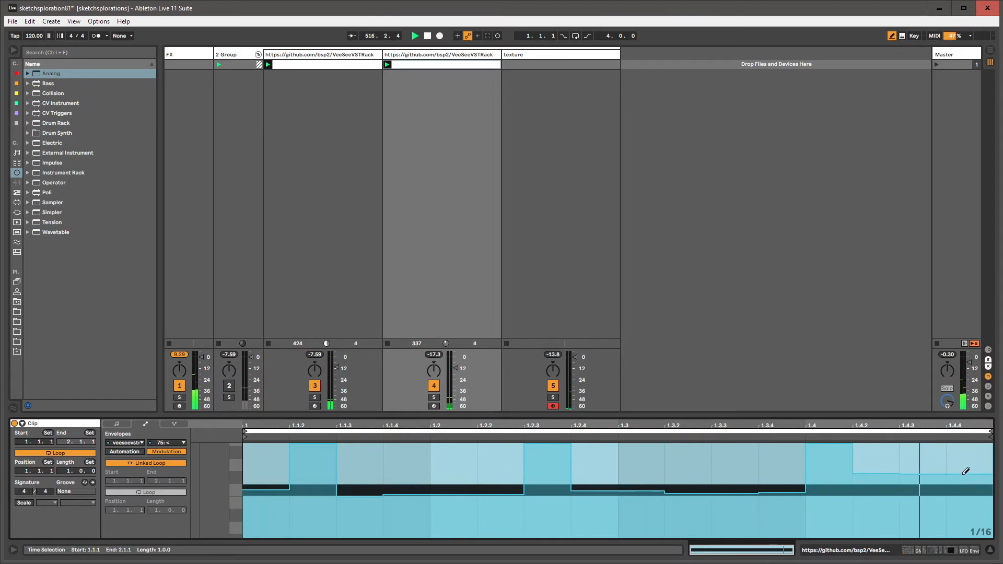
left_click_drag(884, 507, 922, 504)
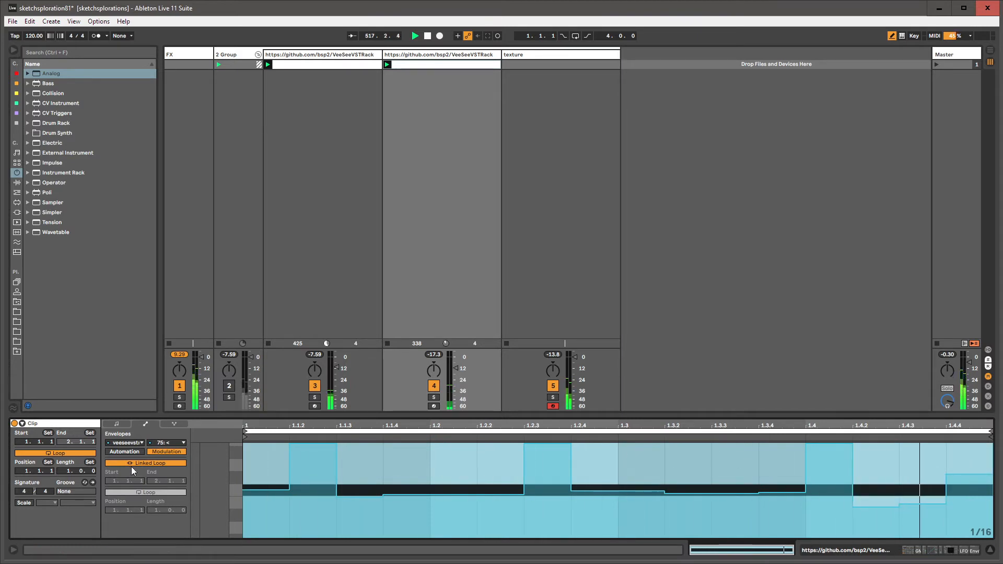
Step: Unlink parameter 75's envelope loop on the second VeeSeeVSTRack track, set its length to 3 bars and draw modulation steps in bars 2 and 3
left_click(146, 463)
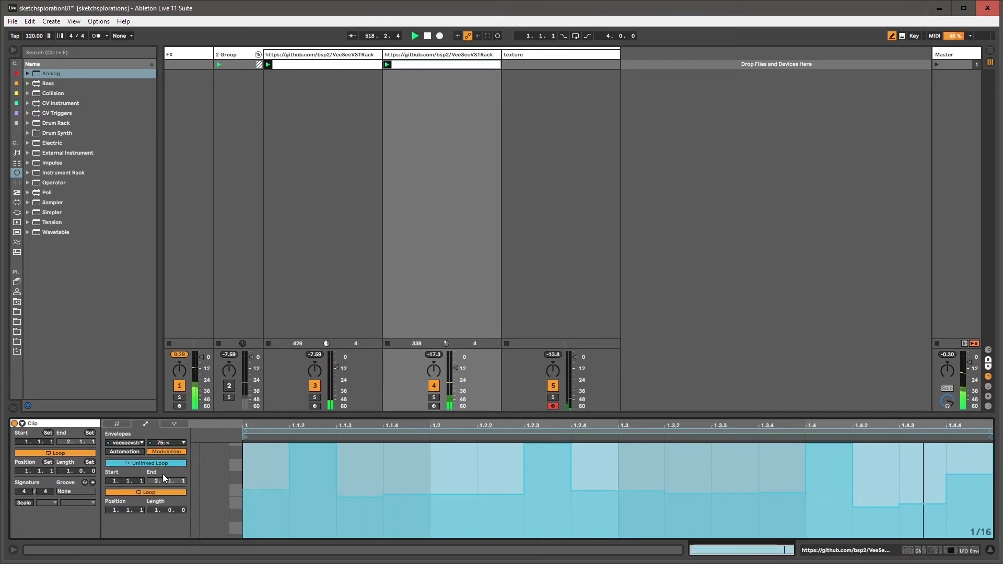
left_click_drag(156, 510, 157, 492)
mouse_move(544, 492)
left_mouse_down()
mouse_move(761, 487)
mouse_move(712, 507)
mouse_move(797, 456)
mouse_move(941, 505)
mouse_move(994, 494)
mouse_move(961, 453)
mouse_move(991, 454)
left_mouse_up()
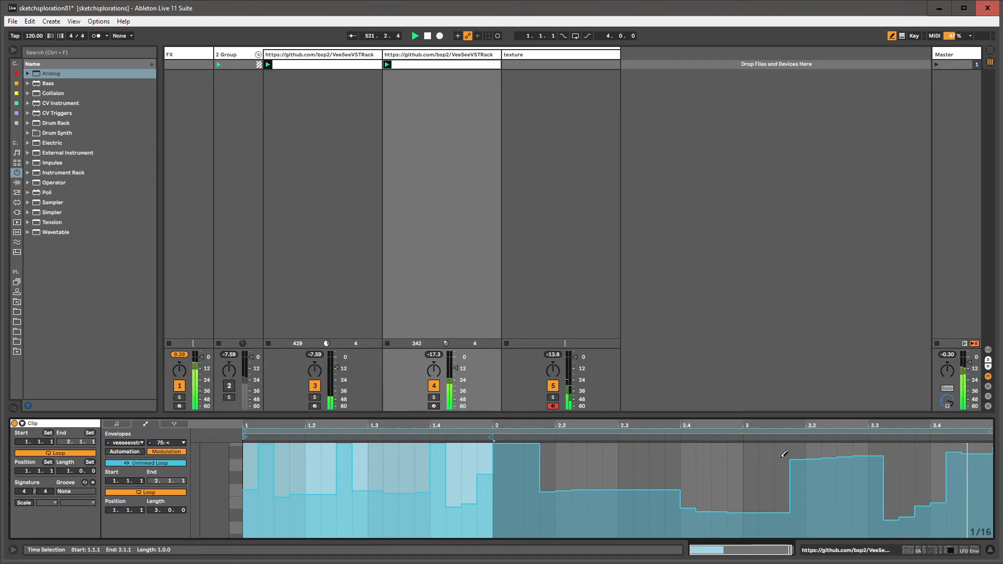
left_click_drag(704, 472, 608, 469)
Step: Draw an irregular on/off pattern in the clip envelope for the Pitch device's Device On state on the second VeeSeeVSTRack track
left_click(427, 80)
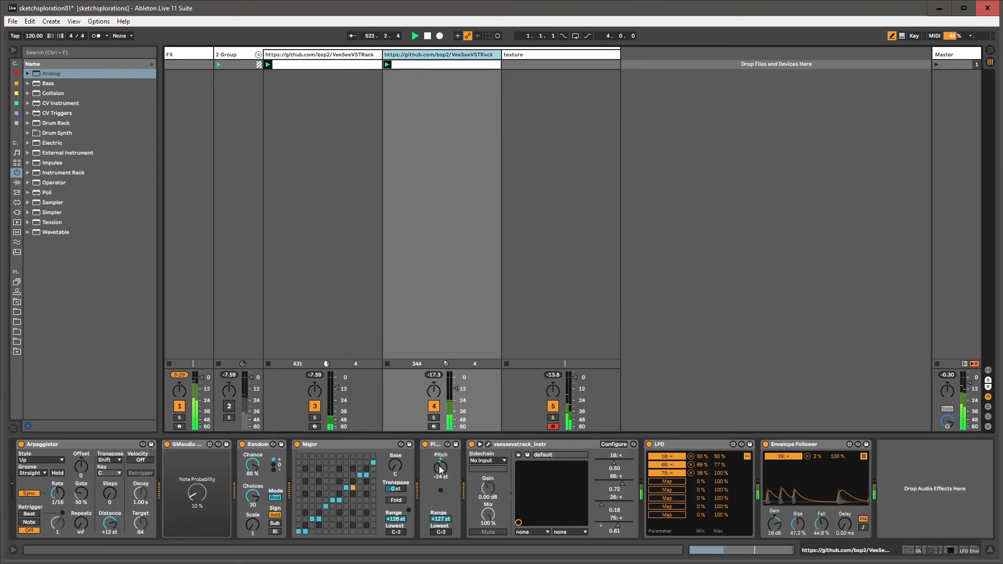
left_click(425, 445)
right_click(425, 445)
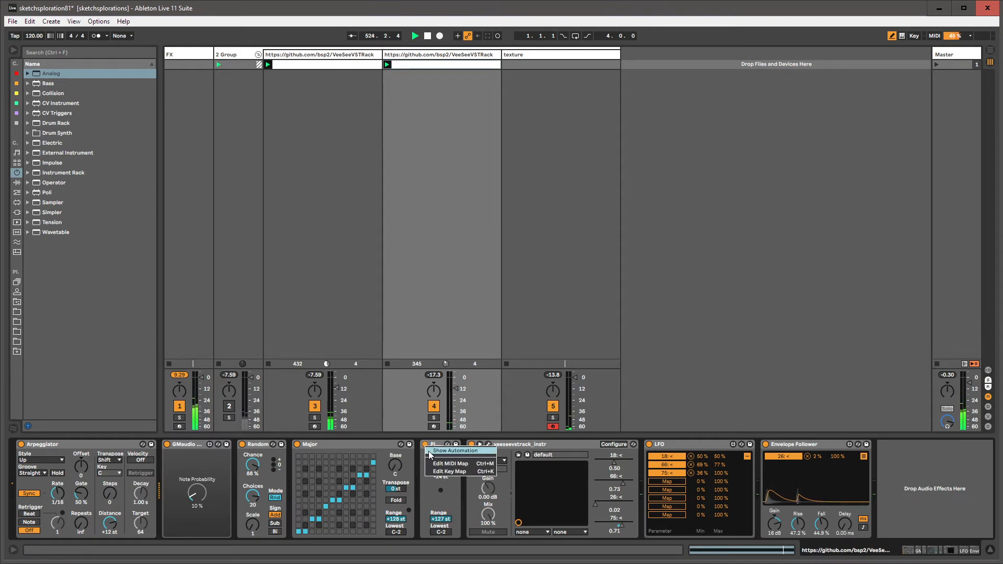
left_click(435, 451)
left_click_drag(369, 524, 248, 529)
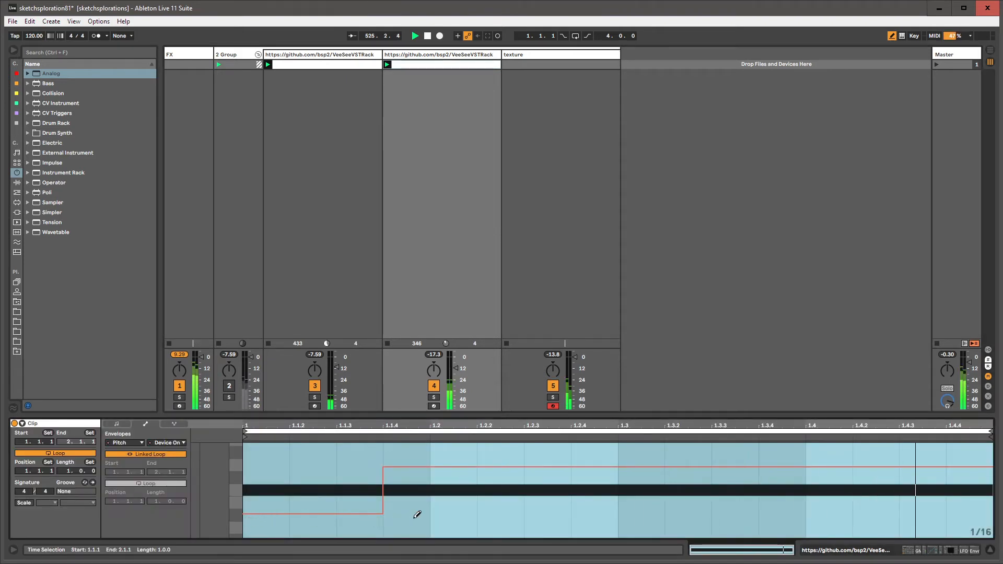
mouse_move(415, 517)
left_mouse_down()
mouse_move(686, 505)
mouse_move(679, 459)
left_mouse_up()
left_click_drag(465, 459, 287, 459)
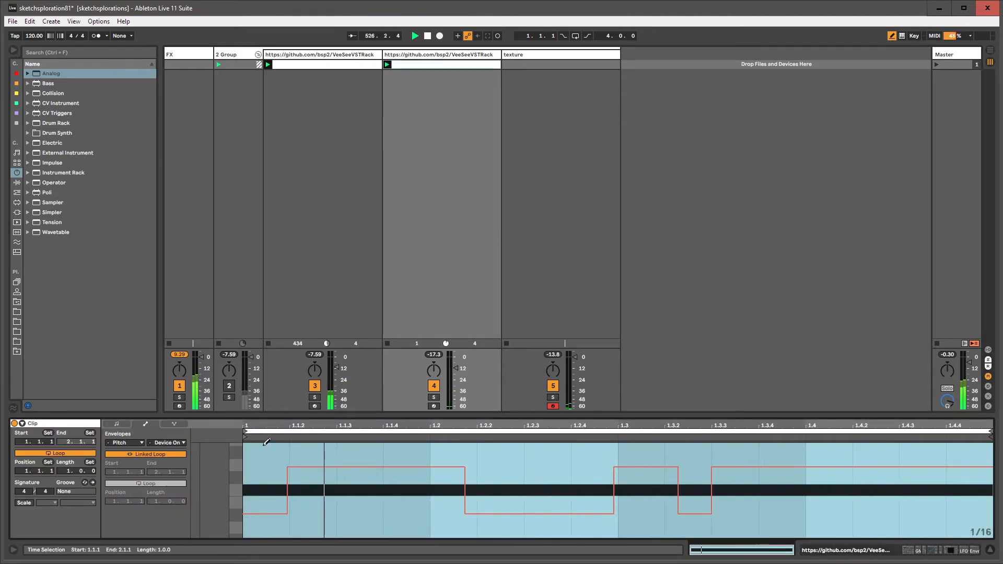
left_click_drag(539, 459, 589, 461)
left_click_drag(850, 513, 909, 514)
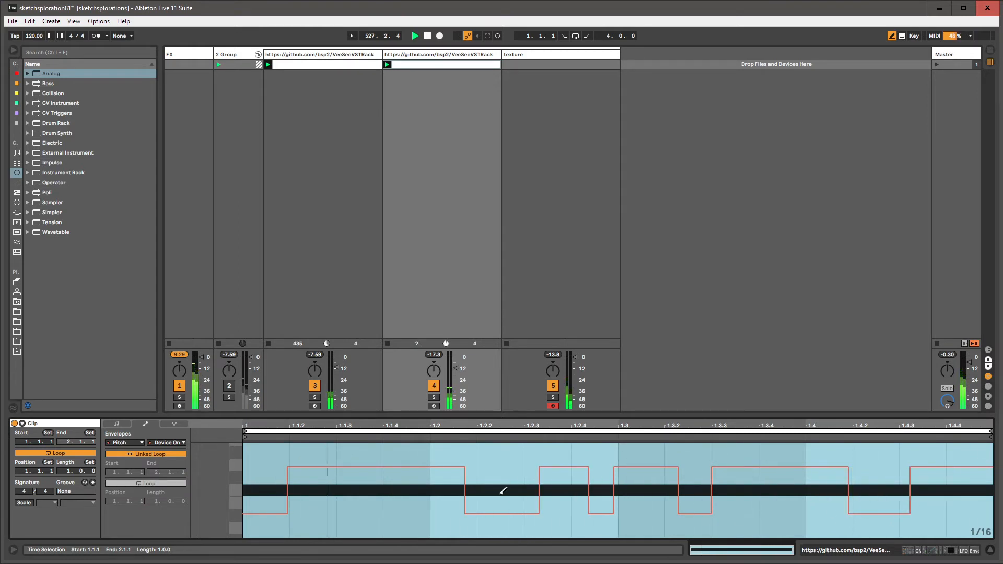
Step: Unlink the Pitch Device On envelope's loop, set its length to 2 bars and draw off sections in the second bar
left_click(144, 455)
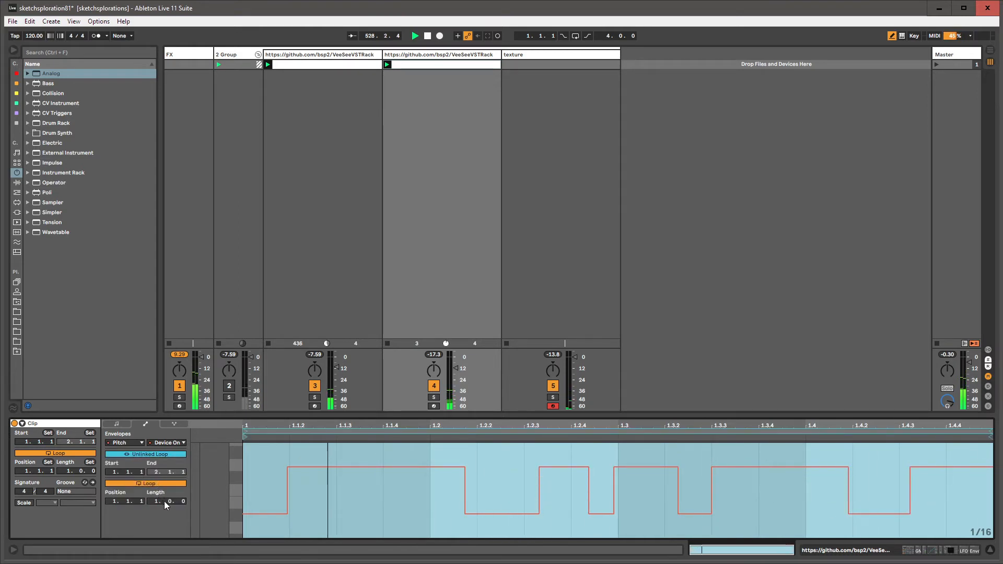
left_click_drag(159, 501, 159, 492)
left_click_drag(687, 510, 812, 504)
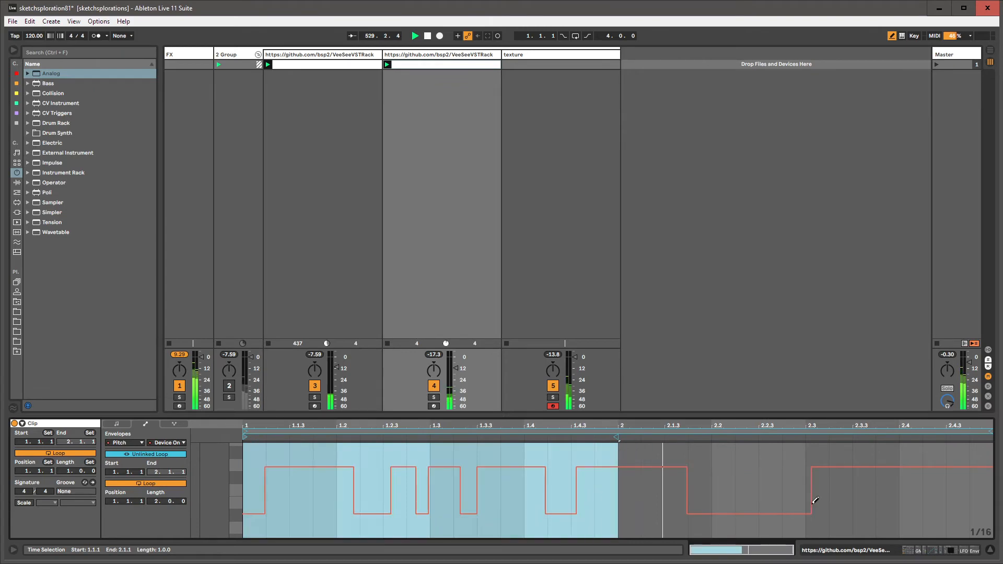
left_click_drag(903, 509, 957, 491)
Step: Map the first VeeSeeVSTRack track's LFO to parameter 75 with a range of 19 % to about 71 %
double_click(341, 50)
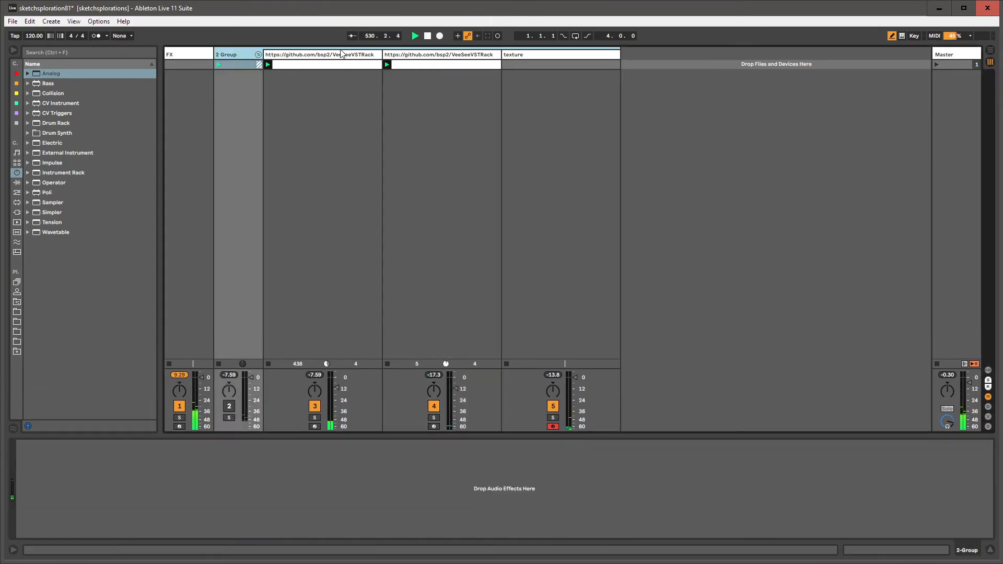
left_click(340, 55)
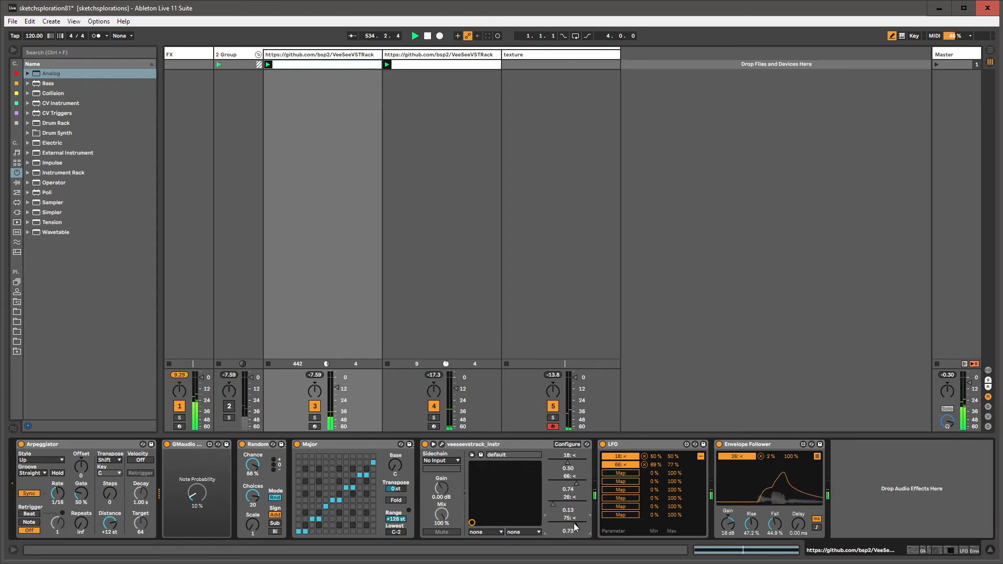
left_click(619, 473)
left_click(575, 525)
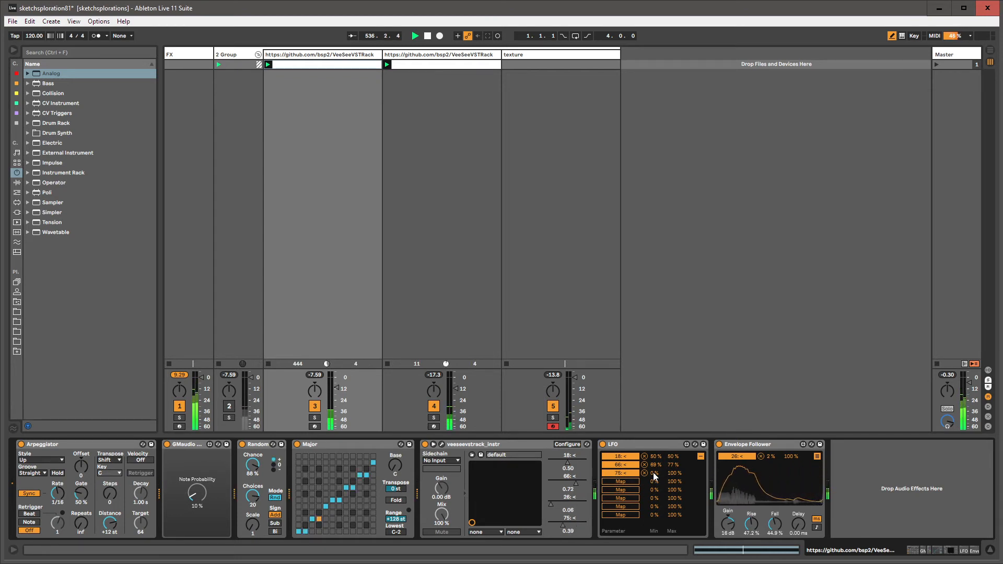
left_click_drag(654, 472, 676, 483)
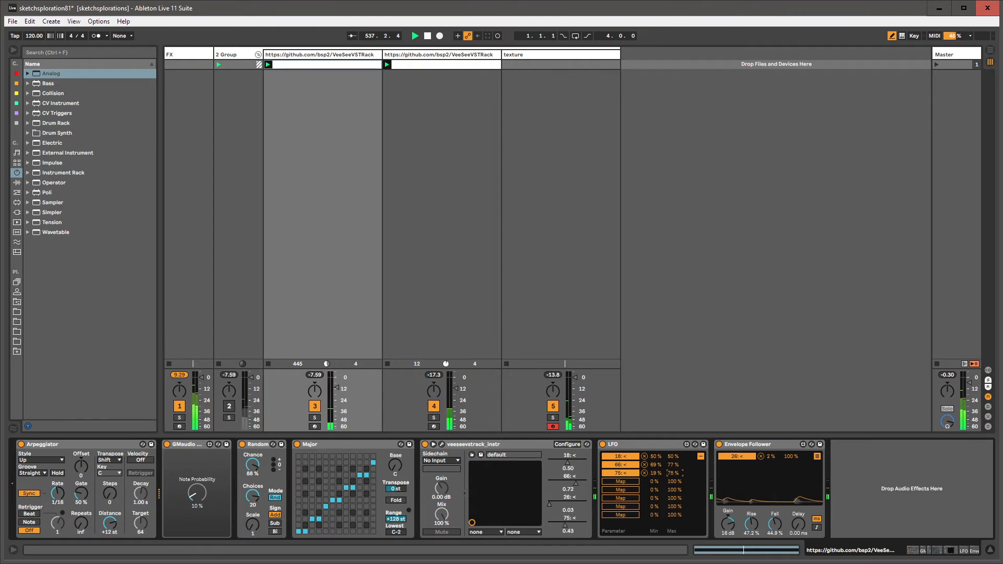
Step: Draw two dipped, rising sections in parameter 75's modulation envelope on the first VeeSeeVSTRack track's clip
right_click(569, 525)
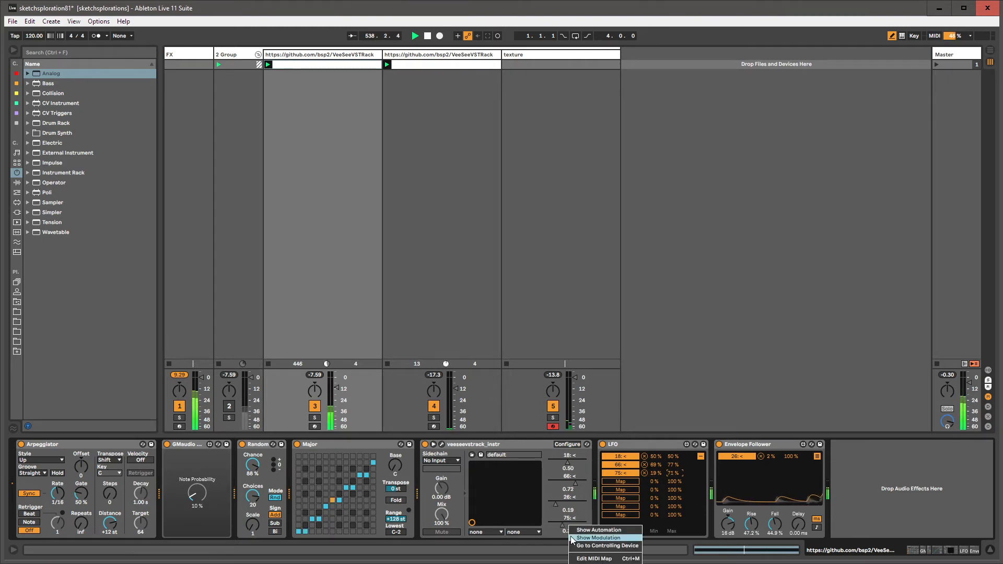
left_click(586, 539)
mouse_move(451, 534)
left_mouse_down()
mouse_move(506, 517)
mouse_move(609, 517)
left_mouse_up()
left_click_drag(723, 506, 924, 485)
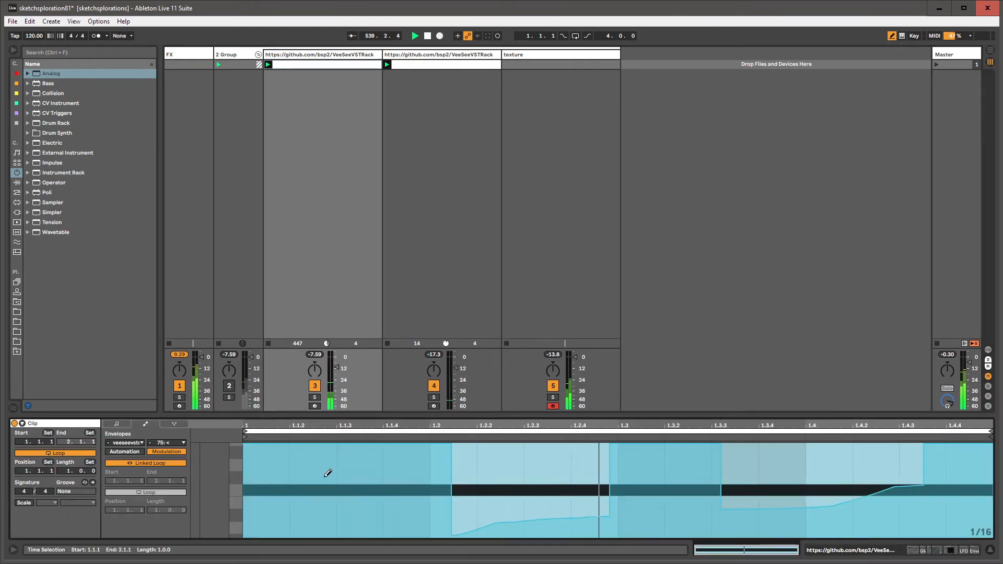
Step: Unlink parameter 75's envelope loop on the first VeeSeeVSTRack track, set its length to 3.0.2 and draw further modulation curves in the added bars
left_click(149, 463)
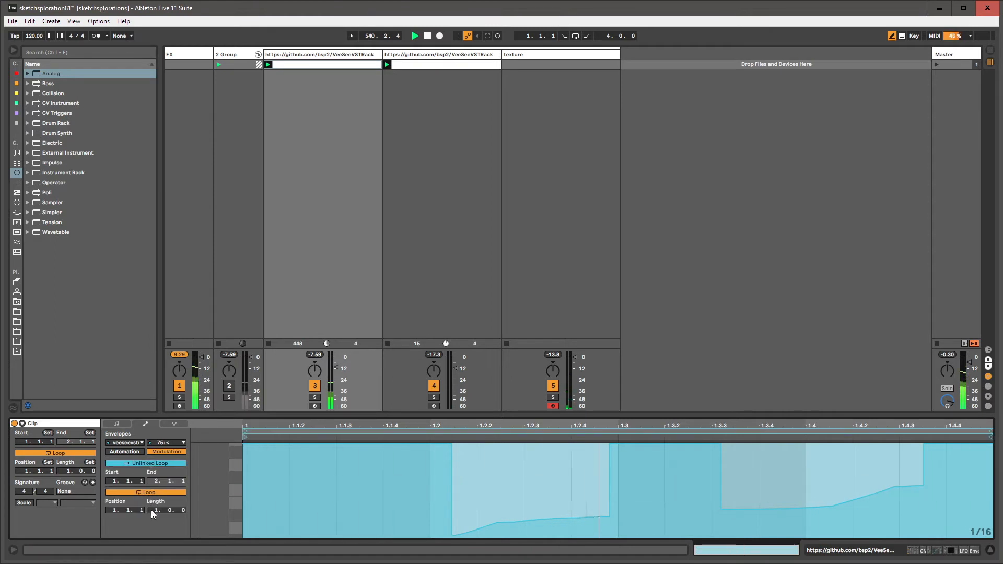
mouse_move(156, 510)
left_mouse_down()
mouse_move(156, 499)
mouse_move(183, 501)
left_mouse_up()
left_click_drag(618, 534, 770, 506)
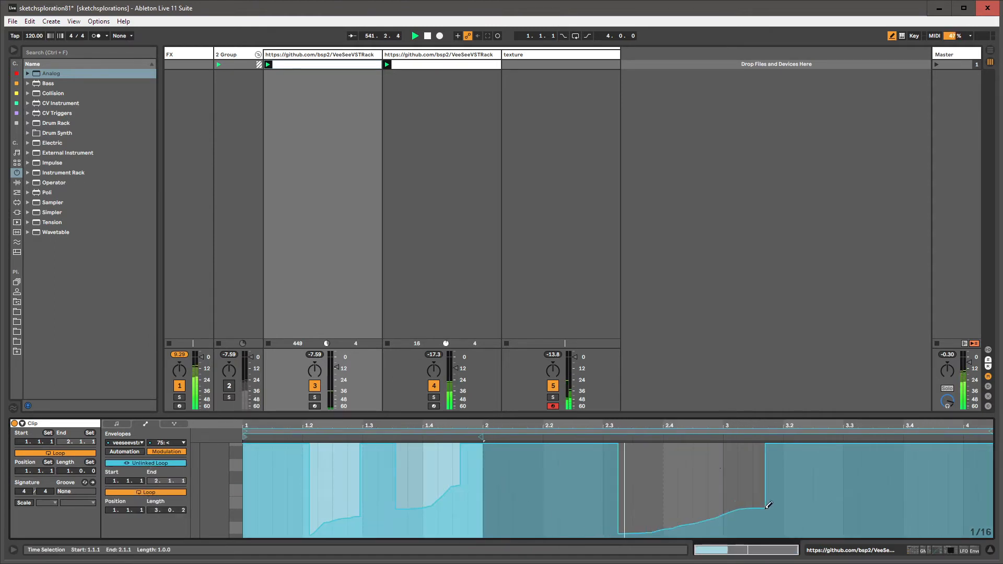
left_click_drag(720, 476, 824, 474)
left_click_drag(861, 526, 965, 523)
left_click_drag(913, 472, 932, 472)
left_click_drag(521, 515, 588, 501)
Step: Raise the maximum of the first VeeSeeVSTRack track's LFO mapping for parameter 75 to about 98 %
left_click(431, 196)
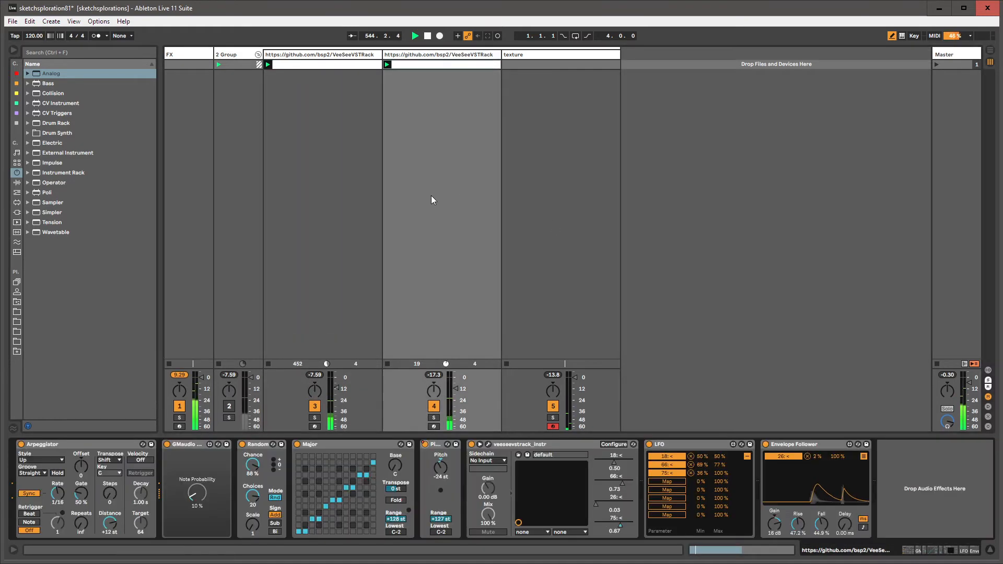
left_click(360, 59)
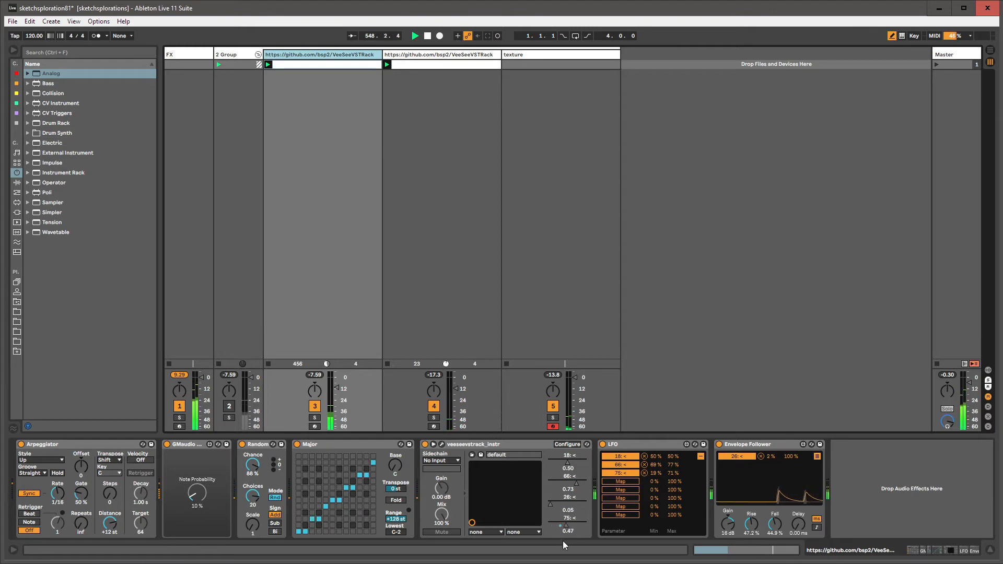
left_click_drag(674, 473, 673, 461)
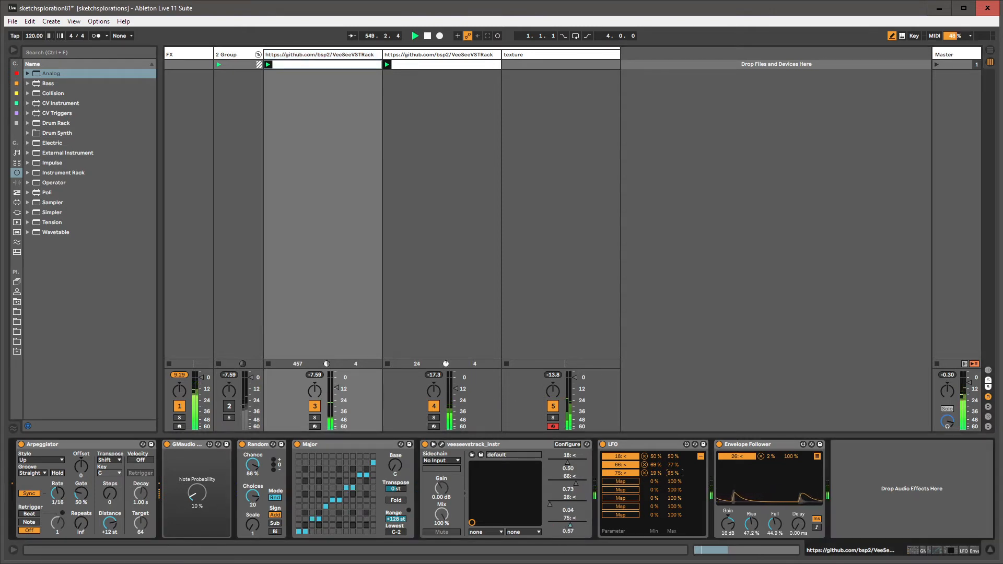
Step: Raise the minimum of the second VeeSeeVSTRack track's LFO mapping for parameter 75 to about 58 %
left_click(467, 55)
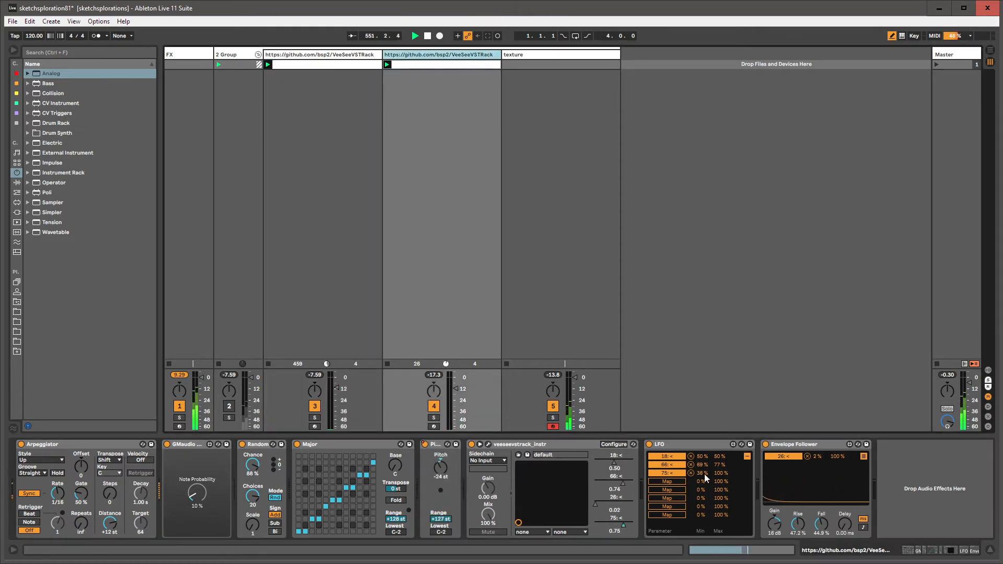
left_click(721, 473)
left_click_drag(702, 473, 702, 460)
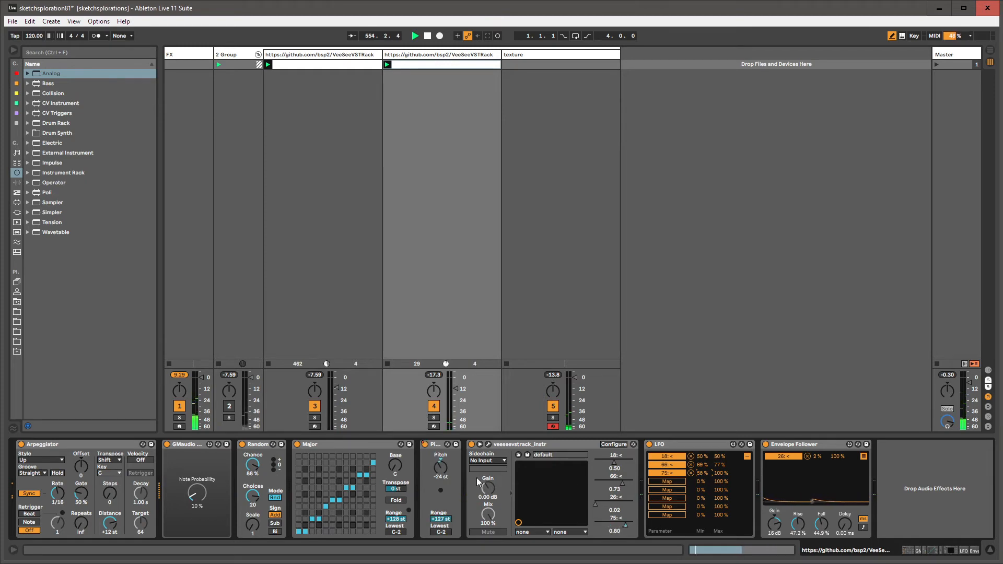
Step: Review the device chains of the VeeSeeVSTRack and FX tracks and save the set
left_click(517, 54)
left_click(363, 58)
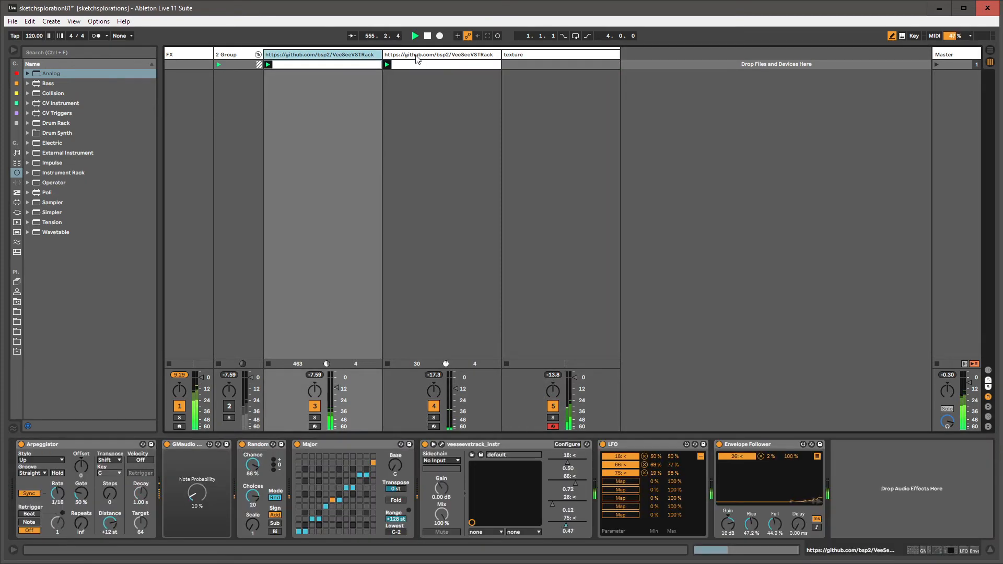
left_click(491, 58)
key("Right")
left_click(177, 55)
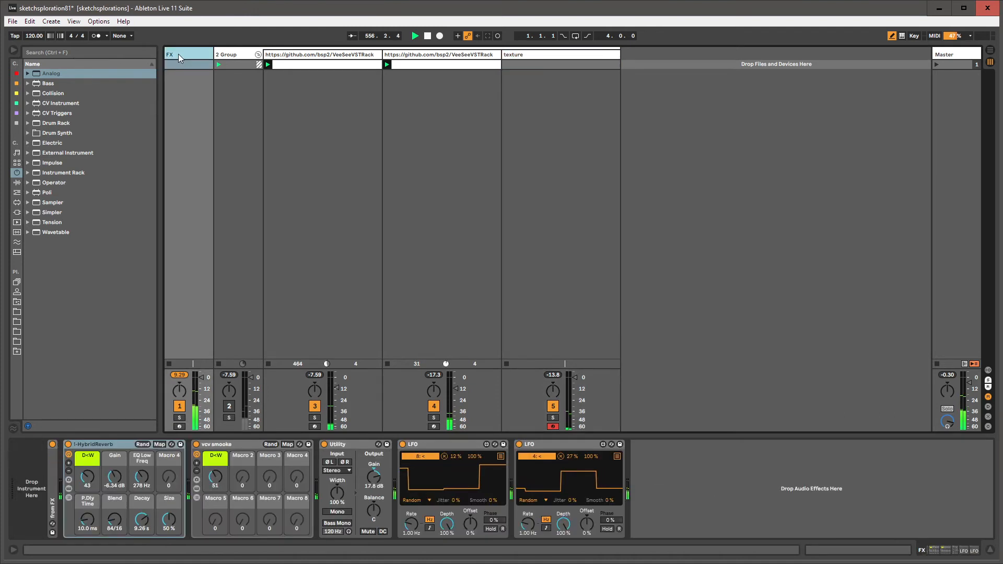
left_click(302, 57)
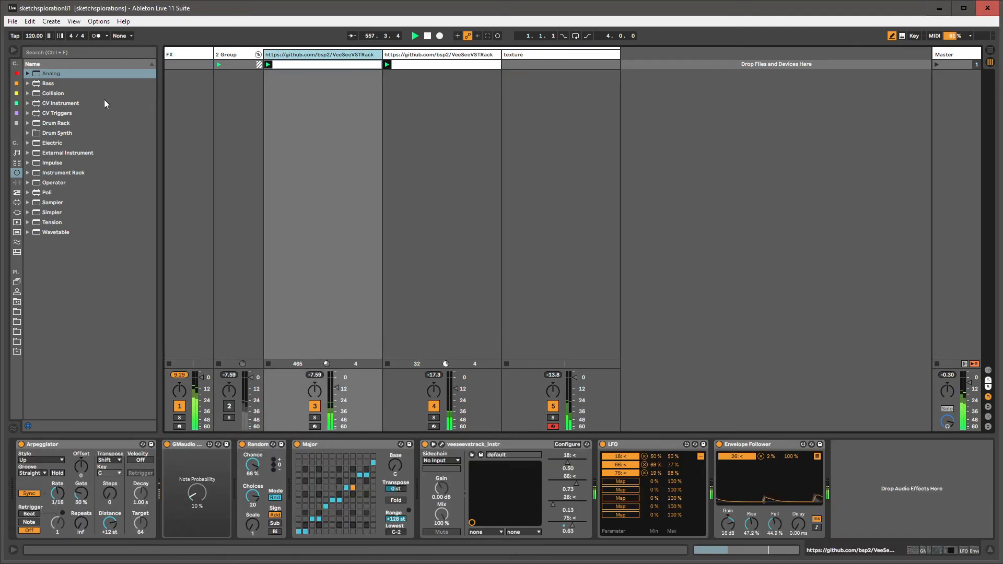
Step: Show the sketchsploration project folder in the browser and expand its Max folder
left_click(17, 302)
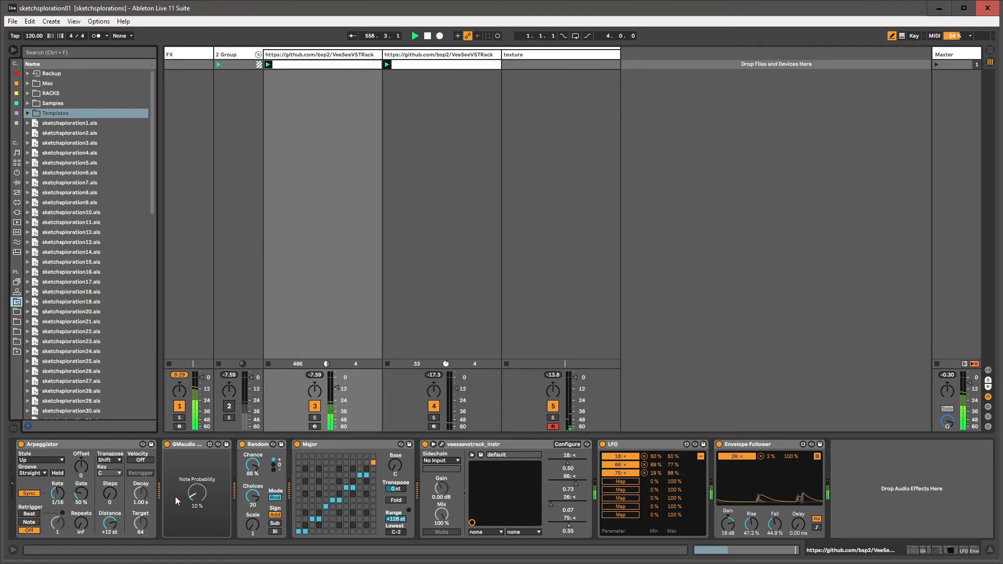
left_click(47, 83)
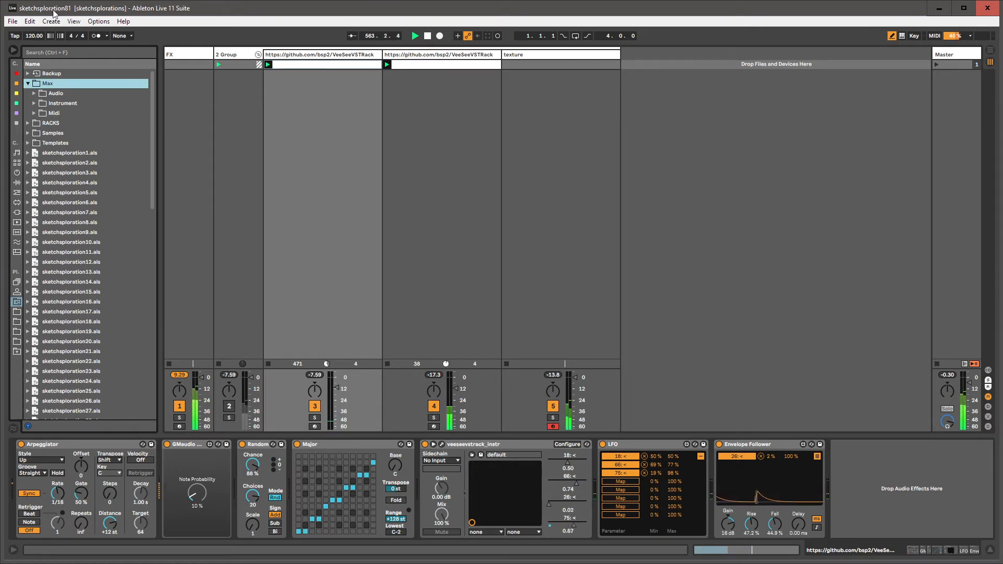
Step: Insert fp.Reverse from the Max Audio folder after !-HybridReverb on the FX track, with buffer about 50 and length about 38
left_click(33, 112)
left_click(34, 113)
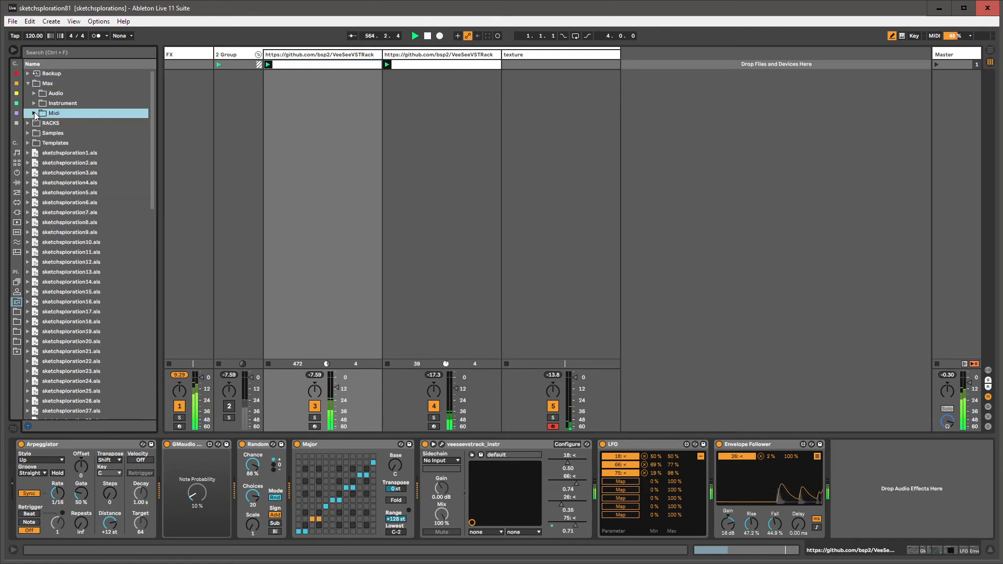
left_click(33, 93)
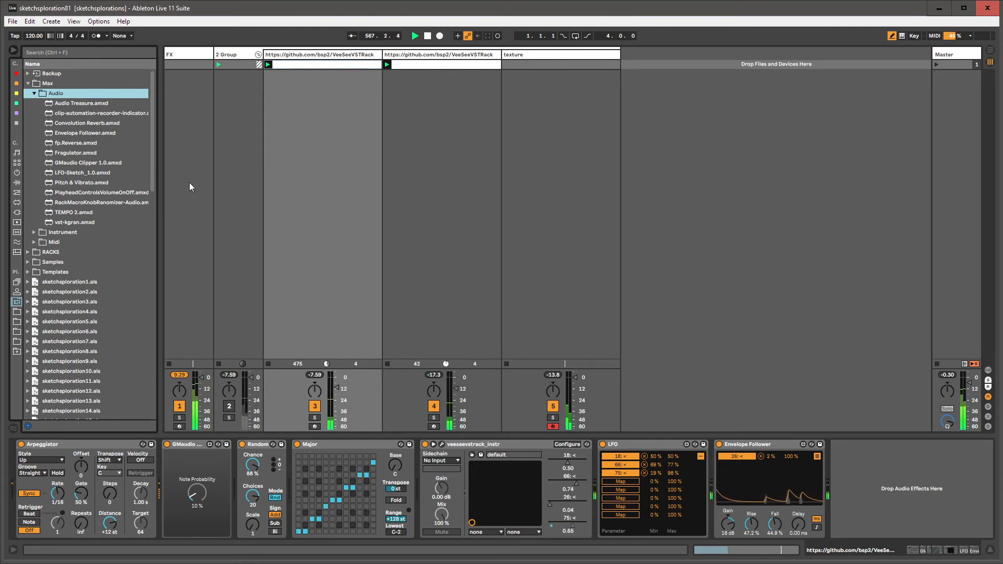
left_click(75, 145)
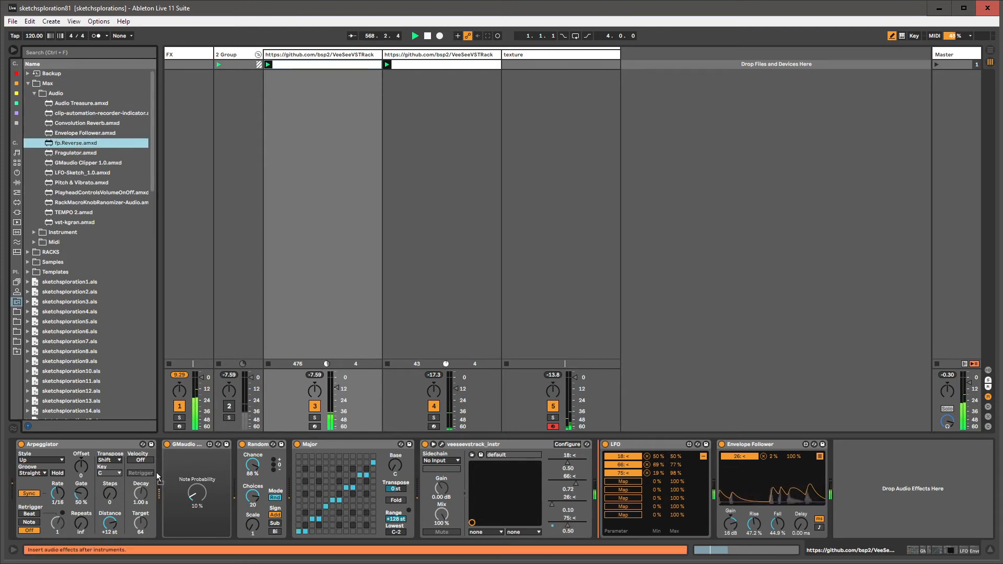
left_click(199, 64)
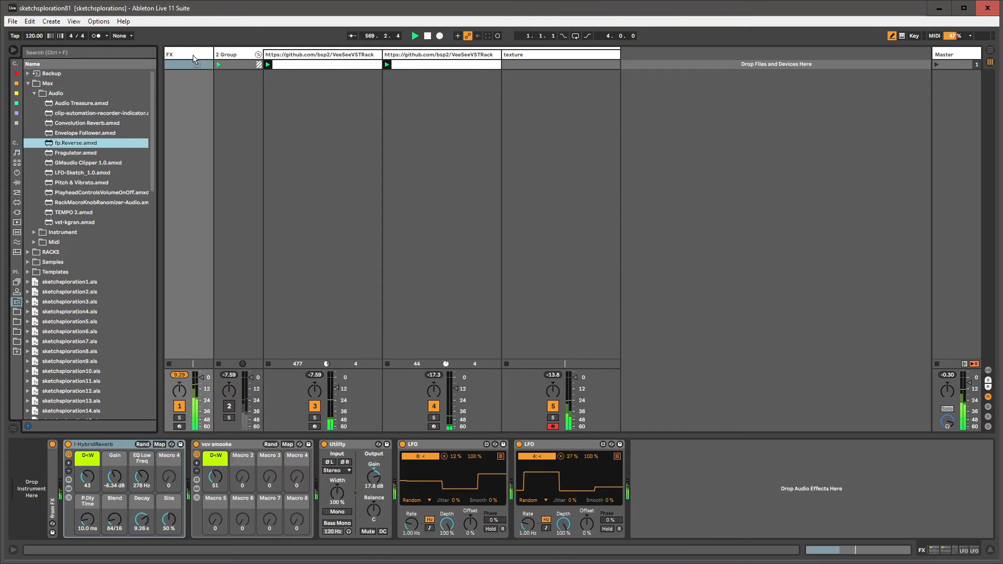
left_click_drag(202, 468, 194, 467)
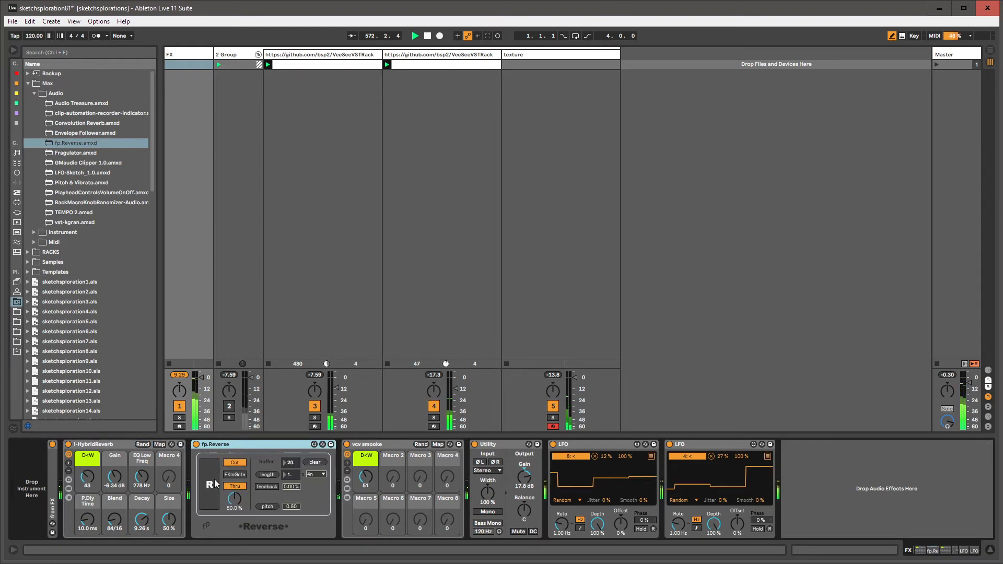
left_click_drag(291, 463, 291, 455)
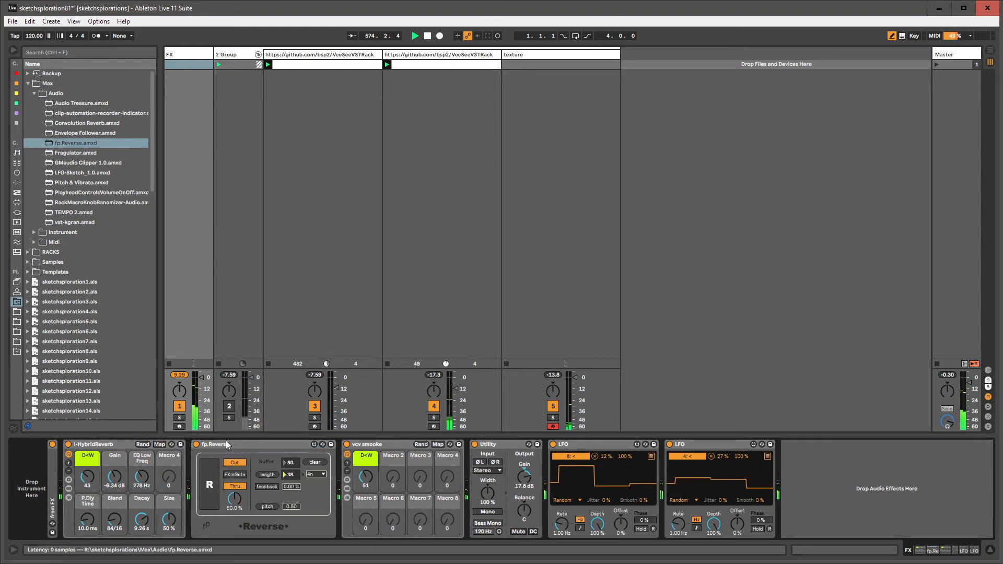
Step: Add the !!-d_w OnOFF audio effect rack to the FX track between !-HybridReverb and fp.Reverse
left_click(258, 445)
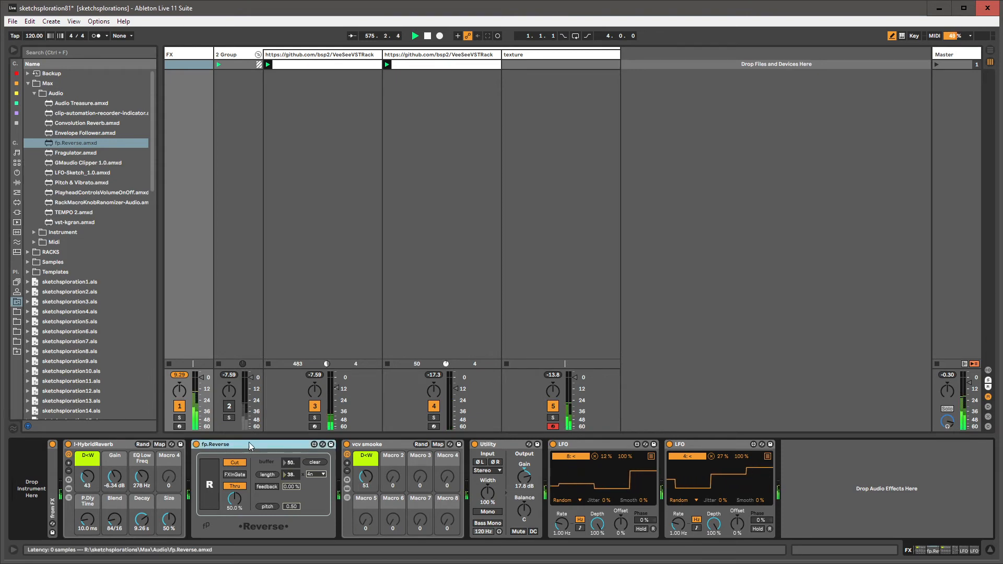
key("ctrl+f")
type("audio effect rack")
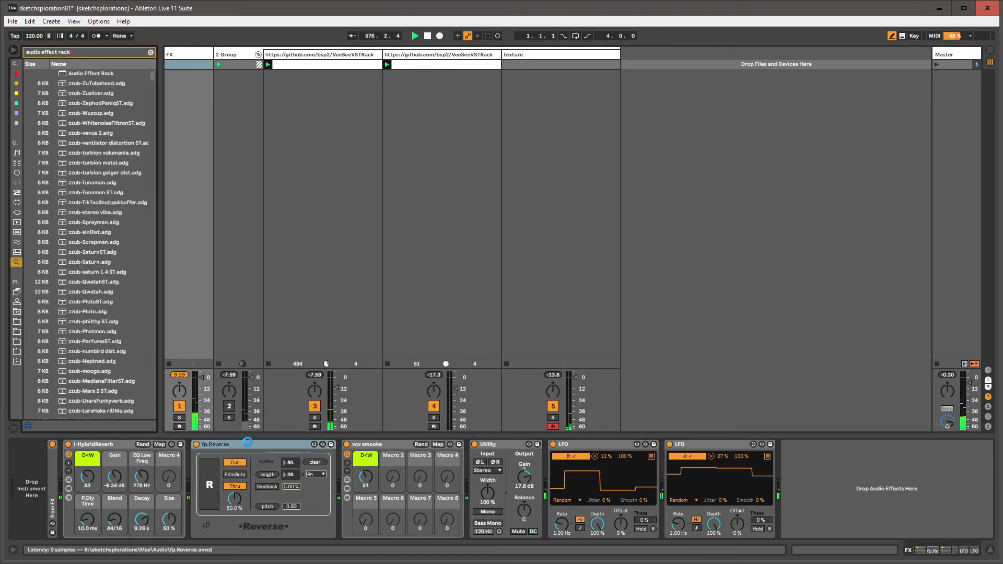
key("Down")
key("Return")
key("Escape")
left_click_drag(823, 444, 192, 481)
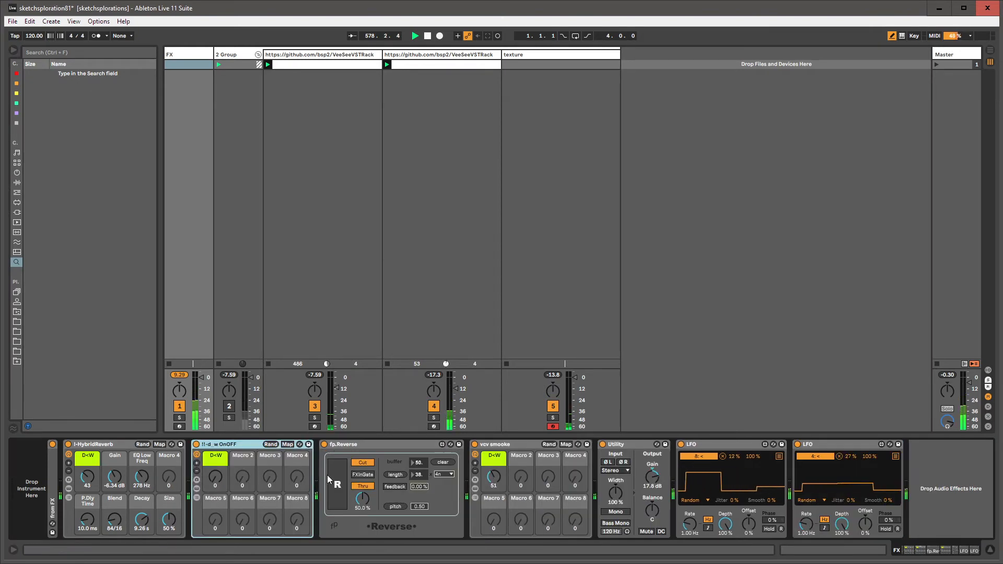
Step: Show the chains of the !!-d_w OnOFF rack and move fp.Reverse into the container of its W chain
left_click(197, 489)
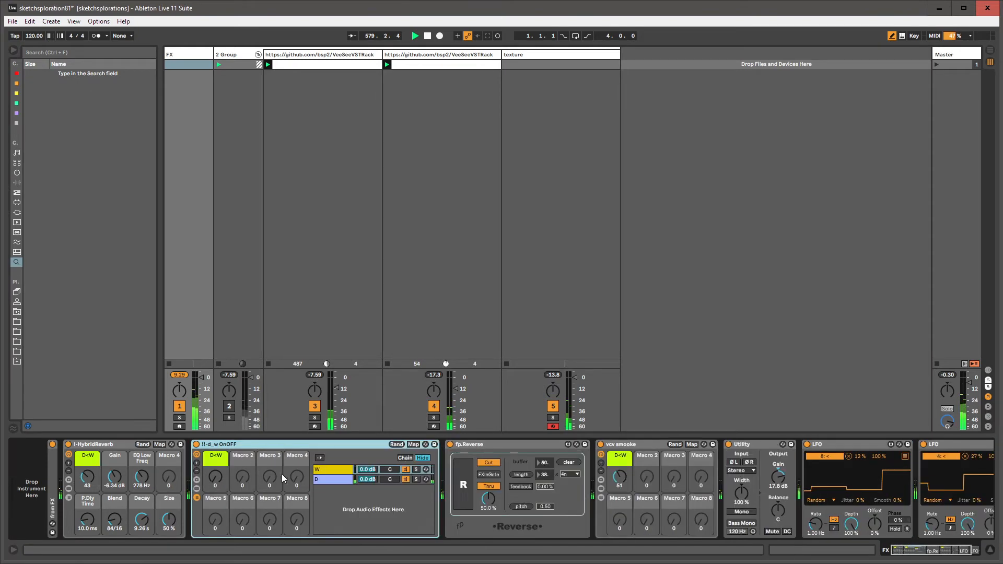
left_click(334, 470)
left_click_drag(563, 452, 480, 453)
left_click(446, 460)
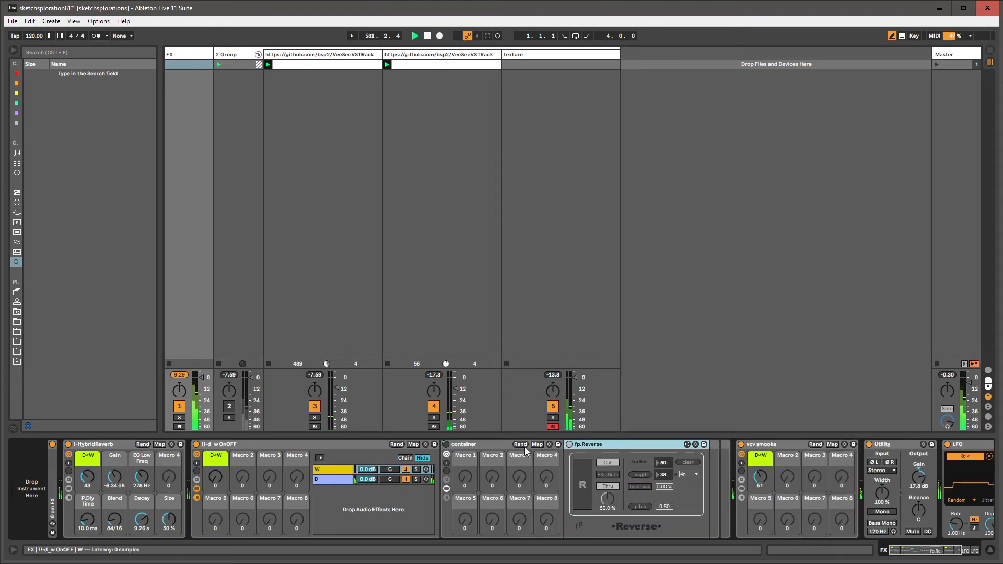
Step: Map fp.Reverse's Reverse switch to the container's first macro, and that macro to the second macro of the !!-d_w OnOFF rack
left_click(537, 445)
left_click(464, 487)
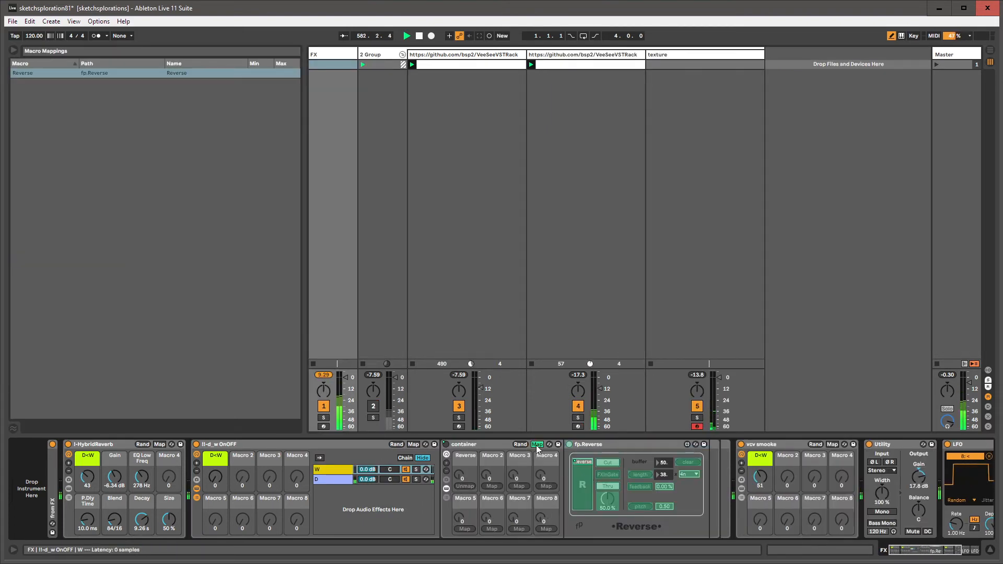
left_click(537, 444)
left_click_drag(455, 482, 455, 429)
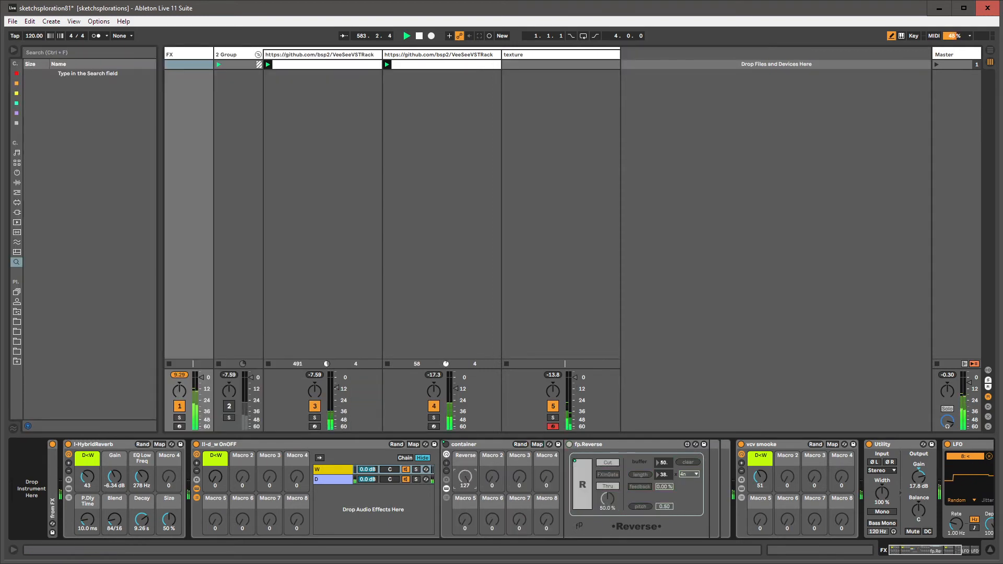
left_click(413, 445)
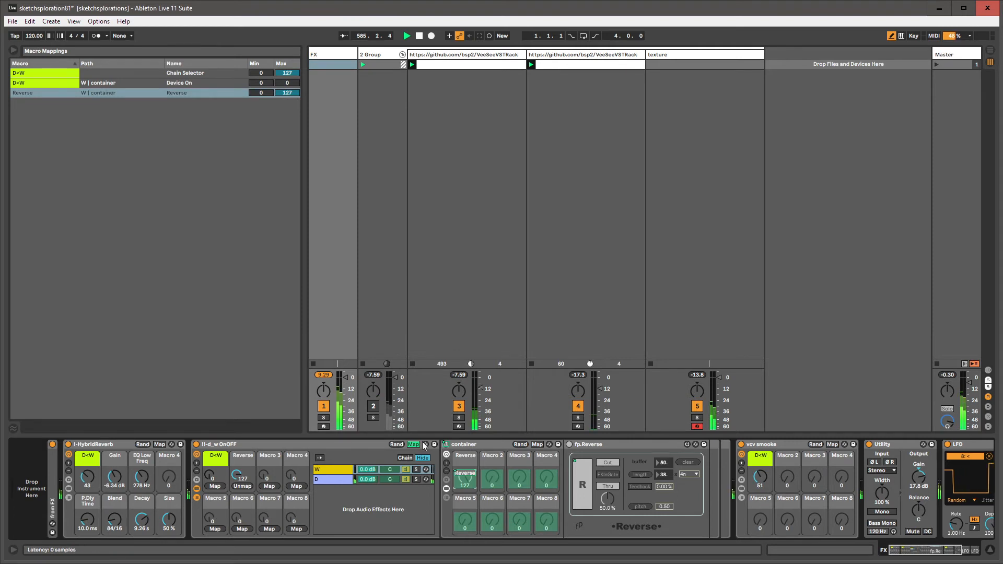
left_click(414, 445)
Step: Set the !!-d_w OnOFF rack's D<W macro to 51 and Reverse macro to 127, with fp.Reverse's length at about 44
left_click_drag(248, 474, 219, 434)
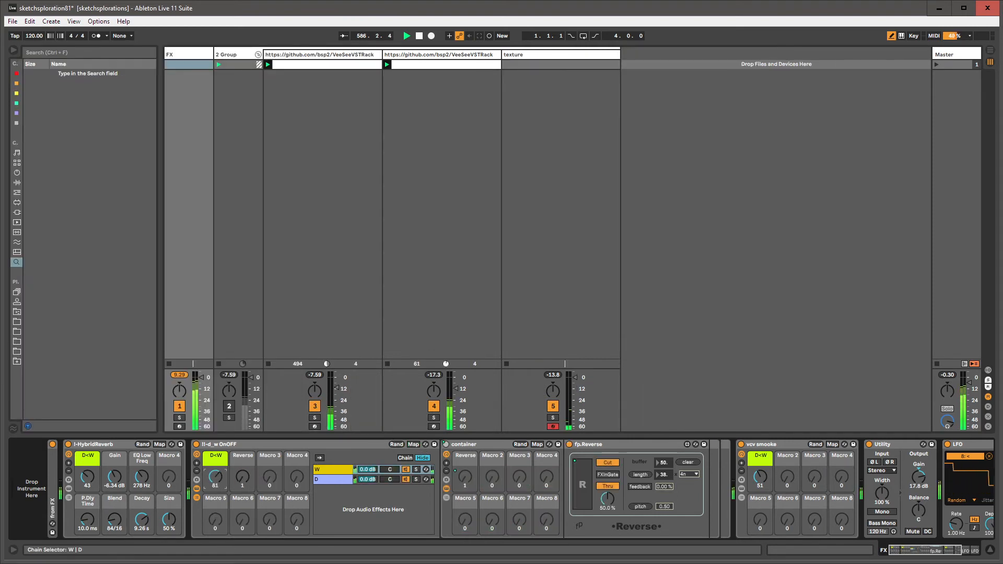
left_click_drag(215, 476, 216, 478)
left_click_drag(243, 476, 243, 410)
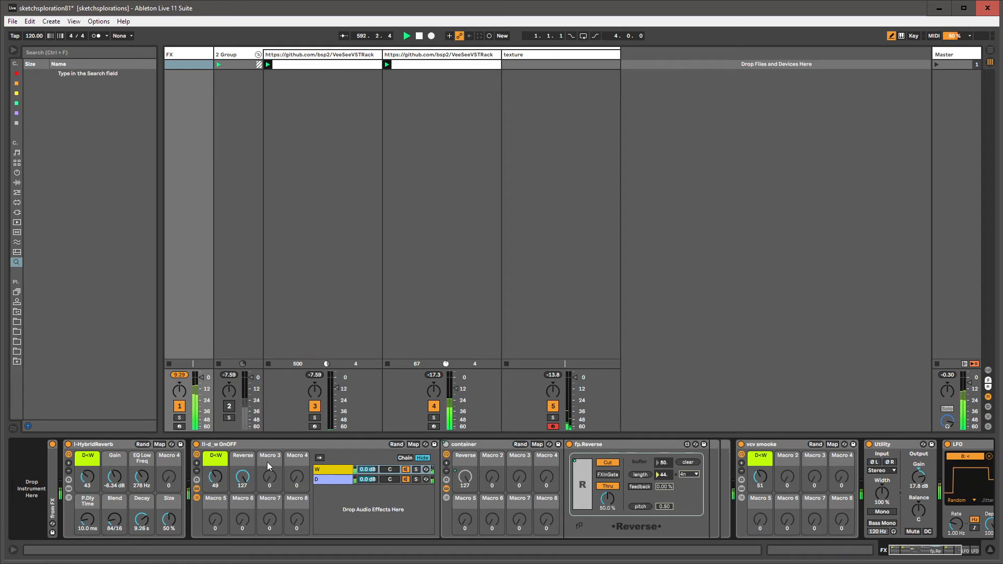
mouse_move(242, 479)
left_mouse_down()
mouse_move(241, 544)
mouse_move(242, 479)
left_mouse_up()
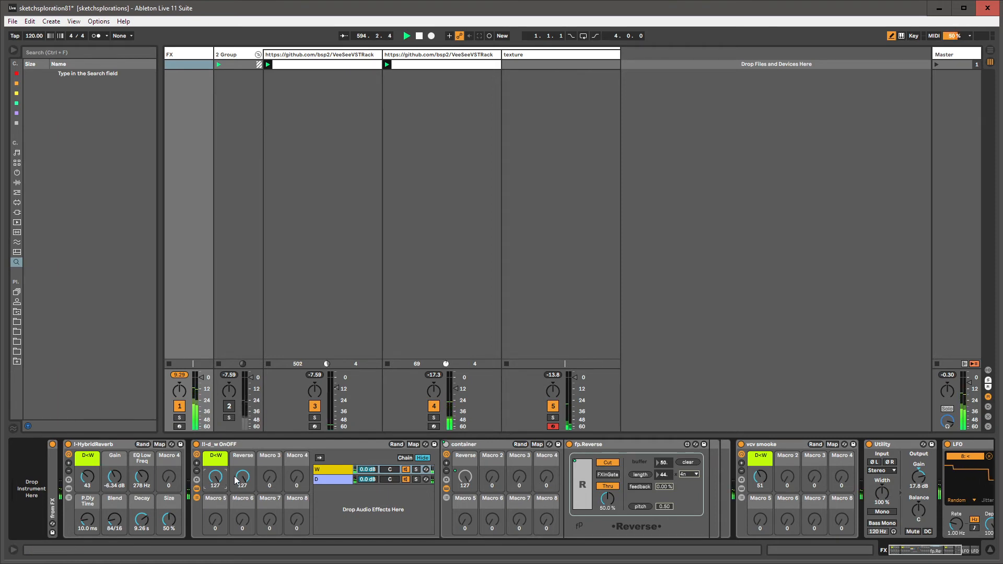
mouse_move(236, 480)
left_mouse_down()
mouse_move(241, 543)
mouse_move(241, 476)
left_mouse_up()
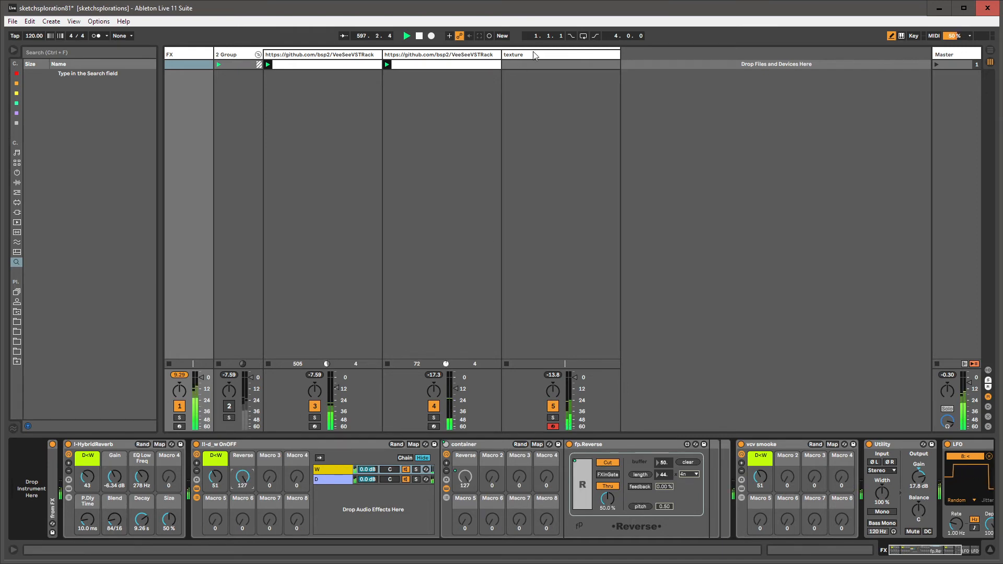
Step: Lower the texture track's volume slightly and duplicate the track
left_click(538, 347)
left_click_drag(584, 386, 584, 391)
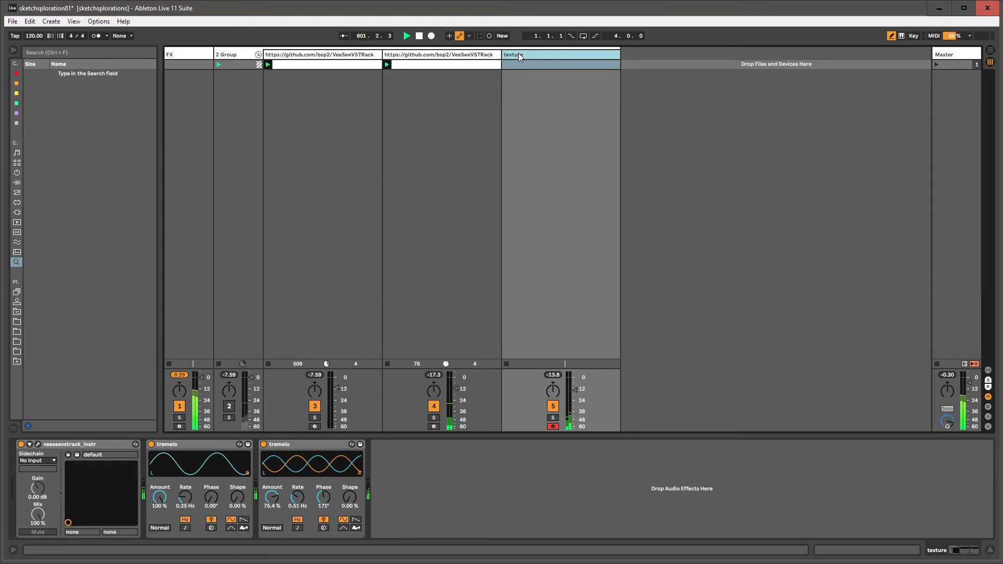
key("ctrl+d")
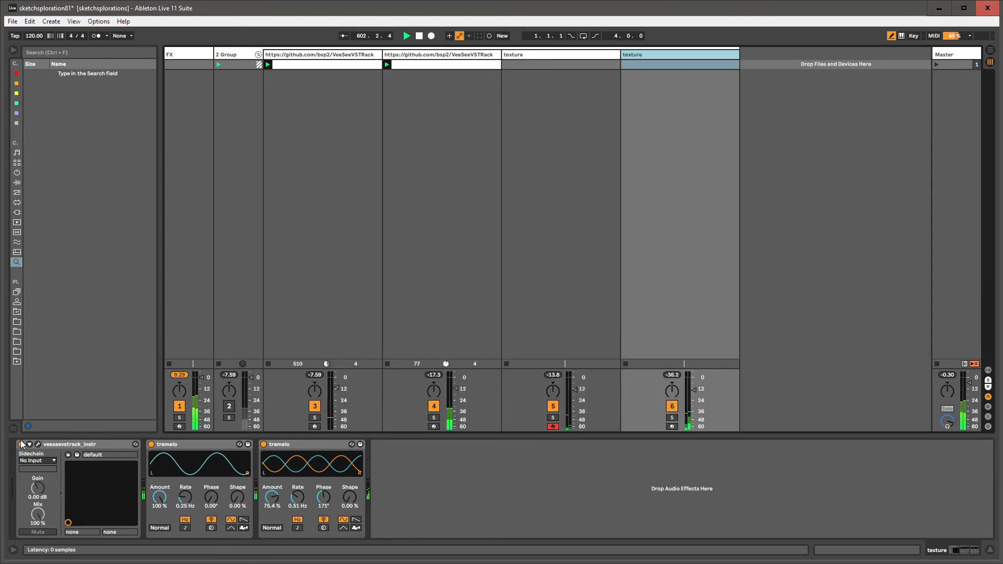
Step: Switch off both tremelo devices on the duplicated texture track and adjust its VeeSeeVSTRack patch
left_click(234, 445)
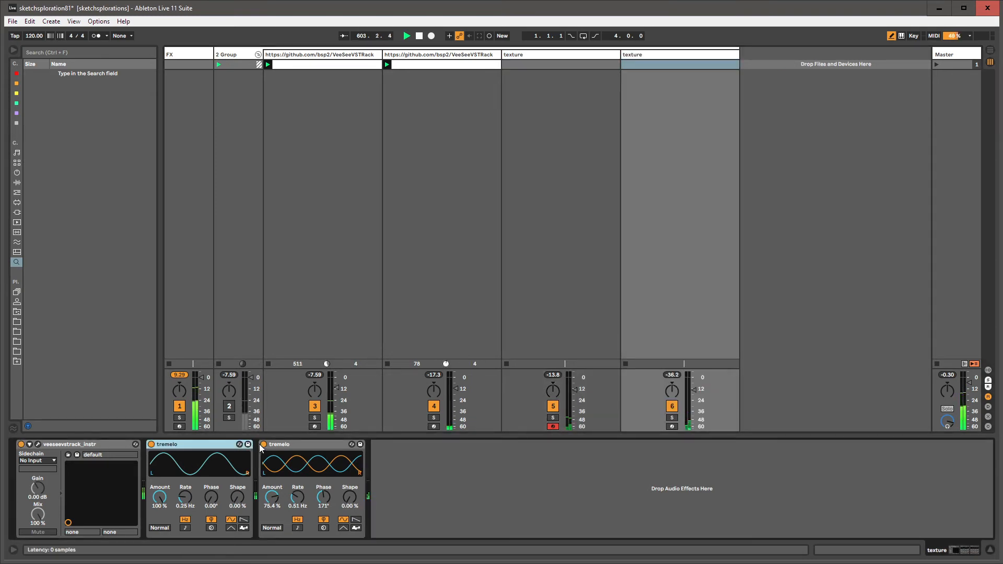
left_click(37, 444)
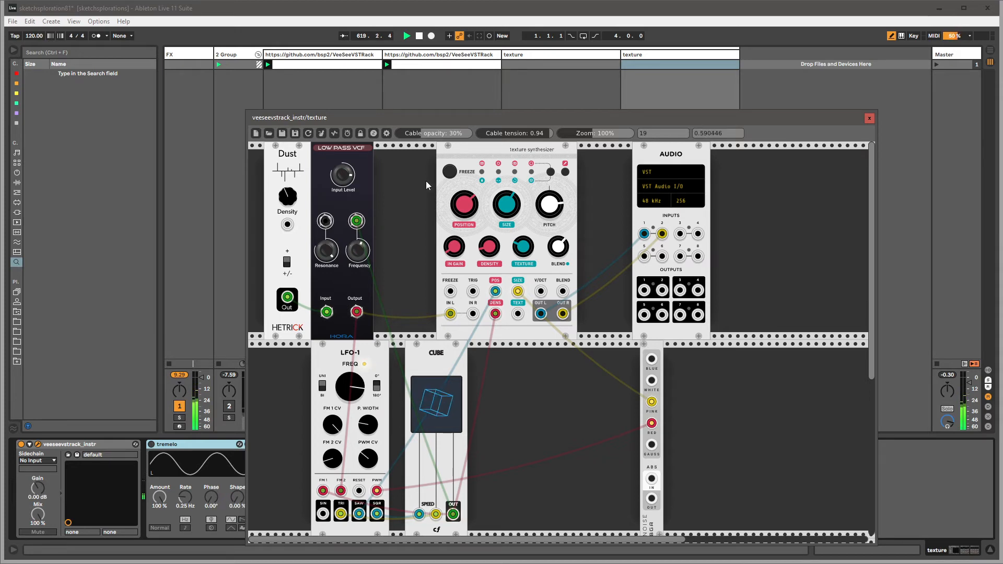
left_click(870, 119)
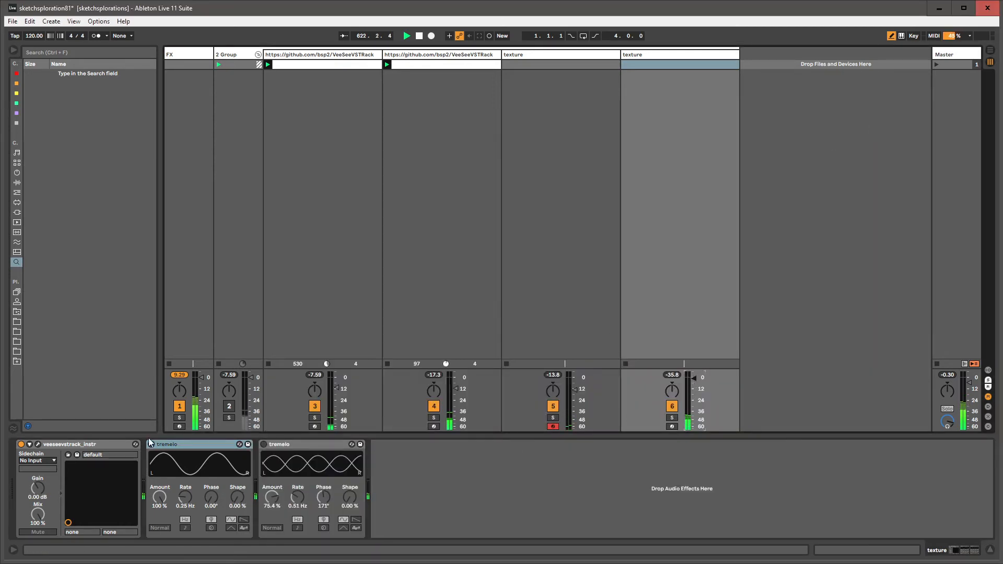
left_click(641, 53)
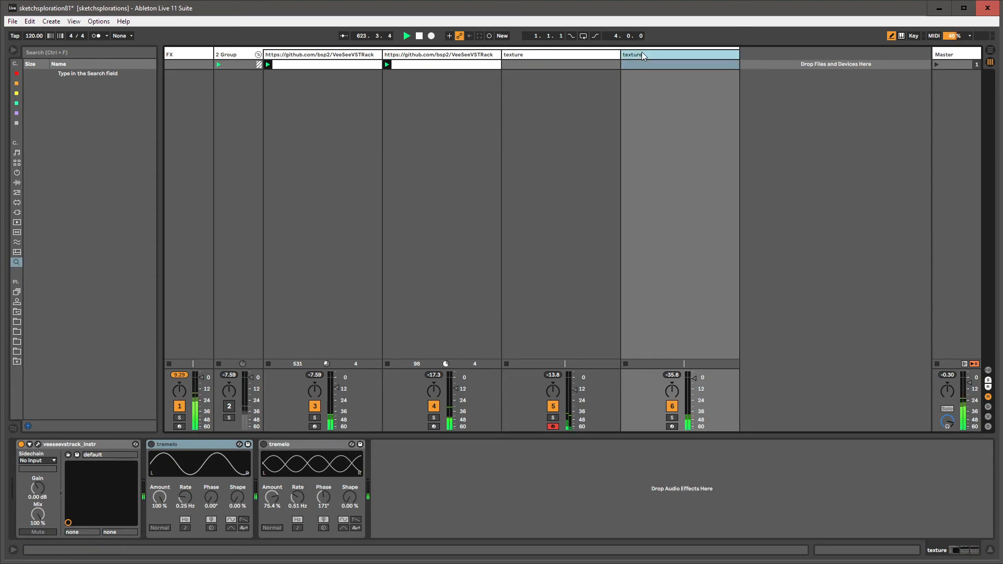
left_click(37, 445)
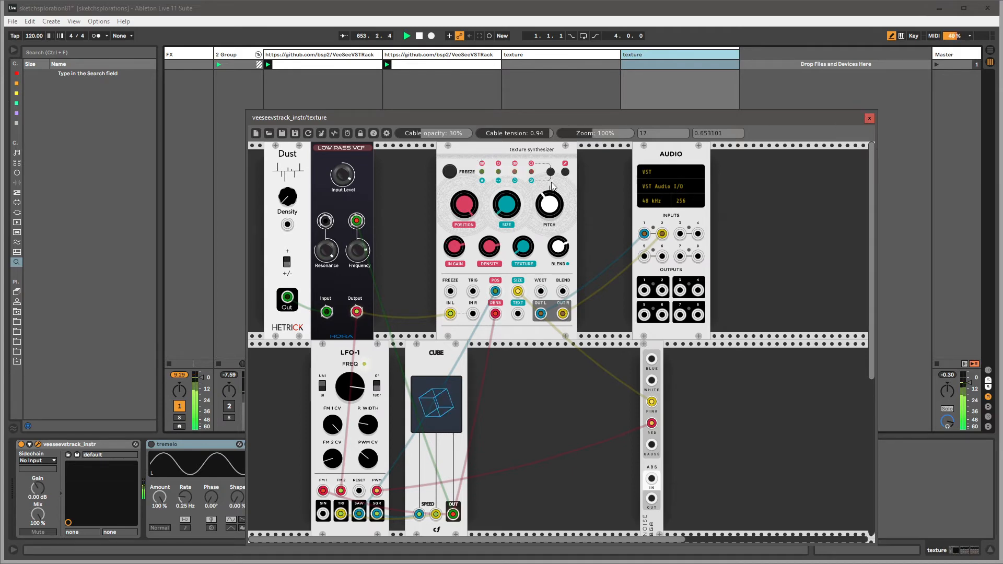
left_click(870, 118)
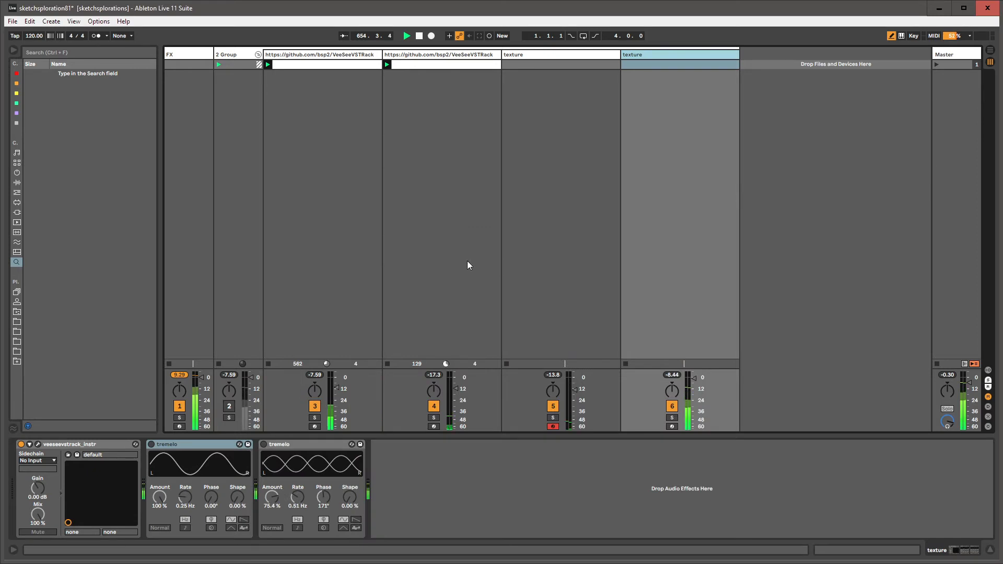
Step: Add a Limiter to the duplicated texture track and set its ceiling to -19.9 dB
left_click(16, 124)
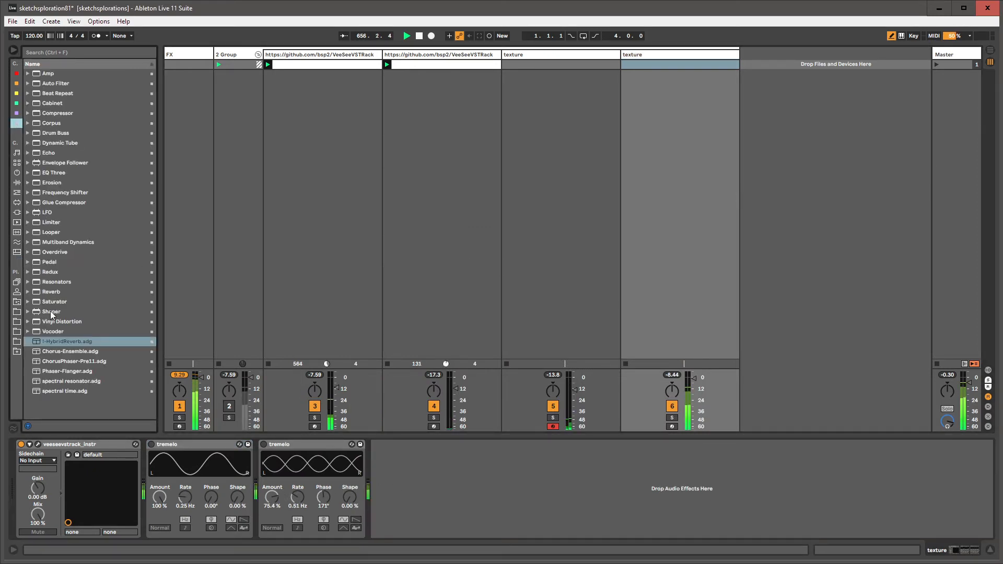
double_click(51, 222)
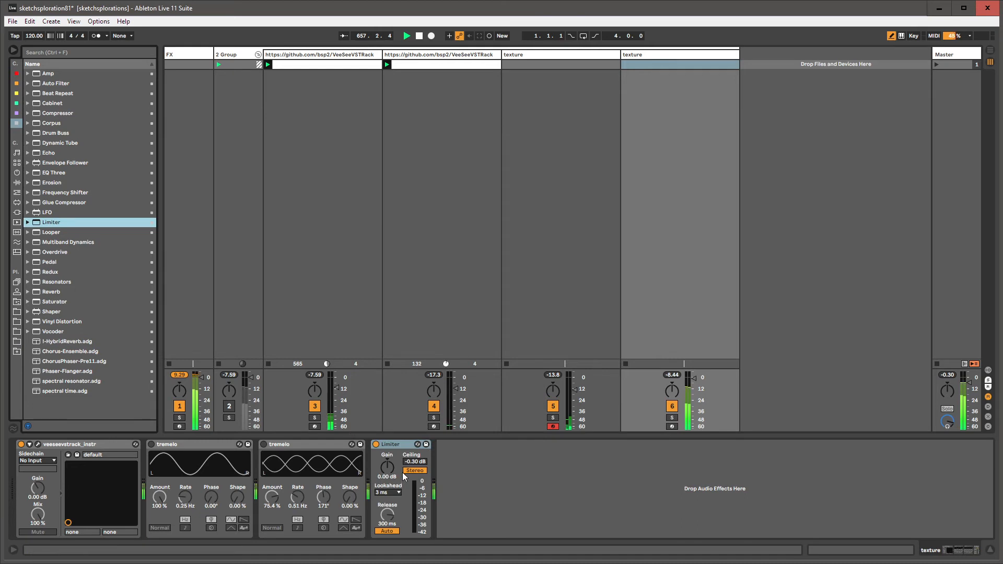
left_click_drag(412, 462, 413, 512)
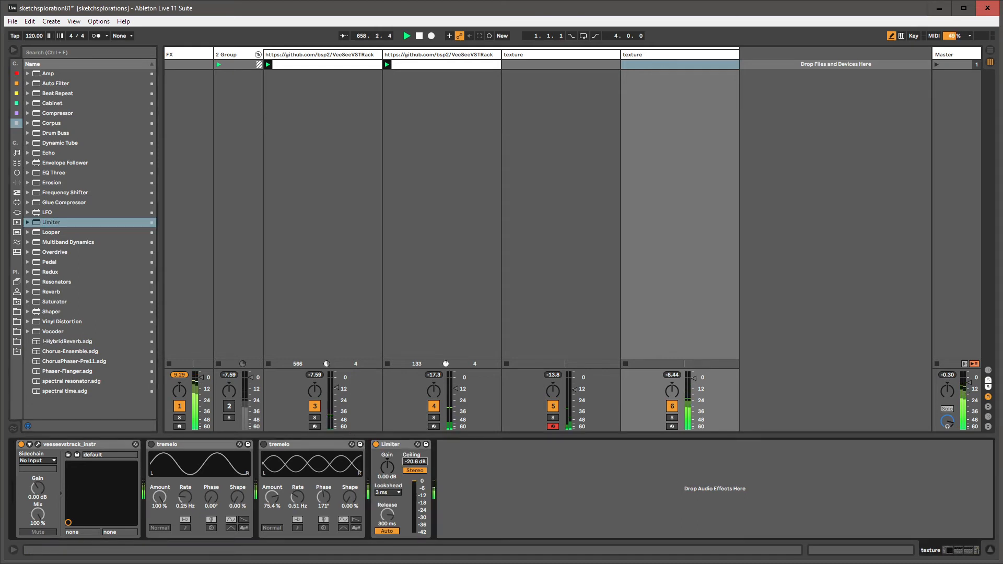
left_click_drag(415, 462, 415, 459)
Step: Add a Utility with its DC filter enabled to the duplicated texture track and place it before the Limiter
key("ctrl+f")
type("utility")
key("Return")
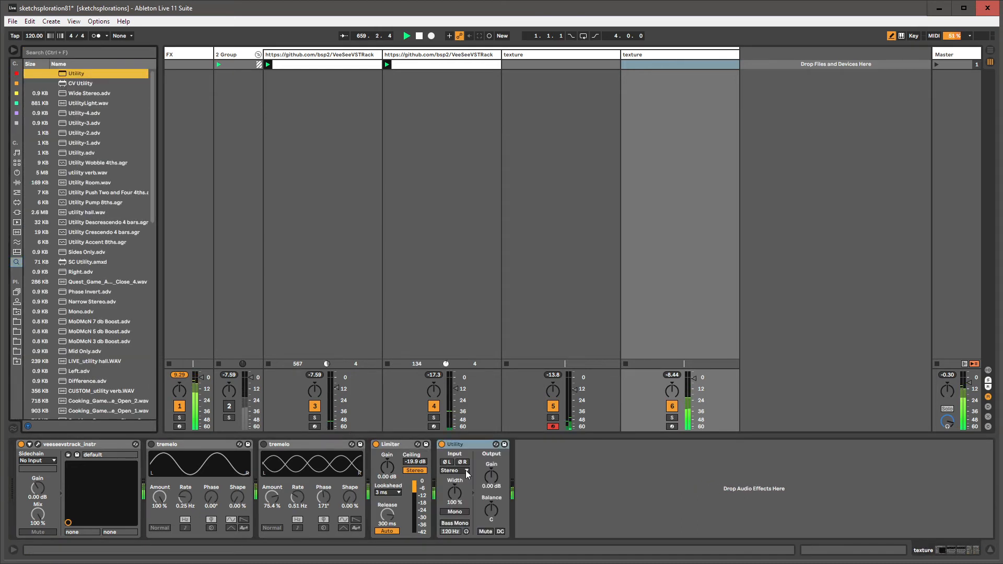
left_click(500, 532)
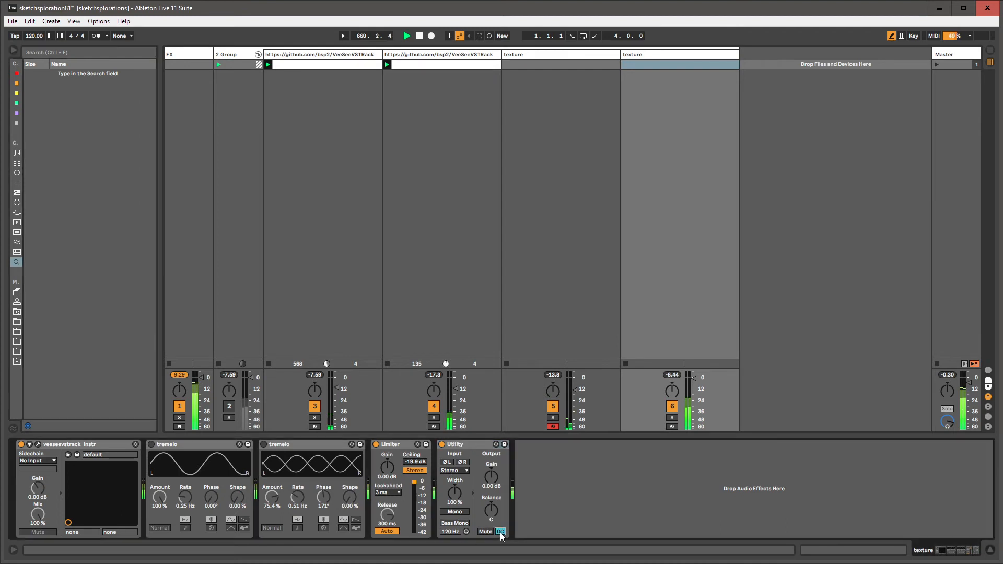
left_click_drag(458, 445, 371, 452)
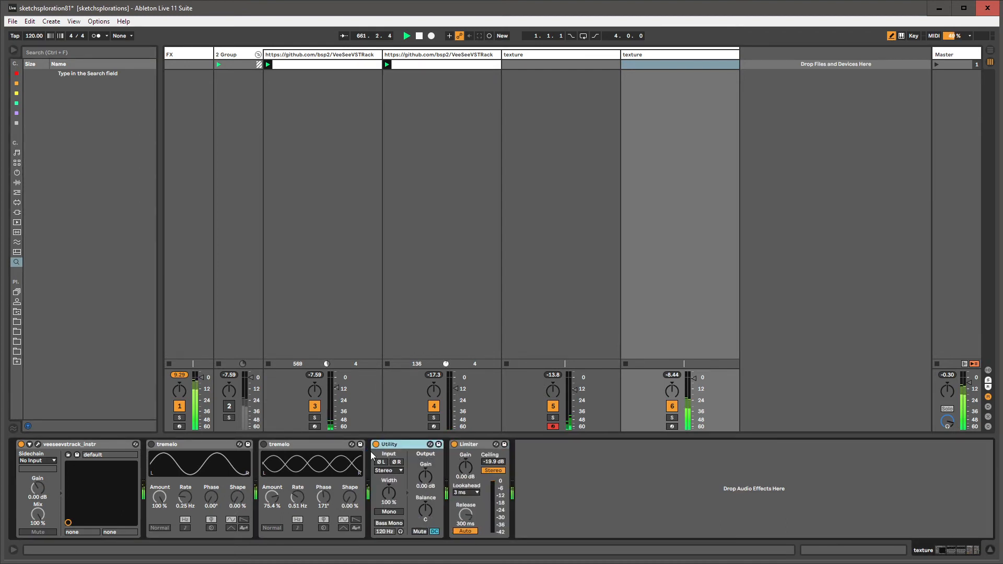
Step: Lower the Limiter's gain to about -17.3 dB and adjust the duplicated texture track's VeeSeeVSTRack patch
left_click_drag(466, 467, 466, 476)
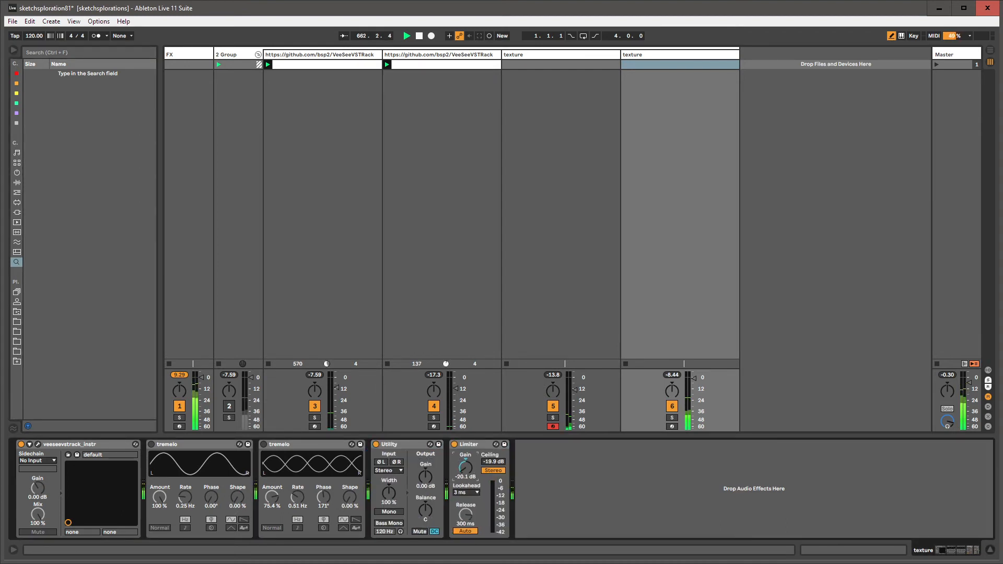
left_click(38, 444)
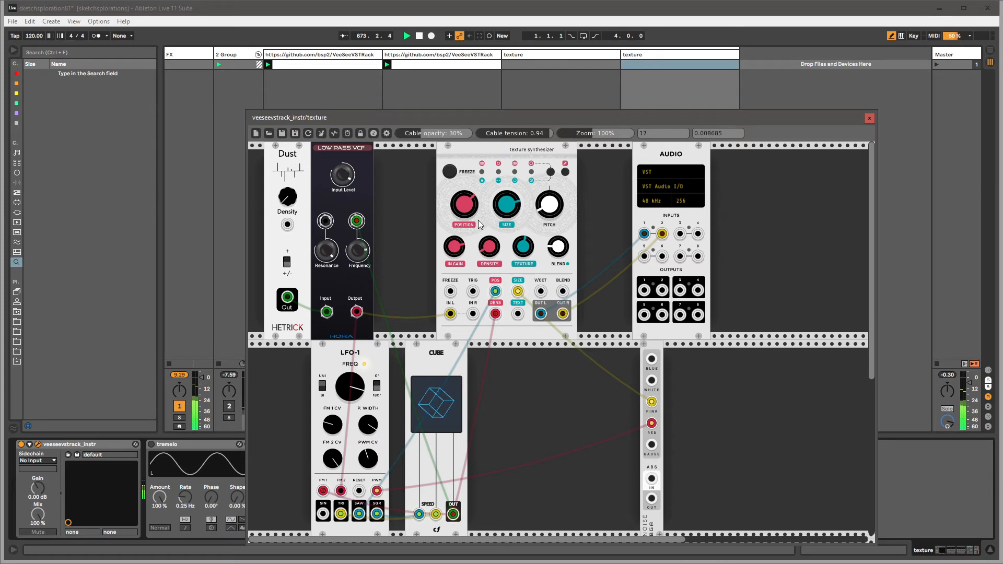
left_click(869, 118)
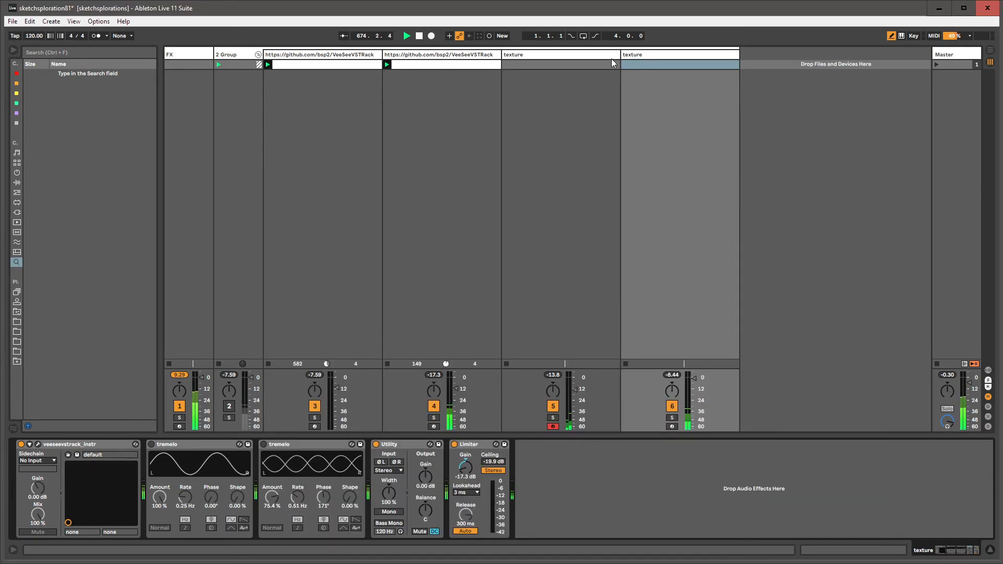
Step: Rename the two texture tracks "vcv texture" and "vcv texture2" and narrow both of them
left_click(632, 58)
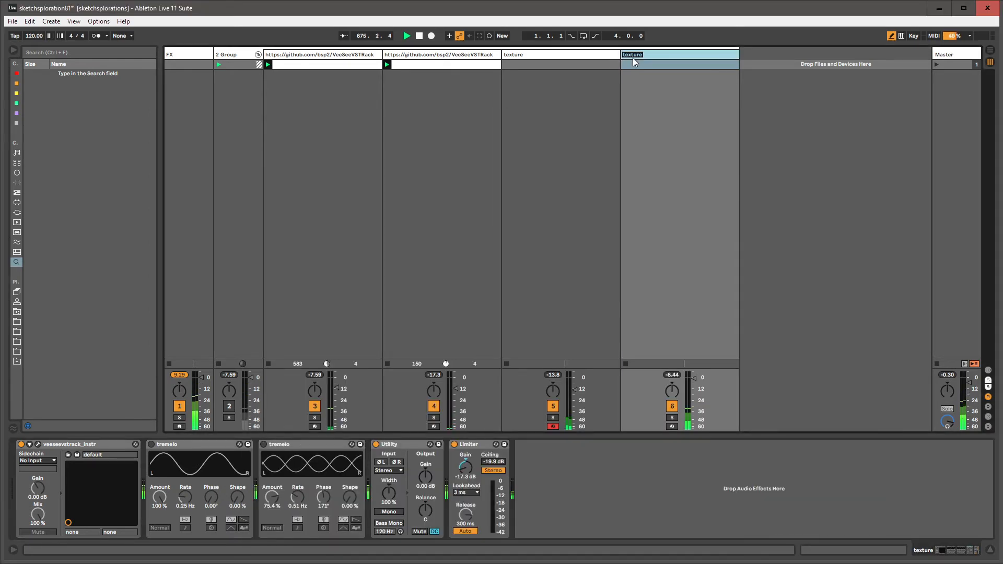
type("2")
key("Return")
left_click_drag(621, 57, 562, 61)
left_click_drag(675, 56, 592, 61)
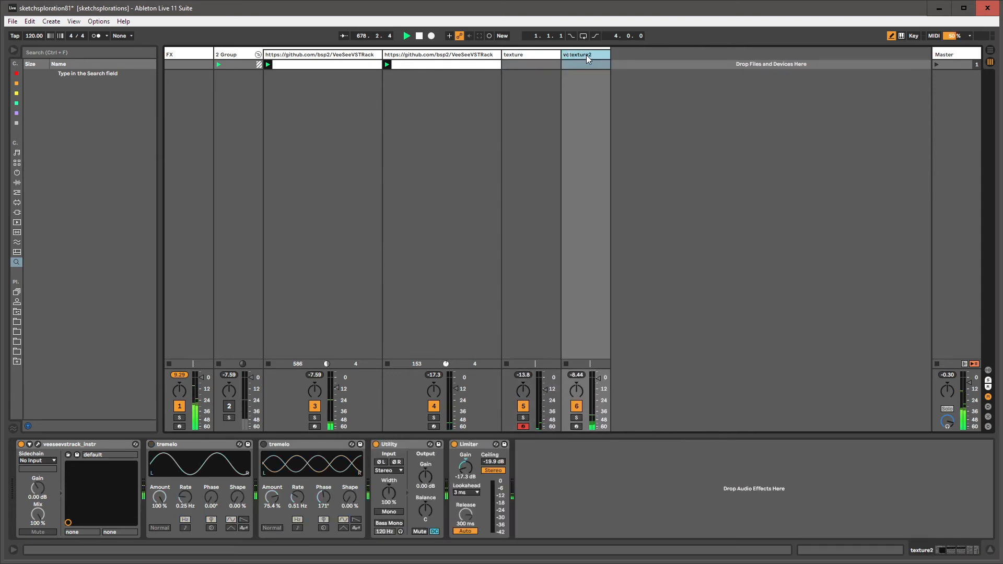
left_click(535, 54)
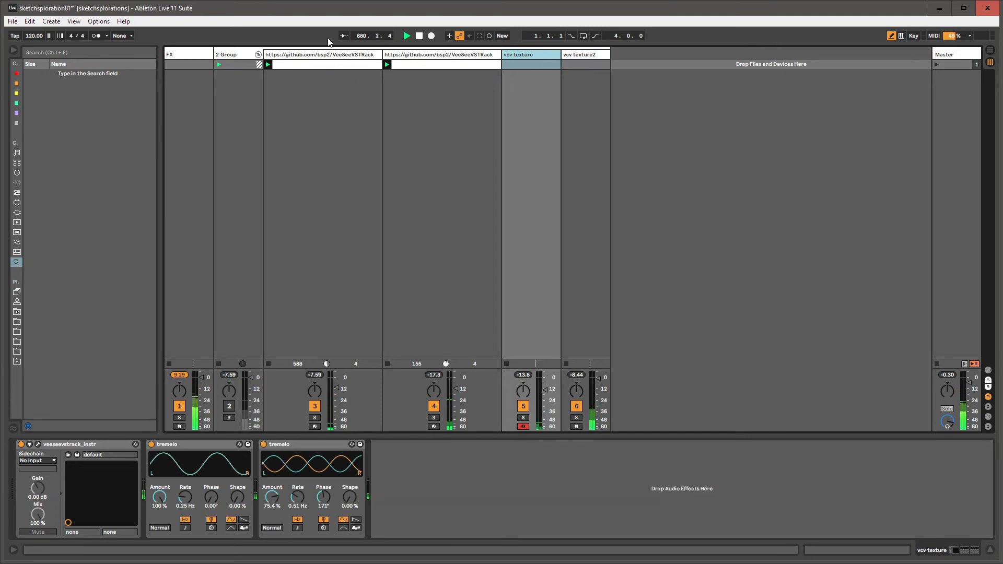
Step: Shorten the name of the second VeeSeeVSTRack track in the group to "bsp2 VeeSeeVSTRack"
left_click(425, 56)
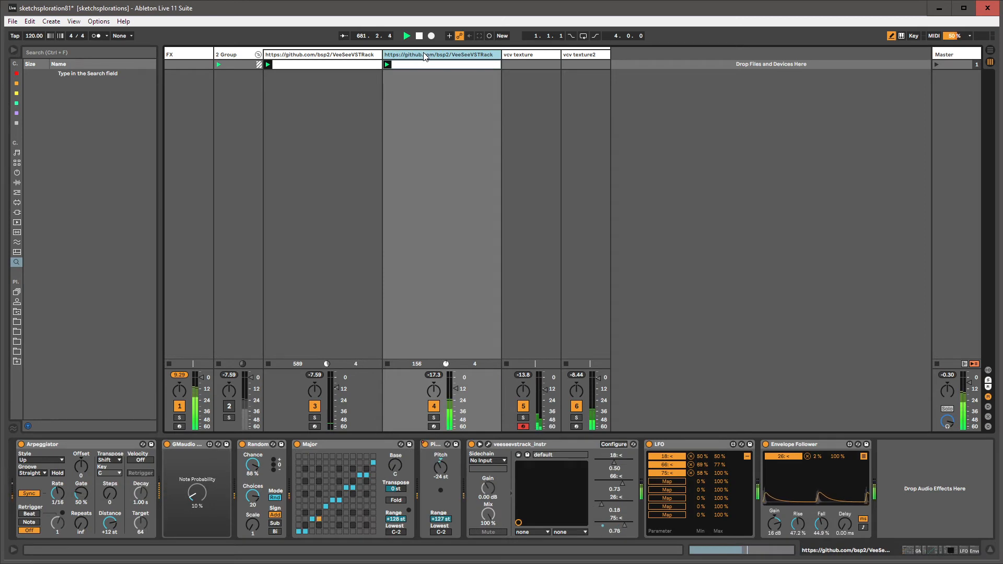
key("shift+Right")
key("shift+Right")
key("shift+Right")
key("shift+Right")
key("shift+Right")
key("shift+Right")
key("shift+Right")
key("shift+Right")
key("shift+Right")
key("shift+Right")
key("shift+Right")
key("shift+Right")
key("shift+Right")
key("shift+Right")
key("shift+Right")
key("shift+Right")
key("shift+Right")
key("shift+Right")
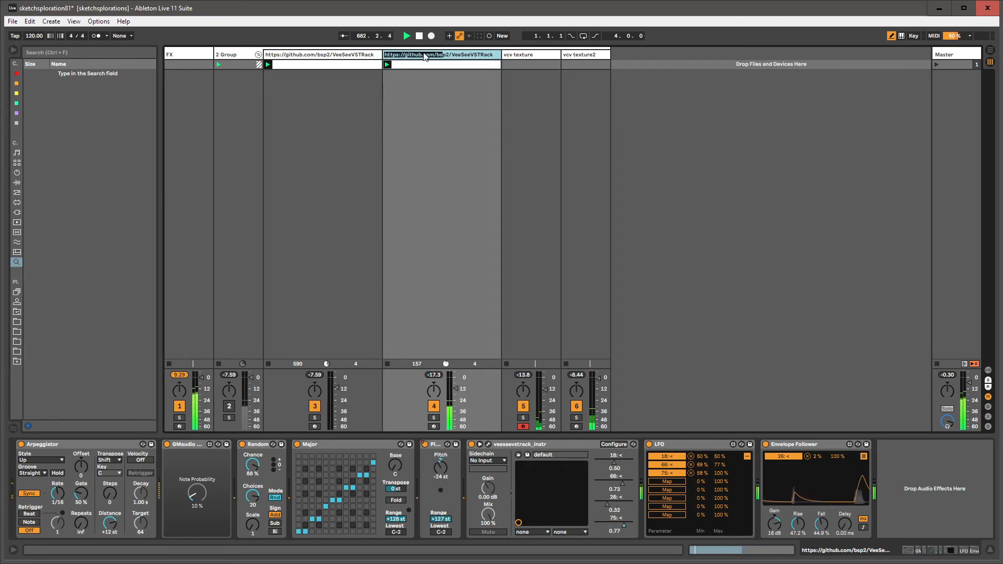
key("BackSpace")
key("Right")
key("Right")
key("Right")
key("Right")
key("Right")
key("BackSpace")
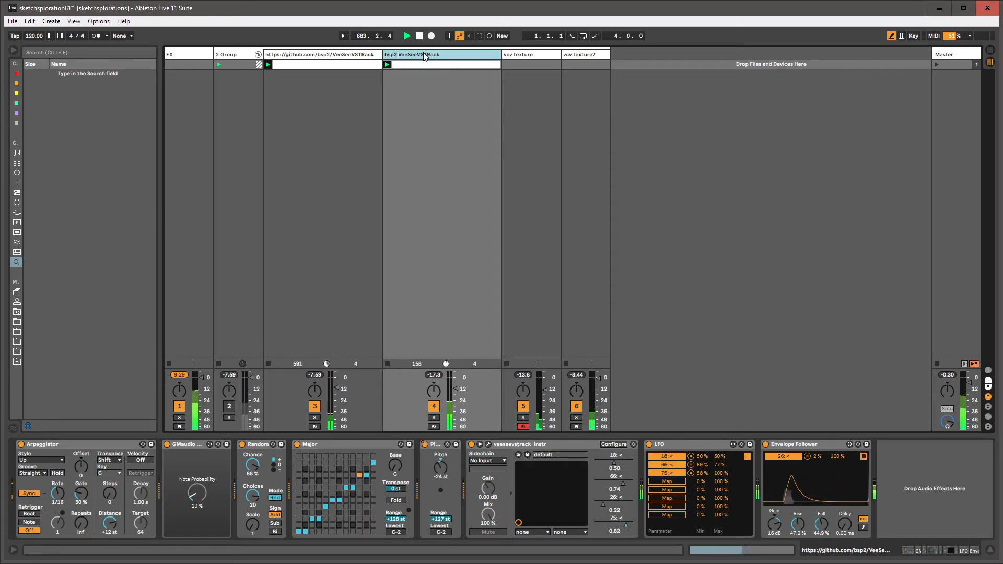
key("Return")
Step: Create a one-bar looped clip on the FX track showing the reverse rack's Reverse macro envelope and launch it
left_click(193, 56)
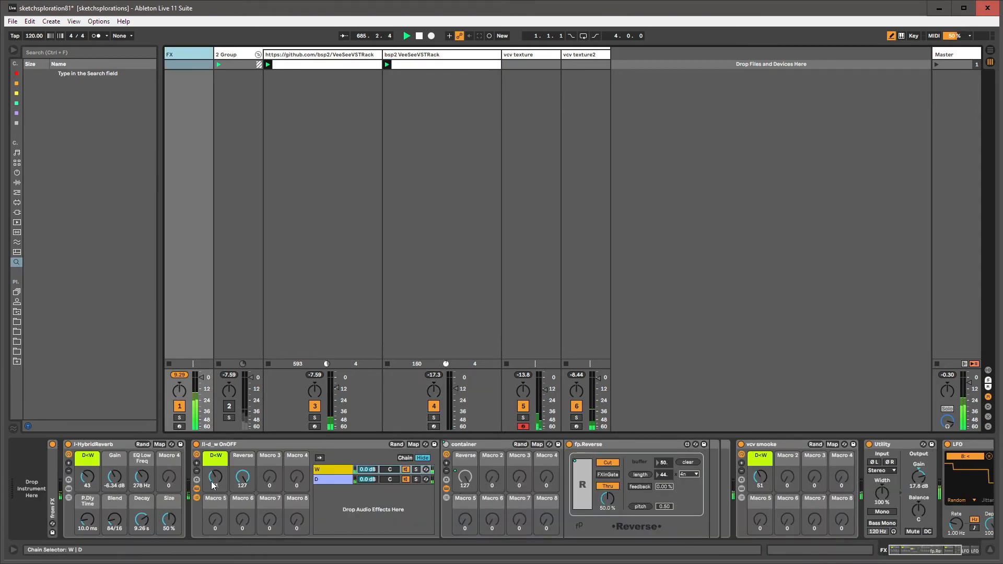
mouse_move(243, 477)
left_mouse_down()
mouse_move(243, 528)
mouse_move(243, 481)
left_mouse_up()
left_click(192, 64)
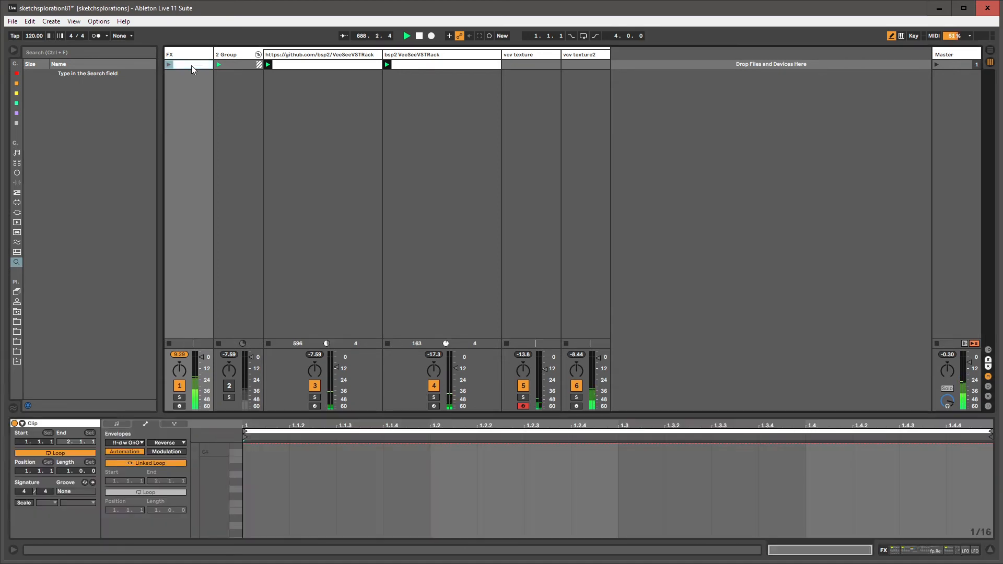
left_click(169, 65)
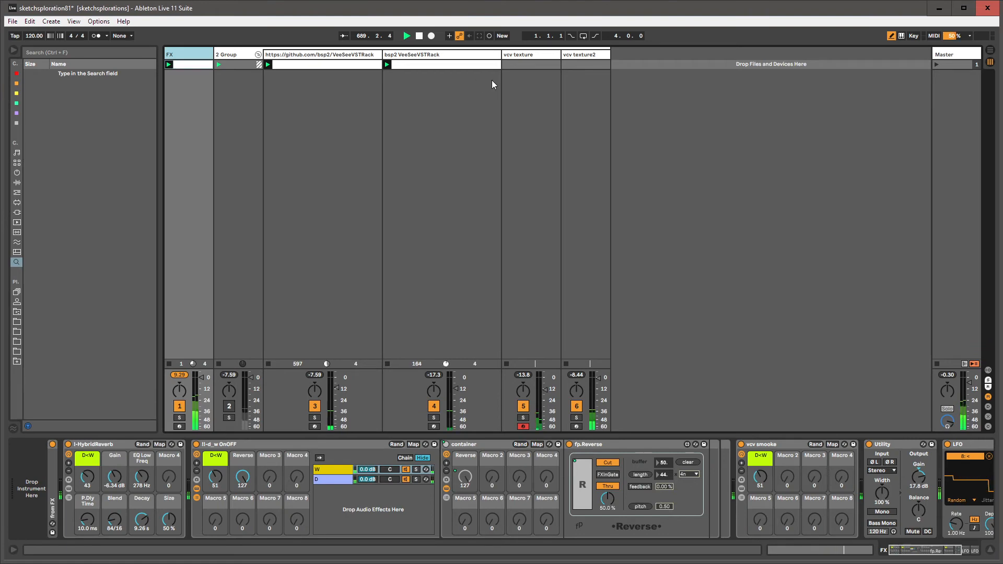
Step: Open the vcv texture2 track's VeeSeeVSTRack patch and move the Low Pass VCF module away from Dust, towards the texture synthesizer
left_click(579, 55)
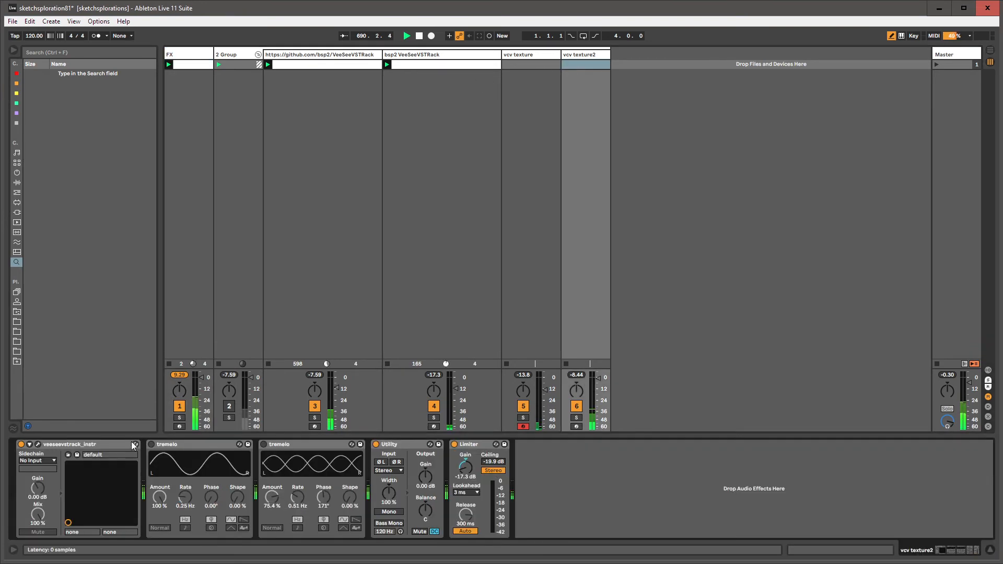
left_click(38, 445)
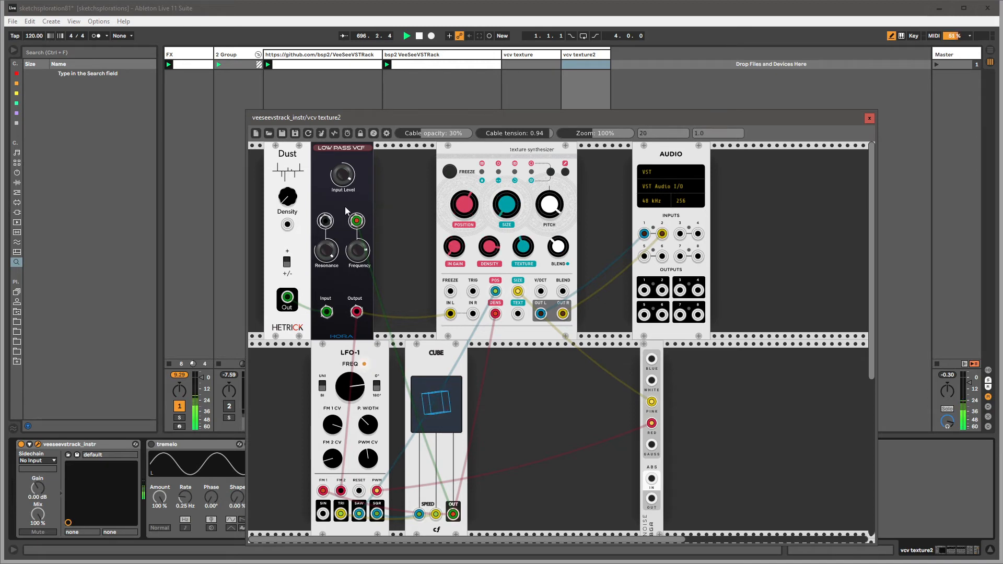
left_click_drag(345, 206, 403, 210)
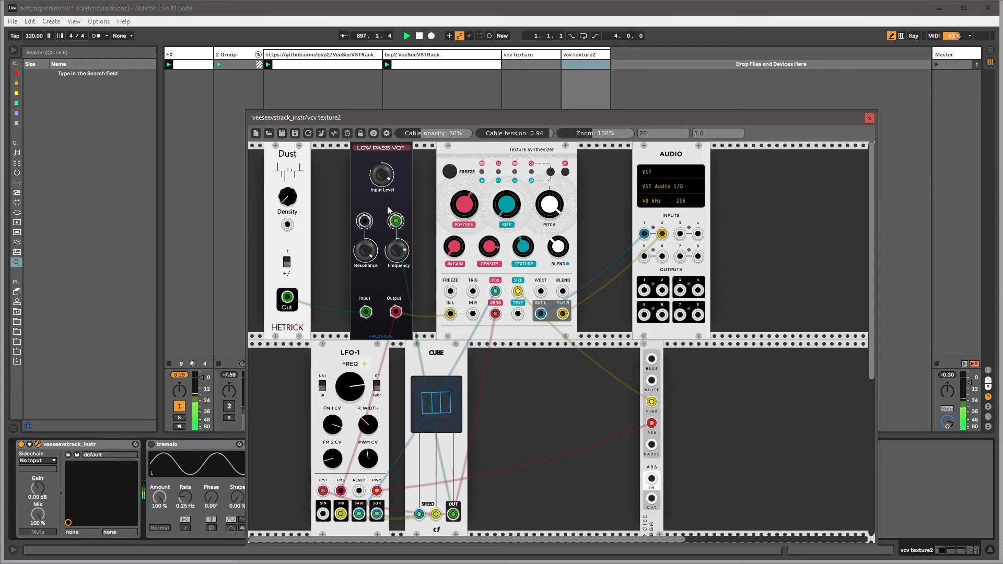
Step: Duplicate the Low Pass VCF, place the copy between Dust and the original filter, and route the Dust signal through both filters in series
right_click(388, 210)
left_click(401, 255)
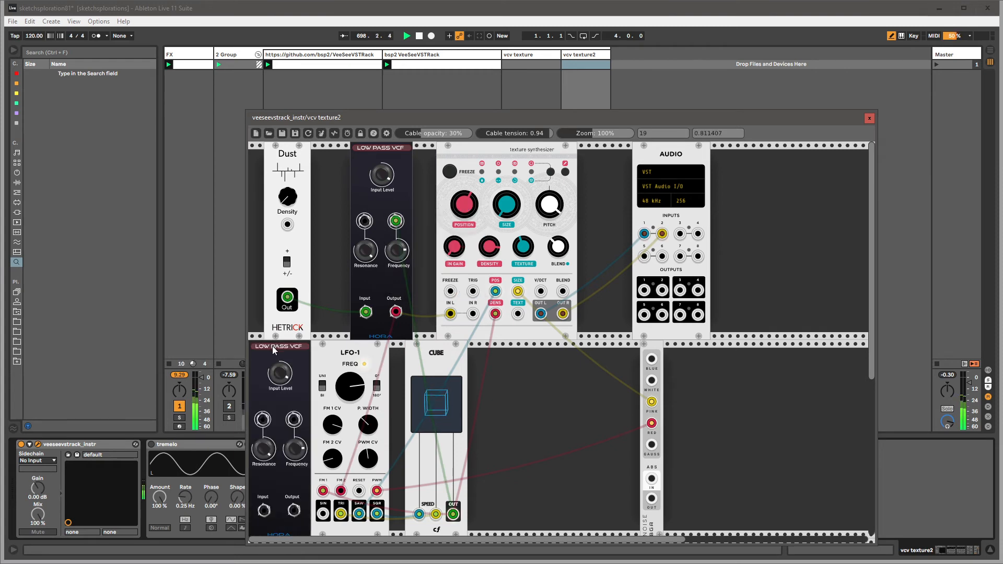
left_click_drag(305, 274, 291, 274)
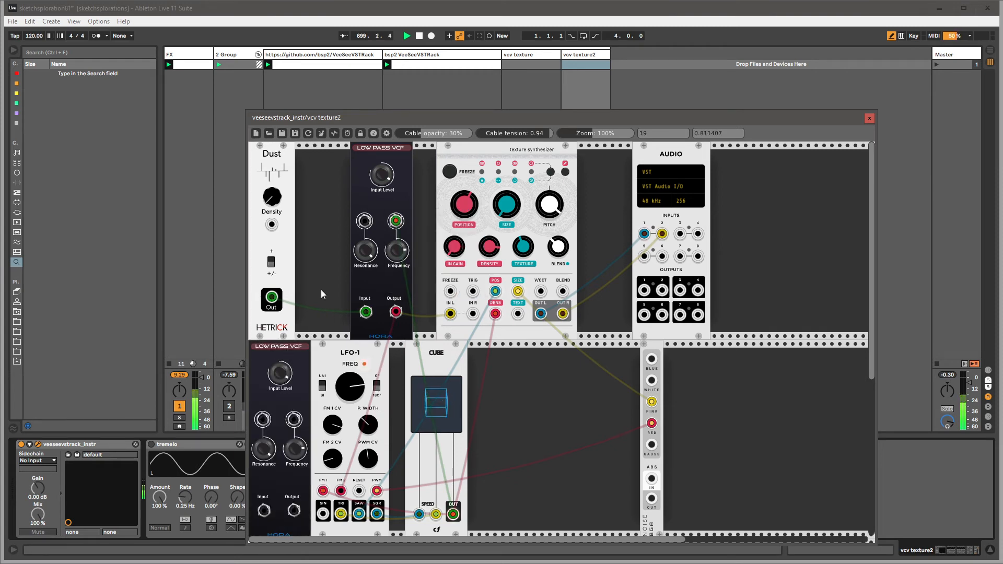
left_click_drag(407, 156, 431, 157)
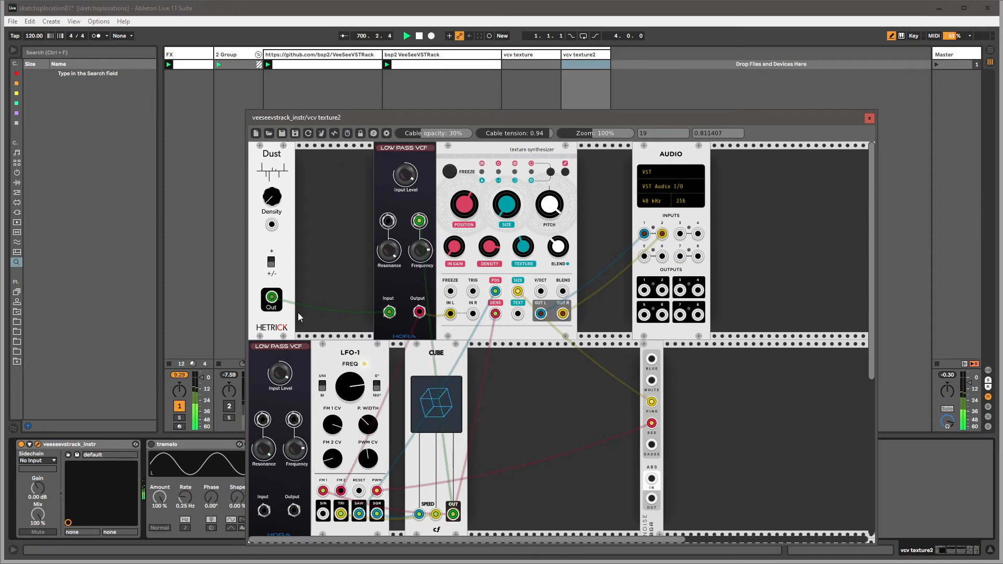
left_click_drag(281, 407, 336, 208)
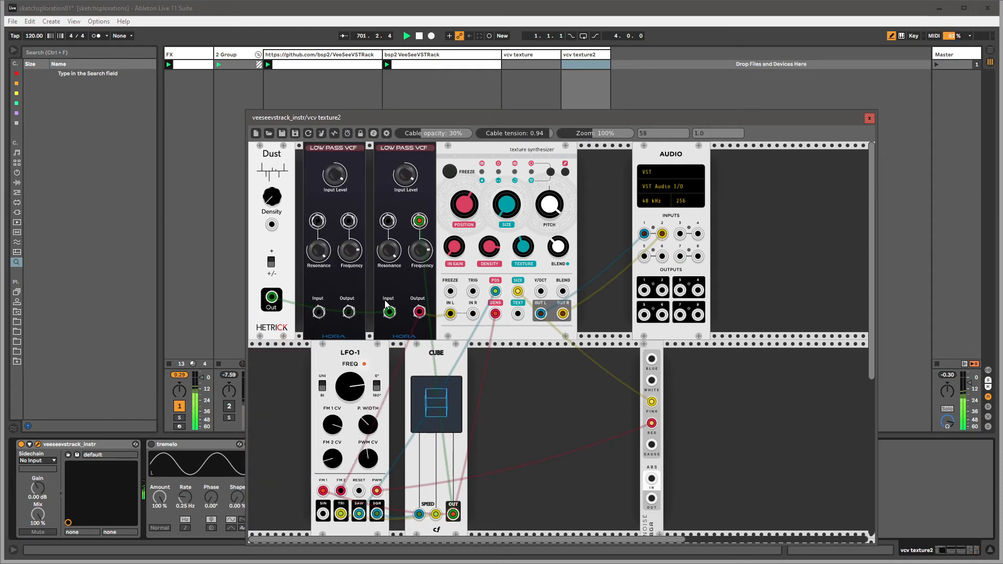
mouse_move(389, 312)
left_mouse_down()
mouse_move(319, 312)
mouse_move(389, 312)
left_mouse_up()
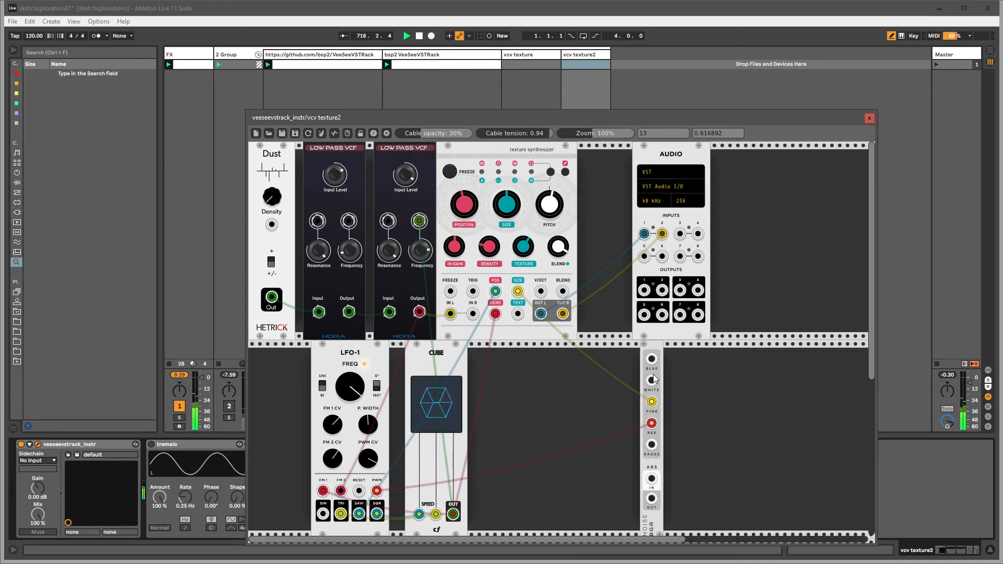
Step: Patch the blue noise output to the texture synthesizer's TEXT input and the Cube output to its V/OCT input
left_click_drag(652, 359, 518, 314)
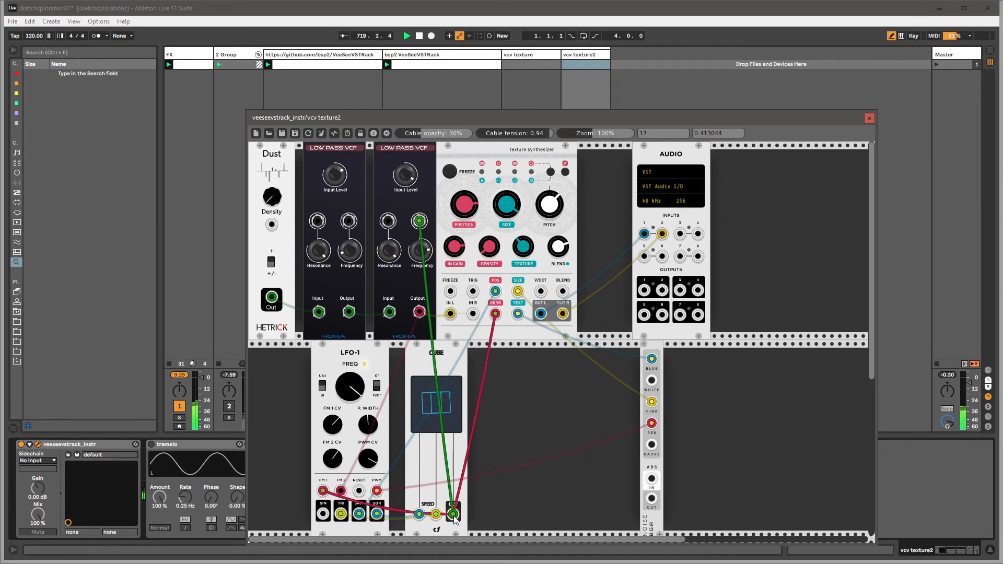
left_click_drag(453, 514, 541, 291)
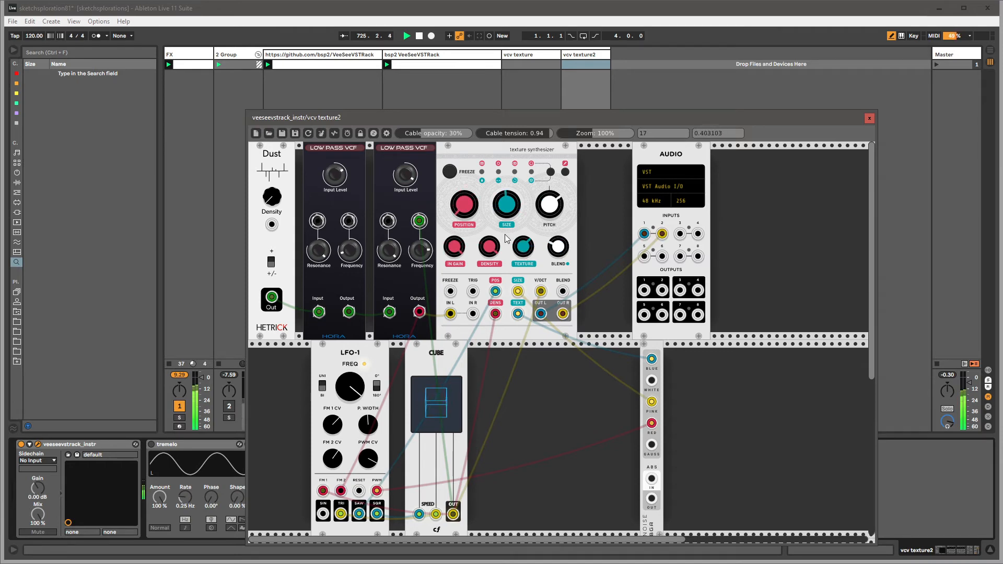
right_click(506, 172)
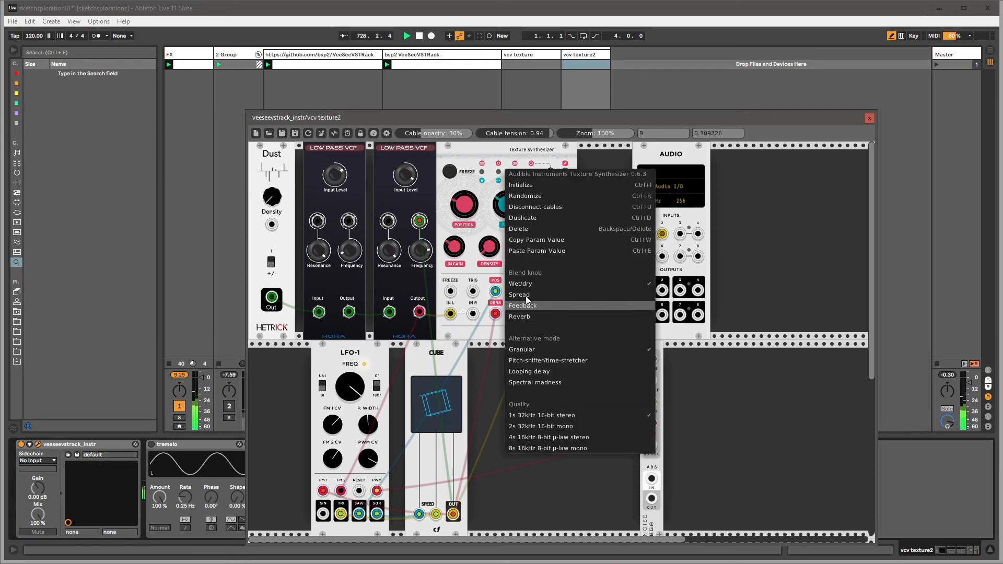
left_click(480, 165)
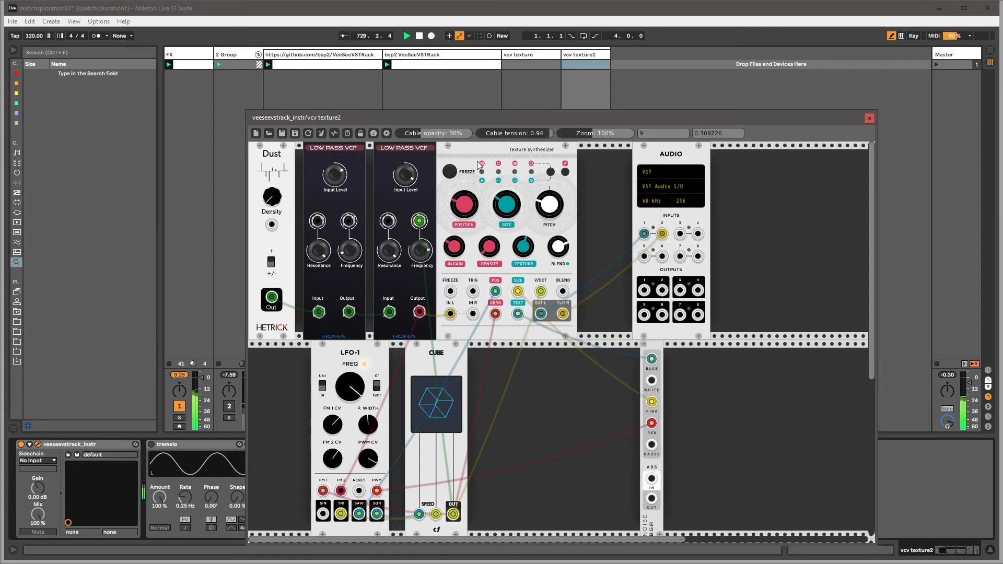
Step: Move the plug-in window clear of the device chain and turn on Configure mode for the veeseevstrack_instr device
left_click_drag(458, 112, 698, 52)
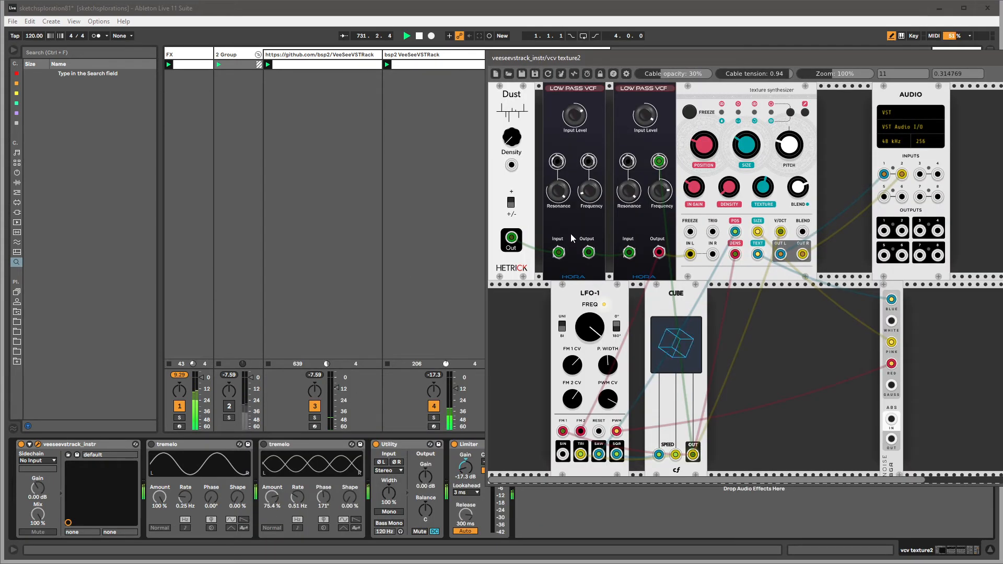
left_click(29, 445)
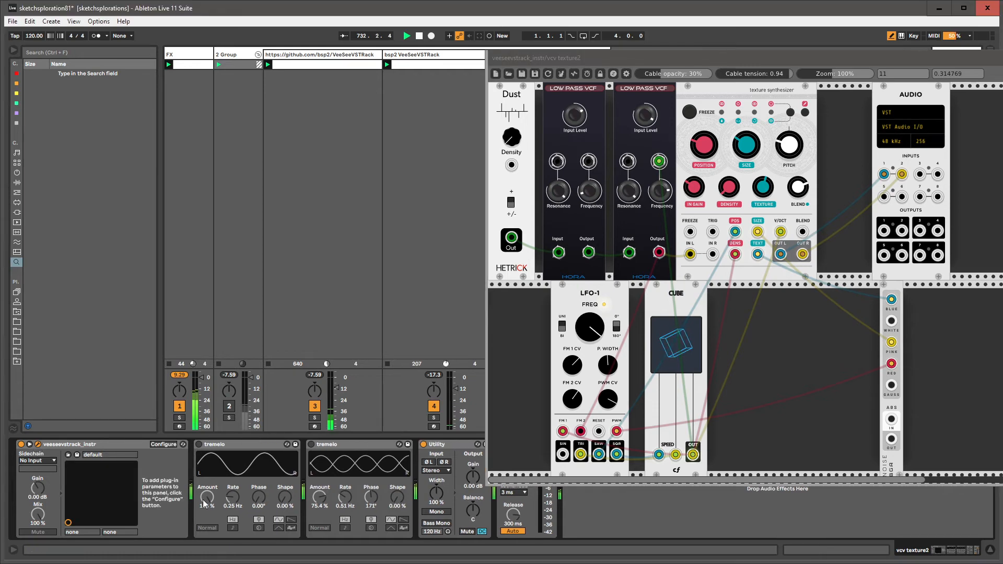
left_click(730, 98)
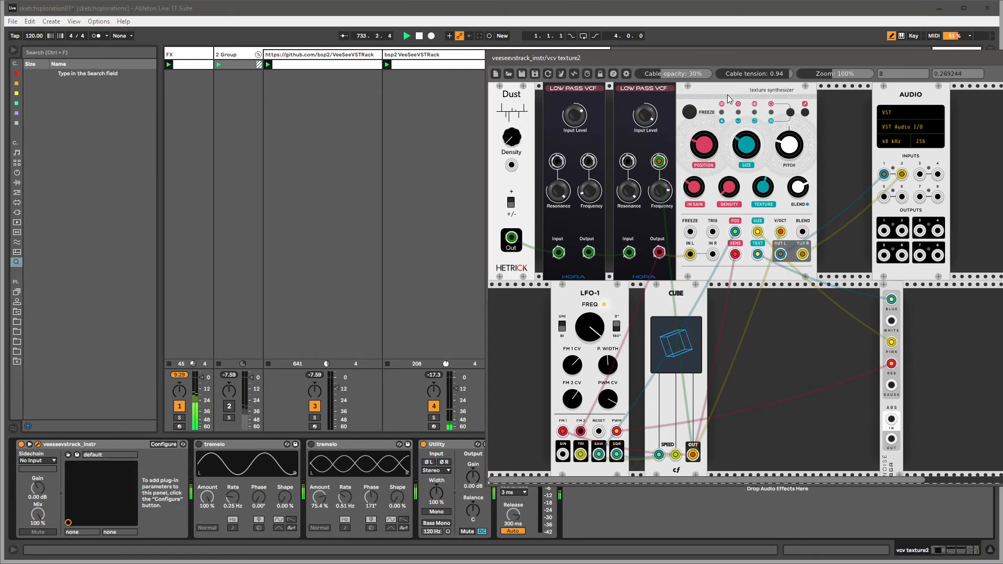
left_click(161, 443)
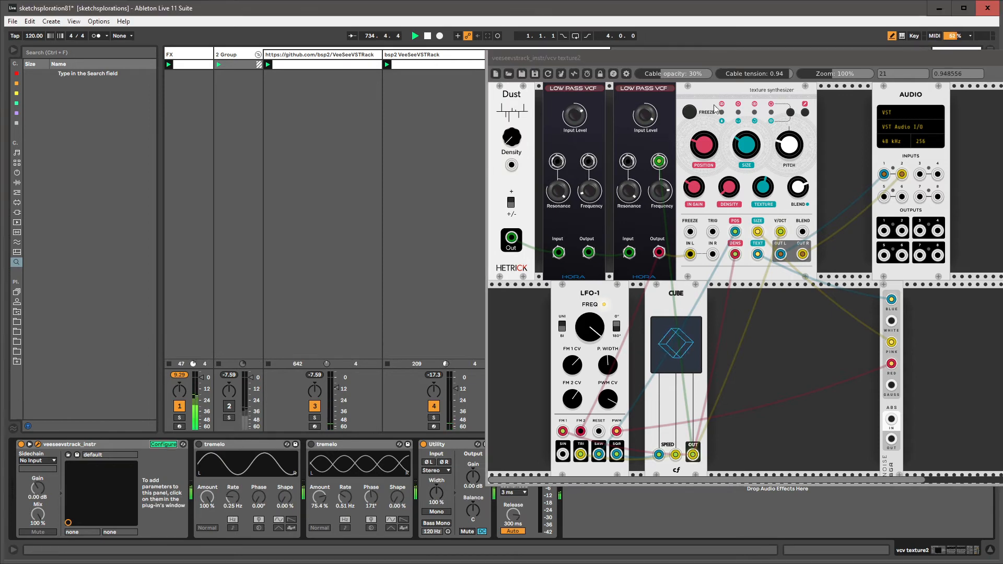
Step: Expose the texture synthesizer's Position, In Gain, Density, Size, Pitch, Blend and Texture knobs as device parameters
left_click(704, 158)
left_click(694, 186)
left_click(727, 194)
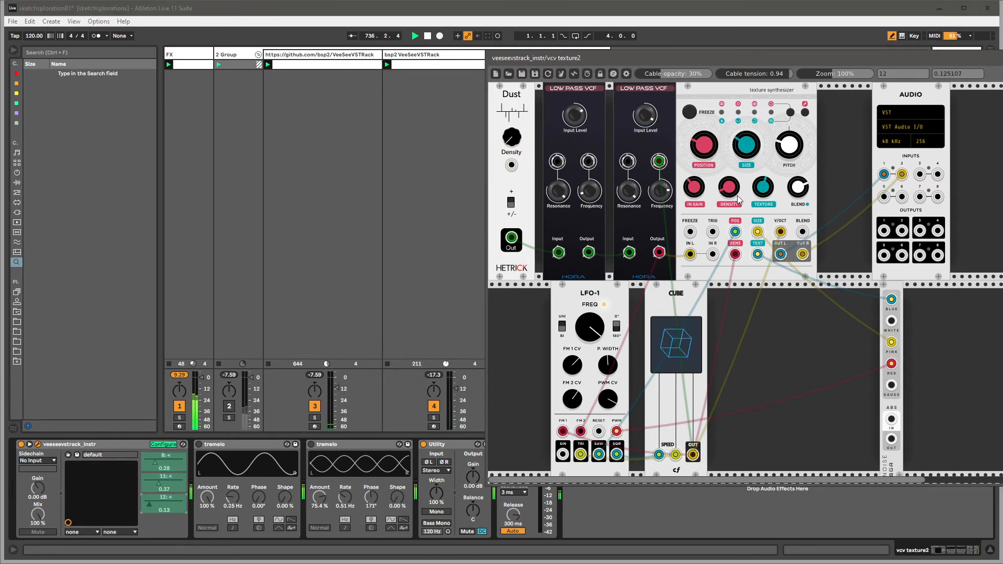
left_click_drag(747, 151, 794, 143)
left_click_drag(798, 189, 797, 197)
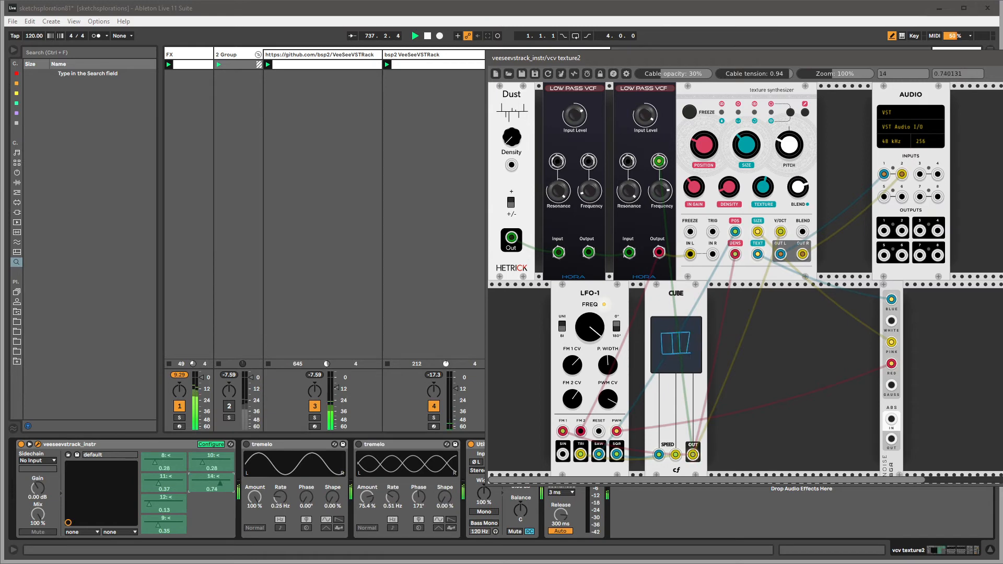
left_click(762, 193)
Step: Add the texture synthesizer's Freeze button and the two small buttons above the Pitch knob to the device parameters, leaving Freeze off
left_click(690, 111)
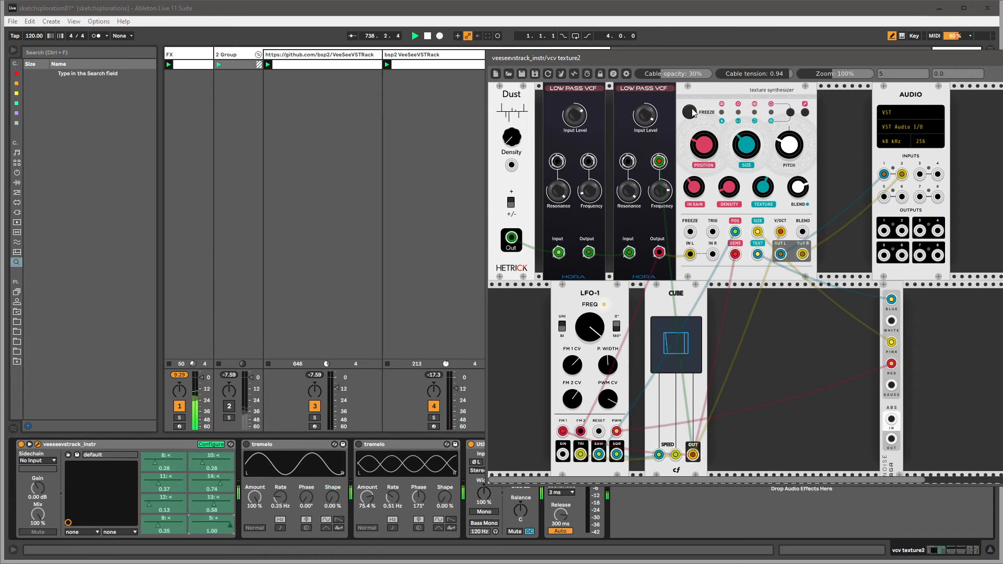
left_click(690, 112)
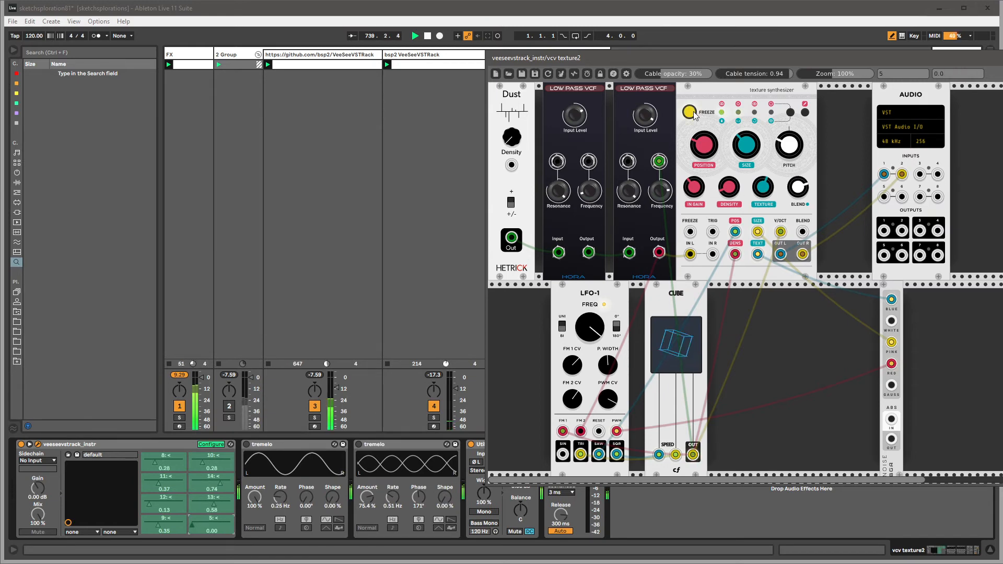
left_click(791, 113)
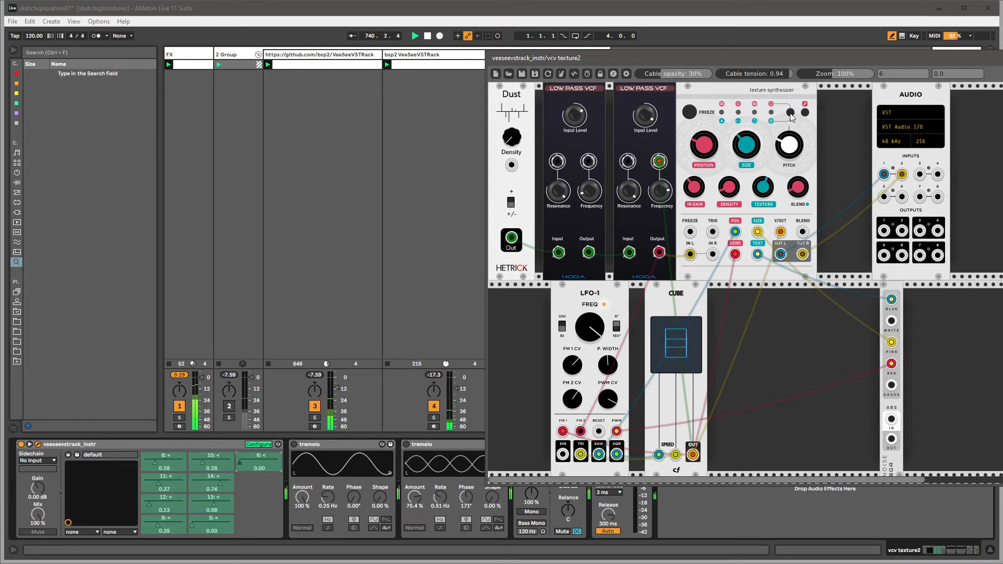
left_click(805, 113)
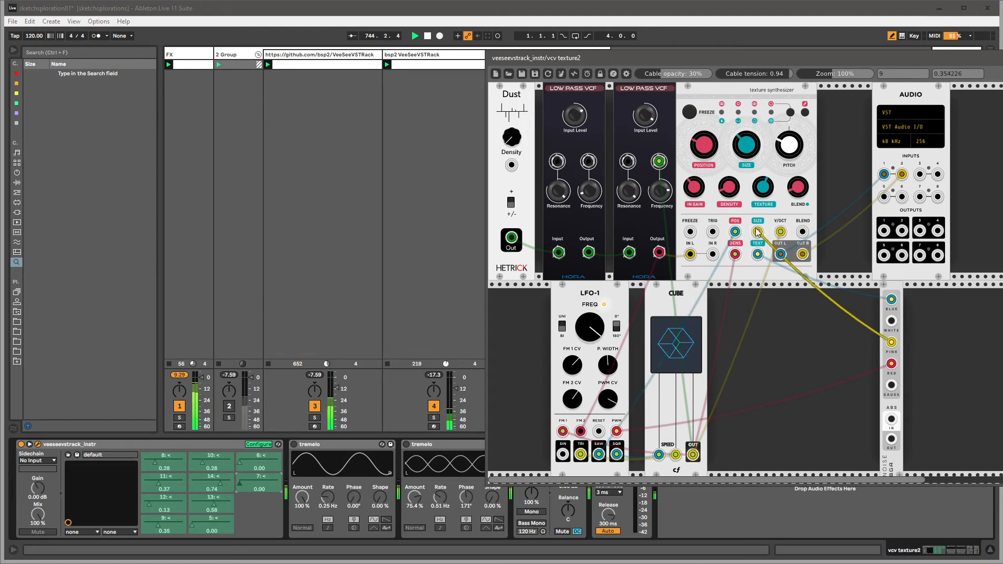
Step: Leave Configure mode and group the veeseevstrack_instr device into an Instrument Rack
left_click(196, 443)
key("ctrl+g")
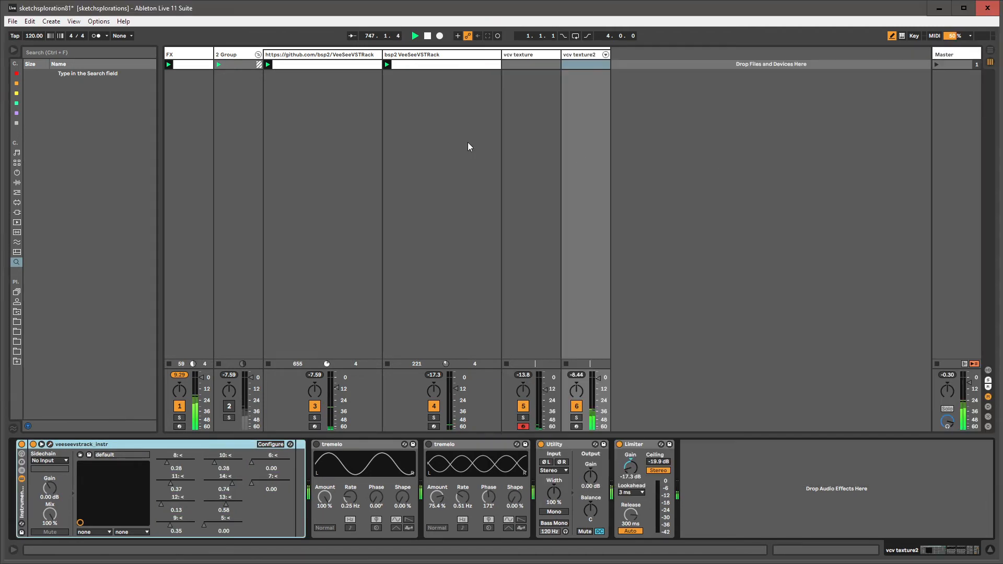
Step: Narrow the browser slightly to give the session tracks more room
left_click(455, 242)
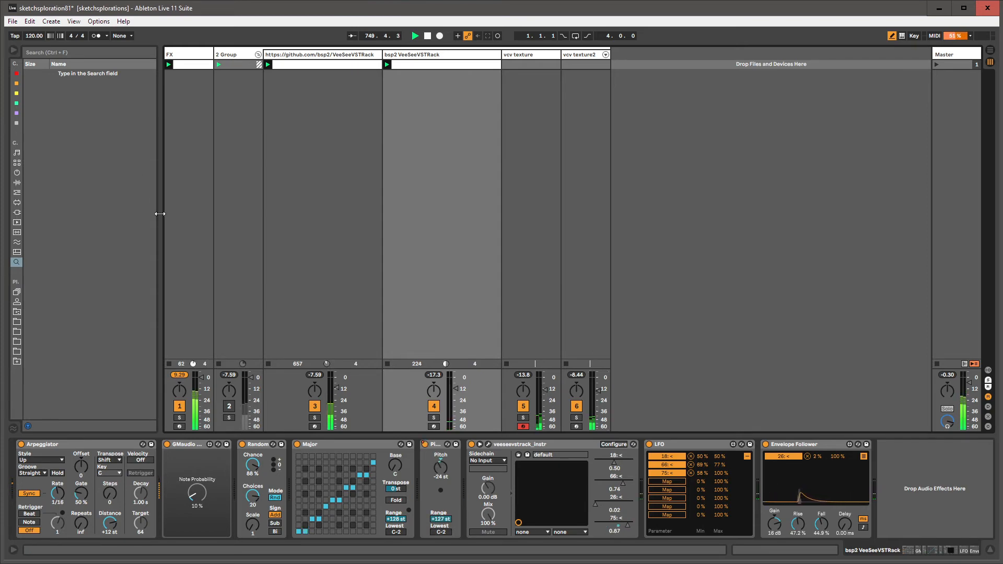
left_click_drag(160, 213, 140, 214)
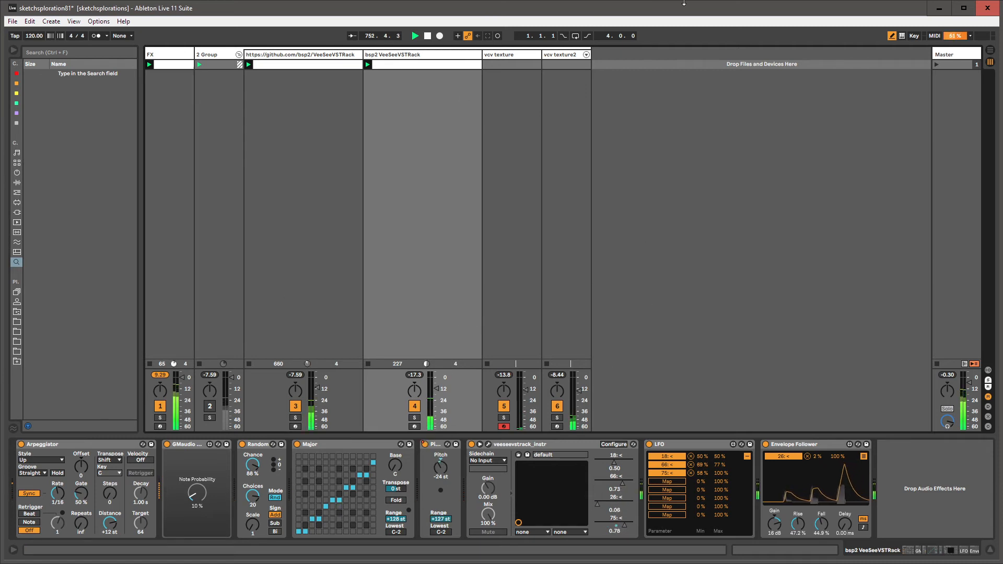
Step: Show the macro controls of the Instrument Rack on the vcv texture2 track and map plug-in parameter 8 to Macro 1
left_click(568, 57)
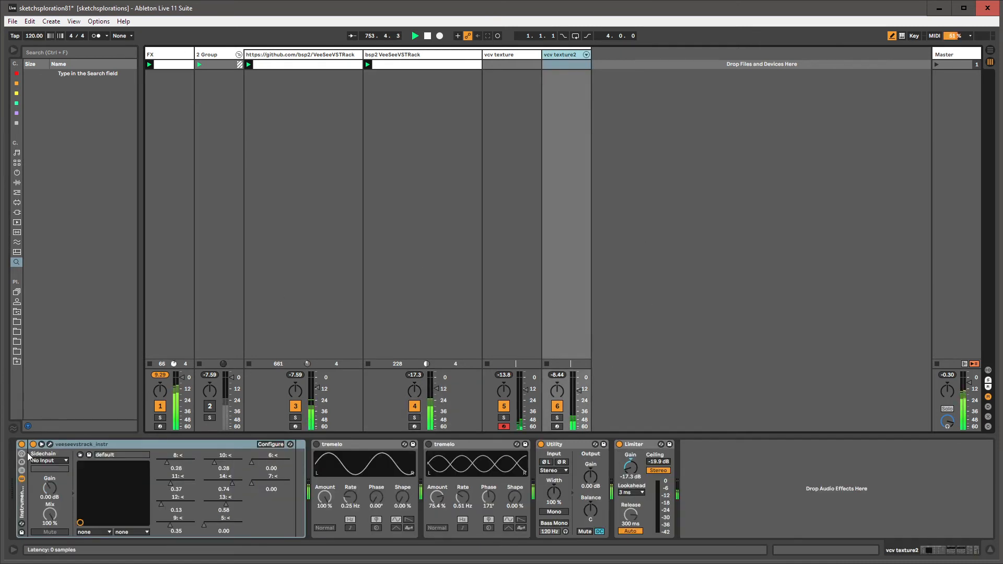
key("ctrl+g")
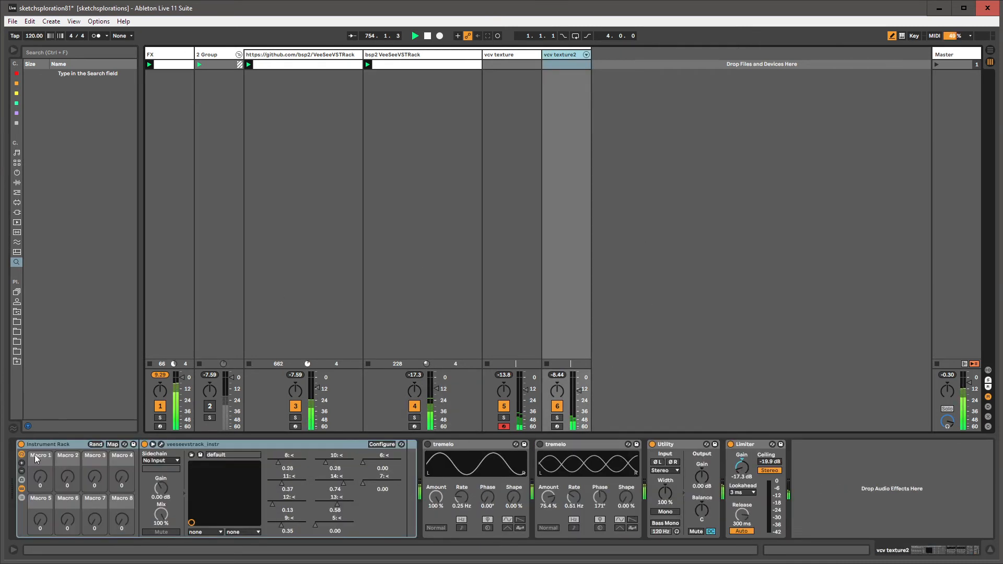
left_click(113, 446)
left_click(270, 459)
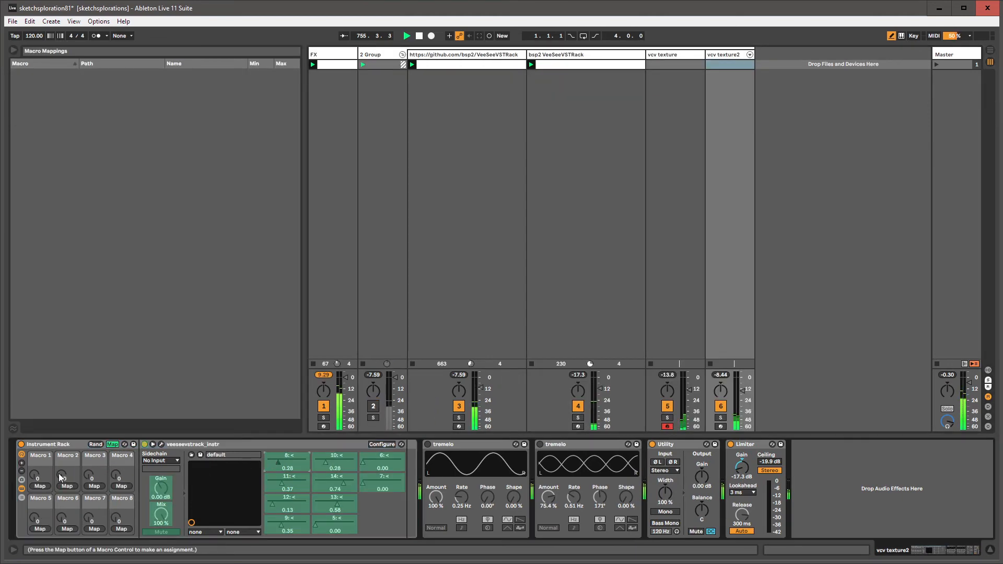
left_click(31, 483)
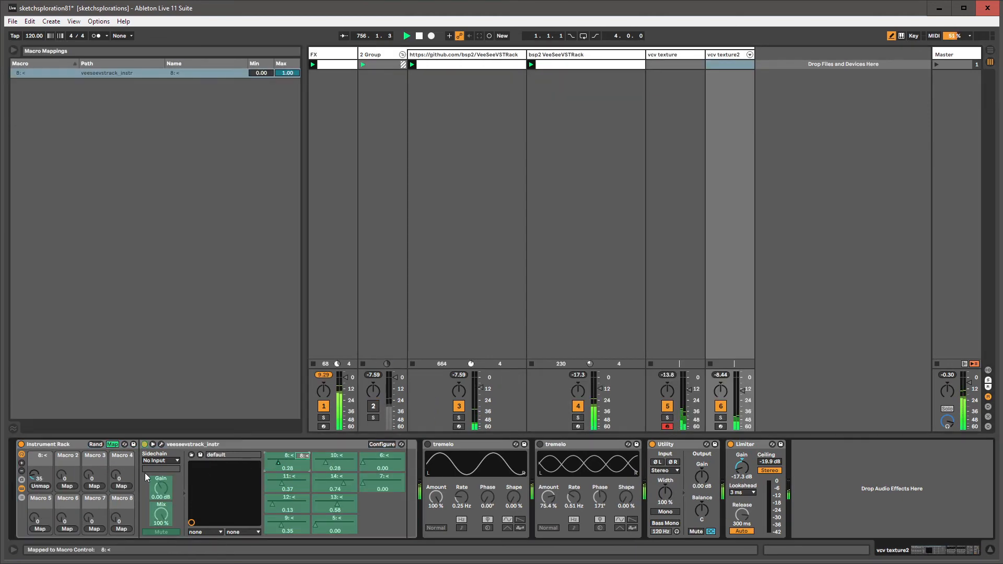
Step: Map plug-in parameters 11, 12 and 9 to Macros 2, 3 and 4 of the Instrument Rack
left_click(69, 486)
left_click(291, 506)
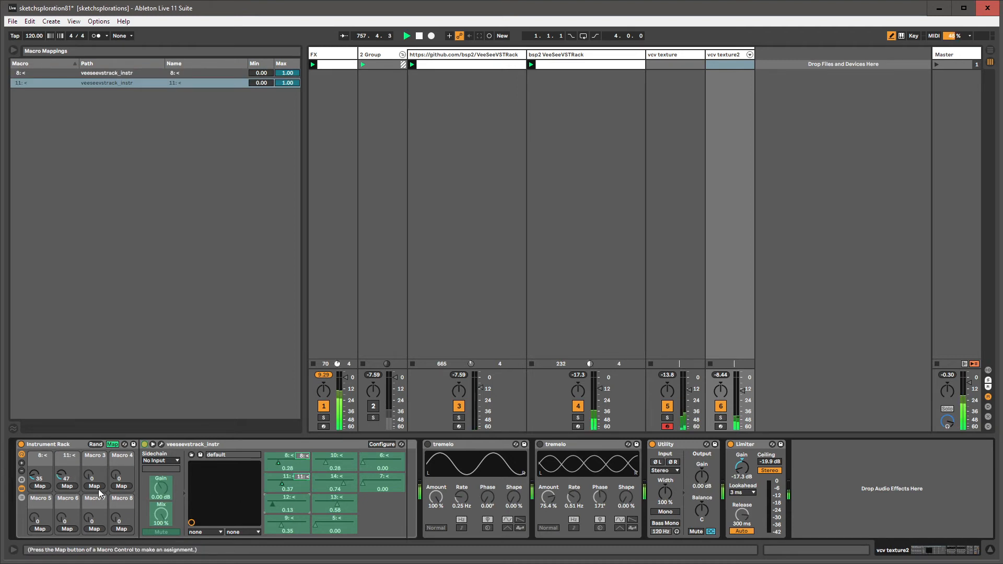
left_click(97, 487)
left_click(282, 522)
left_click(130, 485)
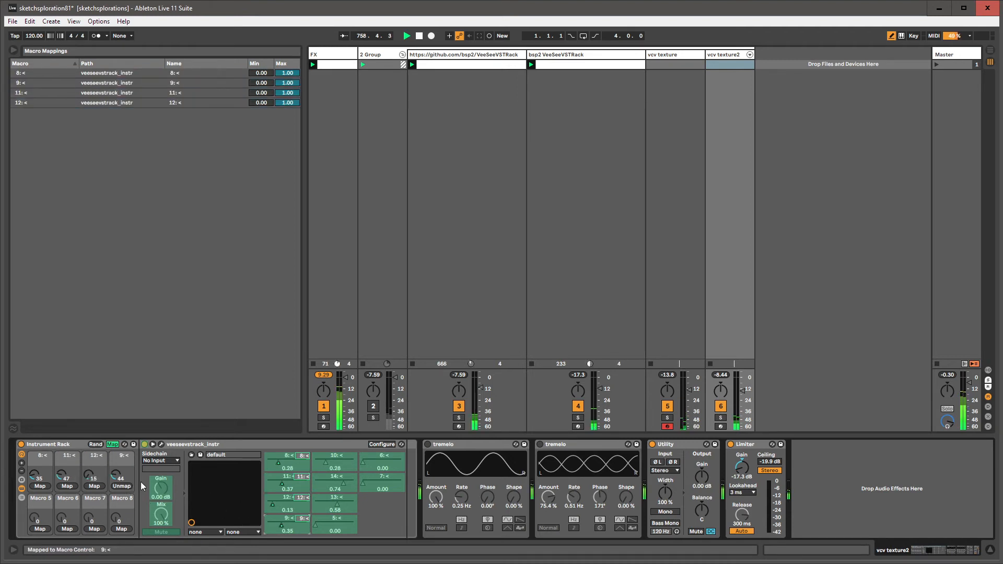
Step: Map plug-in parameters 10, 14, 13 and 5 to Macros 5 to 8 and extend the rack to ten macros
left_click(335, 458)
left_click(40, 529)
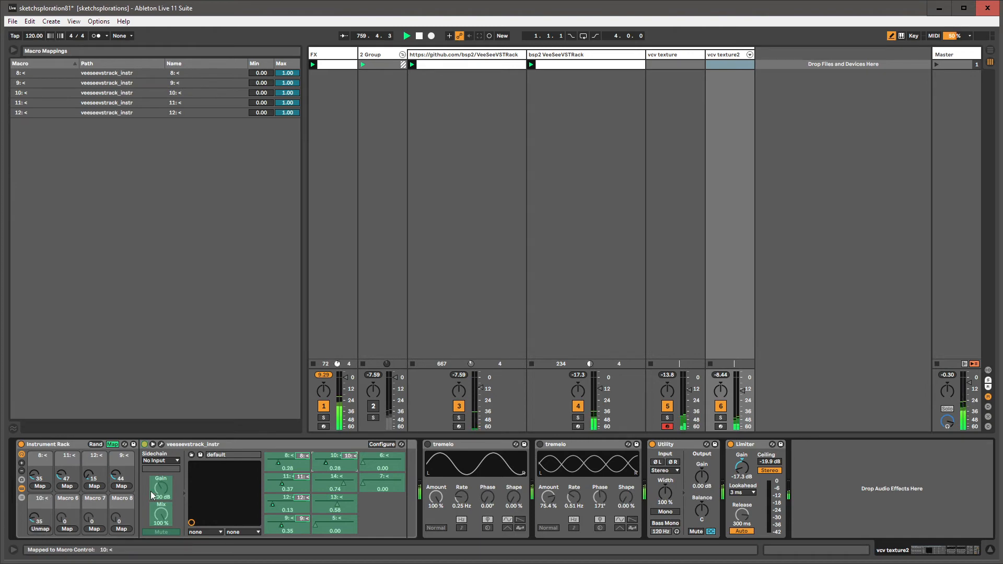
left_click(343, 485)
left_click(66, 529)
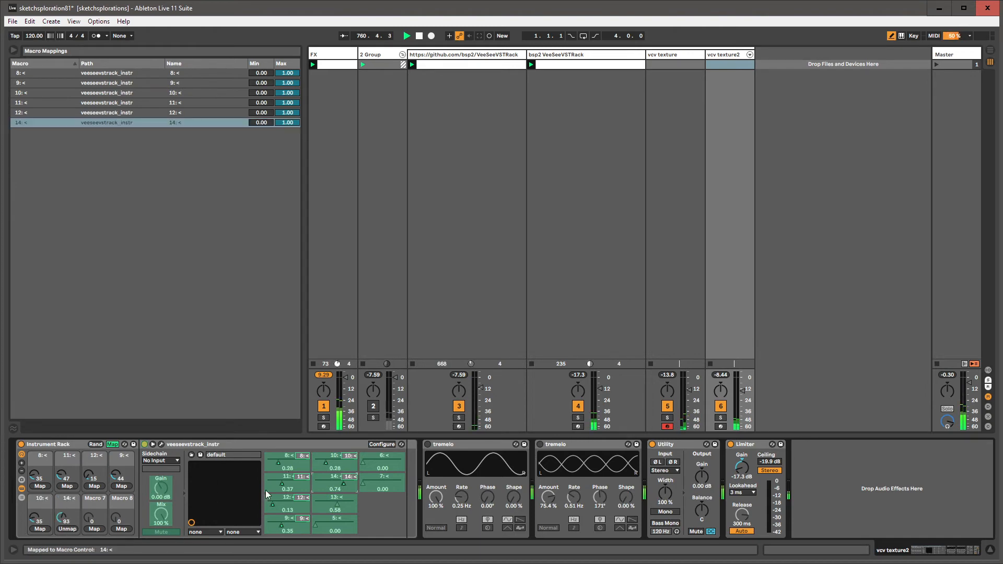
left_click(87, 530)
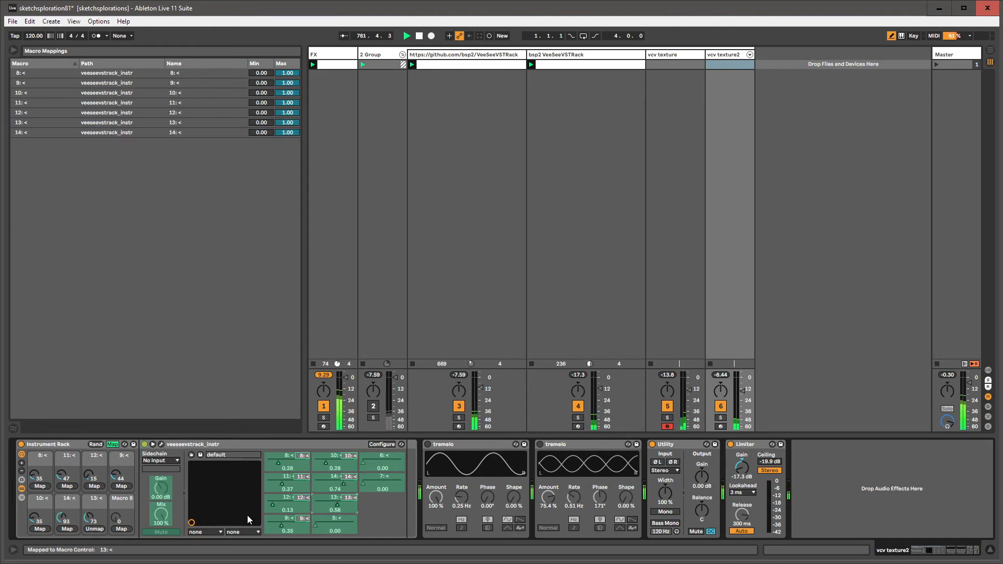
left_click(122, 529)
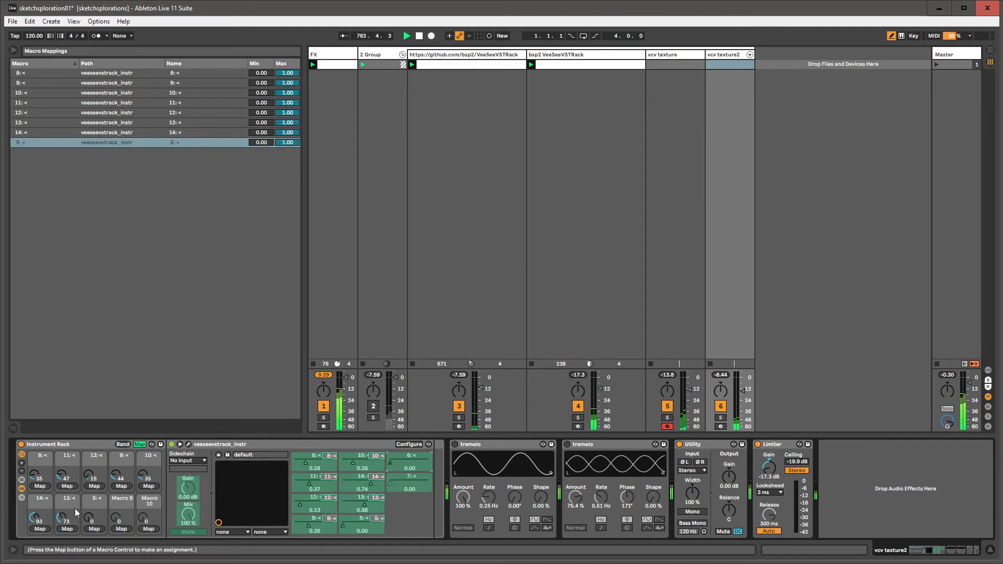
Step: Map plug-in parameters 6 and 7 to Macros 9 and 10, and leave macro mapping mode
left_click(120, 530)
left_click(418, 480)
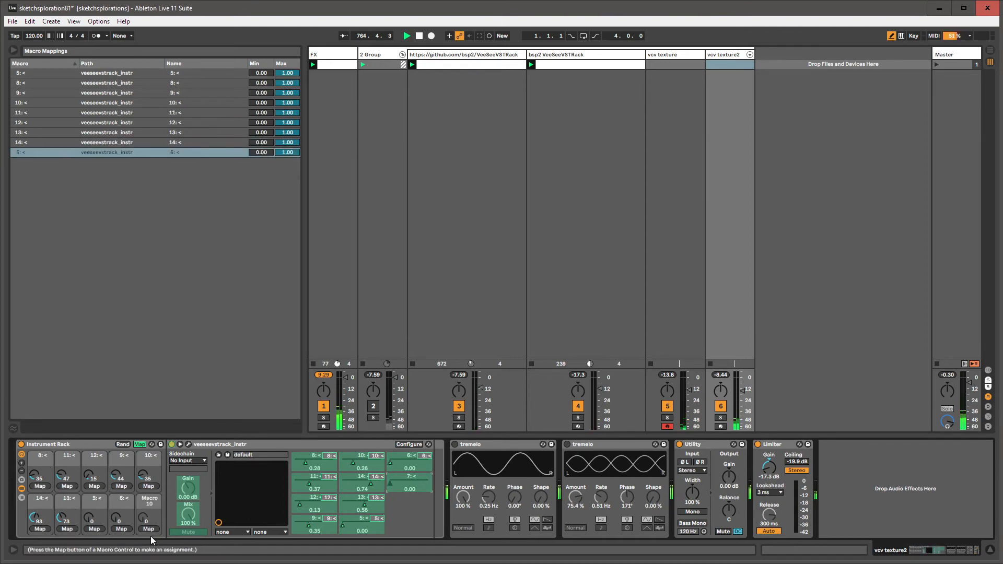
left_click(149, 528)
left_click(140, 444)
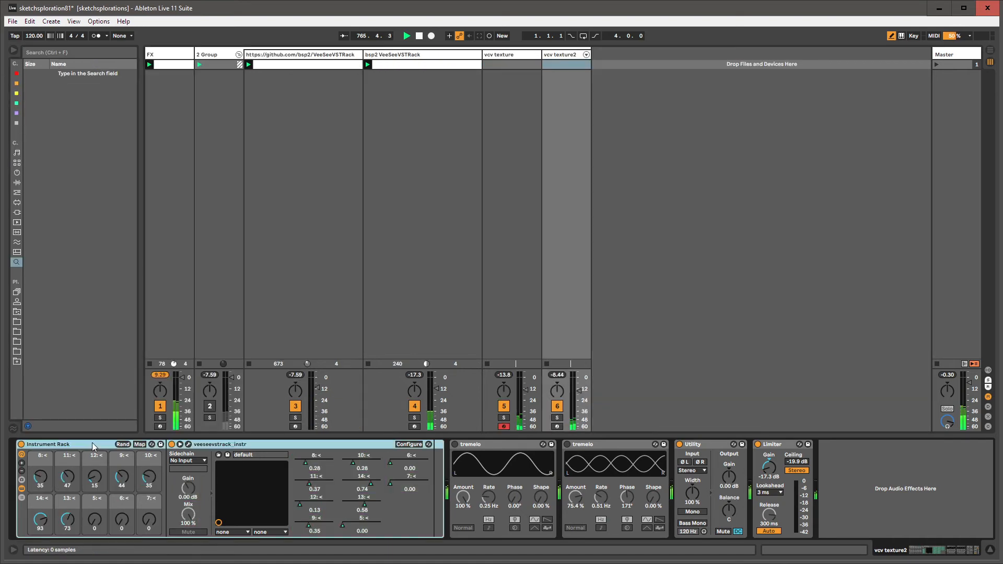
Step: Rename the Instrument Rack on the vcv texture2 track as "VCV Texture"
key("ctrl+r")
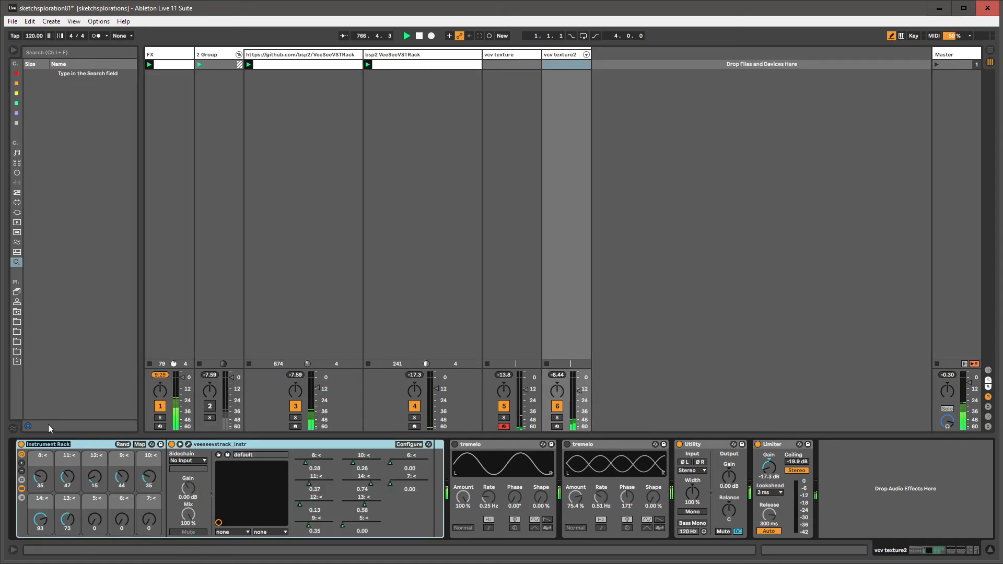
type("VCV Texture")
key("Return")
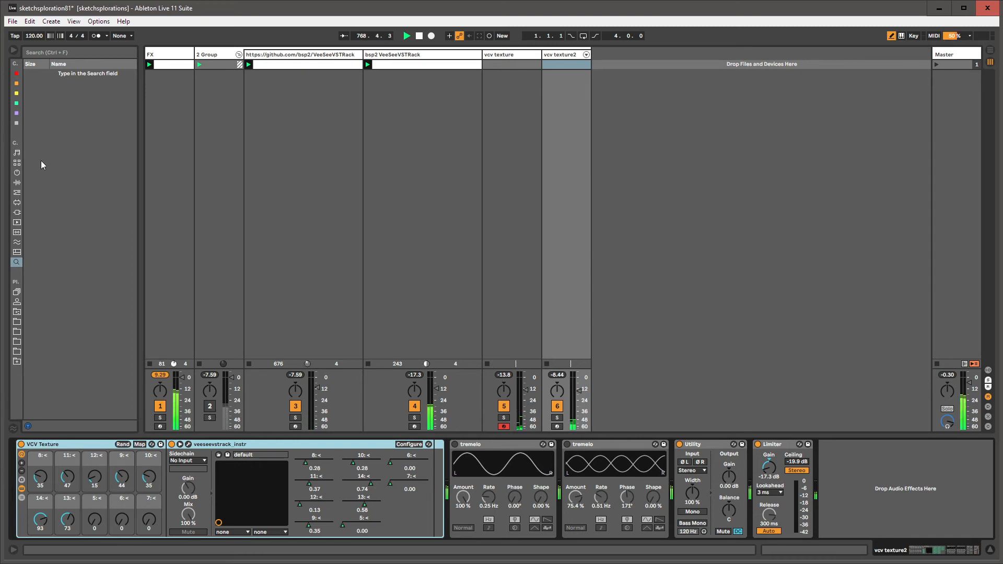
Step: Find RackMacroKnobRanomizer-Midi.amxd in the Max Midi folder and insert it directly before the VCV Texture rack
left_click(17, 311)
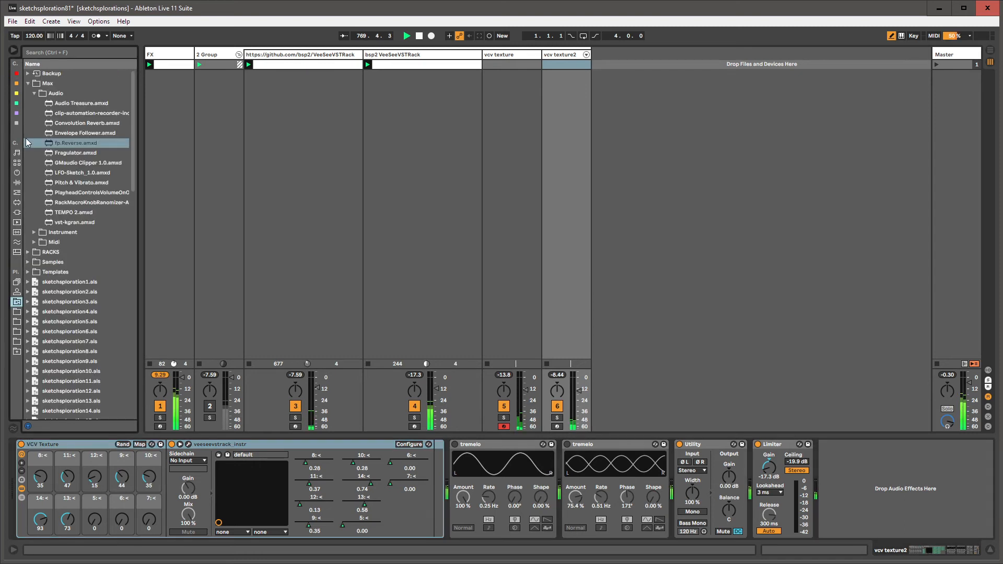
left_click(34, 94)
left_click(34, 113)
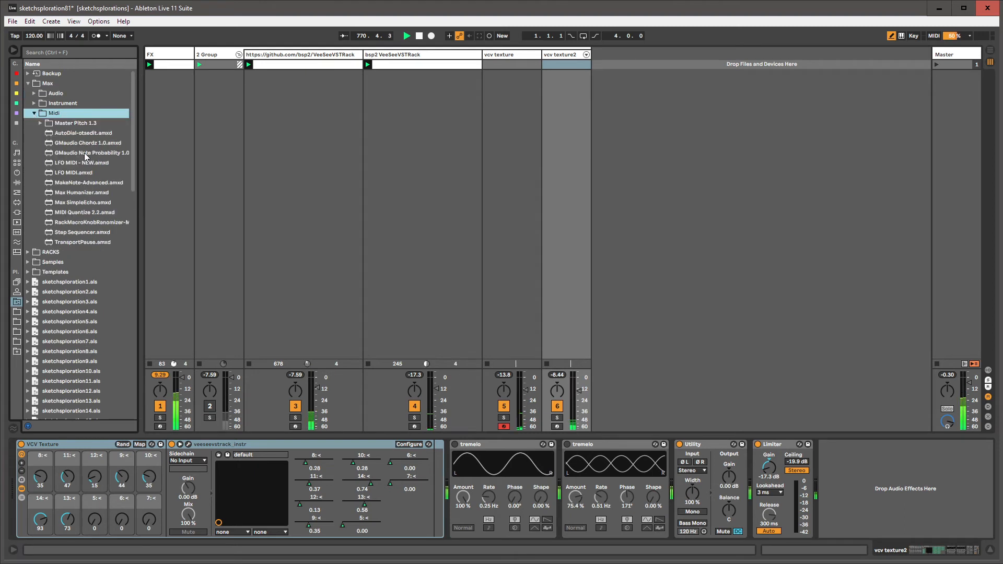
left_click_drag(138, 148, 213, 147)
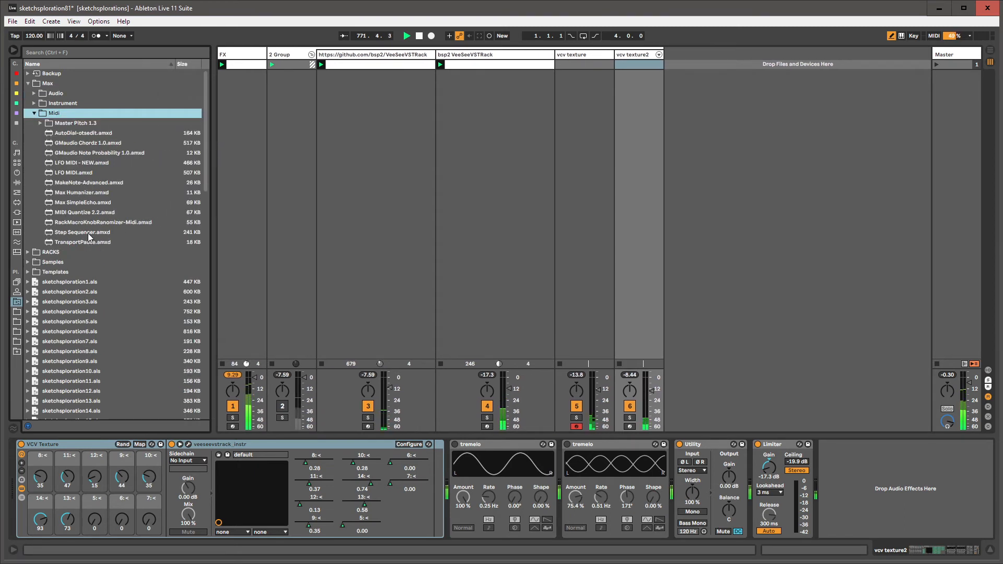
left_click_drag(86, 221, 18, 475)
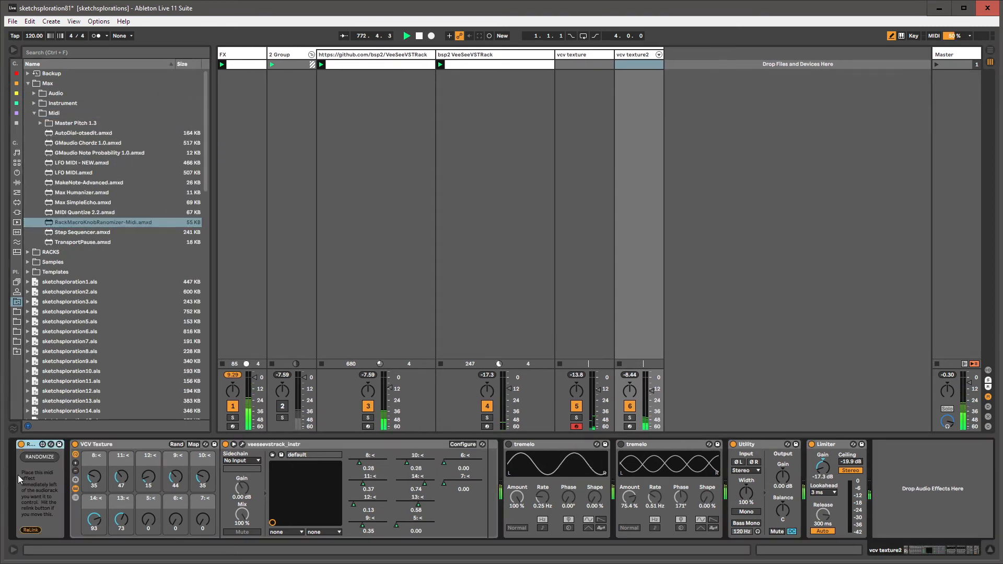
Step: Test the randomizer by repeatedly randomizing the rack macros while viewing the VeeSeeVSTRack patch window, and close that window
left_click(26, 459)
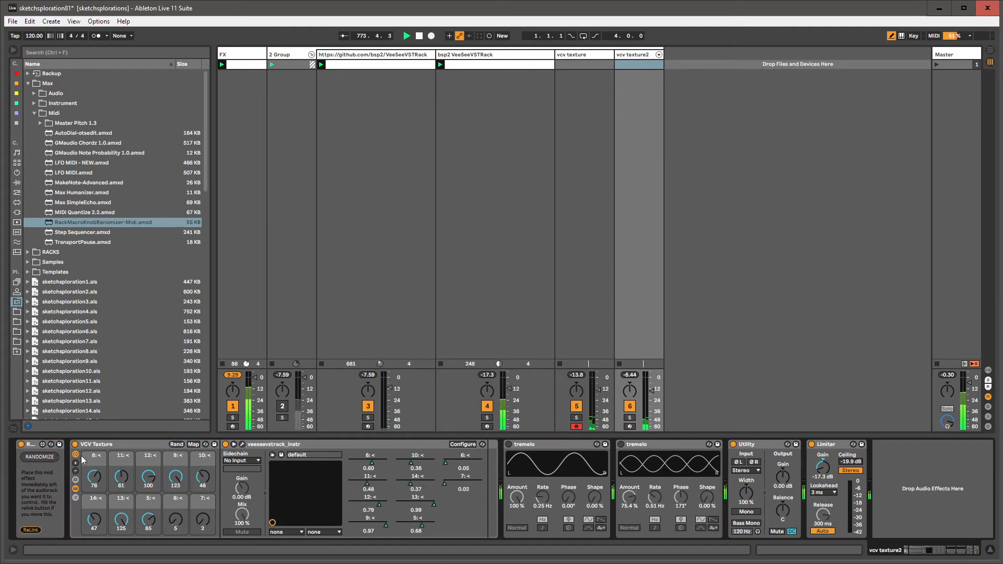
left_click(242, 445)
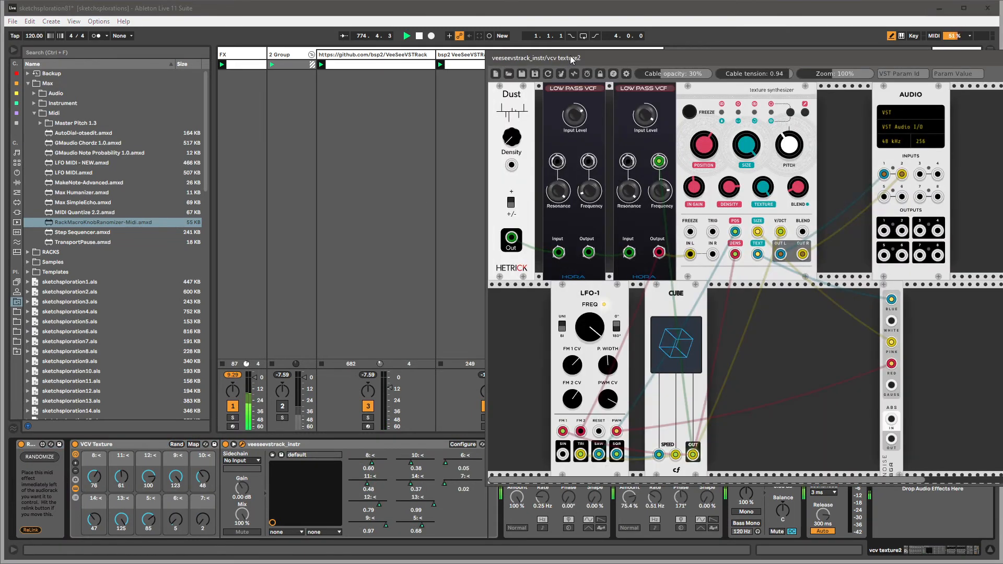
left_click_drag(569, 56, 377, 29)
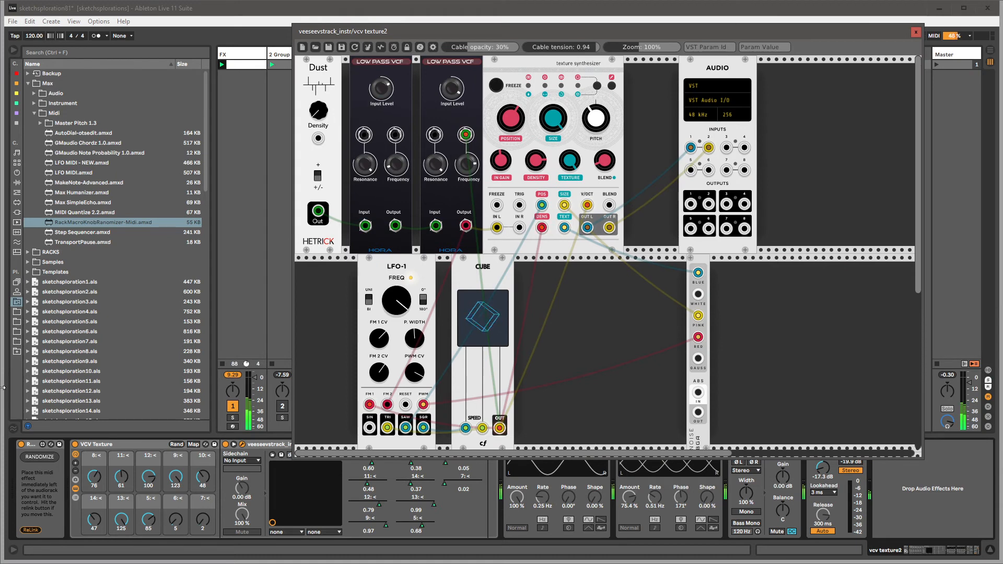
left_click(38, 458)
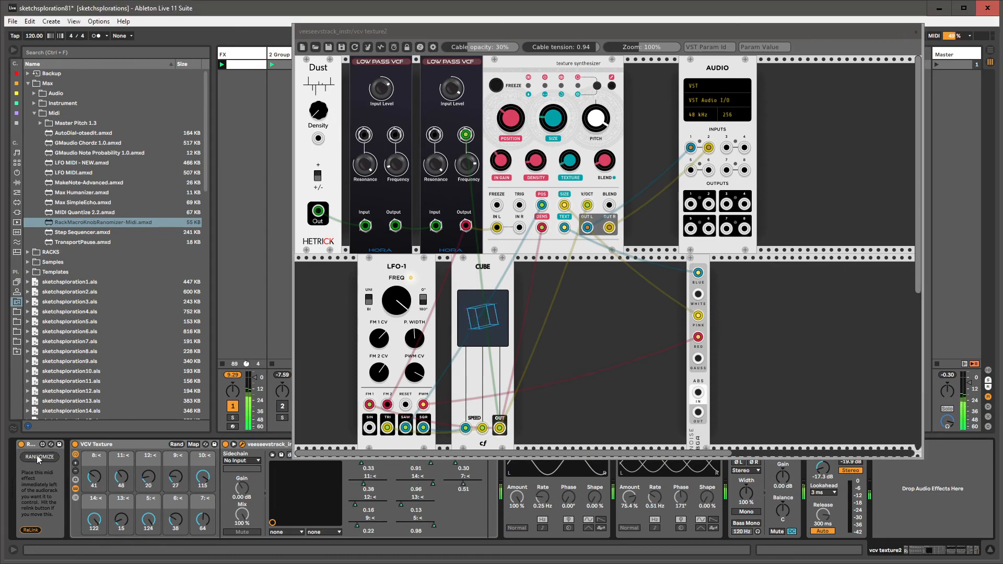
left_click(38, 458)
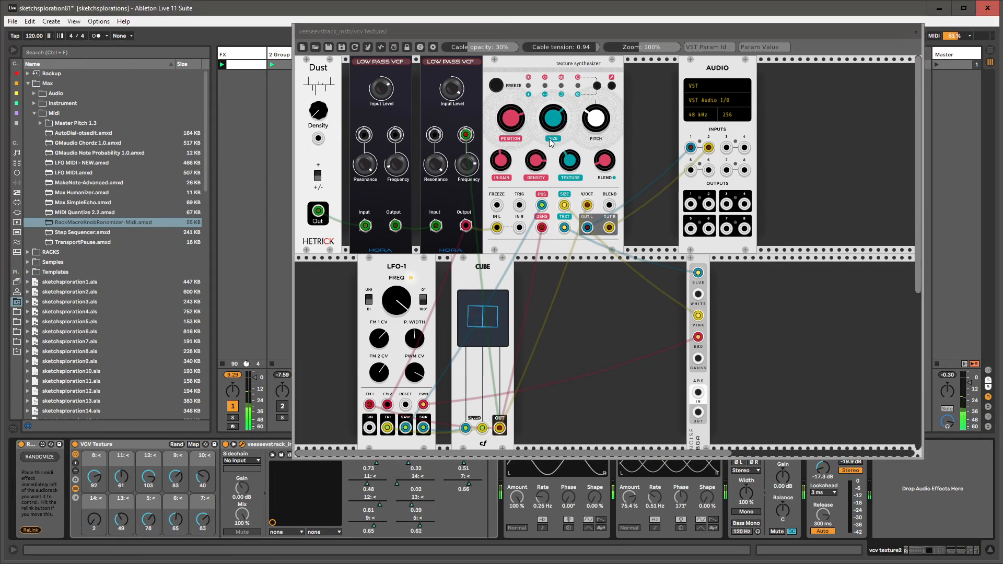
left_click(33, 459)
left_click(32, 459)
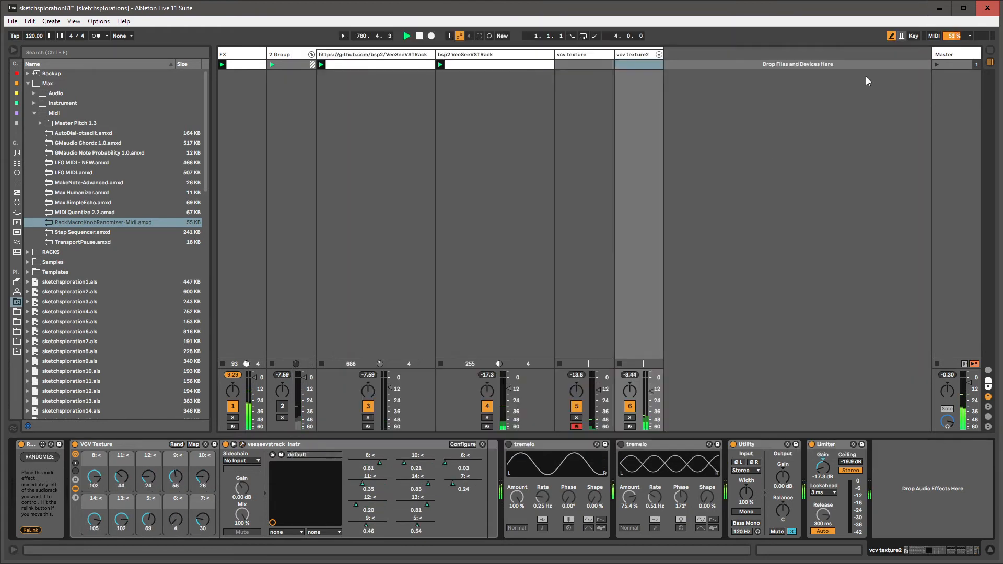
left_click(916, 32)
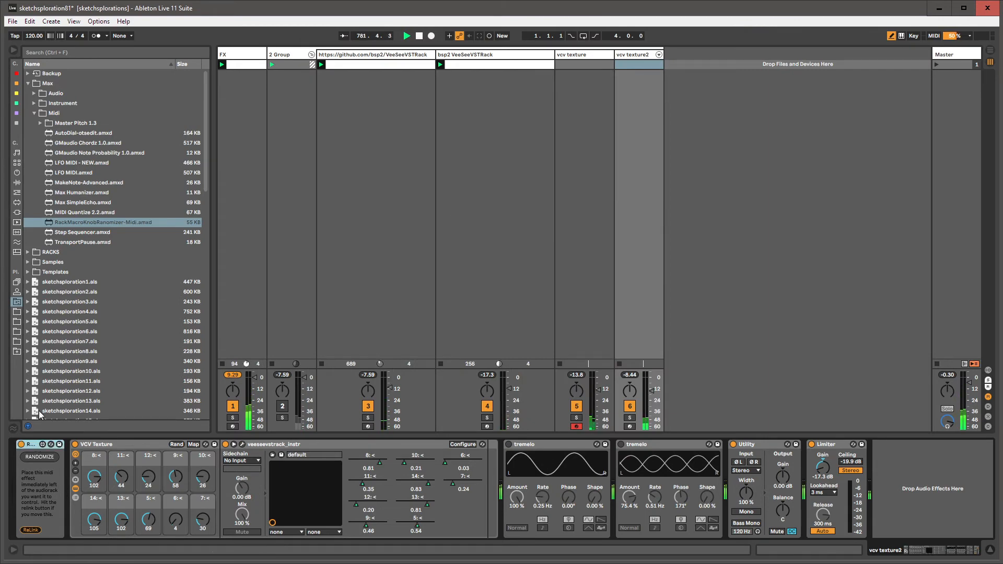
Step: Insert LFO MIDI - NEW at the start of the device chain and set its waveform to Bin
left_click_drag(68, 166, 15, 491)
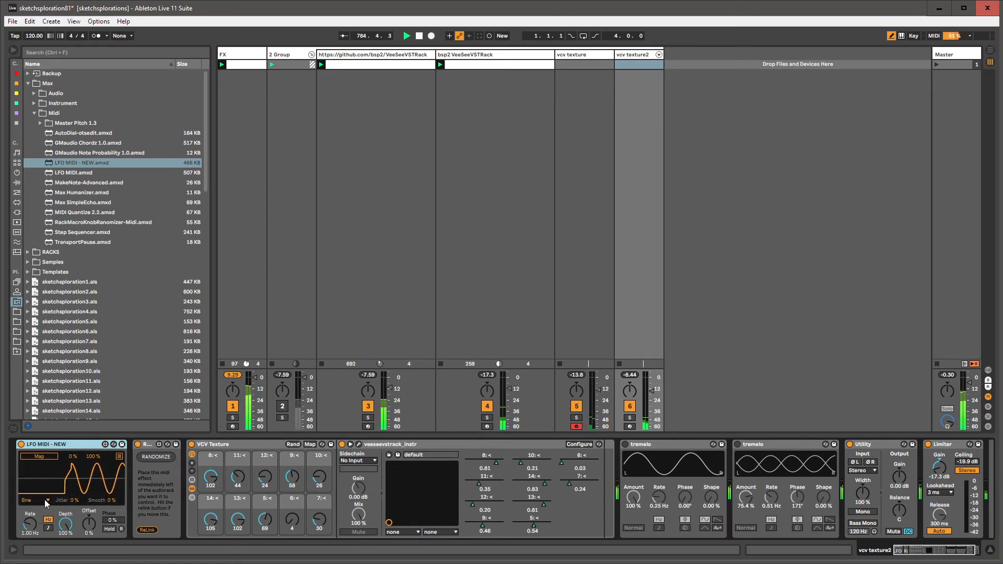
left_click(45, 501)
left_click(32, 559)
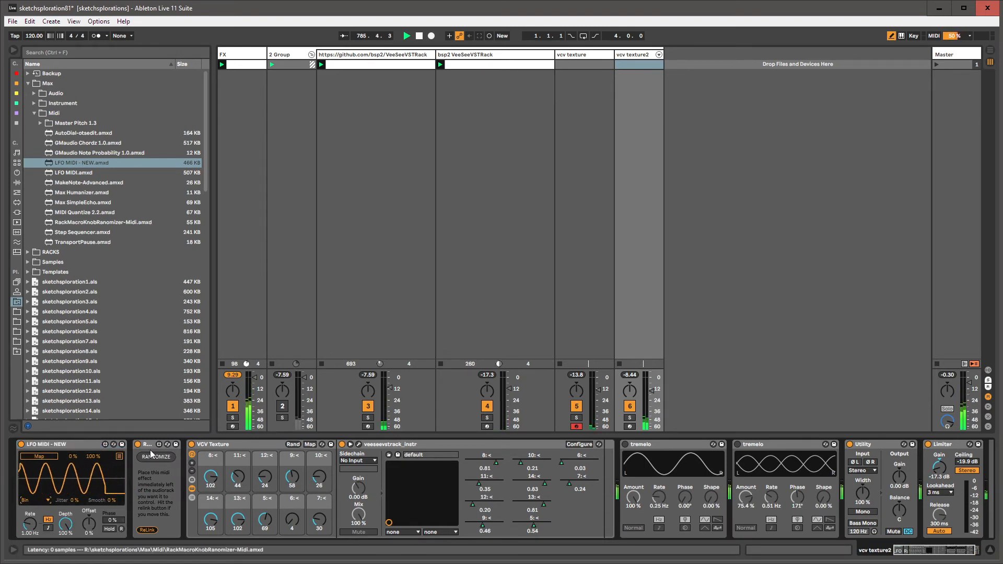
Step: Map the LFO to the macro randomizer's Randomize control and raise its rate to 4.47 Hz
left_click(35, 458)
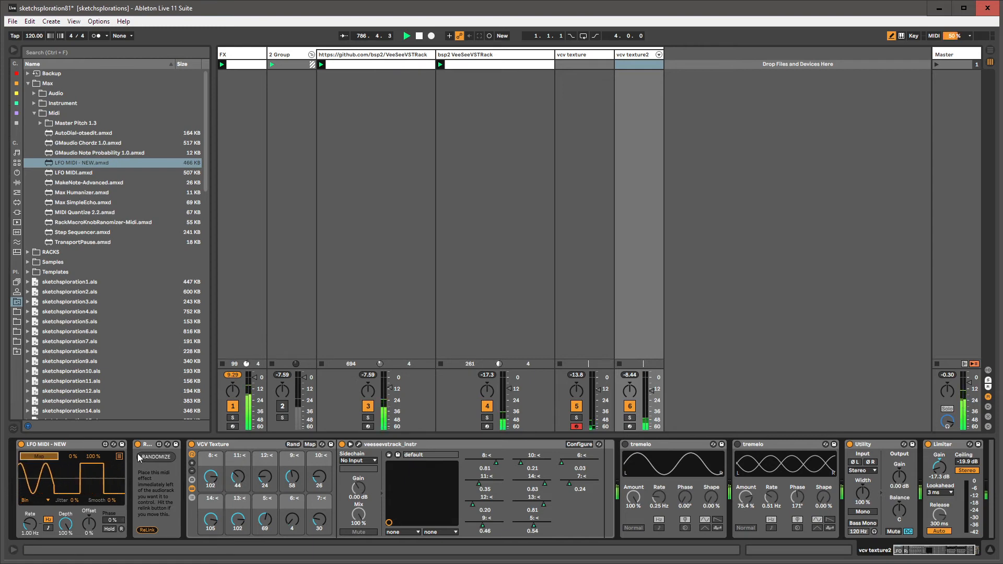
left_click(156, 457)
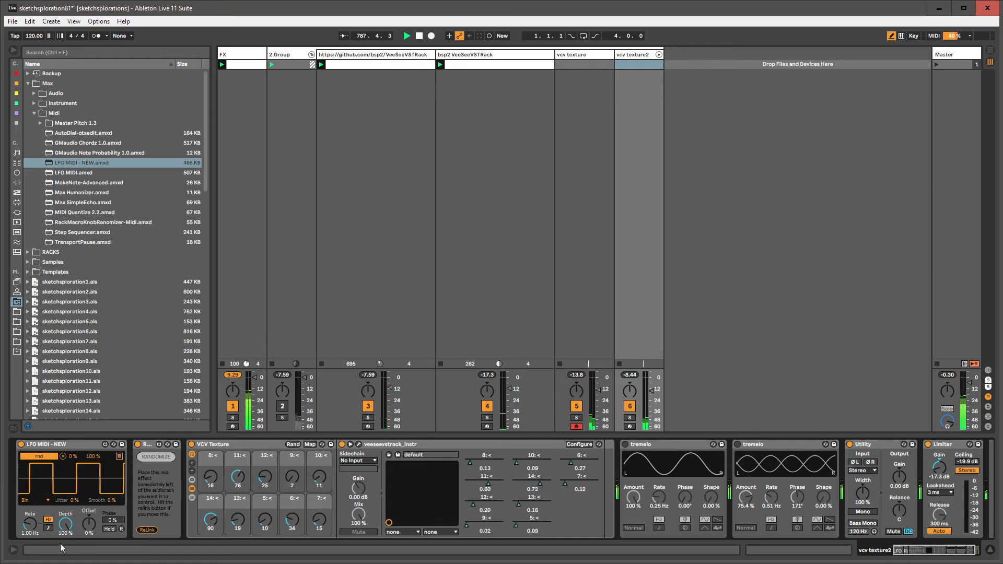
left_click_drag(30, 524, 30, 495)
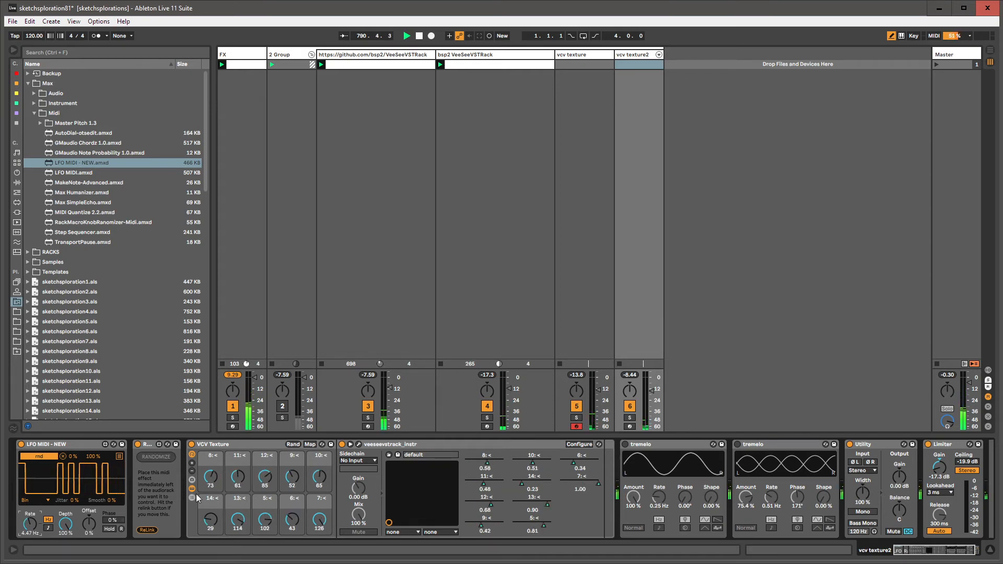
left_click(194, 498)
left_click(192, 499)
left_click(192, 489)
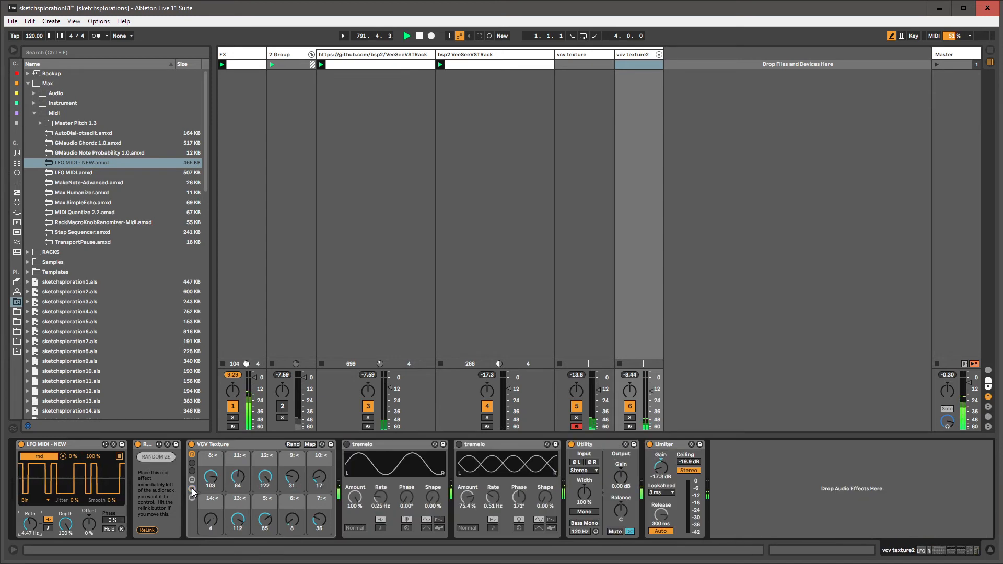
left_click(192, 488)
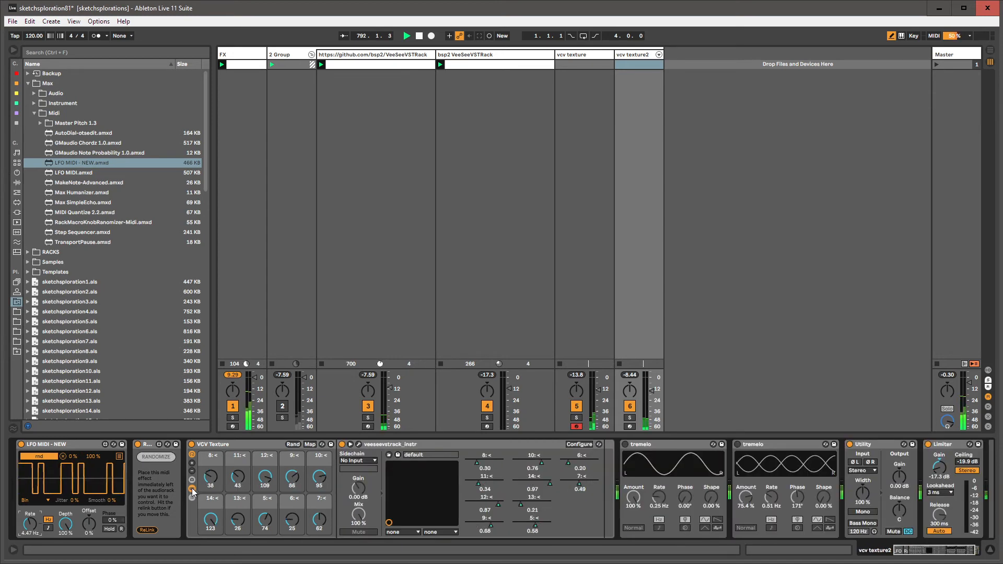
Step: Turn on both tremelo devices and set the second one's rate to 2.54 Hz
left_click(415, 444)
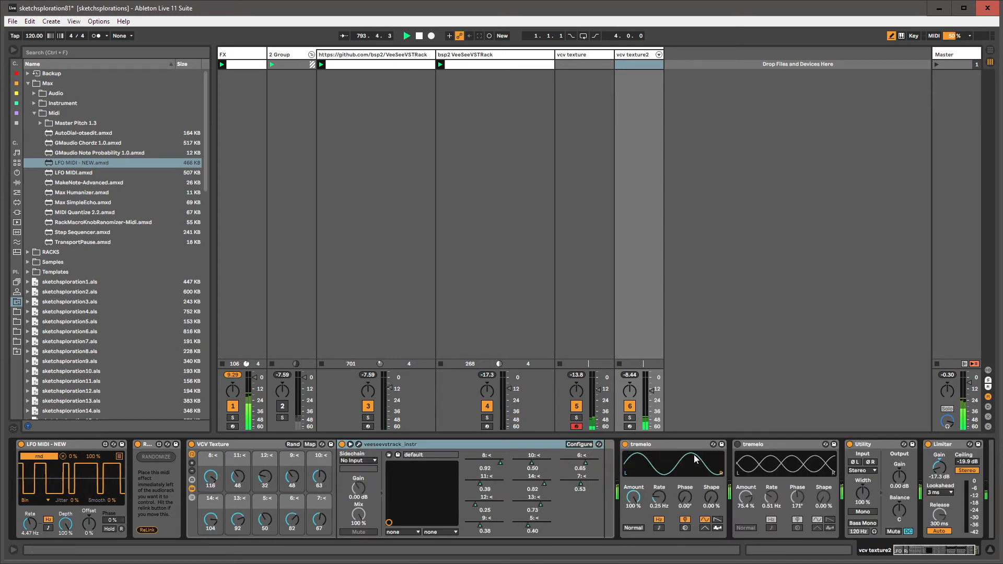
left_click(738, 445)
left_click_drag(767, 496, 768, 483)
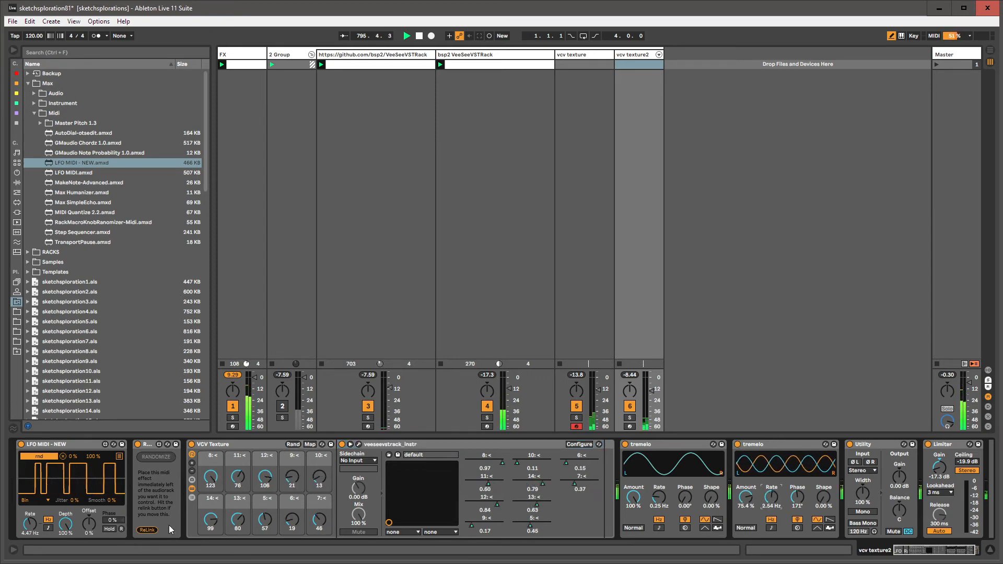
Step: Map the LFO's second slot to the first tremelo's rate with a 58 % maximum, and set that tremelo's amount to 79.4 %
left_click(120, 457)
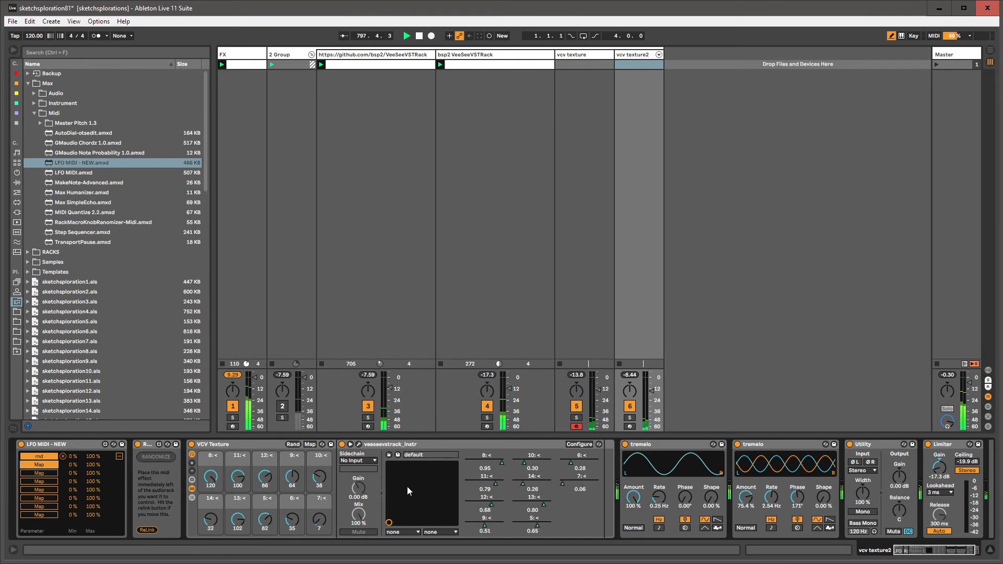
left_click(658, 499)
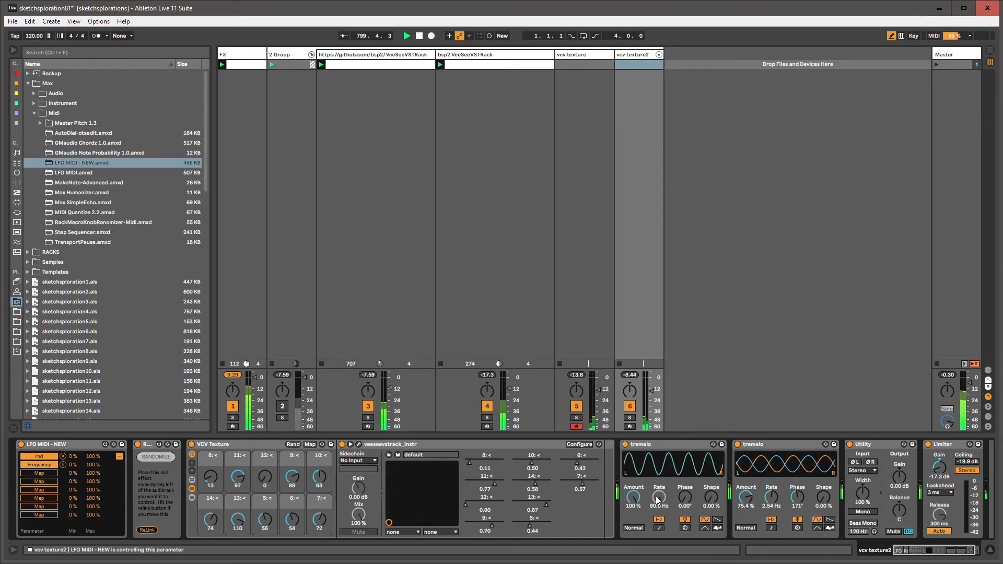
left_click_drag(633, 497, 633, 495)
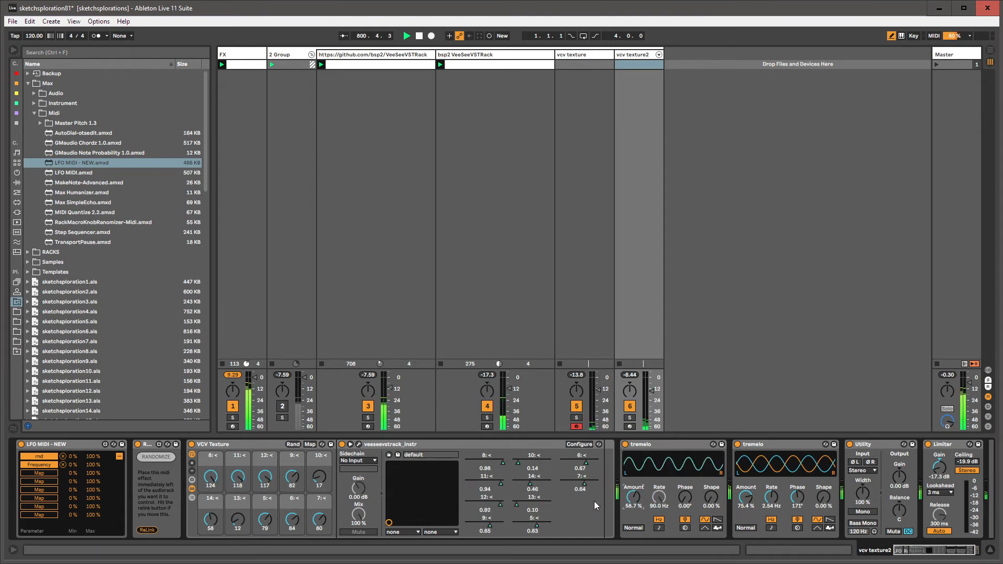
left_click_drag(94, 464, 93, 487)
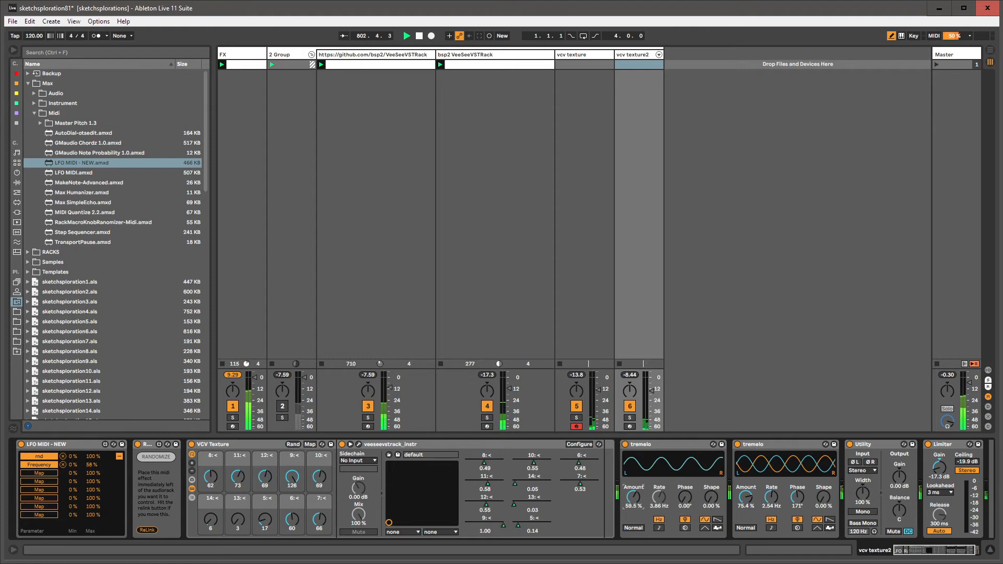
left_click_drag(633, 497, 633, 476)
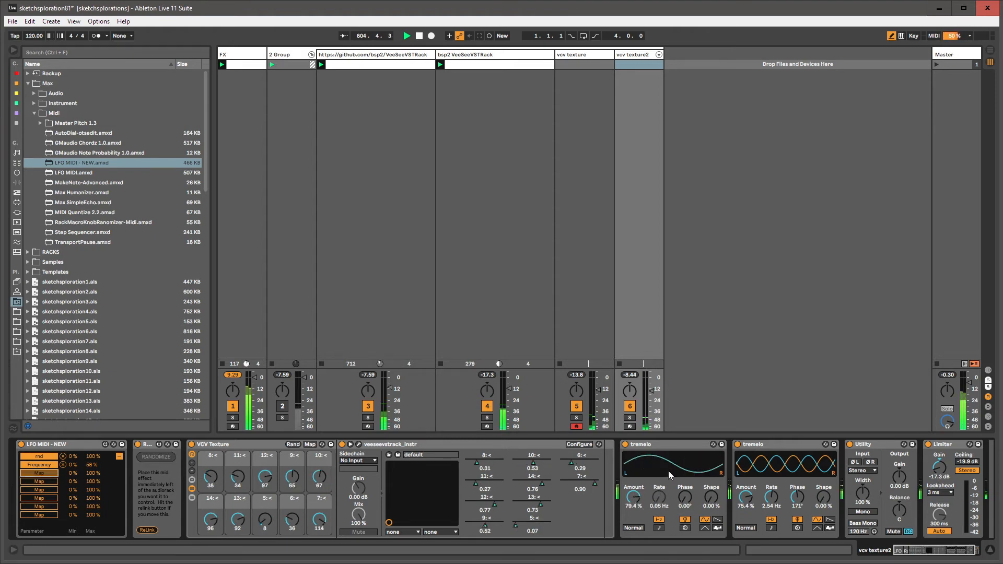
Step: Map the LFO's third slot to the second tremelo's rate and lower the maximum of that mapping
left_click(772, 497)
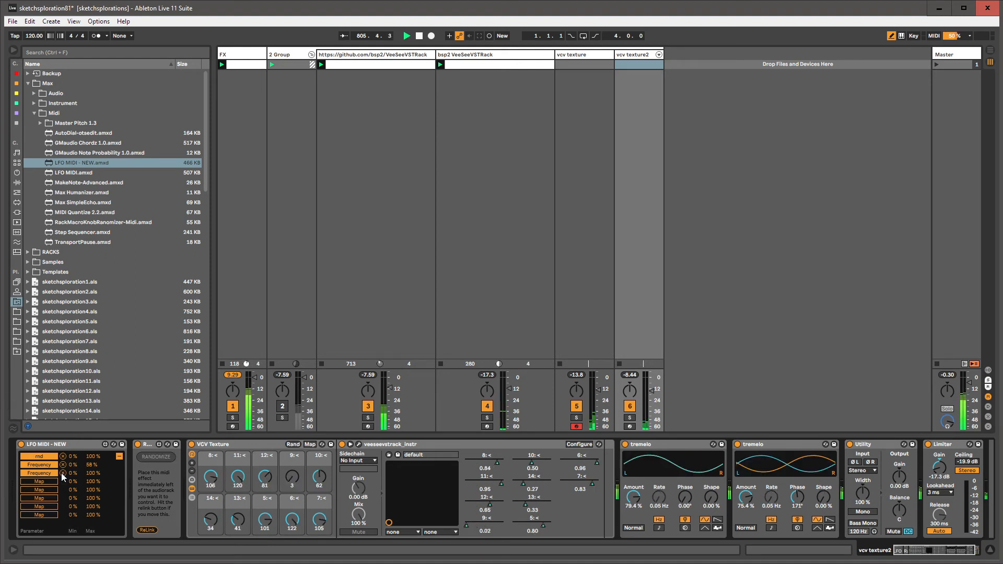
left_click_drag(90, 474, 90, 479)
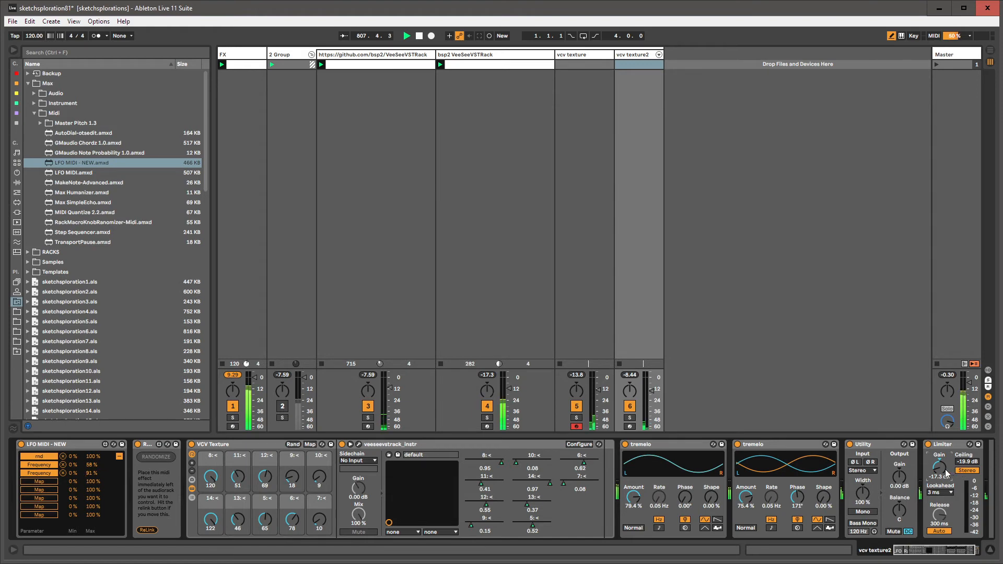
Step: Raise the Limiter's gain to -11.6 dB and set the vcv texture track volume to 0.0 dB
left_click_drag(945, 470, 945, 462)
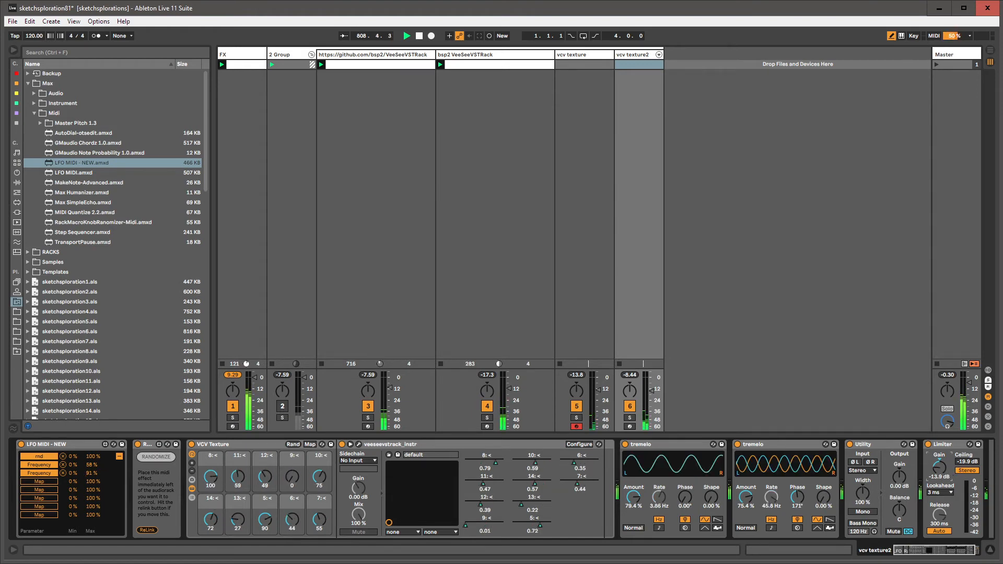
mouse_move(598, 390)
left_mouse_down()
mouse_move(598, 418)
mouse_move(597, 377)
left_mouse_up()
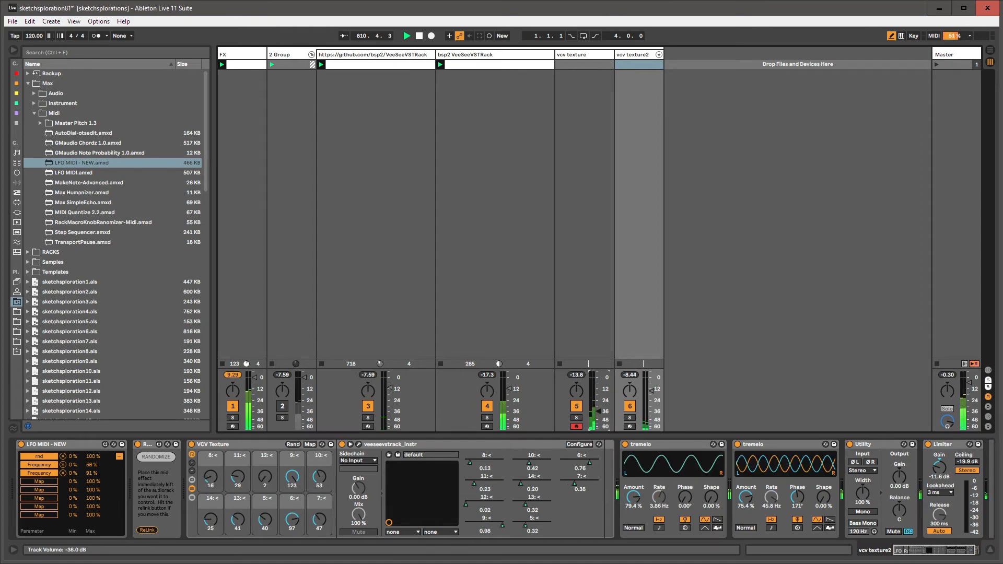
left_click_drag(598, 412, 592, 378)
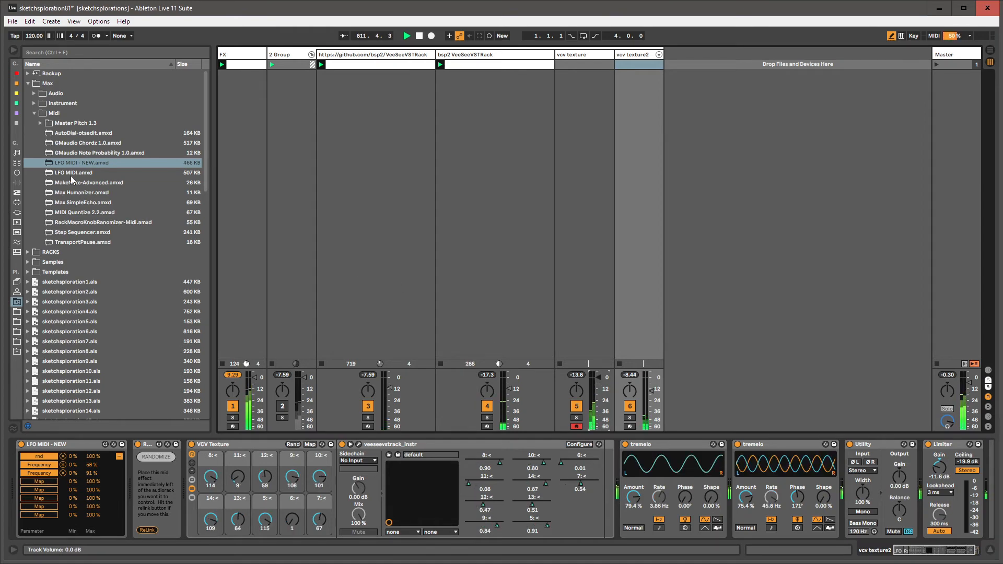
Step: Insert AutoDial-otsedit at the start of the chain and collapse the LFO, the macro randomizer and the VCV Texture rack
left_click_drag(64, 134, 18, 465)
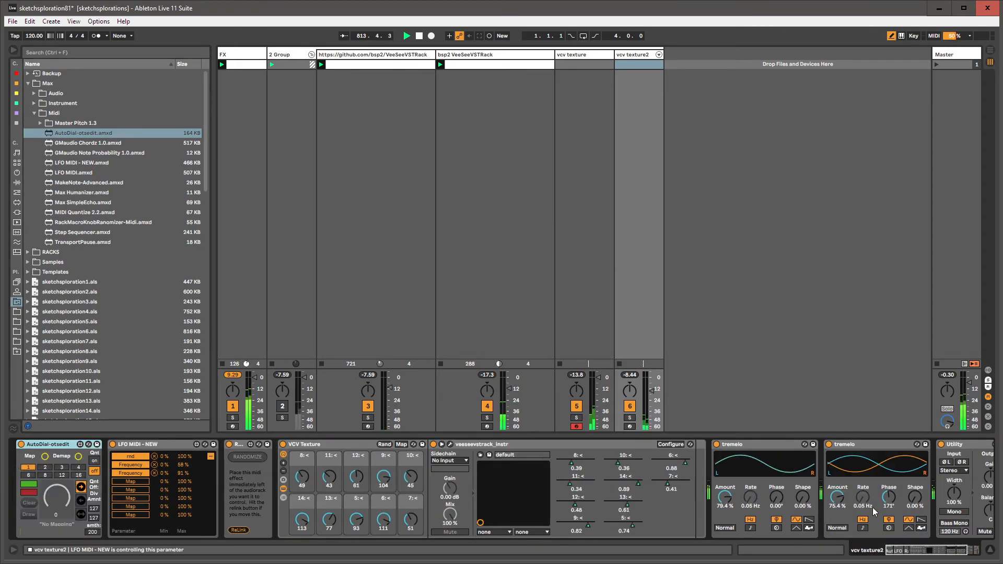
double_click(142, 446)
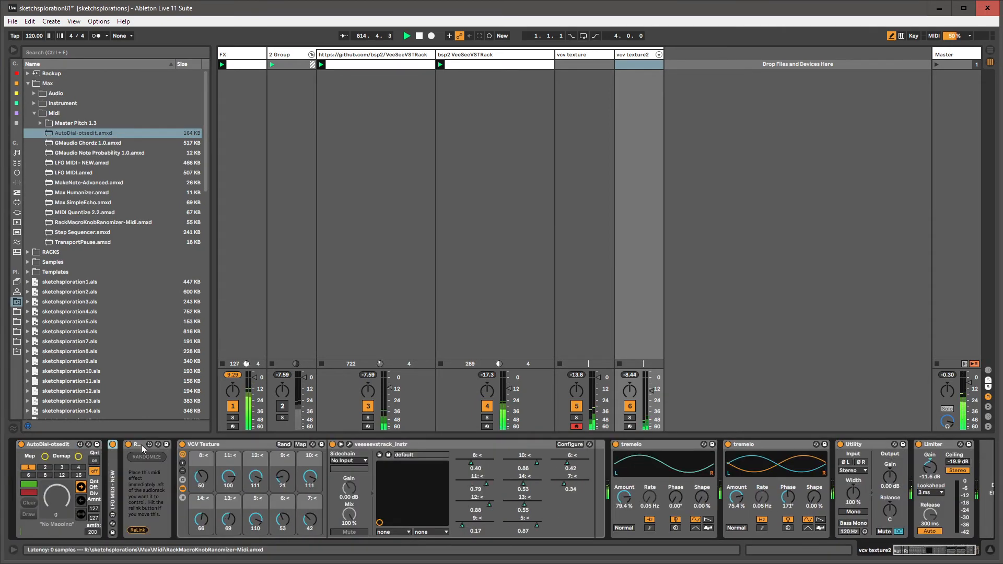
double_click(152, 444)
double_click(162, 444)
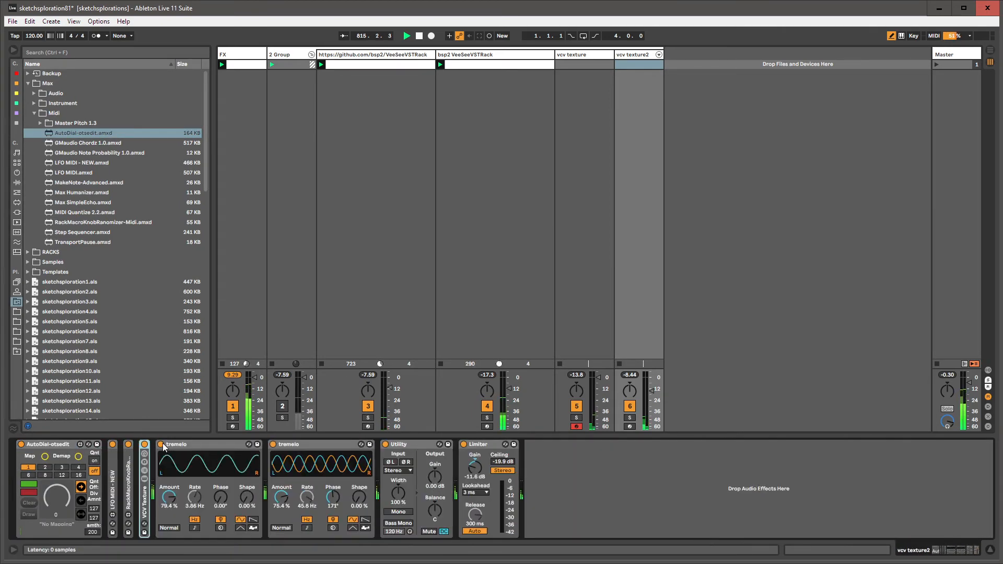
Step: Reset the Limiter's gain to 0.00 dB, group the Limiter into an Audio Effect Rack and show the rack's macros
left_click(477, 469)
left_click_drag(468, 472, 475, 444)
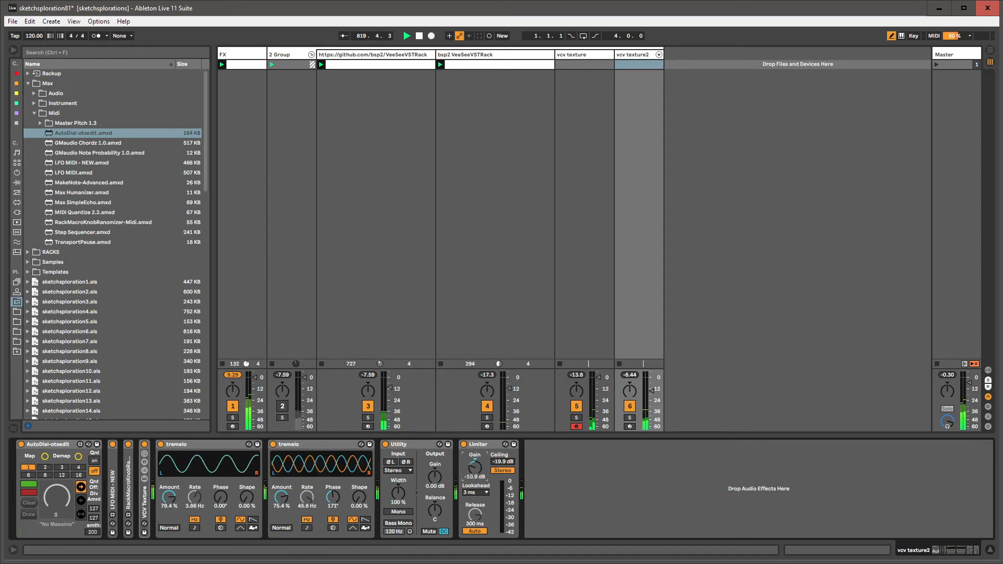
double_click(475, 469)
left_click(474, 446)
key("ctrl+g")
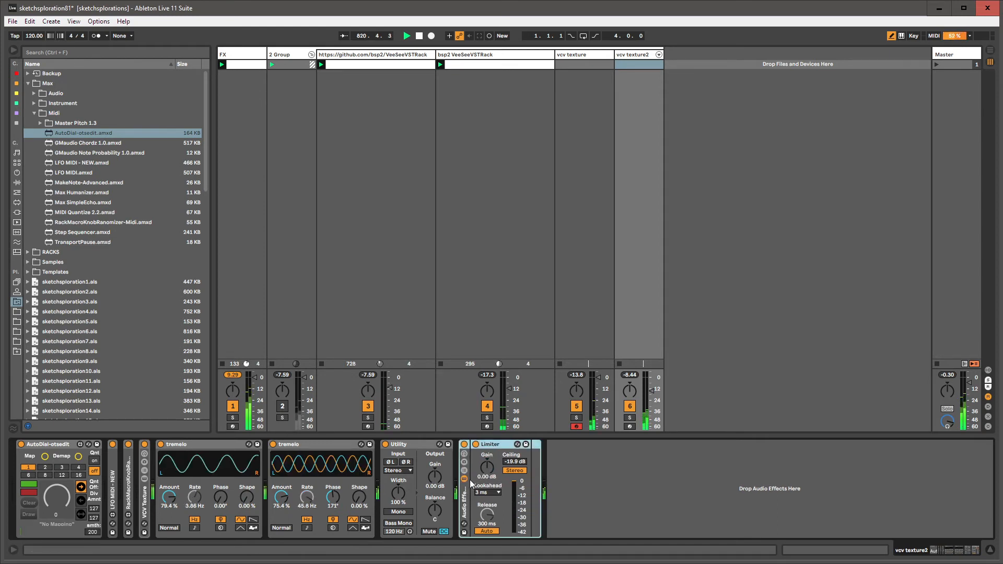
left_click(464, 454)
left_click(599, 470)
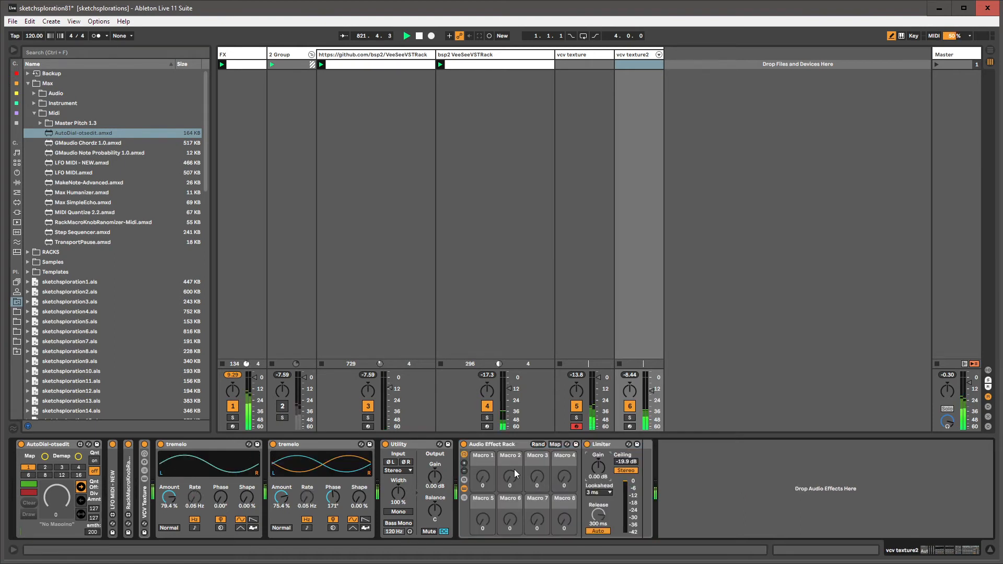
Step: Map the Limiter's gain to the rack's first macro with a 0 dB maximum, and start AutoDial recording for that macro
left_click(556, 445)
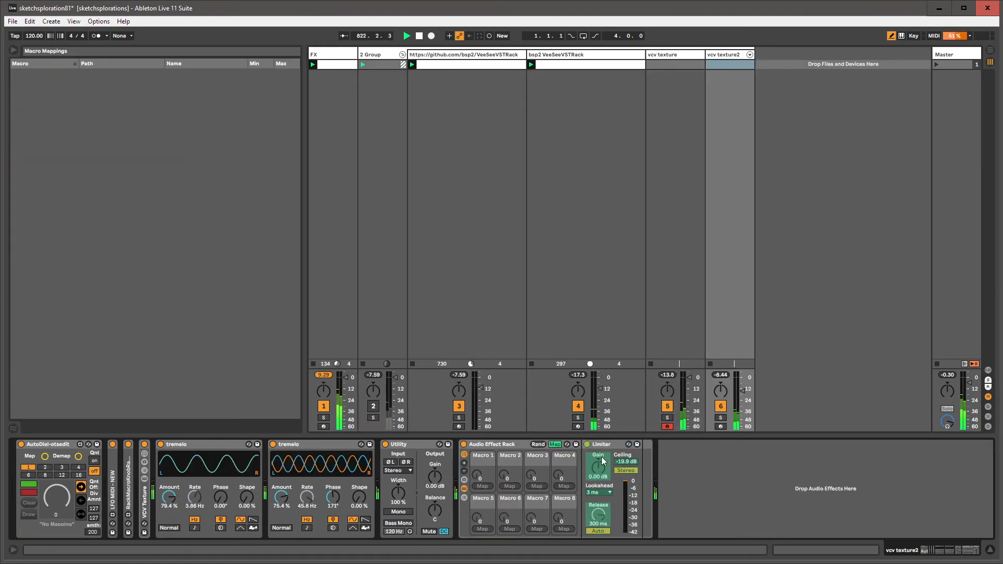
left_click(481, 486)
left_click(283, 74)
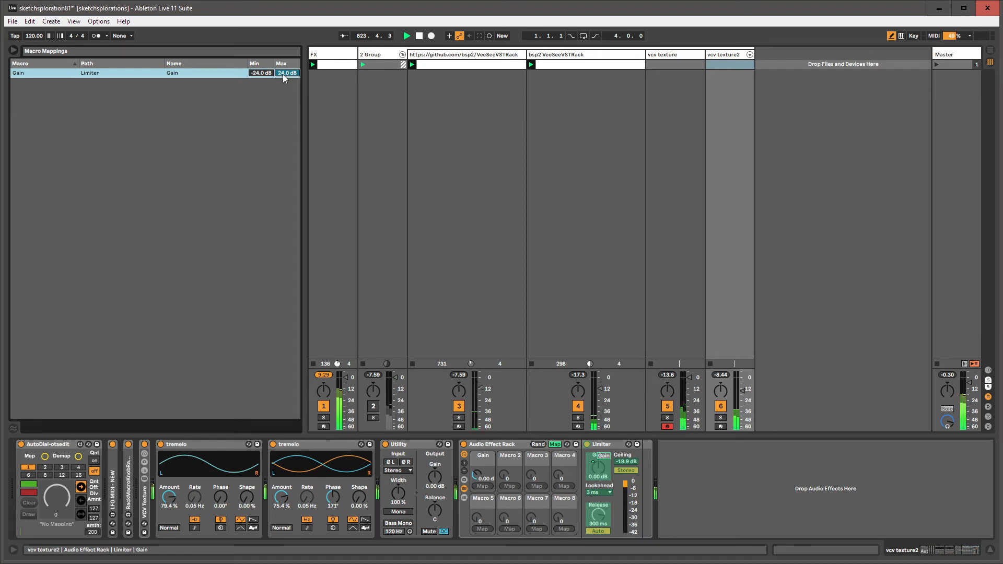
type("0")
key("Return")
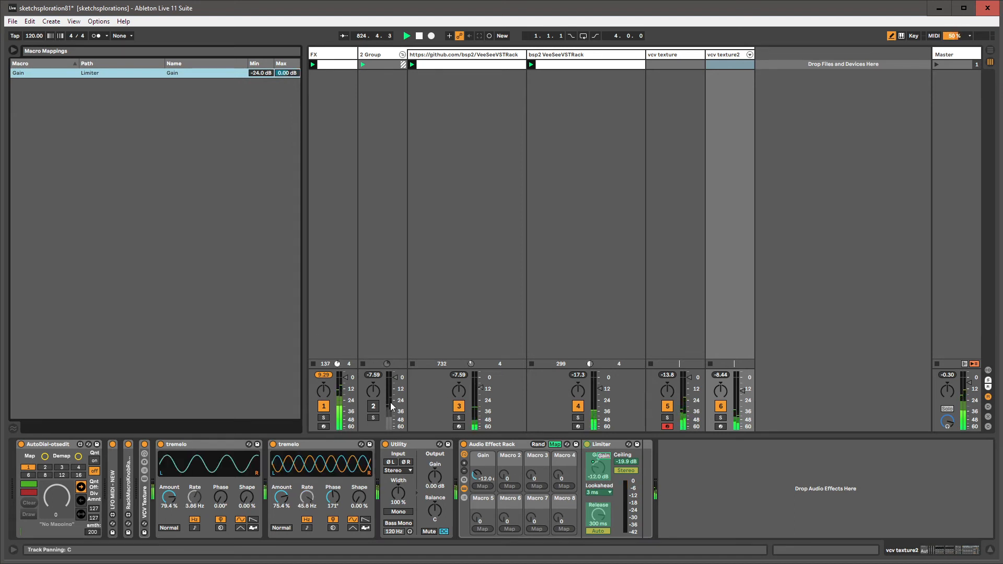
left_click(555, 445)
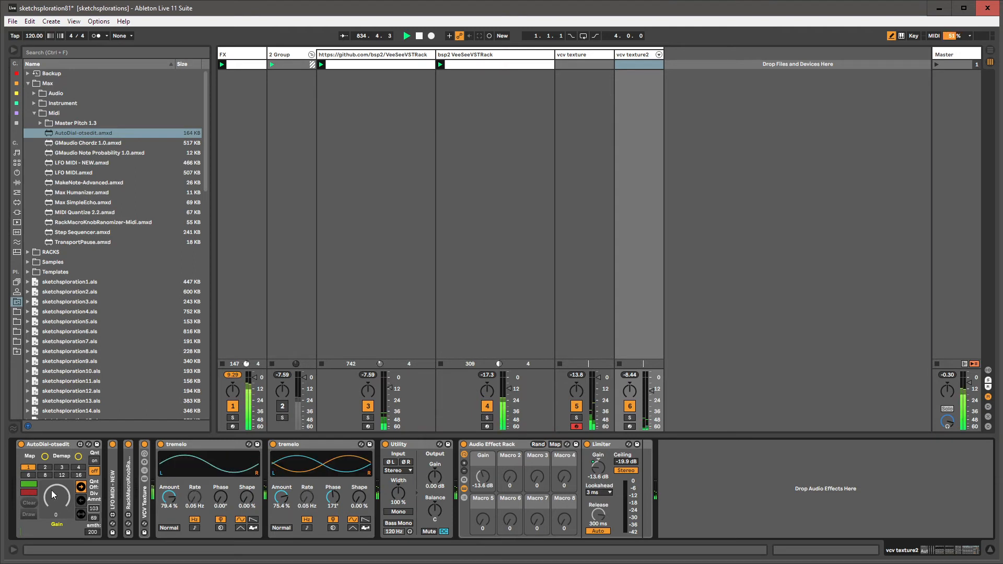
left_click(29, 492)
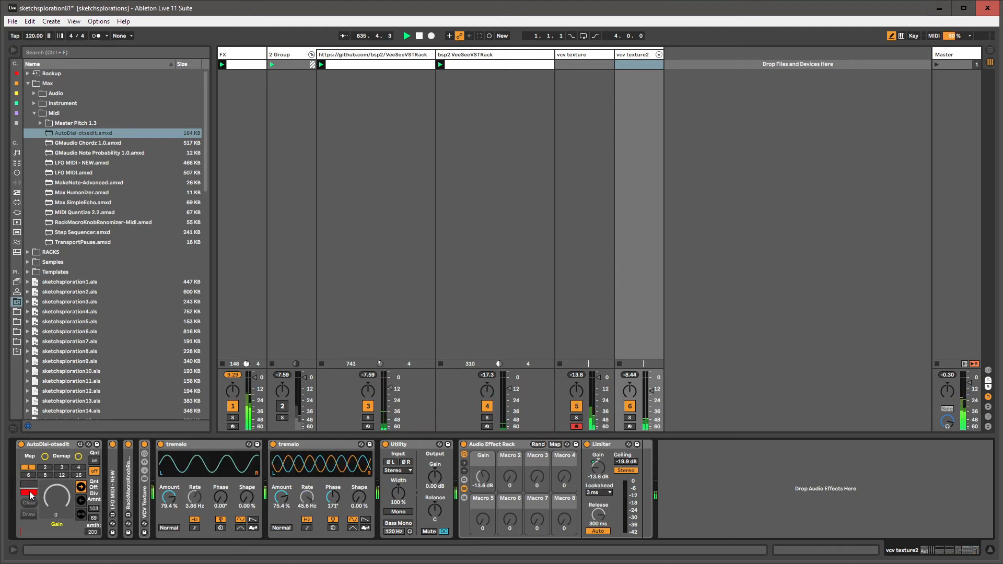
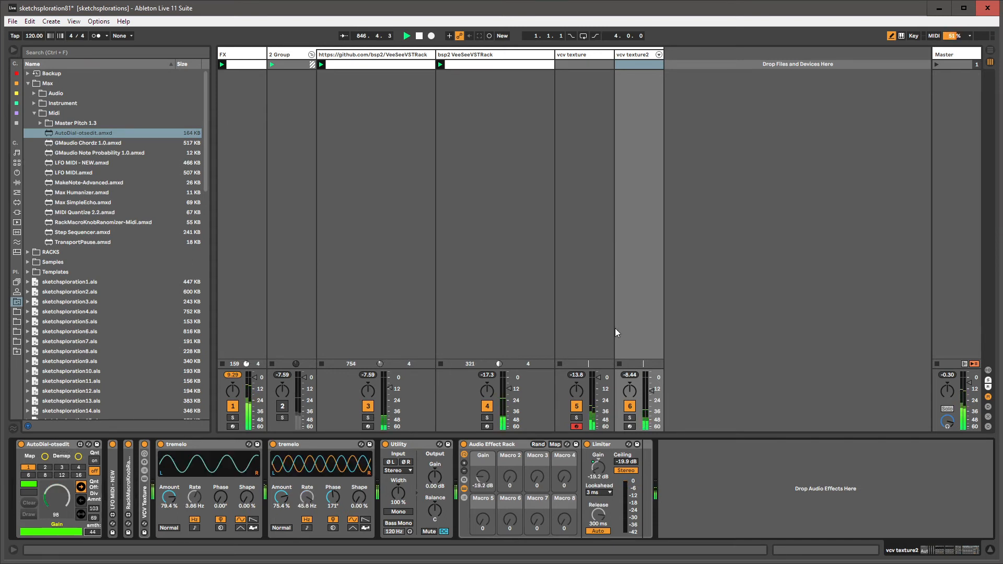
Step: Insert AutoDial-otsedit at the start of the vcv texture track's device chain
left_click(636, 58)
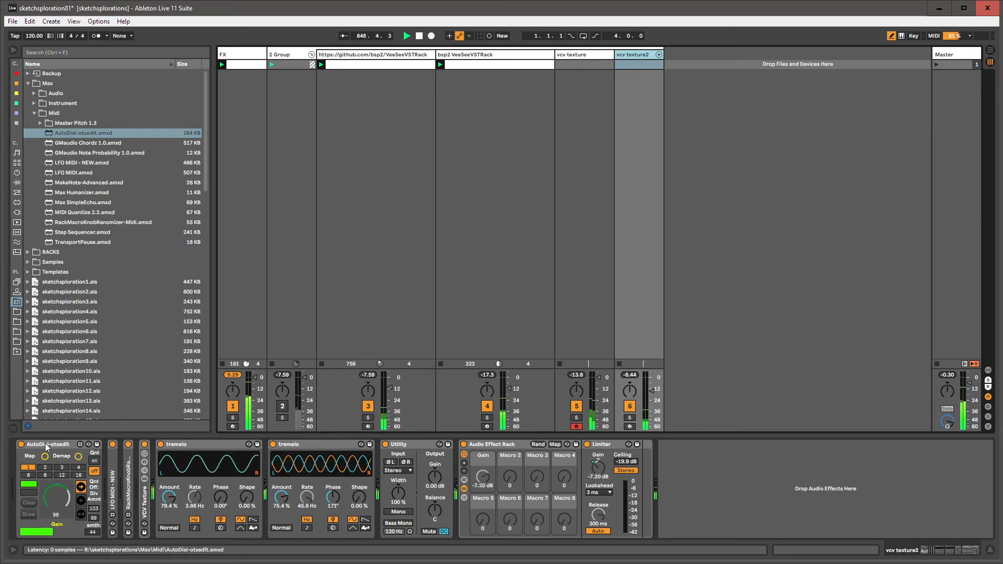
key("Left")
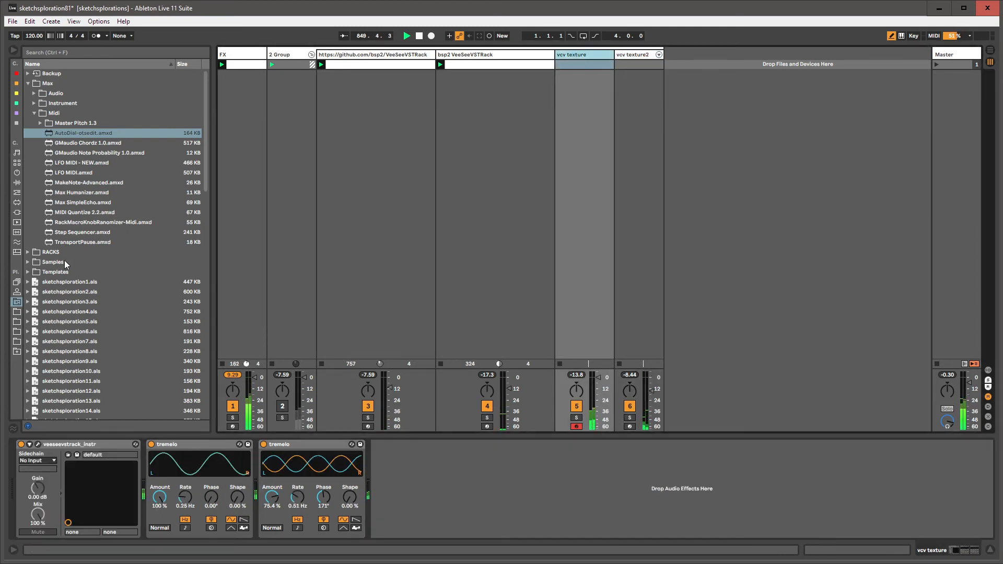
double_click(67, 133)
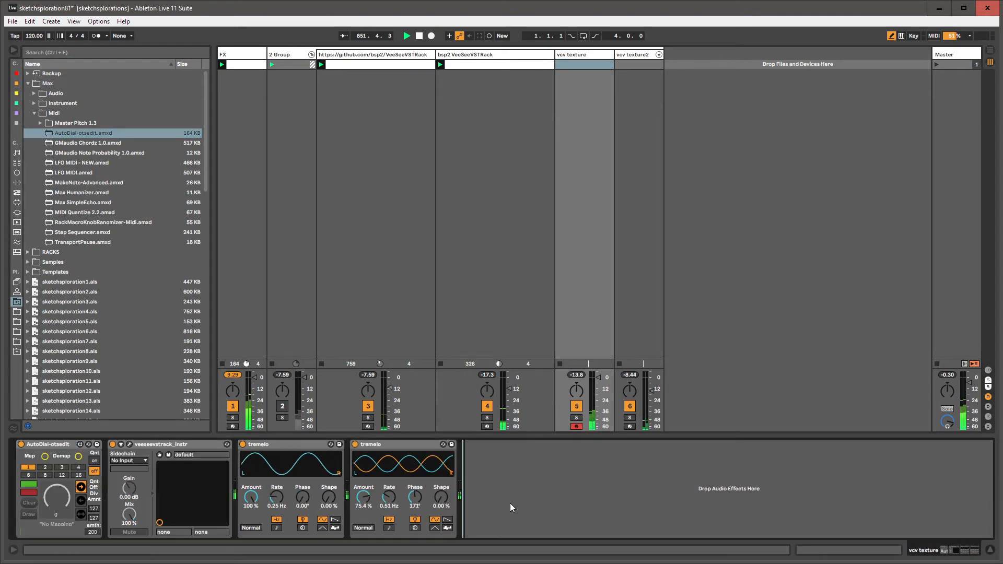
Step: Add a Utility after the vcv texture tremelos, group it into an Audio Effect Rack and empty the rack of the Utility
key("ctrl+f")
type("utility")
key("Return")
key("Escape")
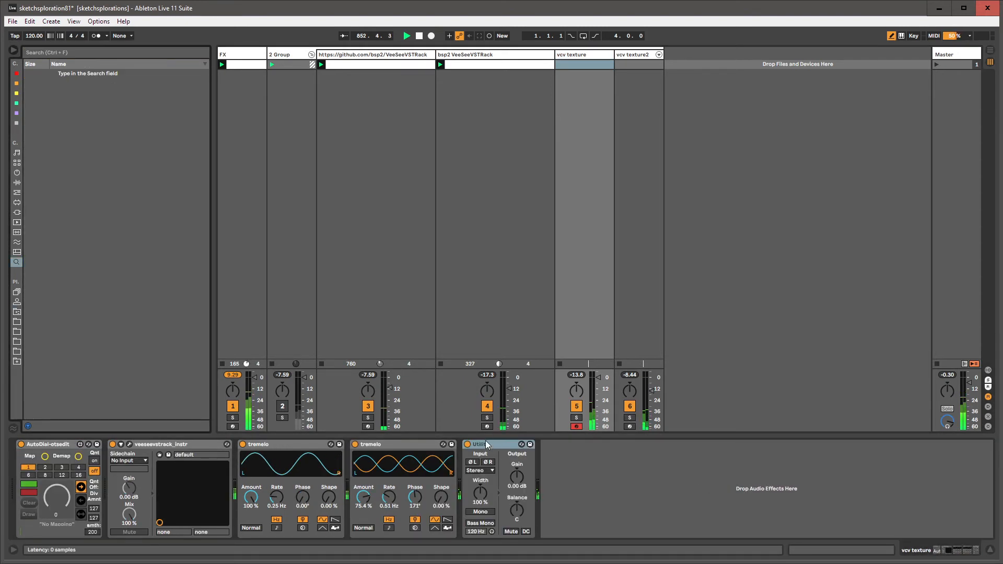
left_click(487, 445)
key("ctrl+g")
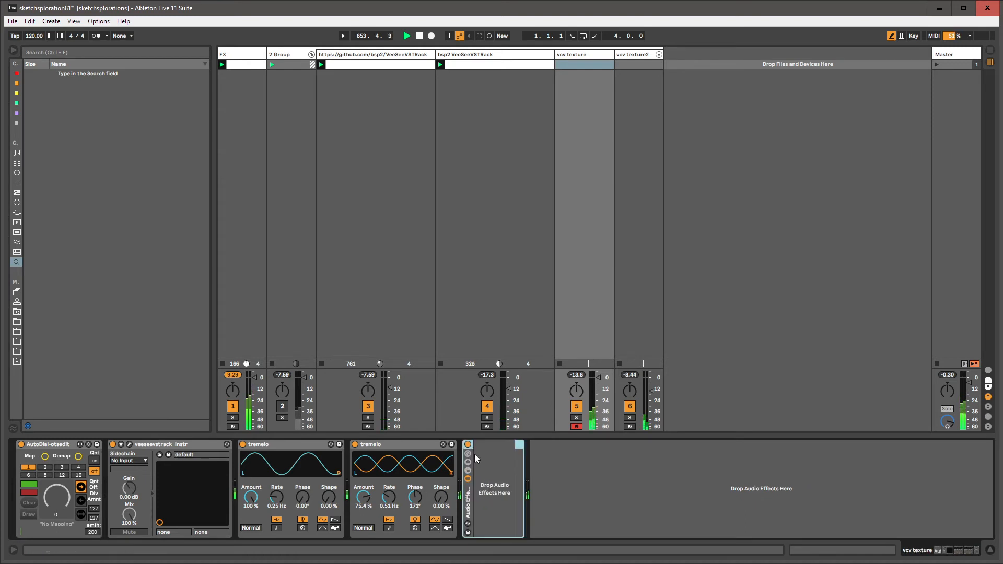
Step: Show the new rack's macros and chain list, and map the chain volume to the first macro with a 0.0 dB maximum
left_click(467, 497)
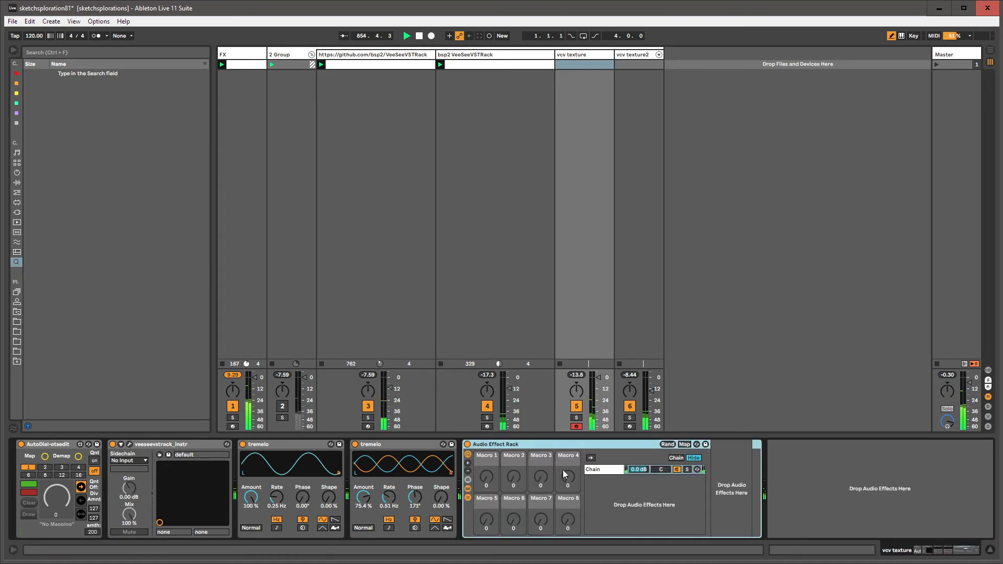
left_click(637, 470)
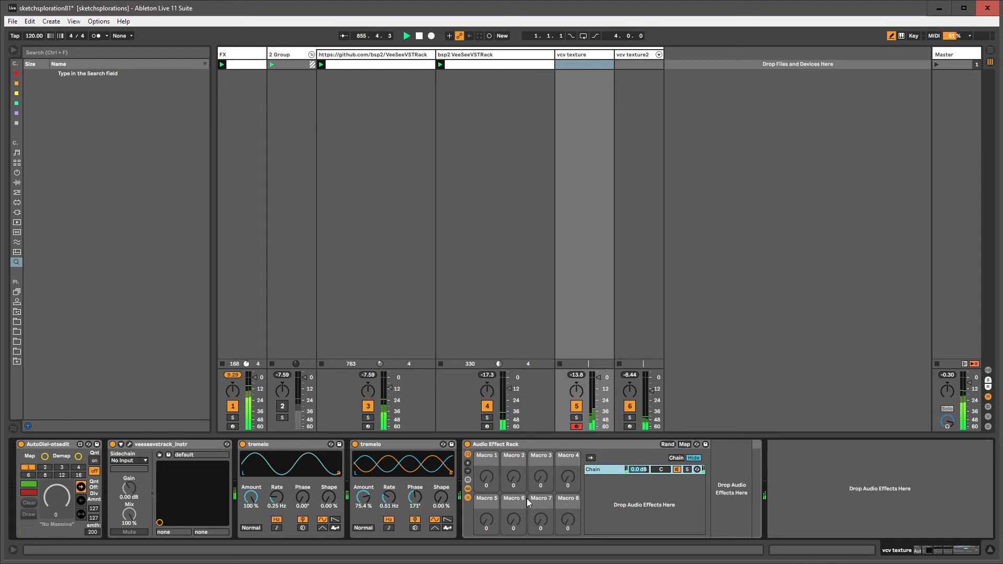
left_click(684, 444)
left_click(491, 487)
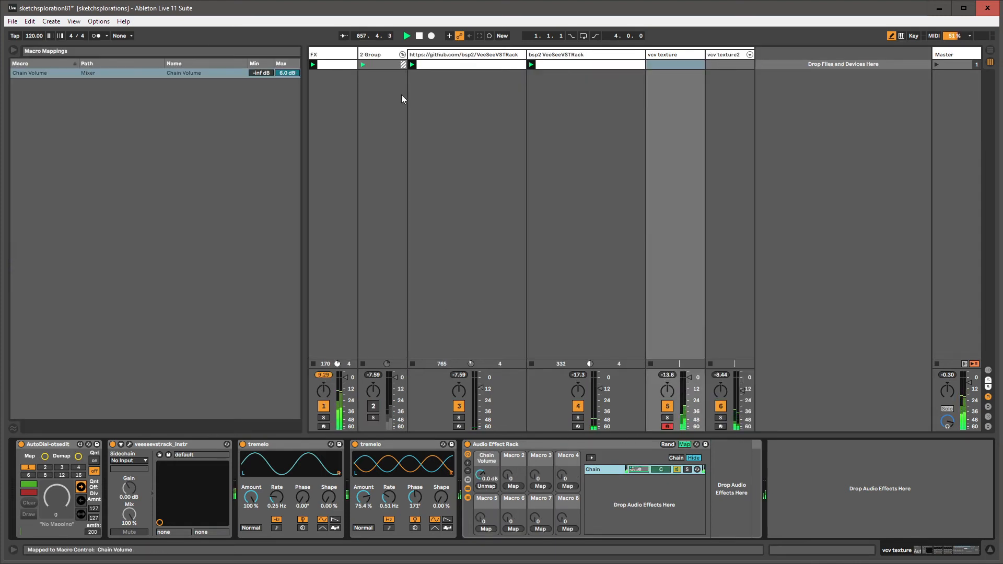
left_click(282, 74)
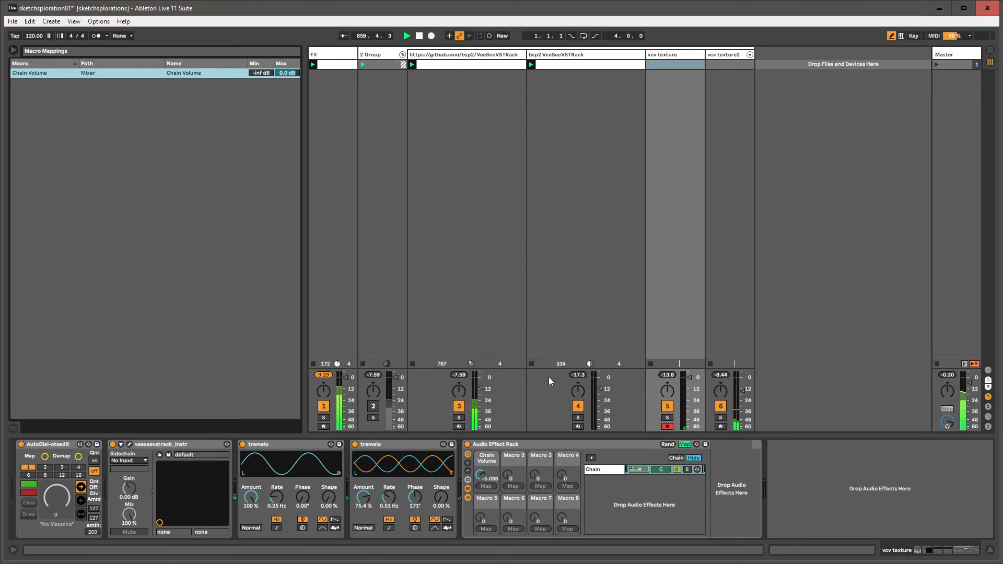
left_click(681, 444)
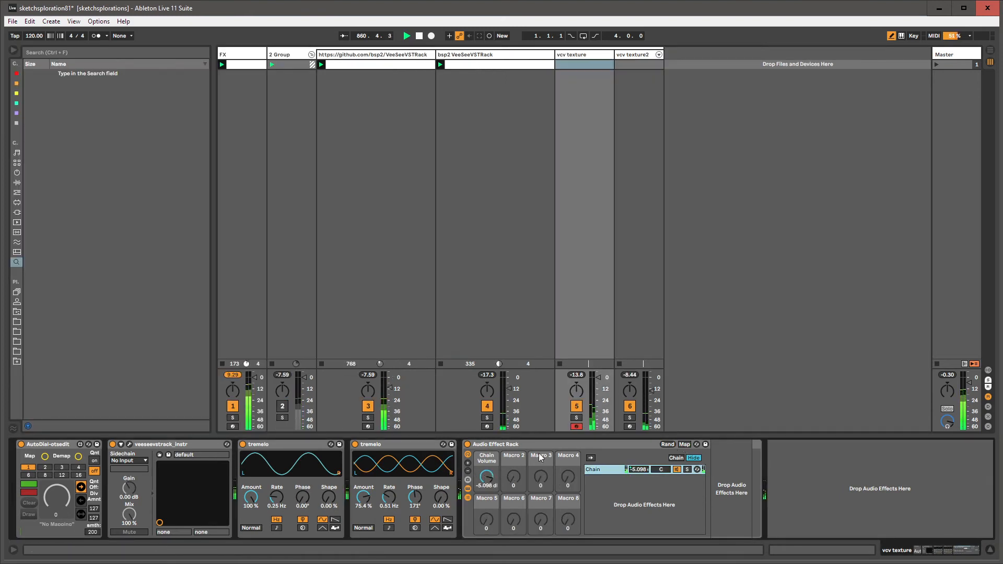
left_click(385, 55)
left_click(494, 55)
left_click(418, 55)
left_click(506, 57)
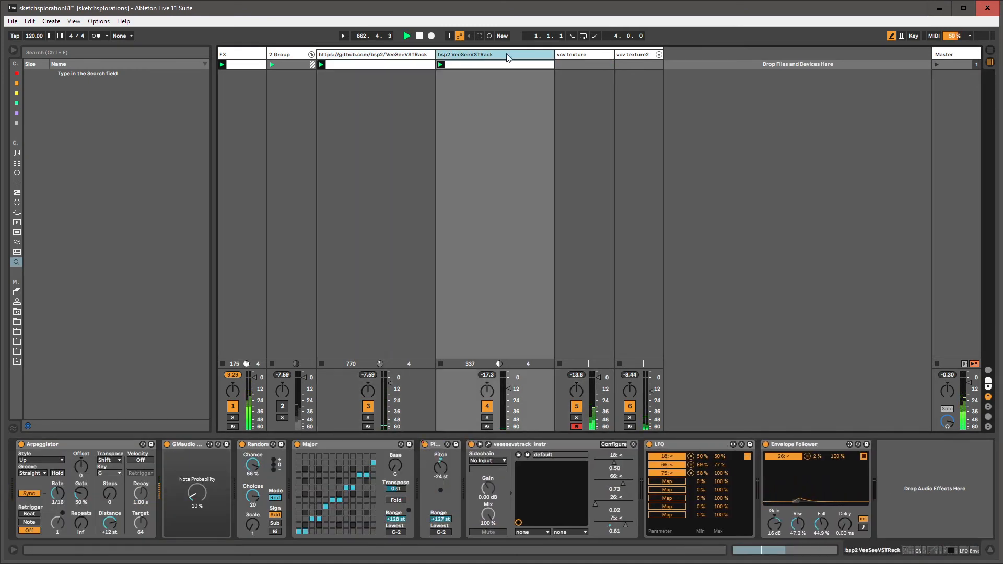
left_click(627, 55)
left_click(577, 53)
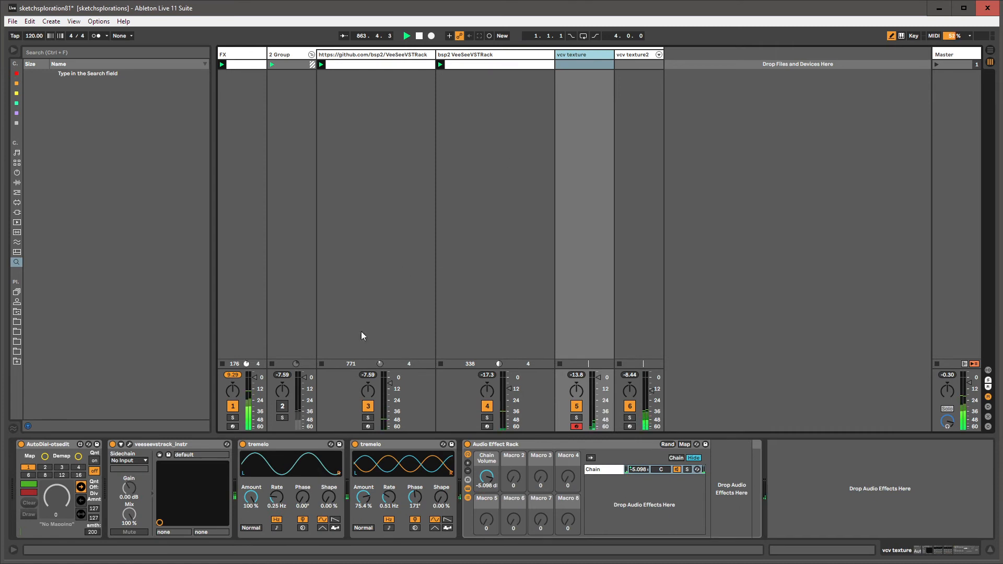
Step: Lower the two amount values of the vcv texture track's AutoDial to 109 and 107
left_click(927, 551)
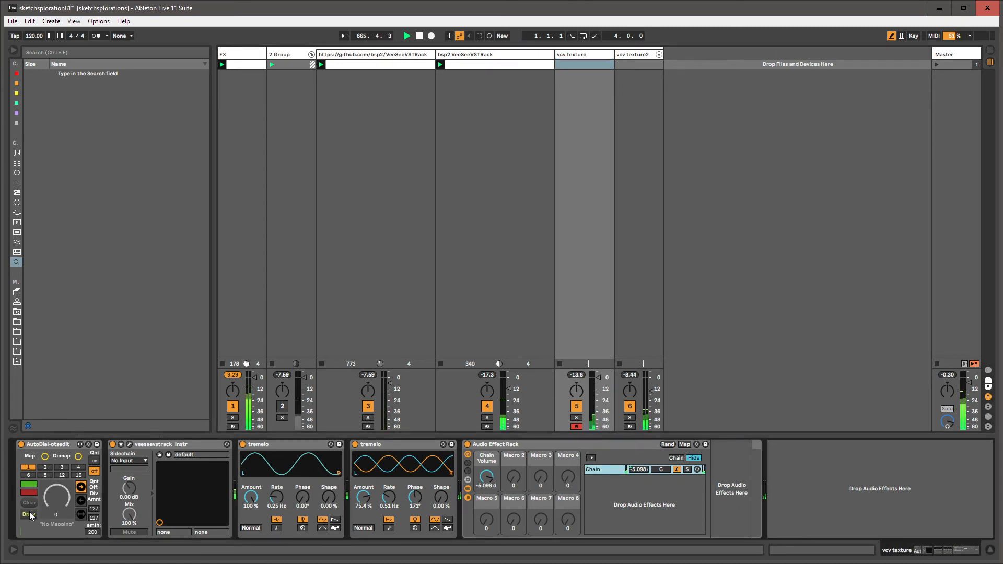
left_click(93, 508)
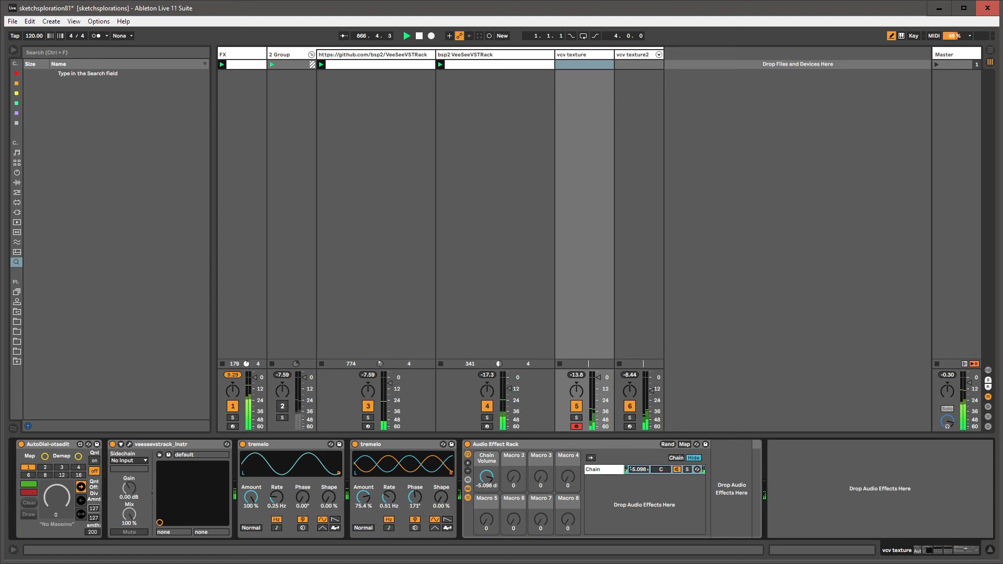
left_click_drag(94, 515, 96, 519)
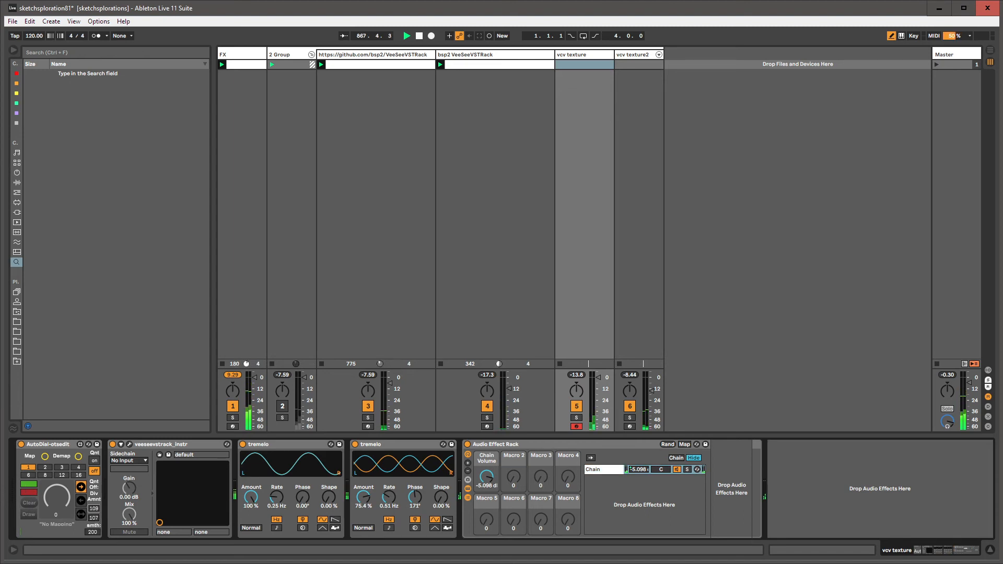
Step: Rename the FX track's d_w OnOFF rack as ditantverb
left_click(242, 123)
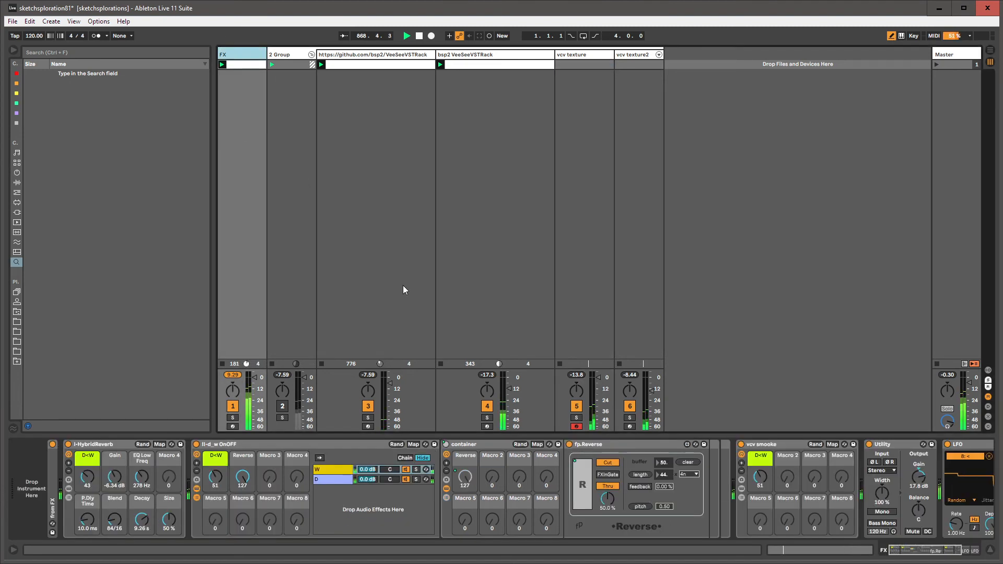
left_click(238, 446)
key("ctrl+r")
type("di")
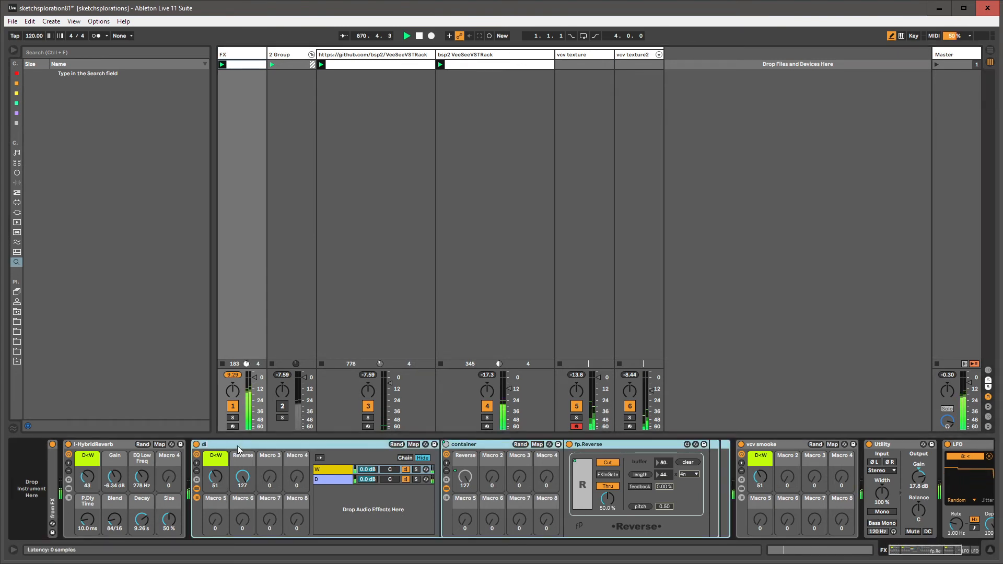
type("tantverb")
key("Return")
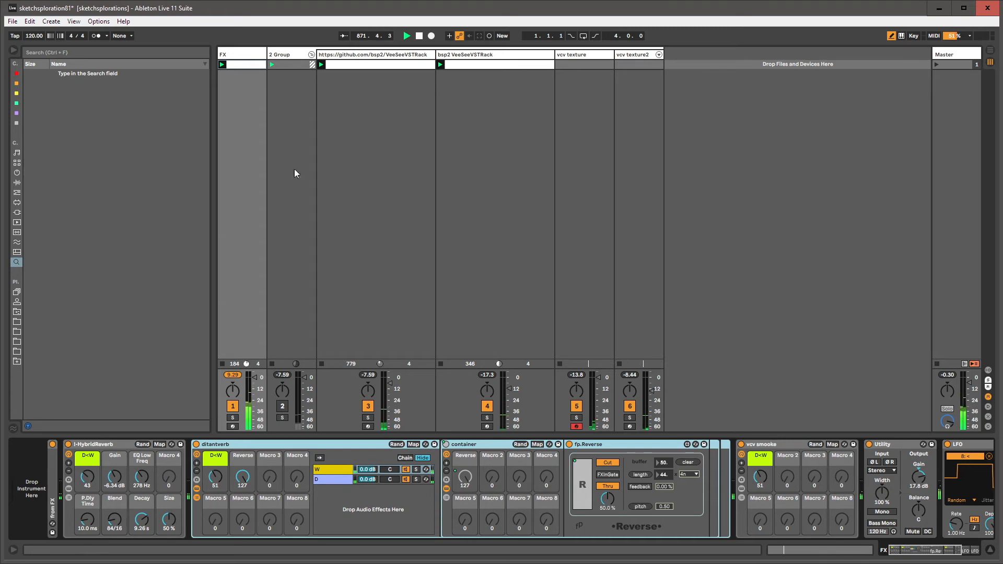
Step: Rename the group track as << VCVst fun GRP and widen its column to fit the name
left_click(490, 55)
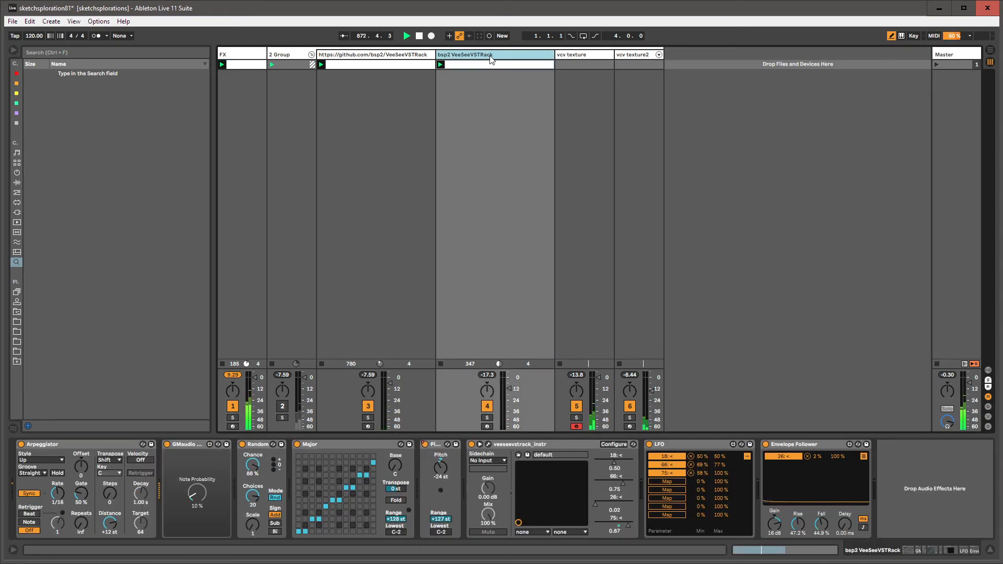
left_click(286, 55)
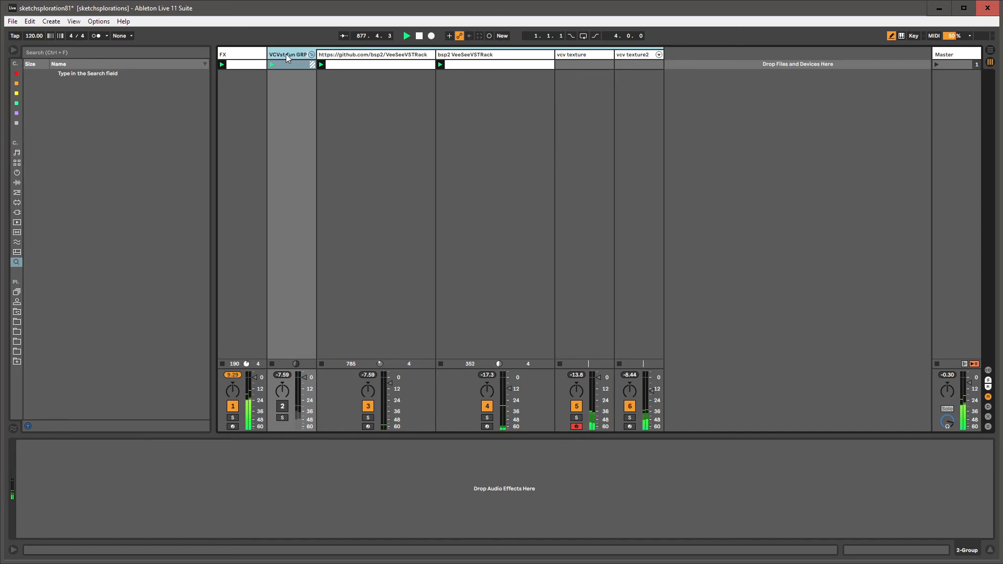
mouse_move(316, 52)
left_mouse_down()
mouse_move(354, 52)
mouse_move(335, 53)
left_mouse_up()
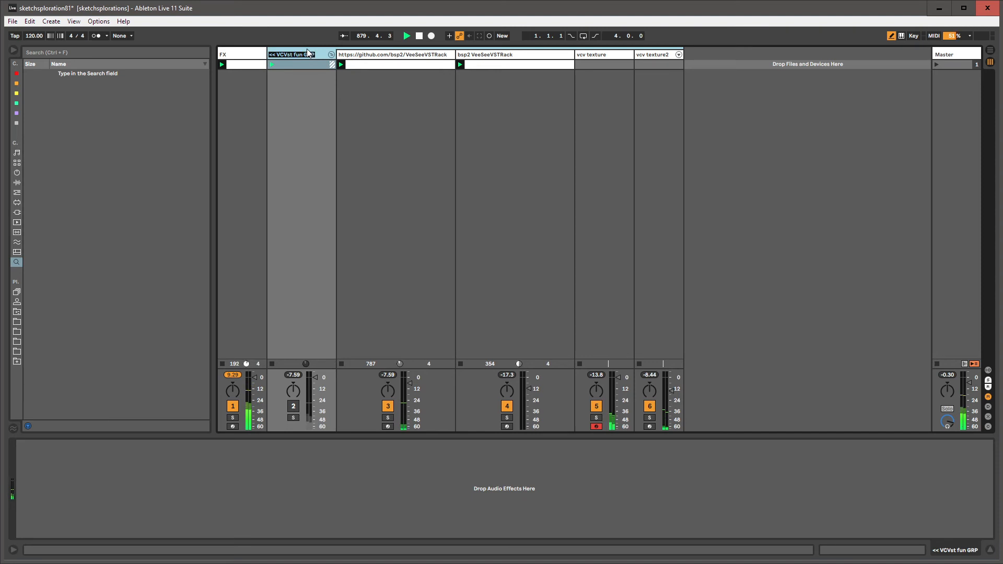
Step: Rename the FX track as VCVst fun FX
left_click(253, 54)
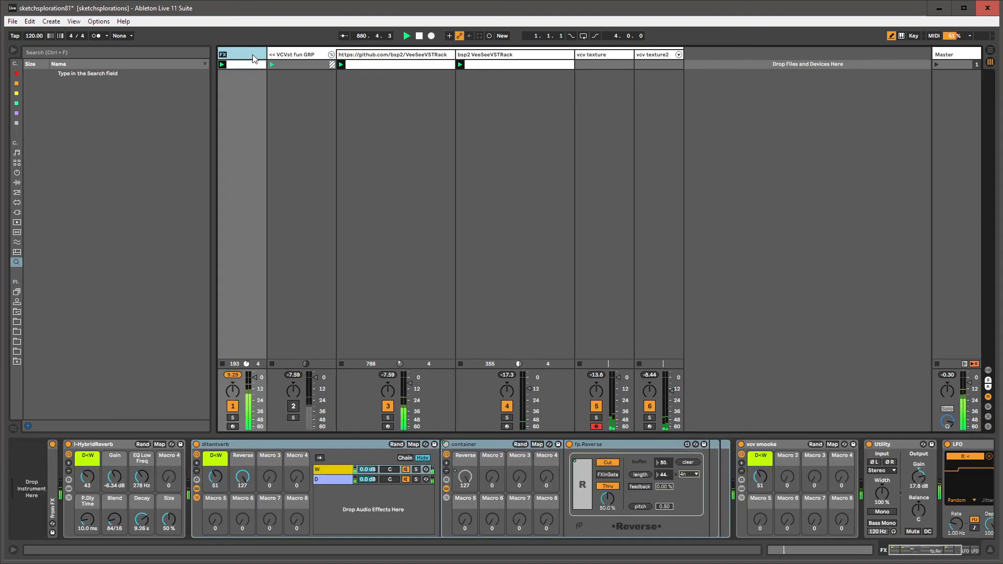
key("ctrl+r")
type("<< VCVst fun GRP")
key("Return")
key("ctrl+r")
key("Home")
key("Delete")
key("Delete")
key("Delete")
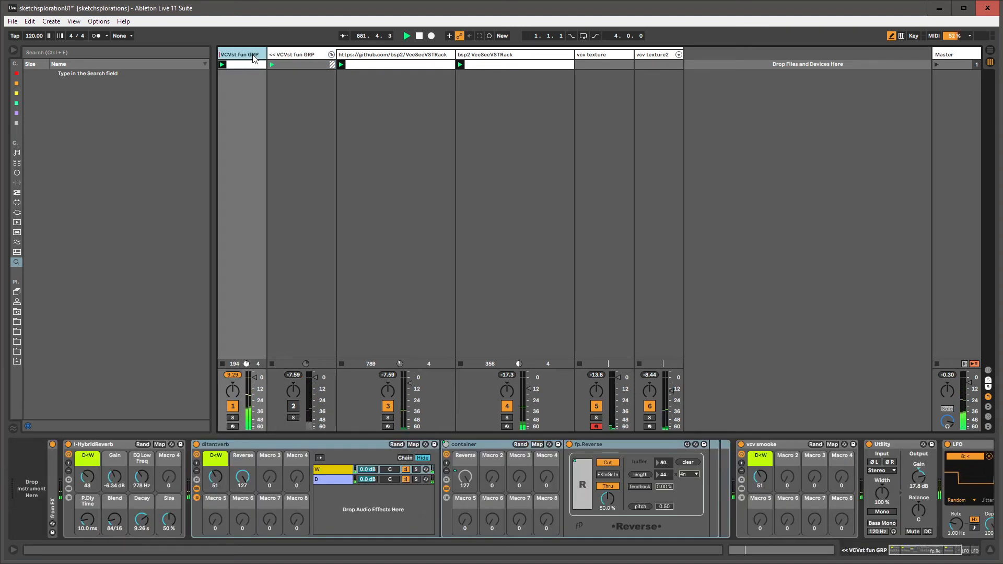
key("End")
key("BackSpace")
key("BackSpace")
key("BackSpace")
type("FX")
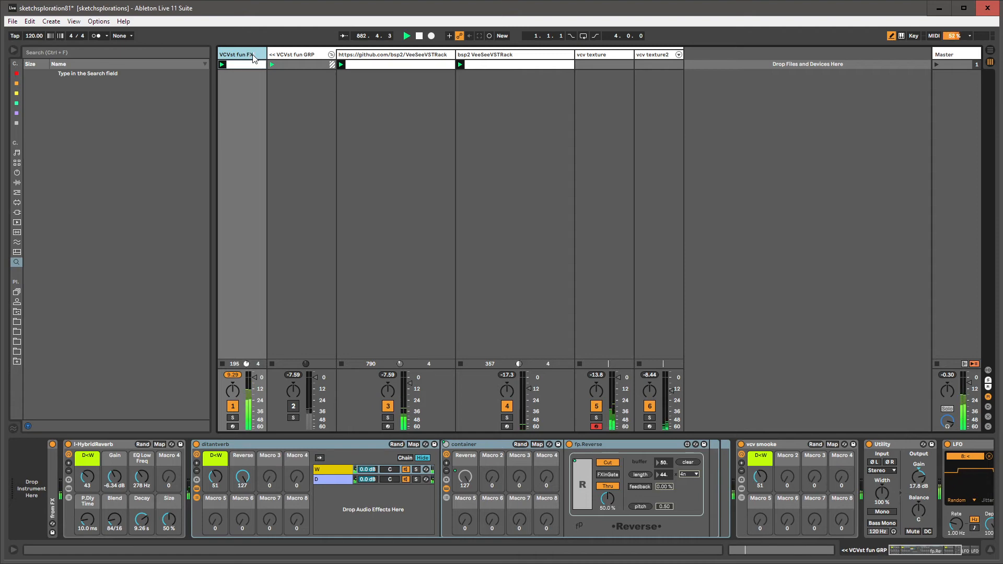
key("Return")
left_click(285, 55)
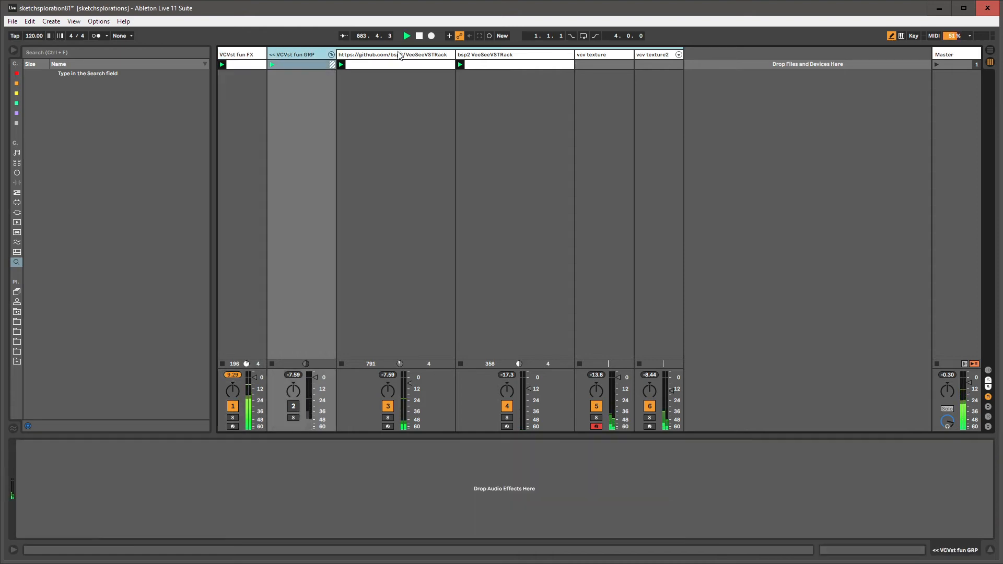
left_click(393, 55)
left_click(509, 55)
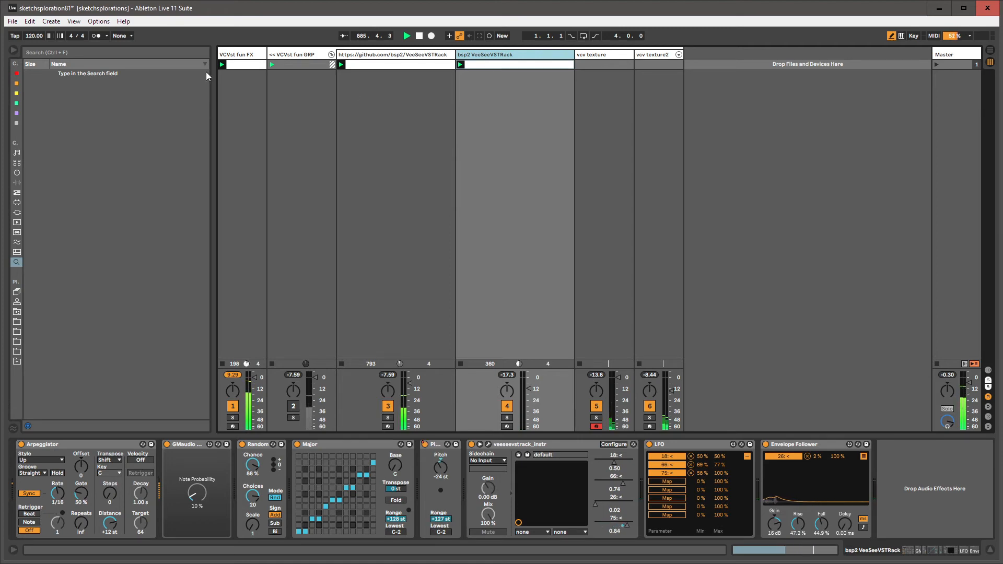
Step: Rename the Audio Effect Rack on the vcv texture track as volume
left_click(596, 55)
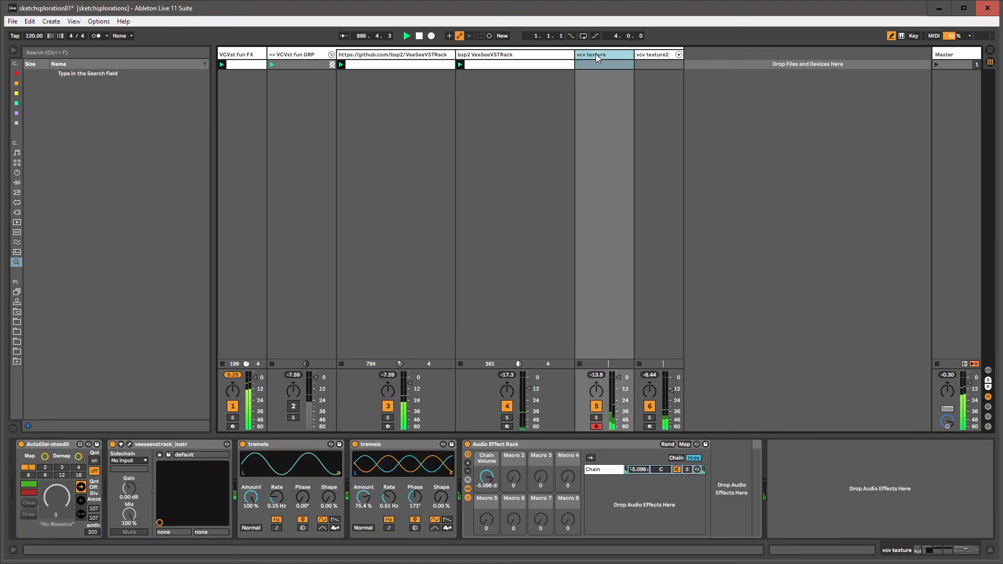
left_click(482, 444)
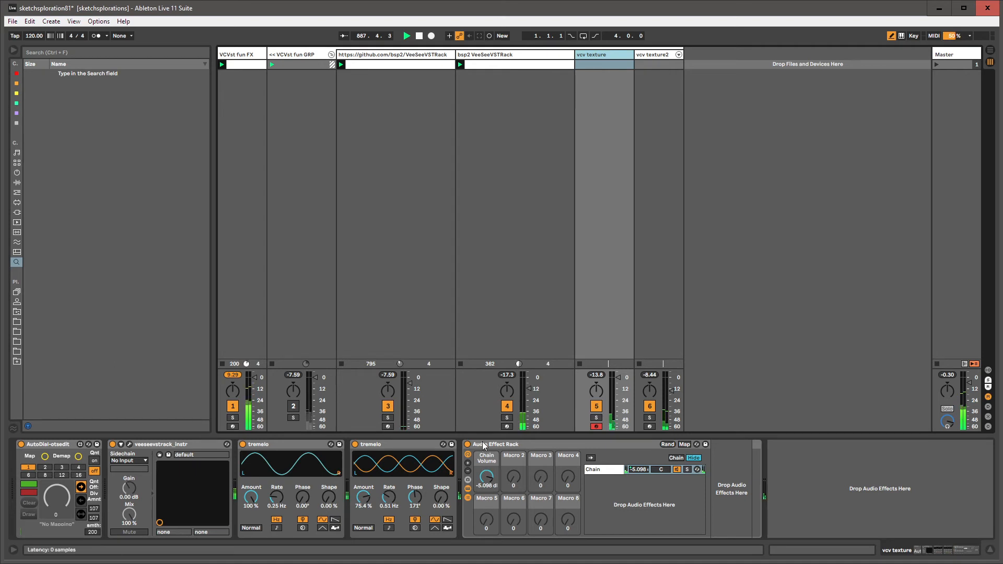
key("ctrl+r")
type("volume")
key("Return")
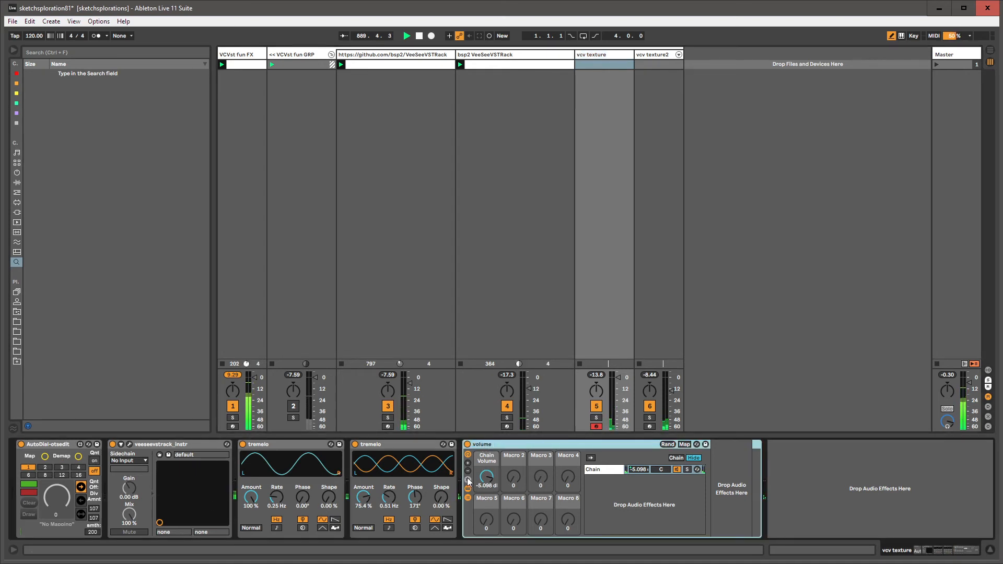
Step: Map the vcv texture track's AutoDial to the volume rack's Chain Volume macro and record a movement for it
left_click(486, 476)
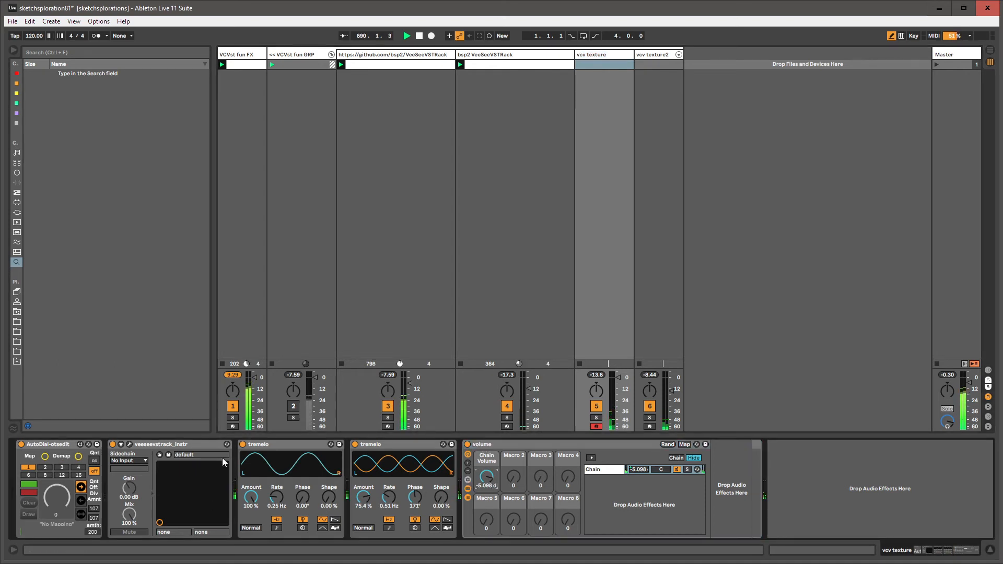
left_click(79, 456)
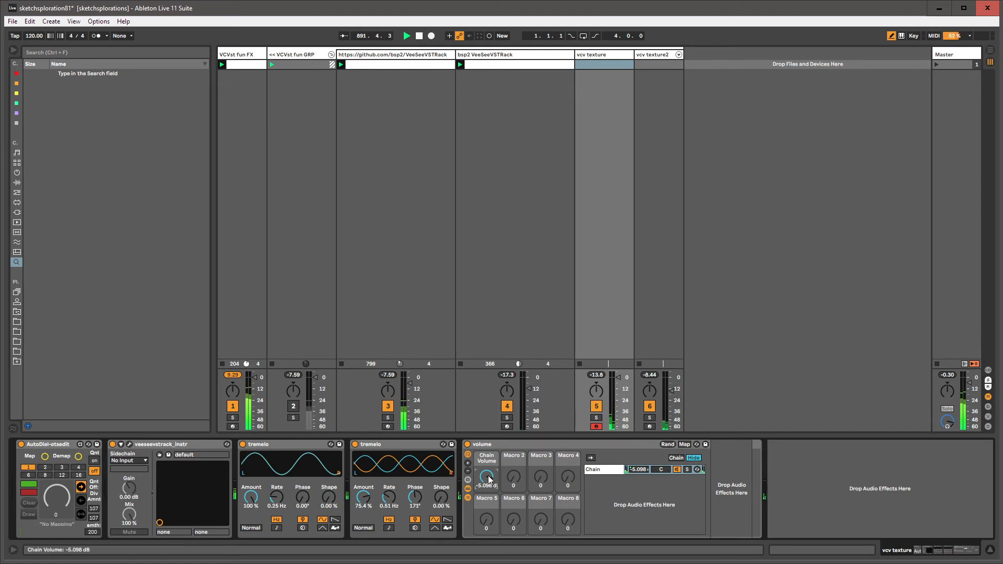
left_click(45, 457)
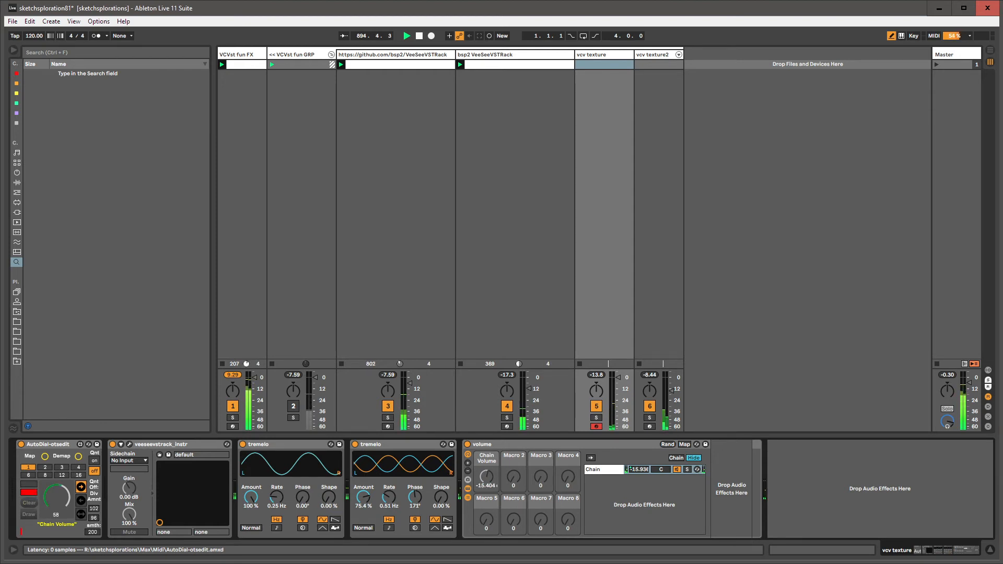
left_click(32, 503)
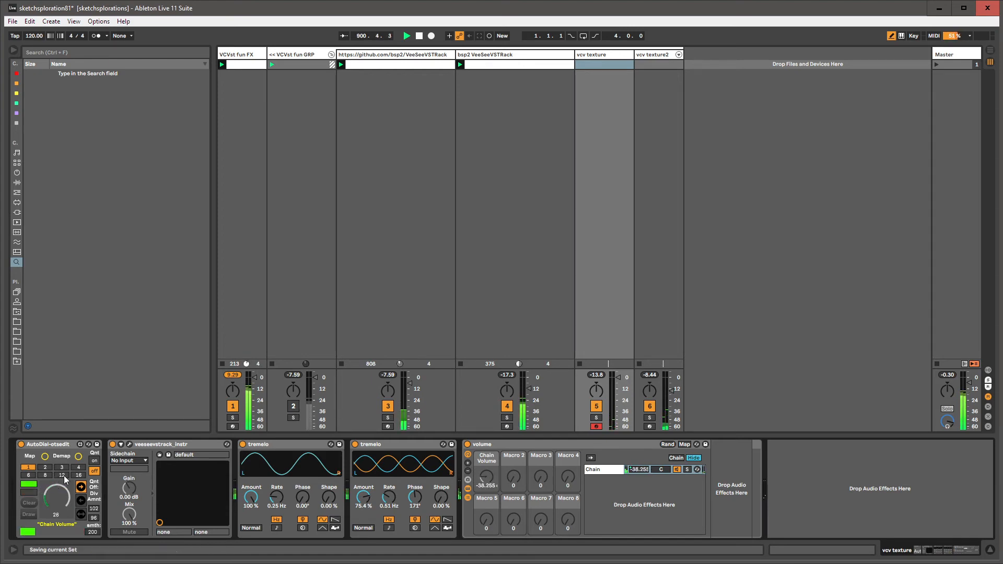
Step: Add AutoDial-otsedit at the start of the VCVst fun FX track and record a movement of the ditantverb rack's Reverse macro with it
left_click(237, 54)
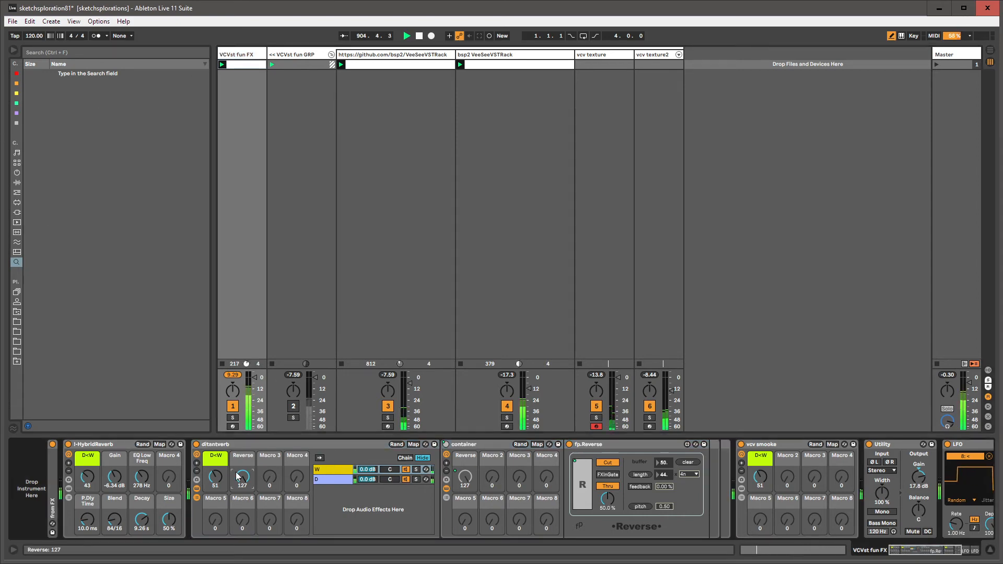
left_click(18, 303)
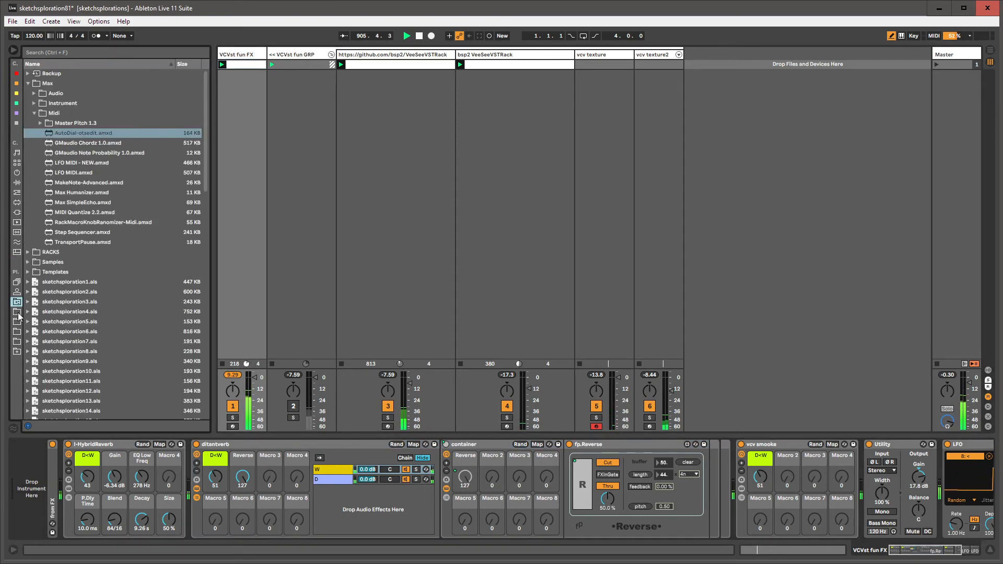
left_click(246, 59)
left_click_drag(91, 137, 17, 472)
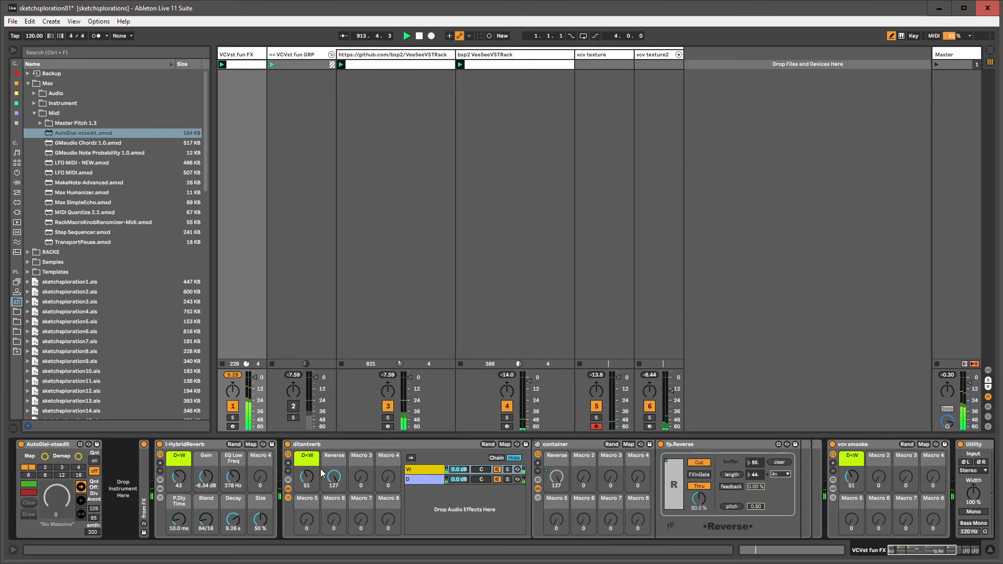
left_click(30, 493)
mouse_move(56, 497)
left_mouse_down()
mouse_move(56, 473)
mouse_move(57, 499)
left_mouse_up()
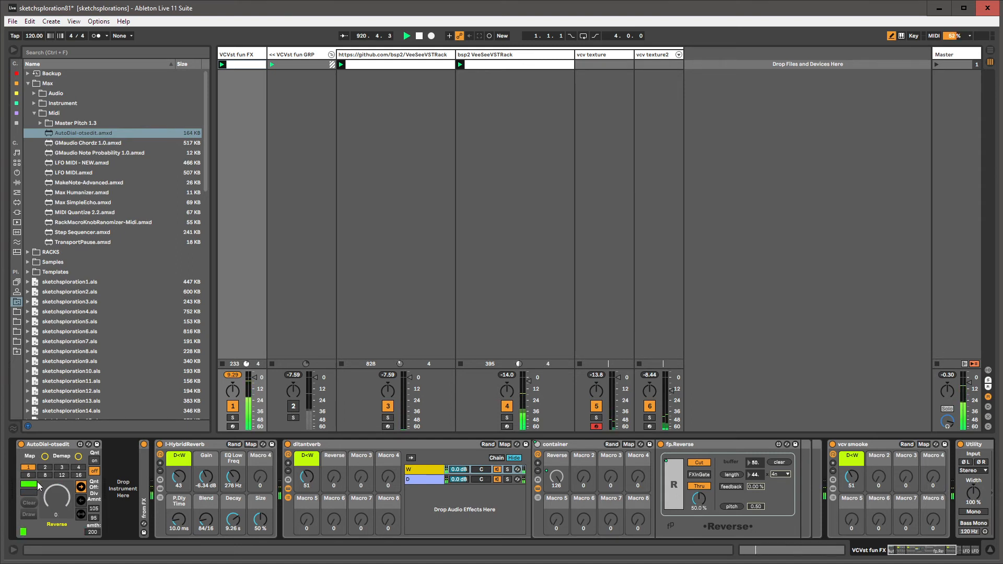
Step: Rename the FX track's AutoDial as reverser and add a second AutoDial-otsedit in front of it
left_click(49, 446)
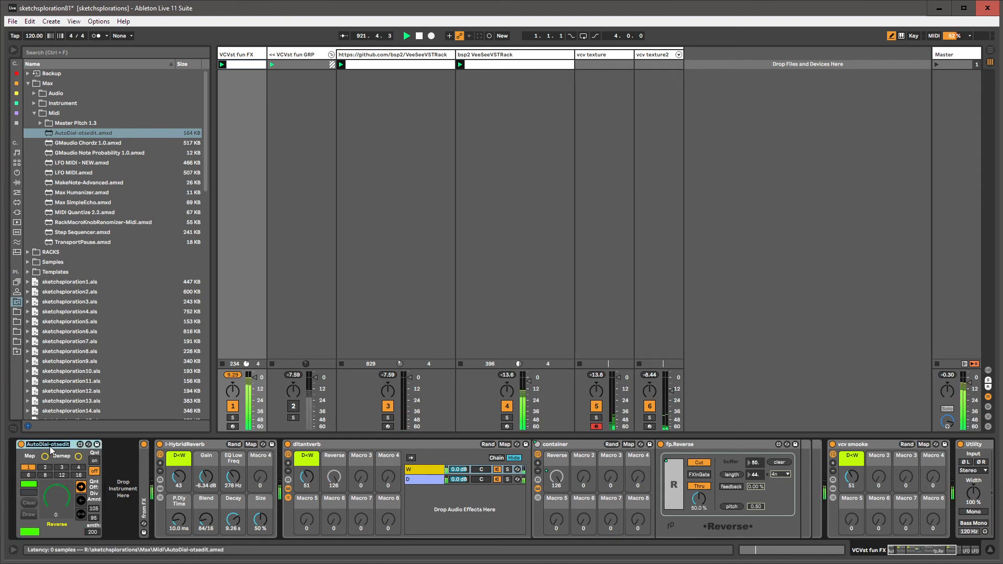
type("reverser")
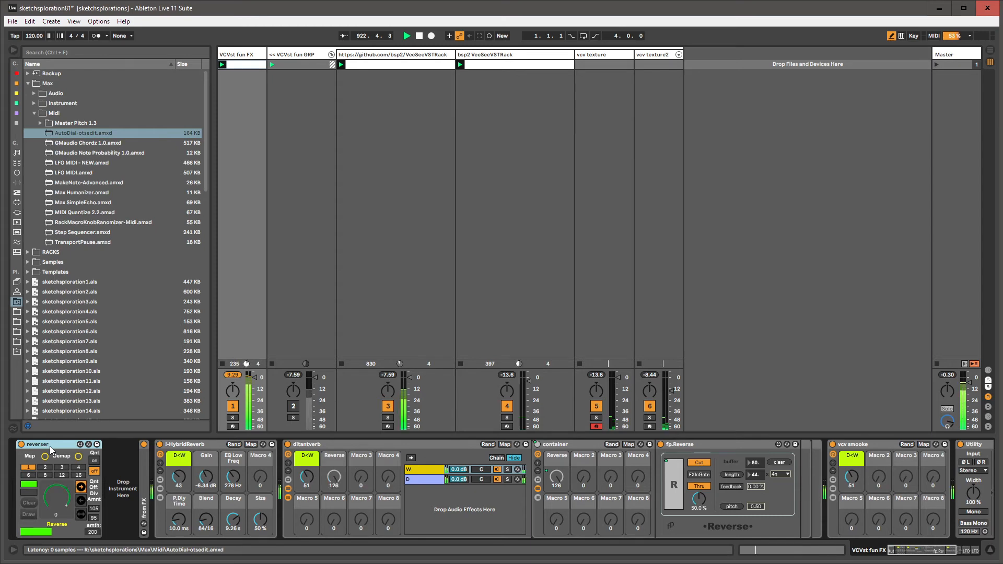
left_click(63, 134)
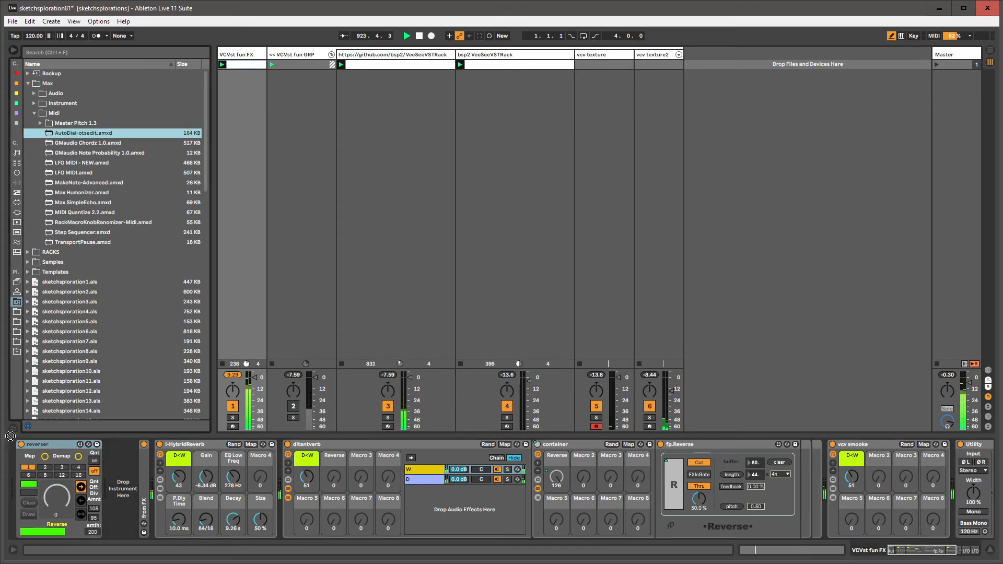
left_click_drag(11, 436, 15, 455)
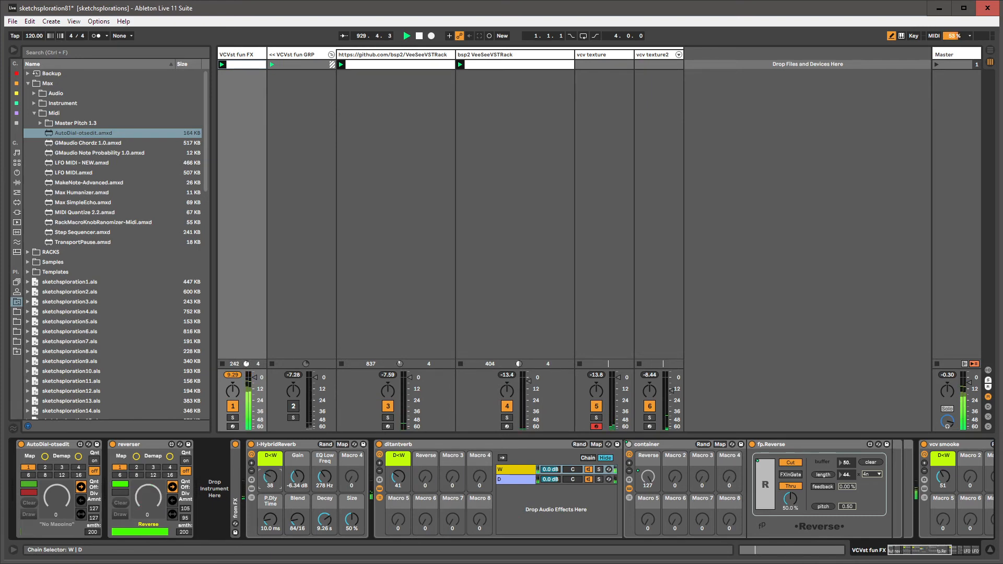
Step: Search the library for graindelay, add the GrainDelay rack to the FX track and place it before the HybridReverb rack
left_click(279, 444)
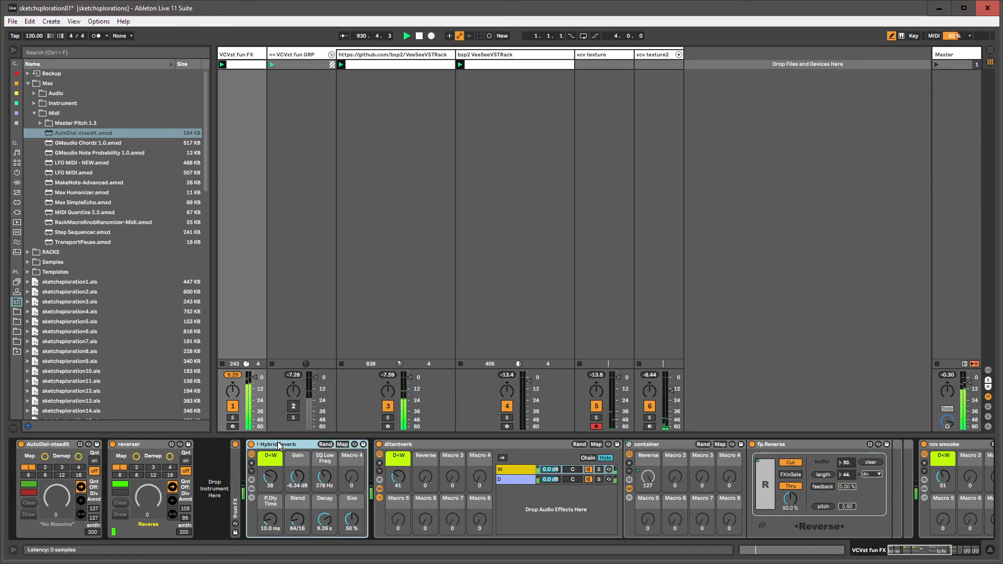
key("ctrl+f")
type("graindelay")
key("Down")
key("Return")
key("Escape")
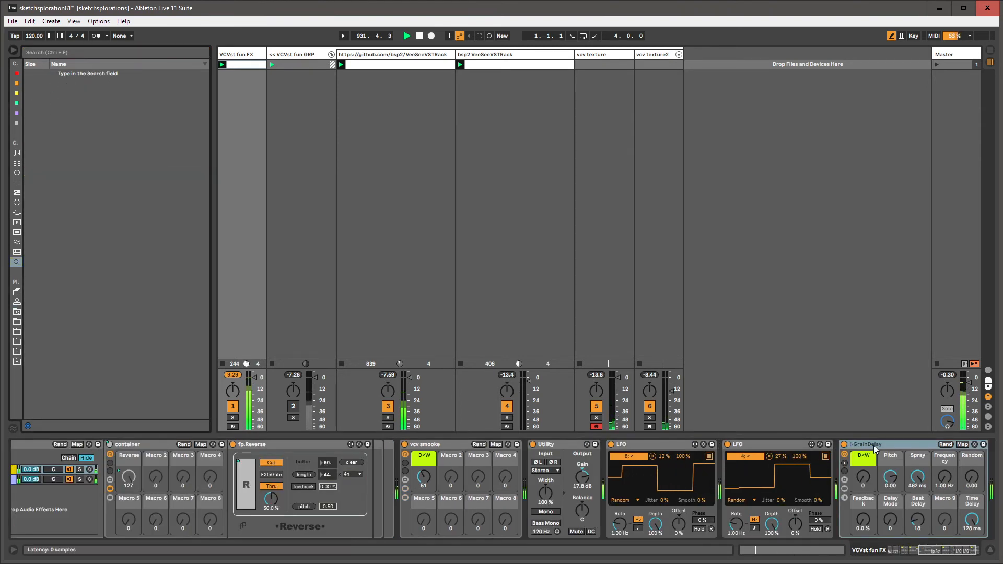
mouse_move(873, 445)
left_mouse_down()
mouse_move(492, 439)
mouse_move(26, 455)
mouse_move(147, 449)
left_mouse_up()
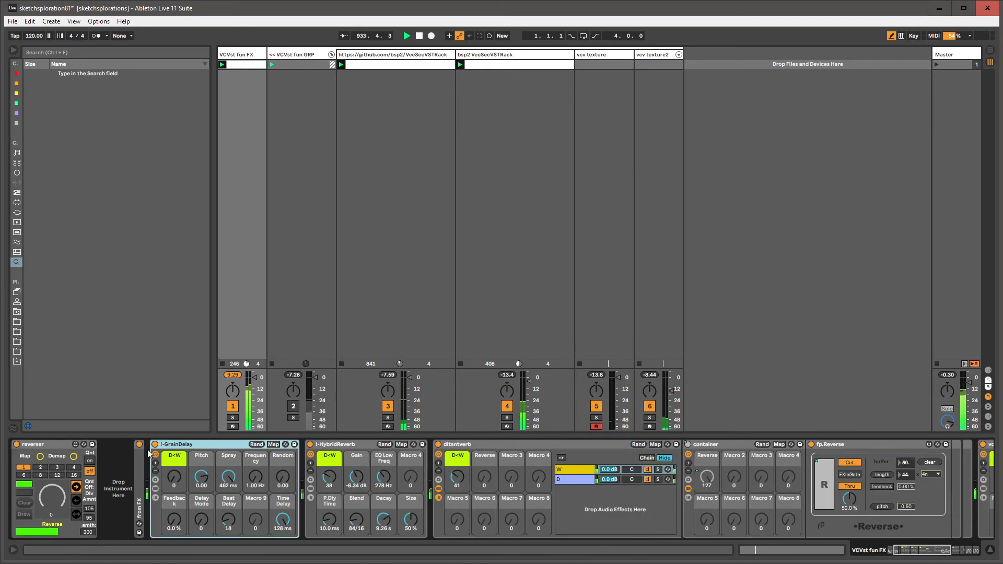
Step: Set the GrainDelay rack's D+W macro to 127 and its Pitch to -12.0
left_click(177, 477)
left_click(198, 479)
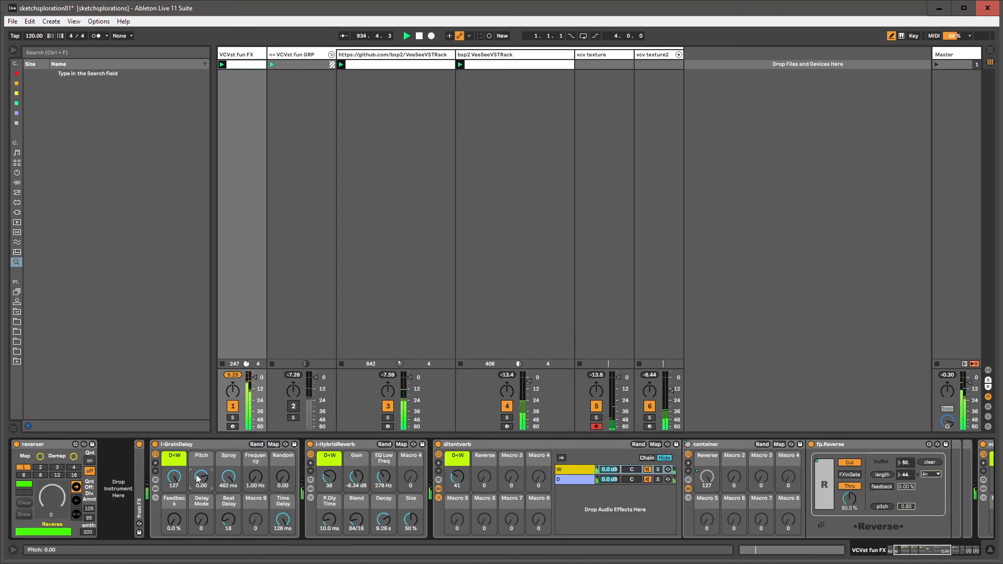
left_click(175, 477)
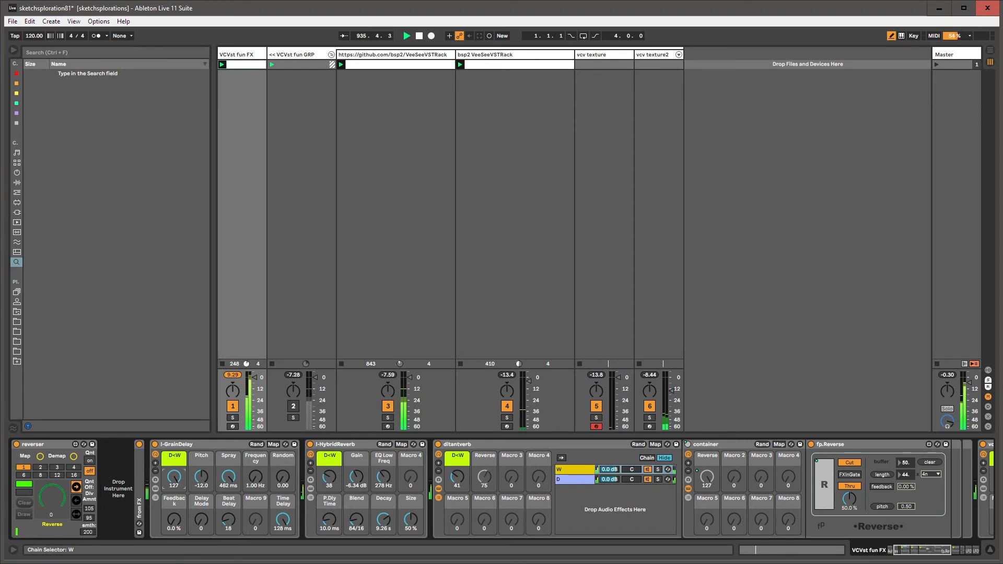
Step: Look at the sample rate in the Export Audio/Video settings and close them without exporting
left_click(98, 21)
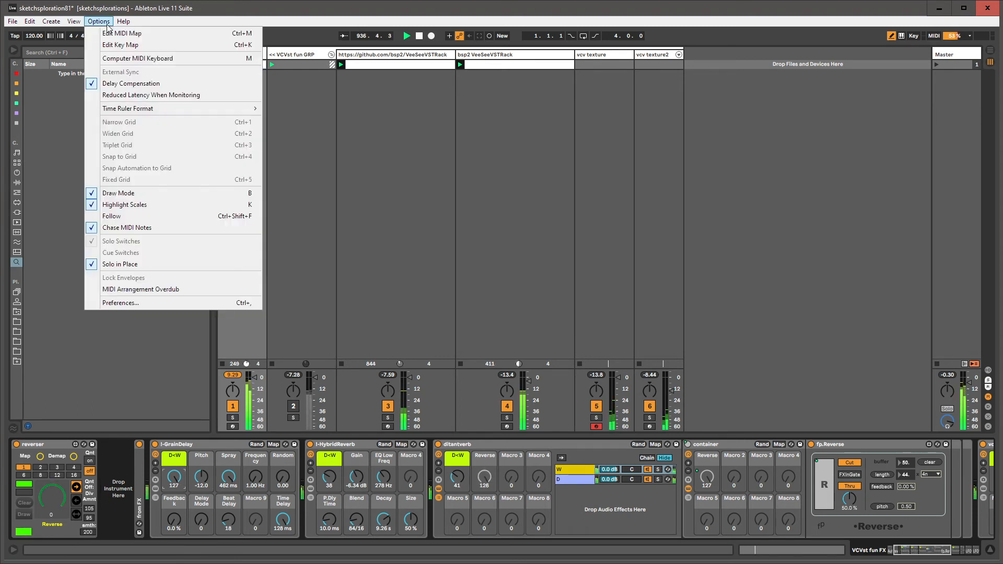
mouse_move(12, 21)
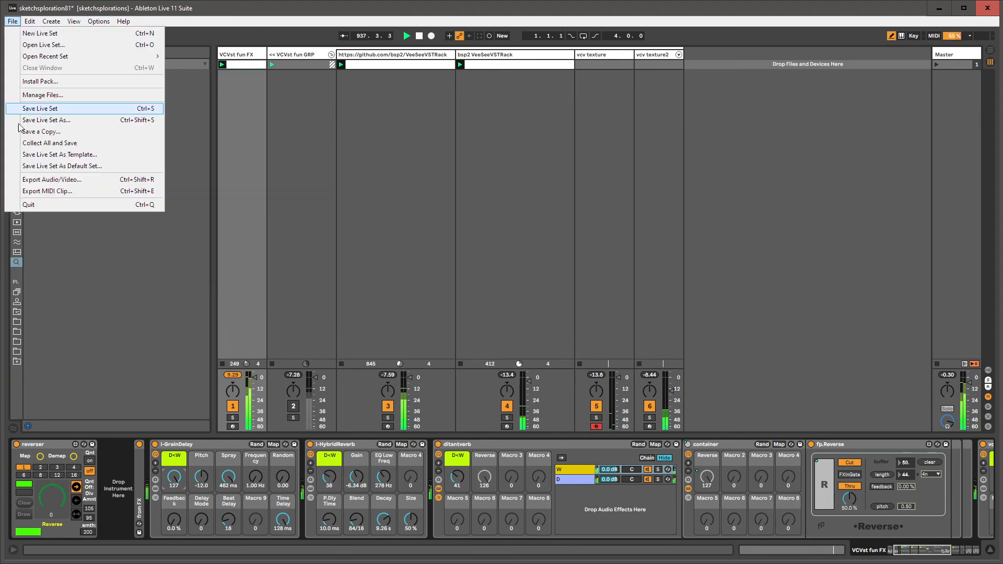
left_click(32, 179)
left_click(520, 306)
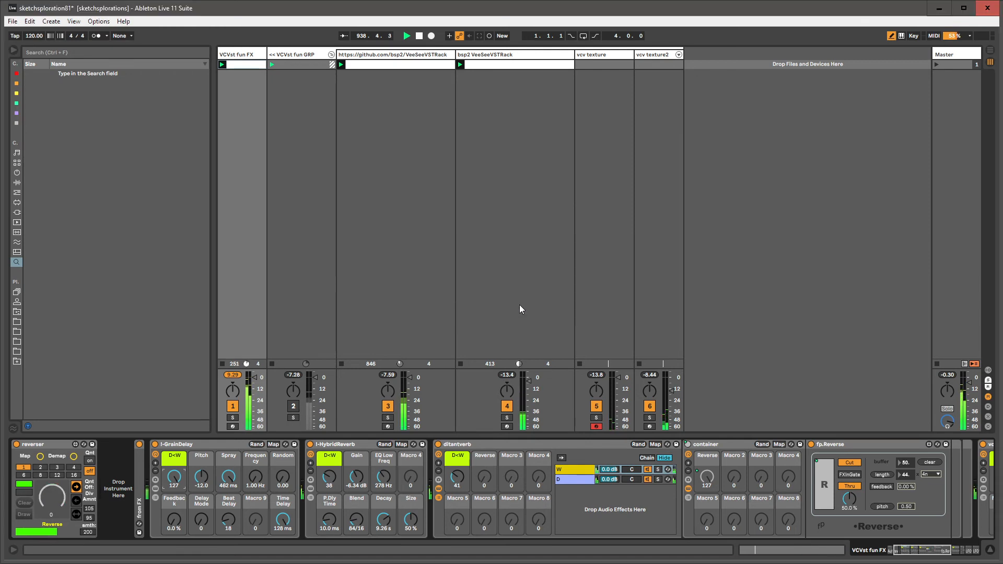
key("ctrl+shift+r")
left_click(487, 306)
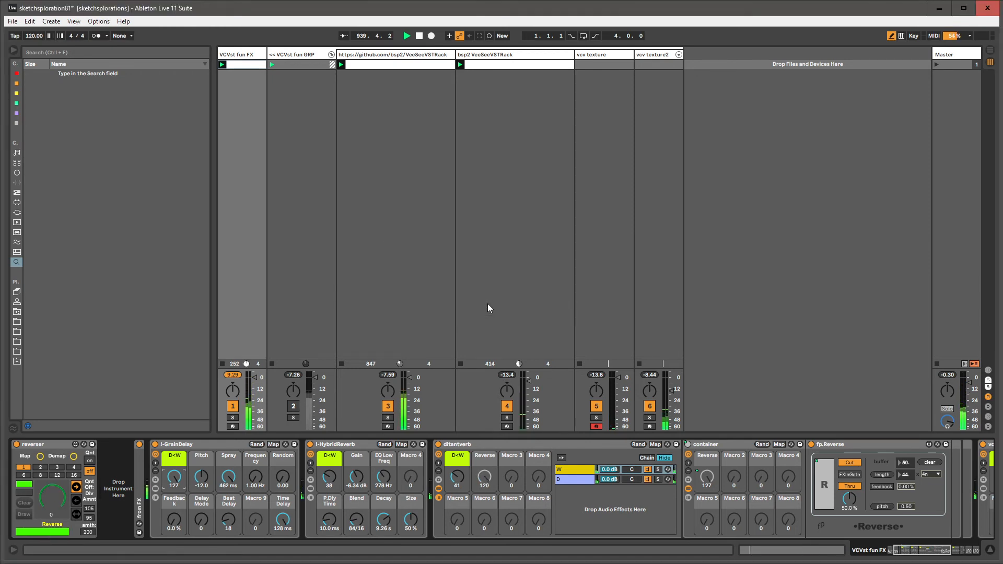
left_click(546, 257)
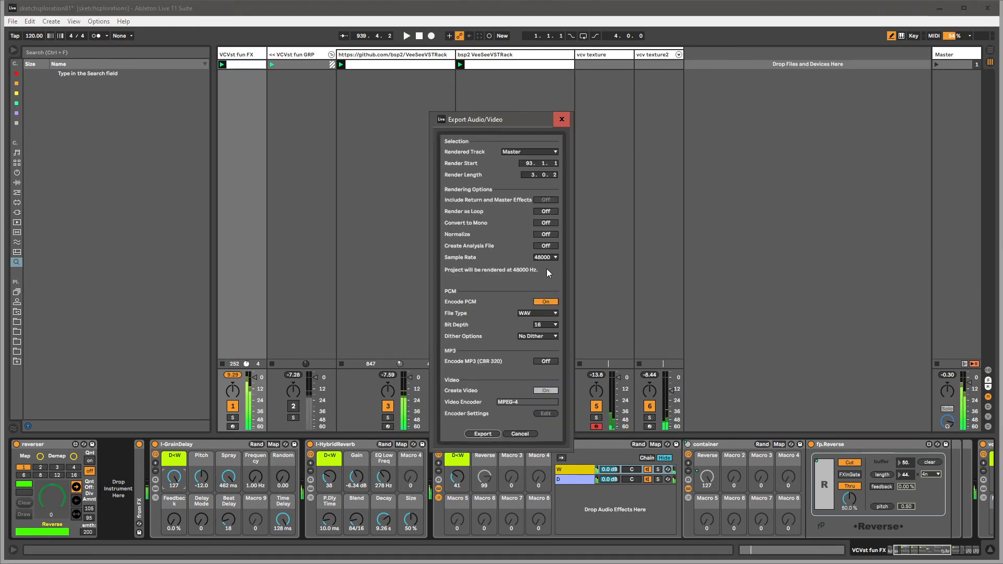
left_click(562, 120)
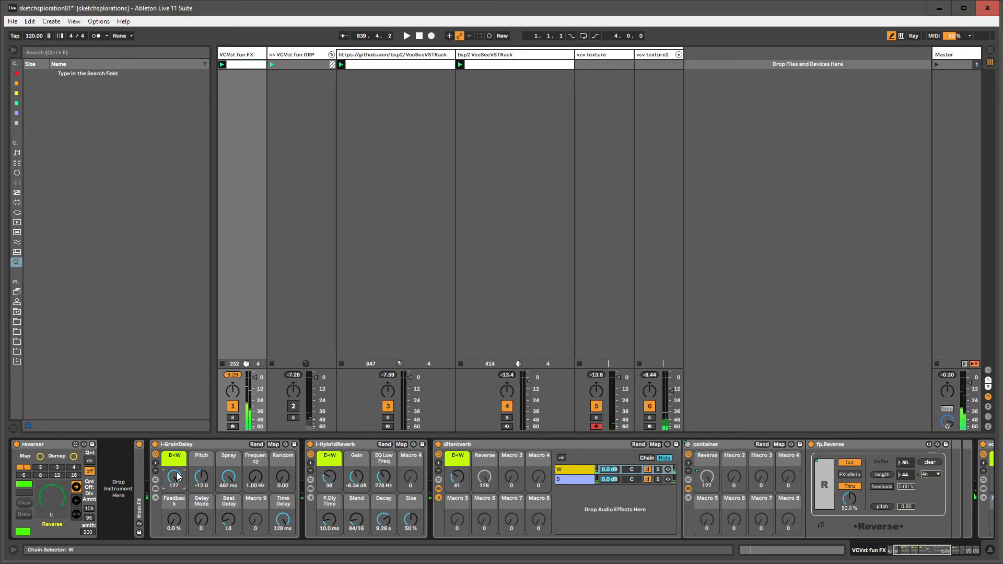
Step: Restart playback and lower the GrainDelay rack's D+W macro to 34 on the FX track
left_click(182, 446)
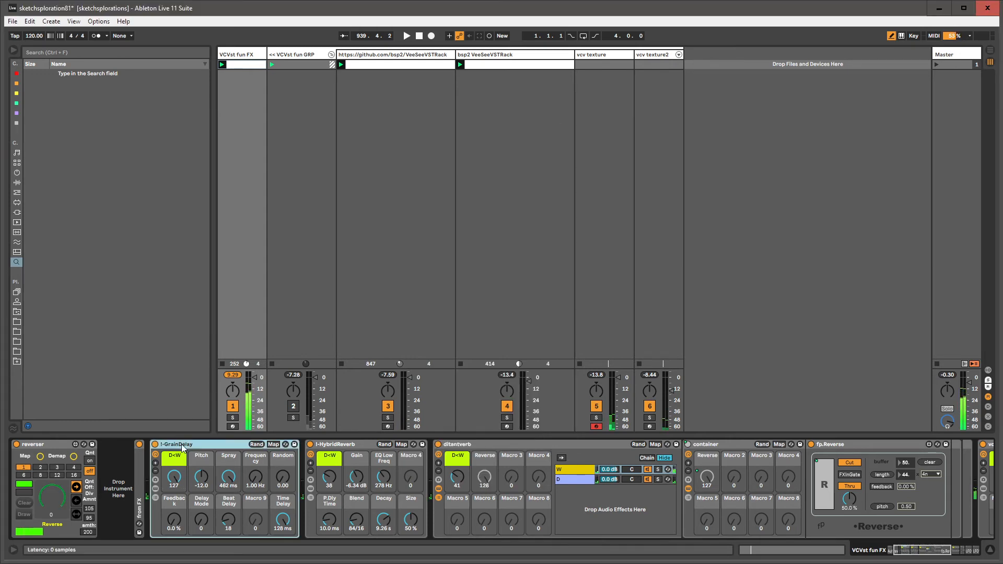
key("space")
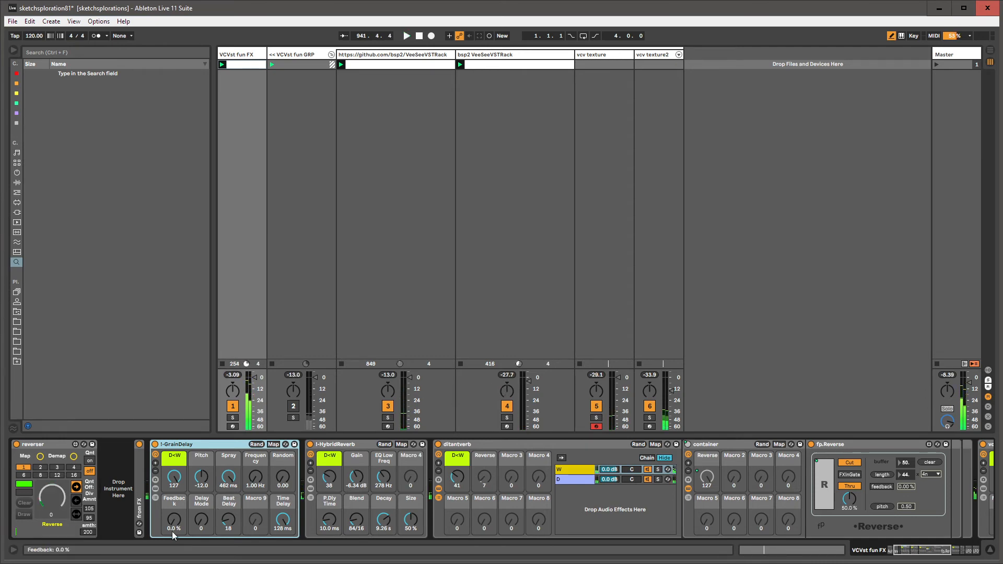
mouse_move(174, 477)
left_mouse_down()
mouse_move(174, 501)
mouse_move(174, 474)
left_mouse_up()
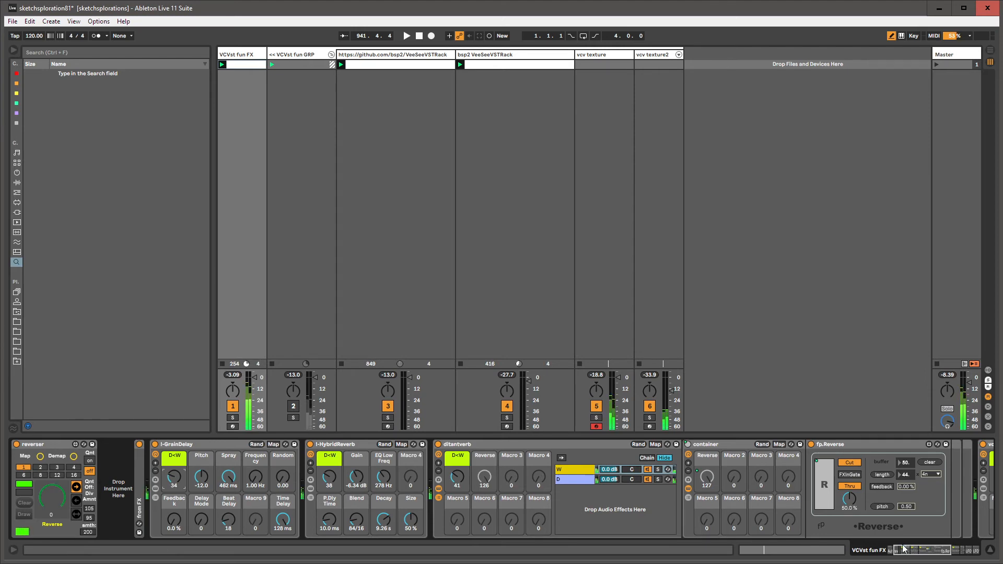
left_click_drag(905, 549, 892, 551)
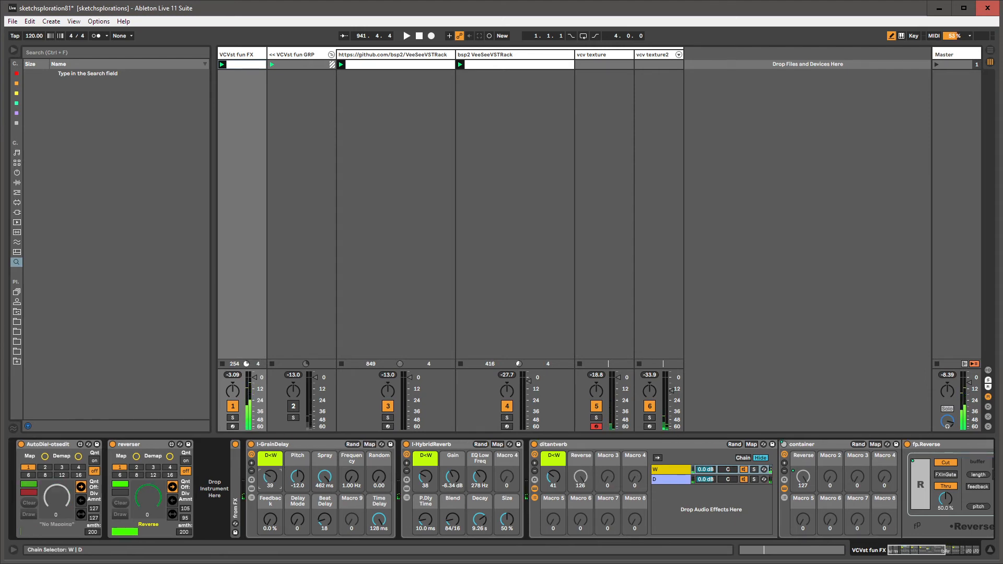
left_click(340, 231)
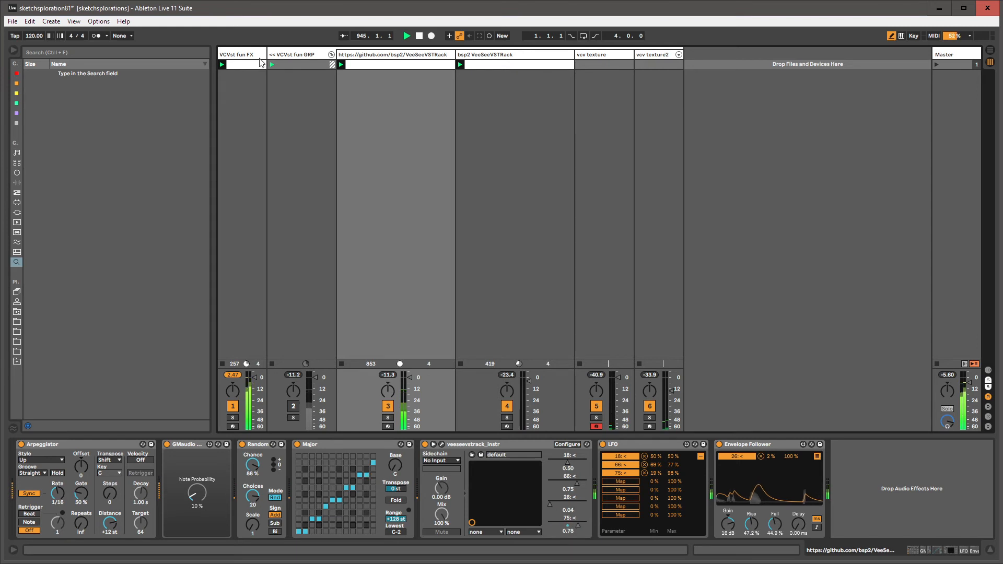
left_click(233, 402)
left_click_drag(270, 477, 270, 496)
Step: Rename the FX track's ditantverb rack as reverser
left_click(566, 445)
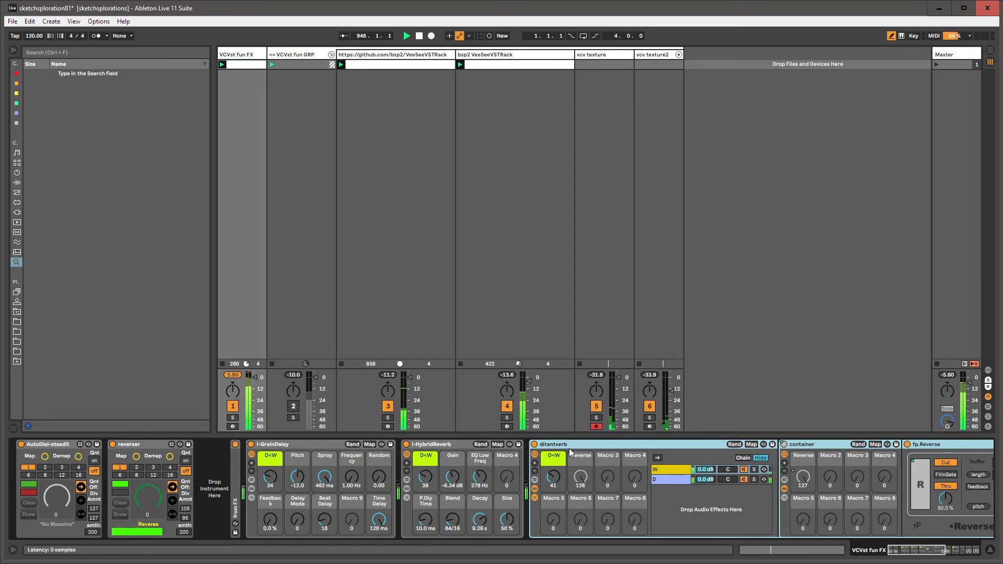
key("ctrl+r")
type("reverser")
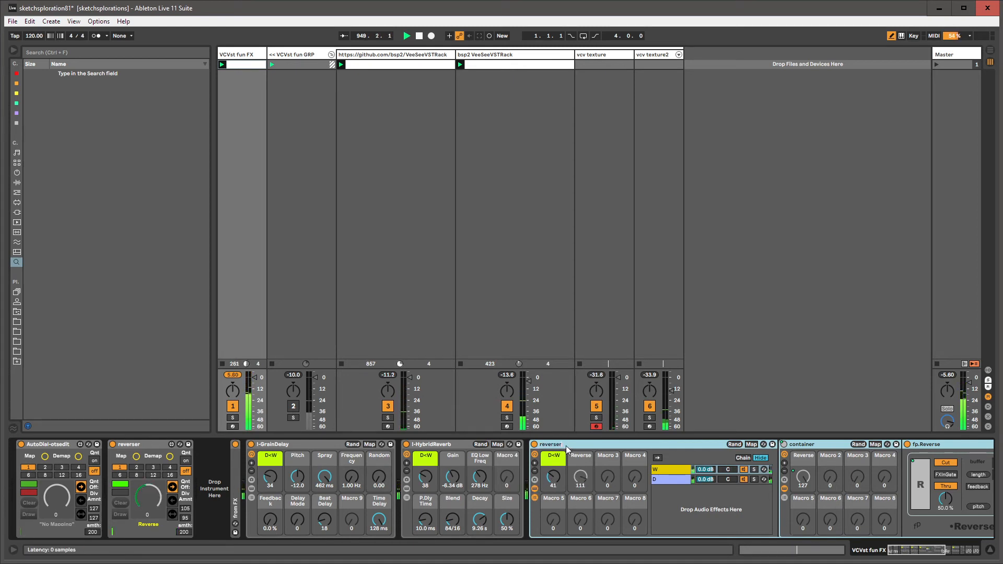
Step: Rename the FX track's HybridReverb rack as !-HybridDistantVerb and lower its D+W macro to 32
left_click(441, 445)
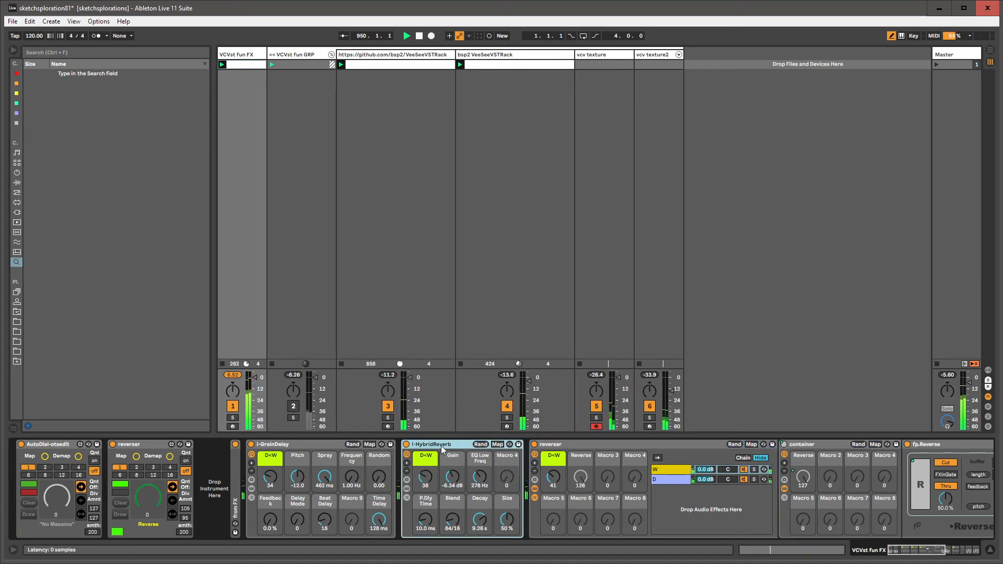
key("Right")
key("BackSpace")
key("BackSpace")
key("BackSpace")
key("BackSpace")
key("BackSpace")
key("BackSpace")
type("DistantV")
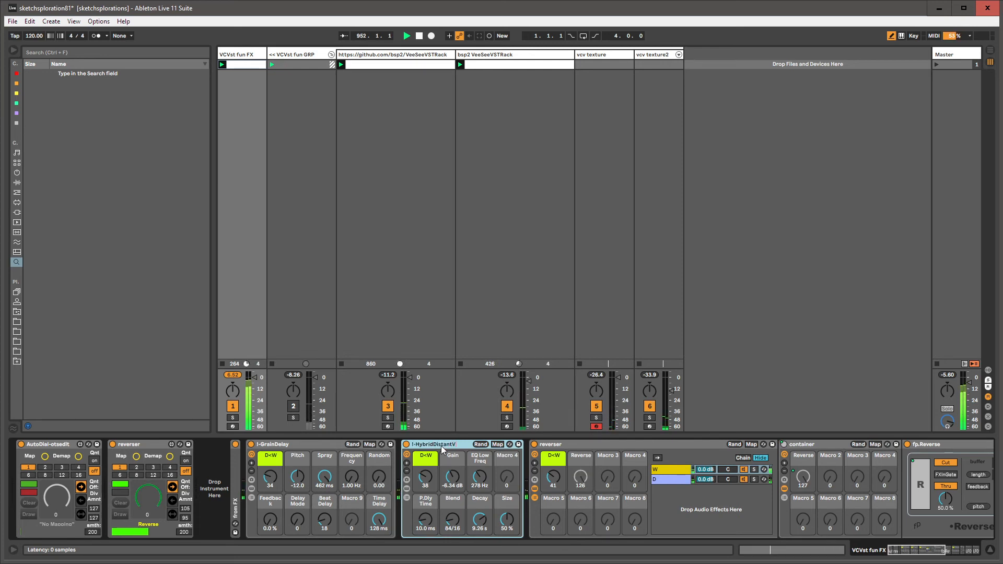
type("erb")
left_click_drag(422, 482, 422, 487)
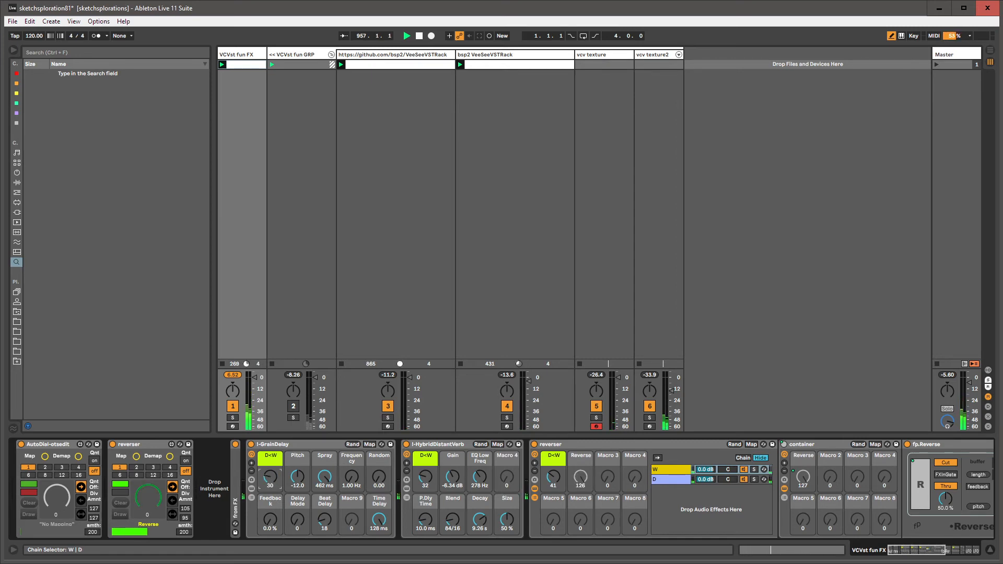
Step: Add an EQ Eight at the end of the vcv texture track's device chain
left_click(607, 62)
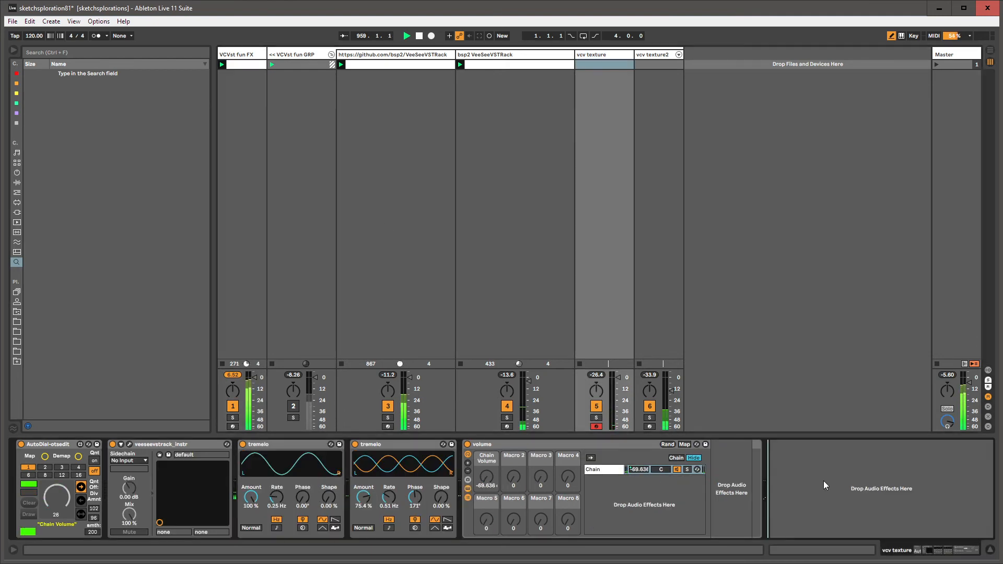
key("ctrl+f")
type("eq eight")
key("Down")
key("Return")
key("Escape")
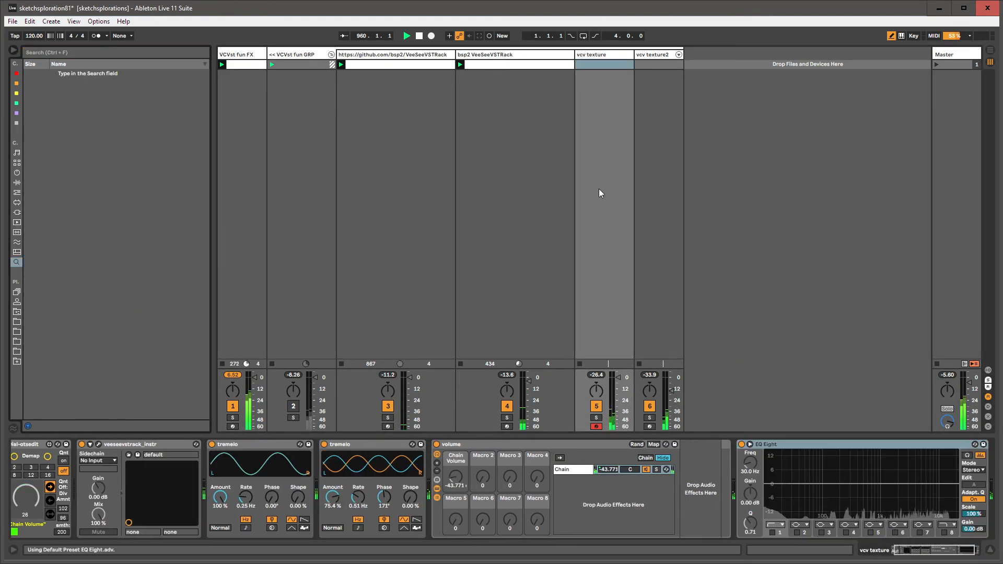
Step: Turn off EQ Eight's band 8 and shape band 7 into a broad cut at about 1.5 kHz, -11.8 dB and Q 0.44
left_click(949, 532)
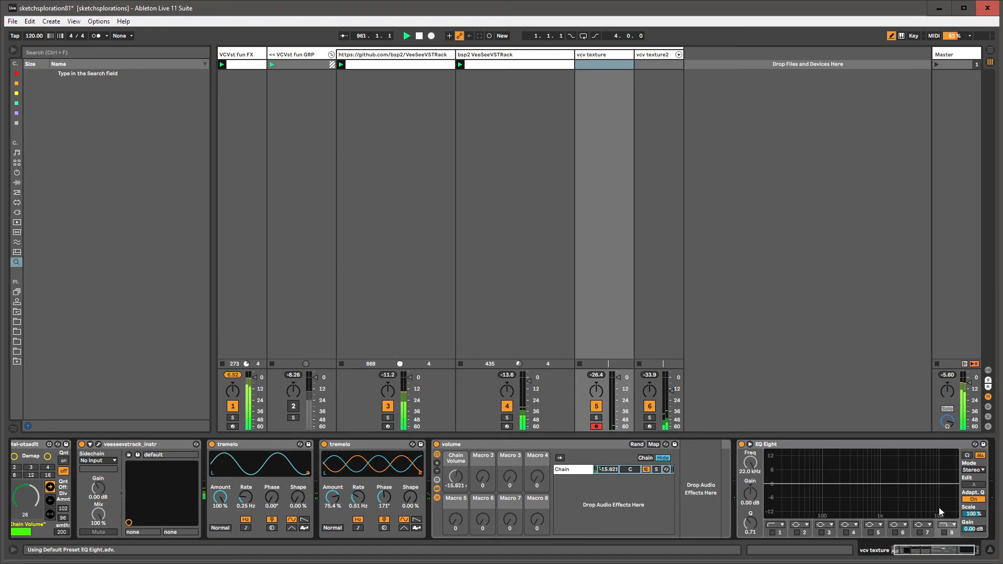
left_click(919, 533)
left_click_drag(939, 483, 910, 500)
left_click_drag(750, 523, 750, 539)
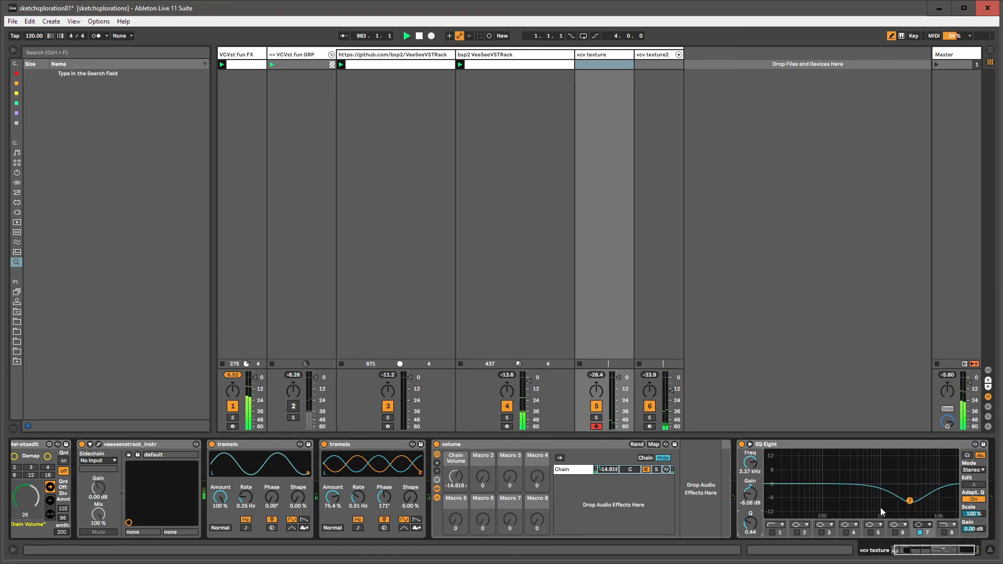
left_click_drag(910, 501, 892, 513)
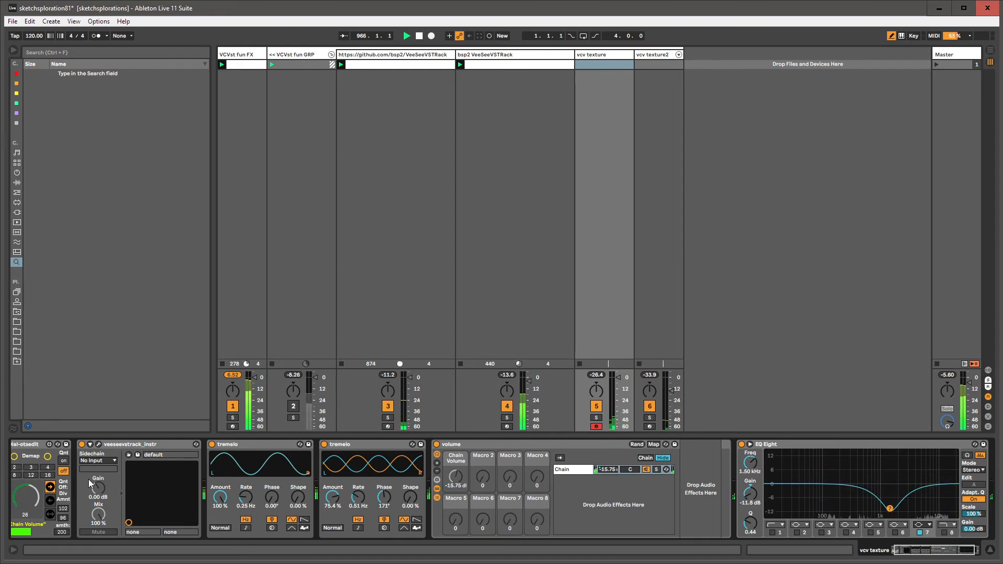
Step: Duplicate the vcv texture track's AutoDial, clear the copy's mapping, and map it to EQ Eight's 7 Frequency A
left_click(27, 447)
key("ctrl+d")
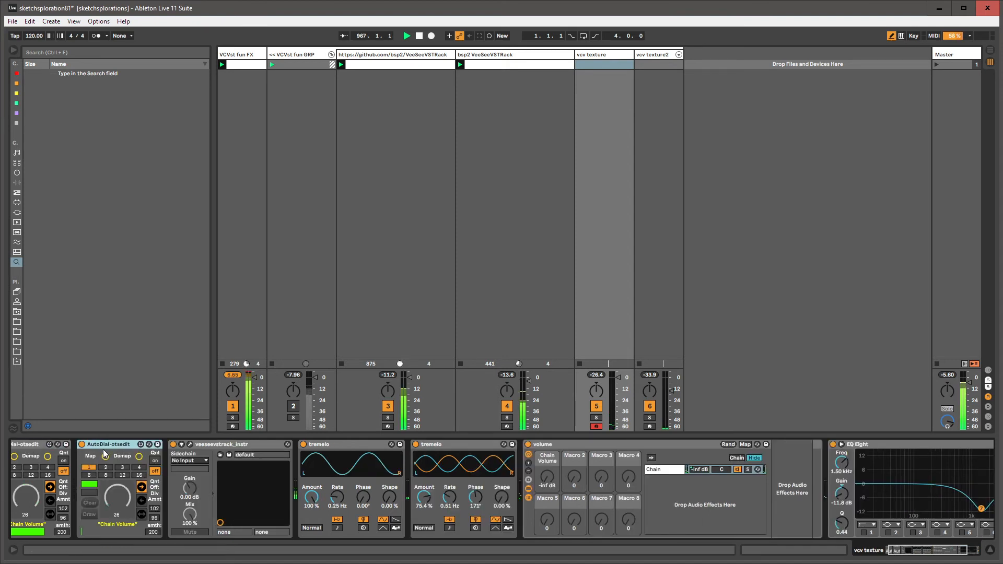
left_click(139, 456)
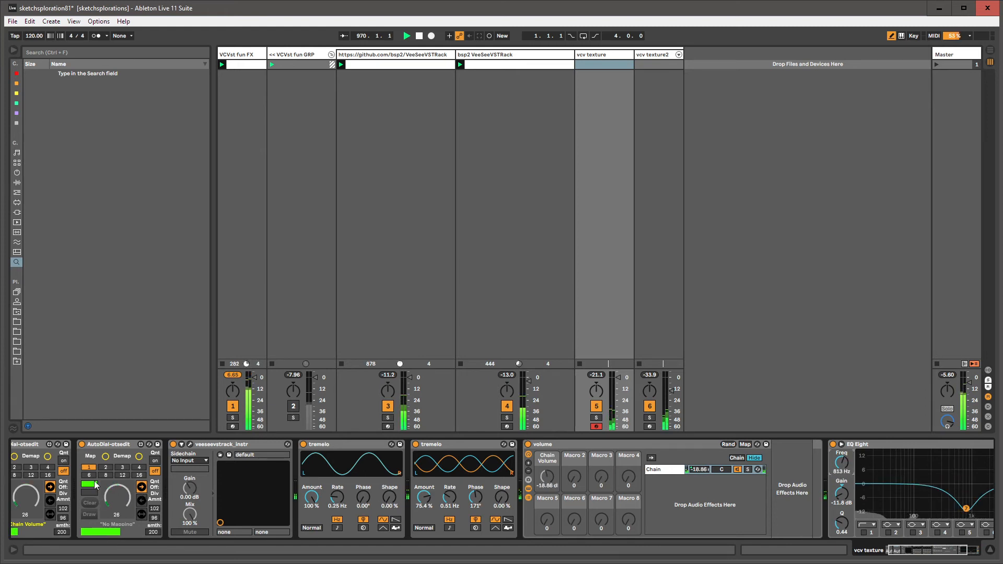
left_click(105, 456)
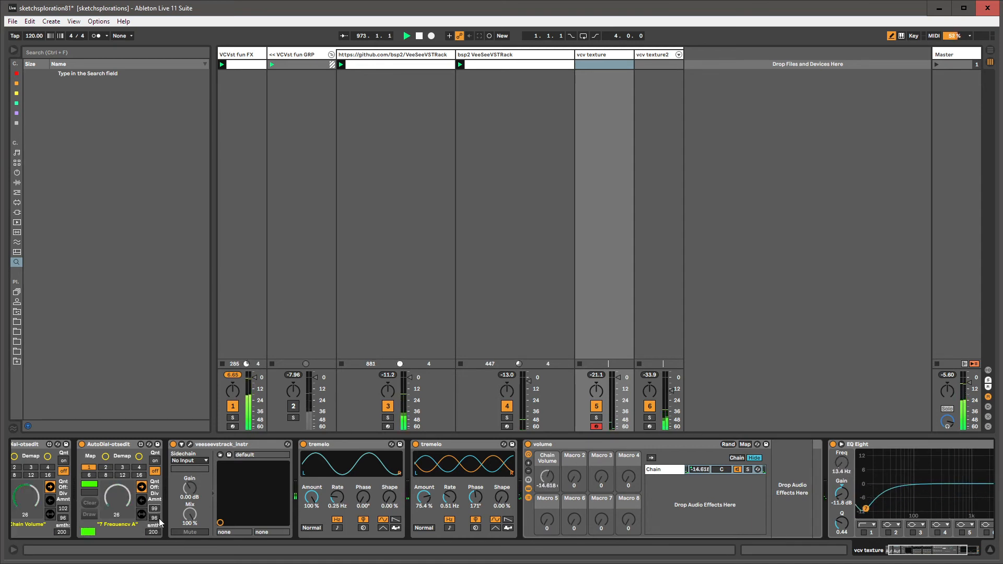
left_click(102, 448)
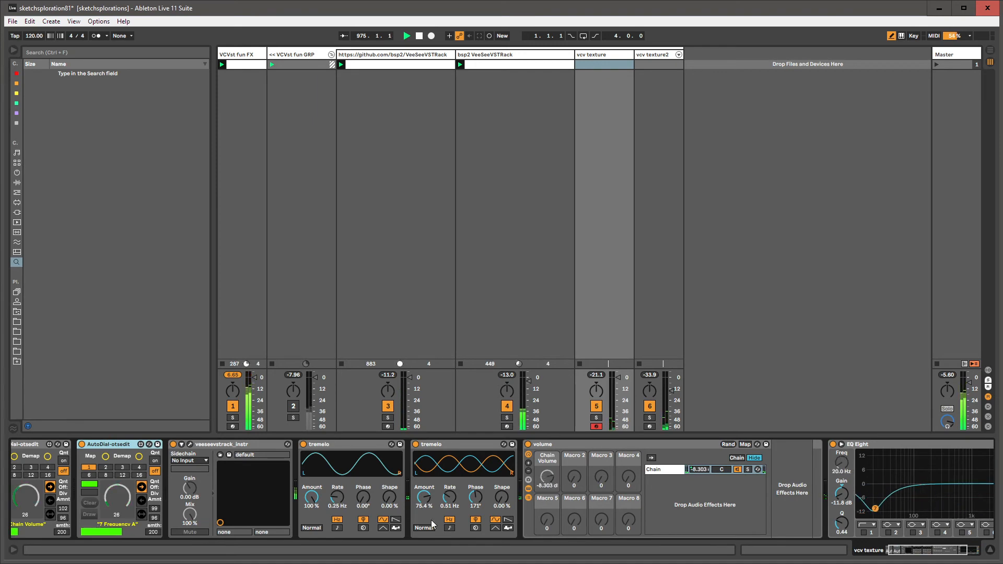
left_click_drag(900, 547, 895, 550)
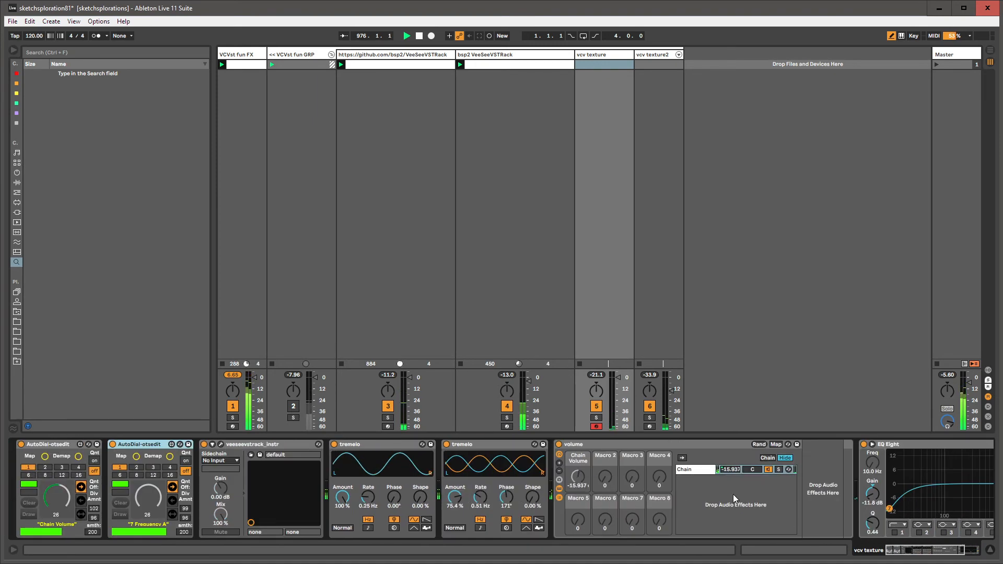
key("ctrl+s")
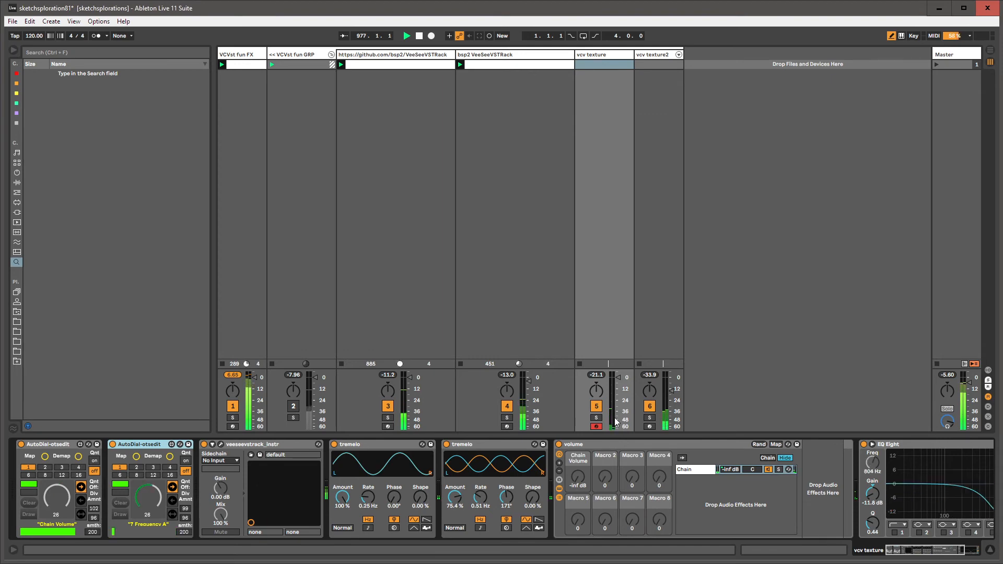
Step: Enable EQ Eight's band 8 as a high shelf and set it to about 2 kHz and -4.8 dB
left_click_drag(911, 549, 926, 553)
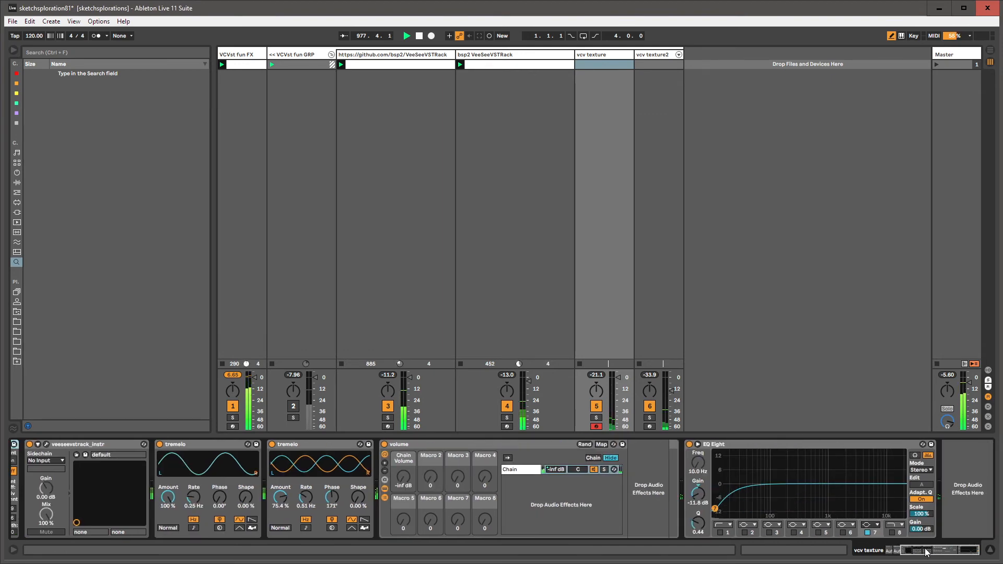
left_click(898, 525)
left_click(895, 554)
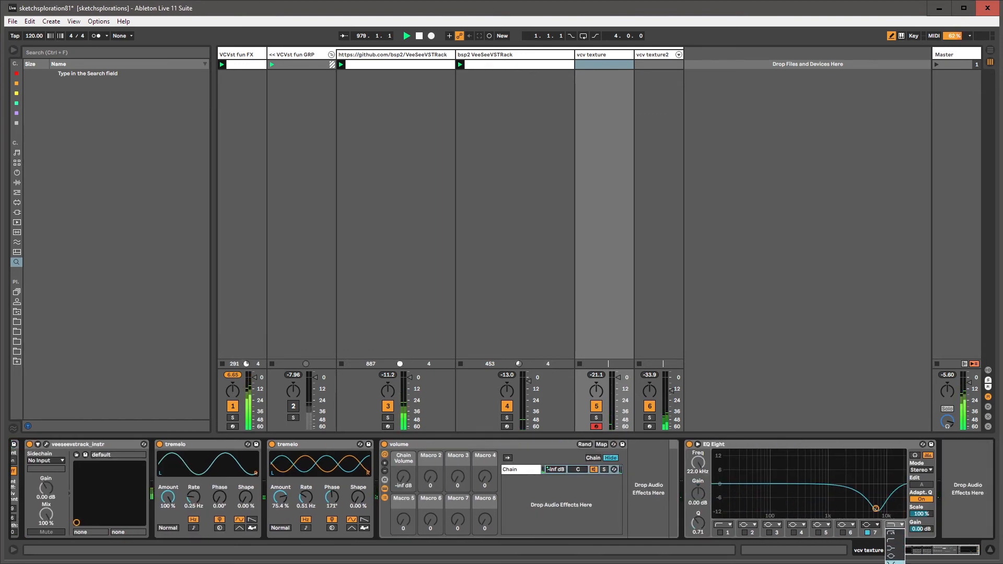
left_click(893, 532)
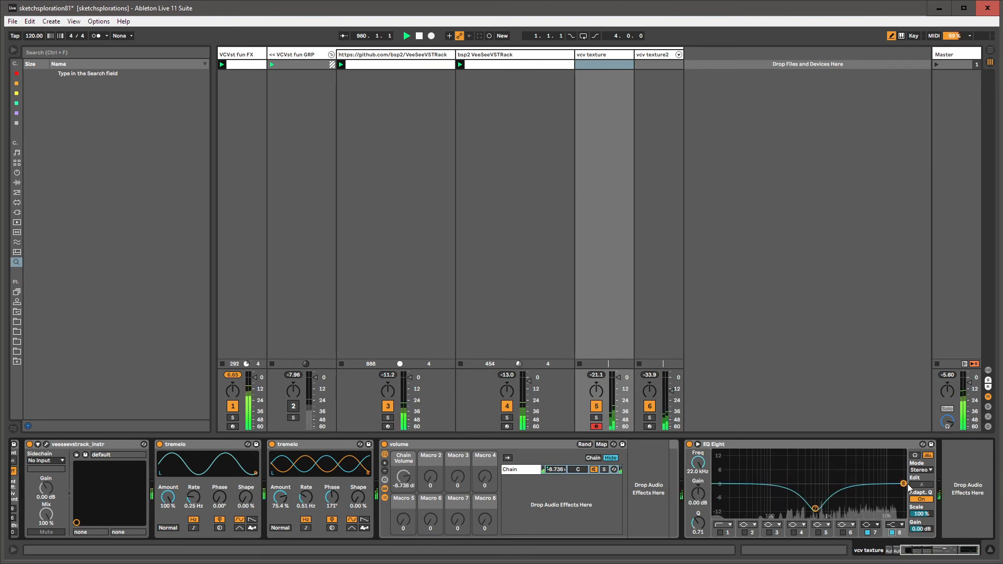
left_click_drag(904, 483, 844, 494)
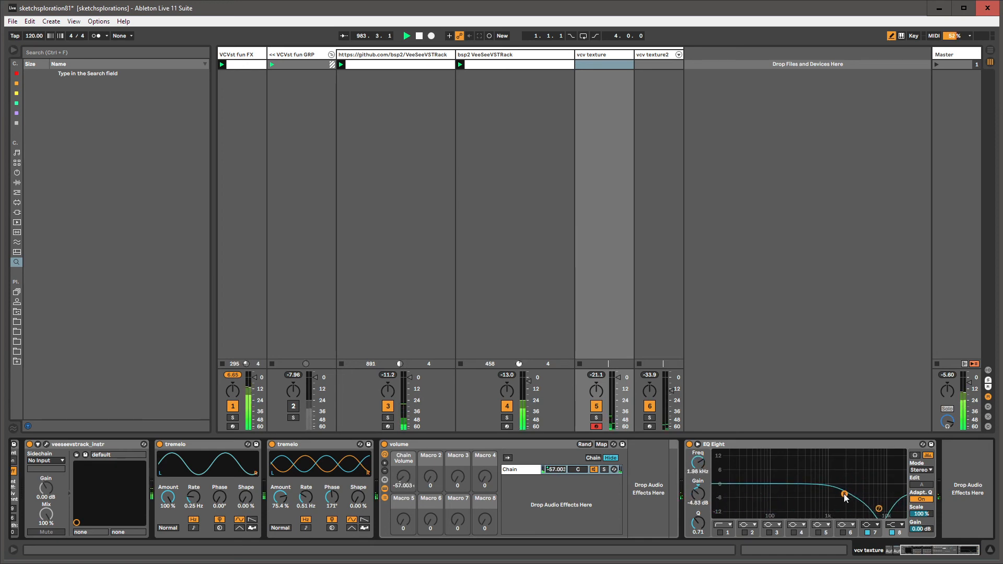
Step: Raise the GrainDelay rack's D+W macro to 57 on the VCVst fun FX track
left_click(517, 76)
left_click(247, 53)
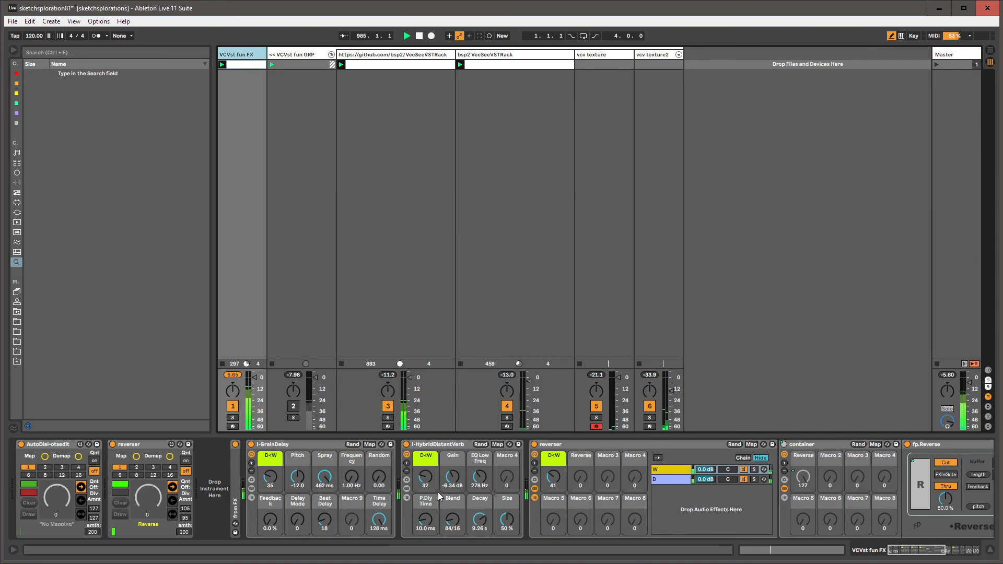
left_click_drag(277, 466, 277, 457)
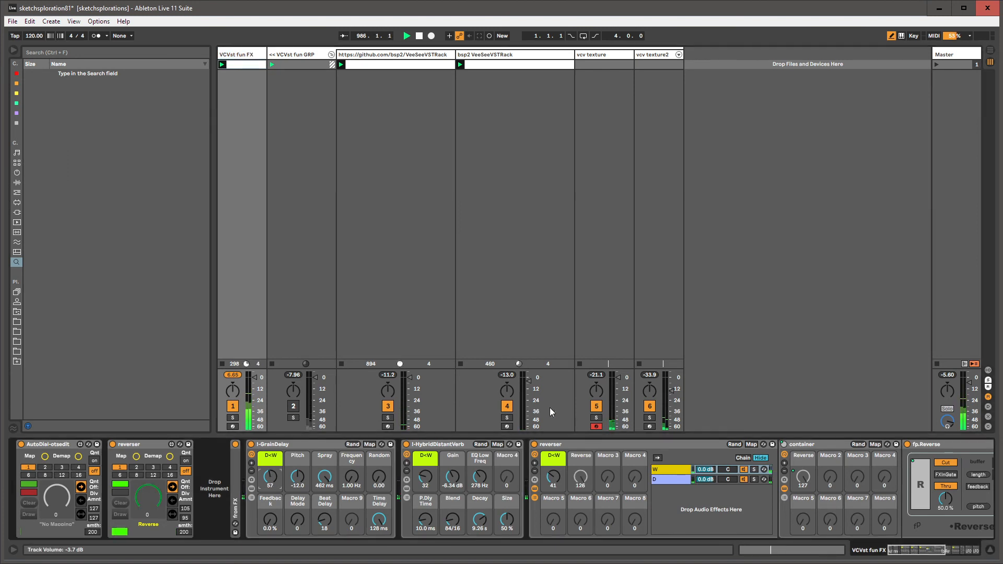
Step: Copy the reverser rack to the github VeeSeeVSTRack track, placing it right after veeseevstrack_instr, with its D+W macro at 70
left_click(535, 497)
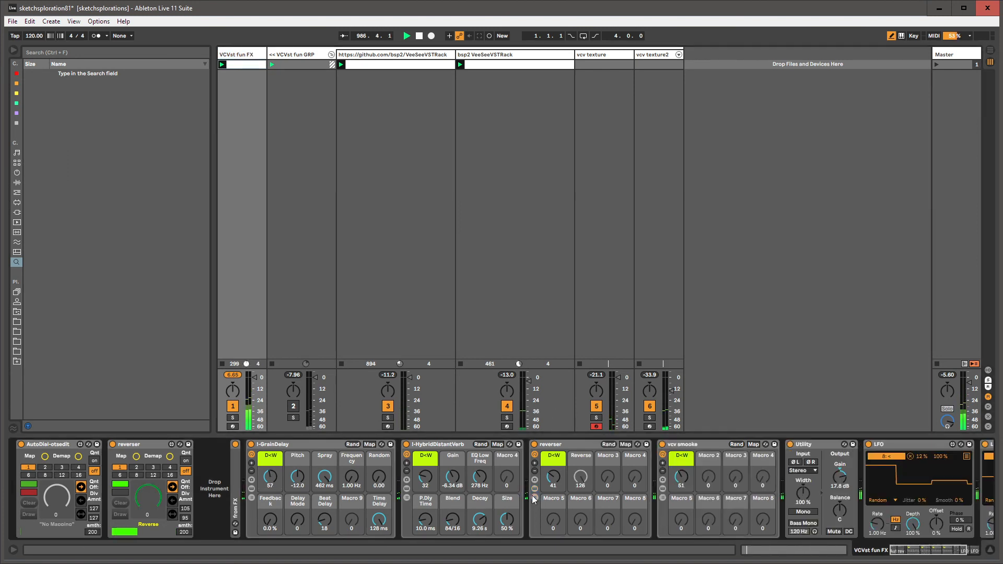
left_click(552, 443)
key("ctrl+s")
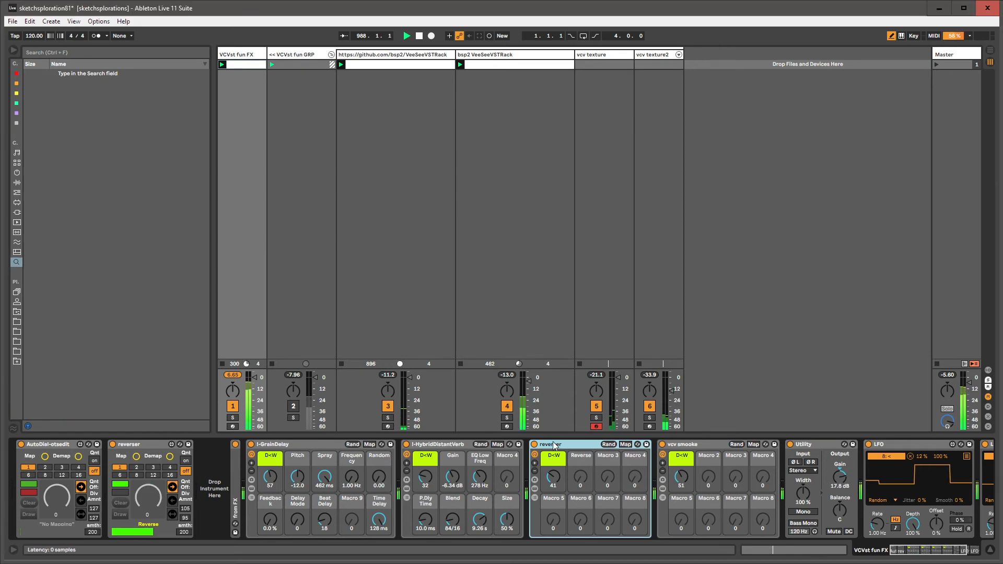
left_click(389, 58)
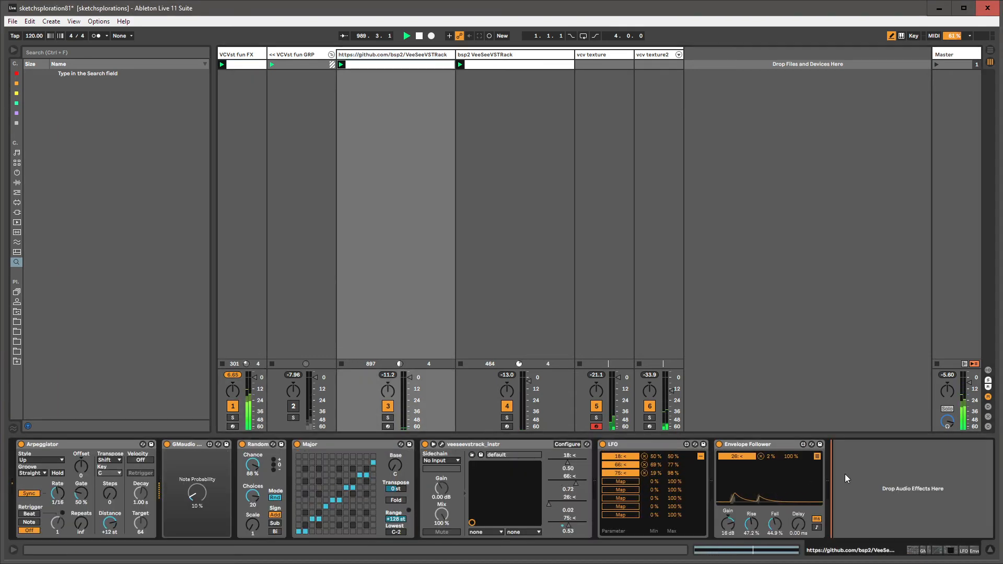
key("ctrl+v")
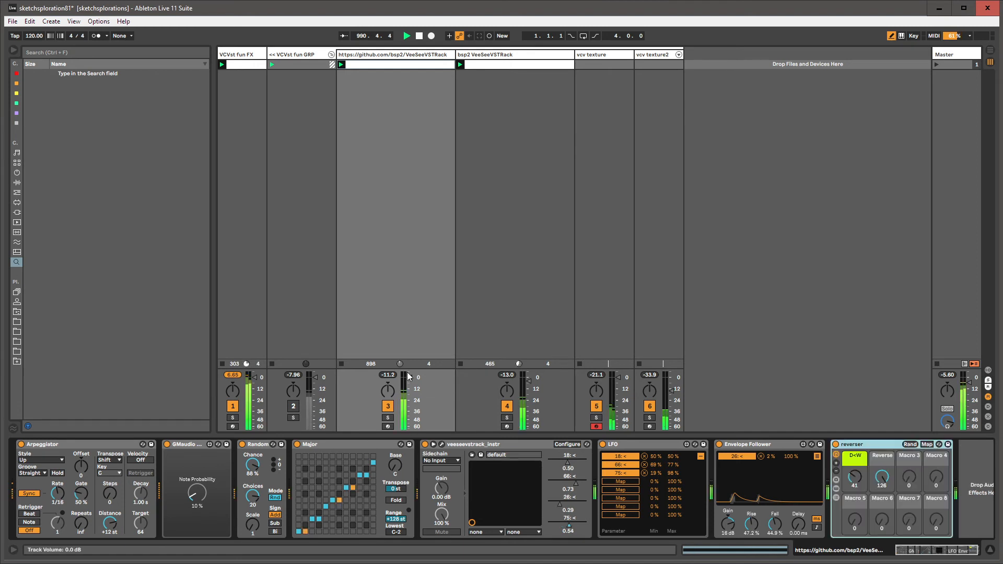
left_click_drag(855, 481, 633, 477)
left_click(851, 446)
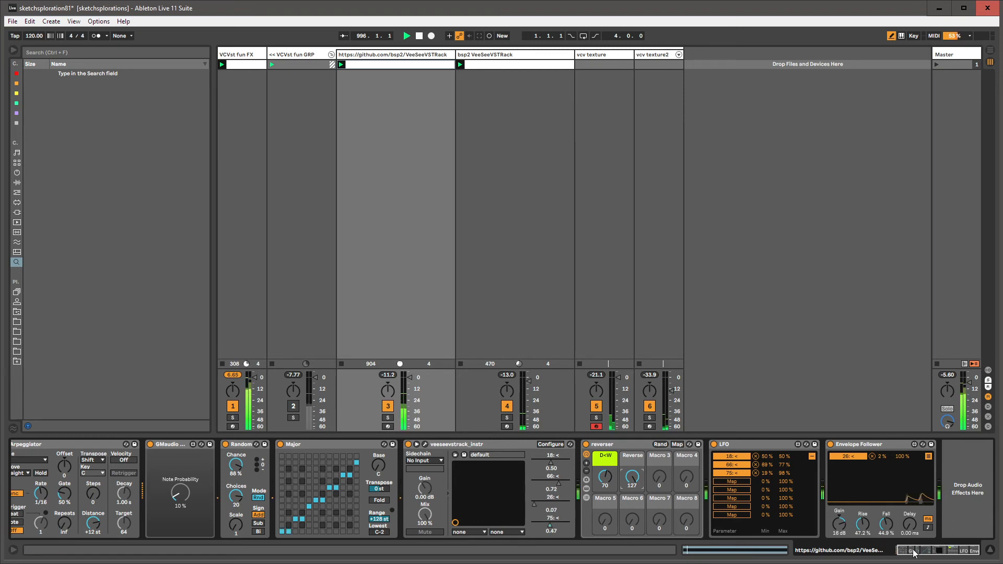
Step: Add AutoDial-otsedit at the track's start to drive the reverser's Reverse macro, and set the rack's D+W to 45
left_click(897, 553)
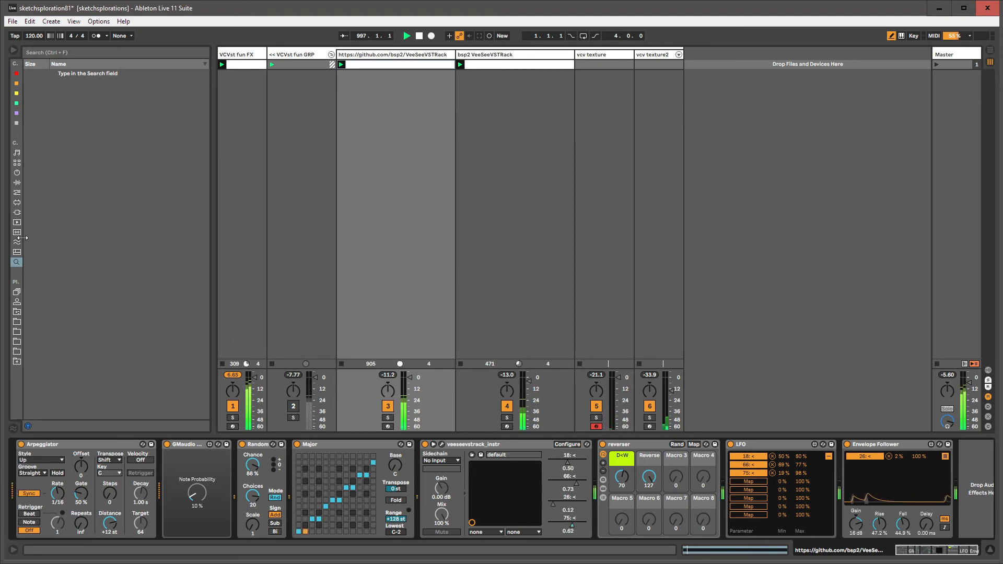
left_click(17, 302)
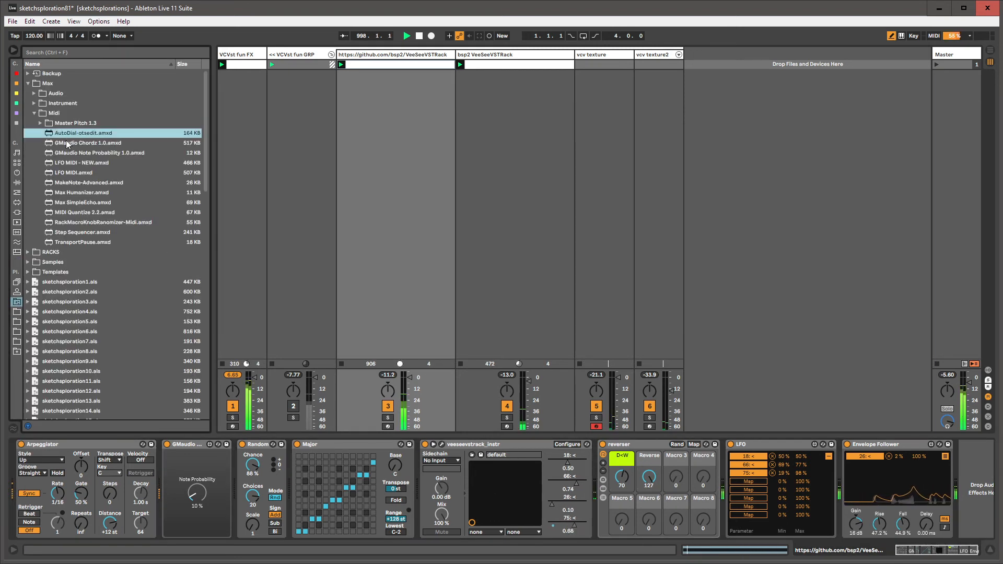
left_click_drag(98, 483, 15, 475)
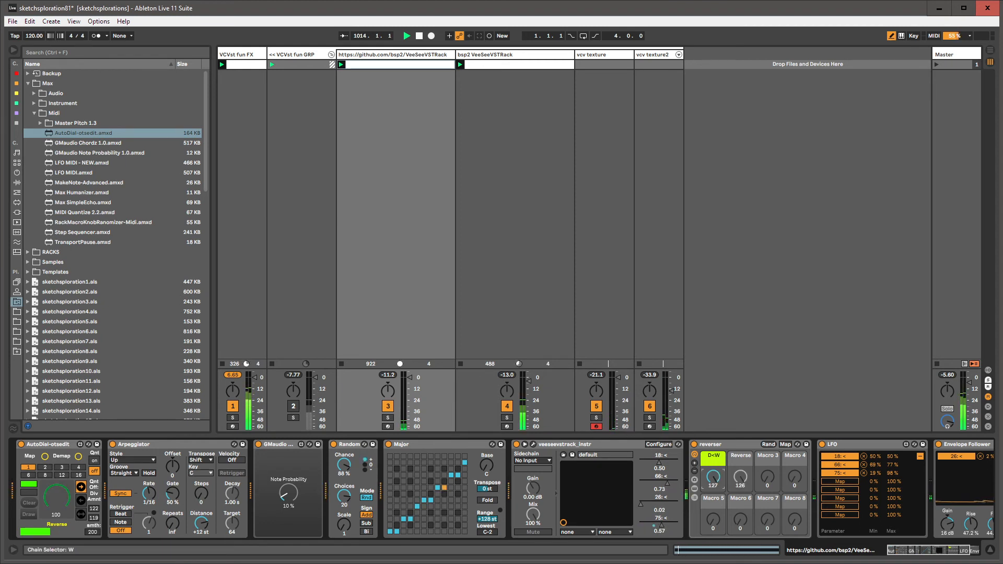
double_click(840, 445)
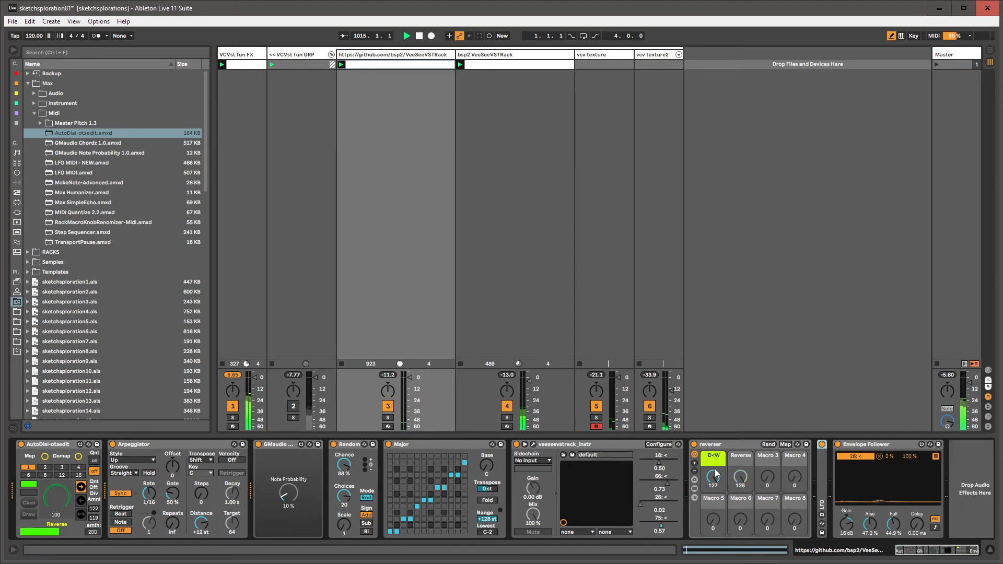
left_click_drag(714, 476, 714, 496)
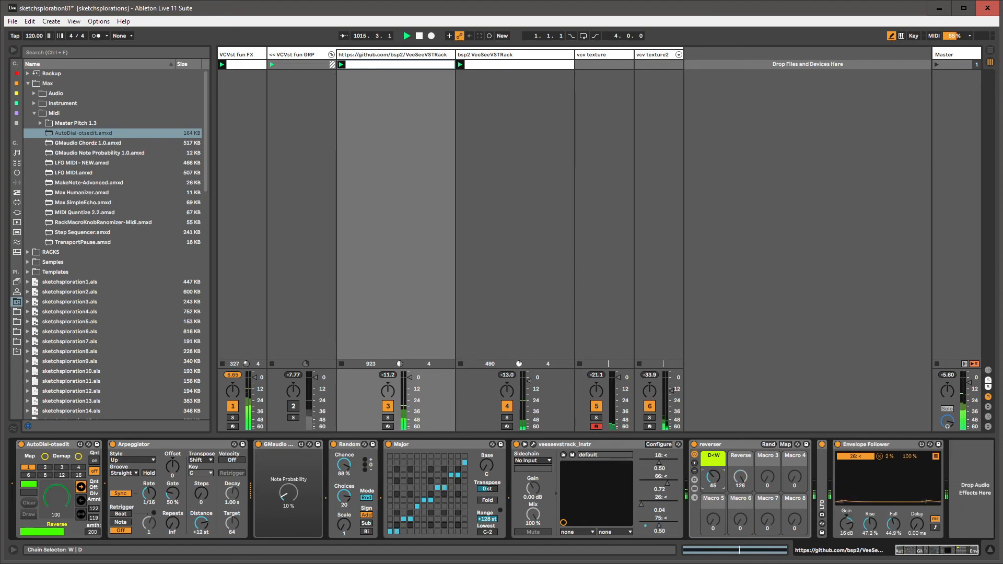
Step: Insert Resonators right after veeseevstrack_instr on the bsp2 VeeSeeVSTRack track
left_click(491, 55)
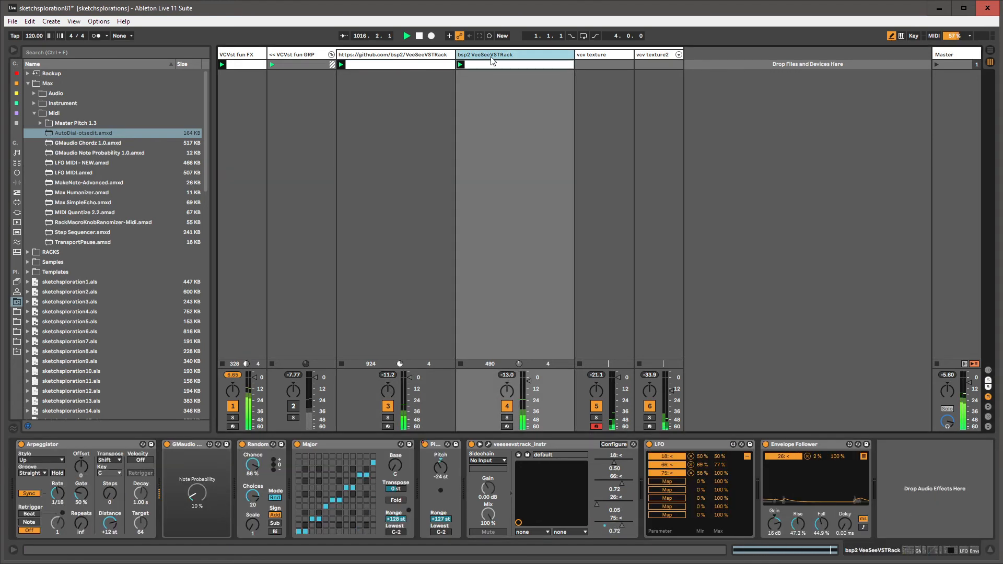
left_click(16, 124)
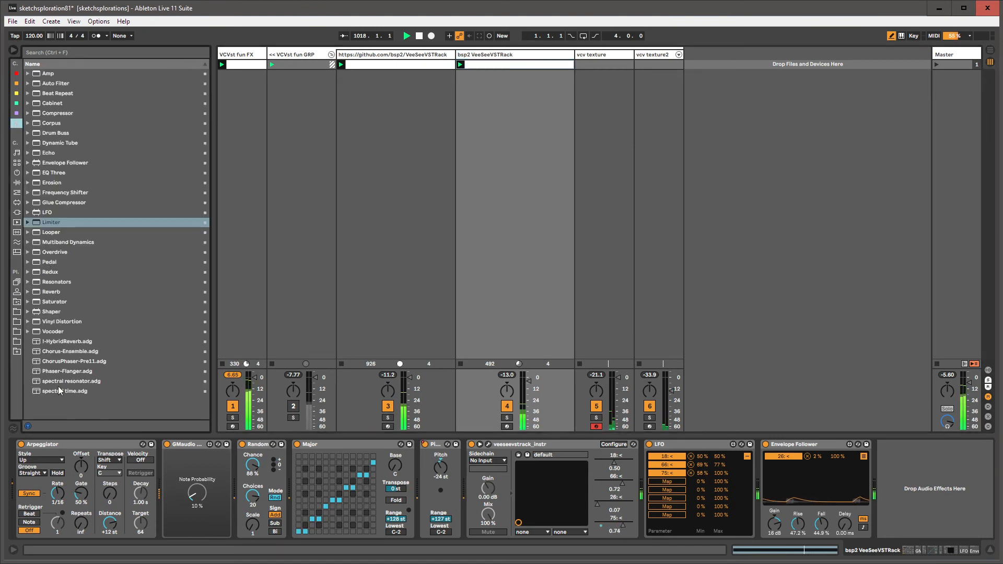
left_click(52, 282)
left_click_drag(52, 282, 643, 467)
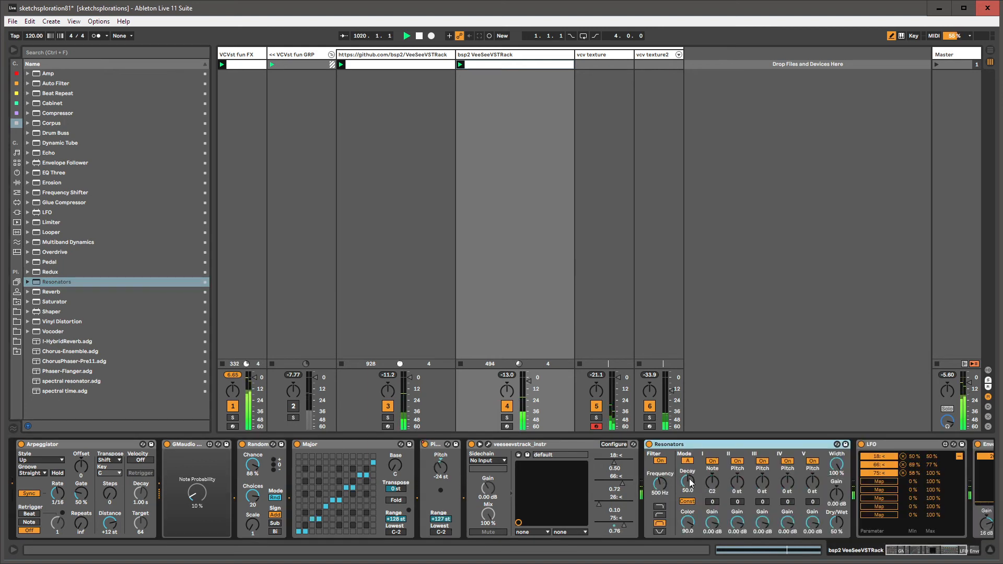
Step: Raise the Resonators' Decay to 91.3 and set the pitch of resonator II to +7 st and resonator III to -5 st
left_click_drag(904, 551, 917, 551)
left_click_drag(534, 480, 533, 437)
left_click_drag(587, 484, 587, 483)
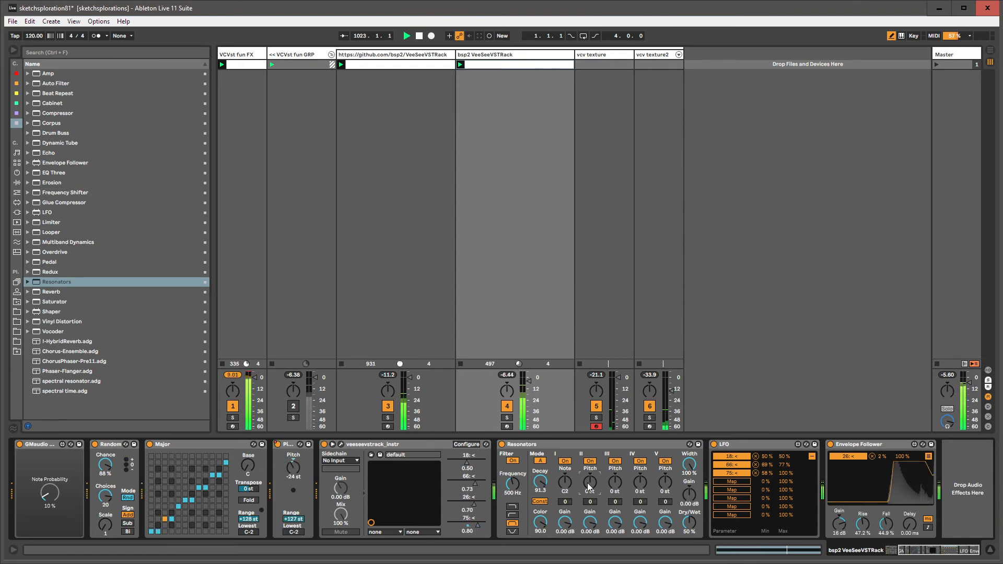
left_click(614, 487)
key("Down")
key("Down")
key("Down")
key("Down")
key("Down")
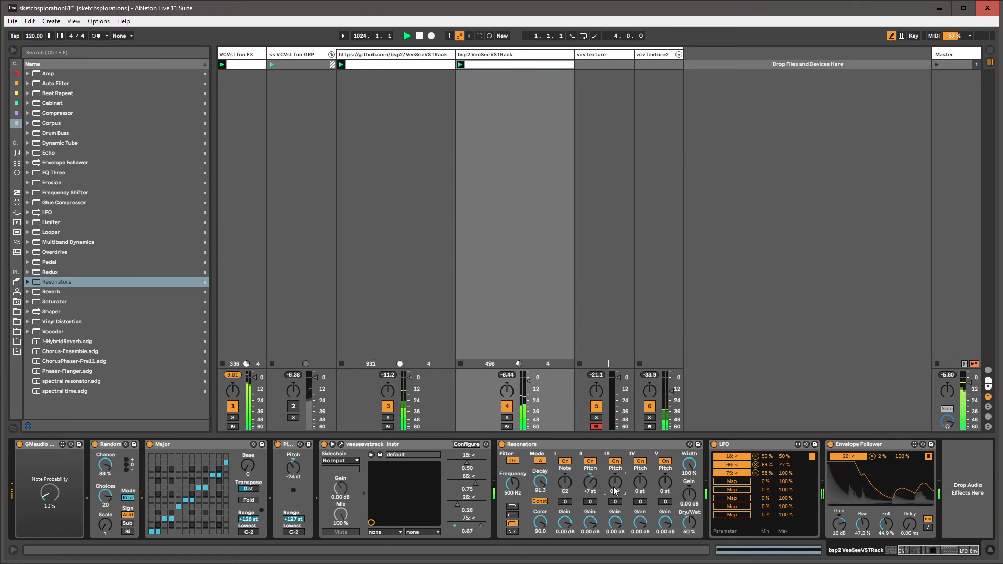
Step: Set the pitch of resonator IV in the Resonators device to -12 st
left_click(640, 481)
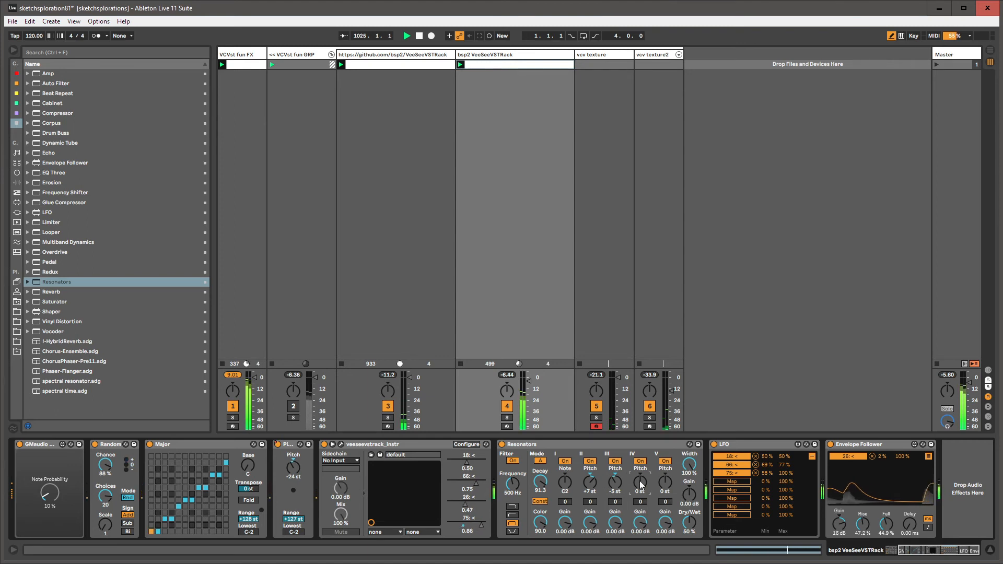
key("Down")
key("Down")
key("Down")
key("Down")
key("Down")
key("Down")
key("Down")
key("Down")
key("Down")
key("Down")
key("Down")
key("Down")
Step: Set the pitch of resonator V in the Resonators device to +12 st
left_click(667, 483)
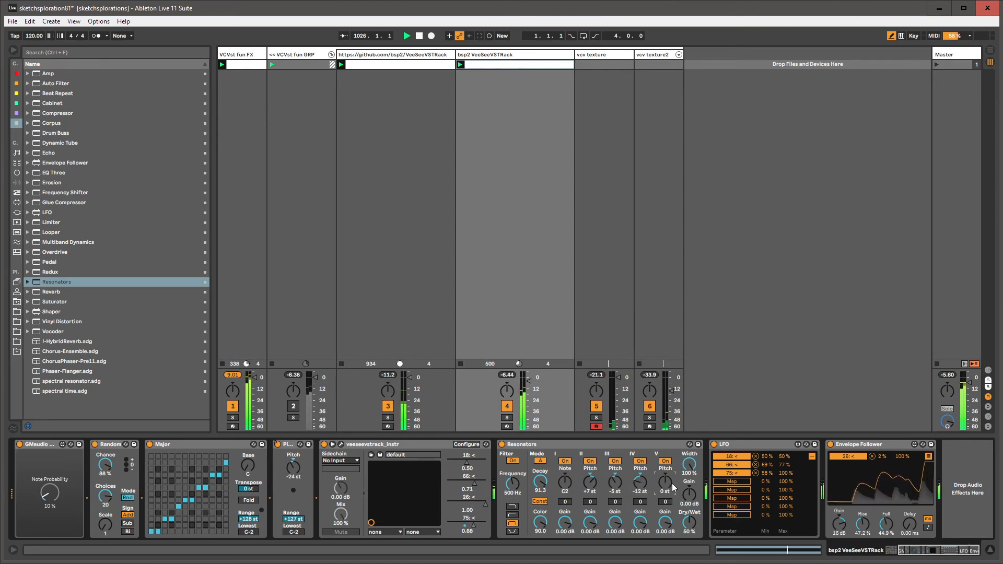
key("Up")
key("Up")
key("Up")
key("Up")
key("Up")
key("Up")
key("Up")
key("Up")
key("Up")
key("Up")
key("Up")
key("Up")
Step: Shorten the Resonators' Decay to 19.8 on the bsp2 VeeSeeVSTRack track
left_click_drag(545, 484, 545, 541)
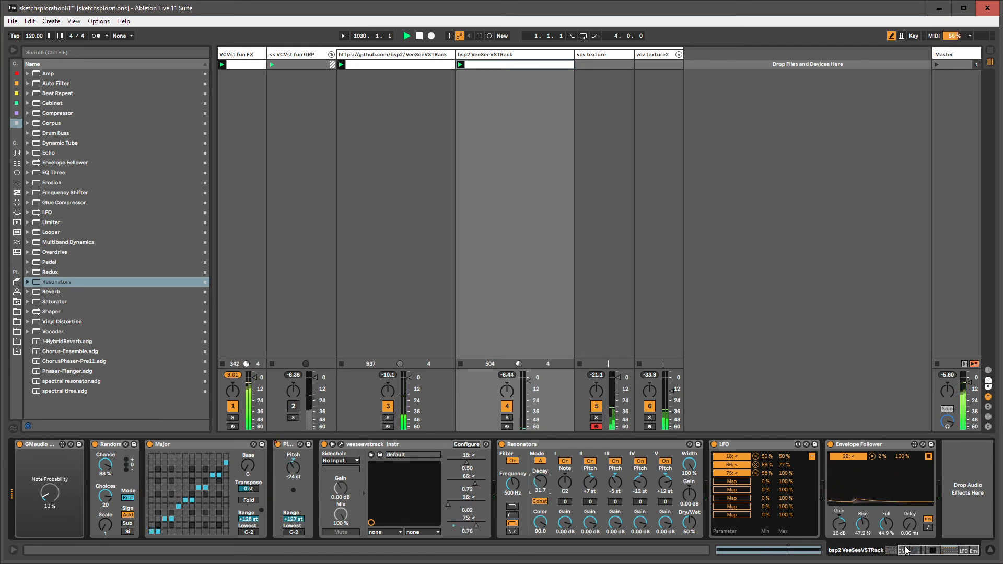
left_click_drag(923, 550, 908, 550)
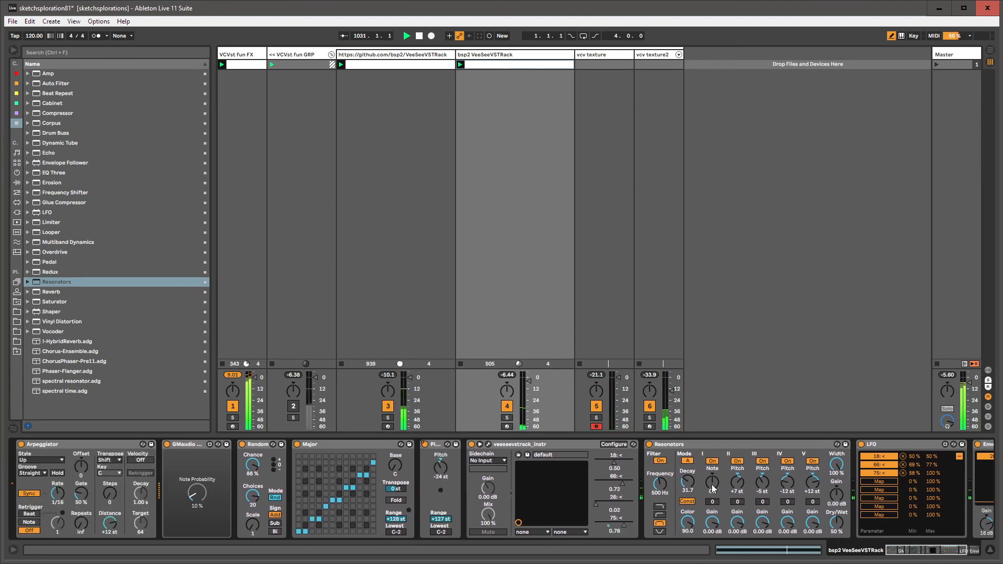
mouse_move(698, 485)
left_mouse_down()
mouse_move(697, 456)
mouse_move(687, 470)
left_mouse_up()
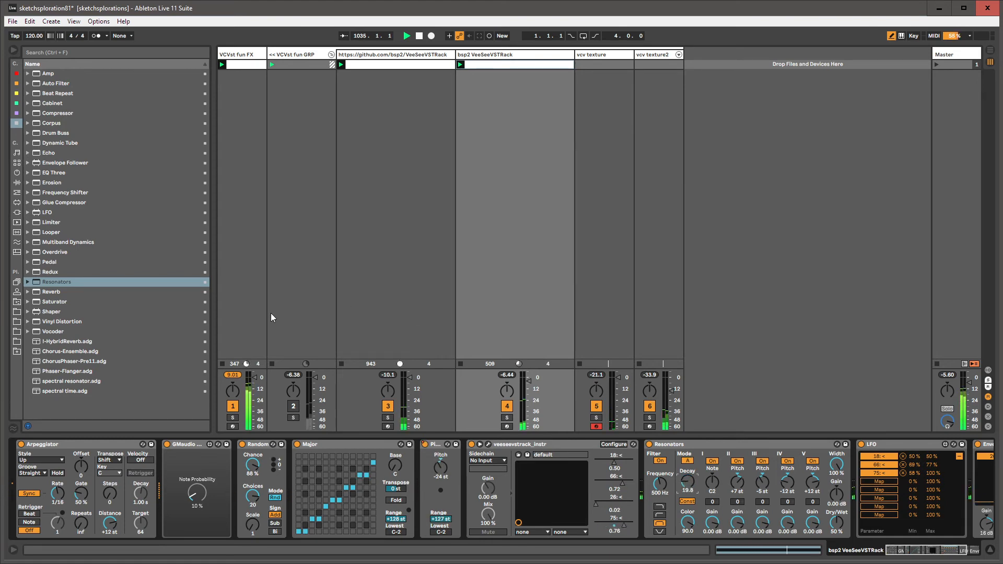
Step: Add AutoDial-otsedit at the bsp2 track's start to drive the Resonators' Decay, and set the Resonators' Dry/Wet to 33%
left_click(17, 301)
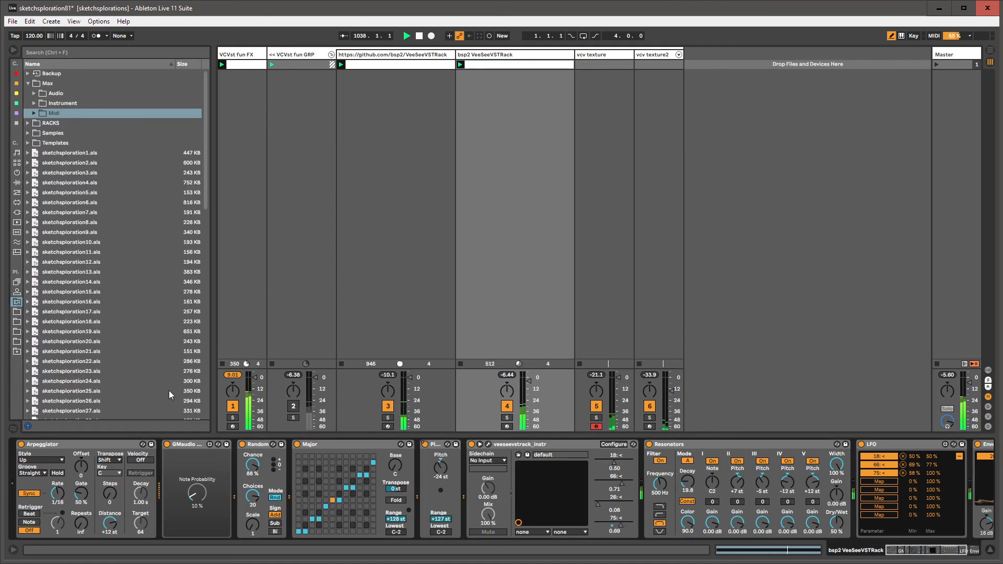
left_click(34, 113)
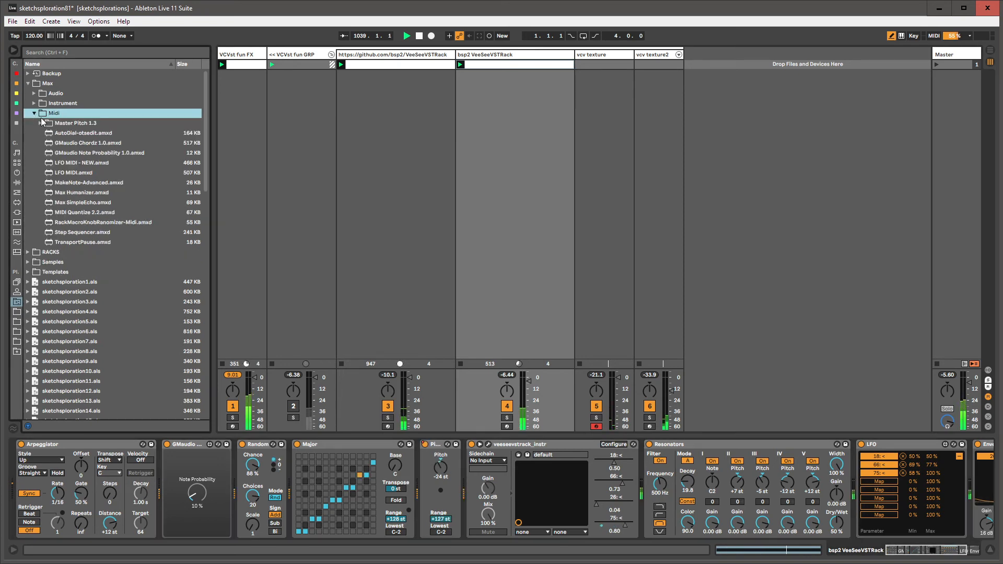
left_click_drag(62, 134, 71, 467)
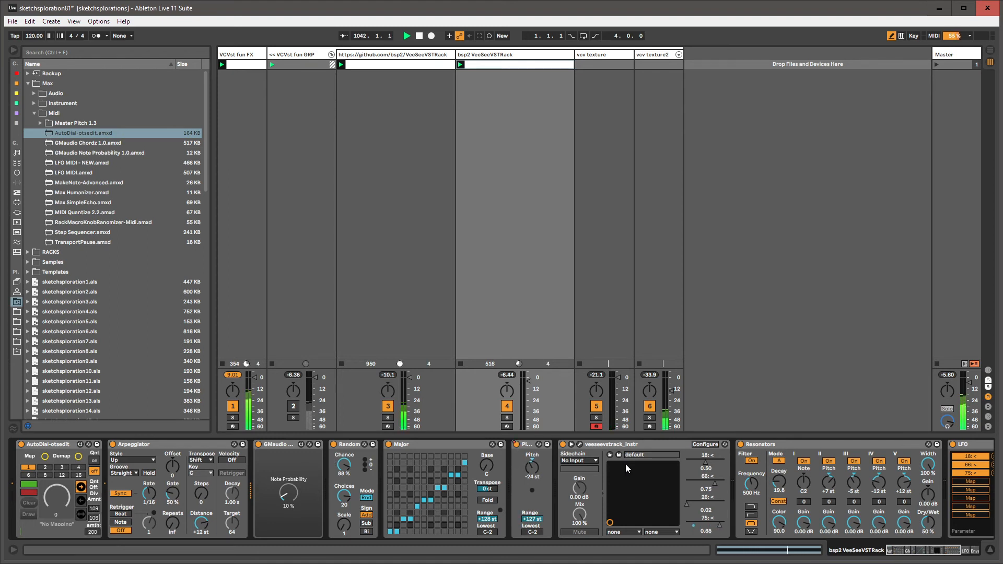
left_click_drag(772, 485, 773, 477)
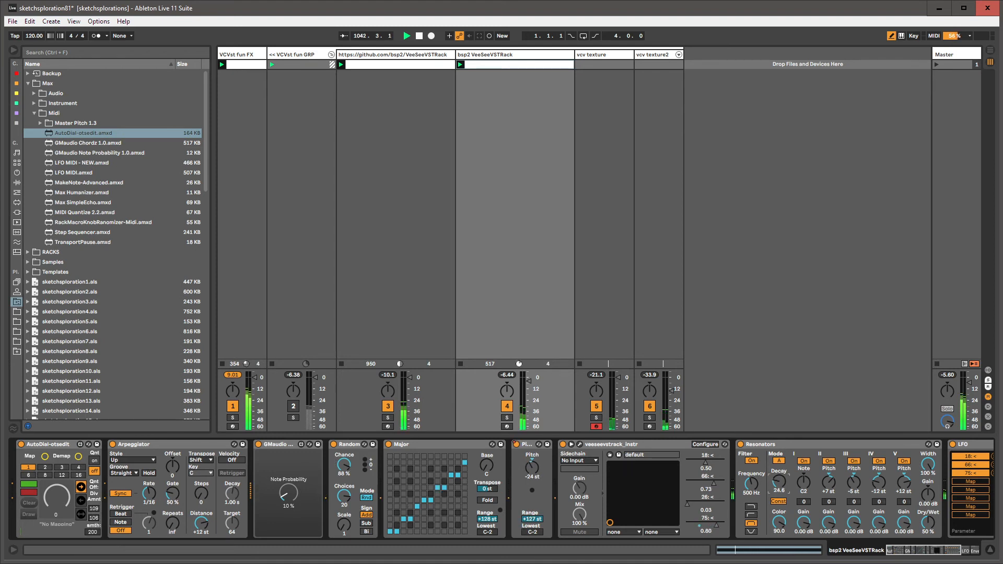
left_click(45, 457)
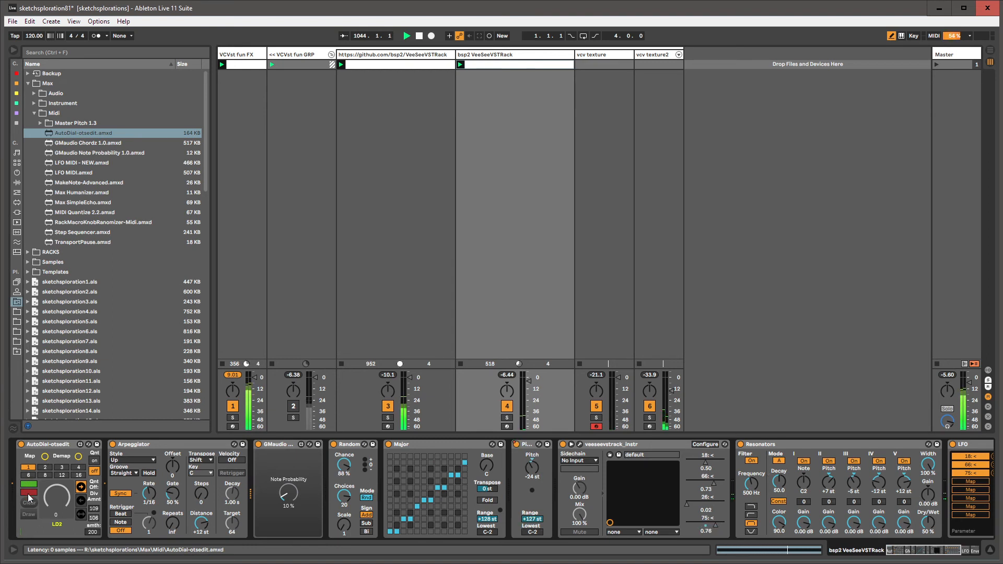
left_click(28, 495)
left_click_drag(47, 492, 47, 440)
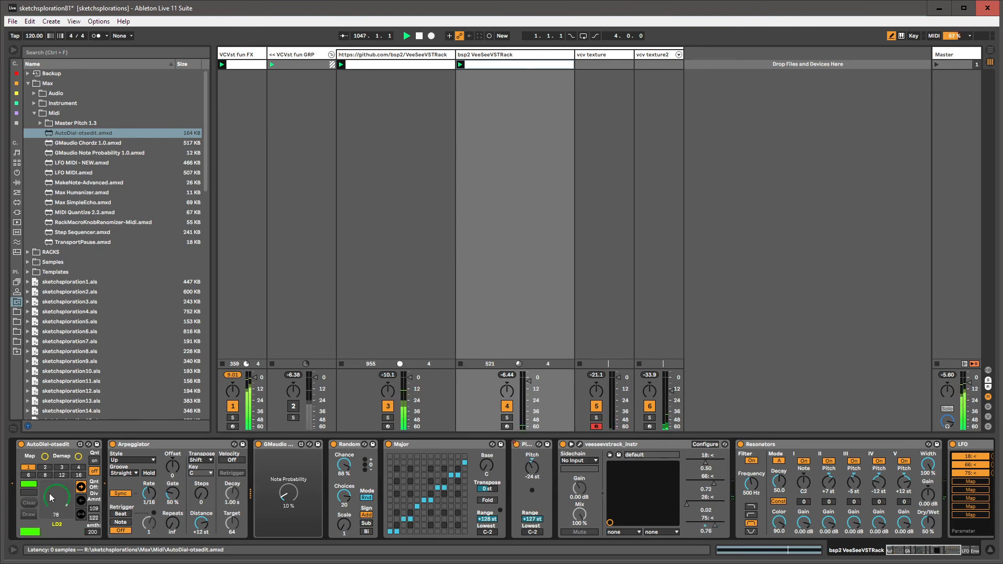
left_click(78, 457)
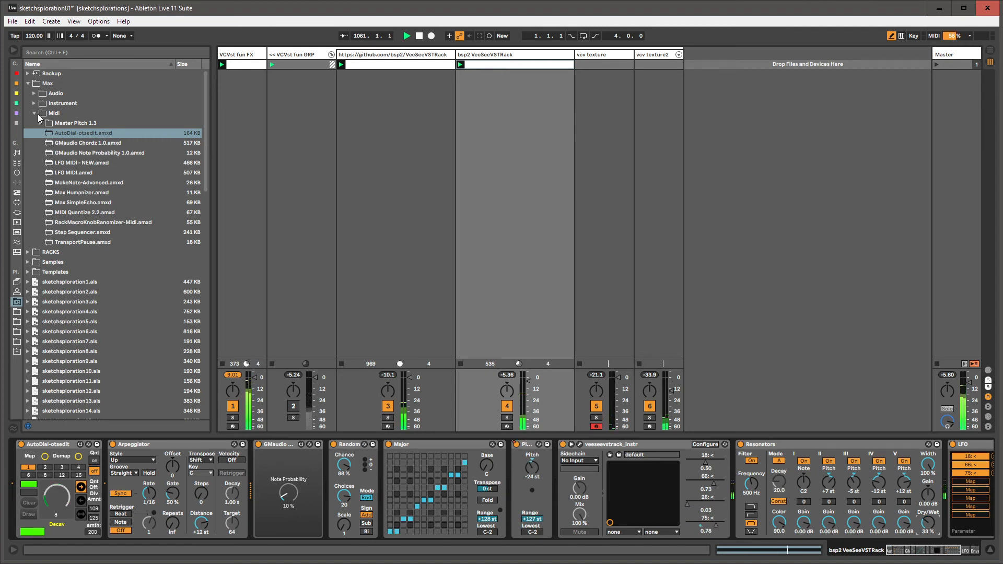
Step: Insert the Phaser-Flanger.adg rack right after Resonators on the bsp2 track and ungroup it
left_click(28, 83)
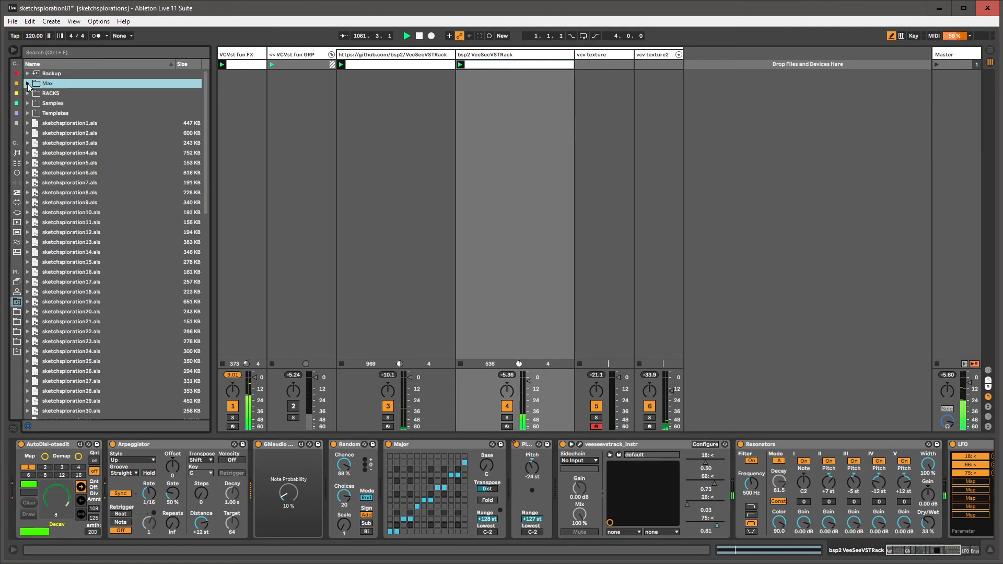
left_click(20, 124)
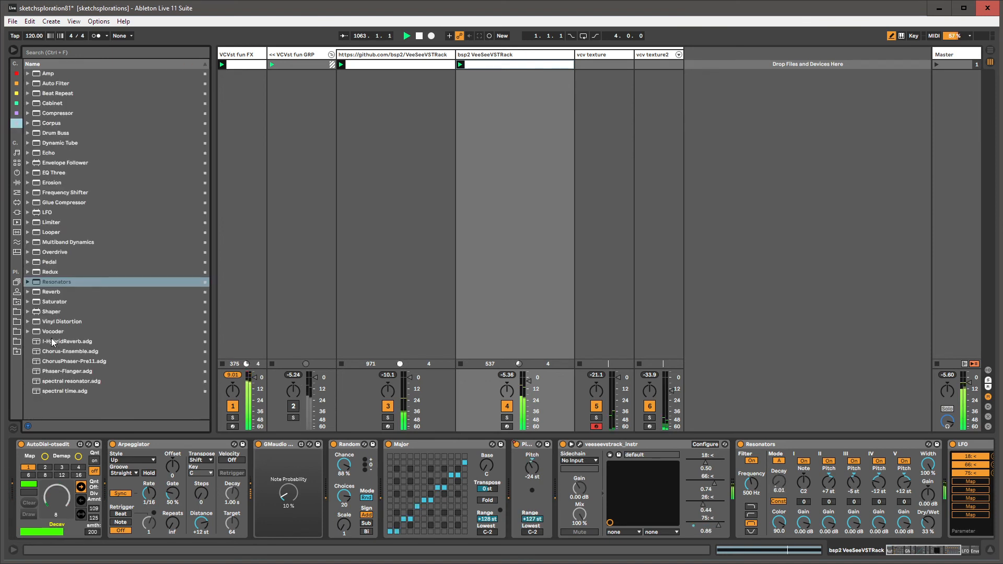
left_click(56, 352)
left_click(60, 363)
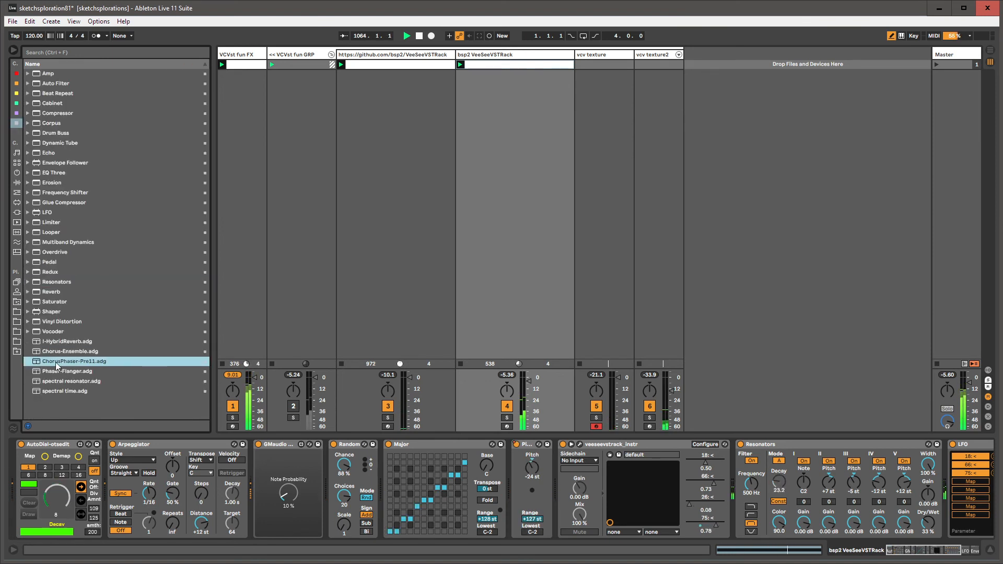
left_click(55, 372)
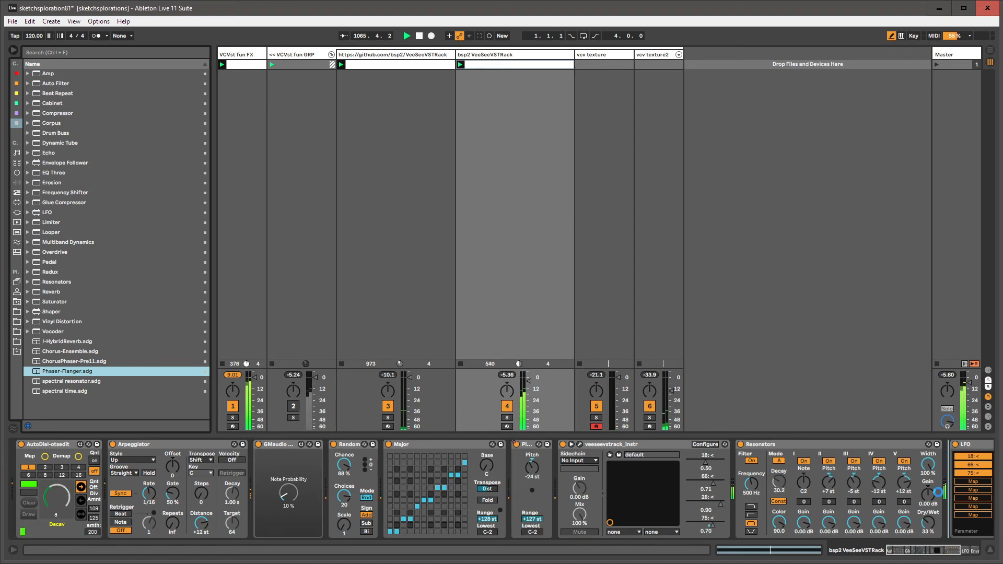
left_click_drag(900, 550, 935, 550)
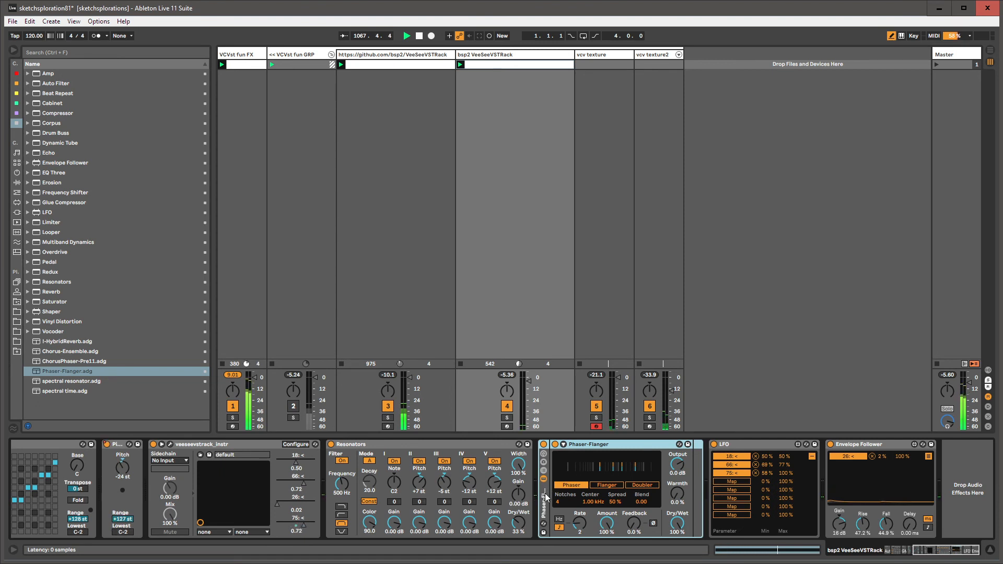
key("ctrl+shift+g")
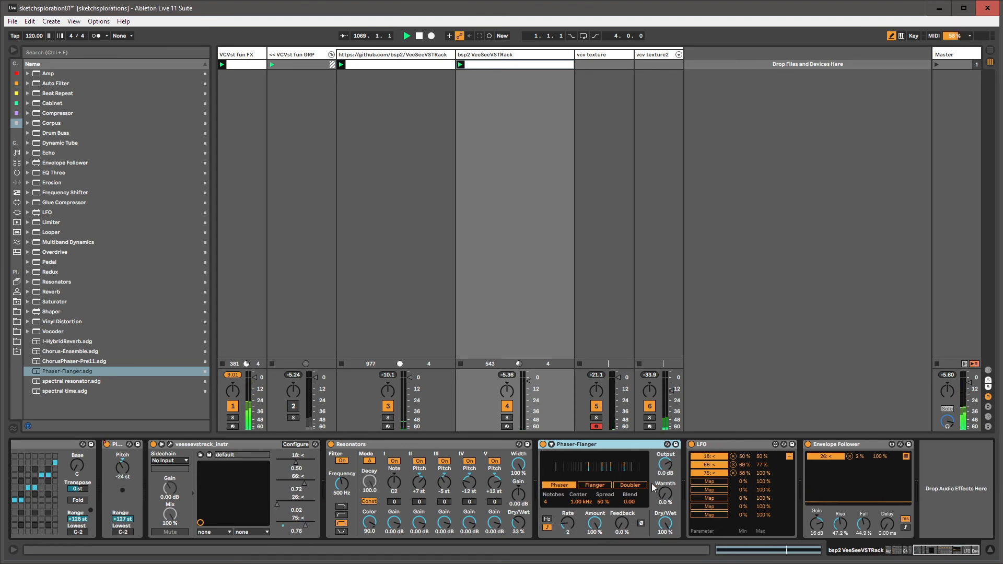
Step: Set the Phaser-Flanger to Warmth 67%, Feedback 83%, Freq 0.04 Hz, Center 5.46 kHz, Spread 100% and Blend 0.37
left_click_drag(665, 495, 664, 460)
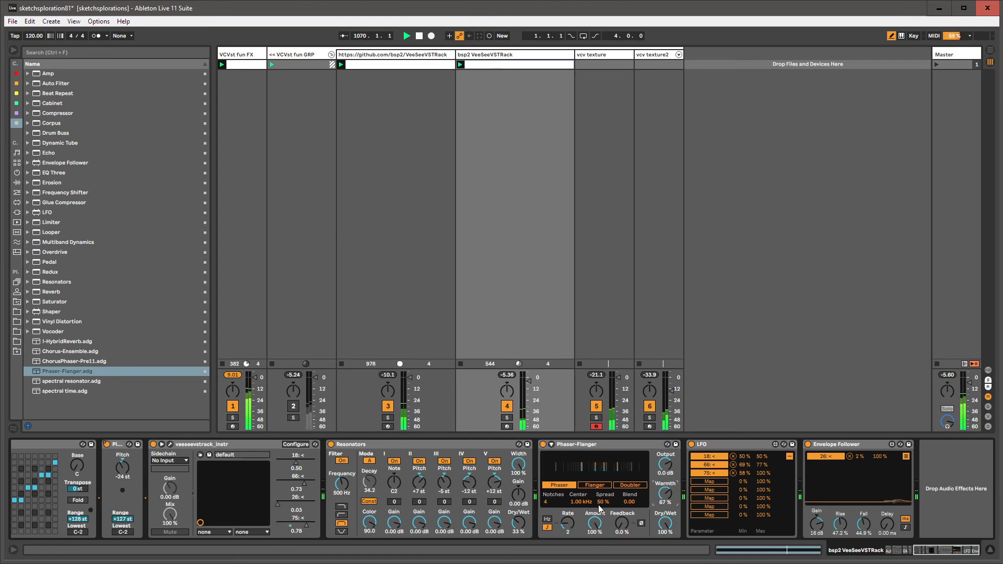
left_click_drag(622, 523, 571, 517)
left_click(547, 519)
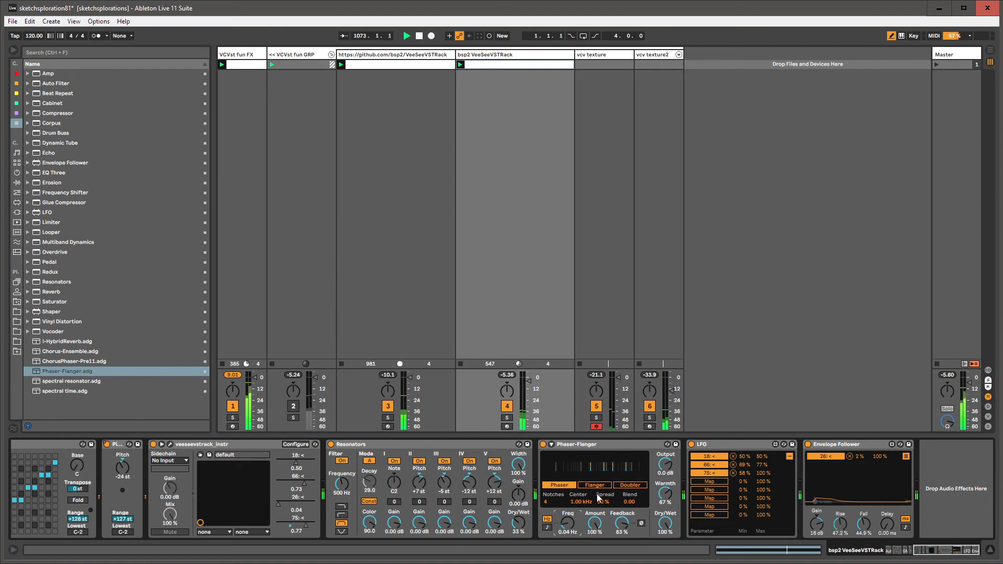
left_click_drag(629, 503, 582, 464)
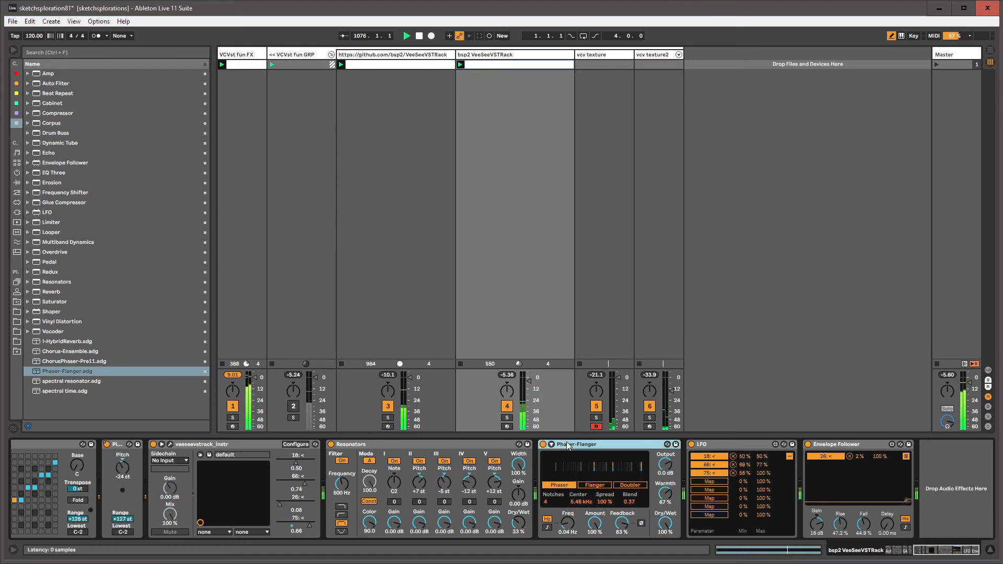
Step: Copy the Phaser-Flanger to the github VeeSeeVSTRack track right after veeseevstrack_instr, with Freq 0.12 Hz, Feedback 64% and Warmth 77%
left_click(413, 291)
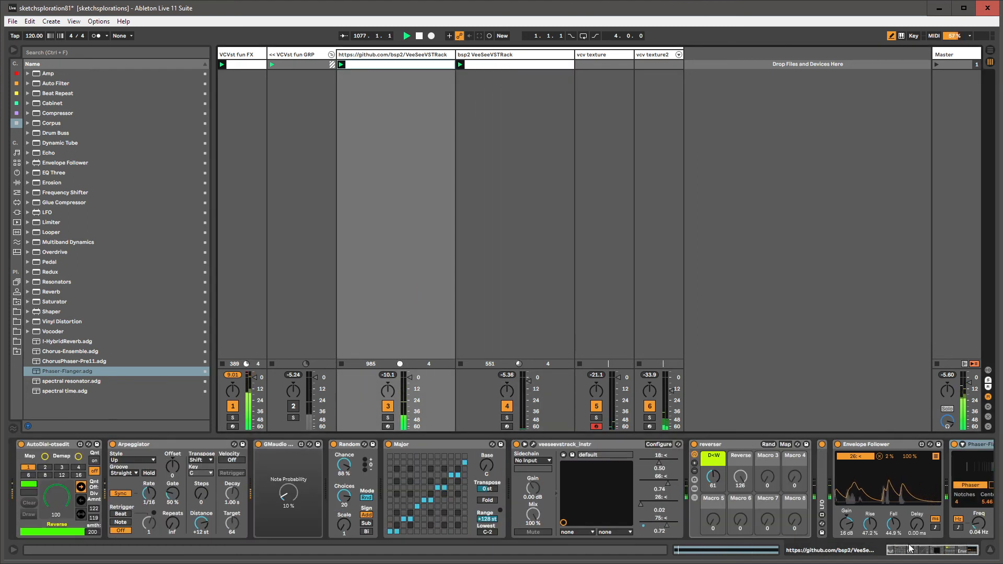
left_click(968, 444)
left_click_drag(964, 444, 682, 490)
left_click_drag(711, 523, 765, 540)
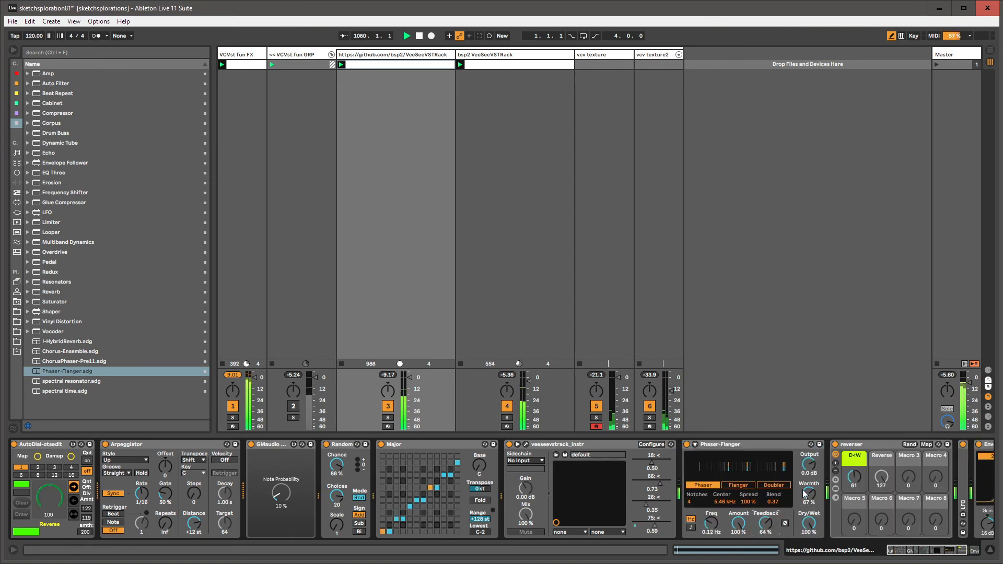
left_click_drag(808, 500, 807, 494)
Step: Switch the github track's Phaser-Flanger to Doubler mode with Freq 0.13 Hz, Amount 93% and Feedback 53%
scroll(807, 500, "right", 3)
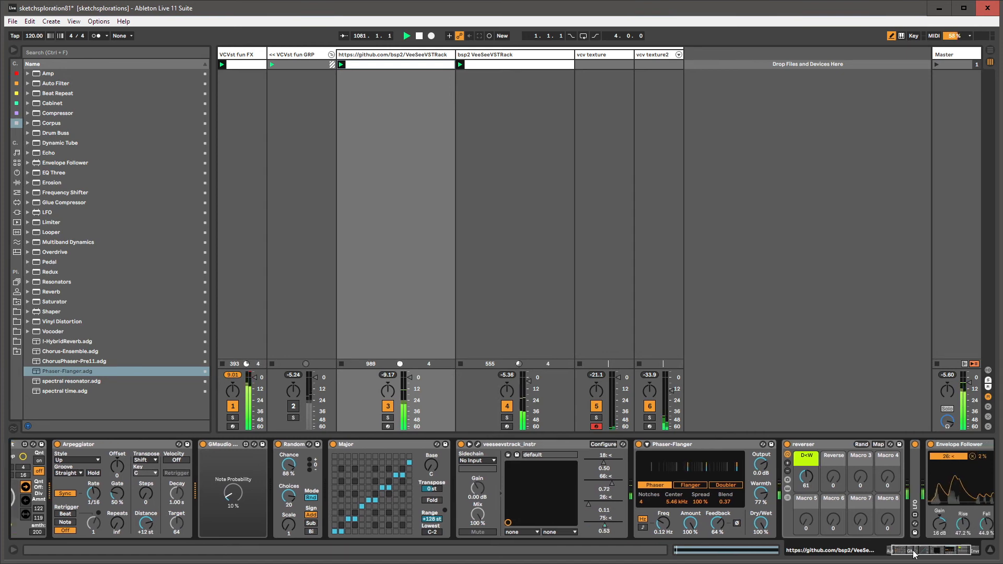
left_click(620, 486)
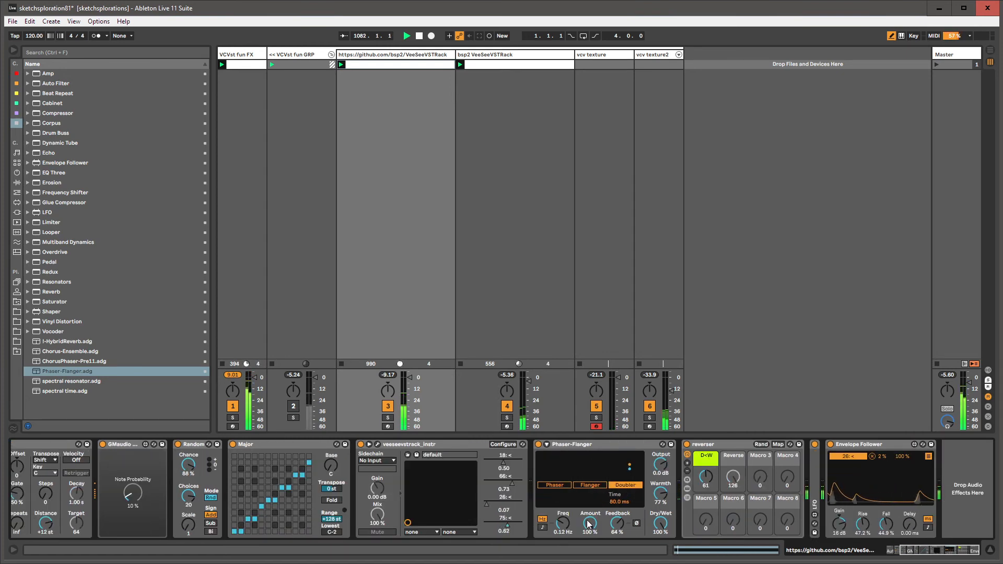
left_click_drag(590, 523, 559, 563)
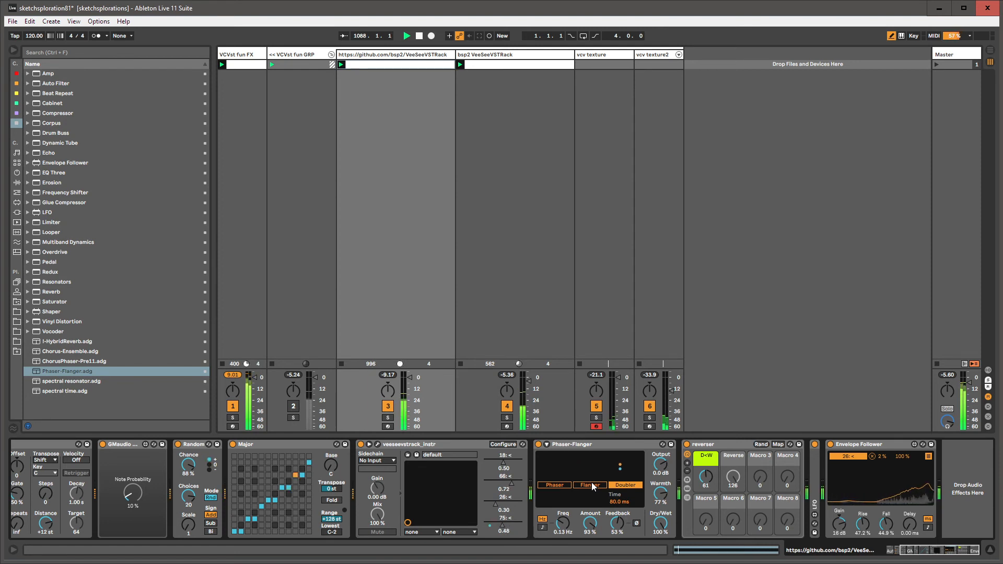
Step: Try the set at tempos such as 54, 27, 81 and 378 BPM, and return it to 120 BPM
left_click(253, 57)
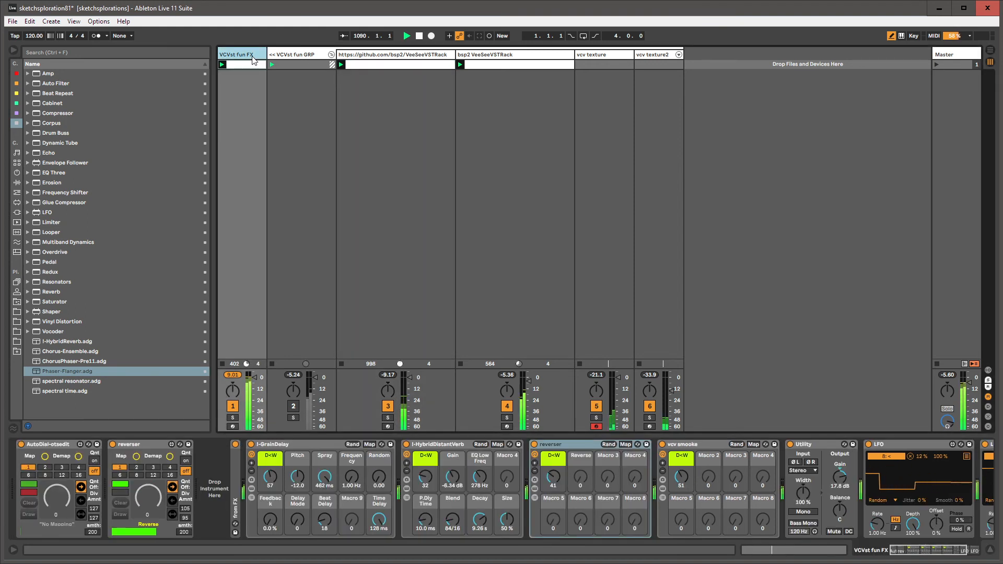
mouse_move(34, 35)
left_mouse_down()
mouse_move(34, 77)
mouse_move(34, 55)
left_mouse_up()
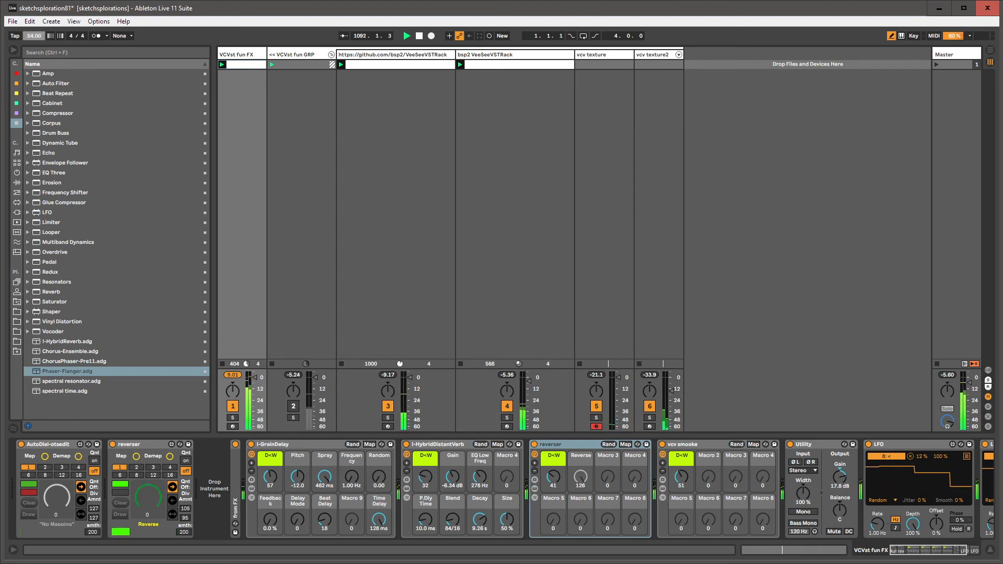
left_click_drag(34, 38, 34, 35)
left_click_drag(34, 88, 34, 128)
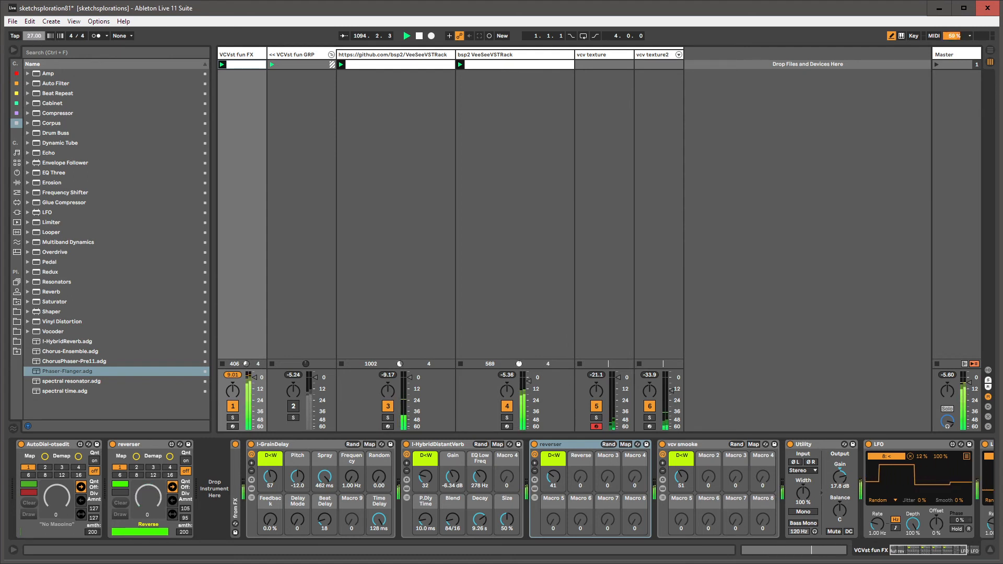
mouse_move(34, 85)
left_mouse_down()
mouse_move(34, 36)
mouse_move(33, 65)
left_mouse_up()
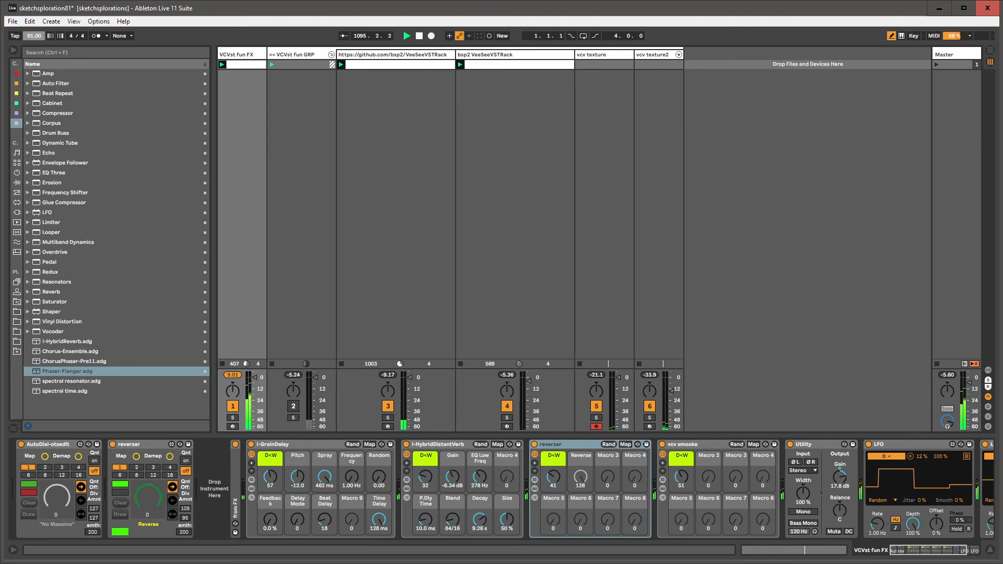
left_click_drag(34, 92, 34, 140)
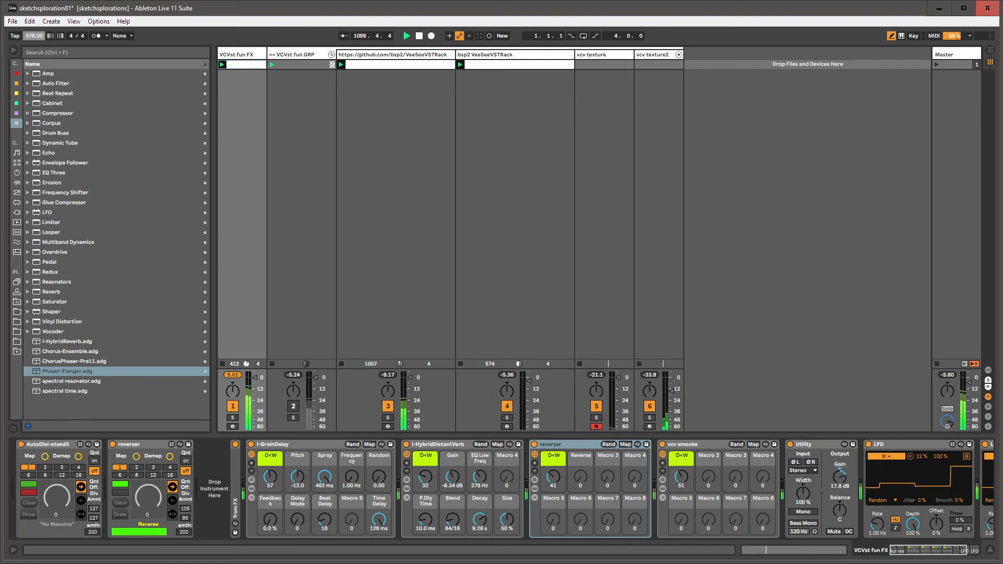
left_click_drag(36, 40, 36, 193)
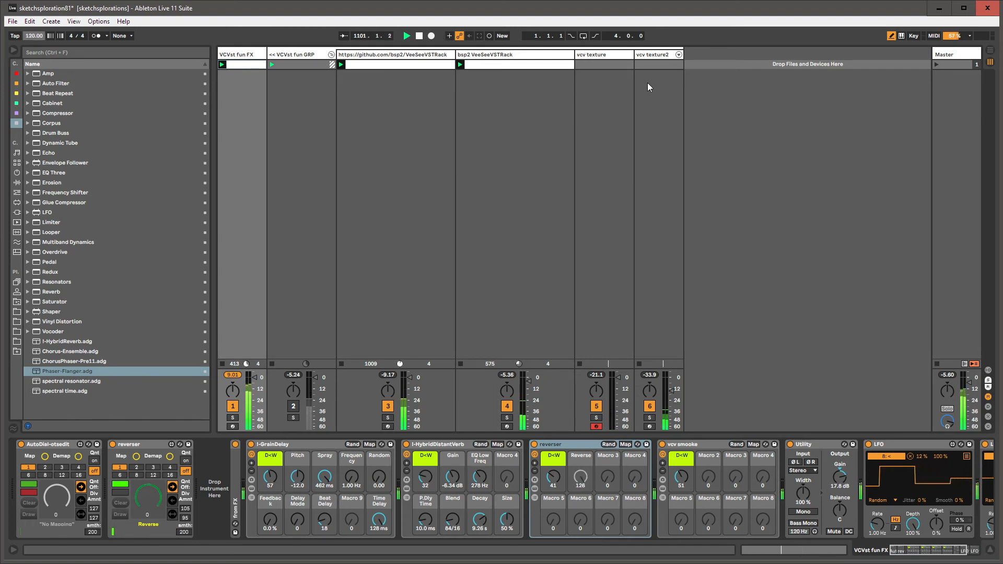
Step: Add a new MIDI track after the vcv texture2 track
left_click(646, 56)
key("ctrl+shift+t")
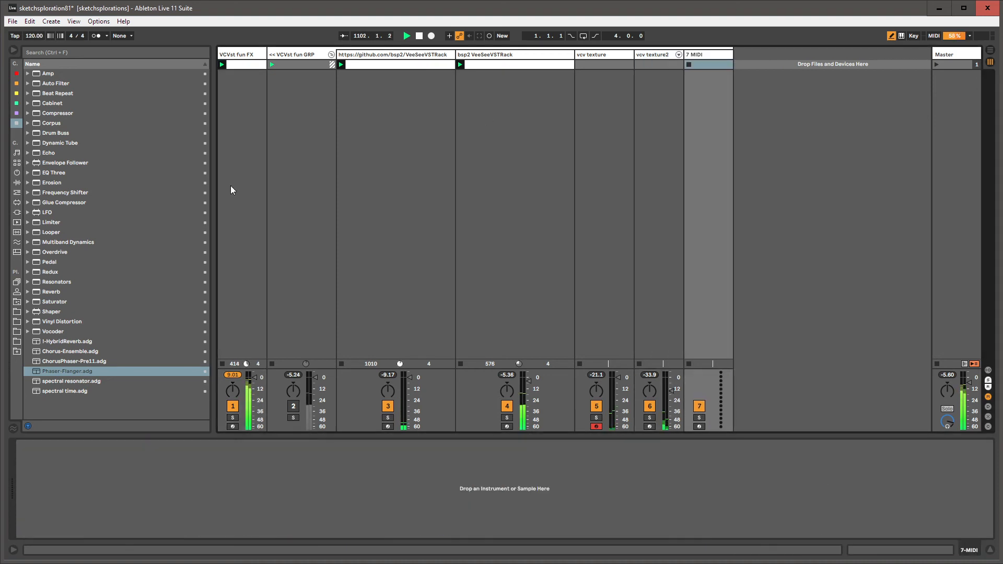
Step: Add the TransportPause Max MIDI device to the 7 MIDI track
left_click(17, 192)
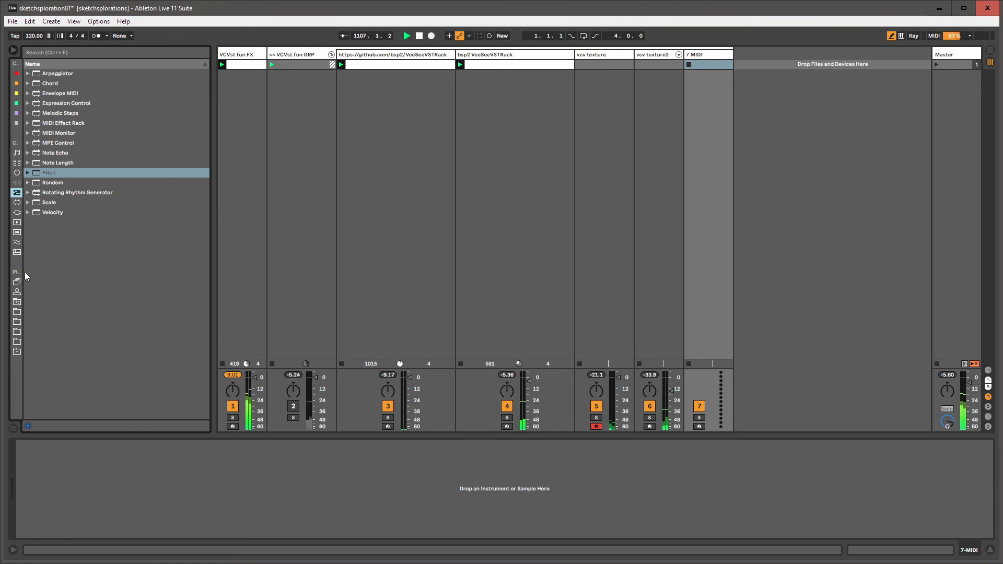
left_click(17, 302)
left_click(28, 83)
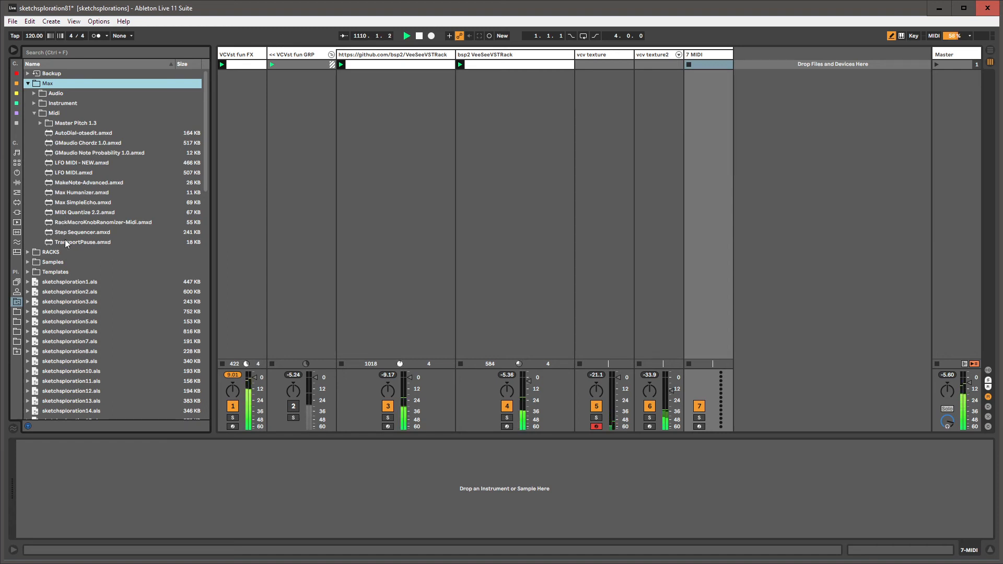
left_click_drag(65, 241, 329, 124)
left_click_drag(657, 63, 711, 62)
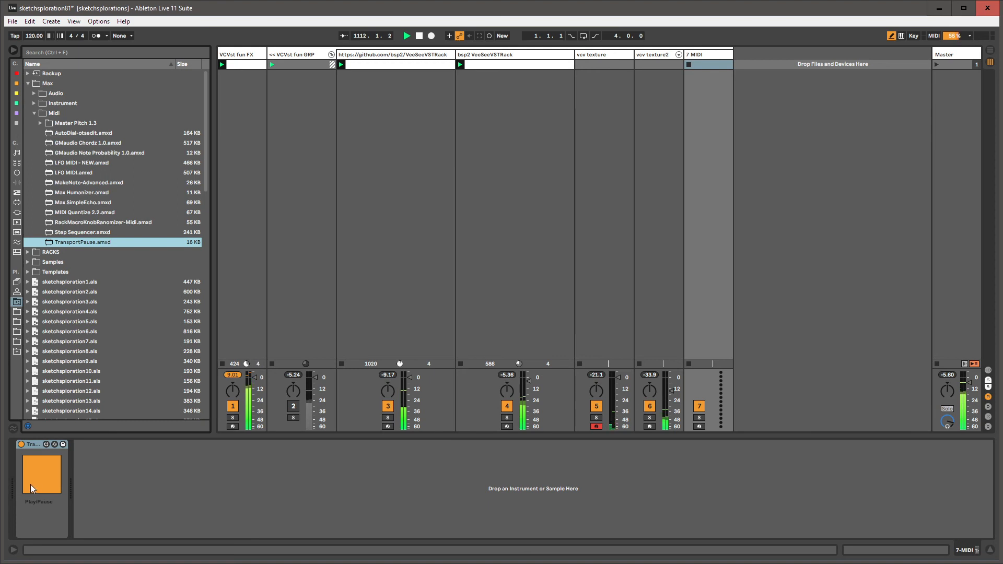
Step: Test TransportPause by switching its Play/Pause control off and on during playback
left_click(30, 485)
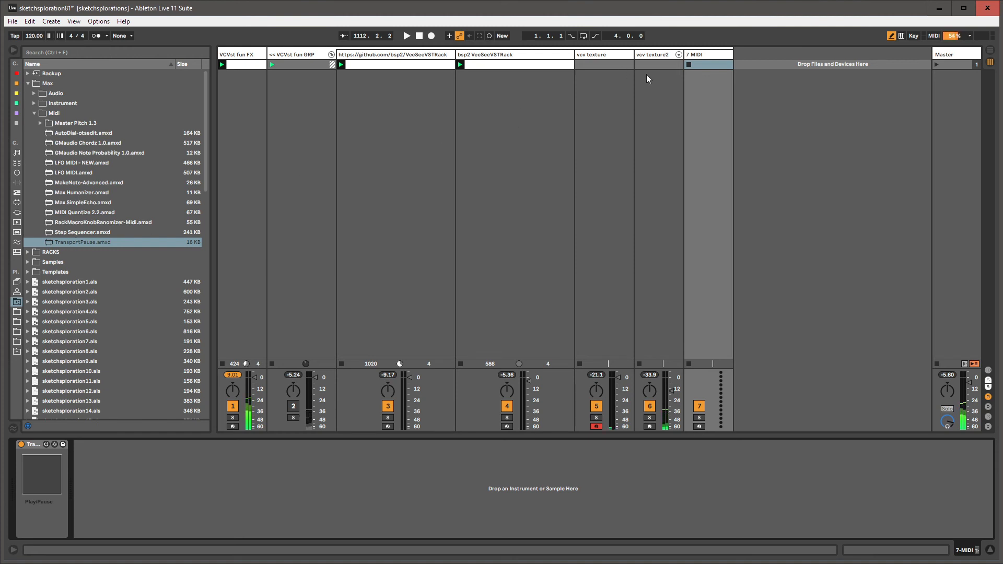
left_click(51, 471)
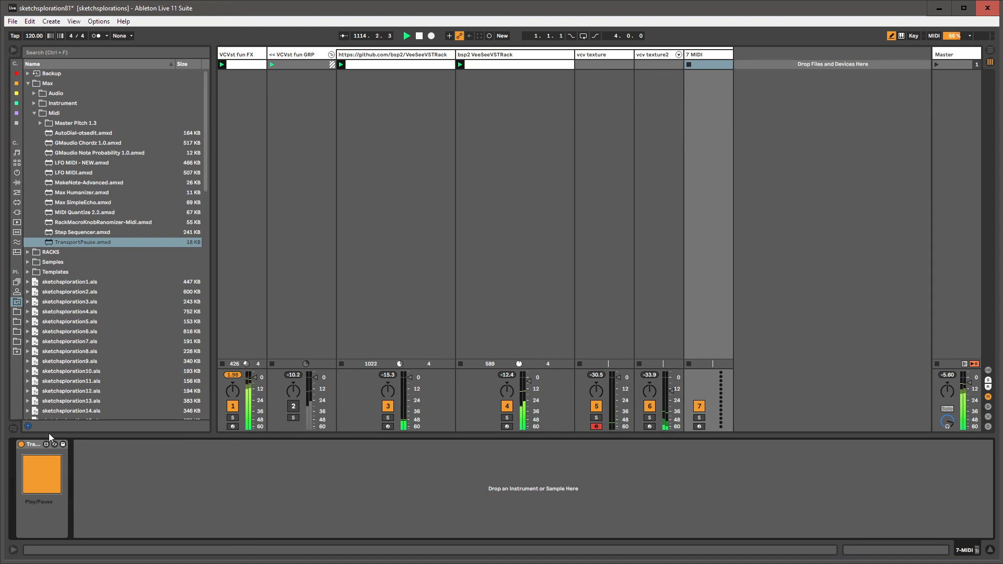
left_click(47, 474)
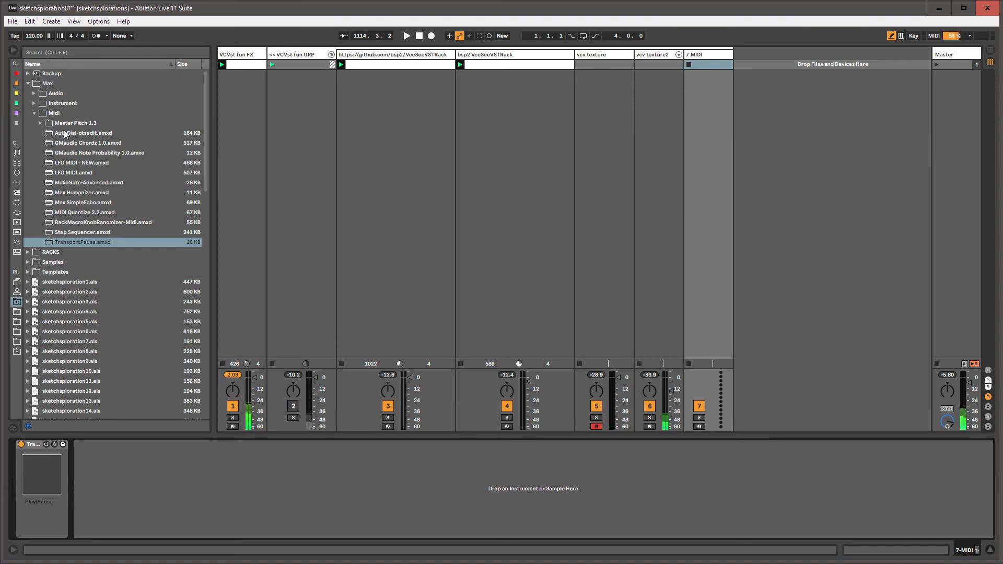
Step: Insert AutoDial-otsedit ahead of TransportPause on the 7 MIDI track and map it to the Play/Pause control
left_click_drag(65, 135, 15, 478)
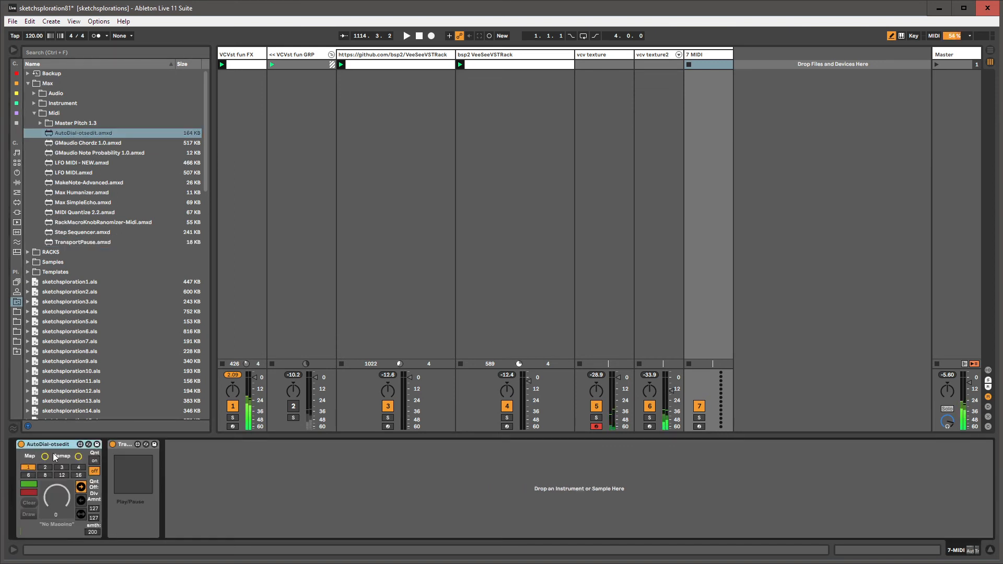
left_click(122, 462)
left_click(124, 464)
left_click(141, 467)
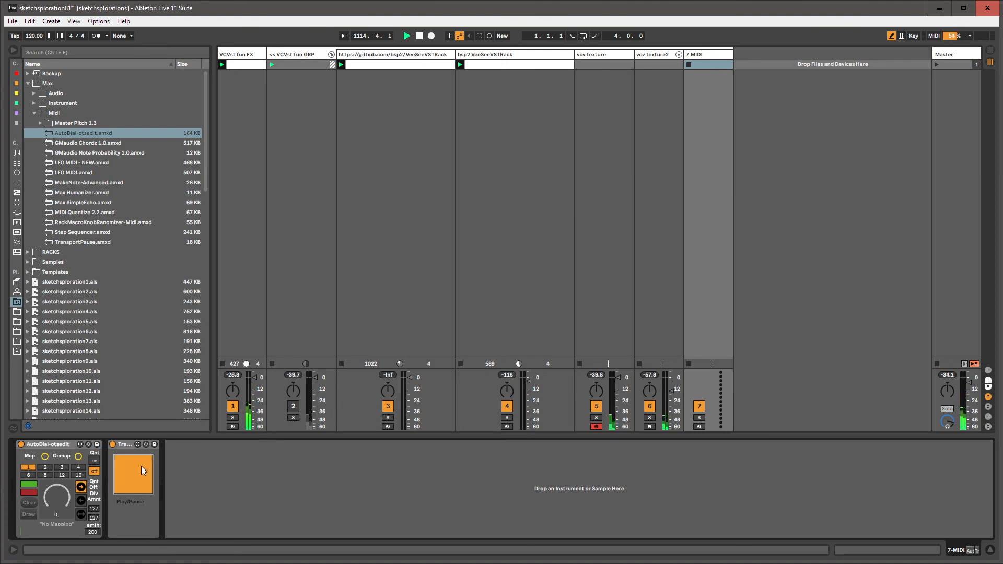
left_click(44, 458)
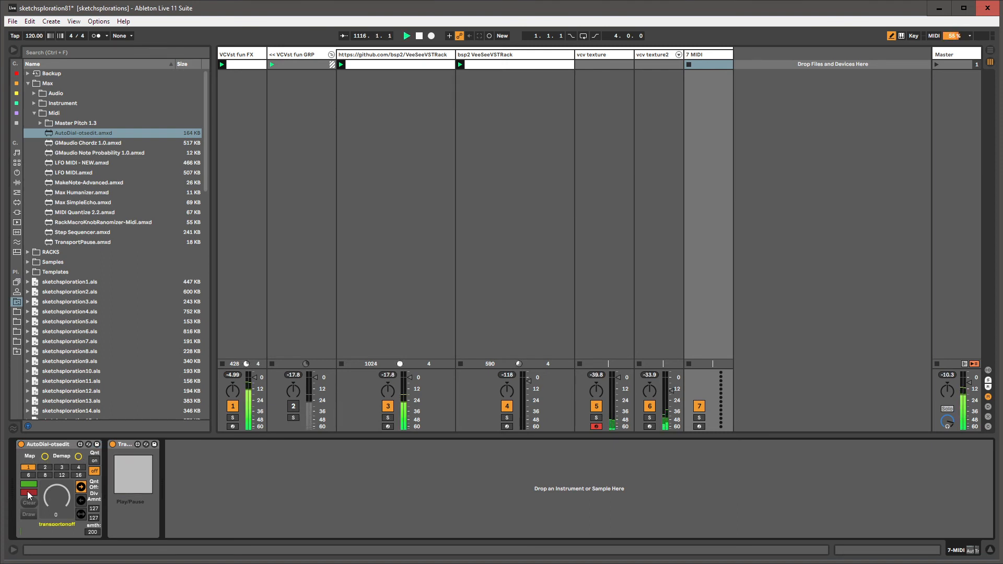
Step: Set AutoDial's two Div Amnt values to 112 and 114 and draw a trial stepped curve in its Draw window
left_click_drag(94, 509, 94, 525)
left_click(23, 519)
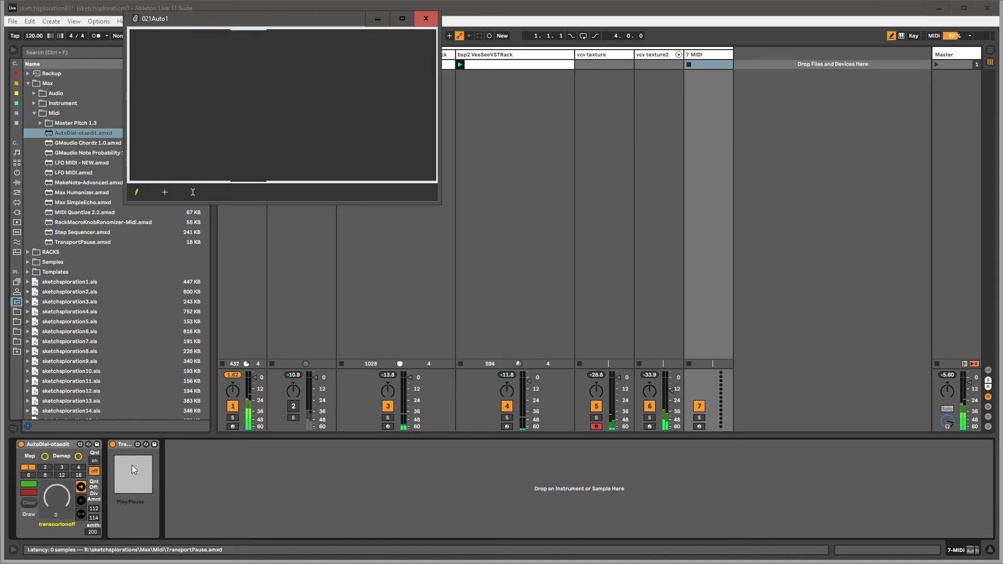
left_click_drag(324, 22, 365, 154)
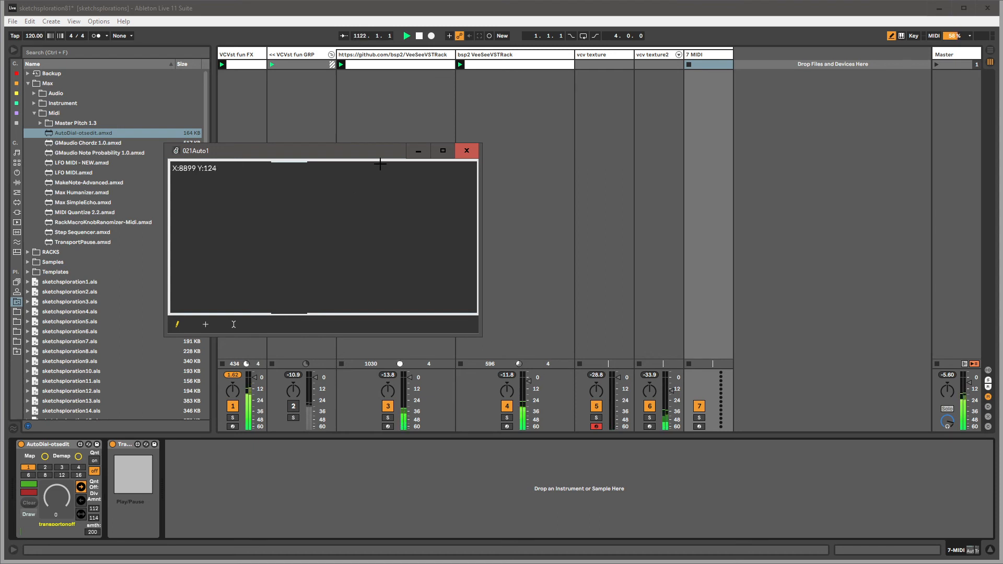
left_click_drag(381, 163, 478, 158)
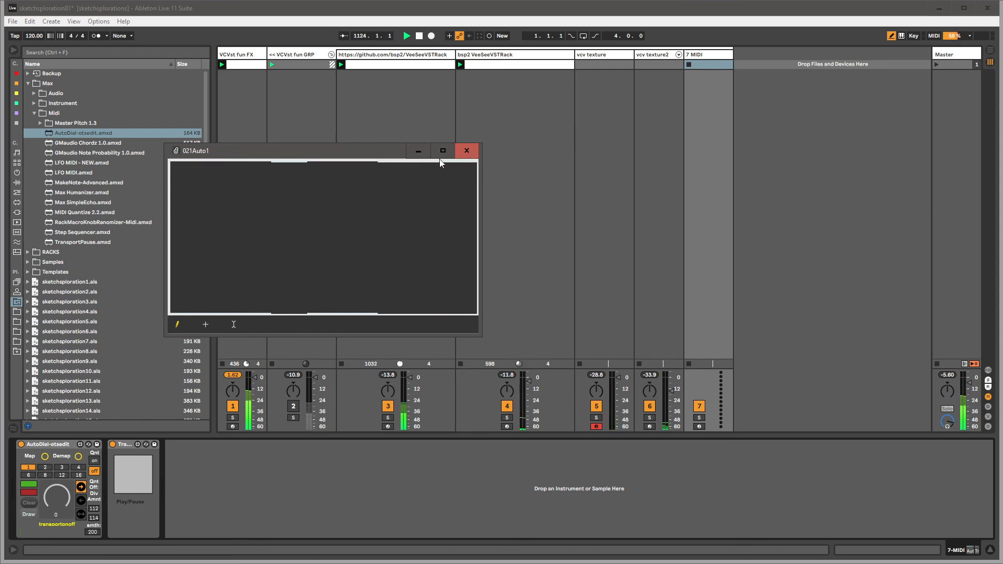
Step: Start AutoDial's automation and set its two Div Amnt values to 106 and 118
left_click_drag(95, 509, 95, 520)
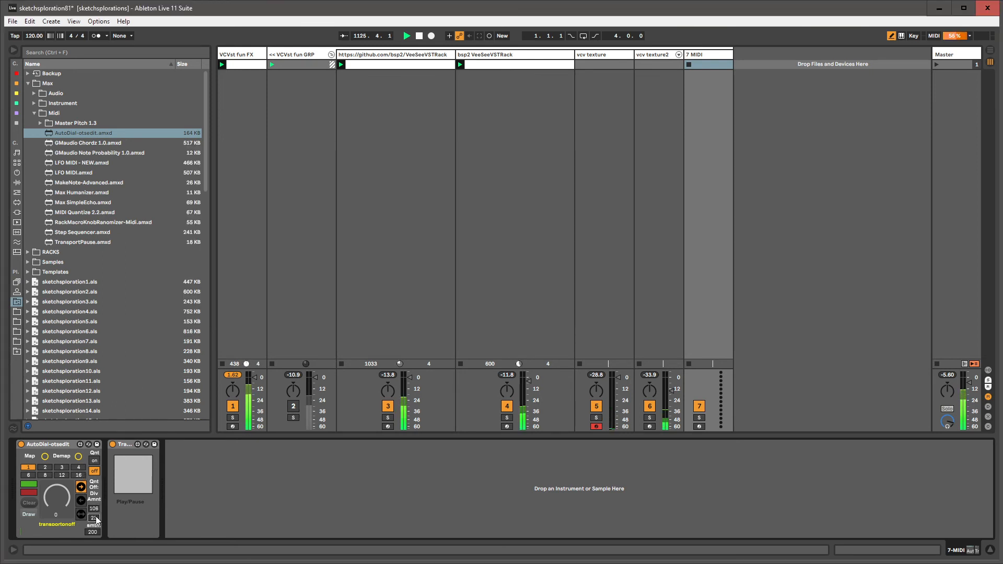
left_click(24, 484)
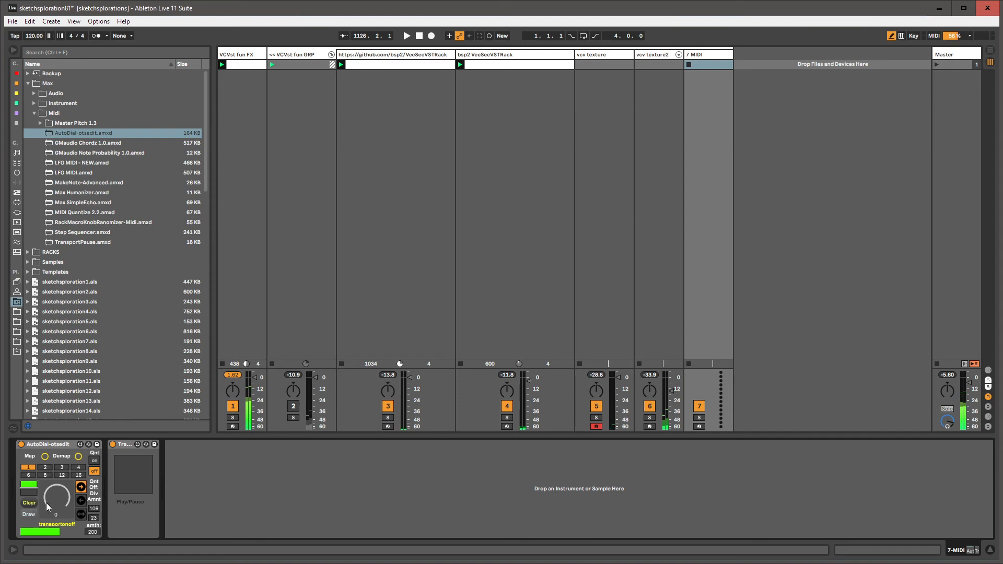
left_click_drag(94, 518, 93, 470)
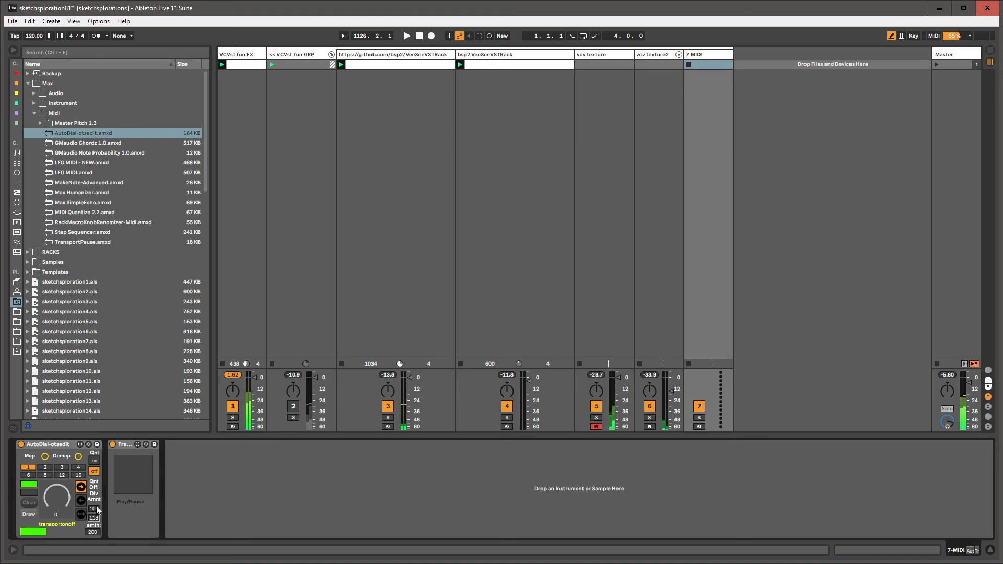
Step: Draw a stepped on/off curve in AutoDial for the transport control and set its smoothing to 0
left_click(28, 515)
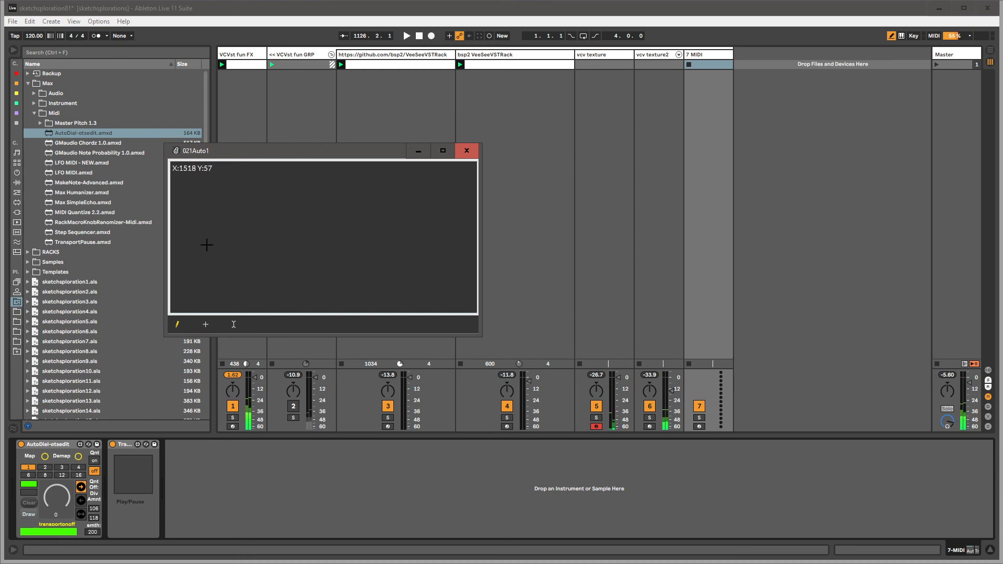
mouse_move(199, 161)
left_mouse_down()
mouse_move(249, 158)
mouse_move(192, 153)
mouse_move(347, 152)
left_mouse_up()
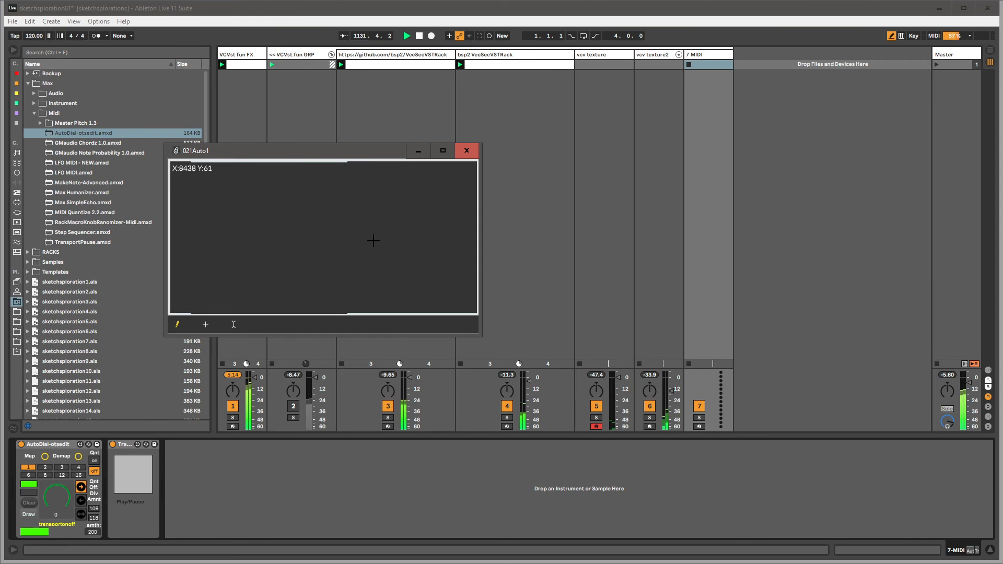
key("space")
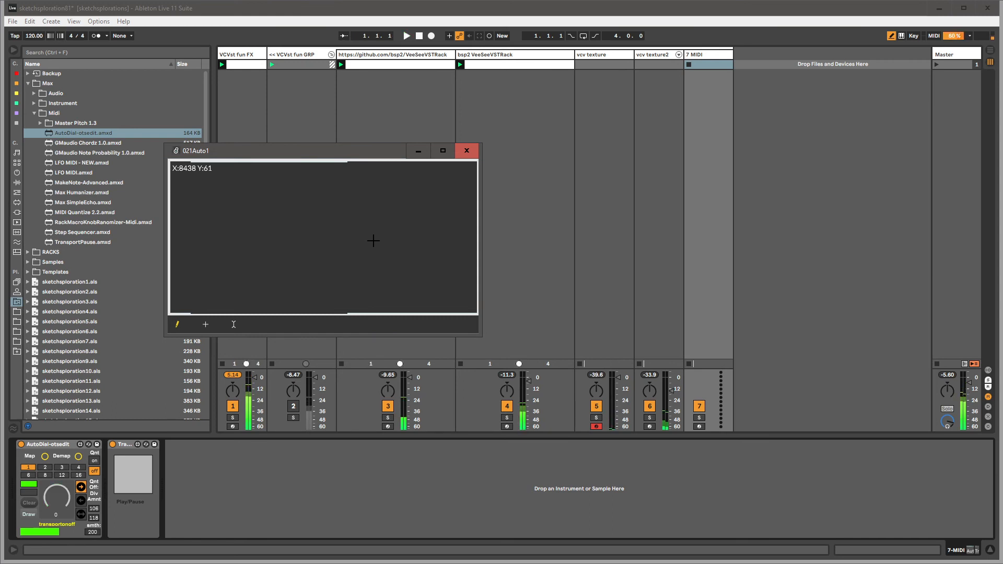
left_click_drag(90, 533, 90, 561)
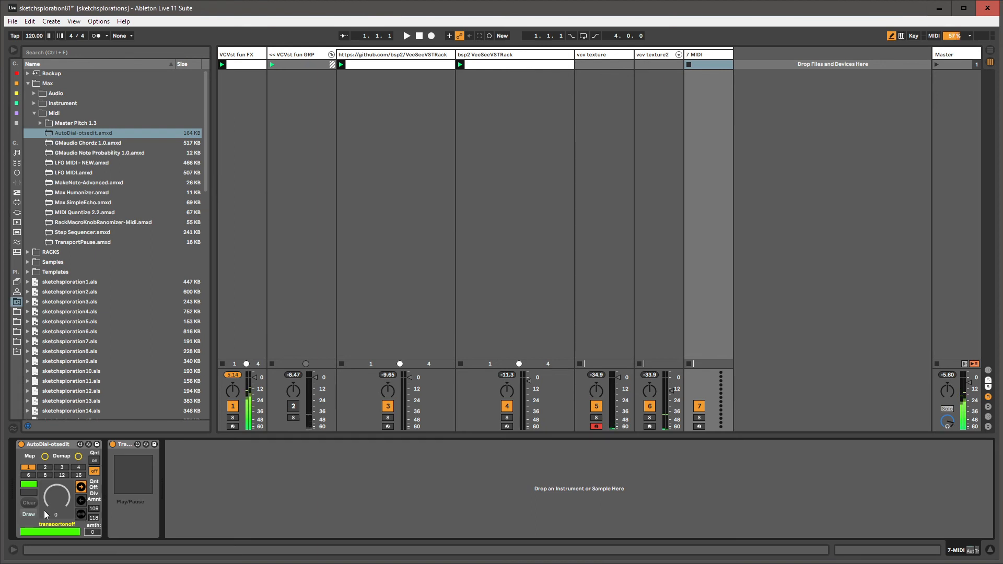
left_click(24, 515)
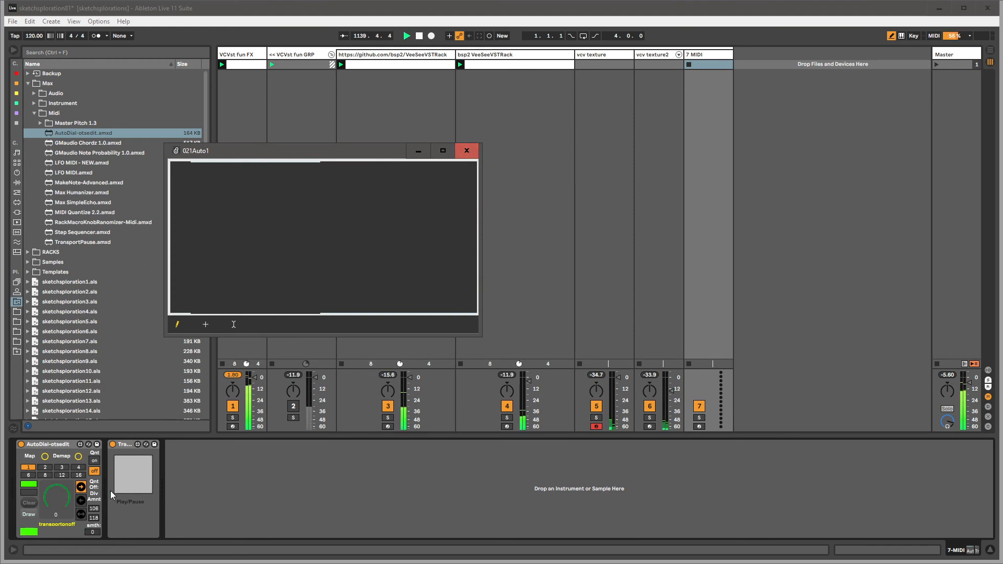
left_click(26, 513)
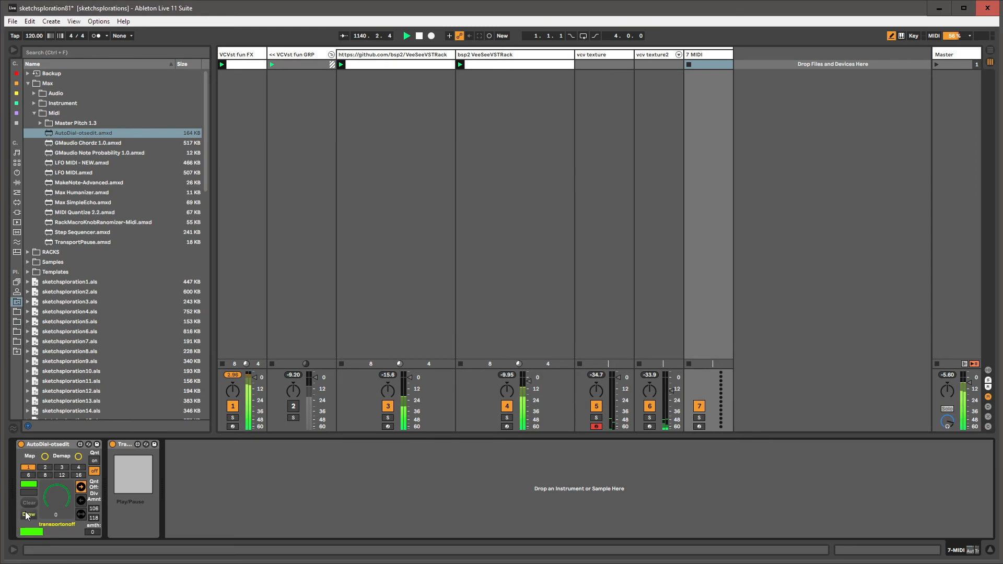
Step: Group TransportPause into a MIDI Effect Rack with its macros shown, and remove AutoDial's existing mapping
left_click(123, 446)
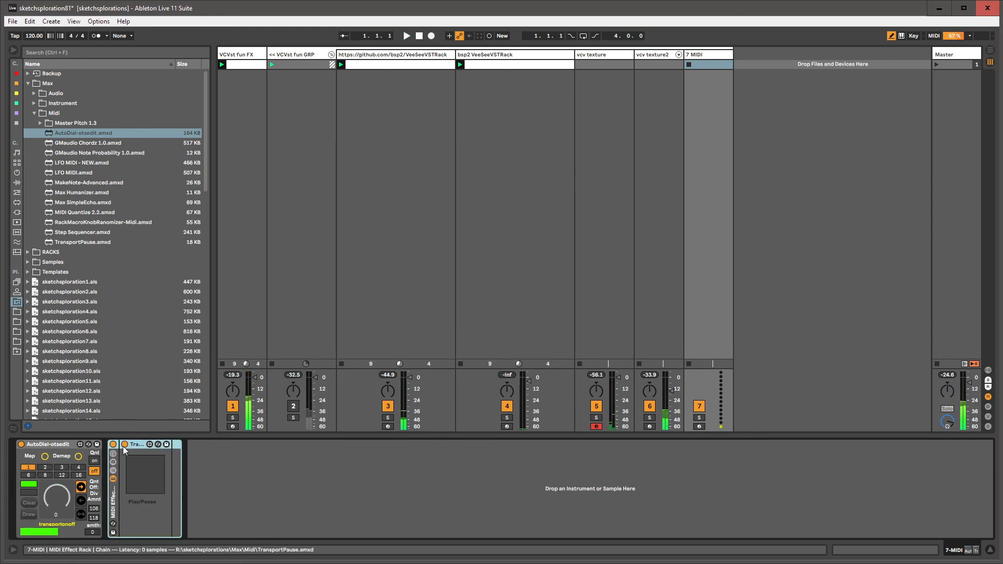
key("ctrl+g")
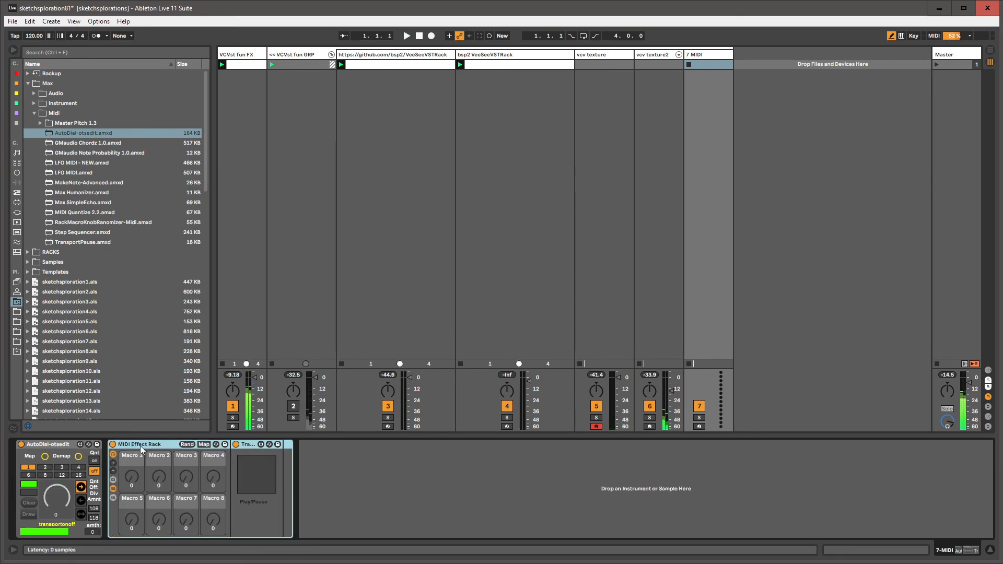
left_click(79, 456)
Step: Map TransportPause's Play/Pause control to the MIDI Effect Rack's Macro 1
left_click(203, 444)
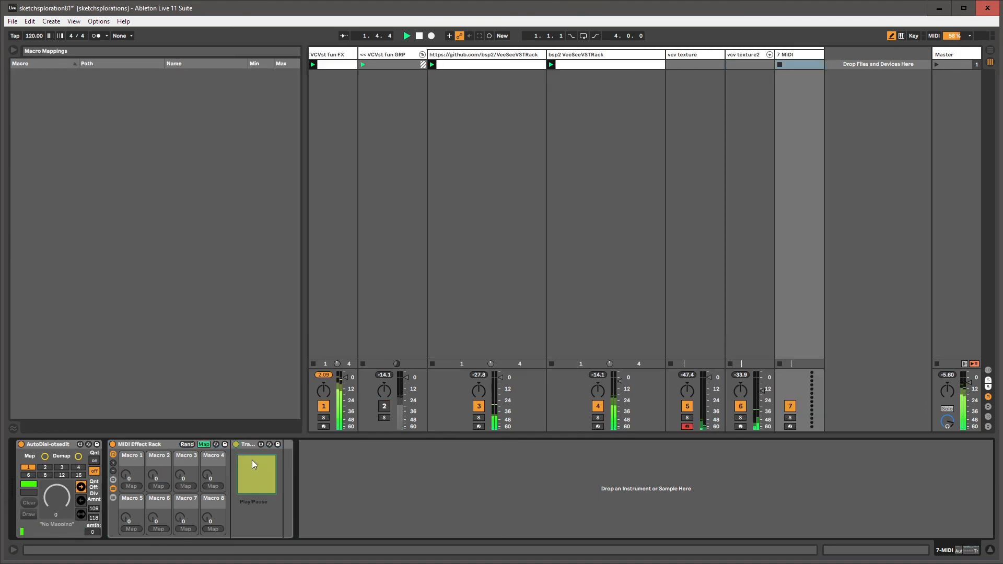
left_click(252, 459)
left_click(134, 485)
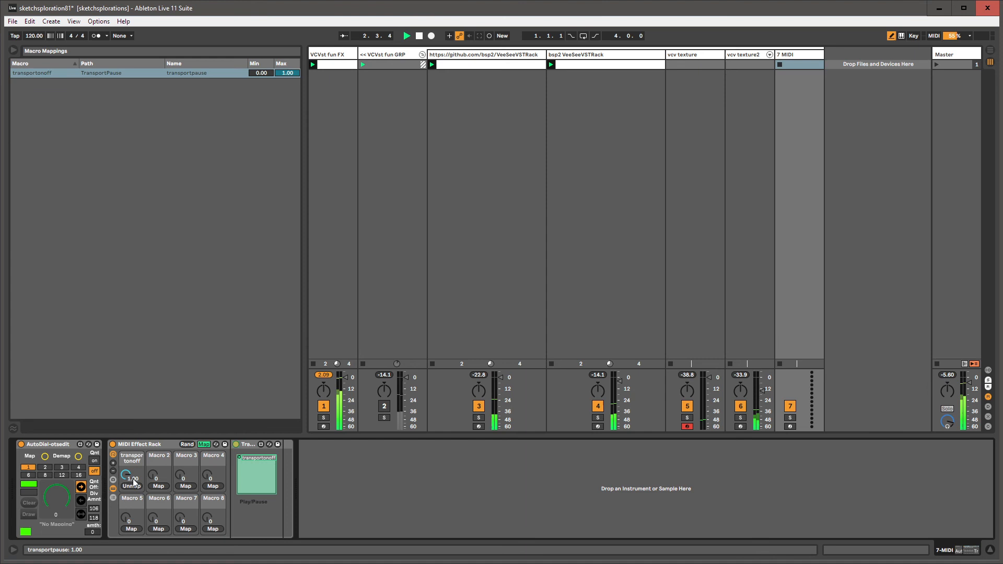
left_click(203, 444)
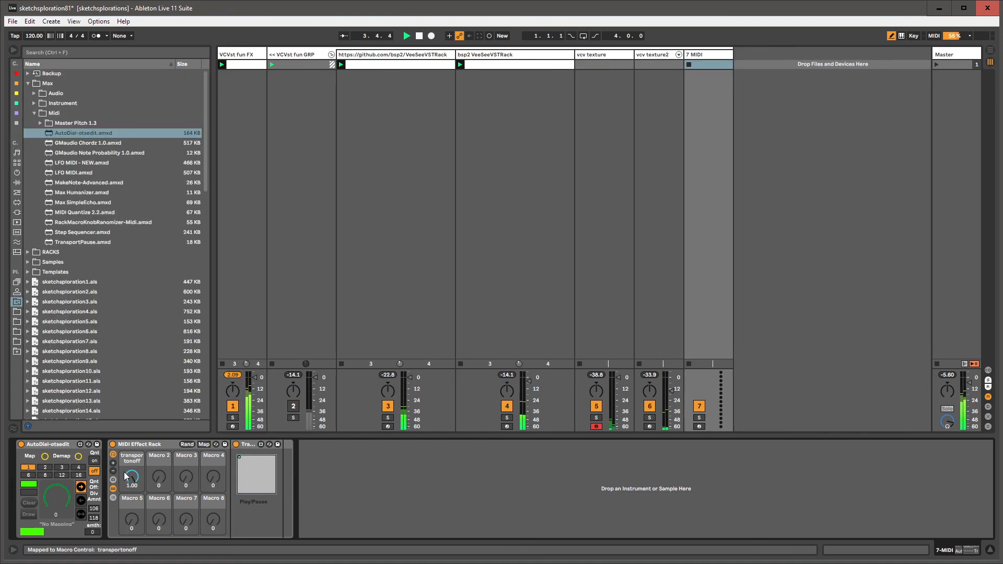
Step: Map AutoDial to the MIDI Effect Rack's first macro
left_click(45, 457)
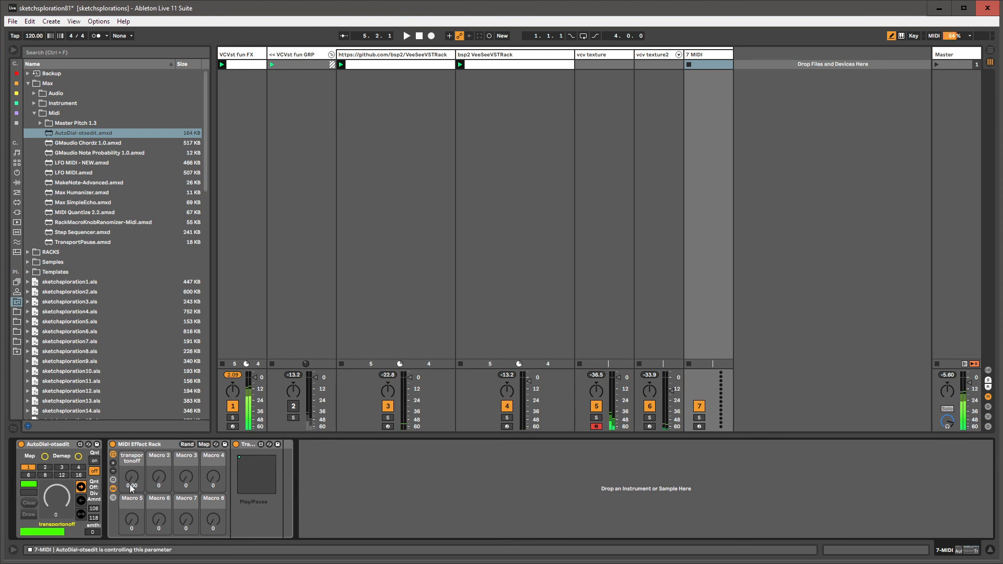
right_click(133, 477)
key("Escape")
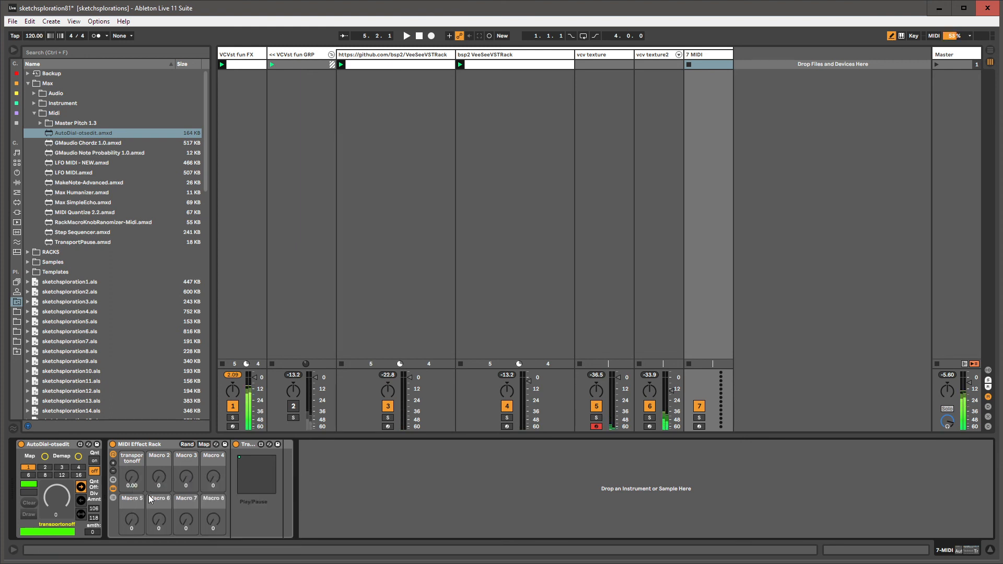
Step: Create an empty MIDI clip on the 7 MIDI track, then rename the track TEMPO TRANSPORT BIZ and widen it to fit
double_click(699, 65)
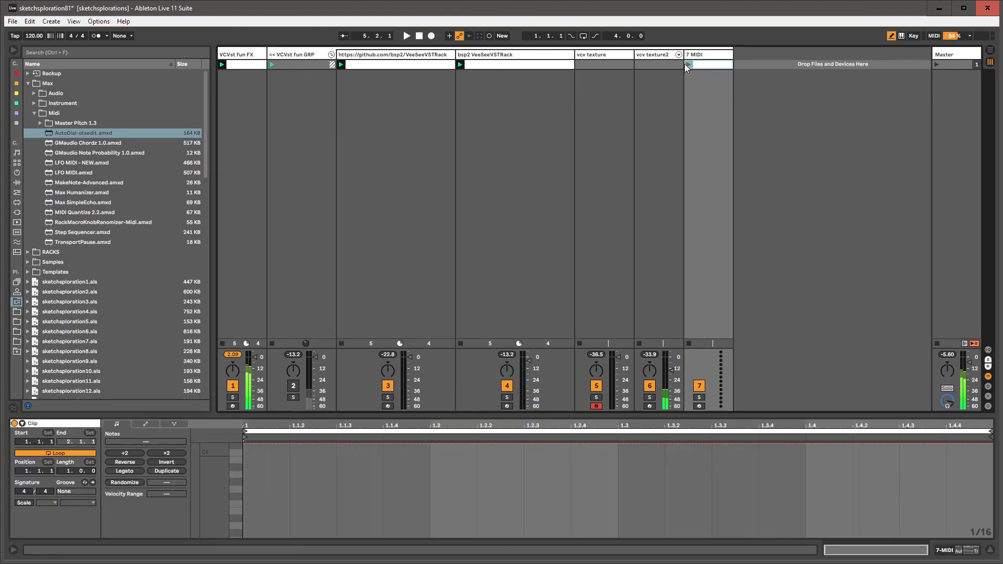
key("ctrl+r")
type("TEMPO")
key("Return")
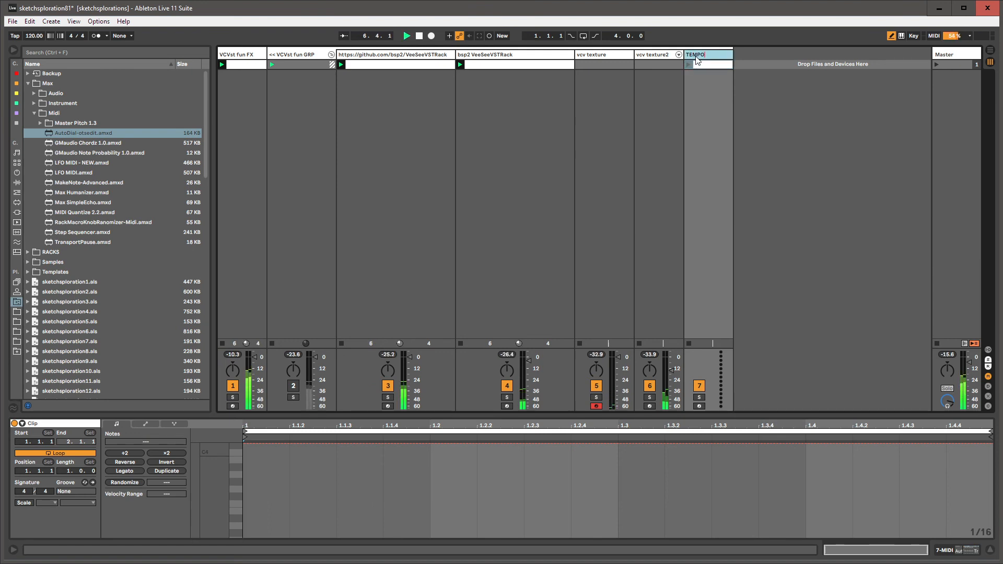
type("TRANSPORT BIZ")
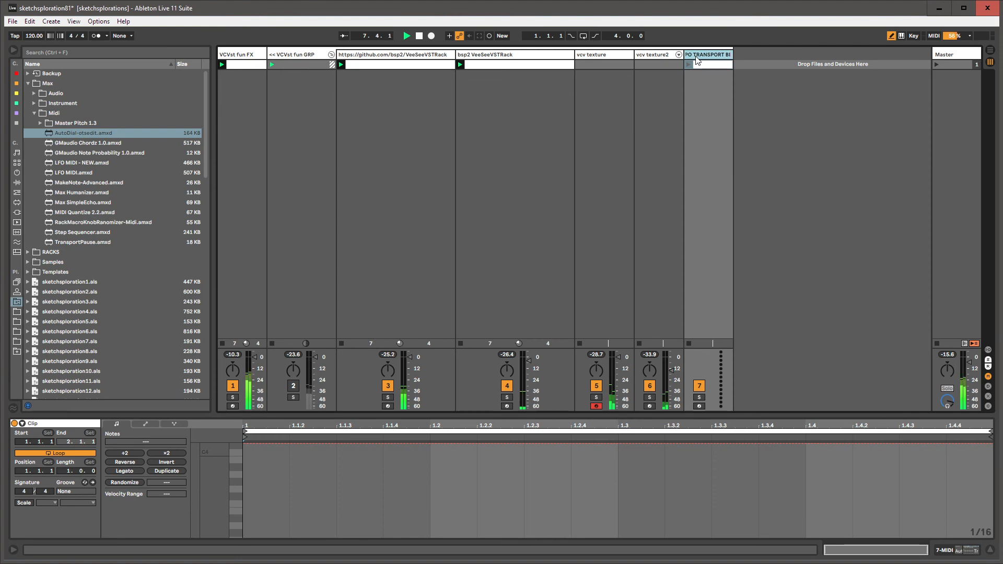
key("Return")
left_click_drag(733, 54, 776, 55)
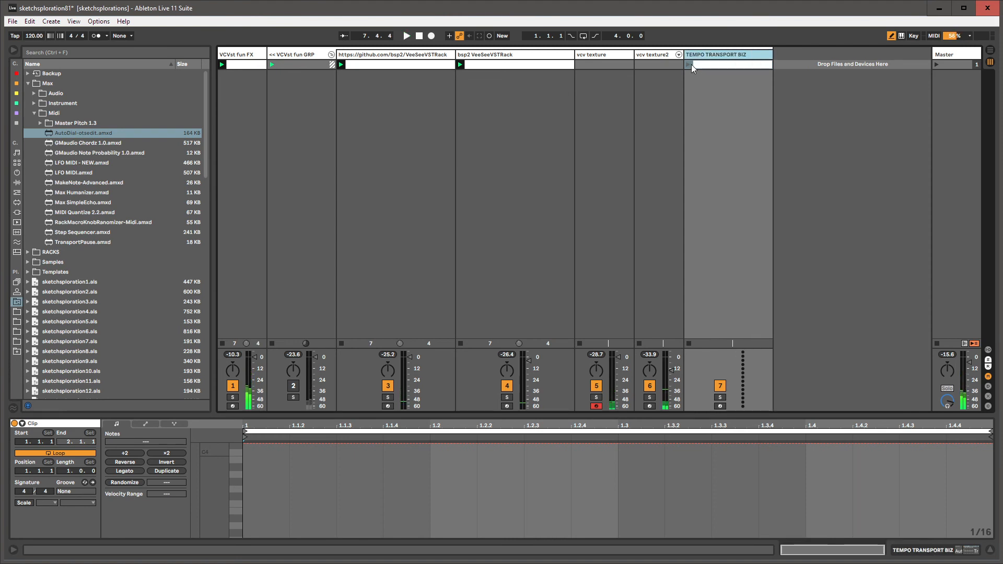
Step: Launch the TEMPO TRANSPORT BIZ clip and draw its transportonoff macro modulation down to minimum from 1.1.2 to 1.2.4
left_click(689, 64)
double_click(700, 55)
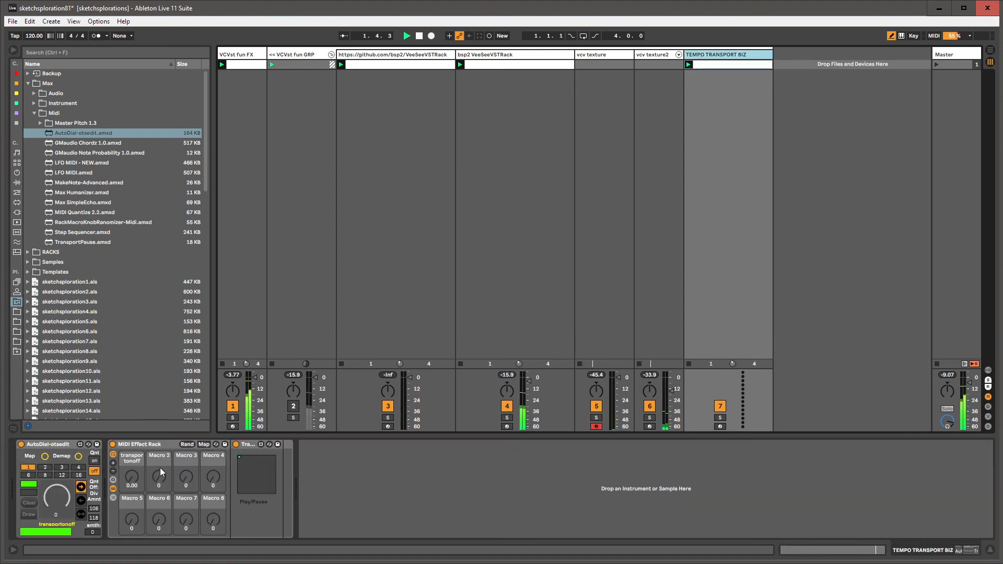
right_click(133, 477)
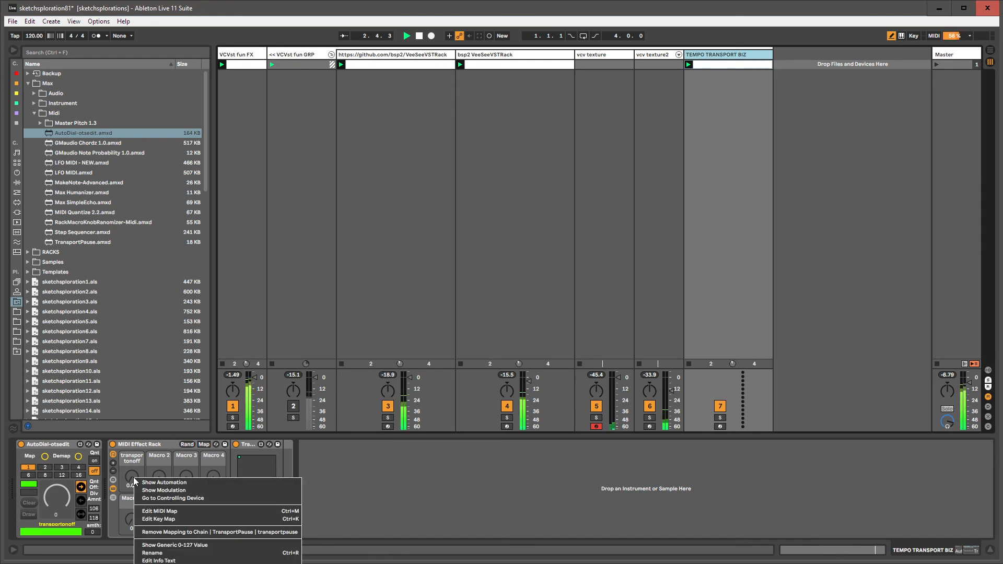
left_click(158, 487)
mouse_move(297, 515)
left_mouse_down()
mouse_move(304, 538)
mouse_move(563, 519)
mouse_move(316, 563)
left_mouse_up()
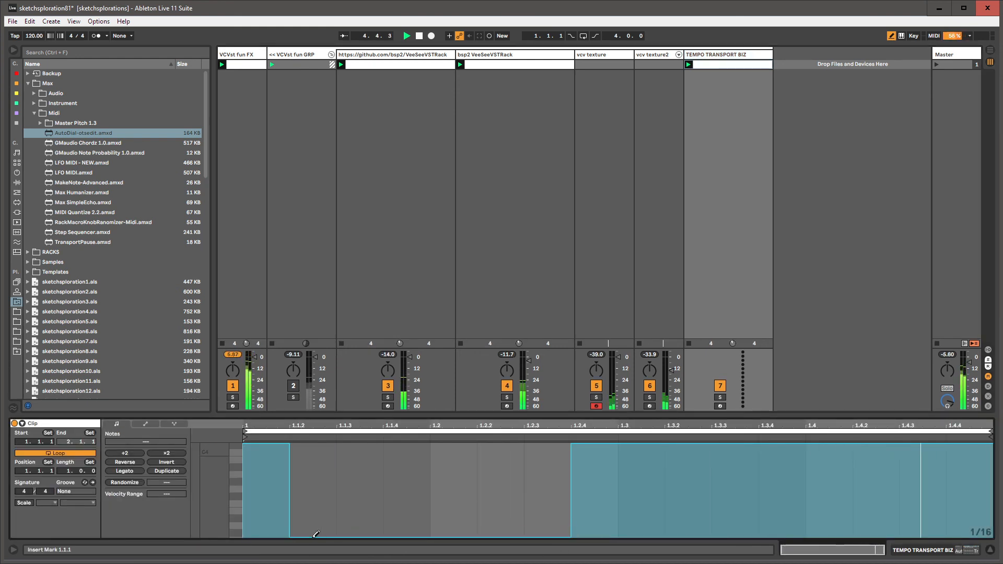
Step: Lengthen the clip's loop to 22 bars and draw the transportonoff modulation at minimum up to about bar 5 and from about bar 10.5 to 15
mouse_move(731, 525)
left_mouse_down()
mouse_move(737, 545)
mouse_move(554, 541)
left_mouse_up()
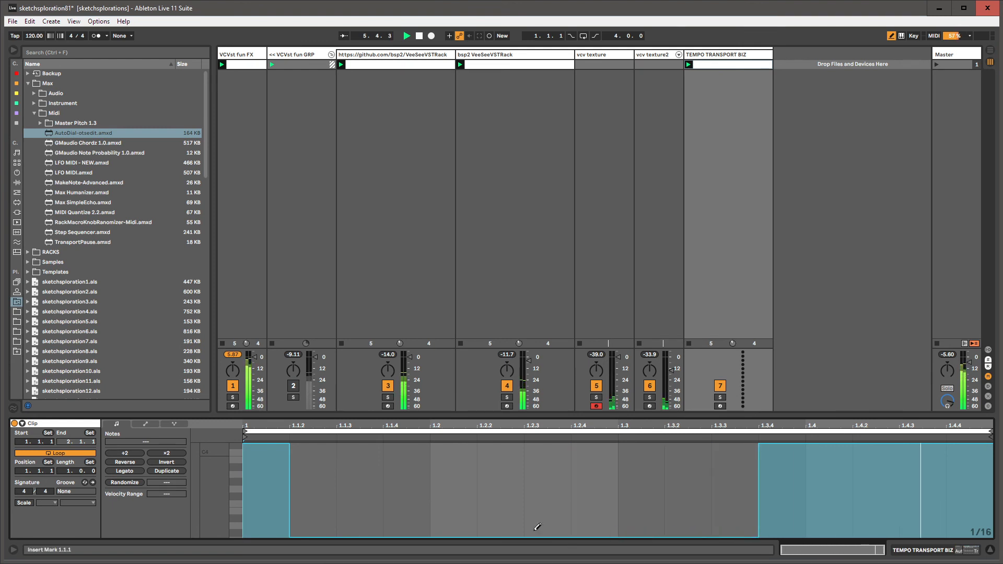
mouse_move(67, 470)
left_mouse_down()
mouse_move(67, 428)
mouse_move(91, 472)
left_mouse_up()
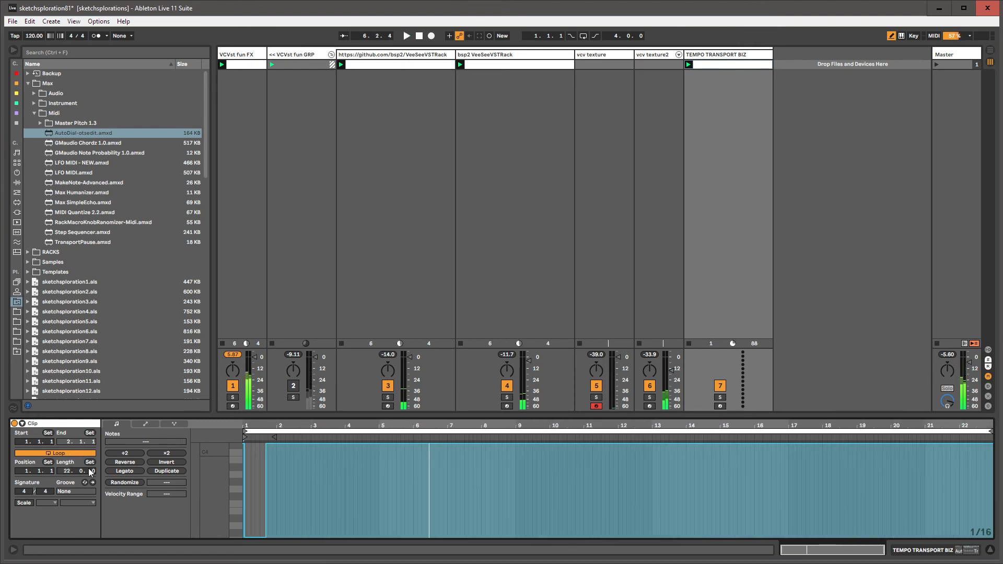
left_click_drag(268, 533, 393, 533)
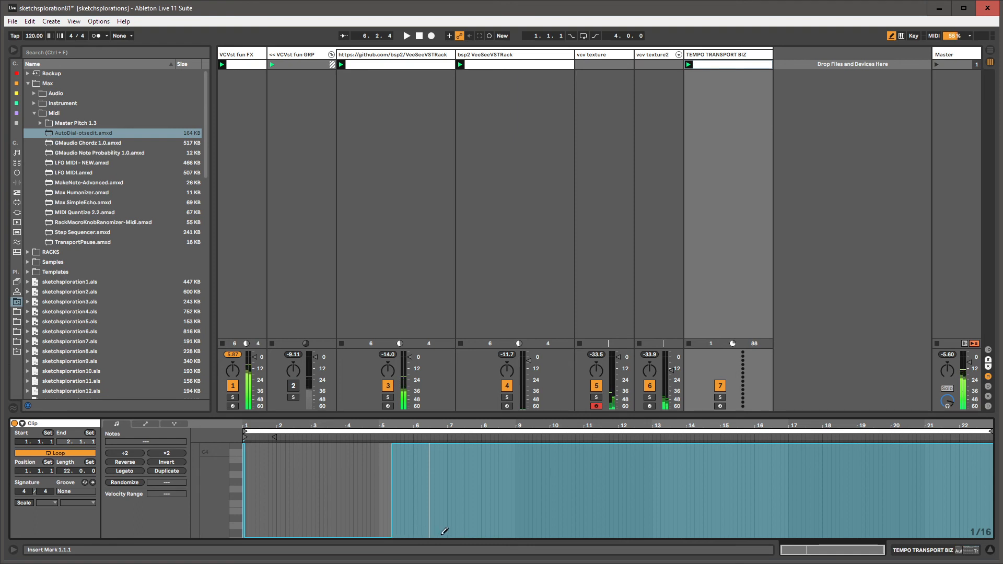
left_click_drag(564, 526, 730, 558)
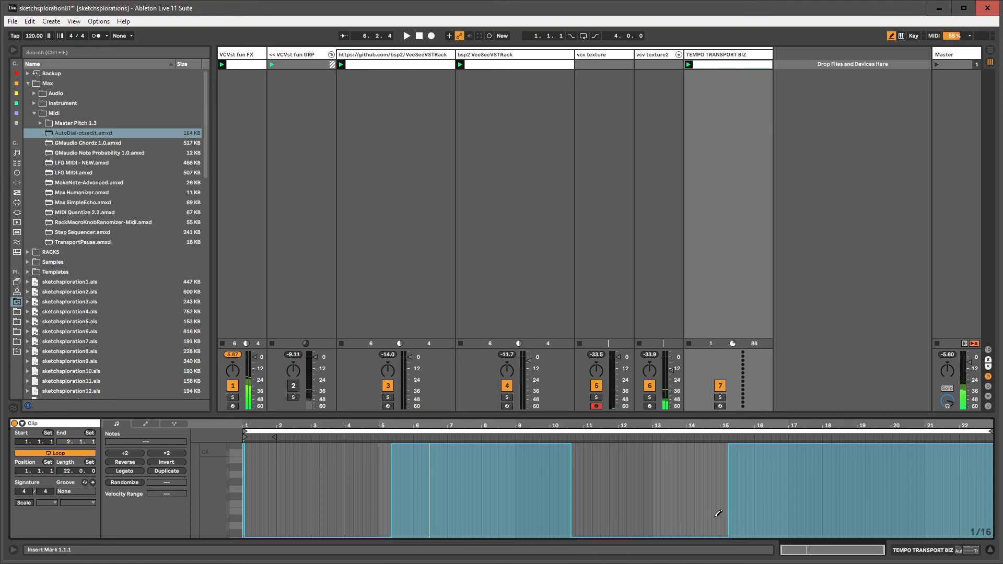
Step: Add TEMPO 2.amxd from the Max Audio folder to the end of the TEMPO TRANSPORT BIZ device chain
left_click(730, 59)
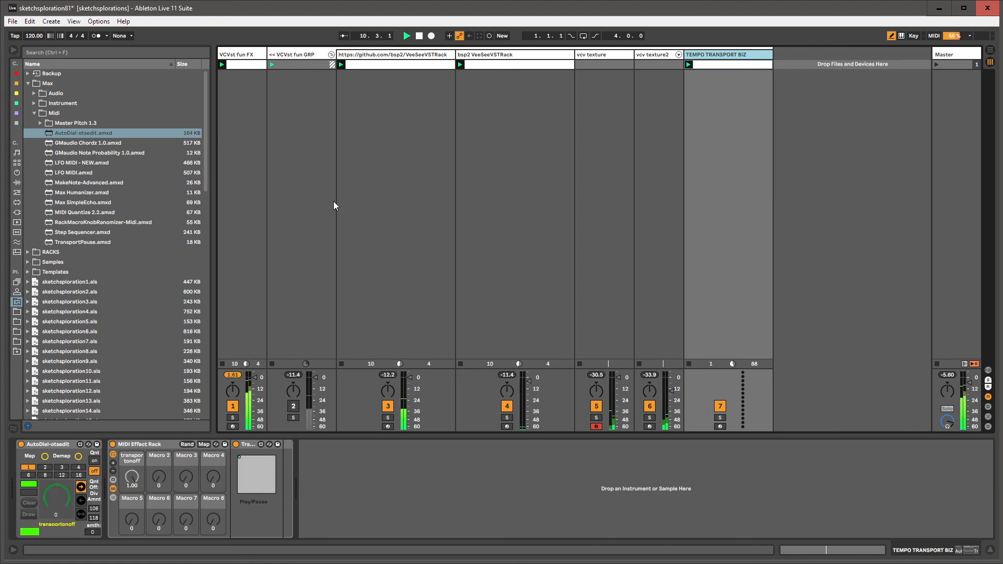
left_click(66, 243)
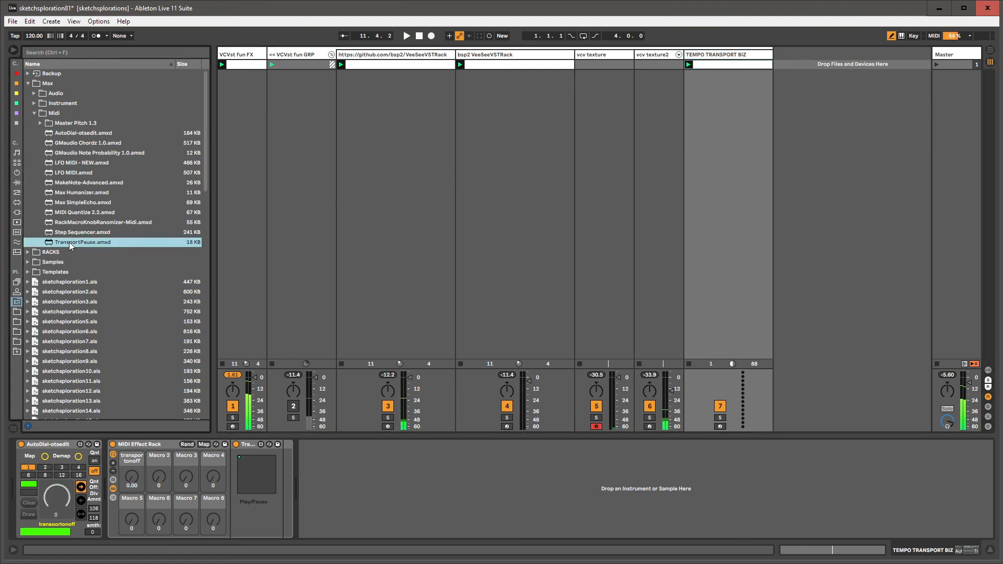
left_click(33, 112)
left_click(34, 93)
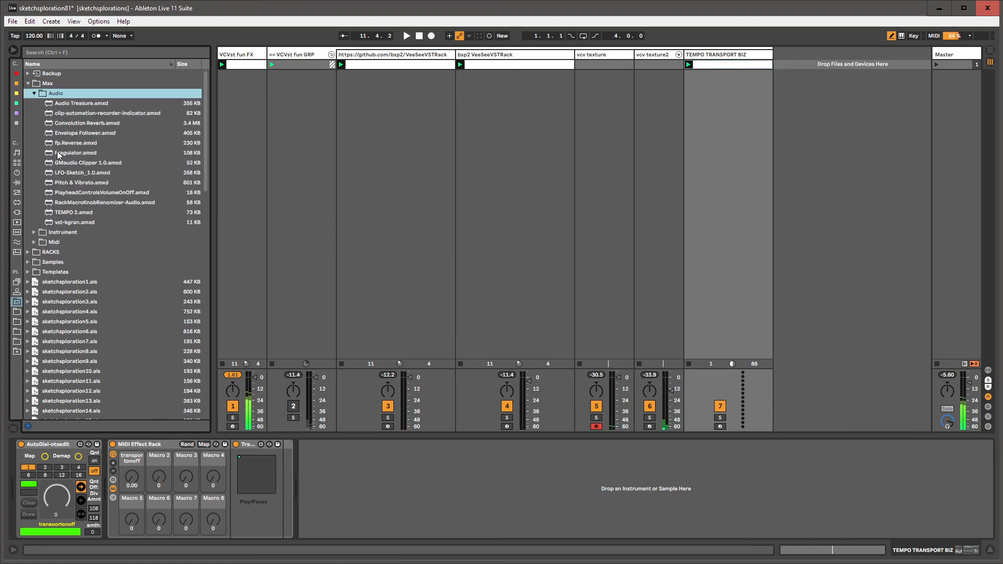
left_click(67, 212)
left_click_drag(266, 420, 312, 473)
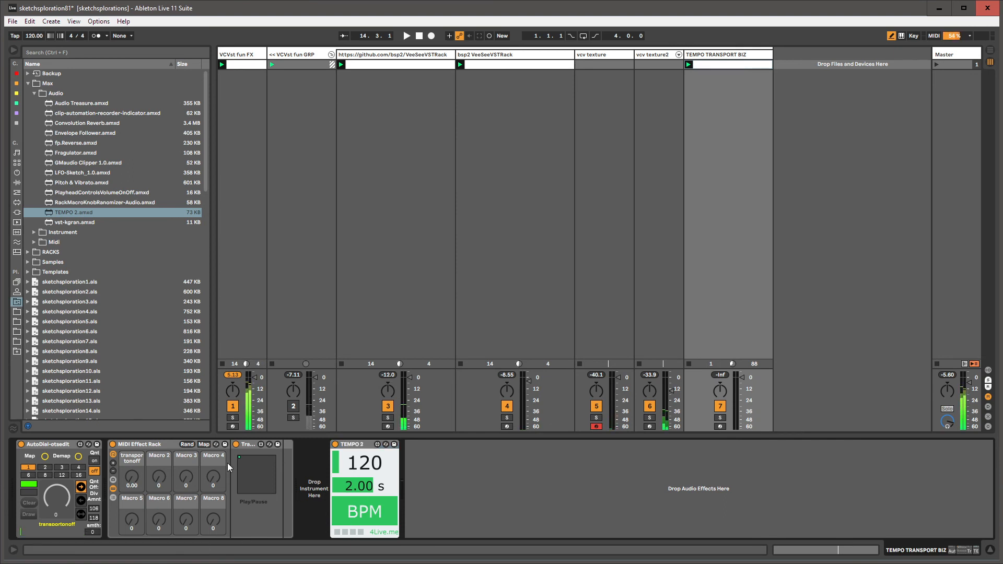
Step: Duplicate the AutoDial device, clear the copy's mapping, and set its two amount values to 100 and 93
left_click(75, 460)
key("ctrl+d")
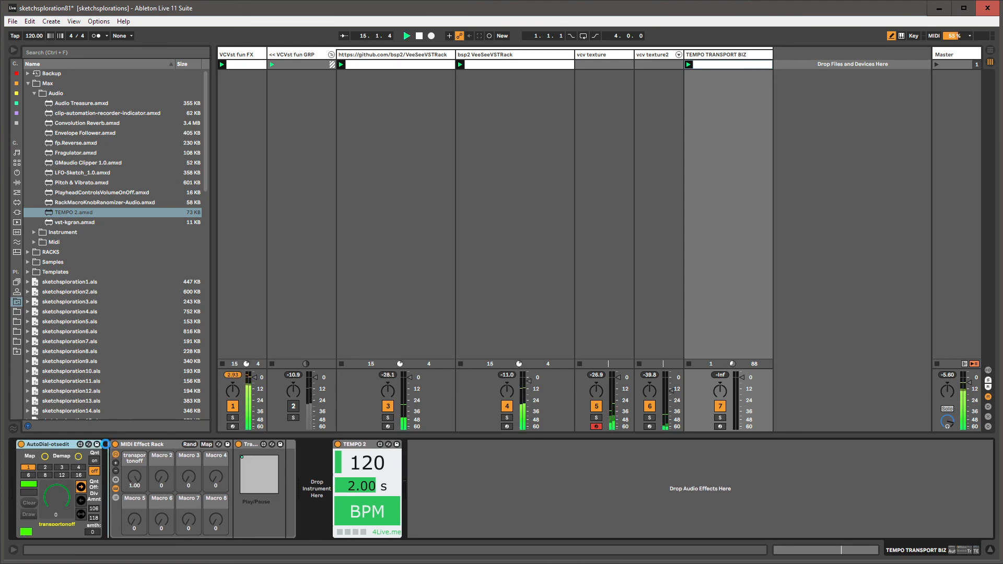
left_click(170, 456)
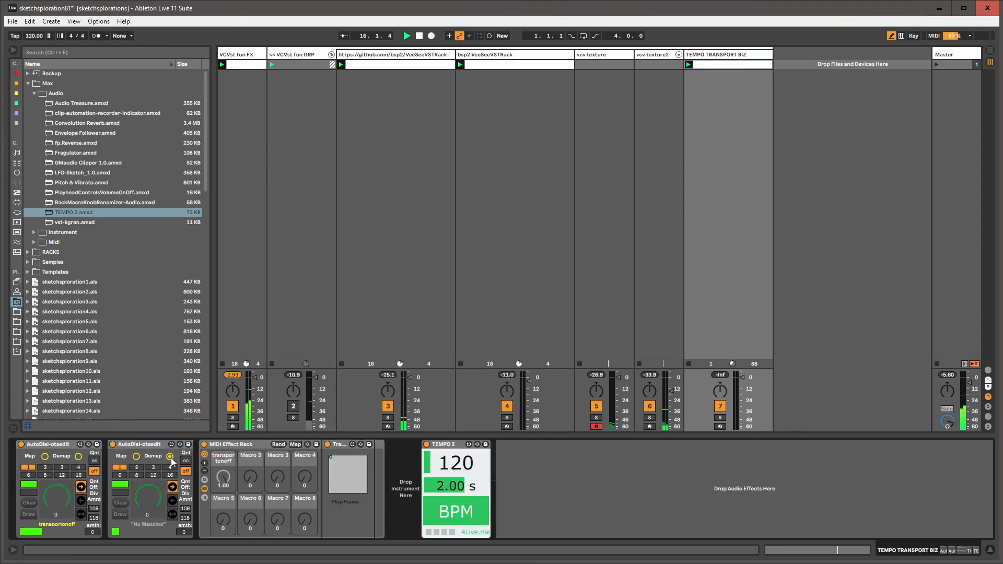
left_click_drag(186, 508, 187, 518)
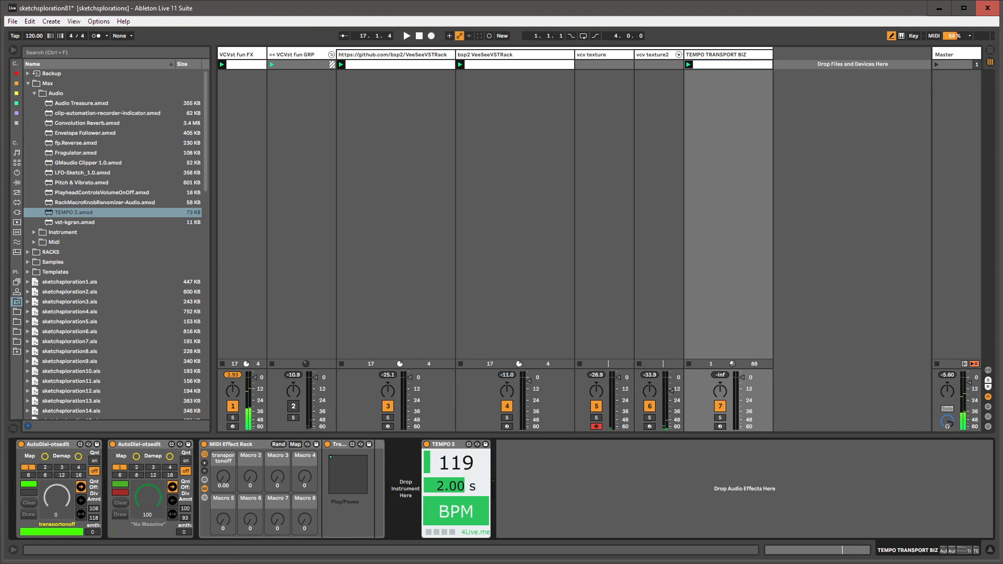
Step: Map the duplicated AutoDial to TEMPO 2's target tempo, setting that tempo to 87
left_click(136, 456)
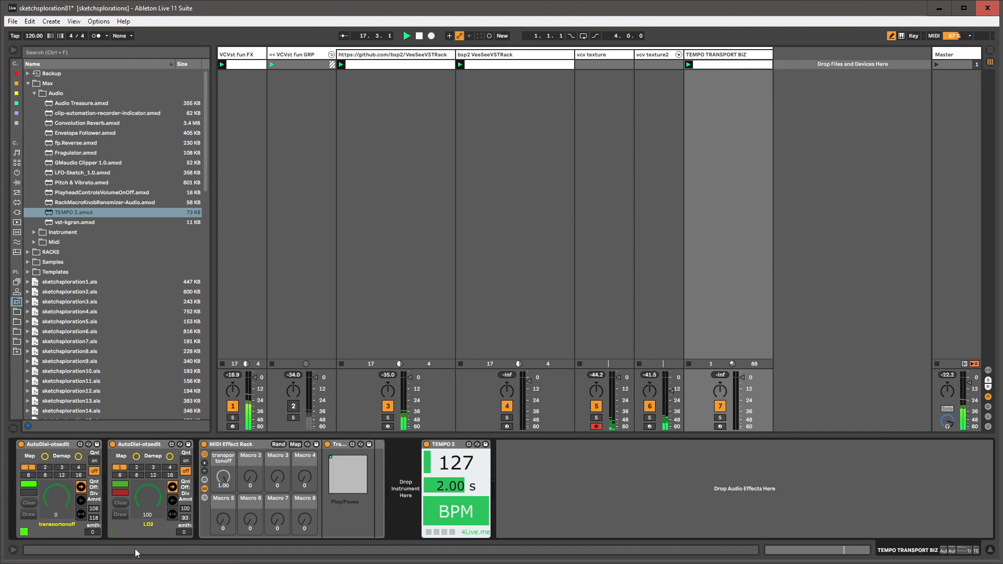
left_click(170, 456)
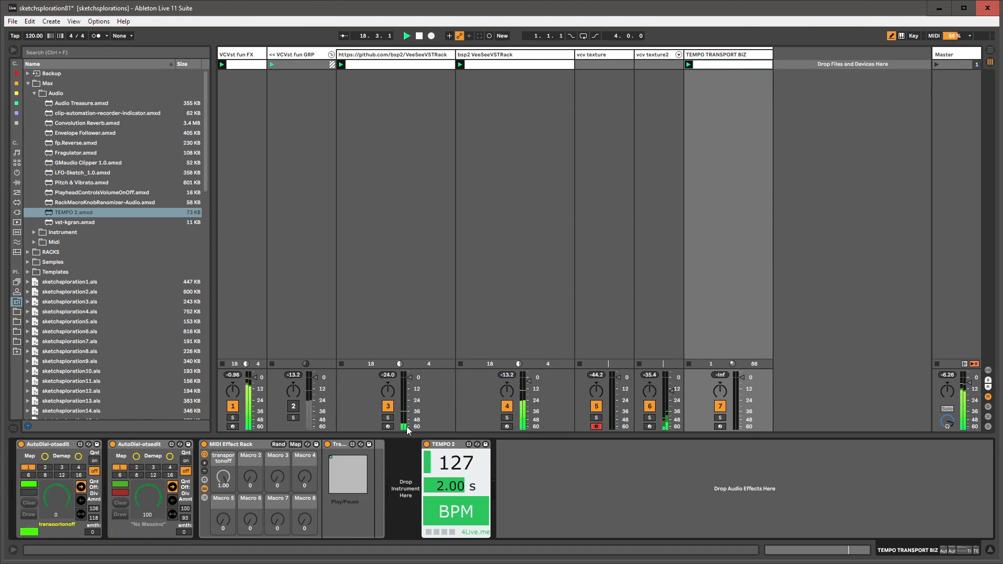
left_click_drag(456, 463, 455, 484)
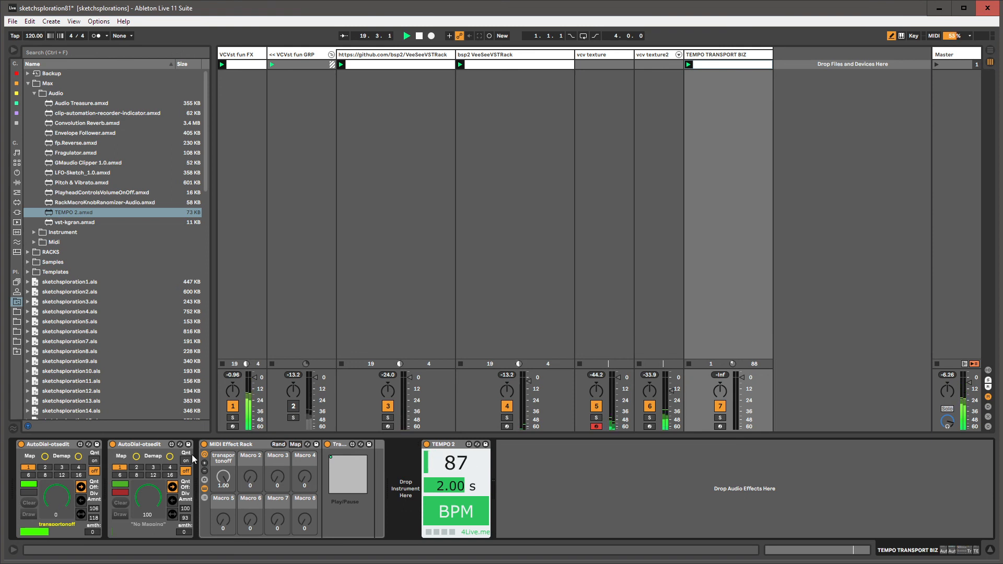
left_click(136, 457)
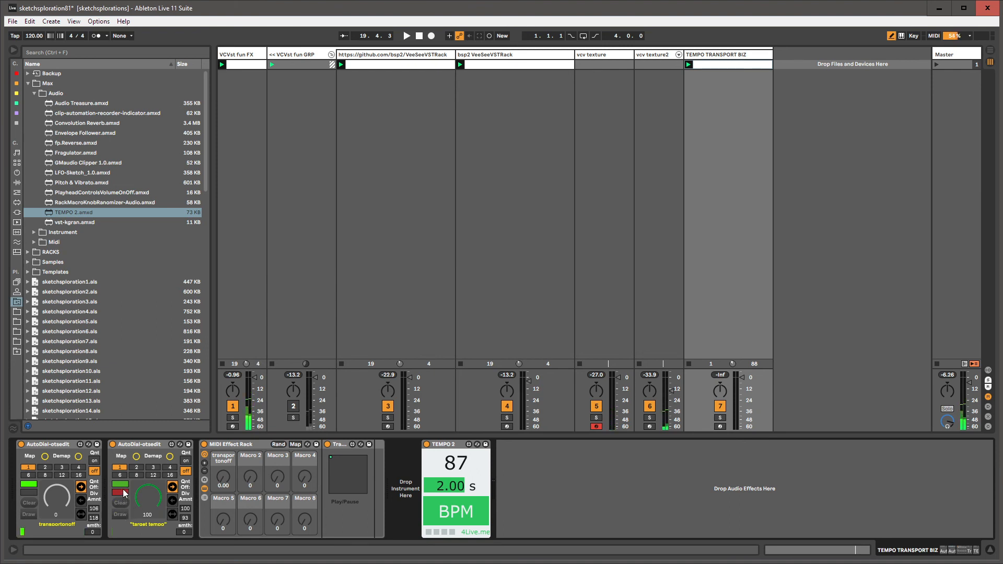
Step: Draw a stepped automation curve of low and mid-height plateaus for the duplicated AutoDial
left_click(120, 515)
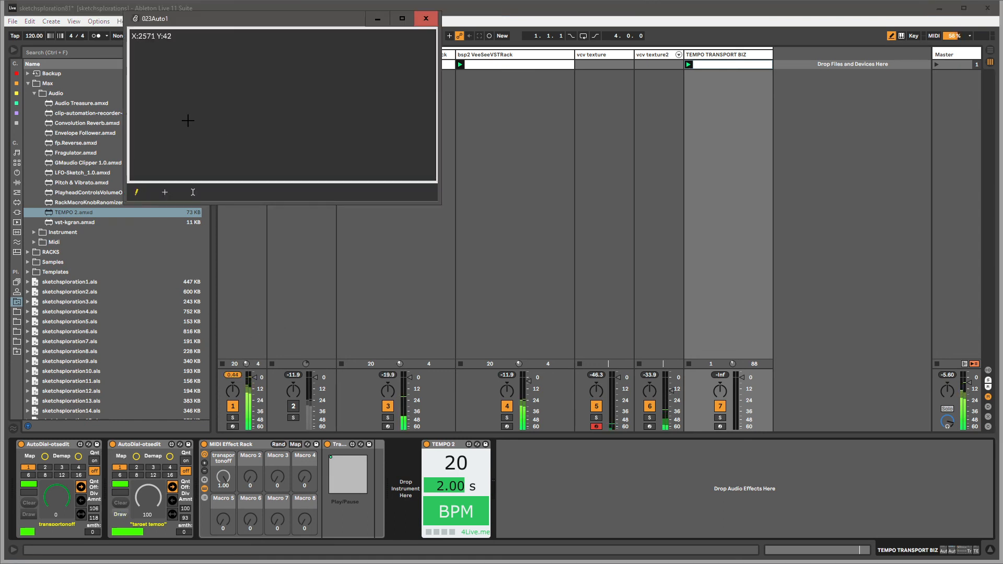
mouse_move(174, 119)
left_mouse_down()
mouse_move(387, 126)
mouse_move(427, 170)
left_mouse_up()
mouse_move(147, 169)
left_mouse_down()
mouse_move(177, 166)
mouse_move(136, 168)
left_mouse_up()
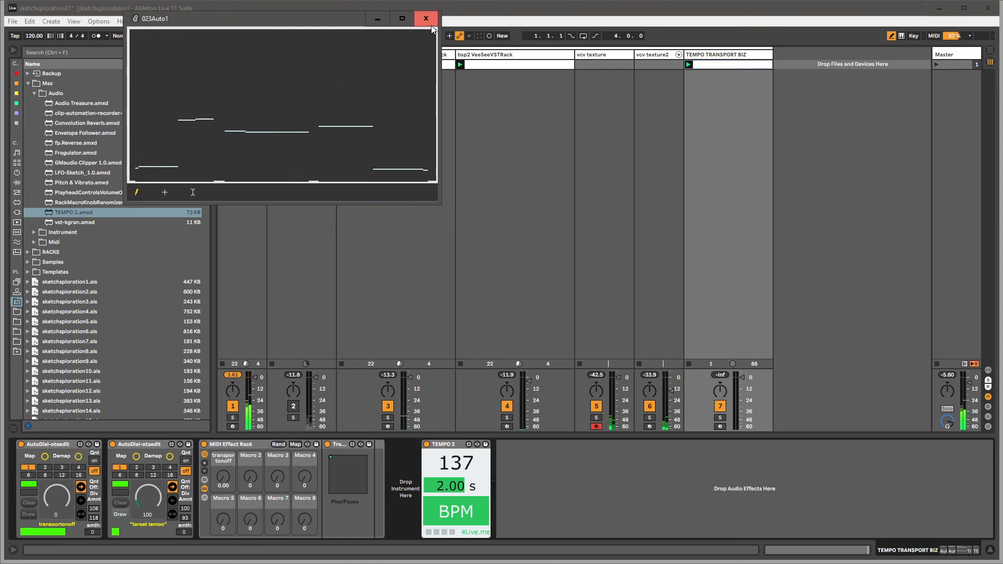
left_click(121, 514)
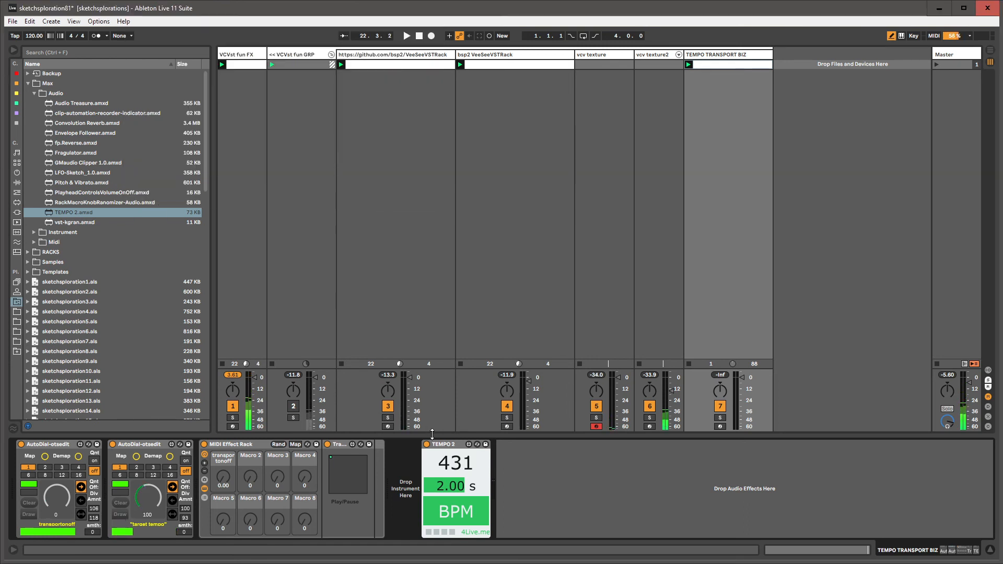
Step: Group TEMPO 2 into an Audio Effect Rack, clear the second AutoDial's mapping, and map target tempo to the rack's Macro 1
key("ctrl+g")
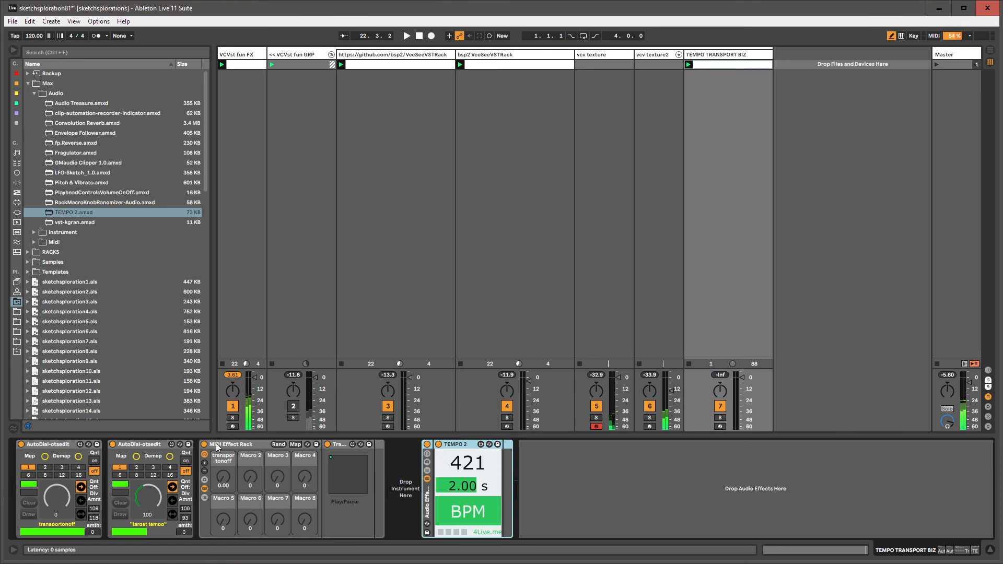
left_click(427, 453)
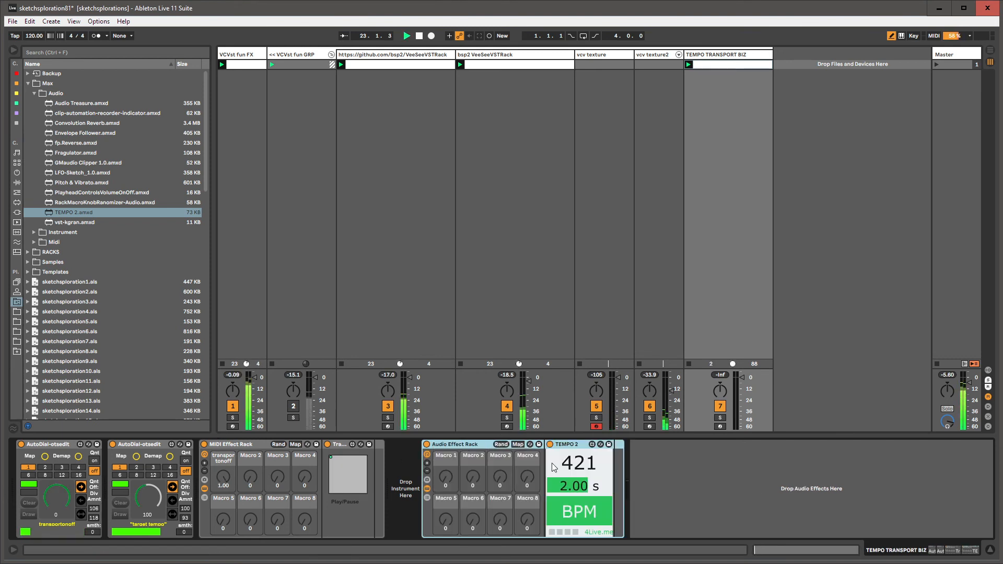
left_click(170, 457)
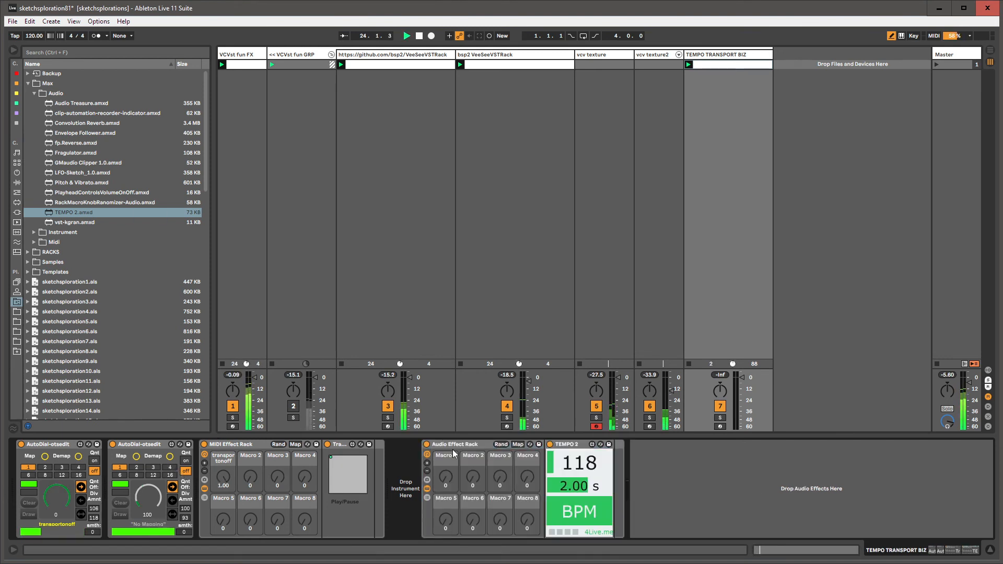
left_click(517, 444)
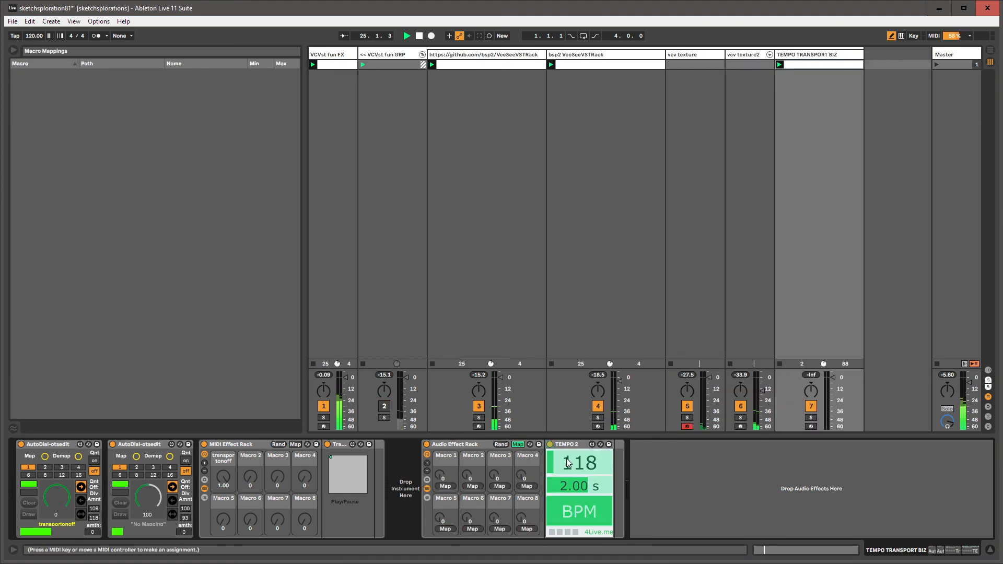
left_click(444, 485)
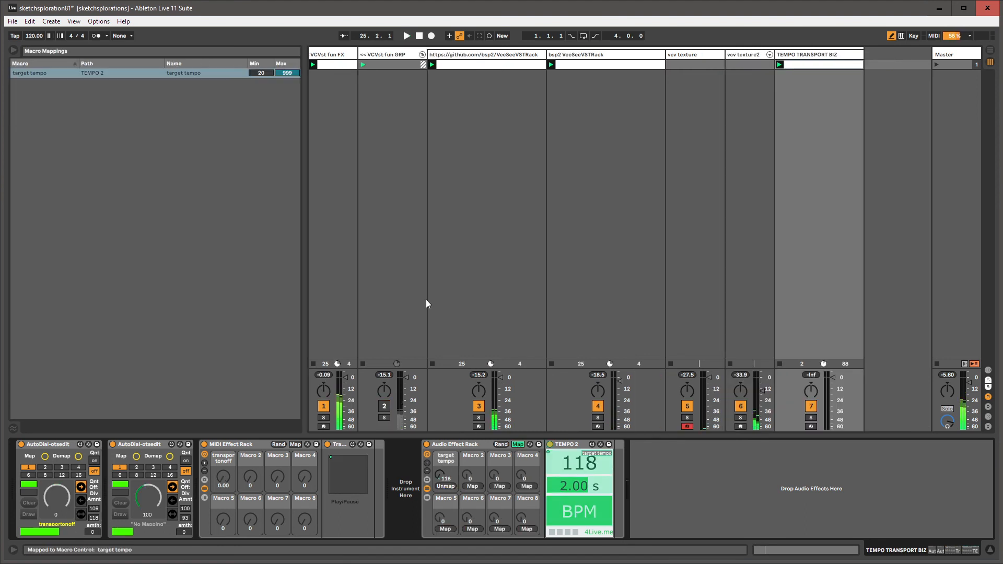
Step: Set the target tempo macro mapping's range to a minimum of 28 and a maximum of 170
left_click(264, 73)
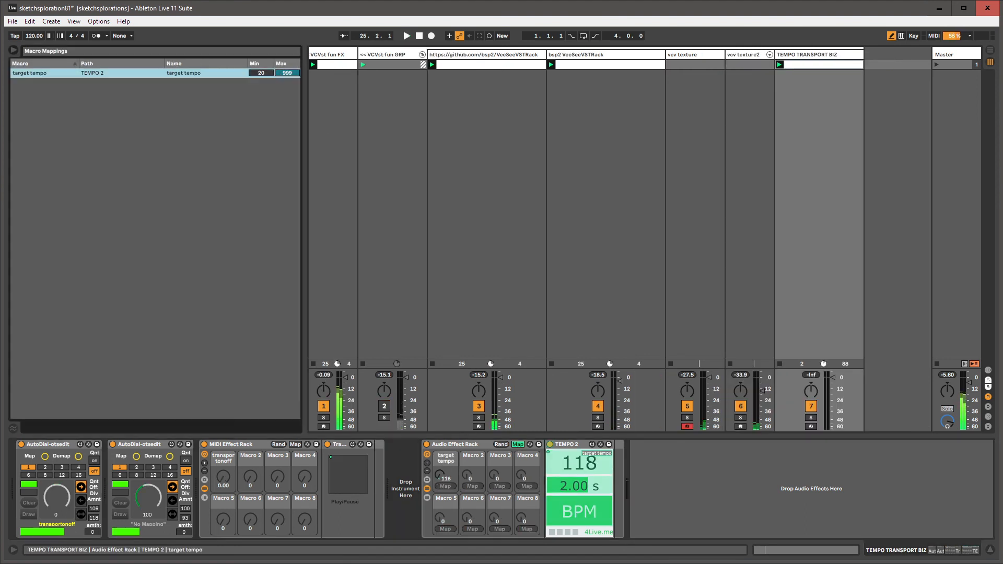
left_click(278, 72)
type("170")
key("Return")
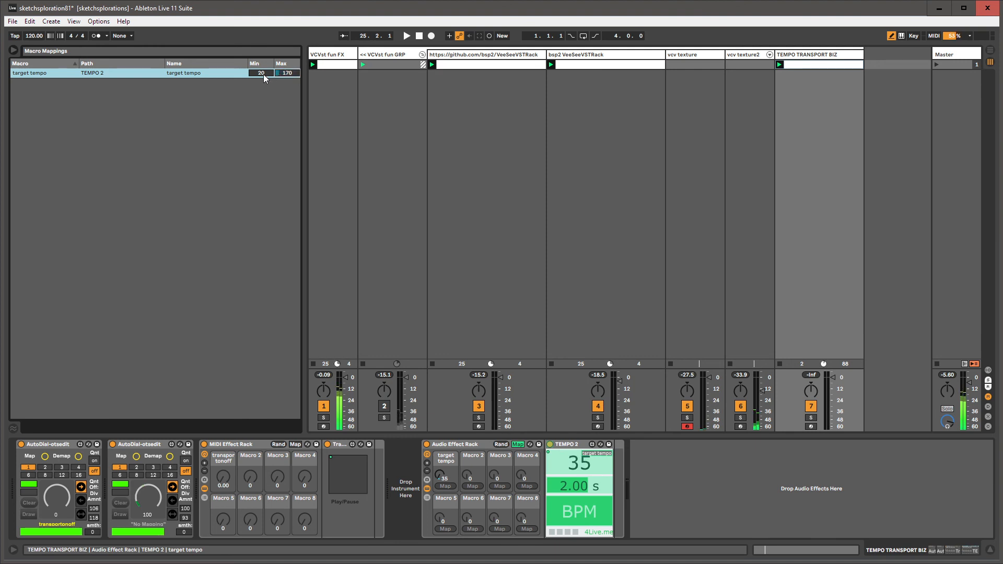
left_click(263, 73)
type("28")
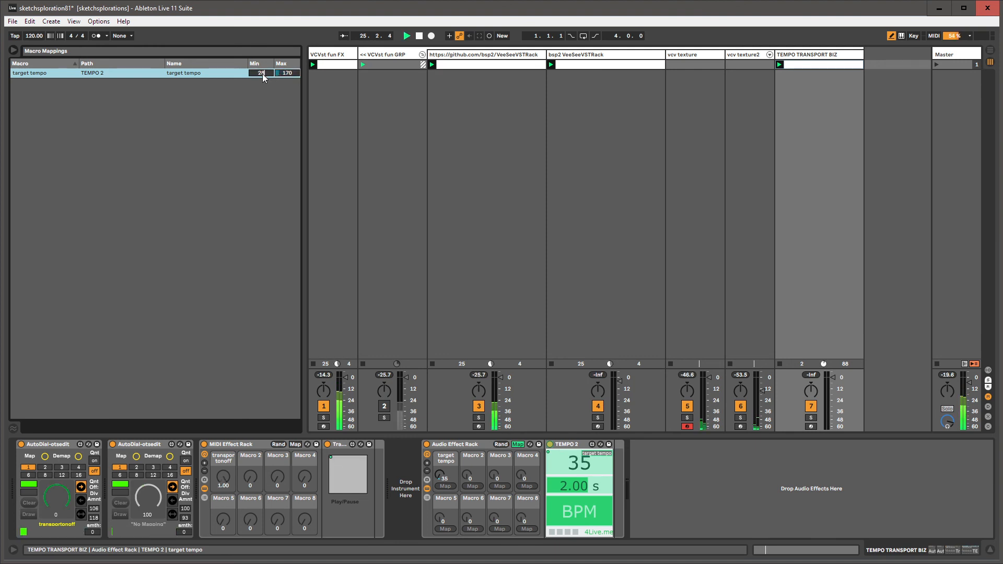
key("Return")
left_click(517, 445)
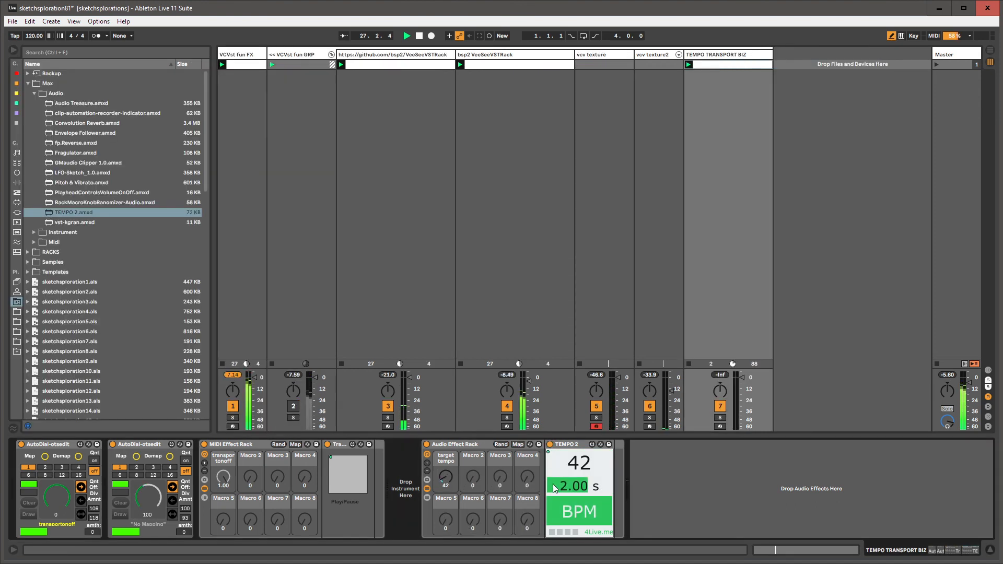
Step: Map TEMPO 2's BPM/STAY switch to the rack's Macro 2, set the transition time to 20.0 ms, and hold the macro at 127
left_click(517, 444)
left_click(575, 512)
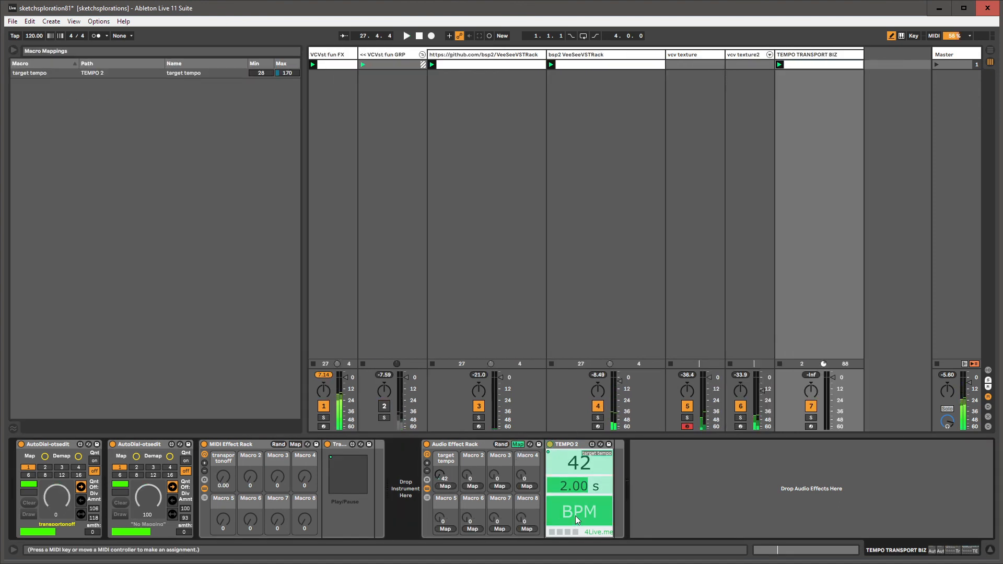
left_click(472, 486)
left_click(518, 444)
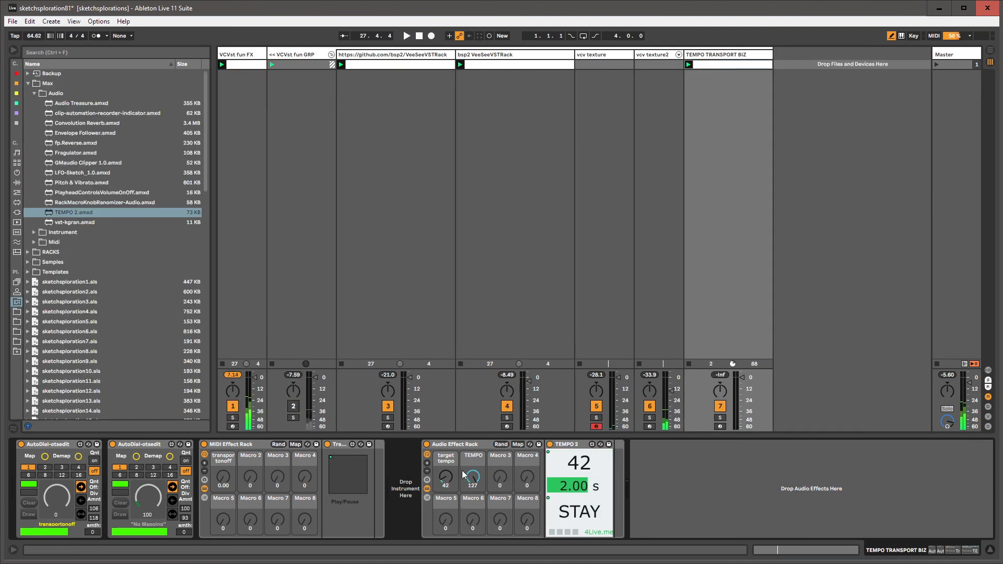
left_click_drag(555, 484, 555, 528)
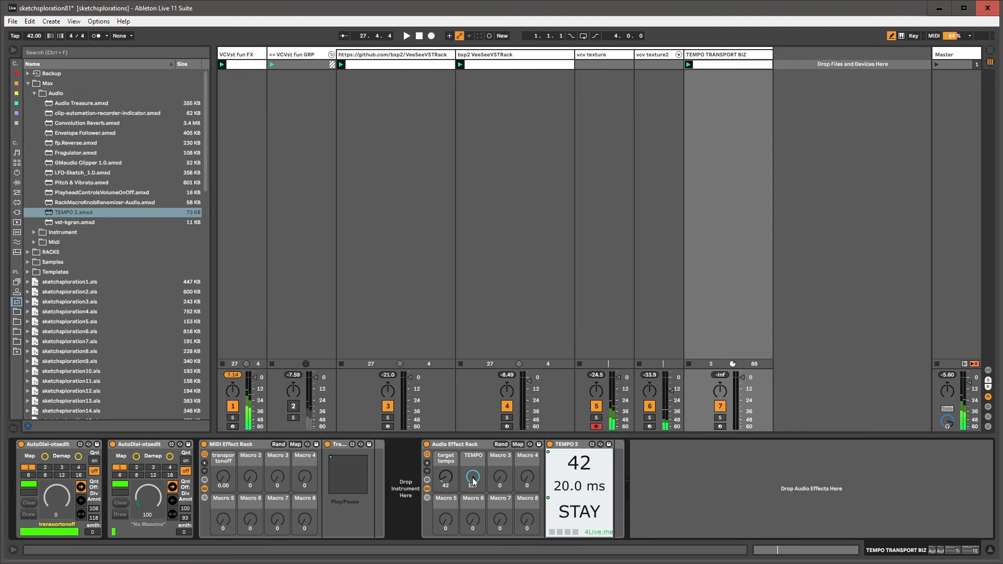
left_click_drag(473, 479, 473, 445)
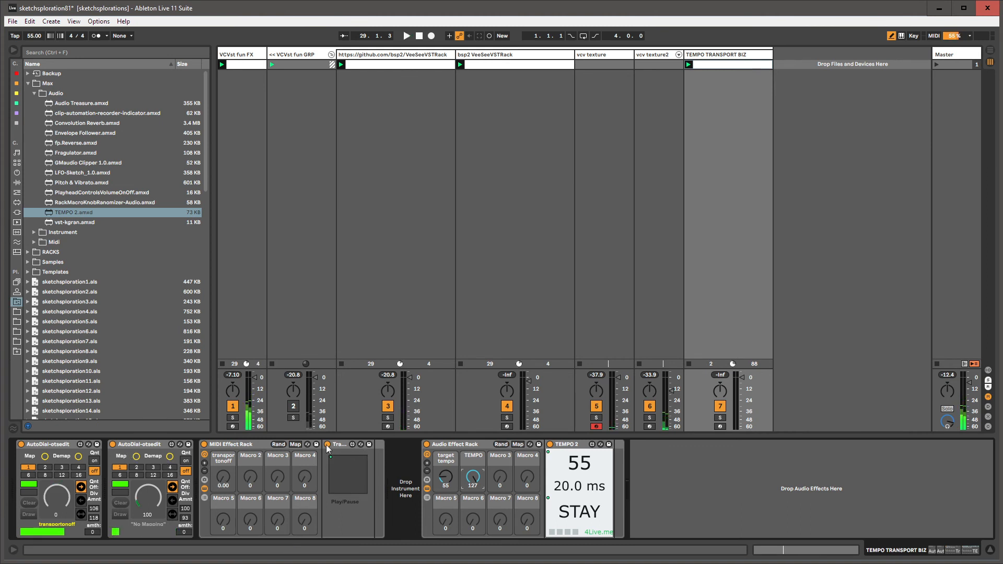
Step: Map the second AutoDial to the target tempo macro and redraw its curve with extra short high and low plateaus
left_click(137, 458)
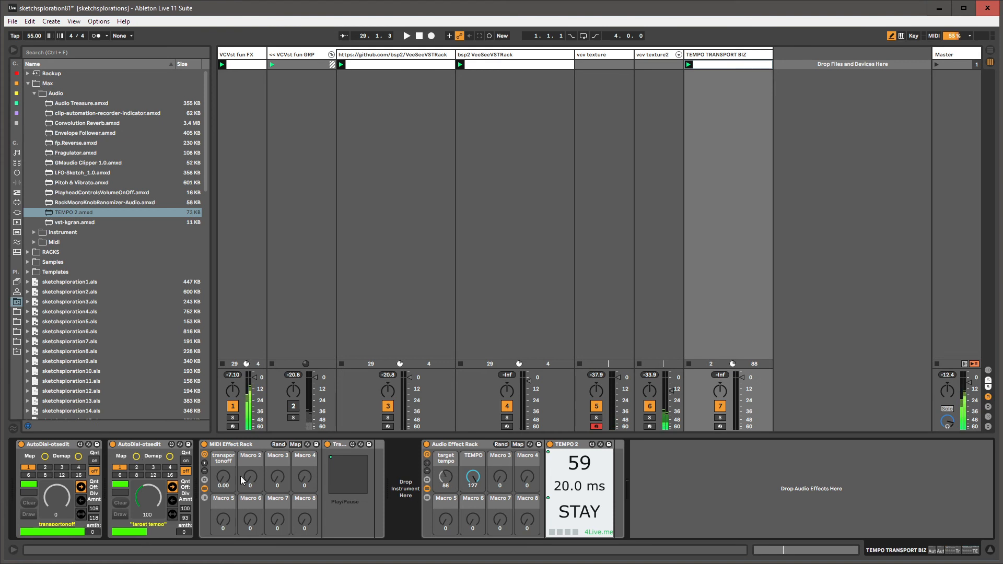
left_click(121, 516)
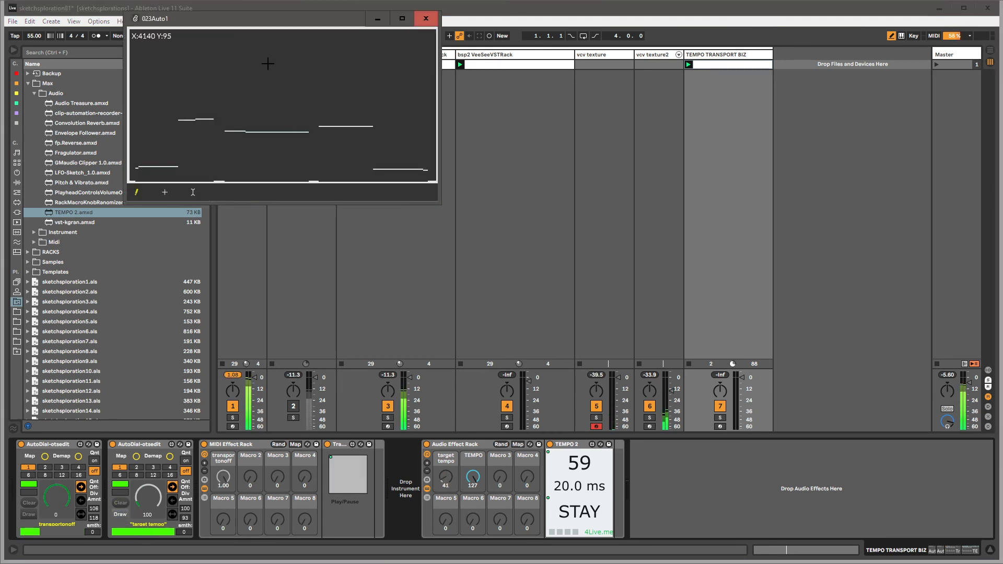
left_click_drag(267, 62, 302, 61)
left_click_drag(175, 75, 195, 75)
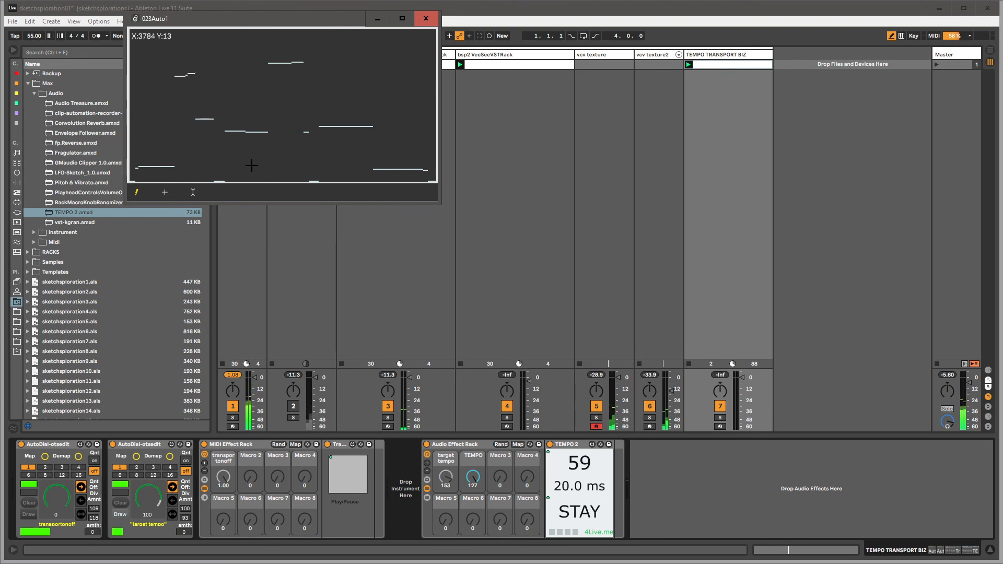
left_click_drag(252, 166, 343, 164)
left_click_drag(381, 62, 411, 100)
left_click(359, 95)
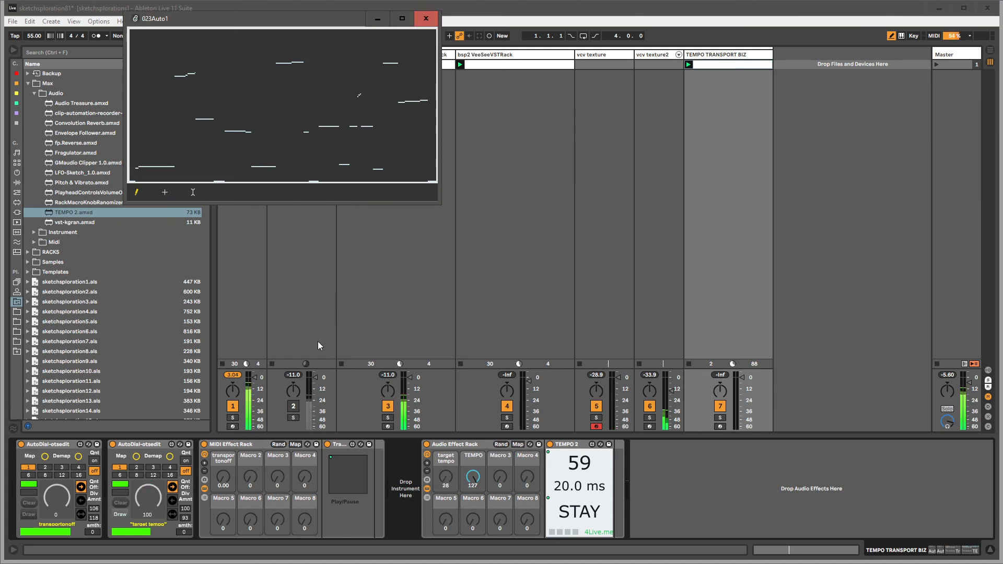
Step: Clear the target tempo mapping from the rack's Macro 1 and map it again with the full 20 to 999 range
left_click(118, 513)
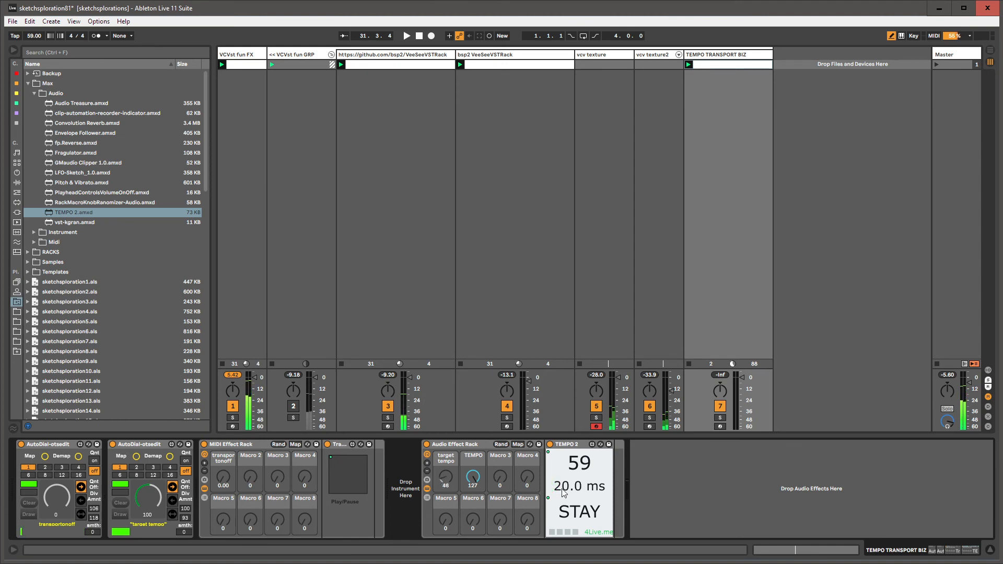
left_click(519, 444)
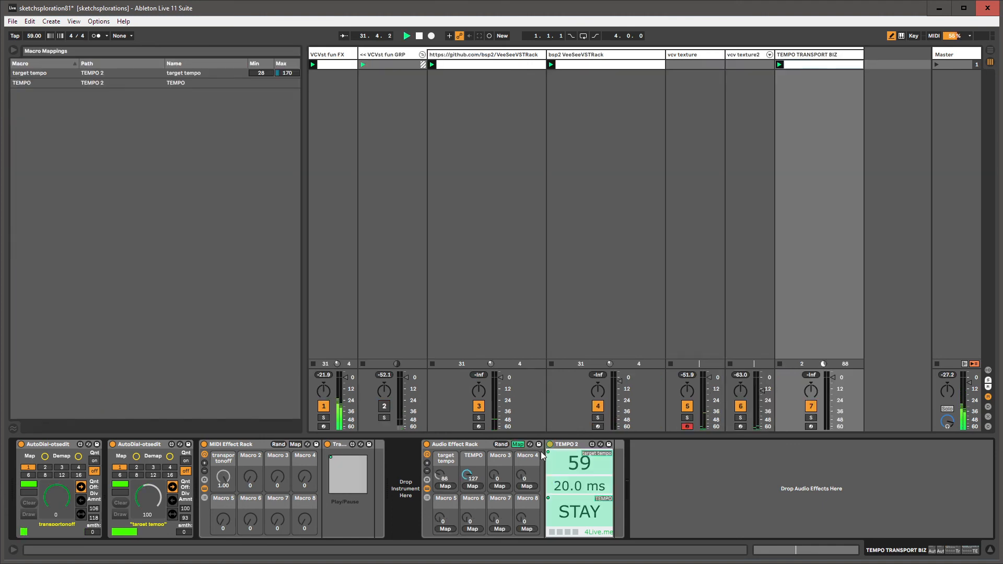
left_click(448, 487)
left_click(448, 487)
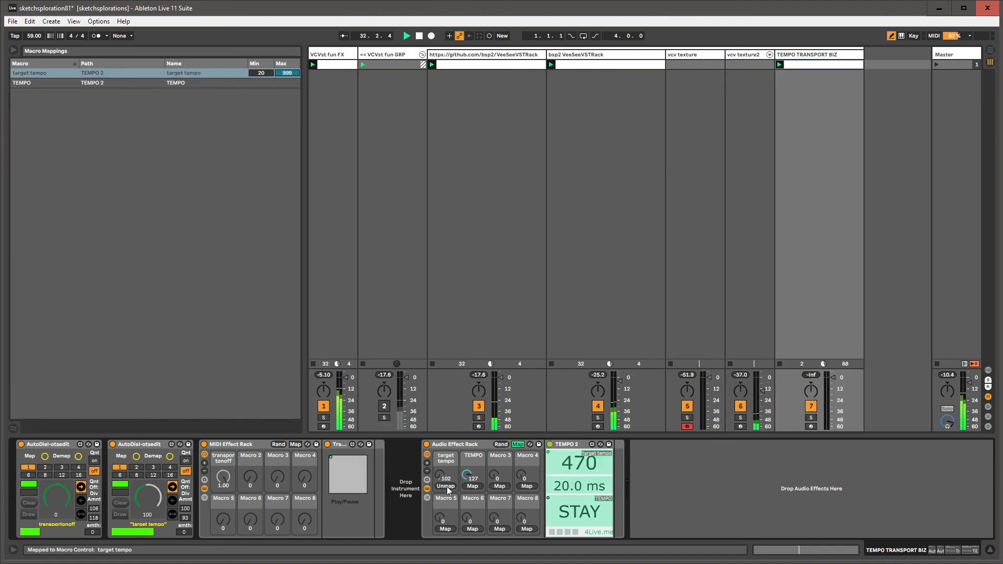
left_click(518, 444)
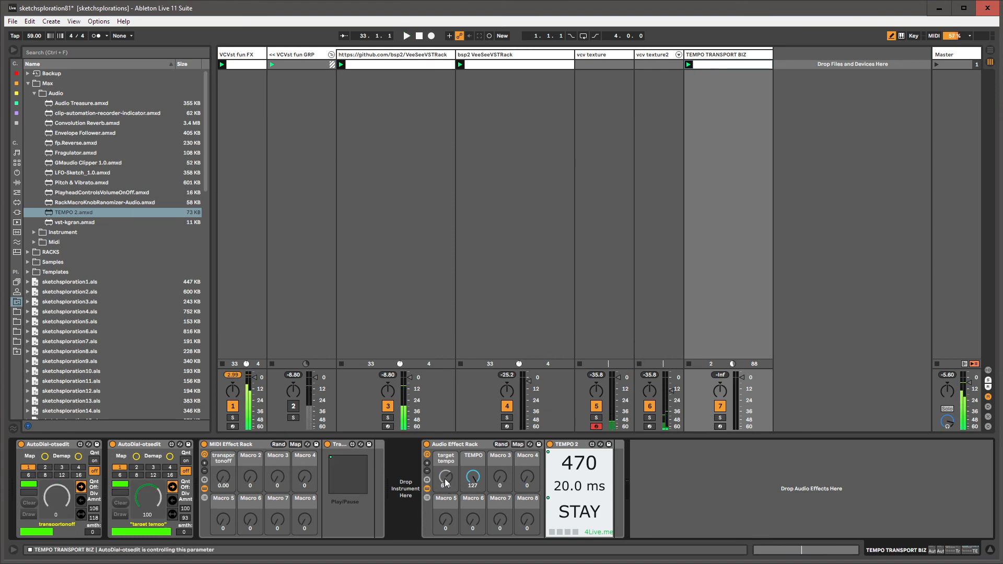
Step: Show the target tempo macro's modulation envelope in the clip and draw a shallow dip with its low point near bar 10
left_click_drag(447, 482, 448, 486)
right_click(445, 478)
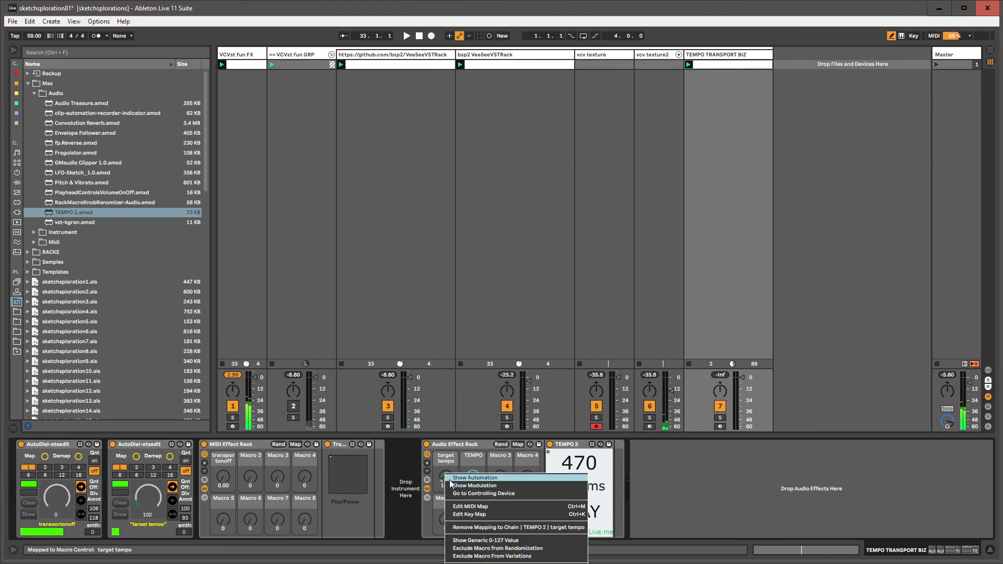
left_click(460, 488)
key("b")
left_click(246, 443)
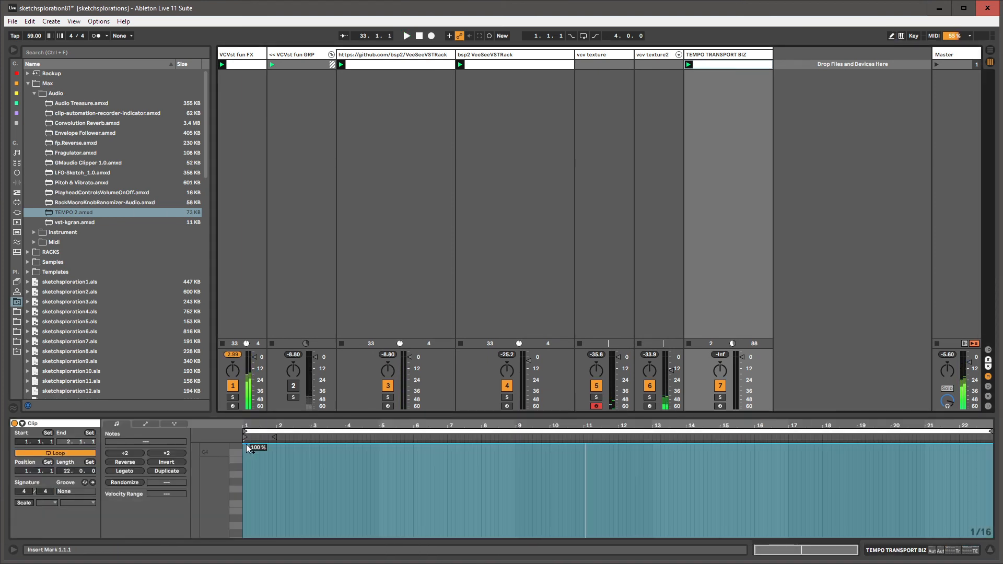
left_click_drag(260, 444, 917, 444)
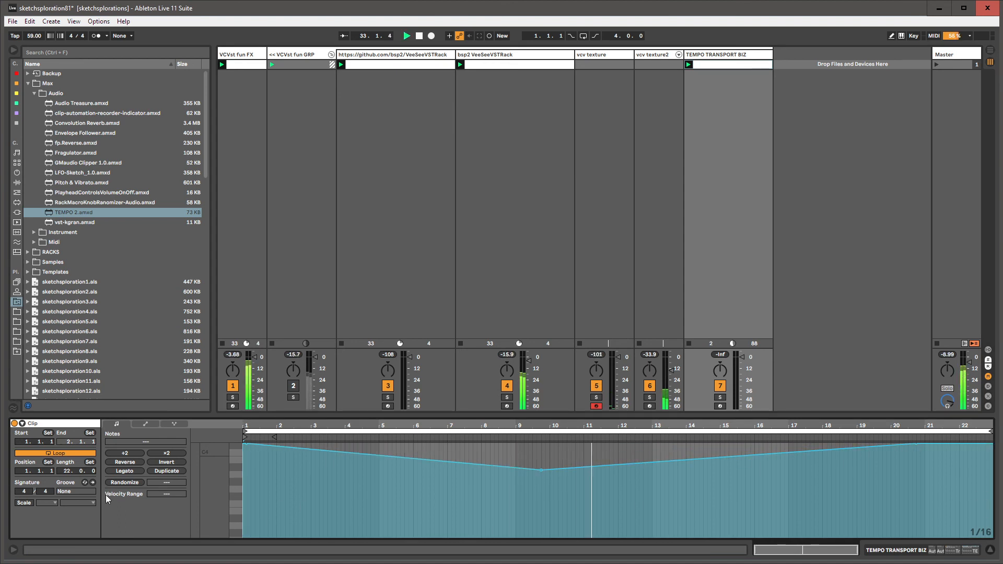
Step: Unlink the modulation envelope from the clip loop, shorten its loop to 0.1.2, and pull its middle down to about 80 %
left_click(75, 453)
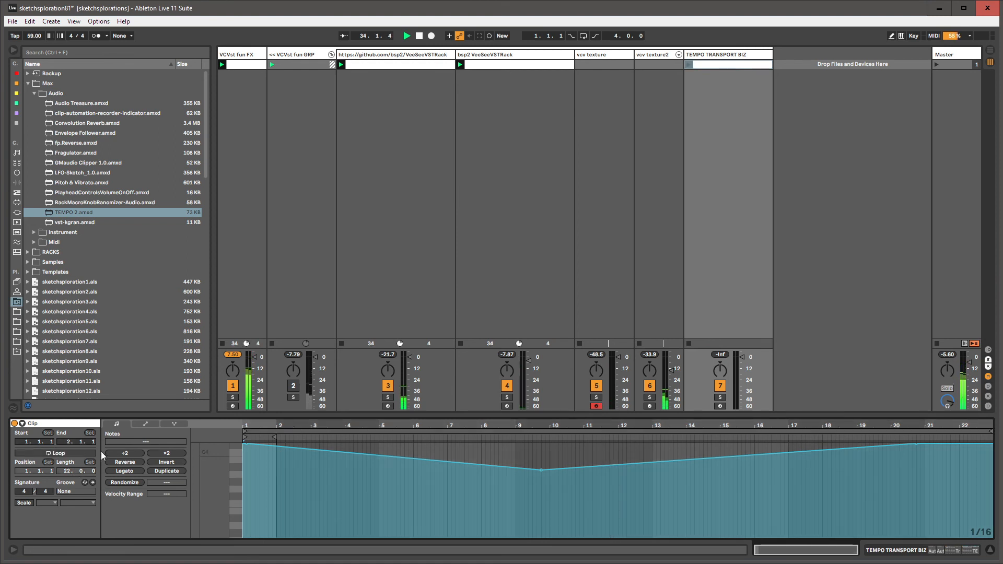
left_click(95, 453)
left_click(145, 423)
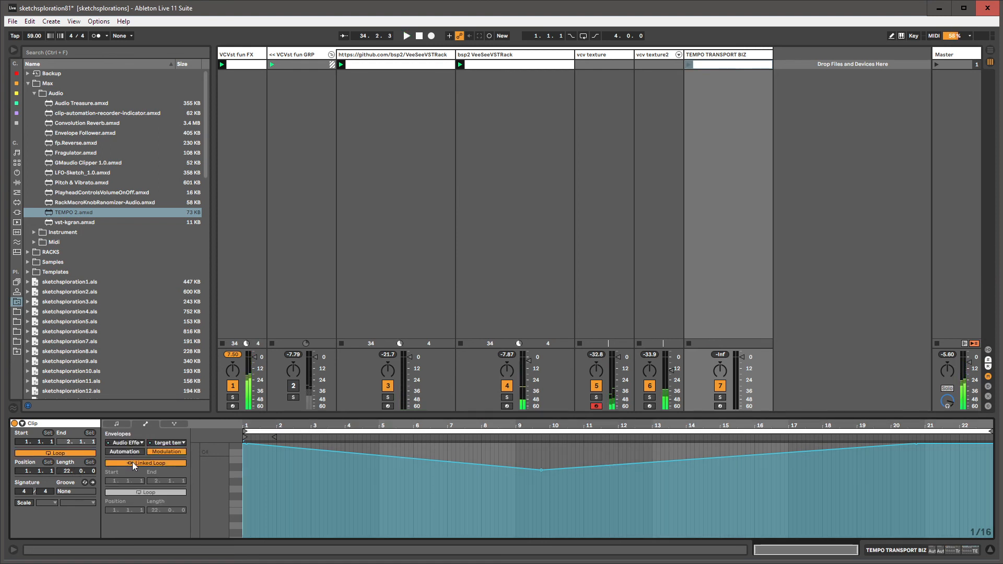
left_click(133, 462)
left_click_drag(993, 435, 524, 436)
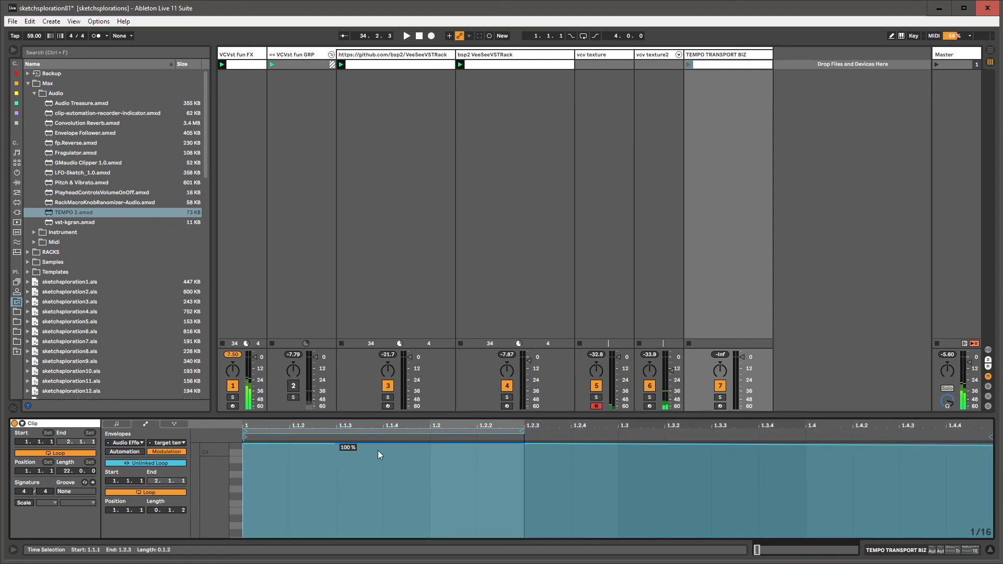
left_click(244, 445)
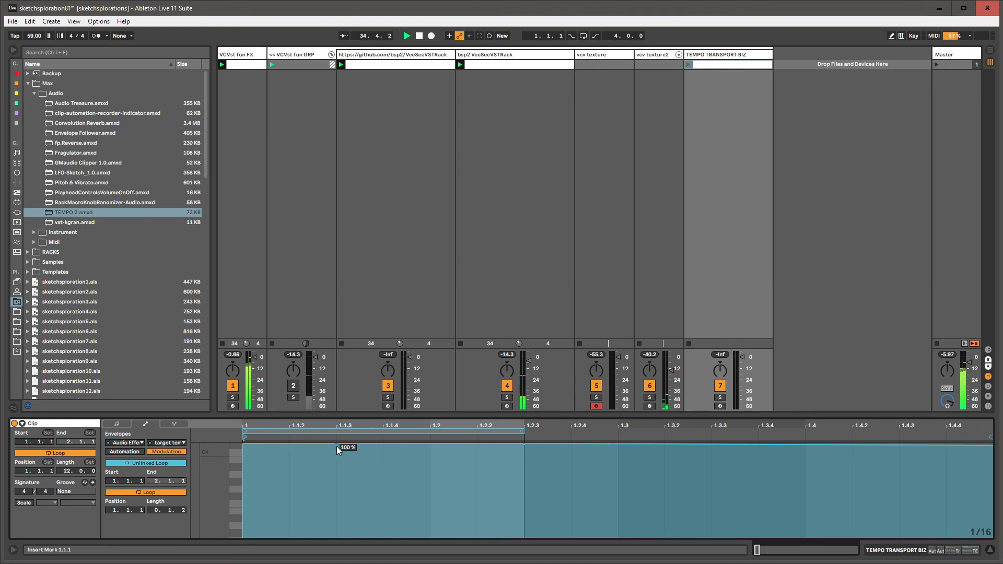
left_click_drag(383, 445, 384, 462)
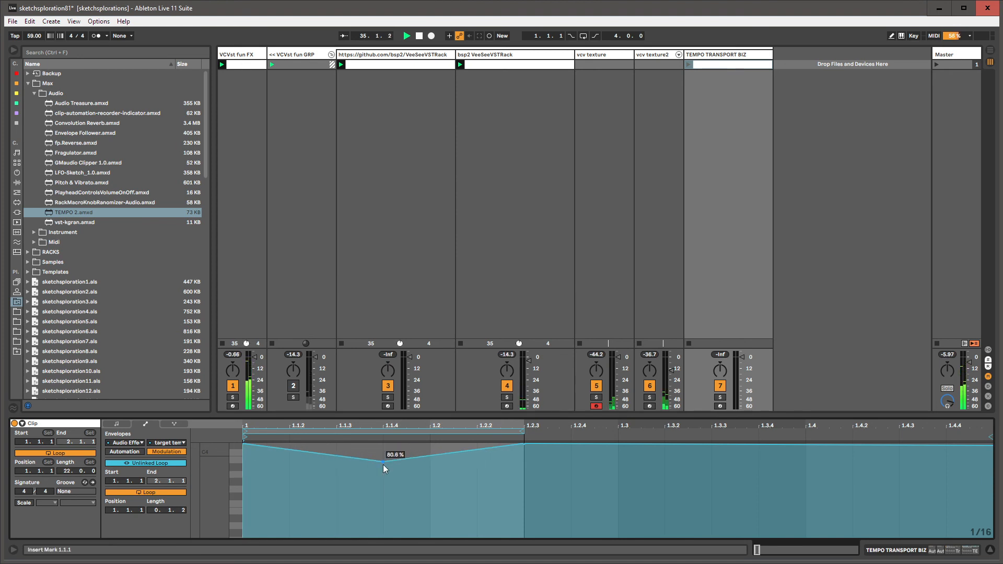
Step: Show the TEMPO TRANSPORT BIZ track's devices, launch its clip again, and keep the TEMPO macro at 127
double_click(699, 55)
left_click(689, 64)
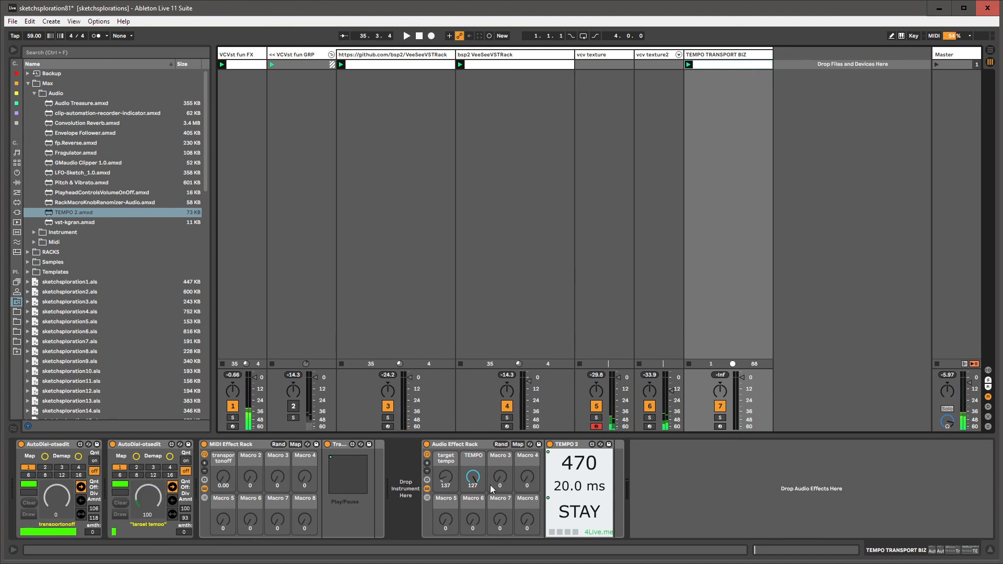
mouse_move(475, 478)
left_mouse_down()
mouse_move(473, 502)
mouse_move(471, 475)
left_mouse_up()
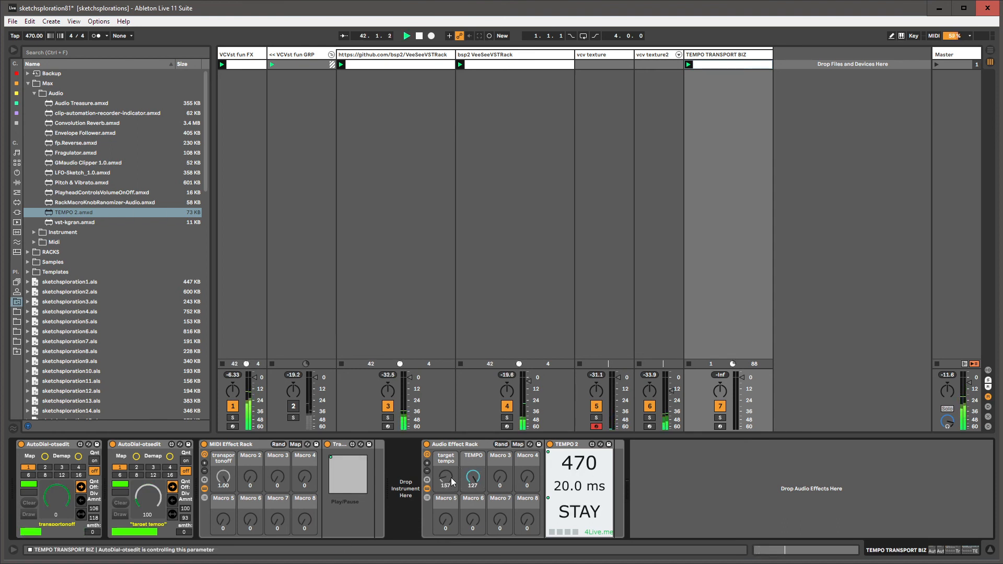
Step: Ungroup the Audio Effect Rack around TEMPO 2 and remap the second AutoDial directly to TEMPO 2's target tempo
left_click(493, 442)
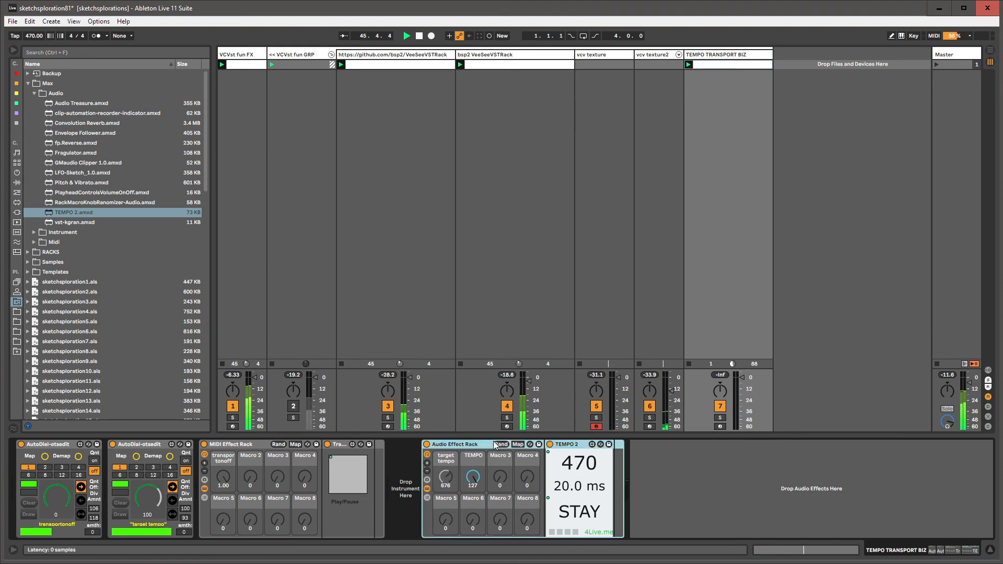
key("ctrl+shift+g")
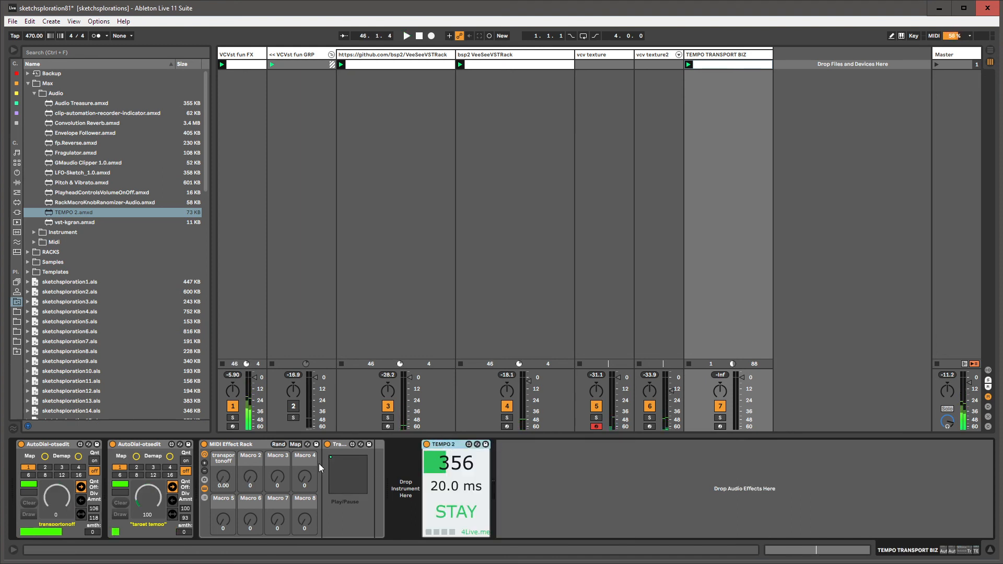
left_click(169, 457)
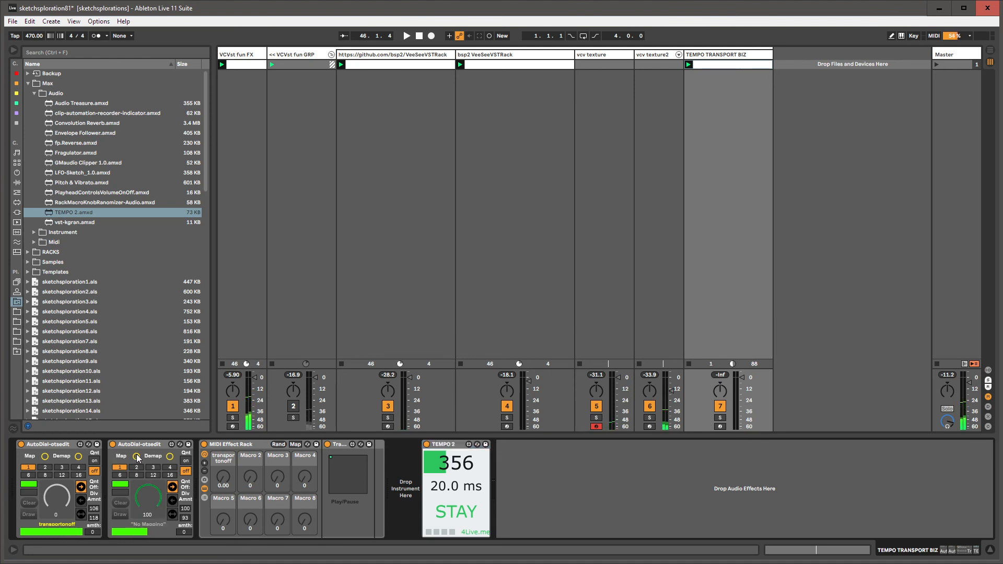
left_click(359, 470)
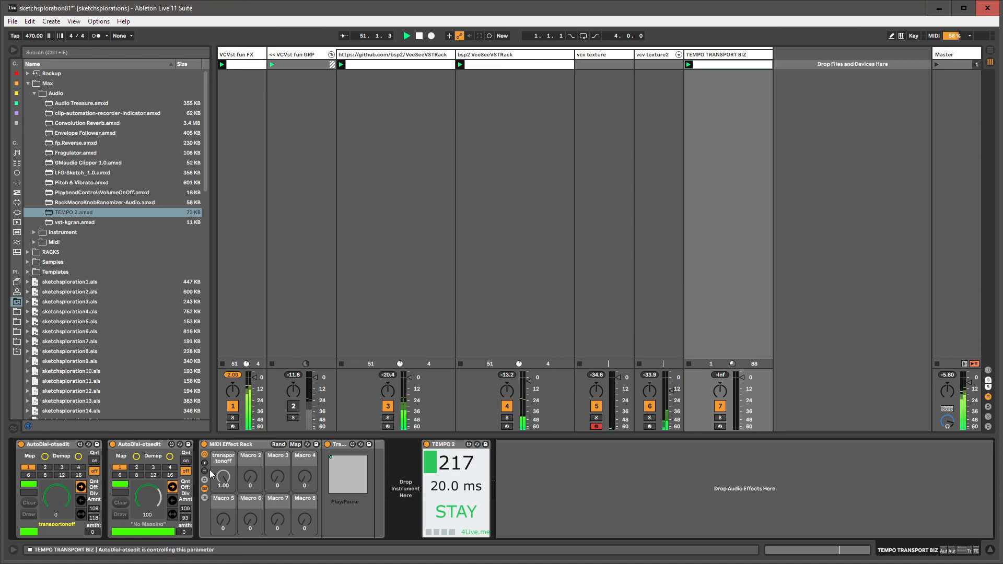
left_click(136, 458)
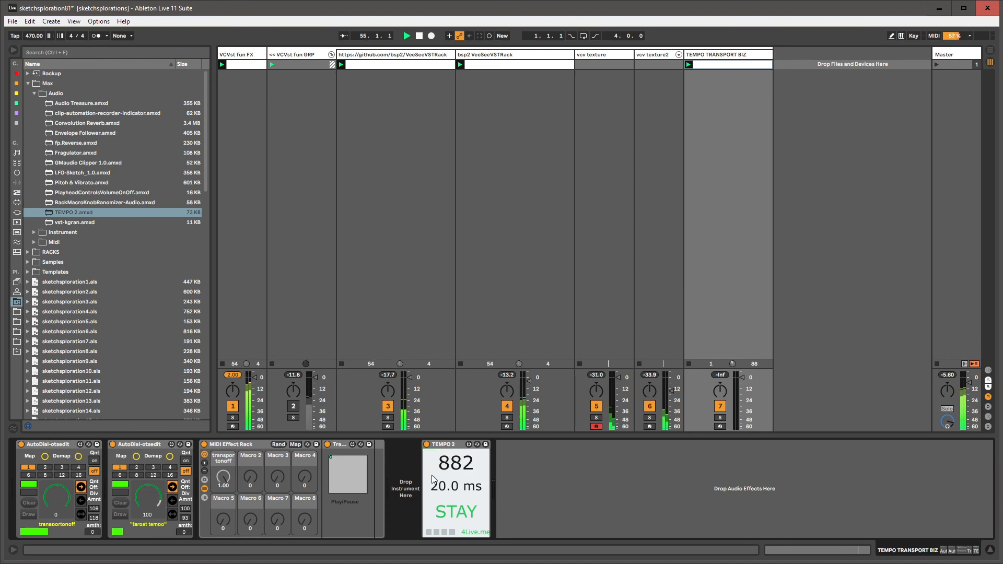
left_click(348, 473)
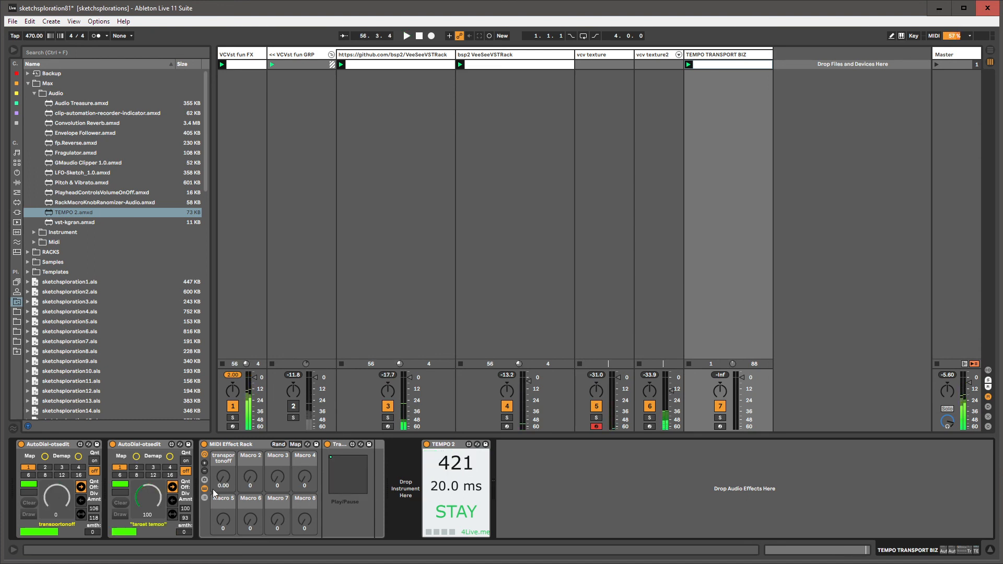
Step: Rename the second AutoDial device as "target tempo"
left_click(131, 441)
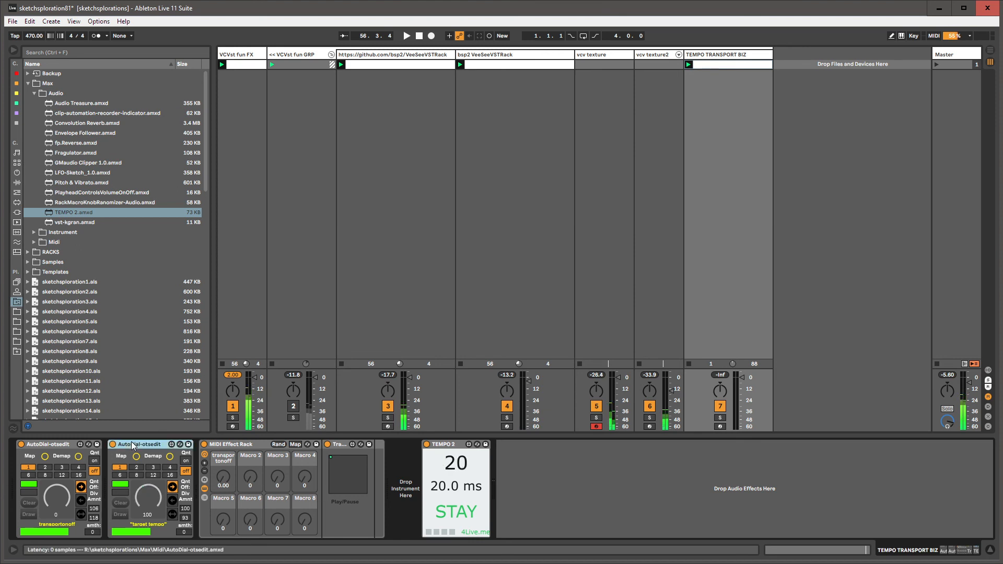
key("ctrl+r")
type("target tempo")
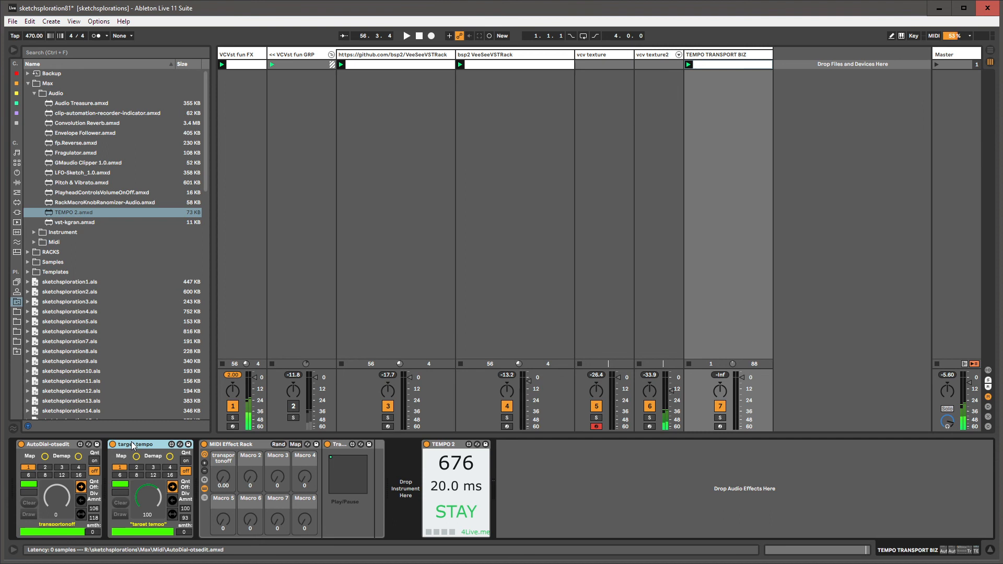
Step: Duplicate the target tempo AutoDial and rename the copy as "set tempo"
key("ctrl+d")
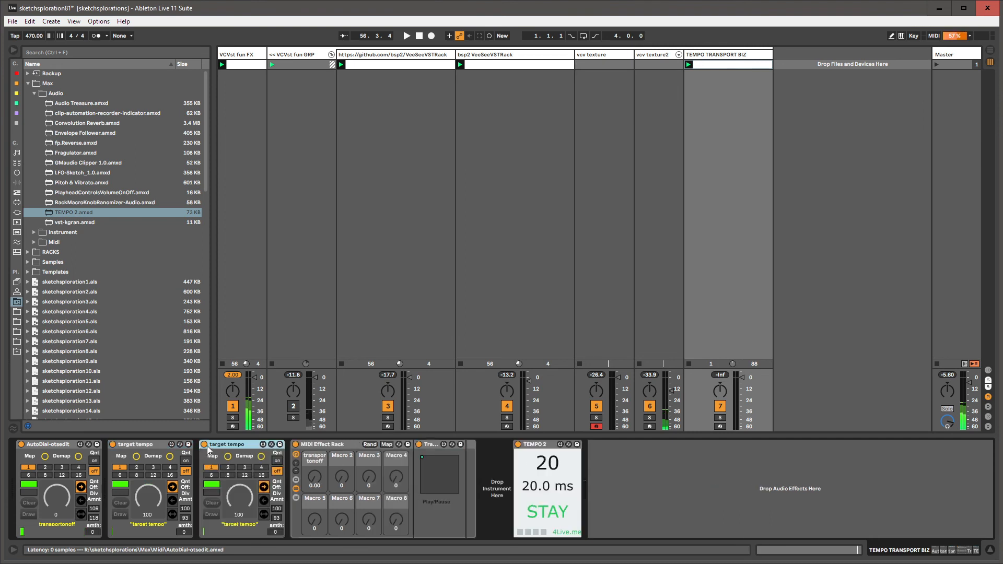
key("ctrl+r")
type("set tempo")
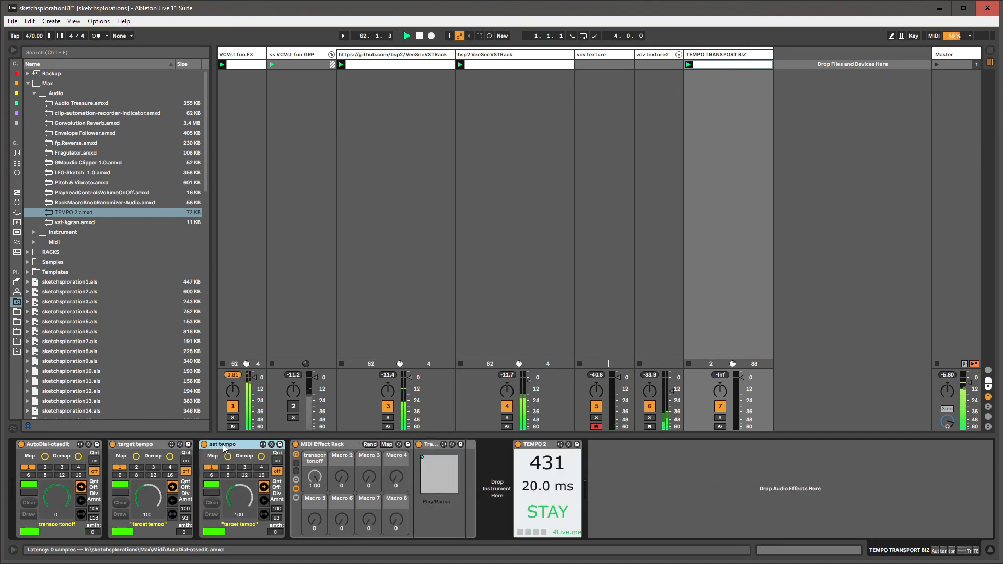
key("Return")
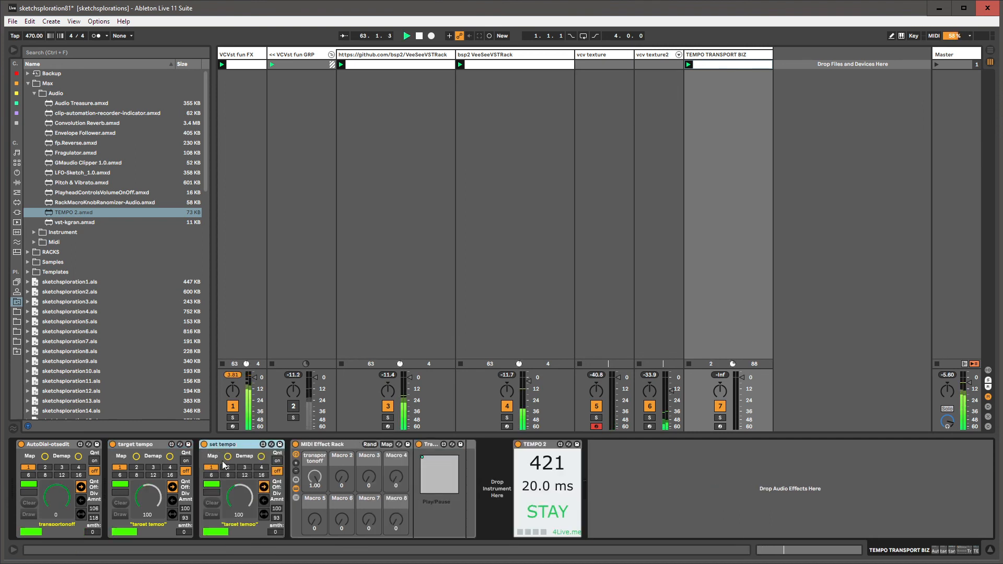
Step: Clear the set tempo AutoDial's mapping, switch TEMPO 2 to BPM, and redraw the AutoDial's curve with alternating maximum and minimum plateaus
left_click(261, 458)
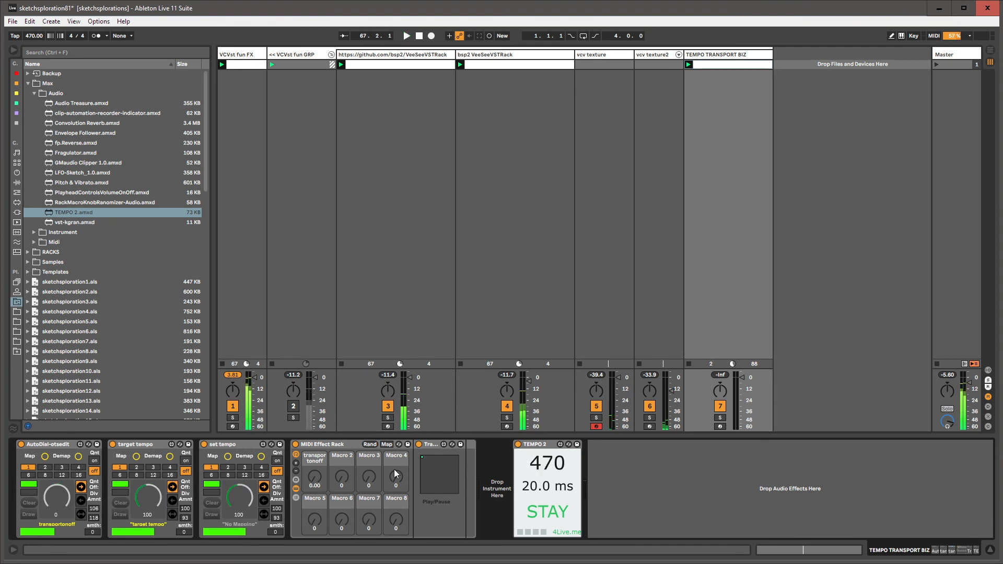
left_click(532, 512)
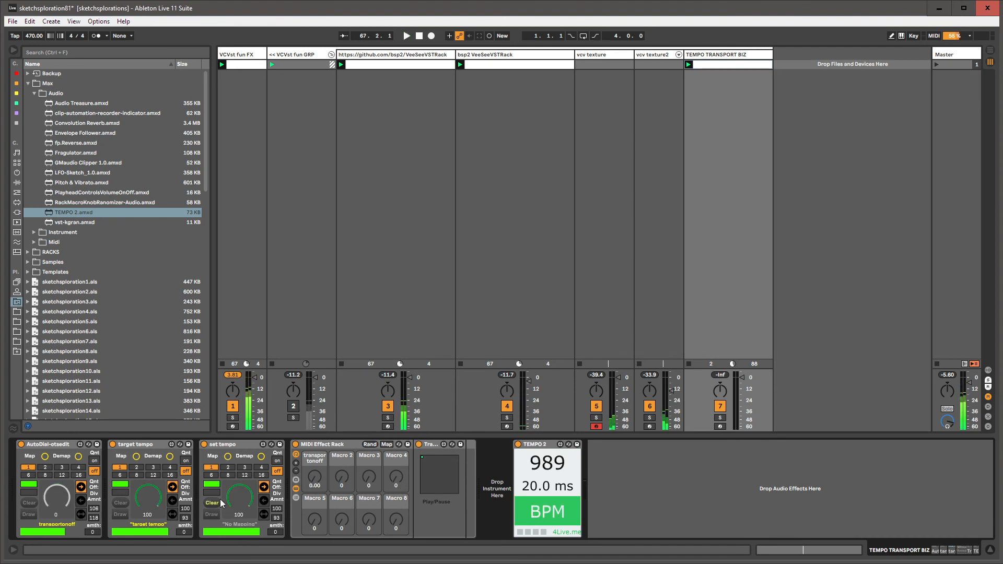
left_click(211, 514)
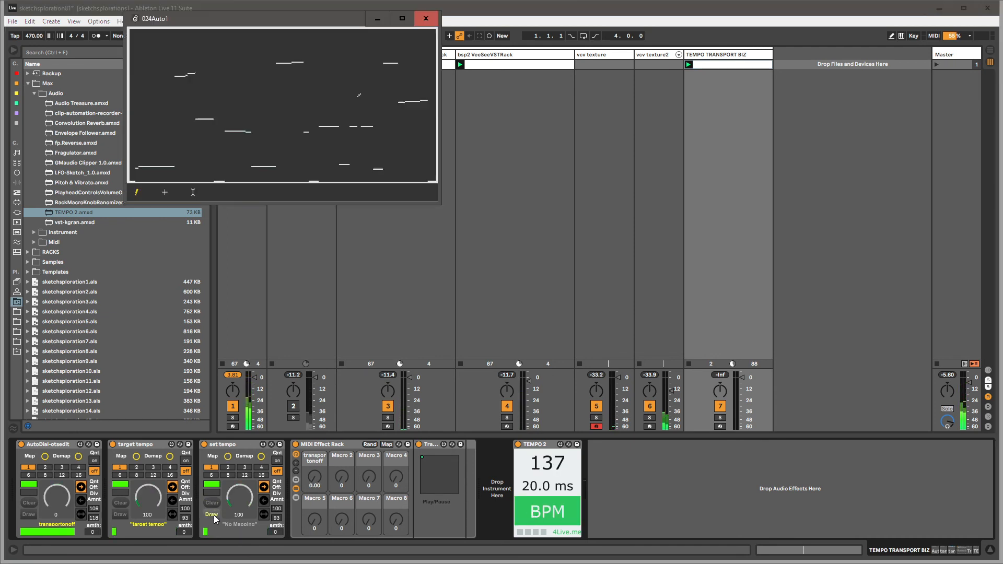
mouse_move(176, 49)
left_mouse_down()
mouse_move(167, 33)
mouse_move(185, 33)
mouse_move(170, 199)
mouse_move(230, 197)
mouse_move(223, 32)
mouse_move(292, 50)
mouse_move(305, 15)
mouse_move(380, 21)
left_mouse_up()
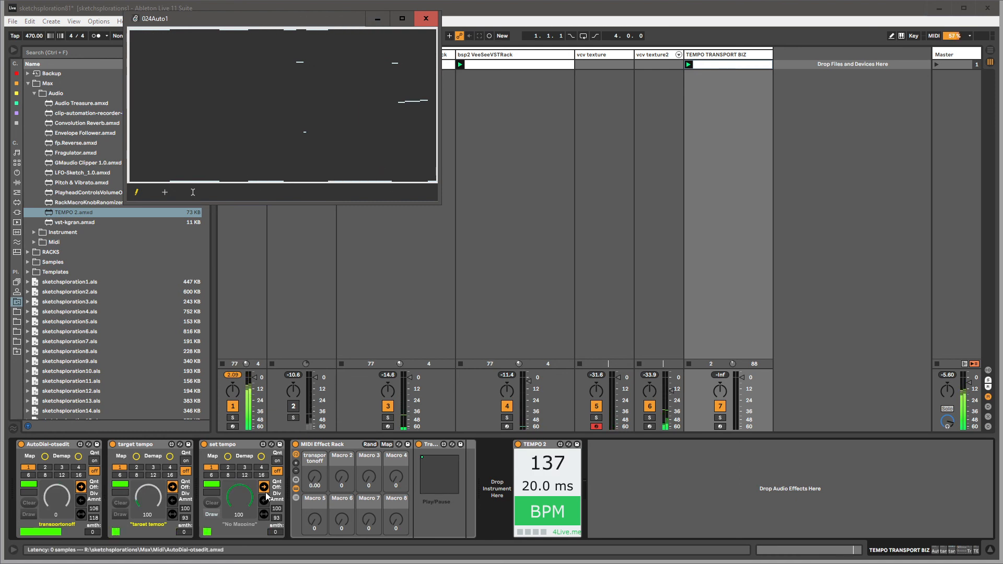
Step: Set the set tempo AutoDial's upper Amnt value to 86, finish its full high/low curve, and map it to TEMPO 2's BPM/STAY switch
left_click_drag(273, 509, 273, 516)
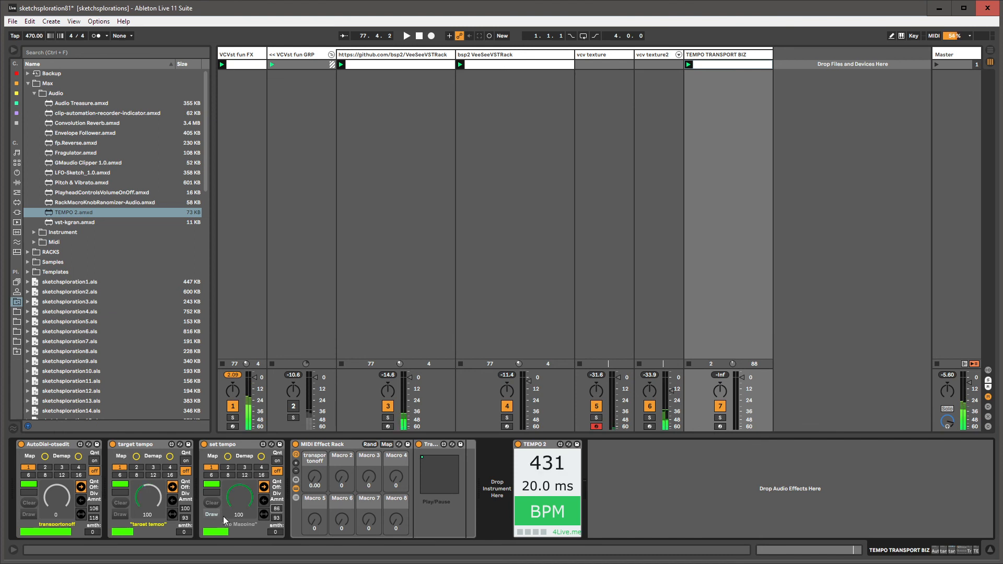
left_click(211, 516)
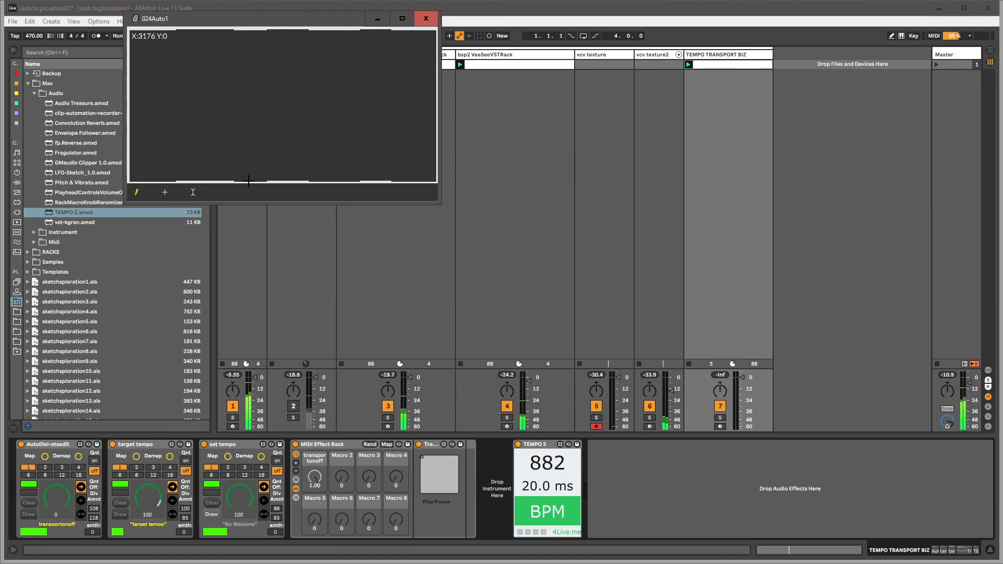
left_click(426, 18)
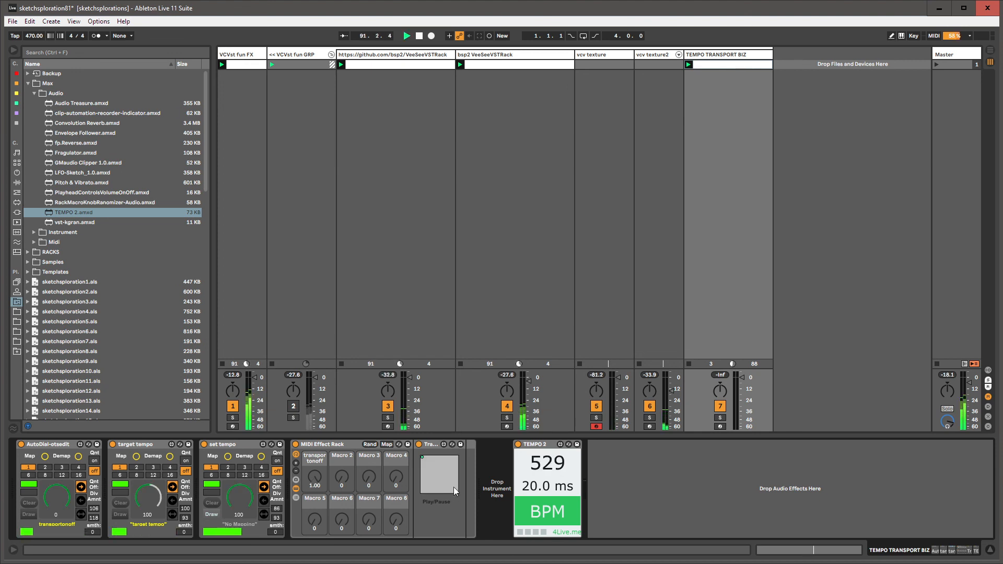
left_click(227, 457)
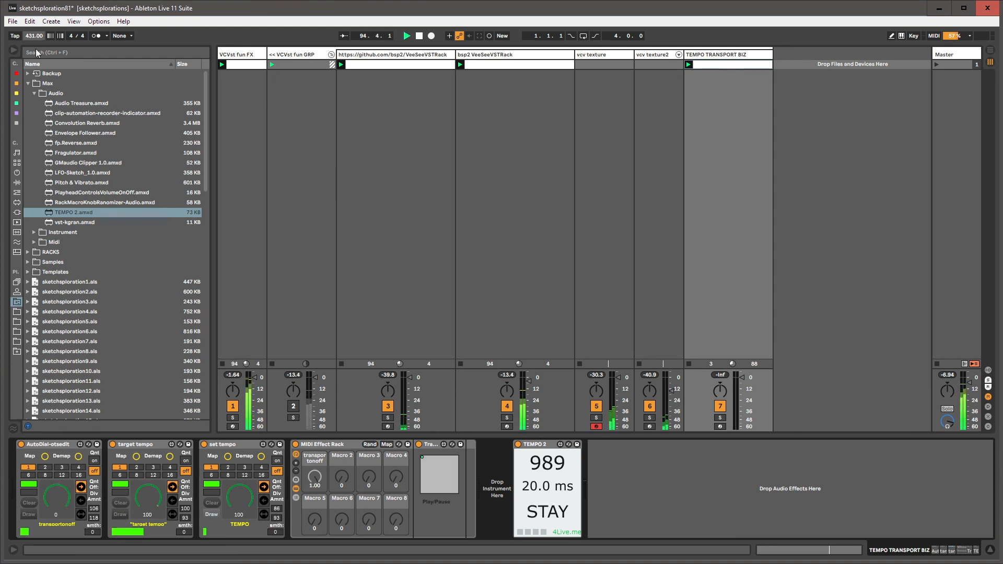
Step: Save the current Live set
left_click(321, 444)
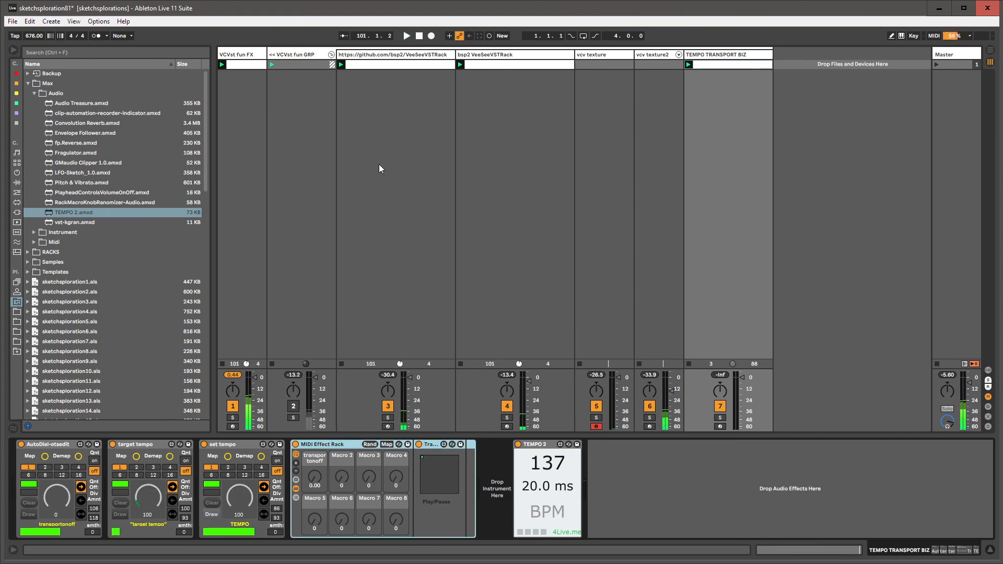
left_click(13, 22)
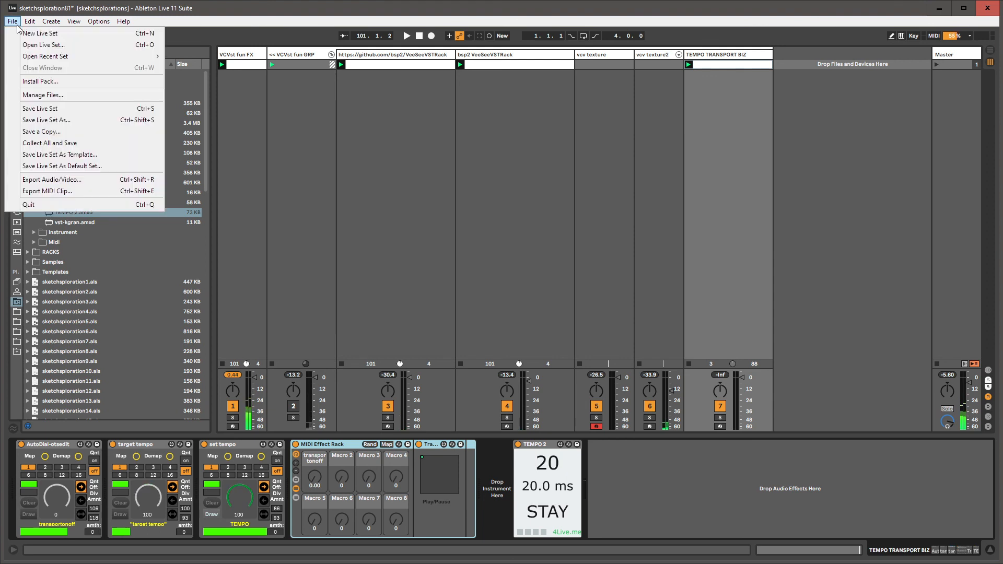
left_click(31, 108)
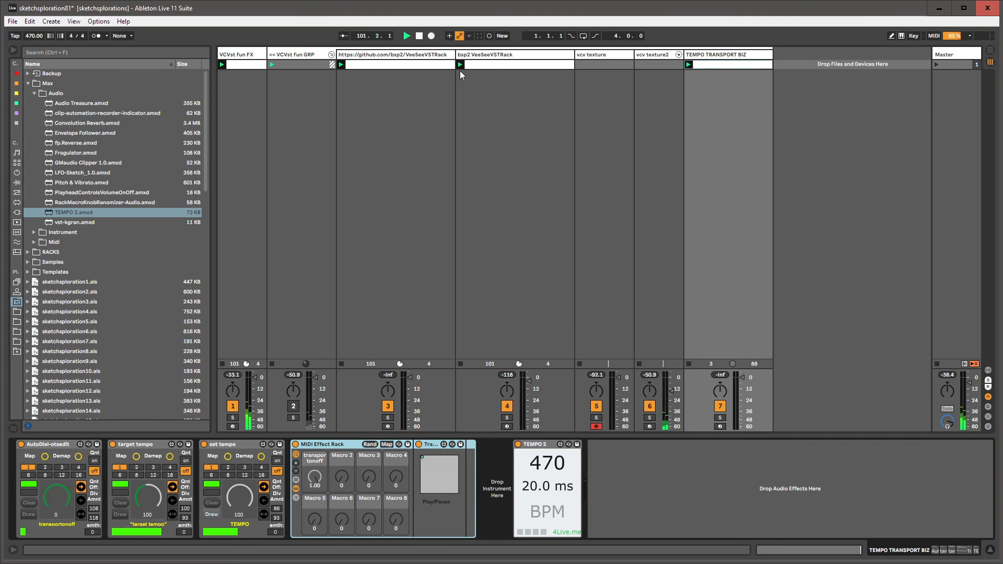
Step: Redraw parts of the target tempo AutoDial's curve on the TEMPO TRANSPORT BIZ track with lower plateaus, those in the second half at about Y 25 to 30
left_click(410, 54)
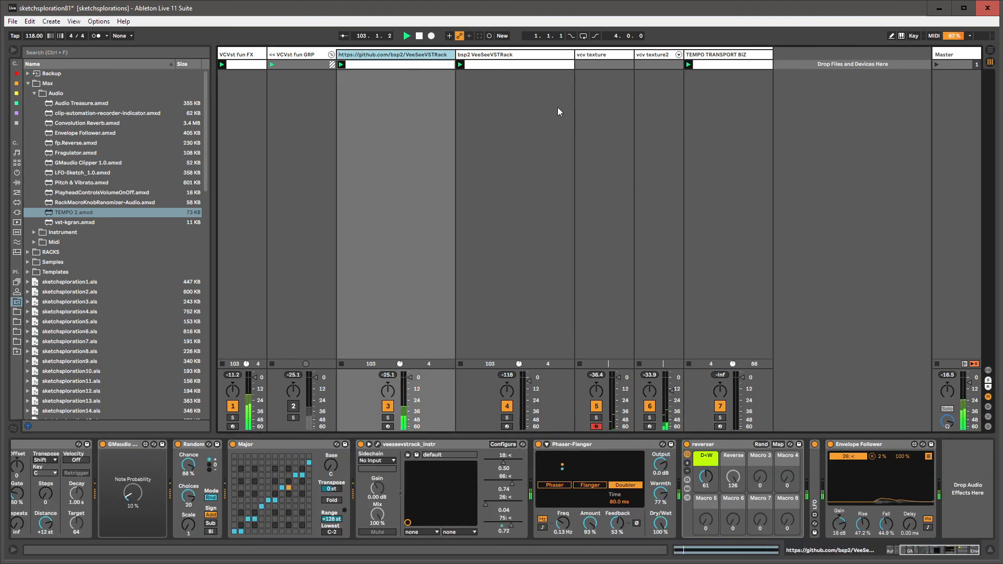
left_click(709, 56)
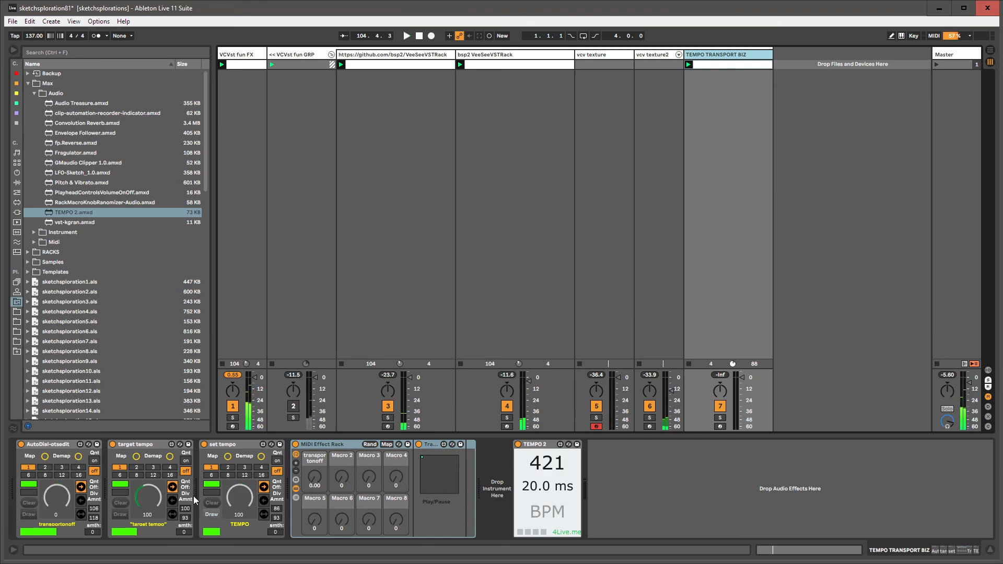
left_click(121, 514)
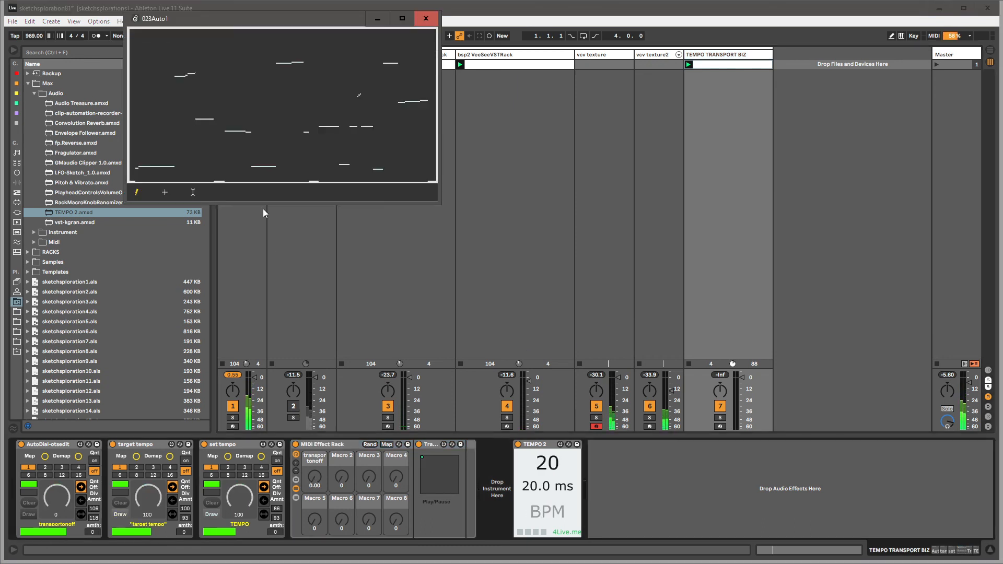
left_click_drag(174, 109, 196, 108)
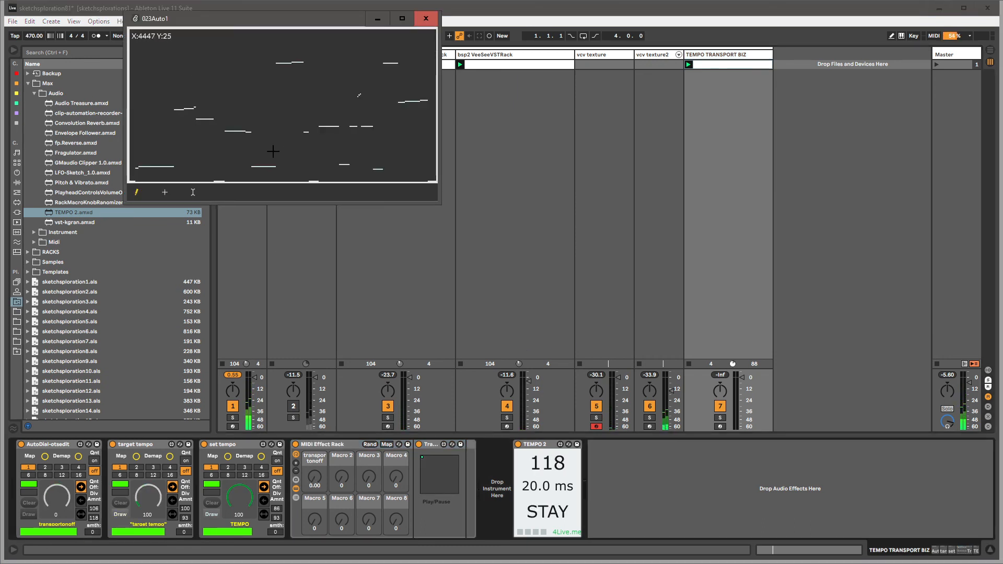
left_click_drag(275, 151, 428, 146)
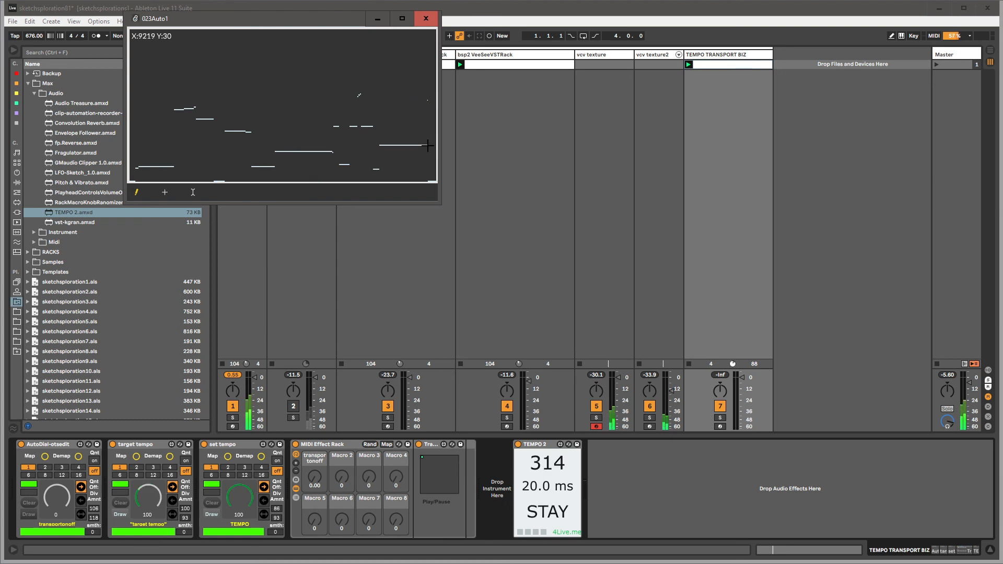
left_click(426, 19)
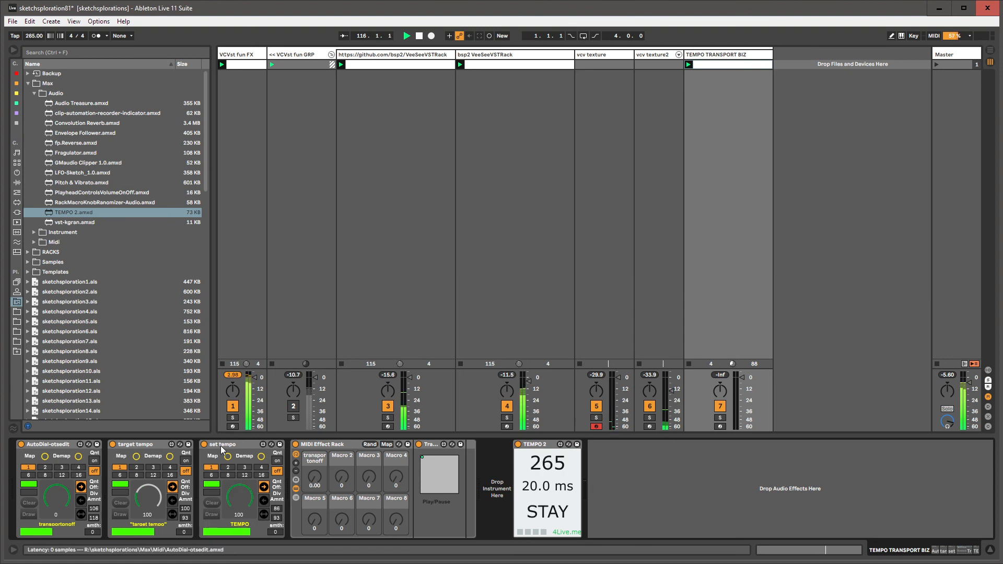
Step: Open and close the set tempo AutoDial's curve on the TEMPO TRANSPORT BIZ track, and save the set
left_click(243, 444)
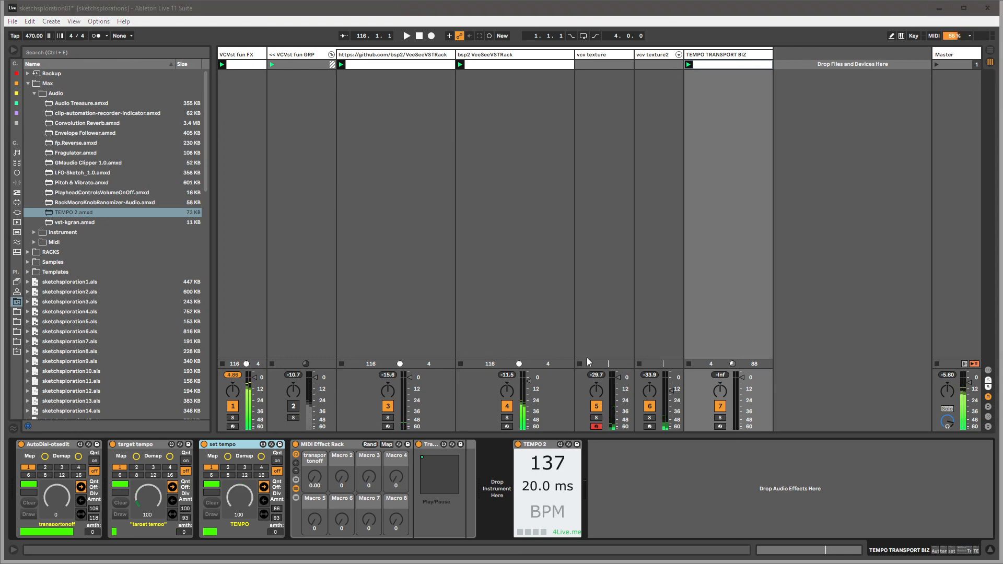
left_click(533, 97)
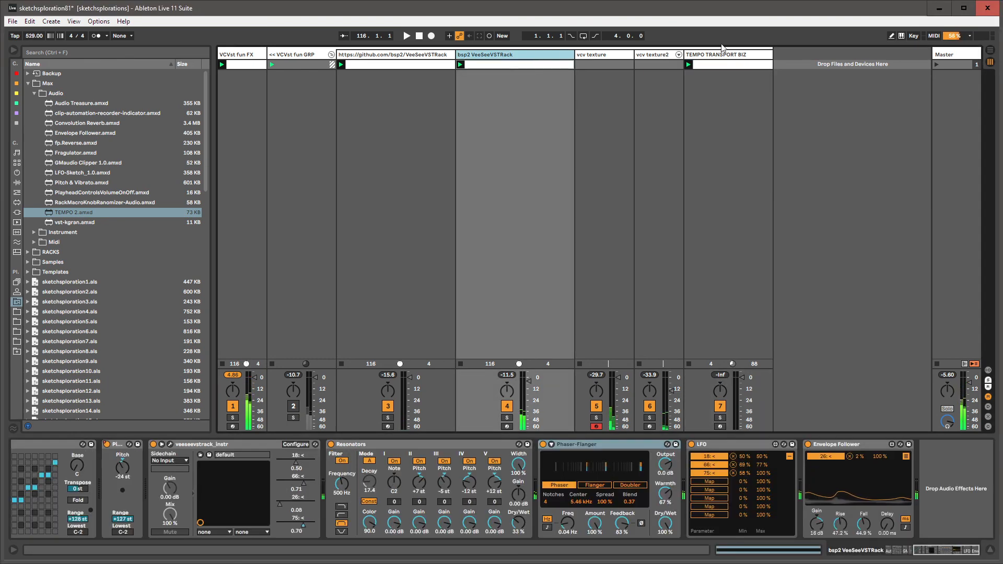
left_click(724, 55)
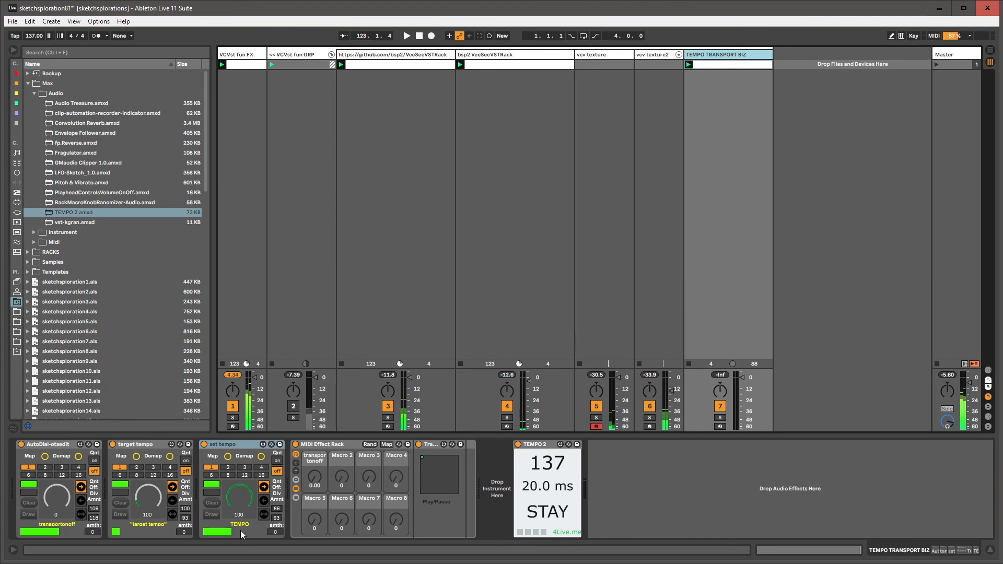
left_click(212, 514)
left_click(422, 21)
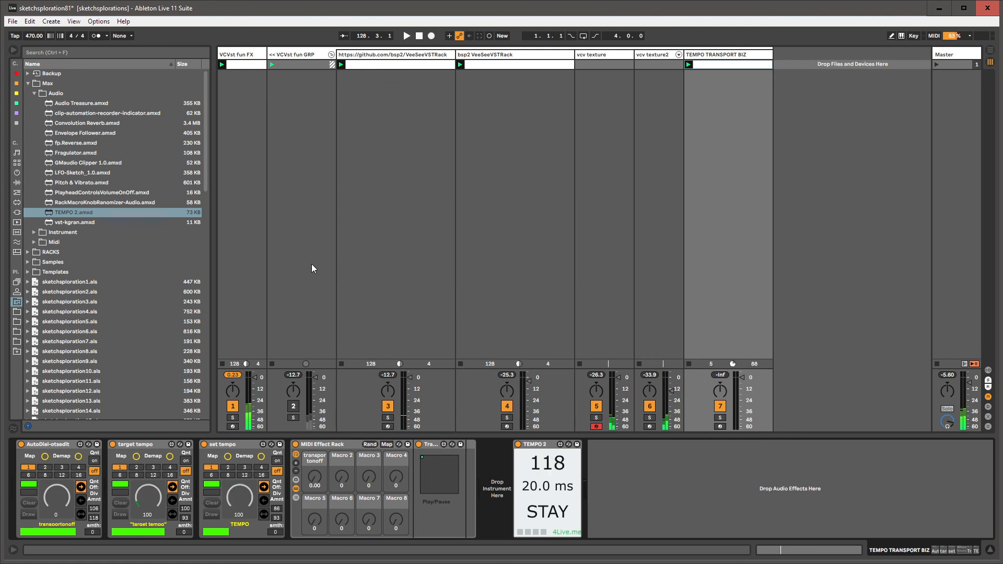
key("ctrl+s")
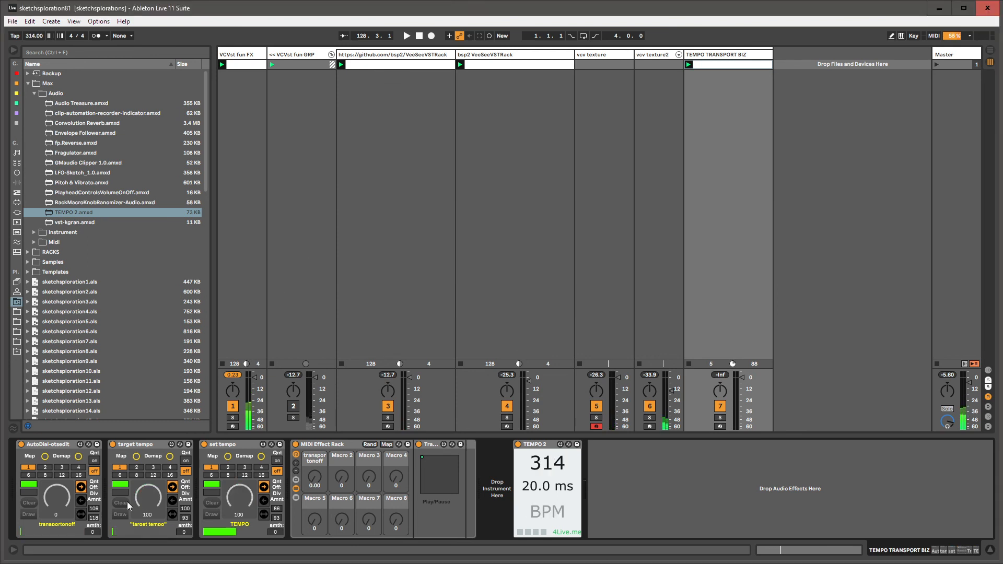
Step: Examine the set tempo, target tempo and transport AutoDials together with the MIDI Effect Rack while the automation runs
left_click(234, 447)
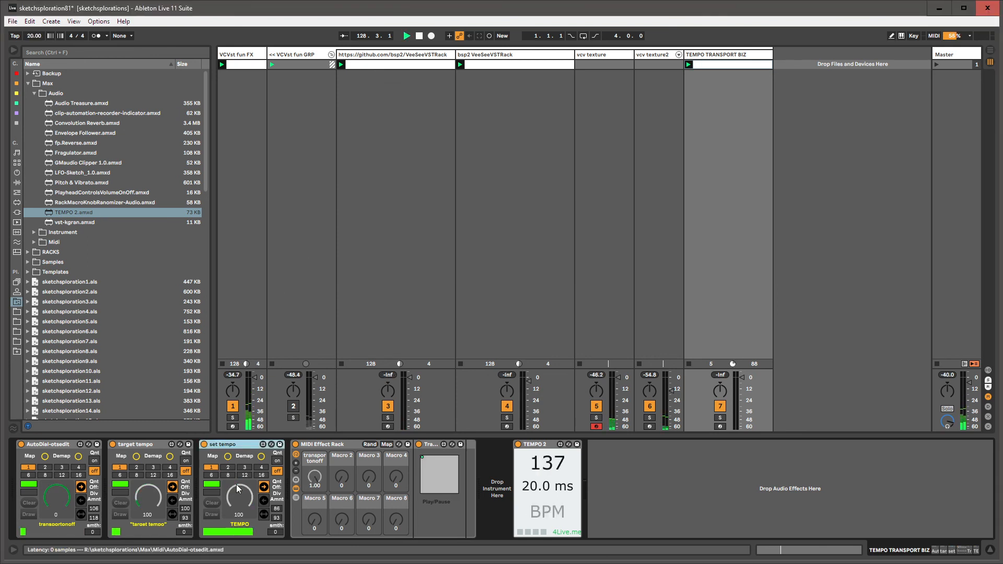
left_click(160, 446)
left_click(63, 447)
left_click(211, 447)
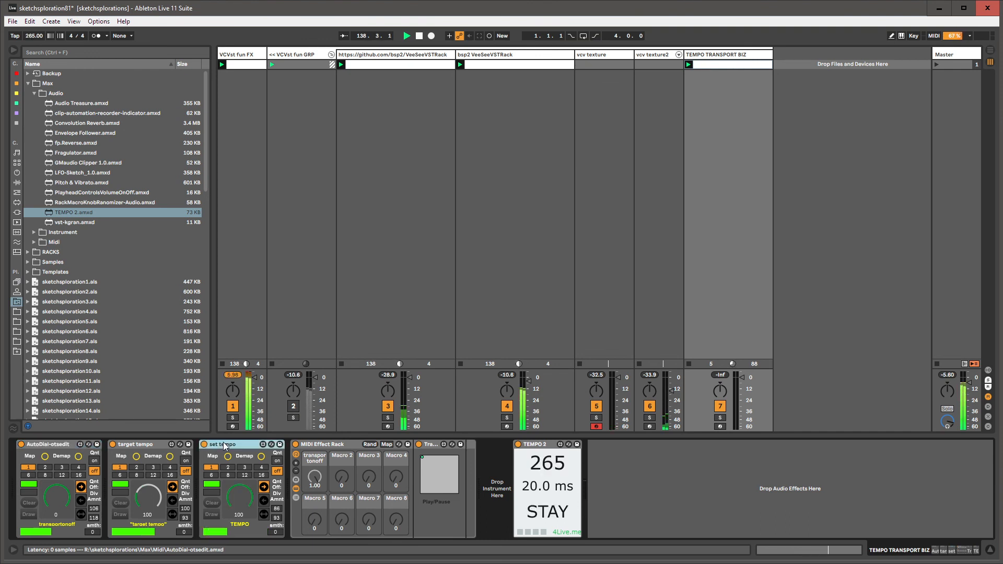
left_click(140, 445)
left_click(233, 444)
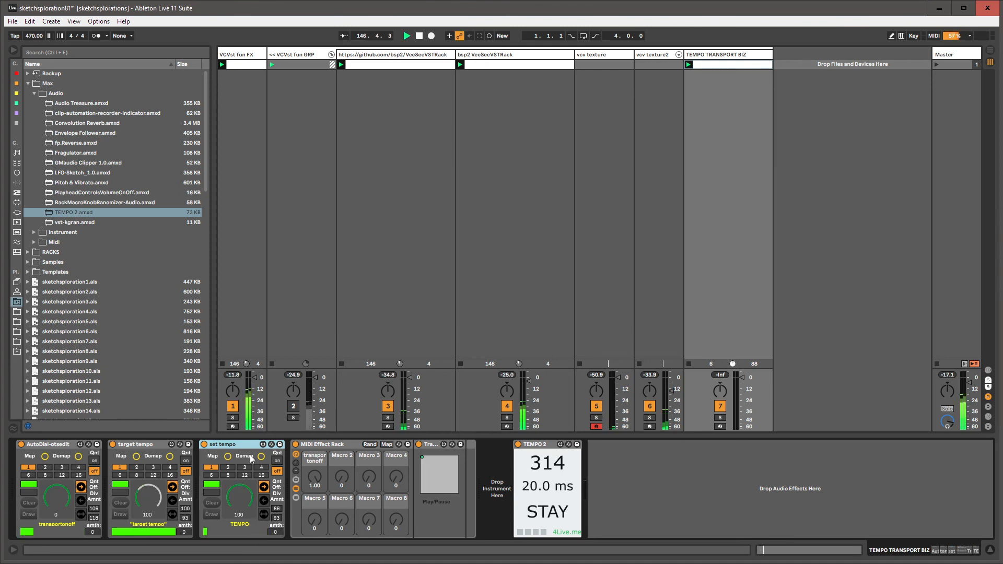
left_click(152, 446)
left_click(67, 448)
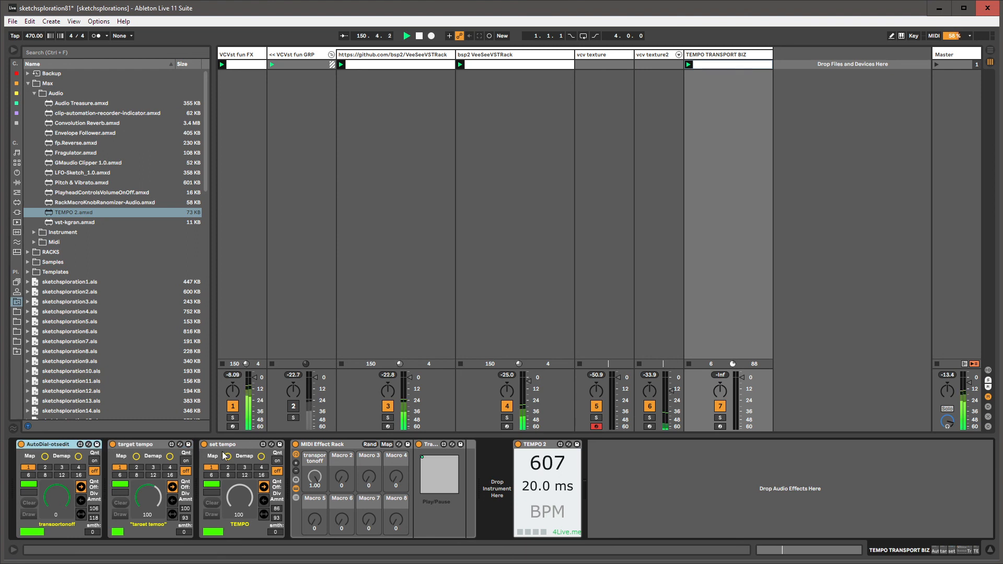
left_click(229, 456)
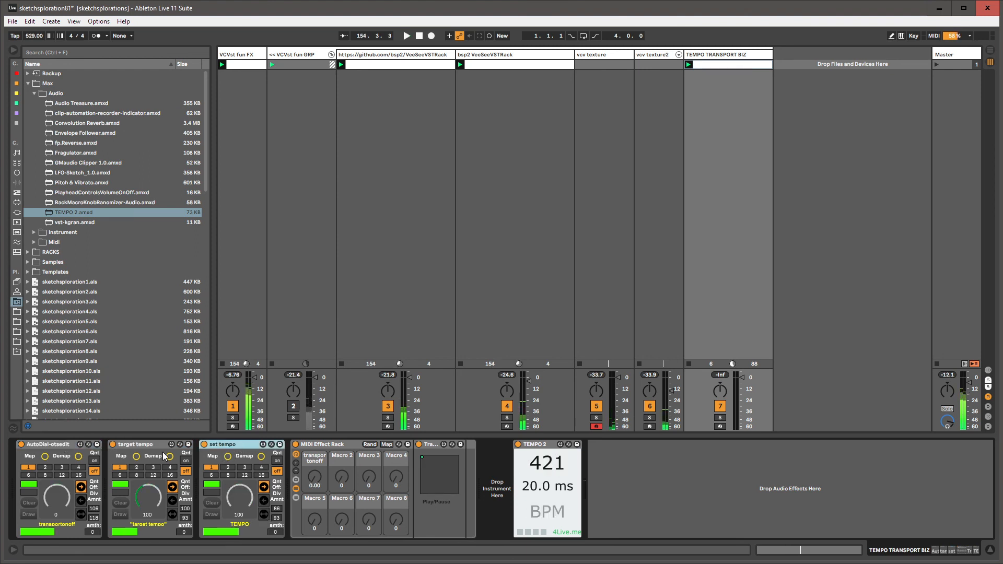
left_click(155, 447)
left_click(70, 447)
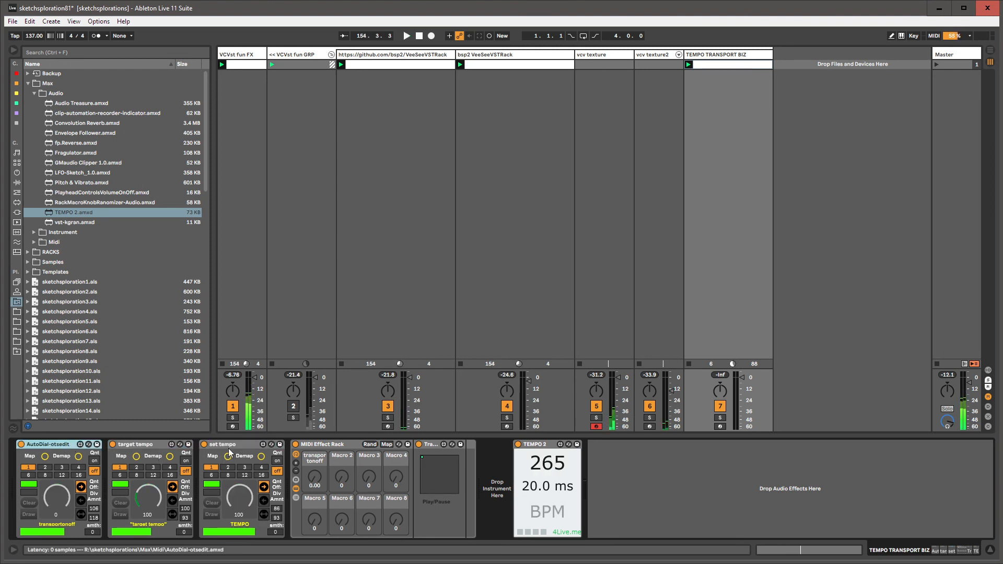
left_click(229, 447)
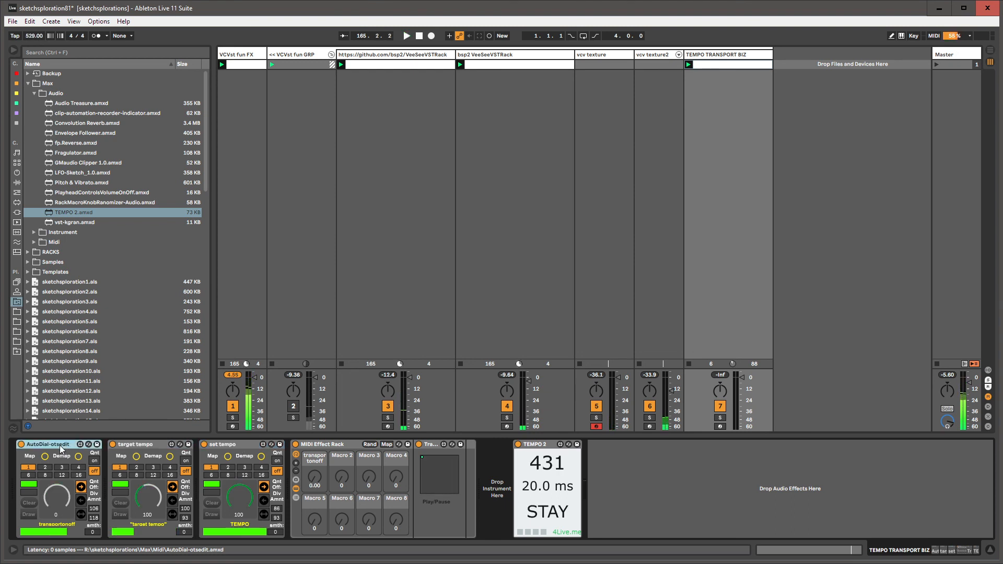
left_click(322, 445)
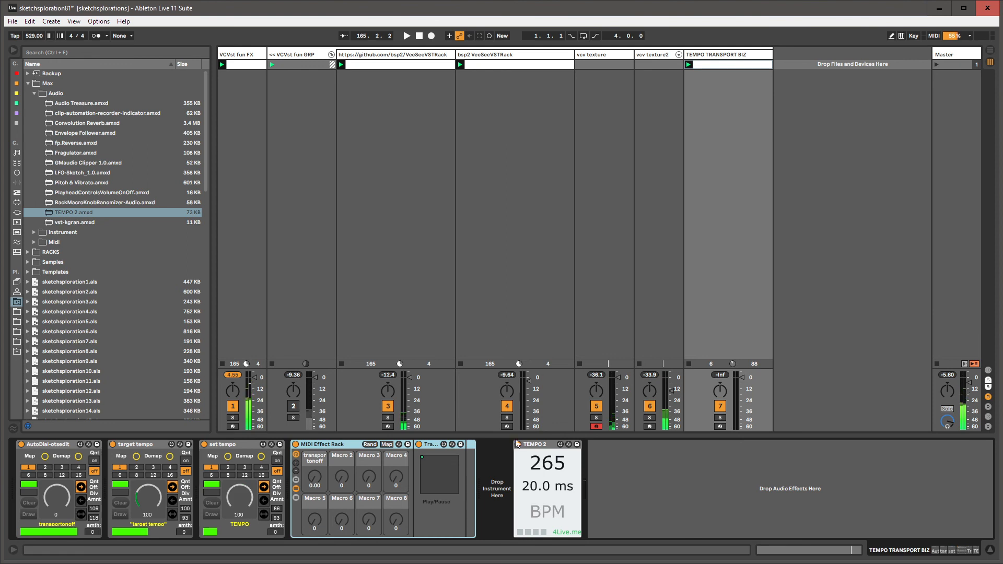
Step: Insert Pitch & Vibrato between I-GrainDelay and I-HybridDistantVerb on the VCVst fun FX track
left_click(598, 55)
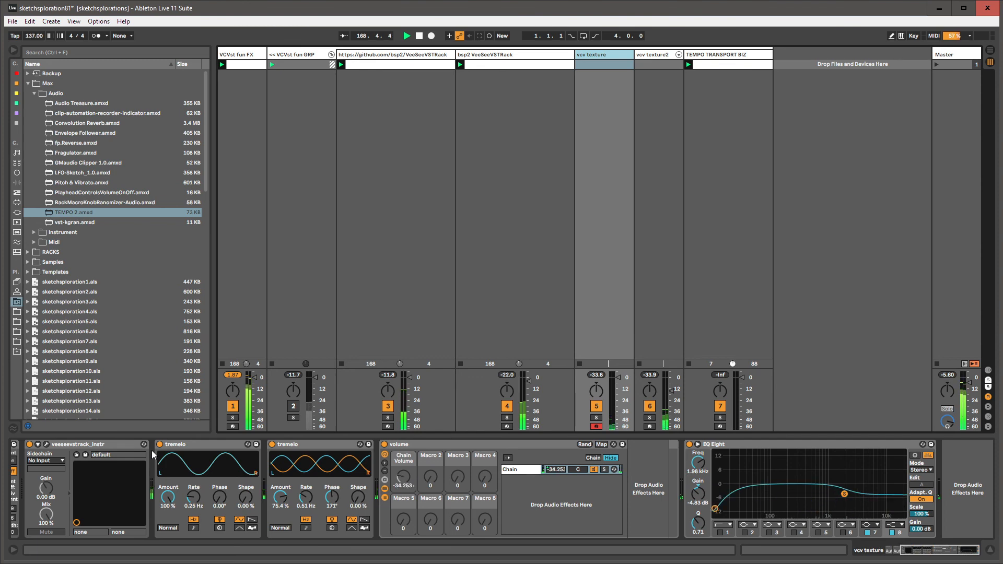
left_click(496, 56)
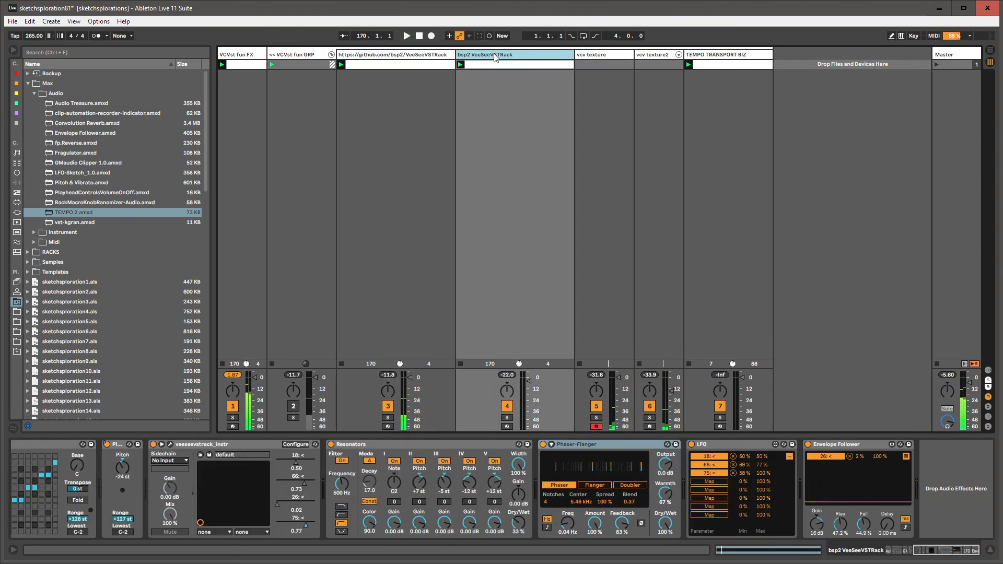
left_click(242, 58)
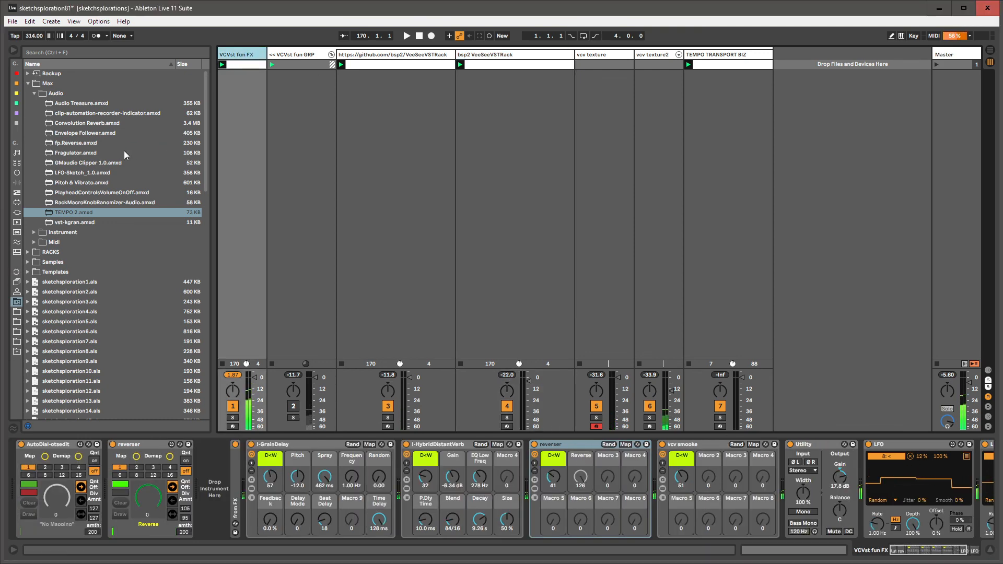
left_click(74, 183)
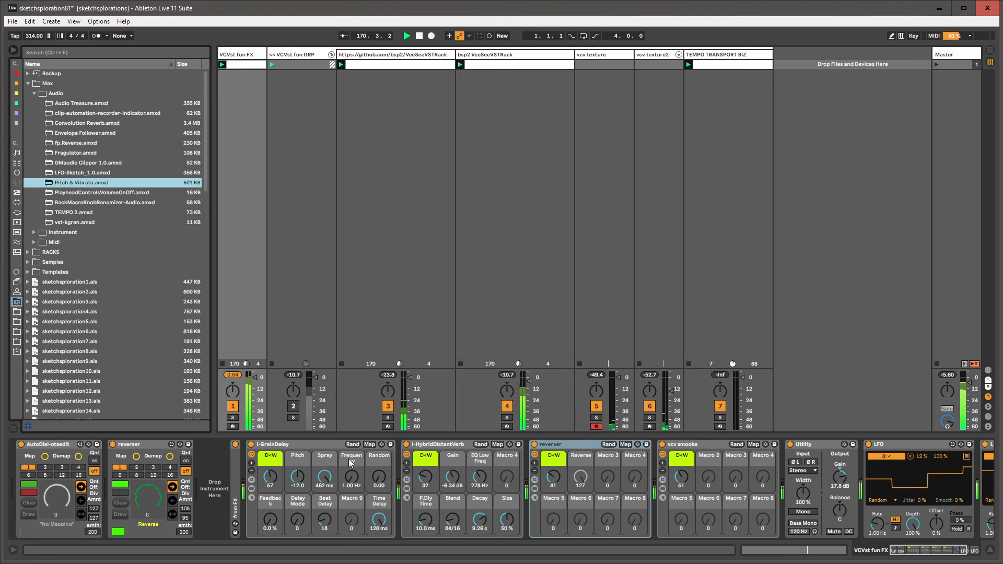
left_click(399, 453)
left_click_drag(400, 449, 401, 450)
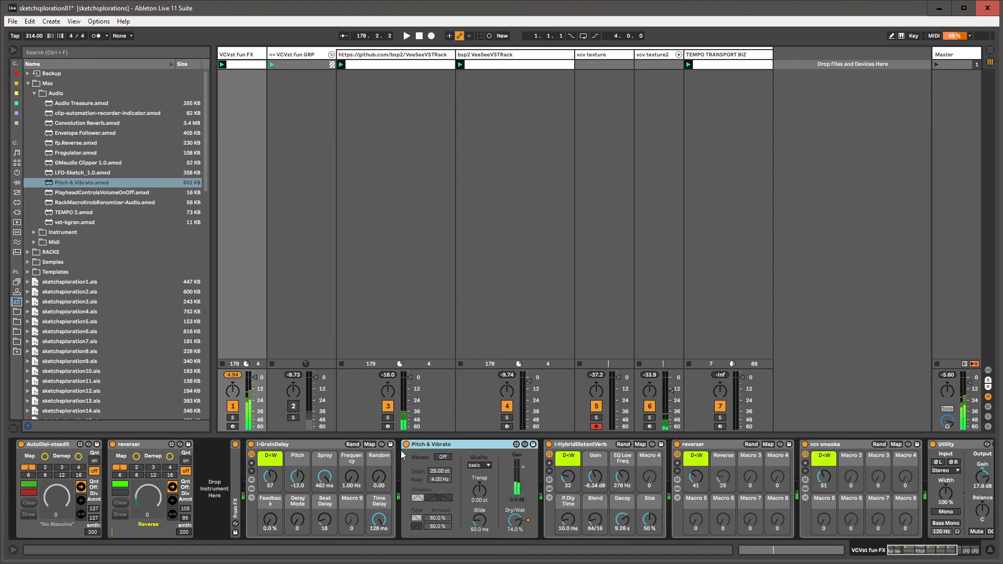
Step: Set Pitch & Vibrato's Transp to -1200 ct and its Dry/Wet to 36.2 %
left_click(483, 492)
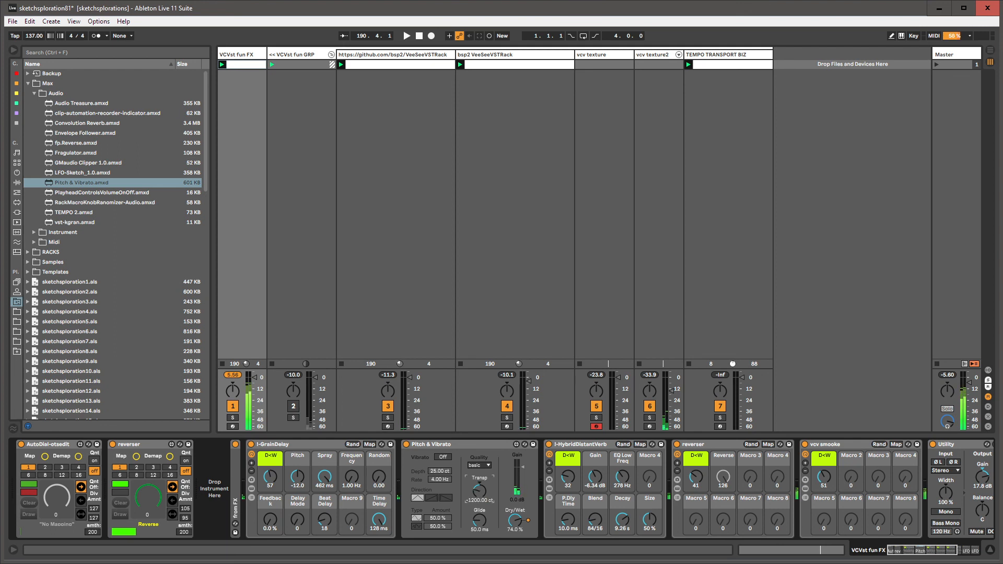
left_click_drag(527, 524, 527, 560)
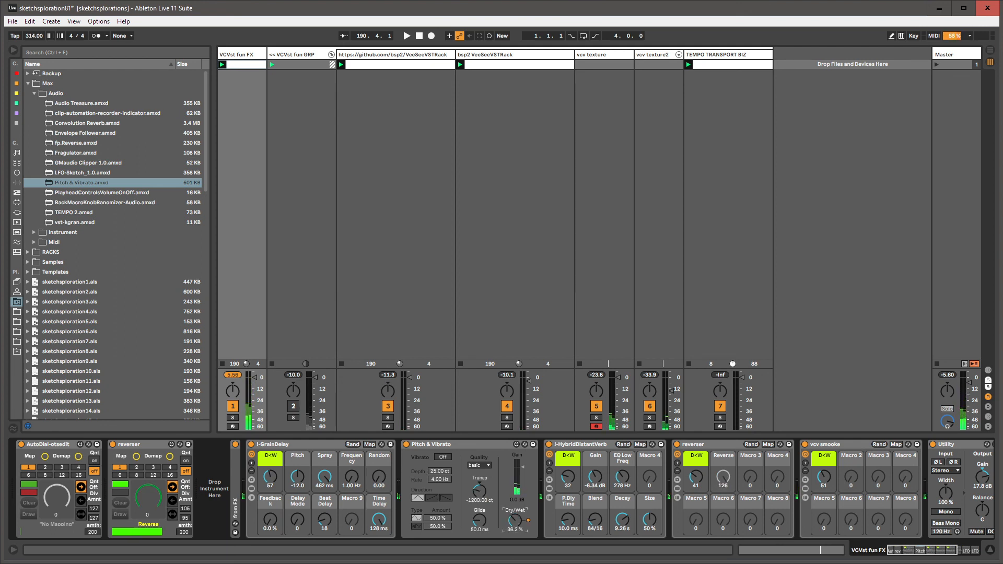
Step: Set the vcv texture2 track volume to -25.0 dB and I-HybridDistantVerb's D+W macro to 41
left_click_drag(673, 391, 672, 404)
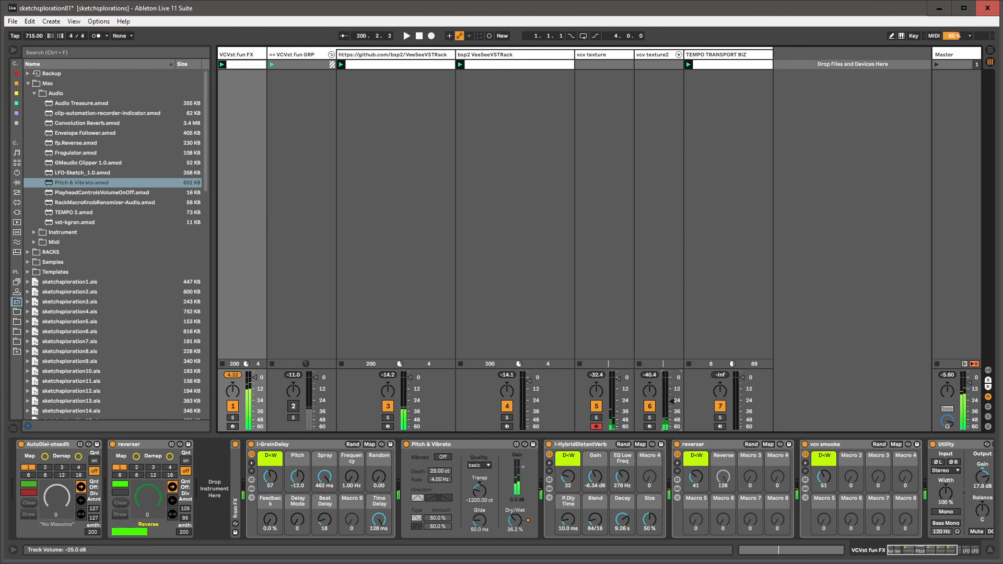
left_click_drag(567, 477, 568, 471)
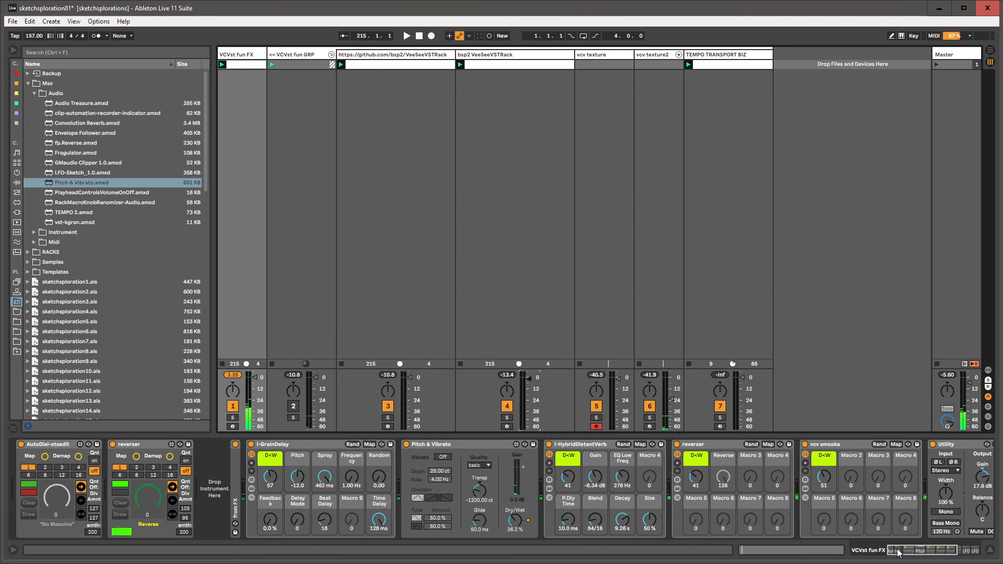
Step: Review the device chains of both VeeSeeVSTRack tracks, select veeseevstrack_instr, and collapse the Max Audio folder in the browser
left_click(501, 57)
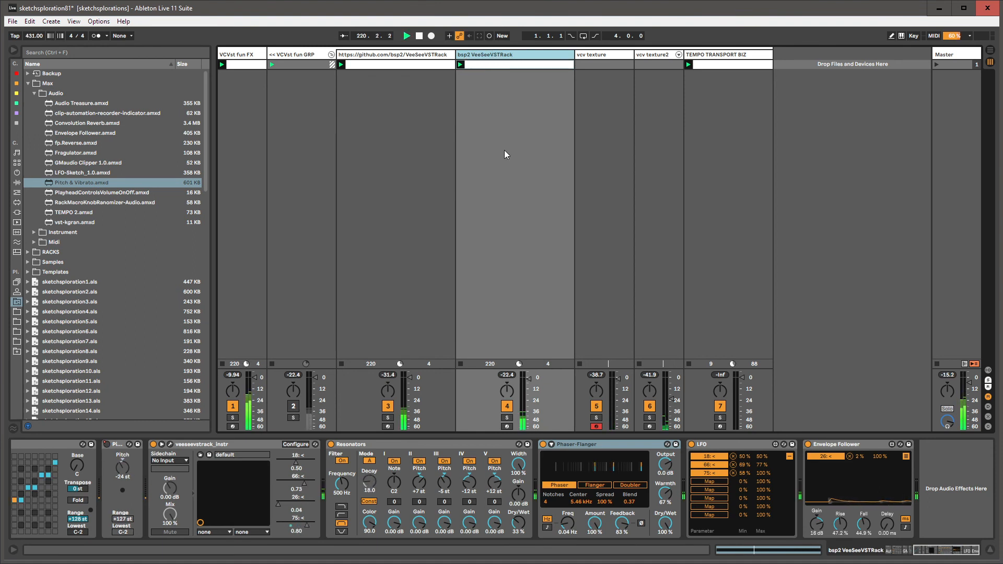
left_click(394, 55)
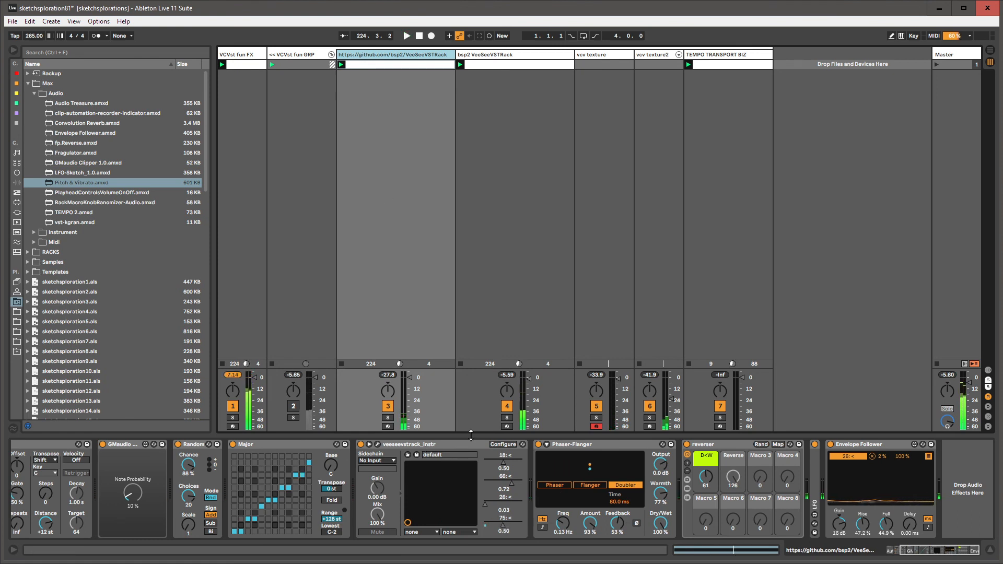
left_click_drag(914, 552, 878, 555)
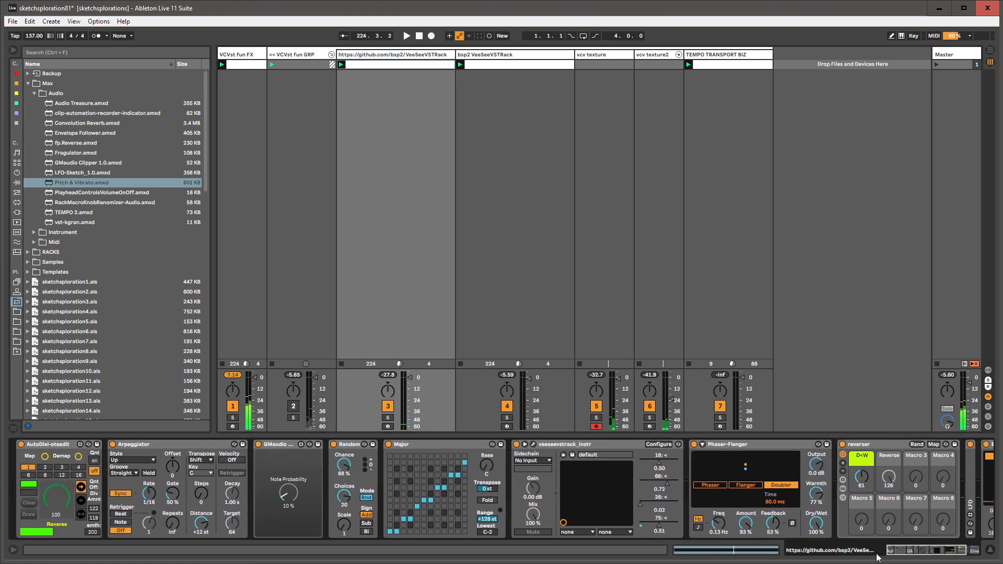
left_click(546, 445)
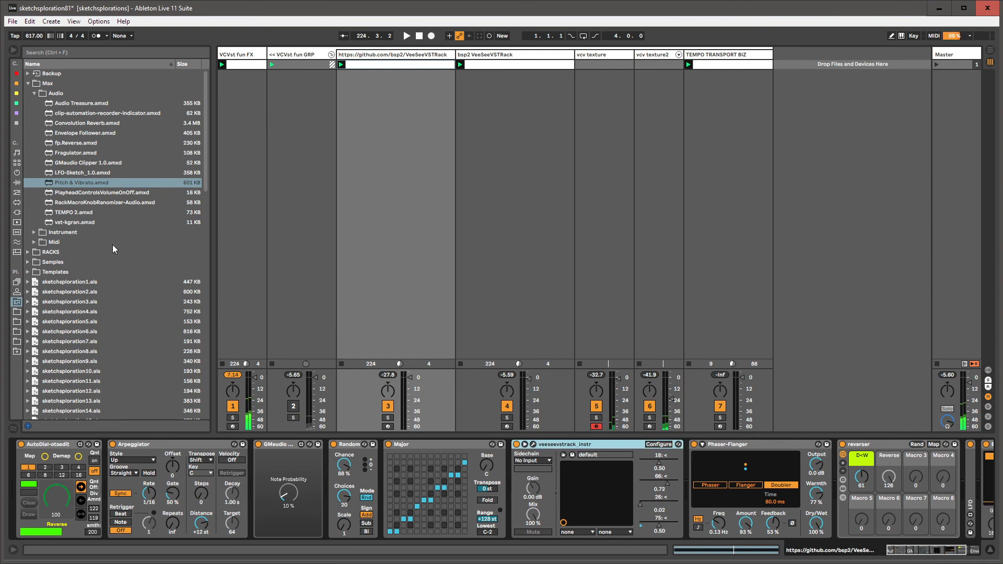
left_click(57, 93)
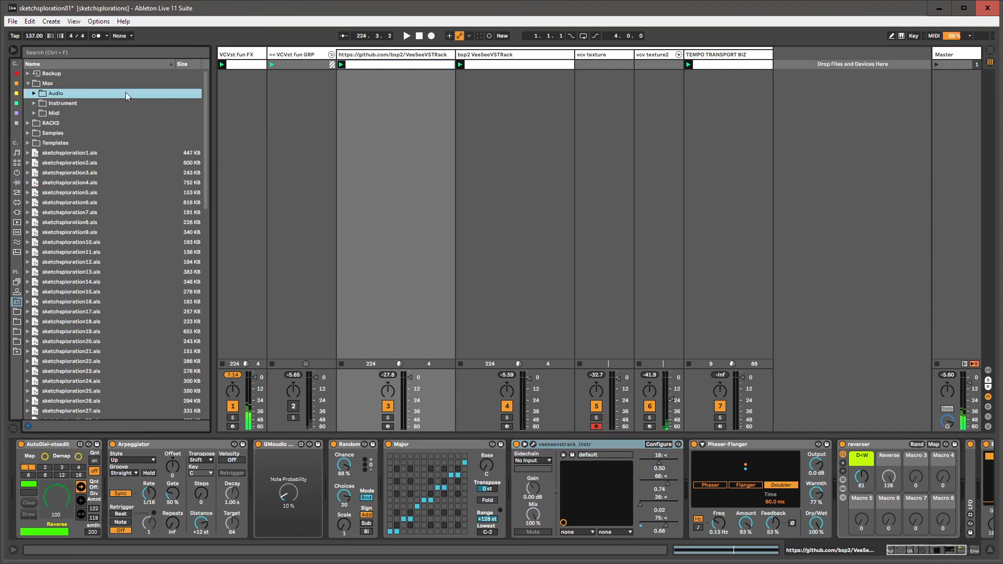
Step: Check the devices on the GitHub-link VeeSeeVSTRack track and both texture tracks, and slightly widen the vcv texture2 track
left_click(374, 63)
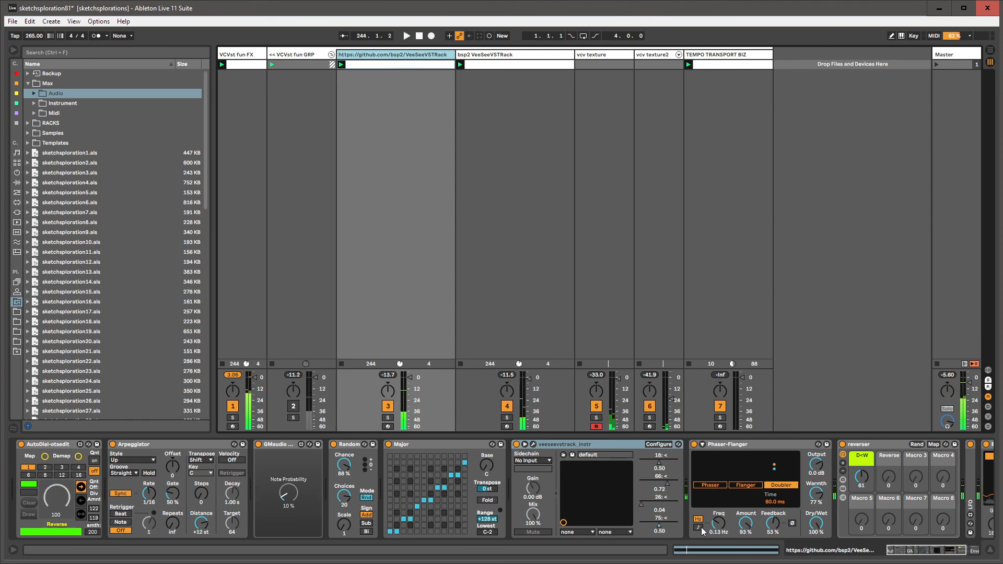
left_click_drag(896, 552, 929, 549)
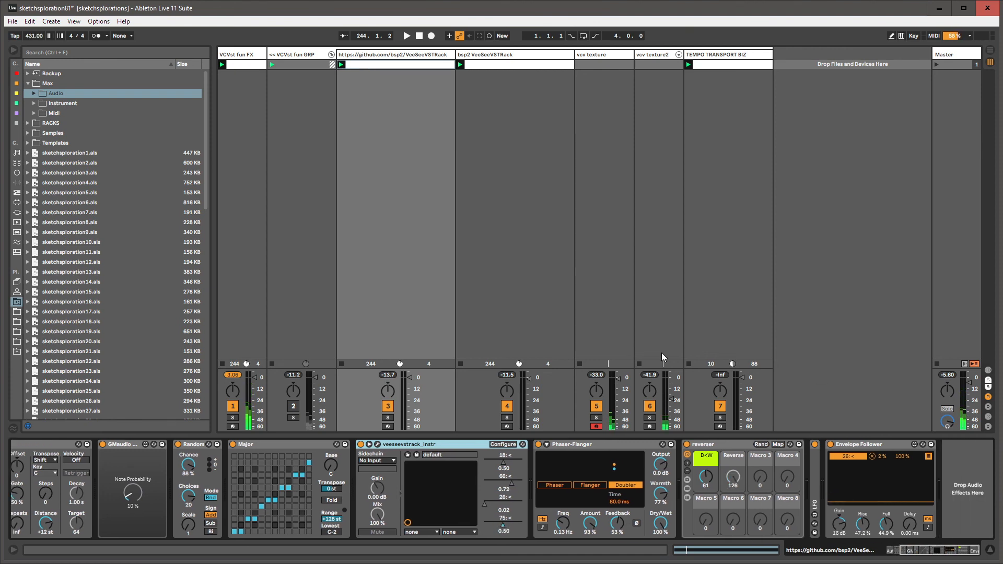
left_click(607, 56)
left_click(651, 55)
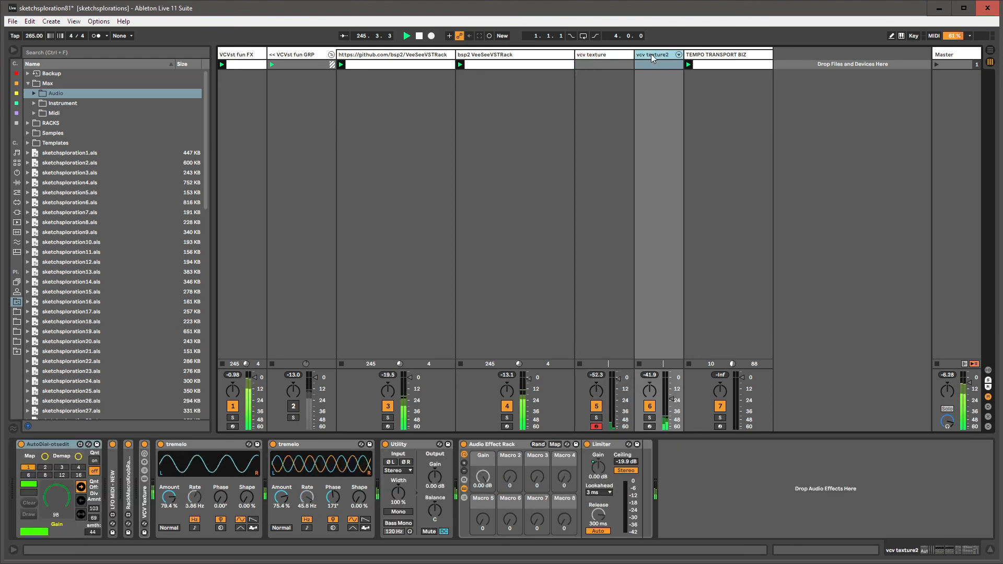
left_click_drag(691, 52, 701, 53)
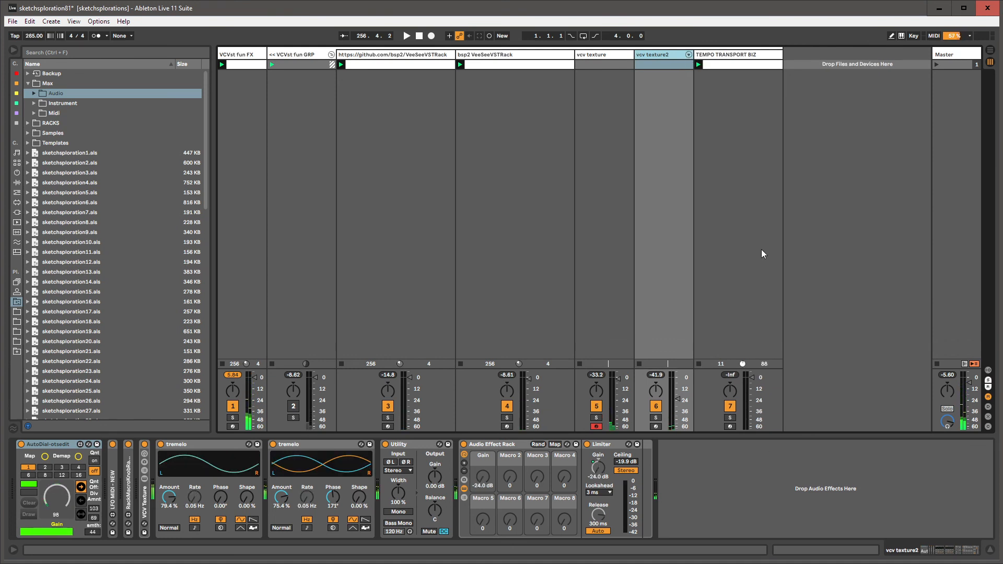
Step: Move Pitch & Vibrato between reverser and vcv smooke in the VCVst fun FX device chain
left_click(250, 58)
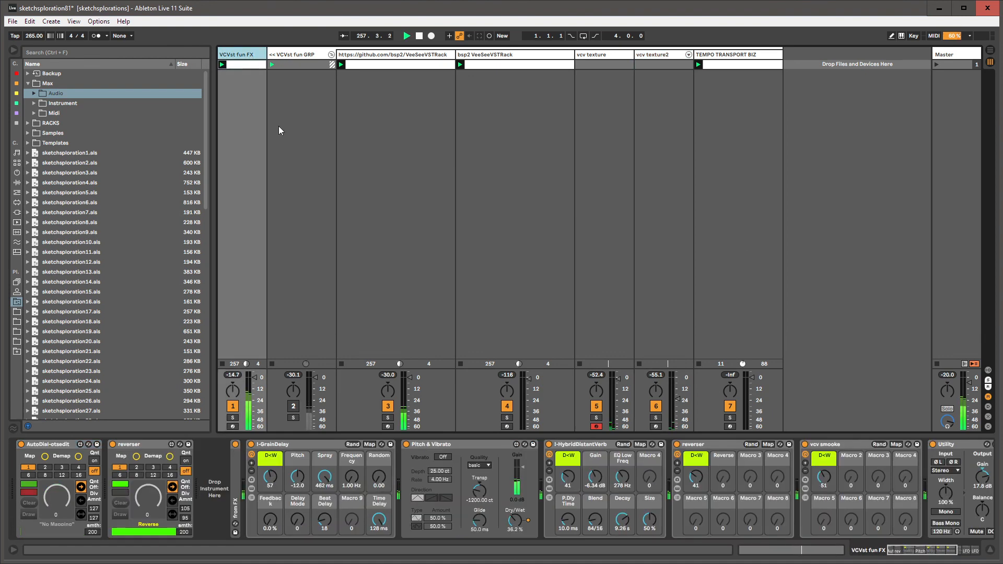
left_click(429, 443)
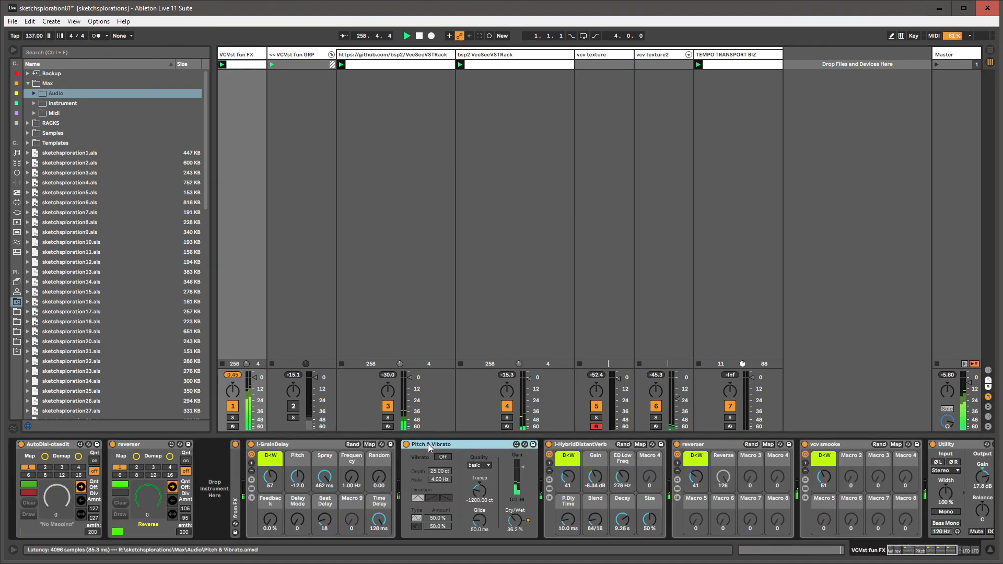
left_click_drag(428, 444, 754, 455)
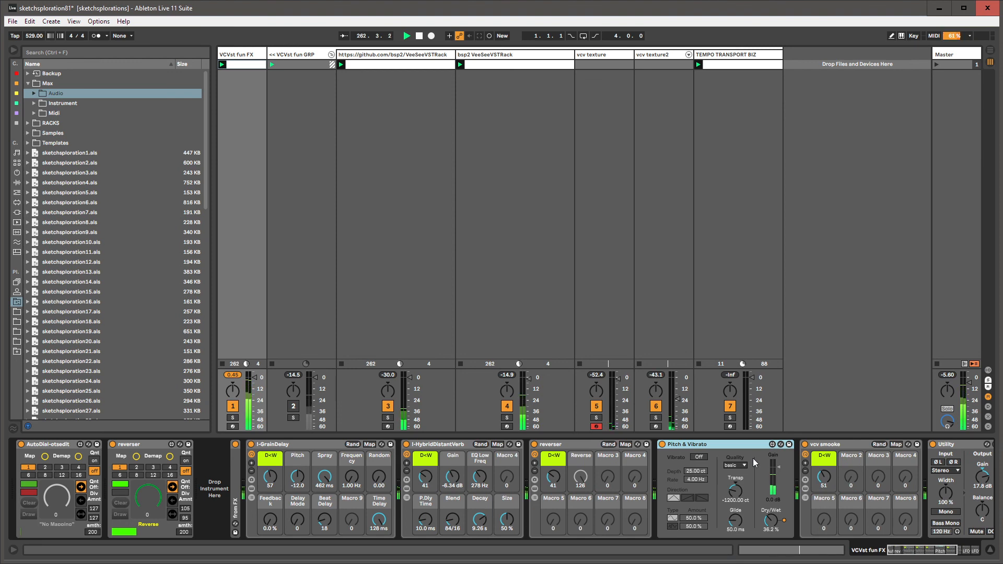
left_click(915, 555)
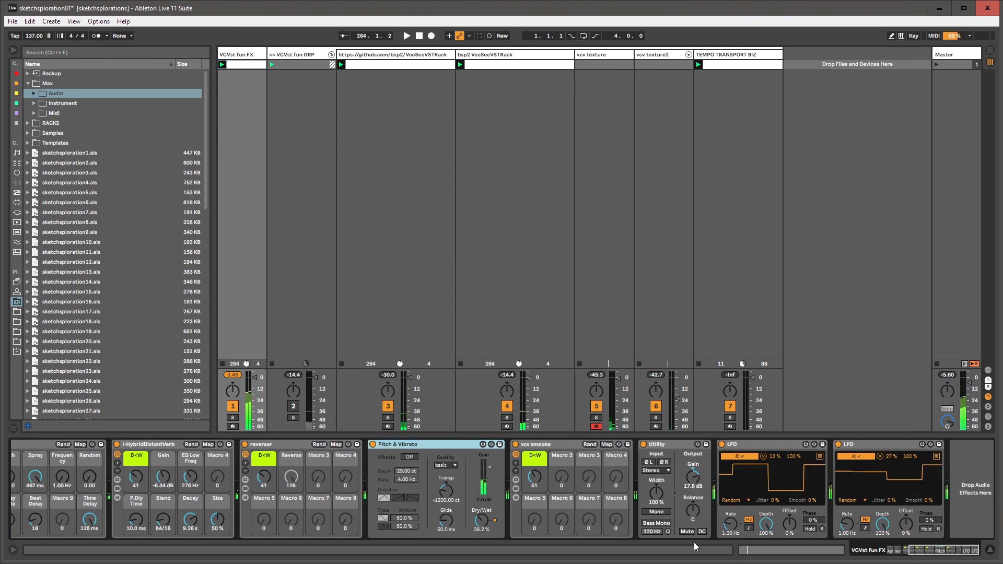
left_click(451, 498)
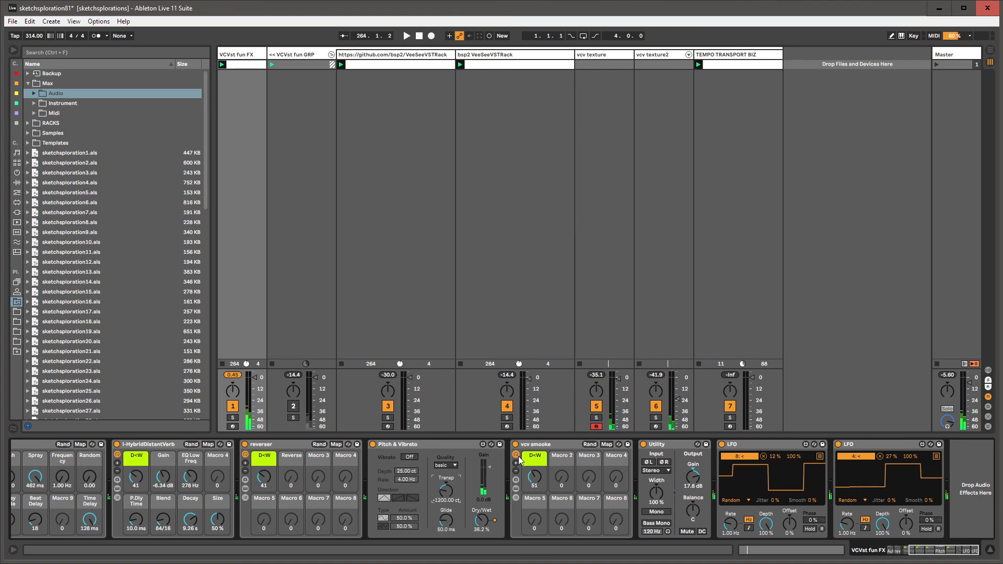
Step: Move the reverser rack between I-GrainDelay and I-HybridDistantVerb on the VCVst fun FX track
left_click_drag(283, 443, 135, 447)
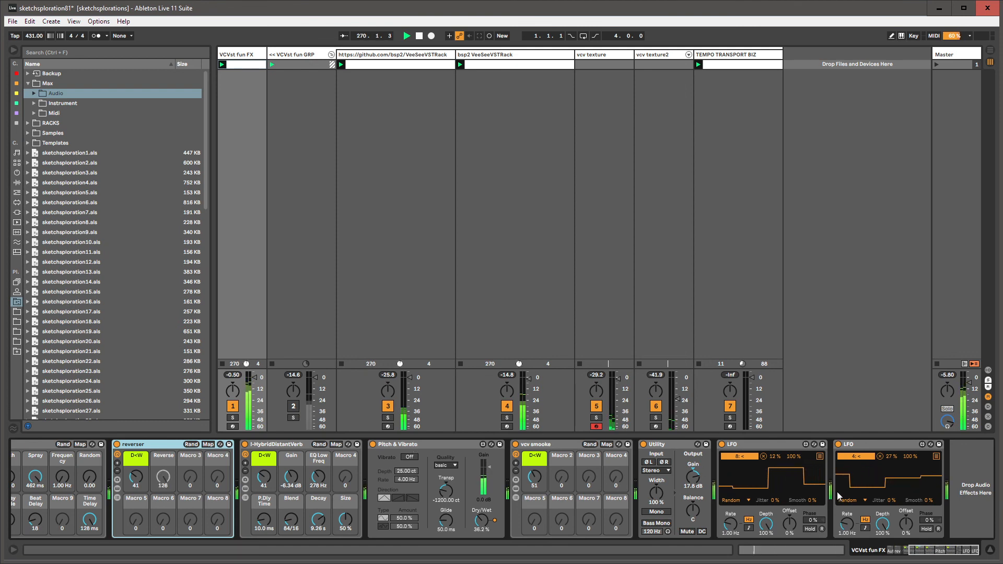
left_click(883, 555)
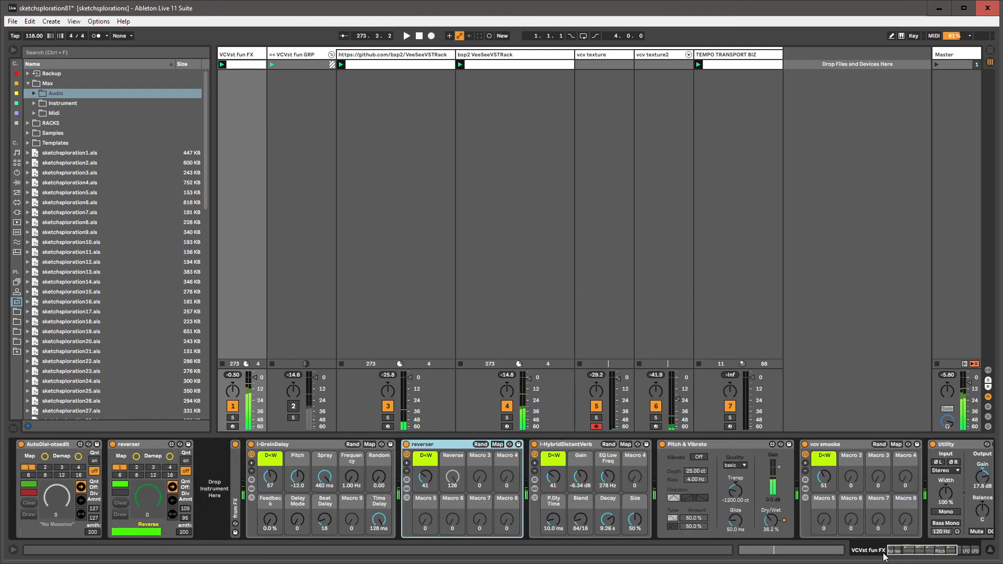
left_click_drag(888, 552, 891, 551)
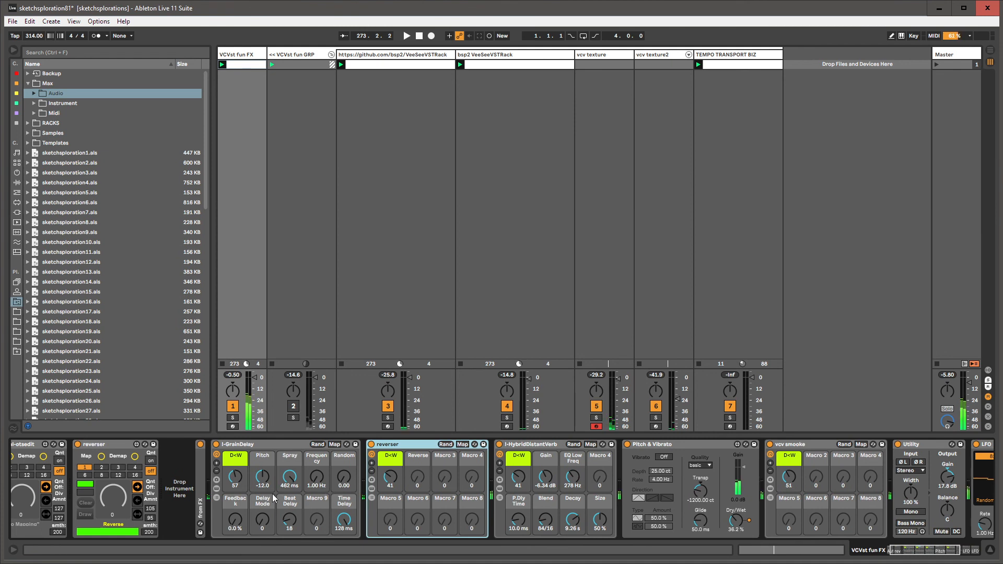
Step: Set I-GrainDelay's Pitch macro to 0.00 and slightly raise the Master track volume
left_click_drag(267, 474, 266, 476)
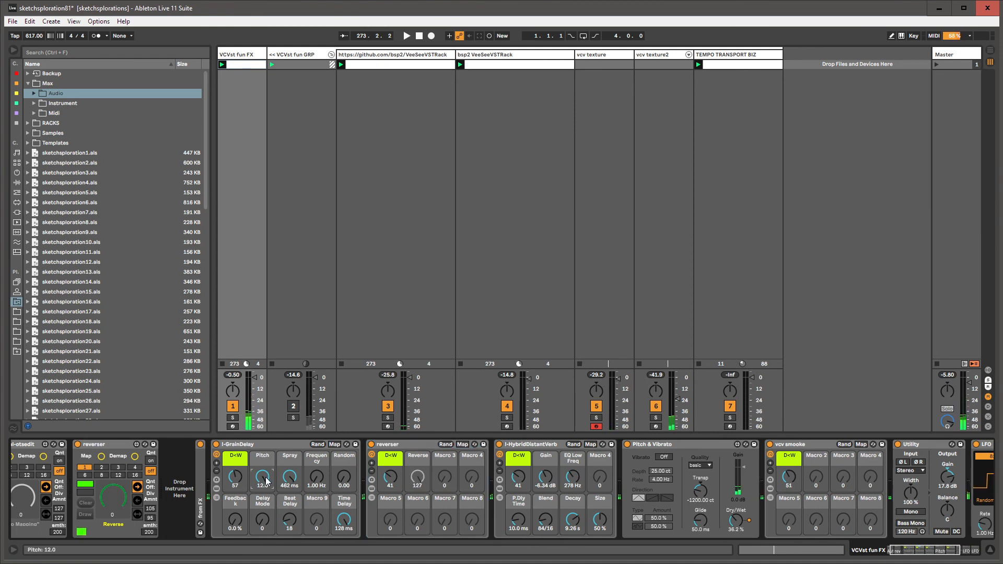
left_click_drag(266, 478, 266, 503)
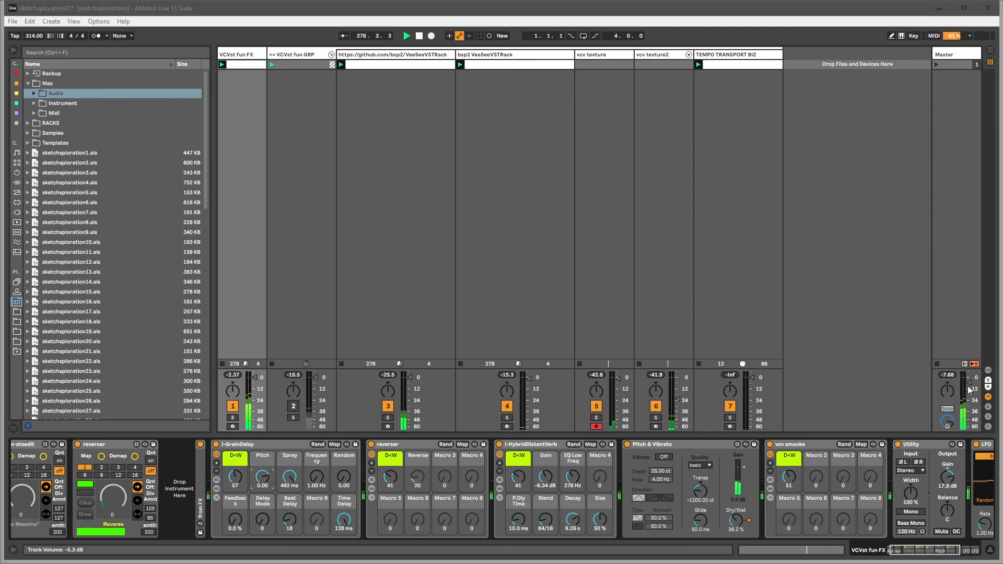
left_click_drag(970, 383, 970, 378)
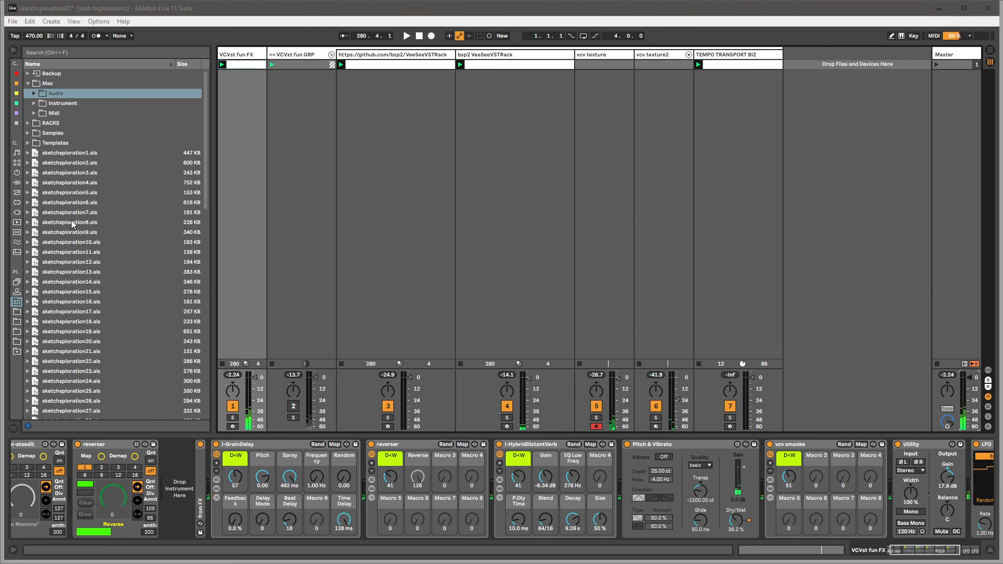
Step: Show the plug-ins in the browser and toggle the set's playback
left_click(16, 212)
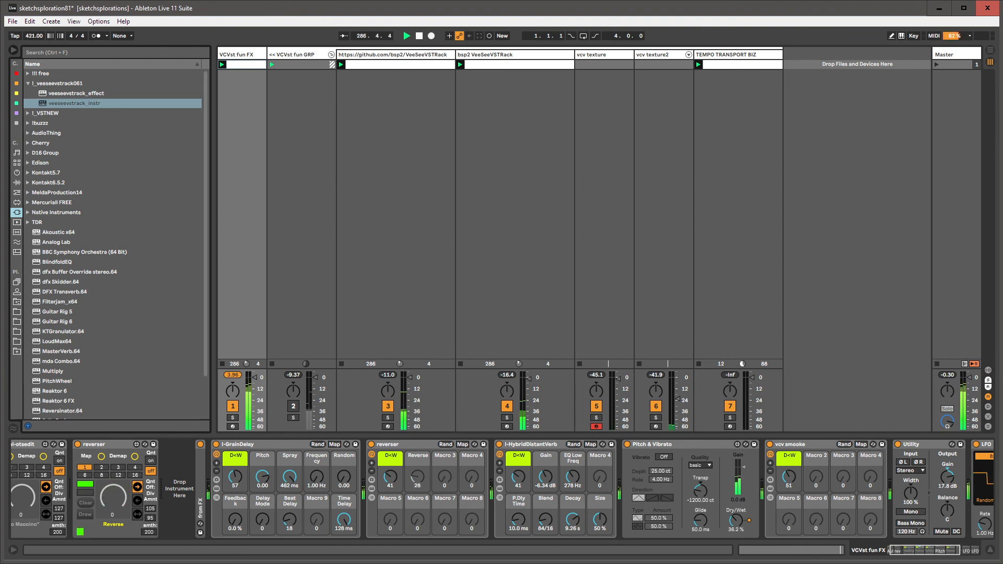
key("space")
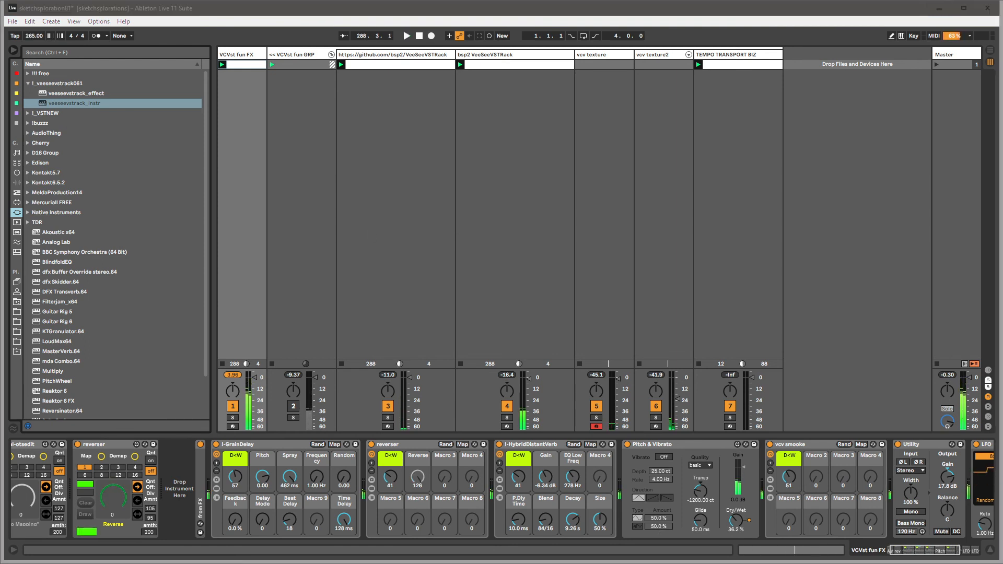